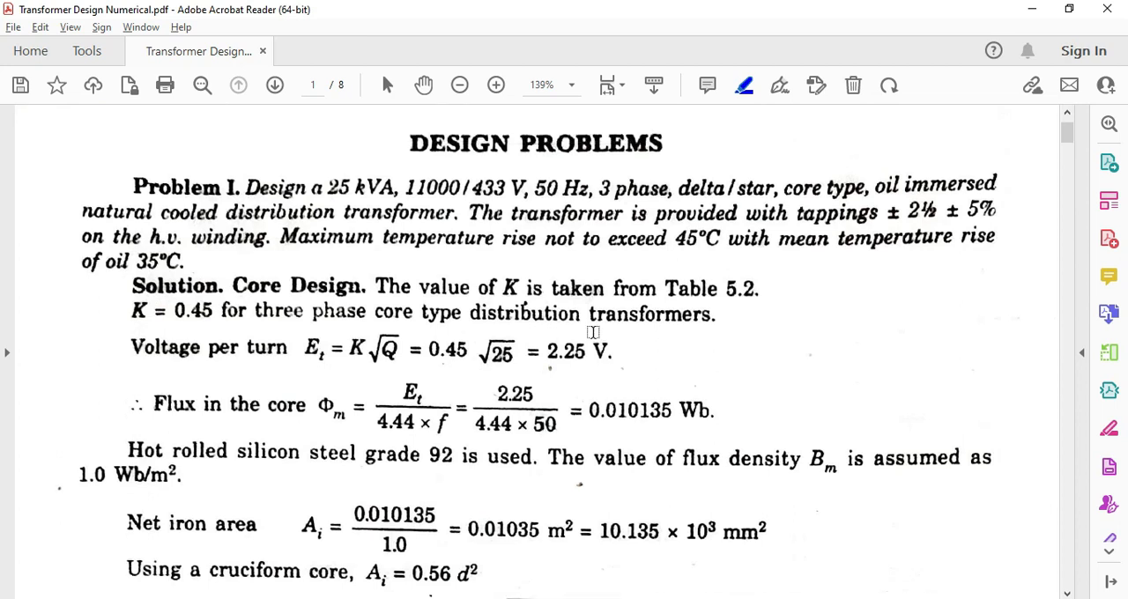
pyautogui.scroll(2, 264, 194)
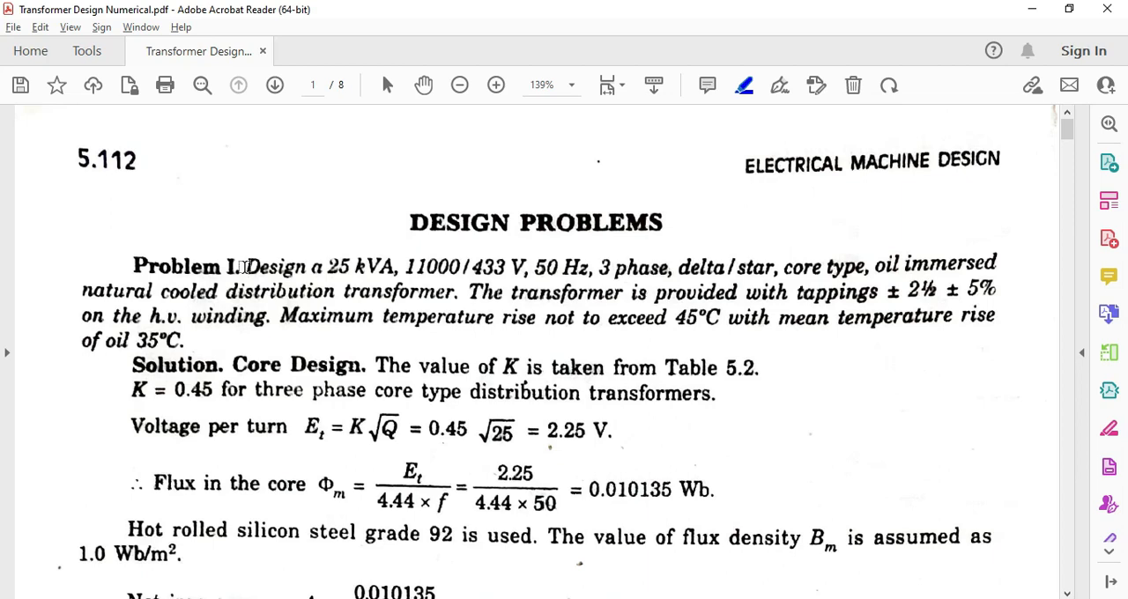
# Examine the 25 kVA transformer problem's core, window, yoke, overall frame and L.V. winding calculations in the PDF
pyautogui.scroll(-5, 246, 267)
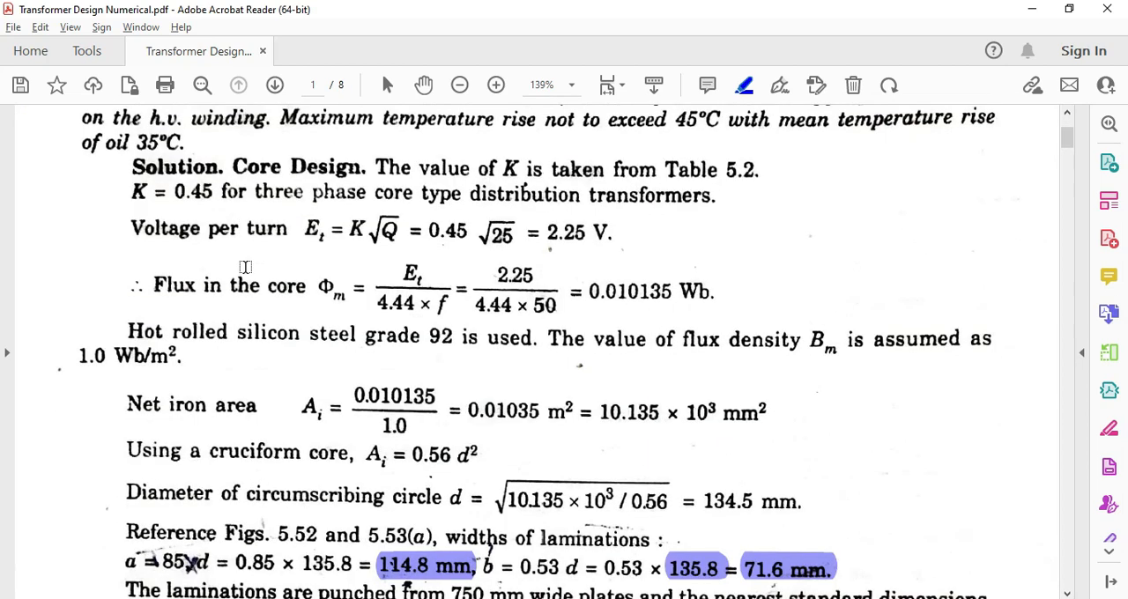
pyautogui.scroll(-6, 246, 266)
pyautogui.scroll(-6, 246, 266)
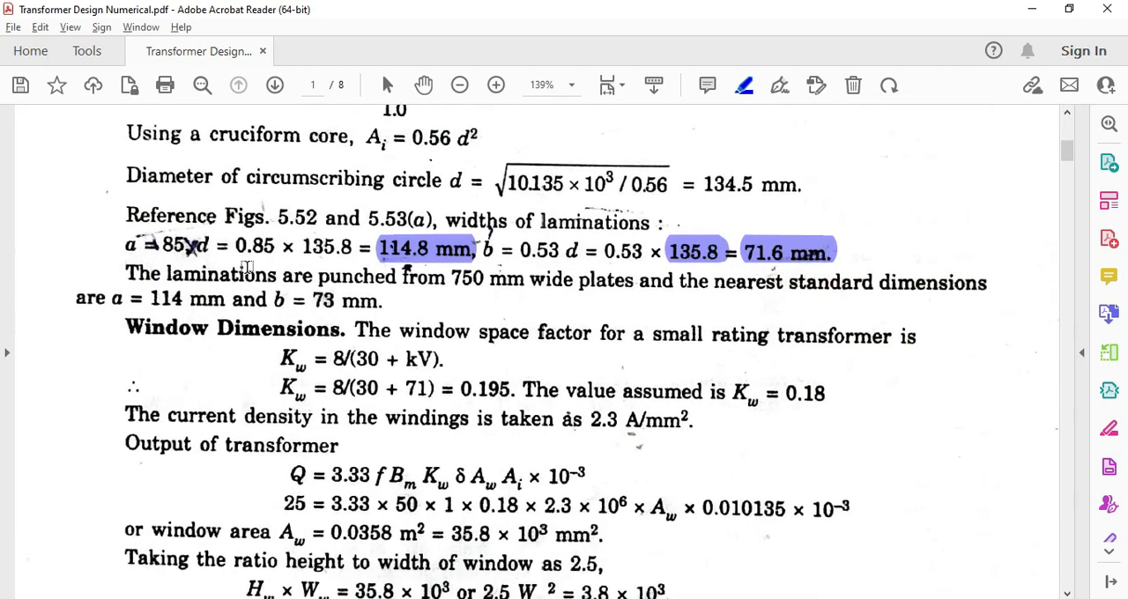
pyautogui.scroll(-9, 249, 265)
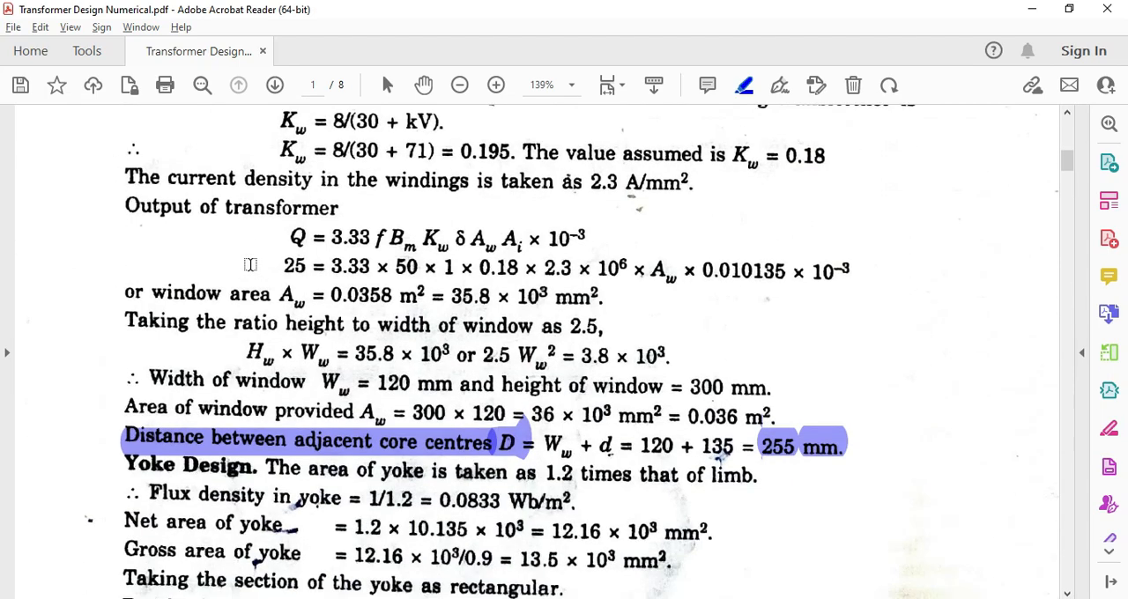
pyautogui.scroll(-4, 250, 266)
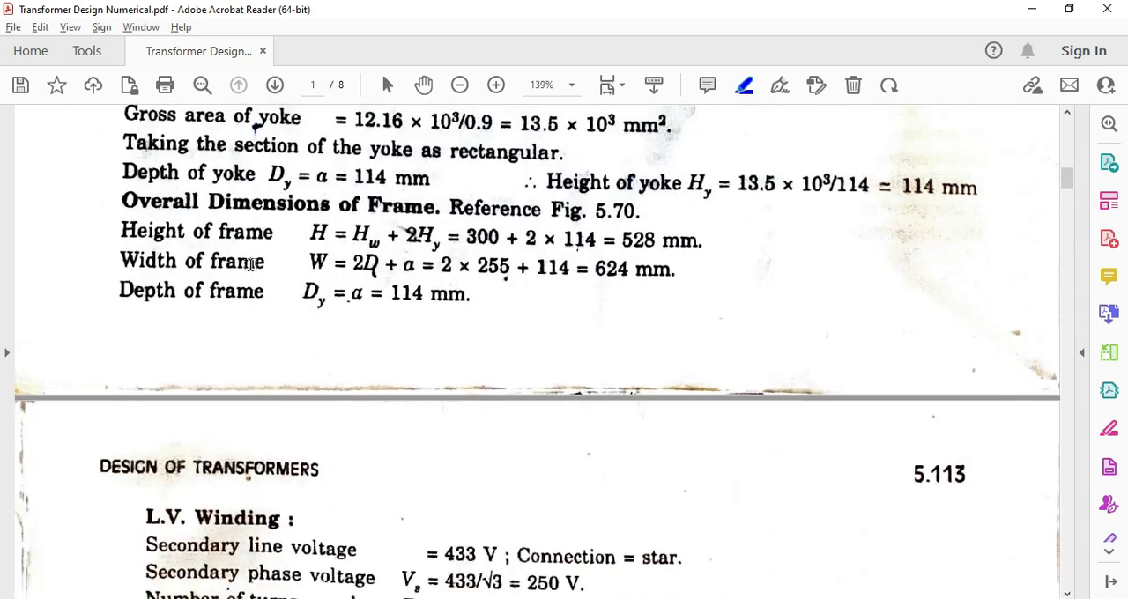
pyautogui.scroll(-6, 250, 266)
pyautogui.scroll(-17, 250, 266)
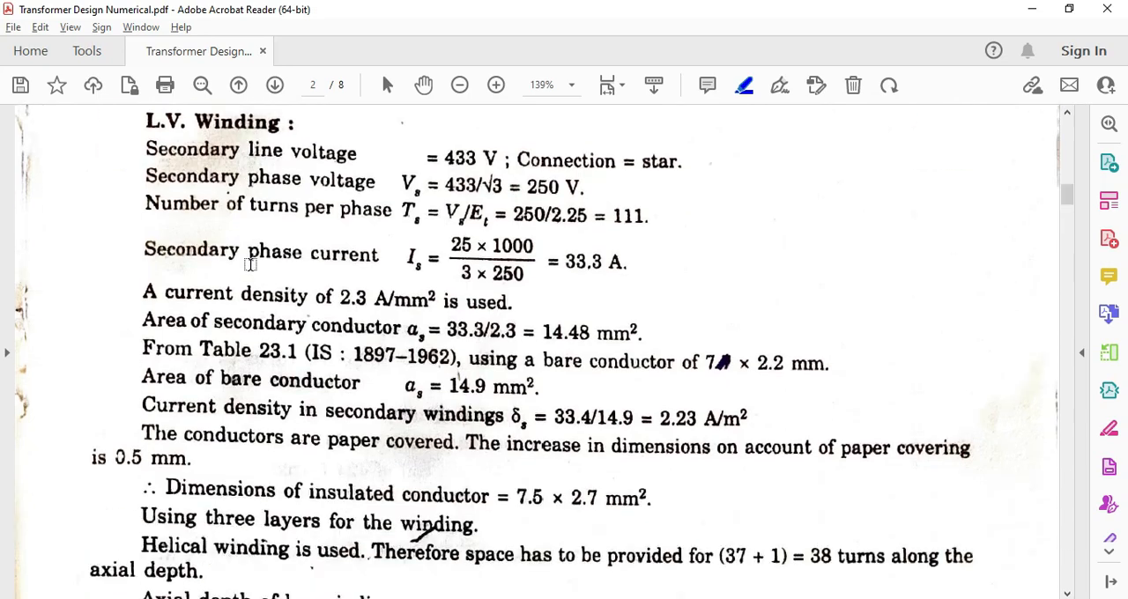
pyautogui.scroll(-17, 282, 261)
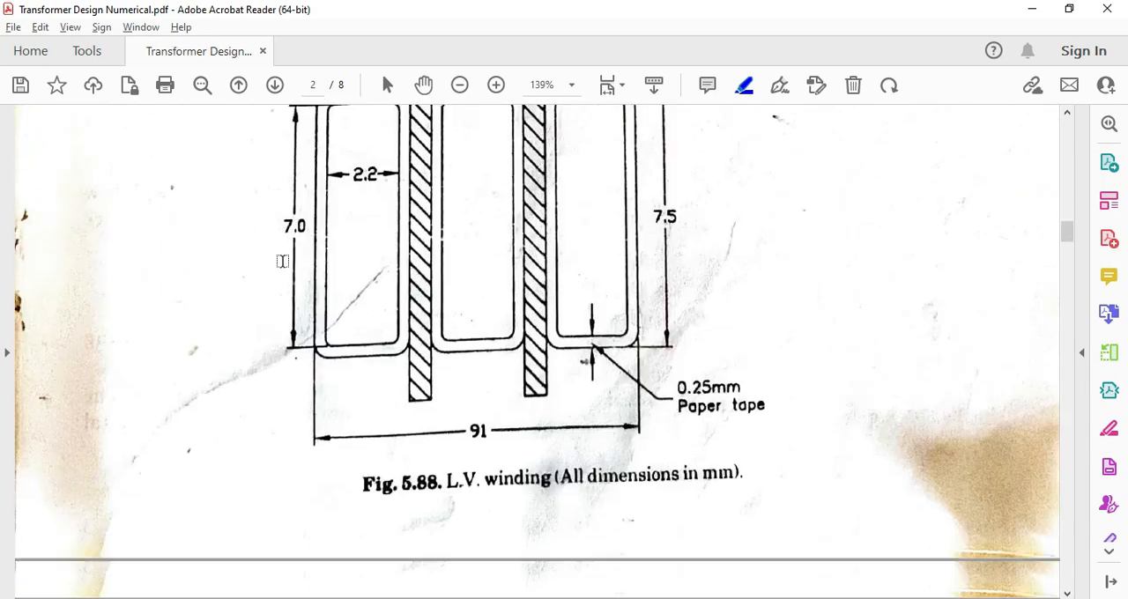
# Examine the H.V. winding, leakage reactance and efficiency calculations, the design sheet, and the transformer drawings in Fig. 5.89
pyautogui.scroll(-19, 286, 256)
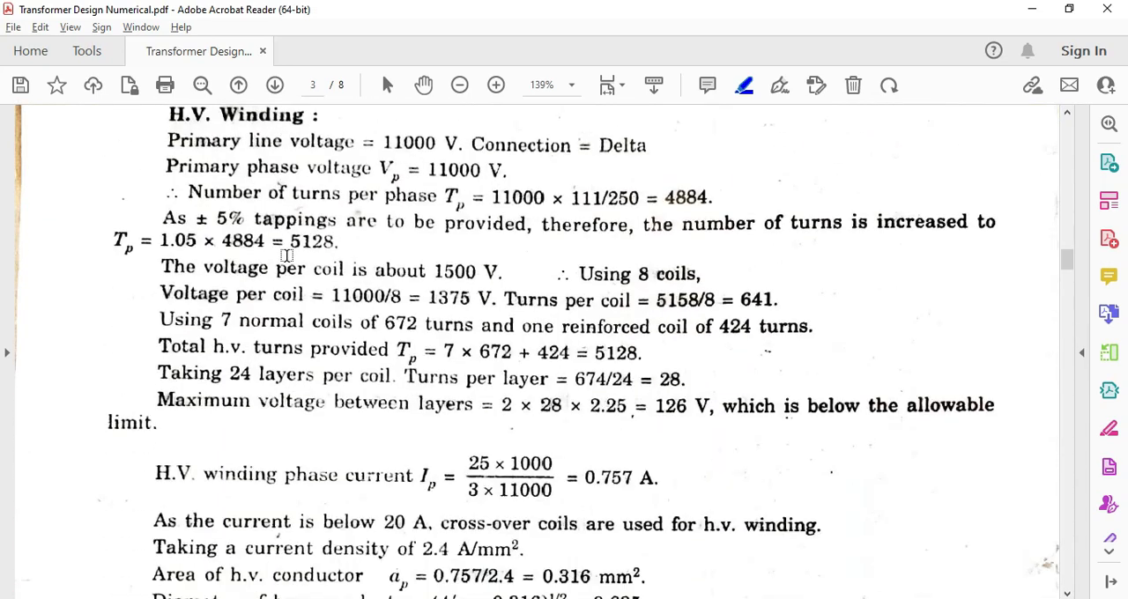
pyautogui.scroll(-20, 406, 310)
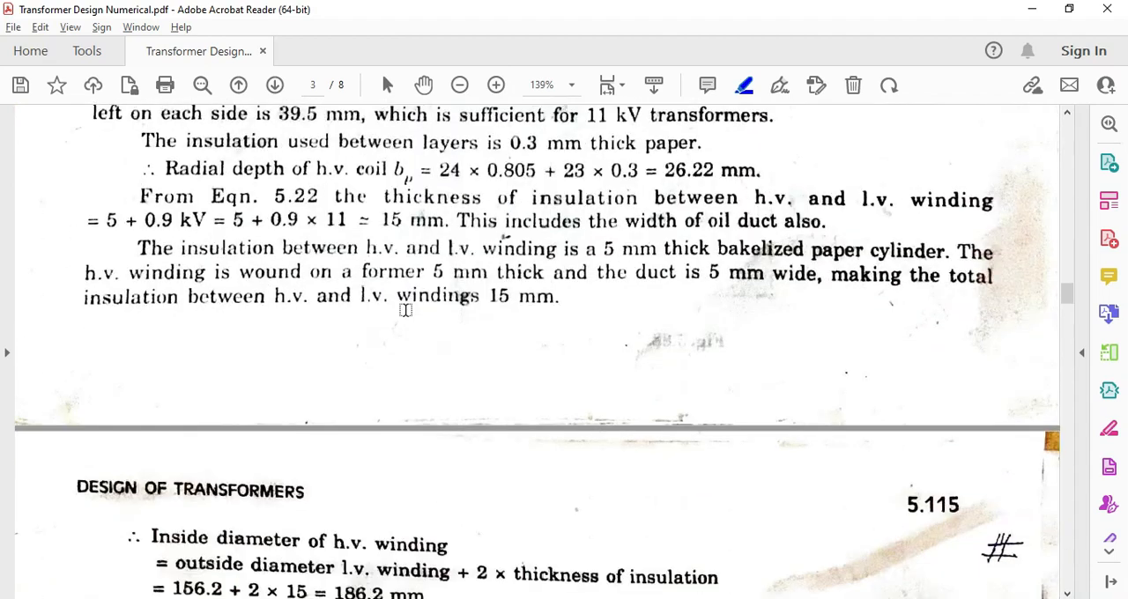
pyautogui.scroll(-20, 419, 308)
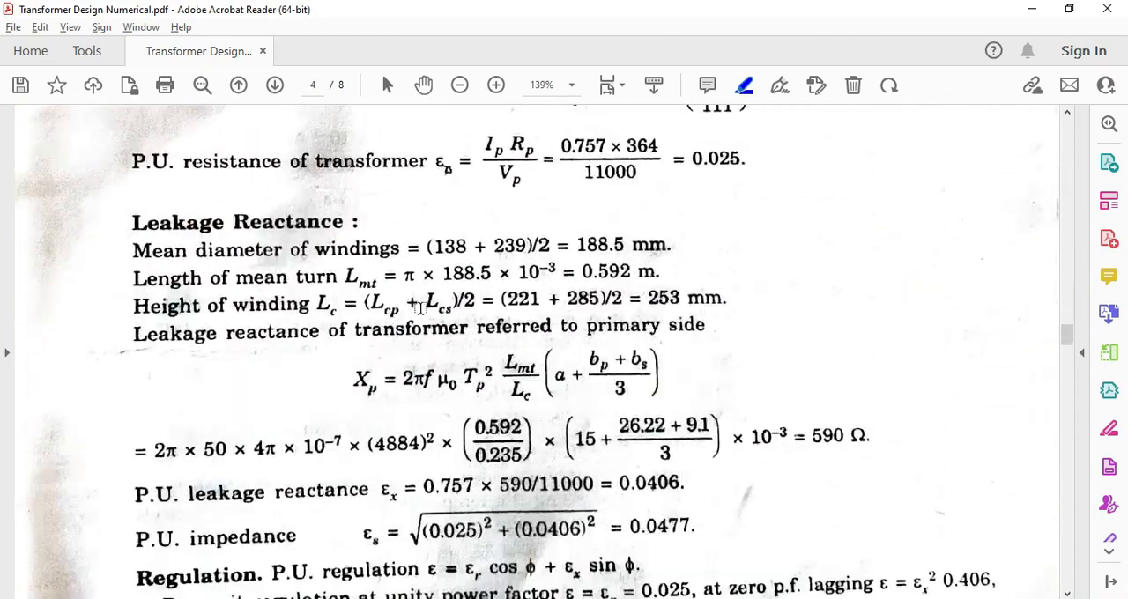
pyautogui.scroll(-20, 423, 307)
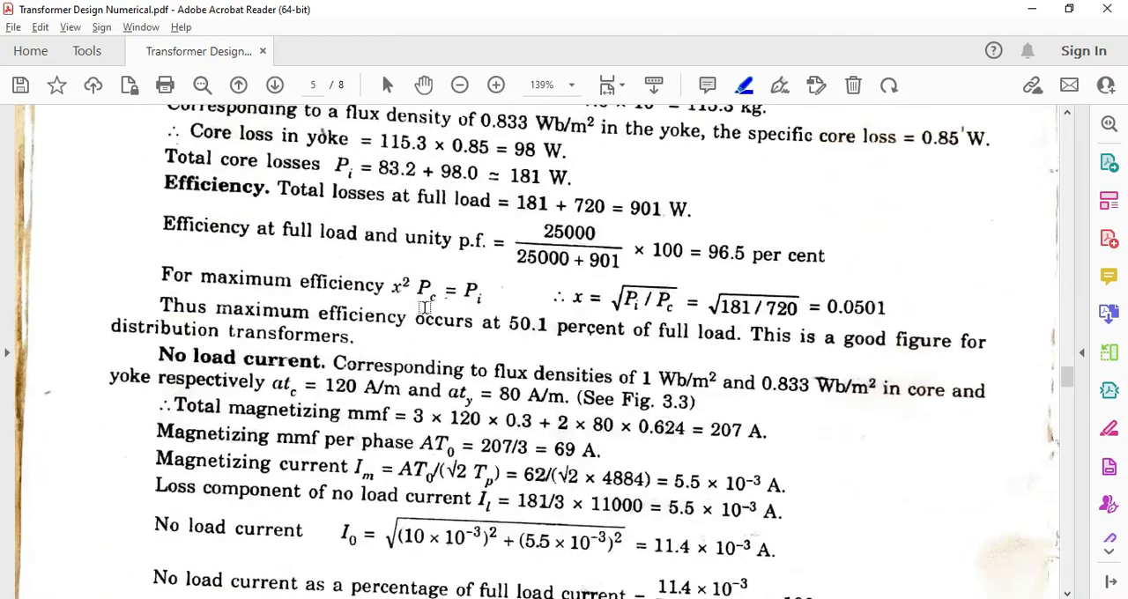
pyautogui.scroll(-12, 432, 319)
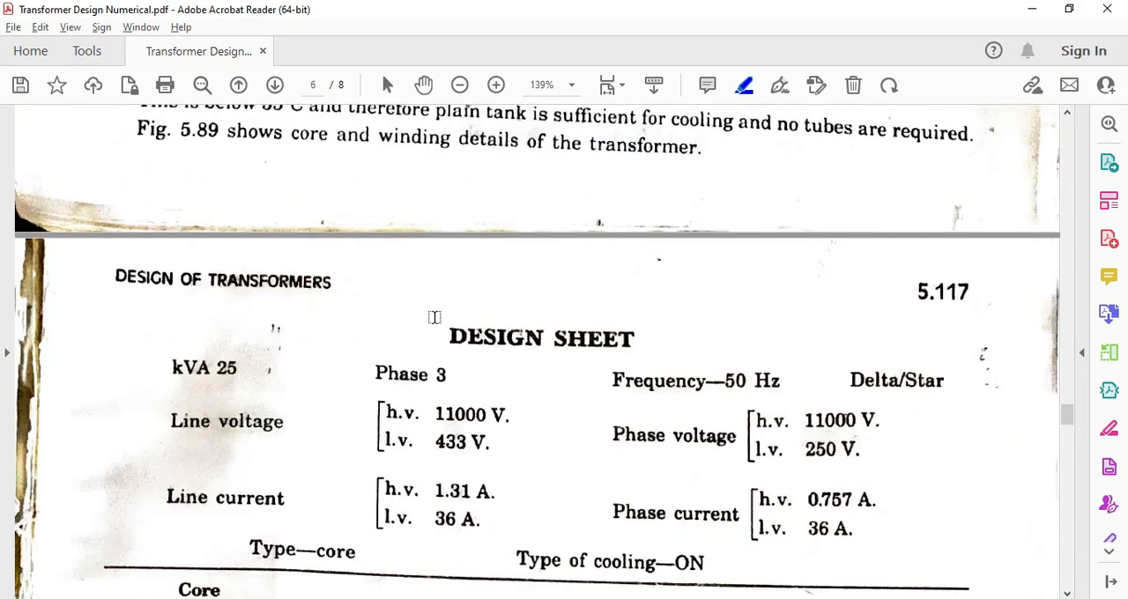
pyautogui.scroll(-20, 421, 292)
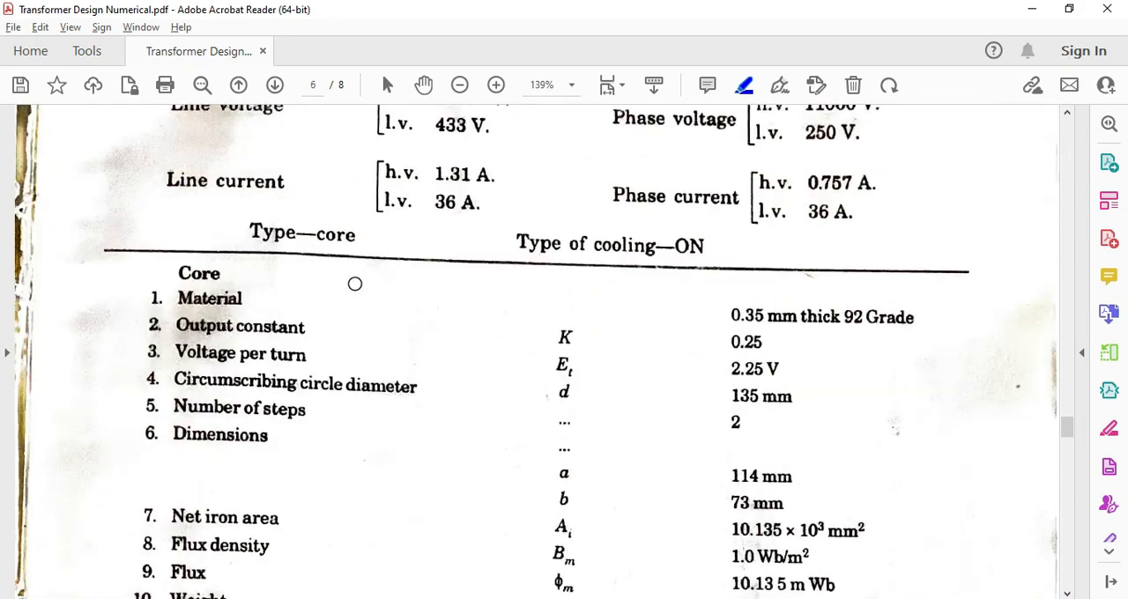
pyautogui.scroll(-20, 427, 342)
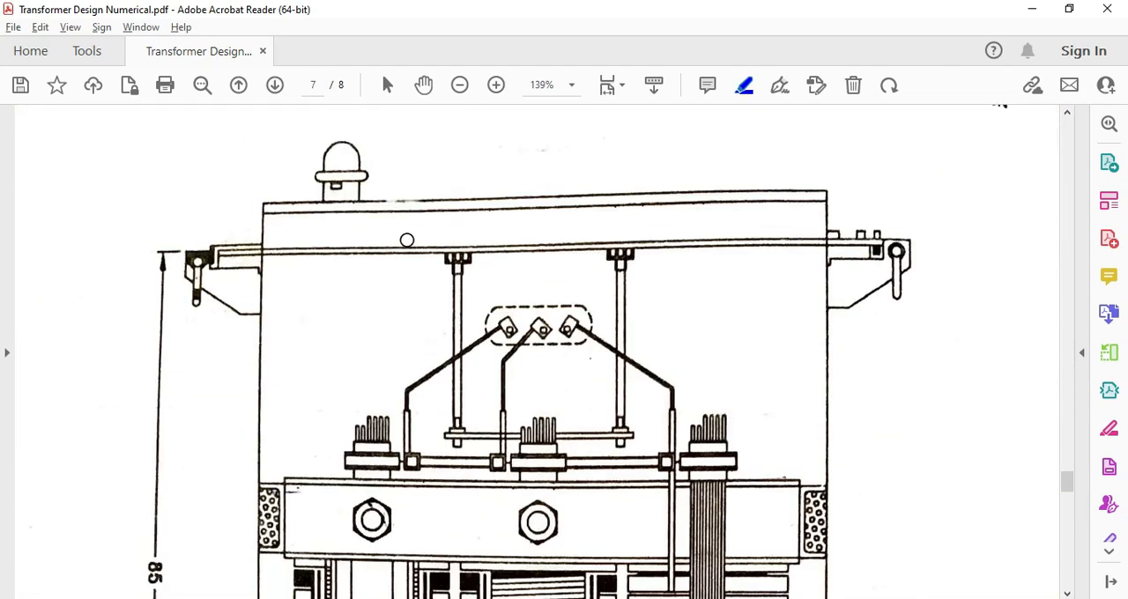
pyautogui.scroll(-2, 322, 225)
pyautogui.scroll(-5, 498, 407)
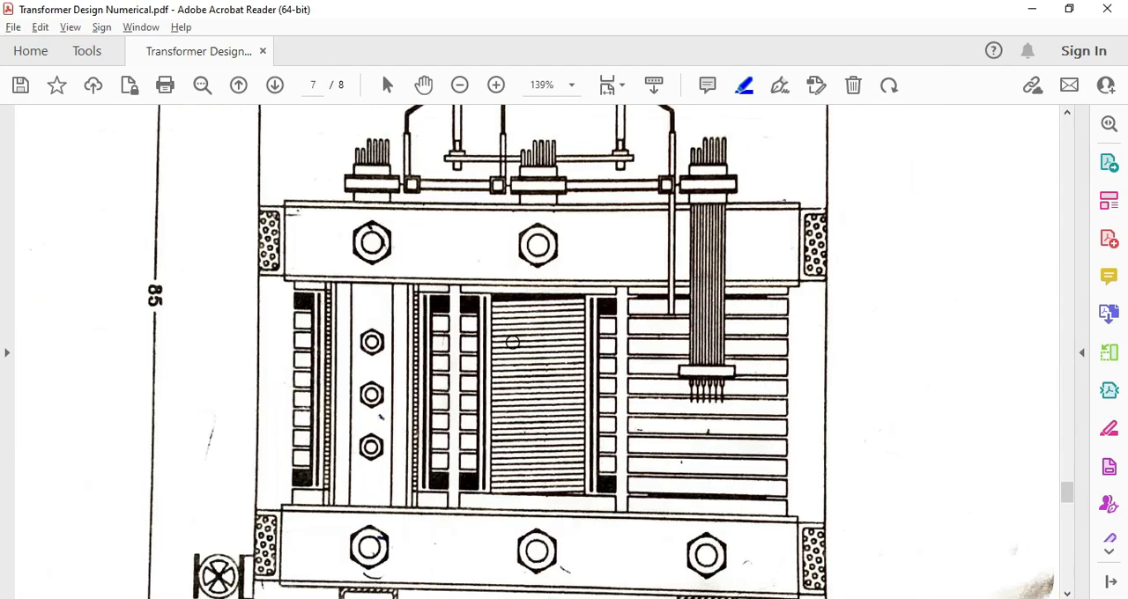
pyautogui.scroll(-10, 476, 351)
pyautogui.scroll(-20, 475, 352)
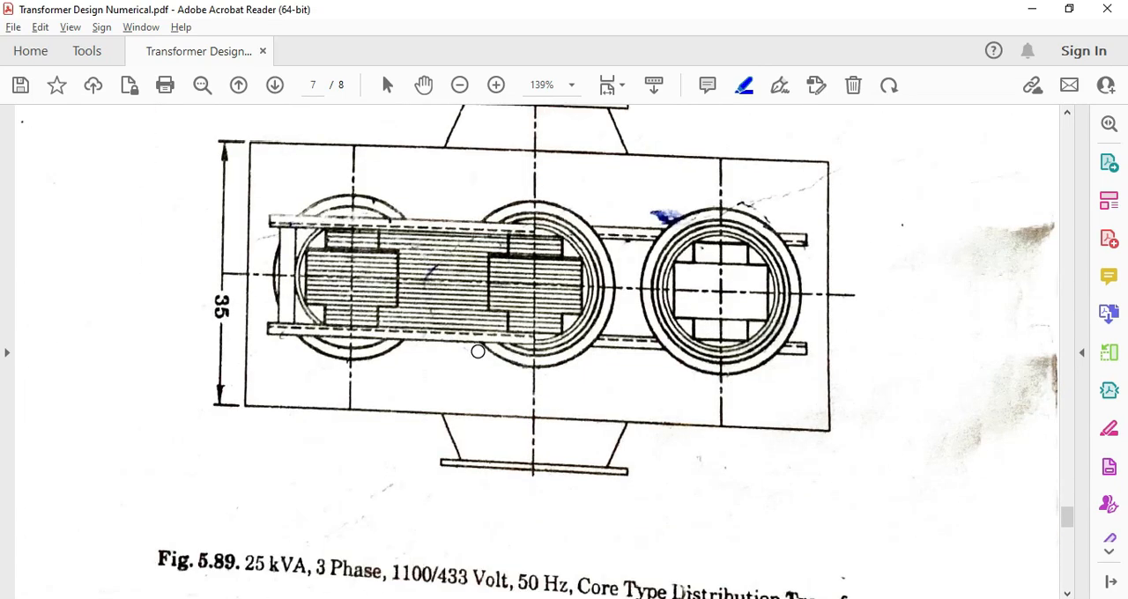
pyautogui.scroll(-9, 476, 355)
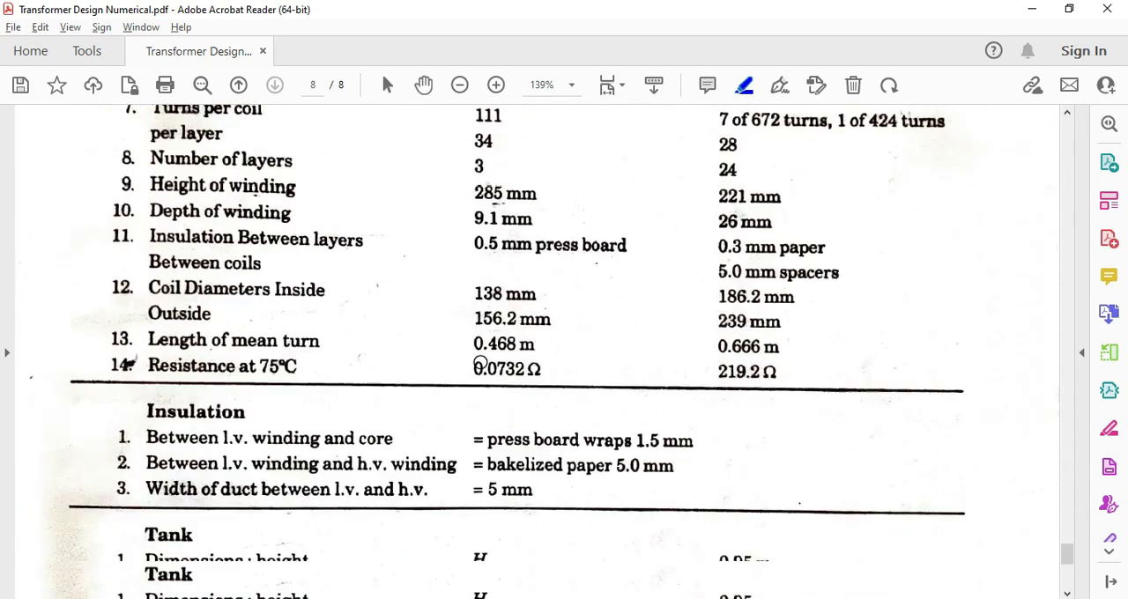
# Switch to AutoCAD and save the empty drawing as Transformer in the Trinity Training folder
pyautogui.hotkey('alt', 'Tab')
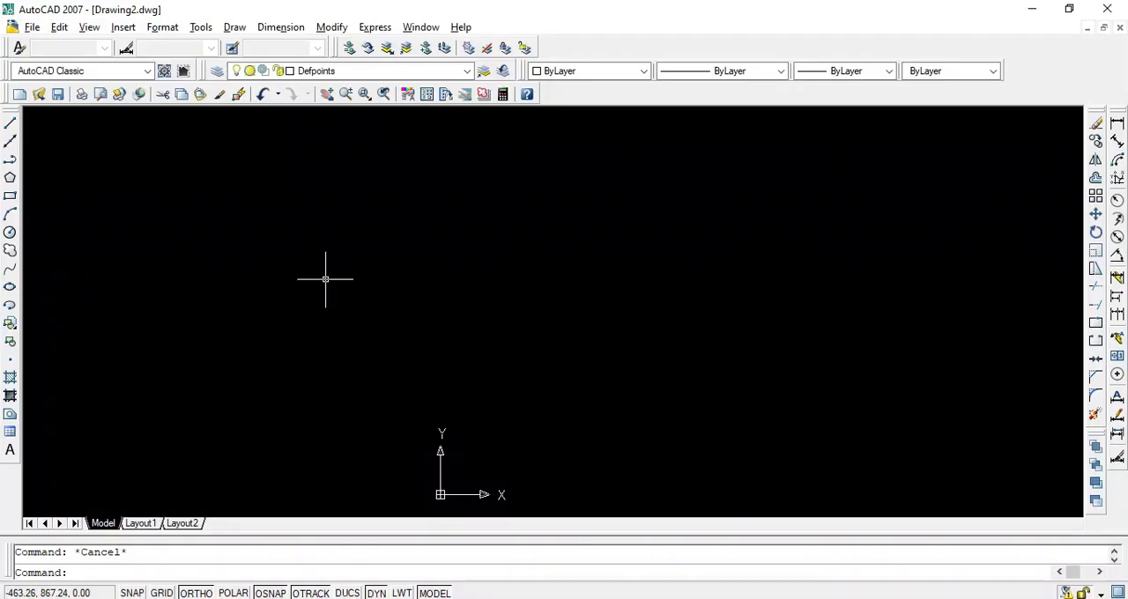
pyautogui.click(58, 94)
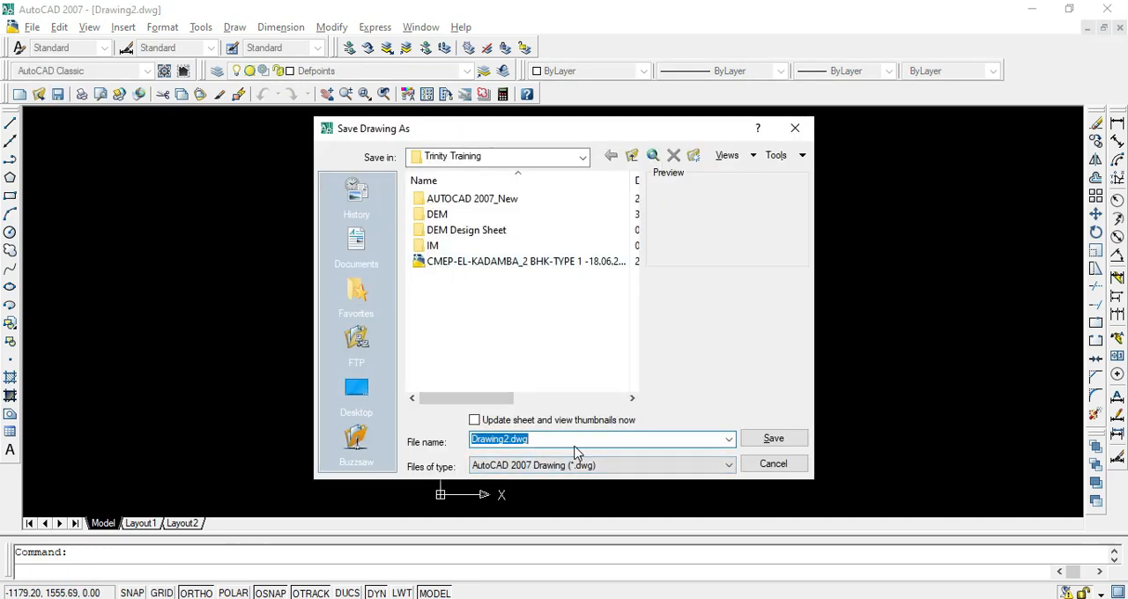
pyautogui.write('Transfo')
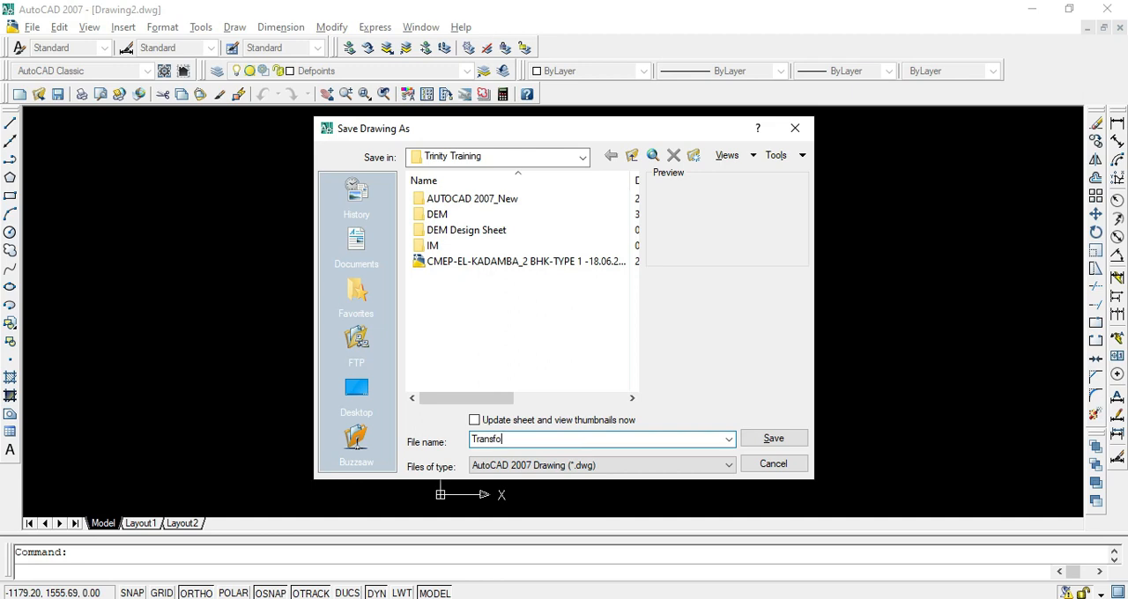
pyautogui.write('rmer')
pyautogui.press('Return')
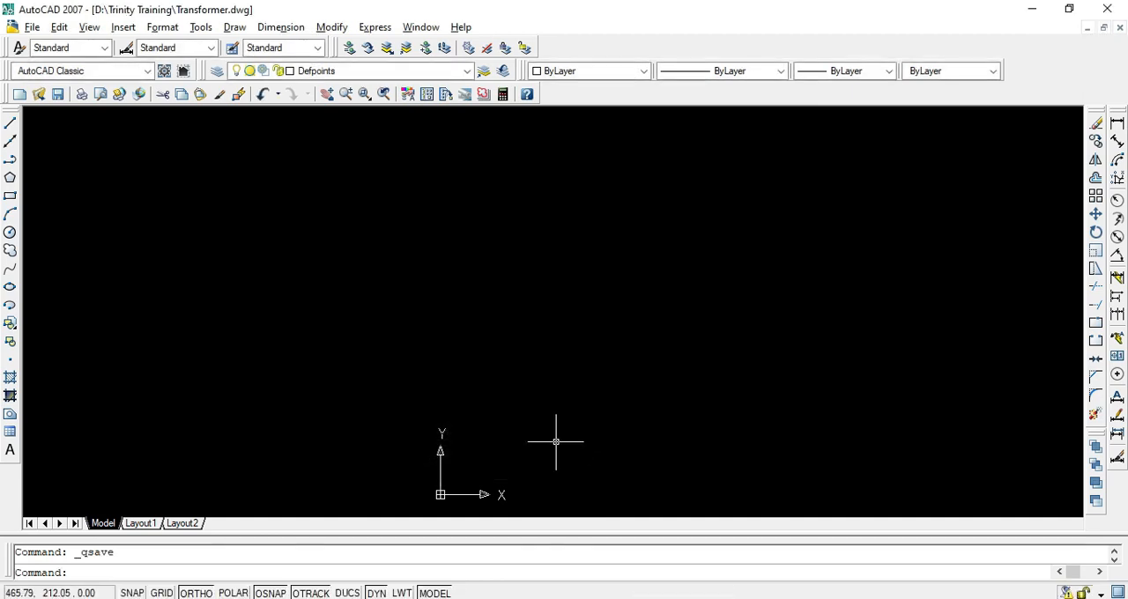
# Configure the drawing units to decimal lengths with 0.00 precision and an insertion scale in millimeters
pyautogui.click(164, 28)
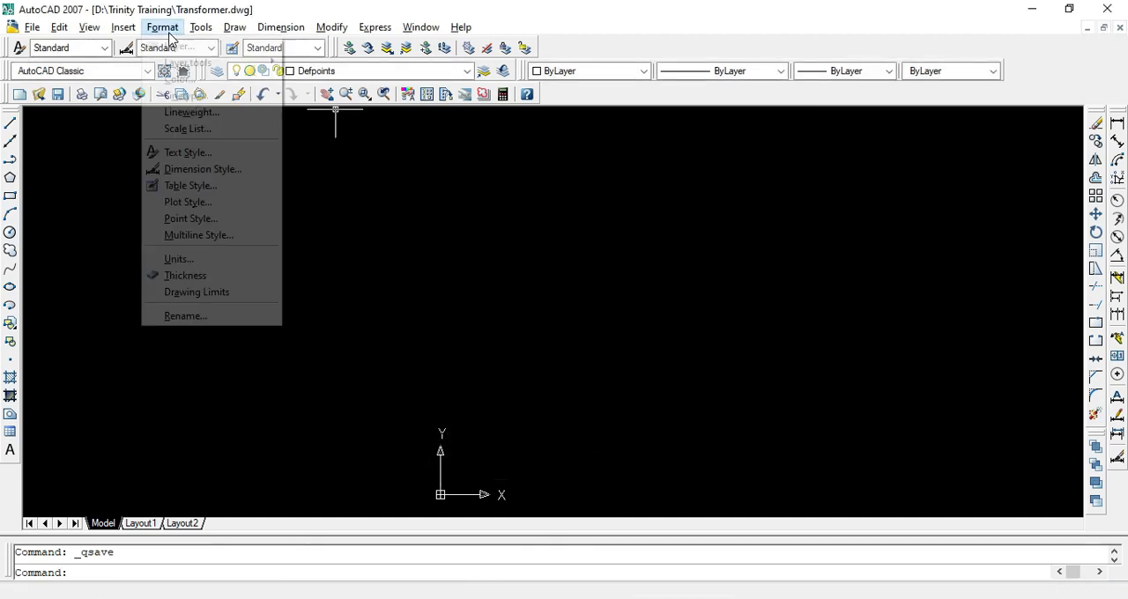
pyautogui.click(220, 260)
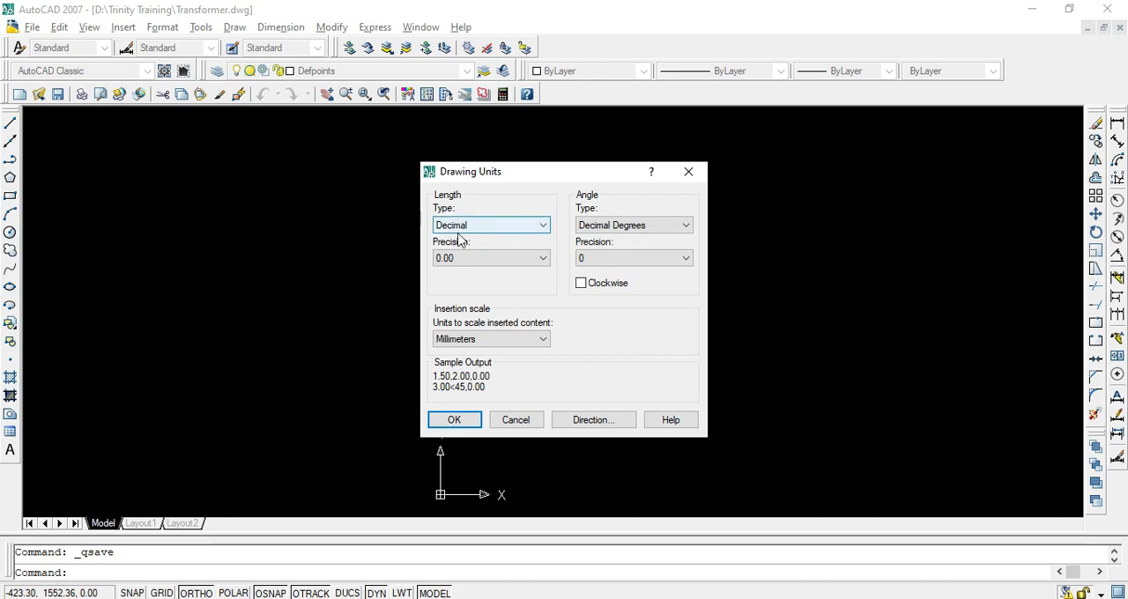
pyautogui.click(461, 260)
pyautogui.click(466, 294)
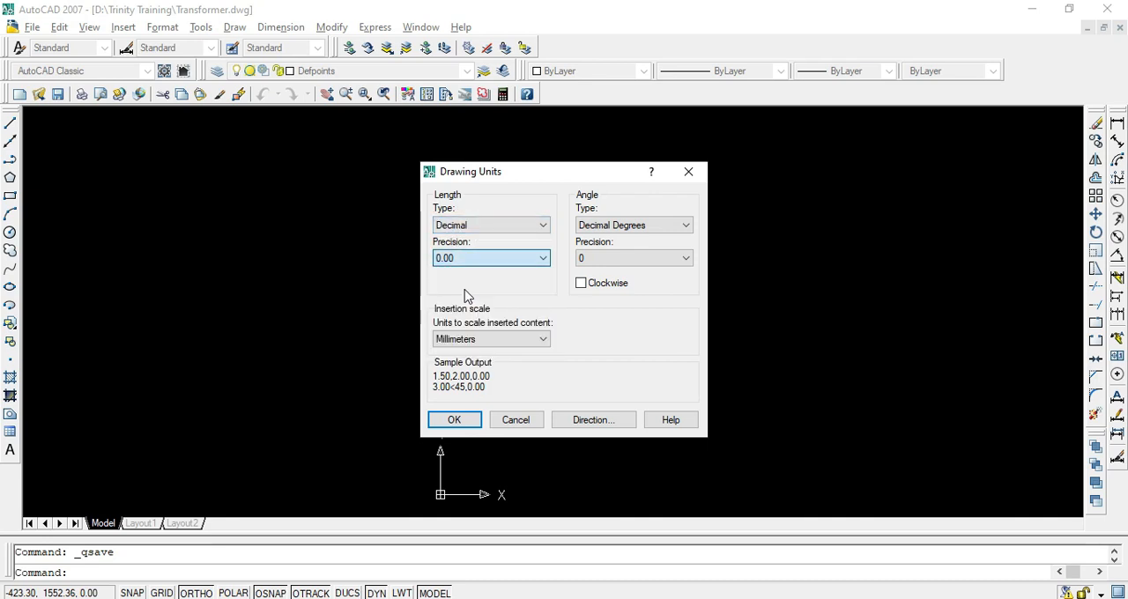
pyautogui.click(529, 346)
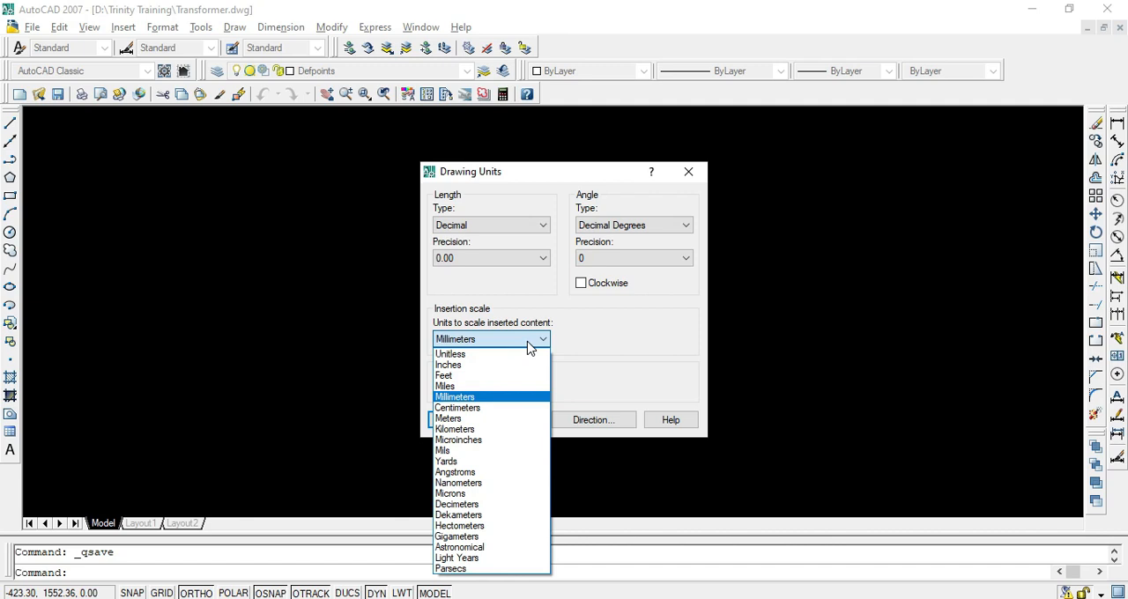
pyautogui.click(494, 401)
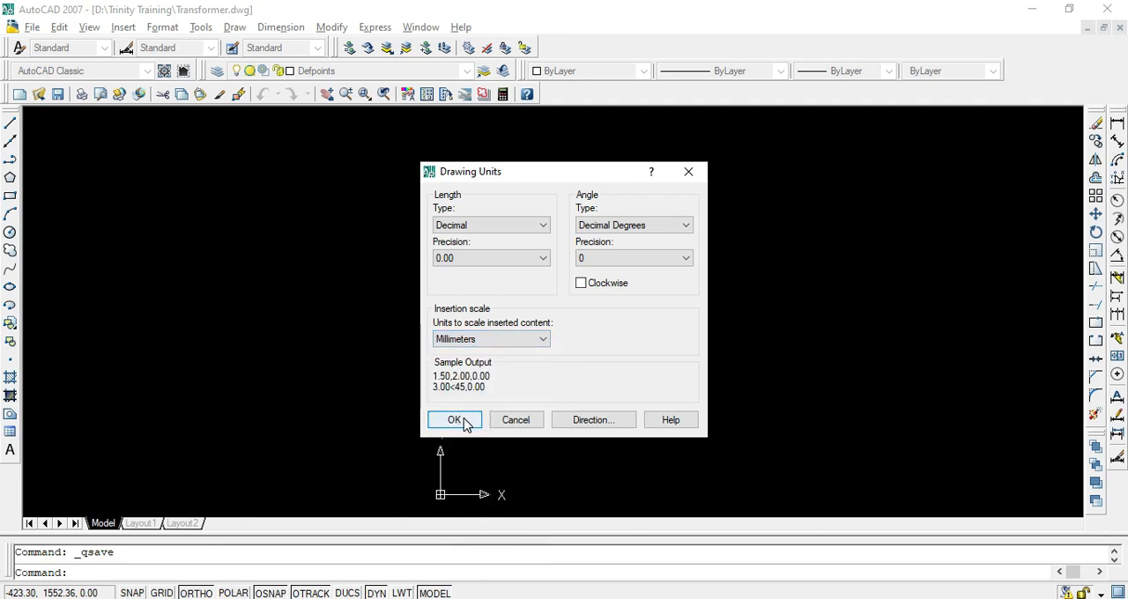
pyautogui.click(461, 420)
# Review the Standard dimension style's line, arrow, fit, text and primary unit settings, and accept them
pyautogui.write('d')
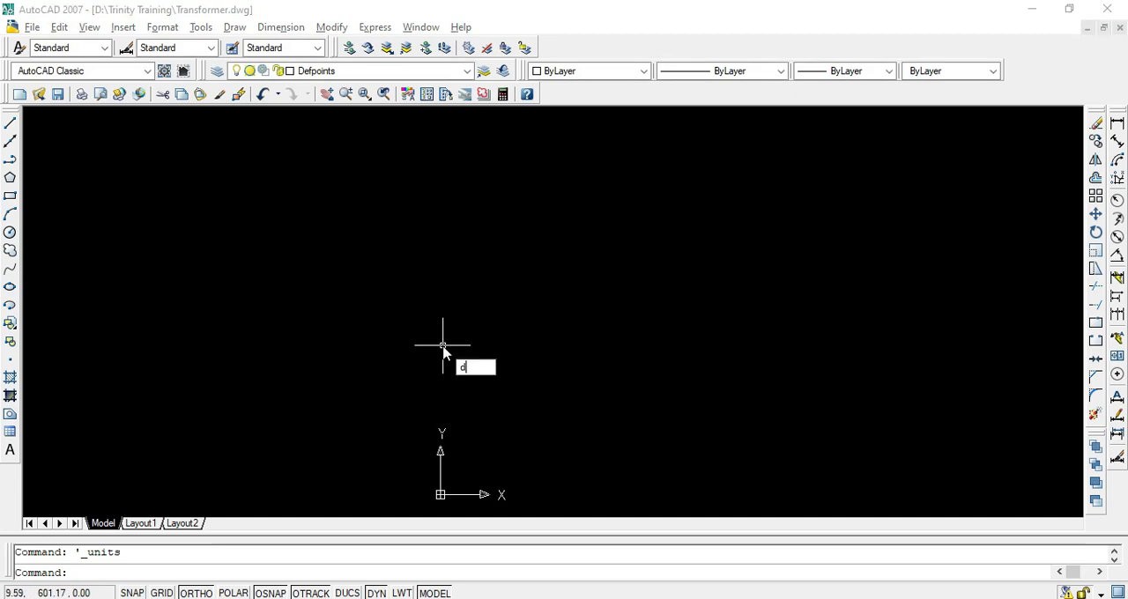
pyautogui.press('Return')
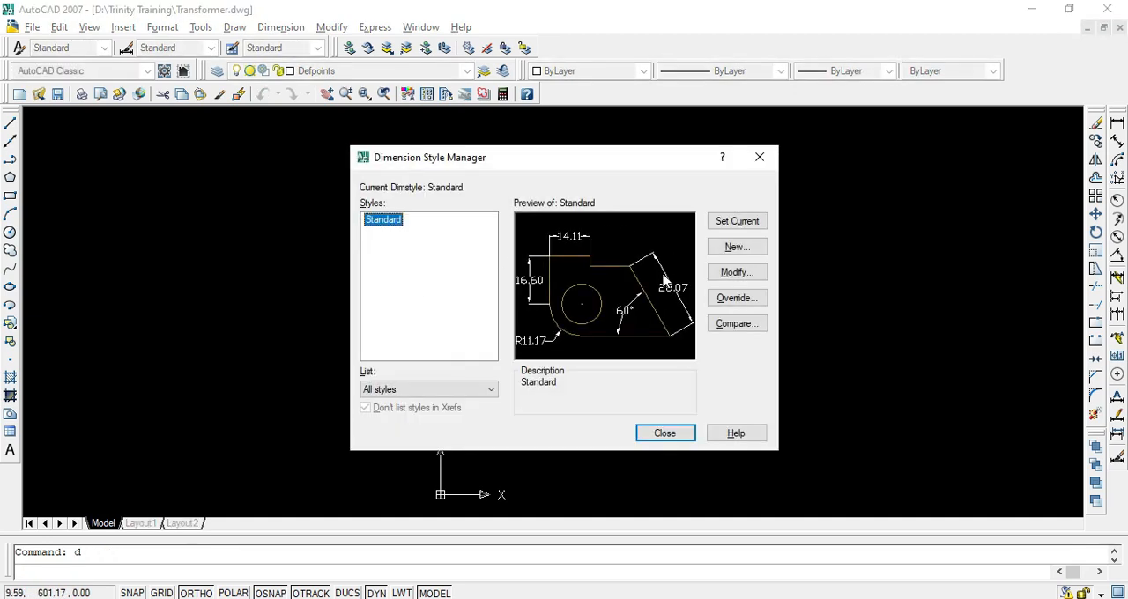
pyautogui.click(737, 272)
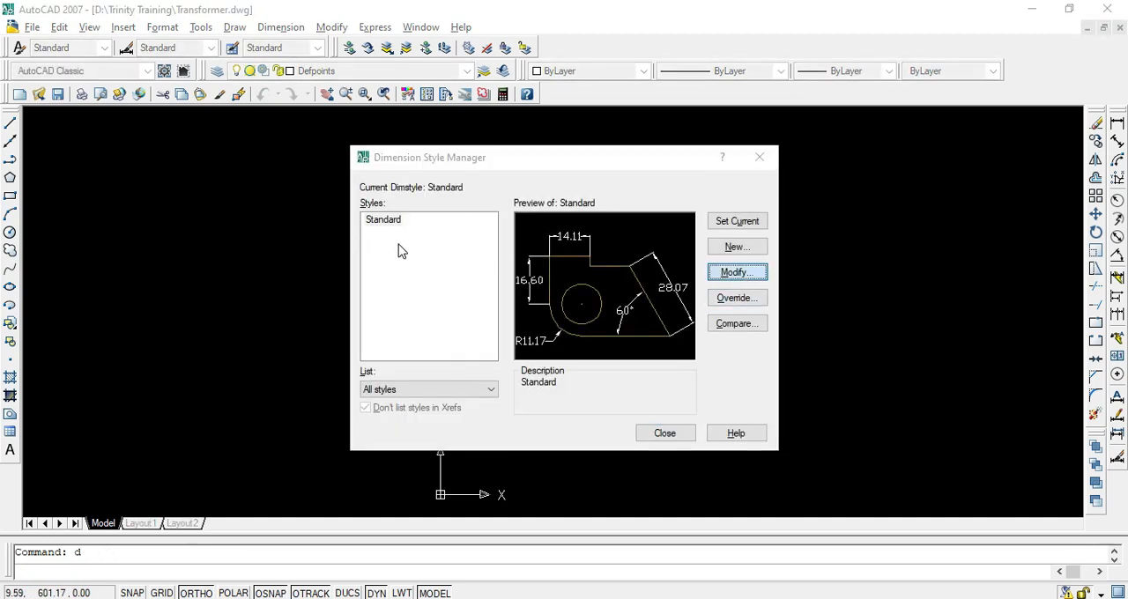
pyautogui.click(354, 147)
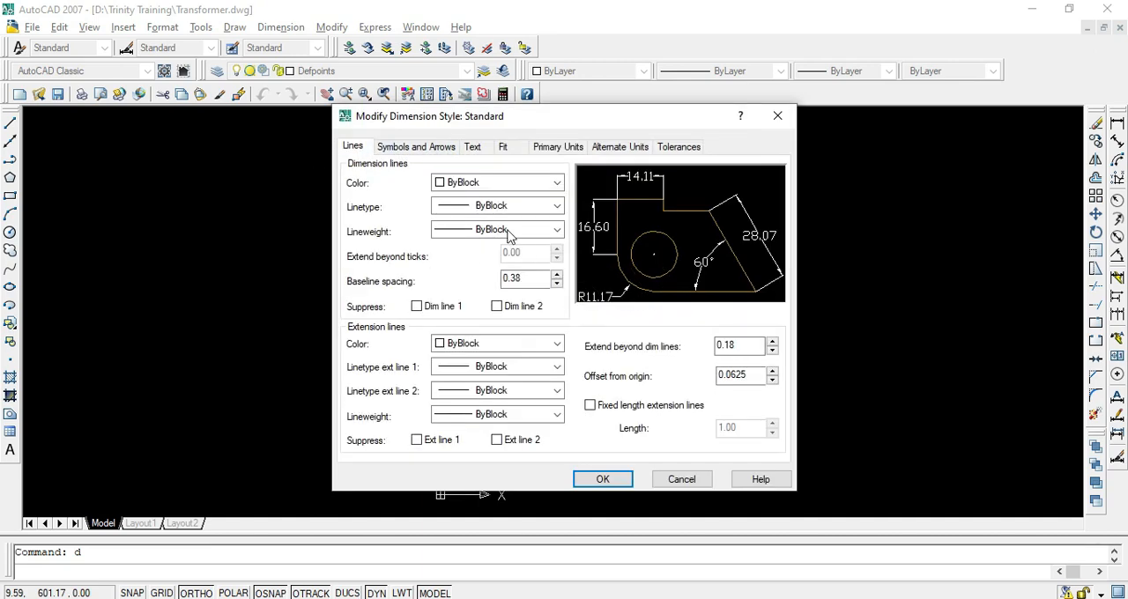
pyautogui.doubleClick(537, 279)
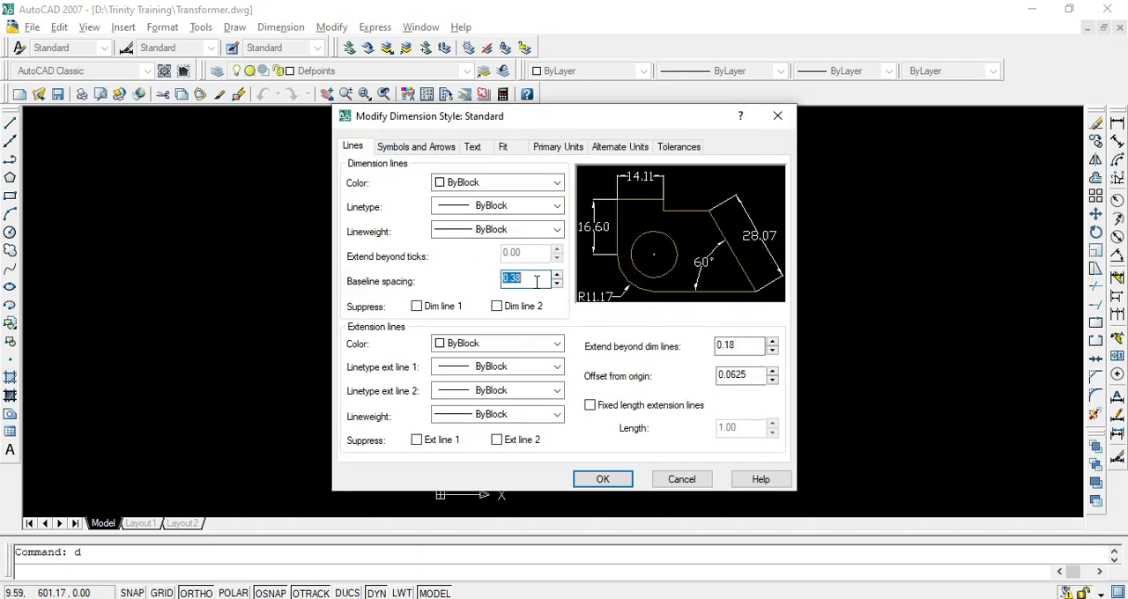
pyautogui.click(427, 152)
pyautogui.click(499, 148)
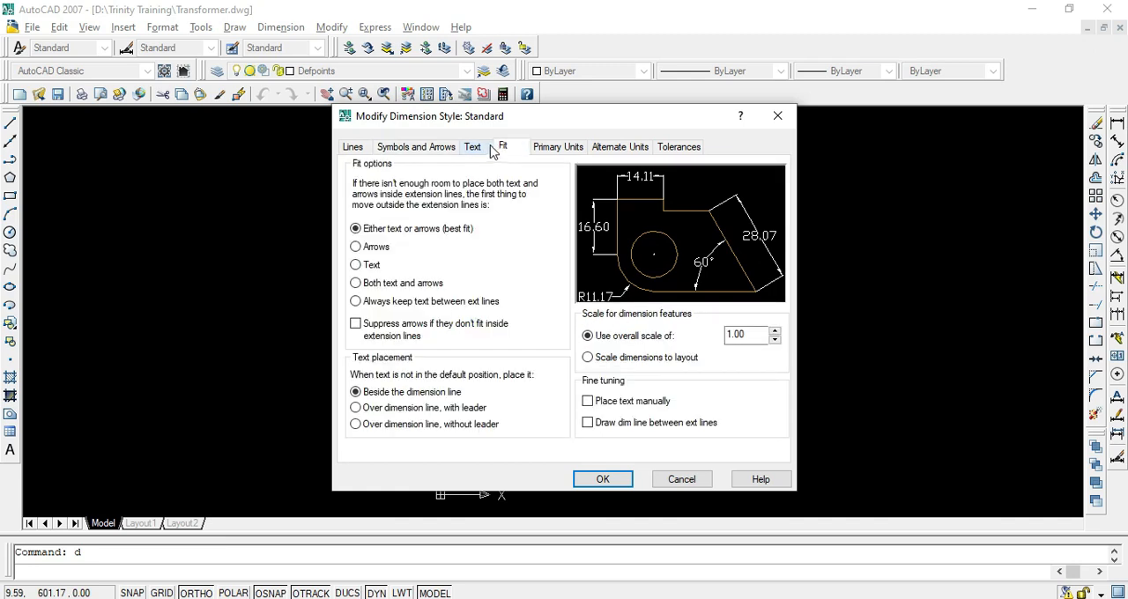
pyautogui.click(478, 152)
pyautogui.doubleClick(516, 265)
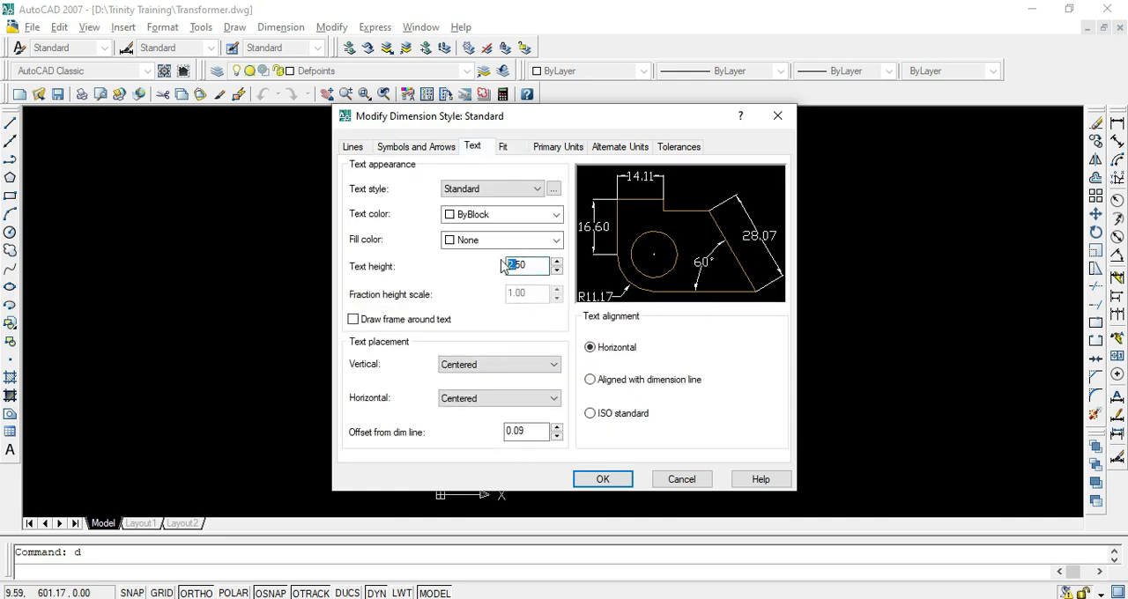
pyautogui.click(546, 148)
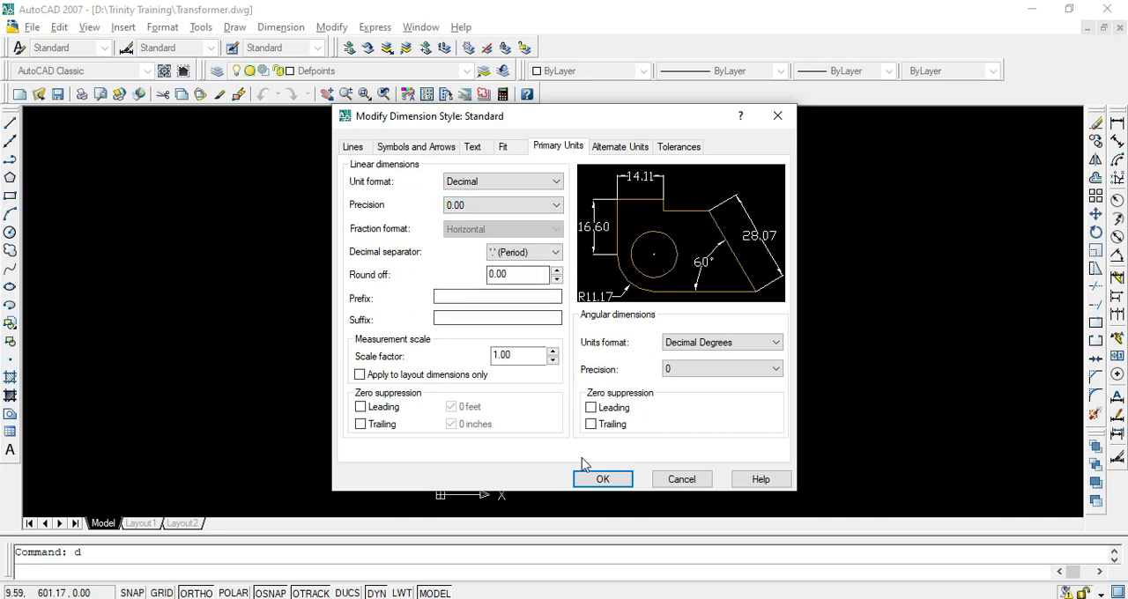
pyautogui.click(602, 479)
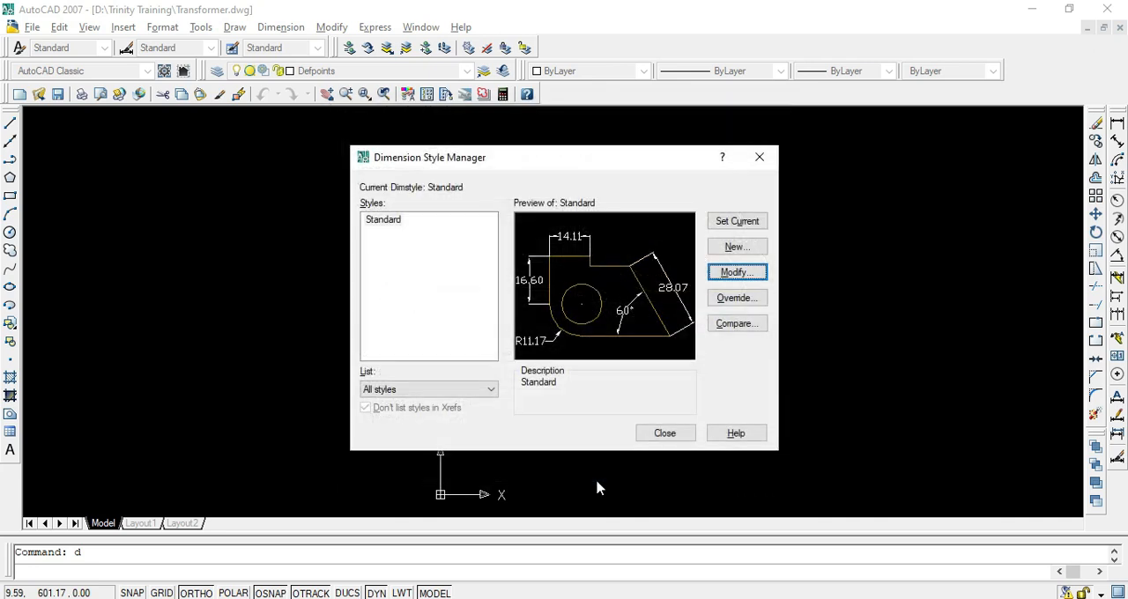
# Make the Standard dimension style current and close the Dimension Style Manager
pyautogui.click(732, 222)
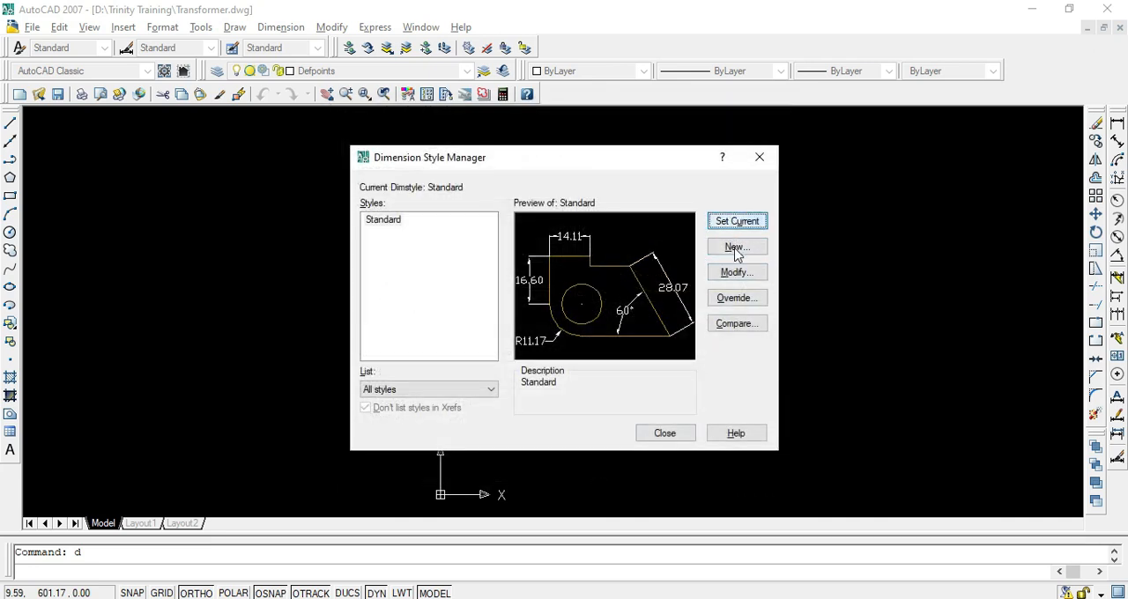
pyautogui.click(670, 438)
# Switch to the transformer design PDF and examine the stepped core and winding circles in the plan view of Fig. 5.89
pyautogui.hotkey('alt', 'Tab')
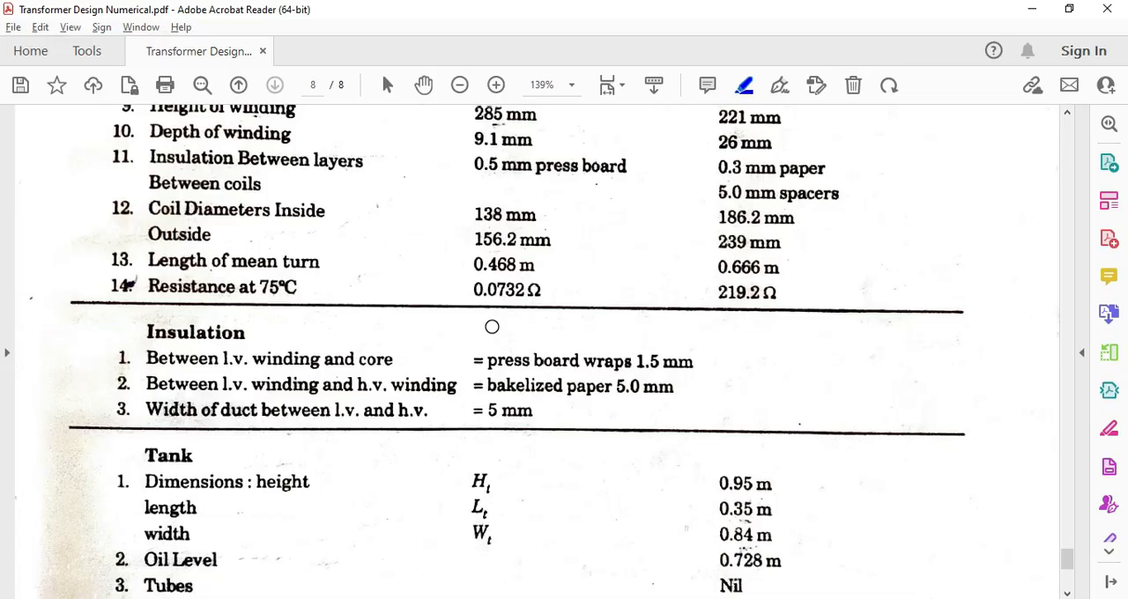
pyautogui.scroll(-3, 492, 326)
pyautogui.scroll(17, 490, 329)
pyautogui.scroll(4, 429, 367)
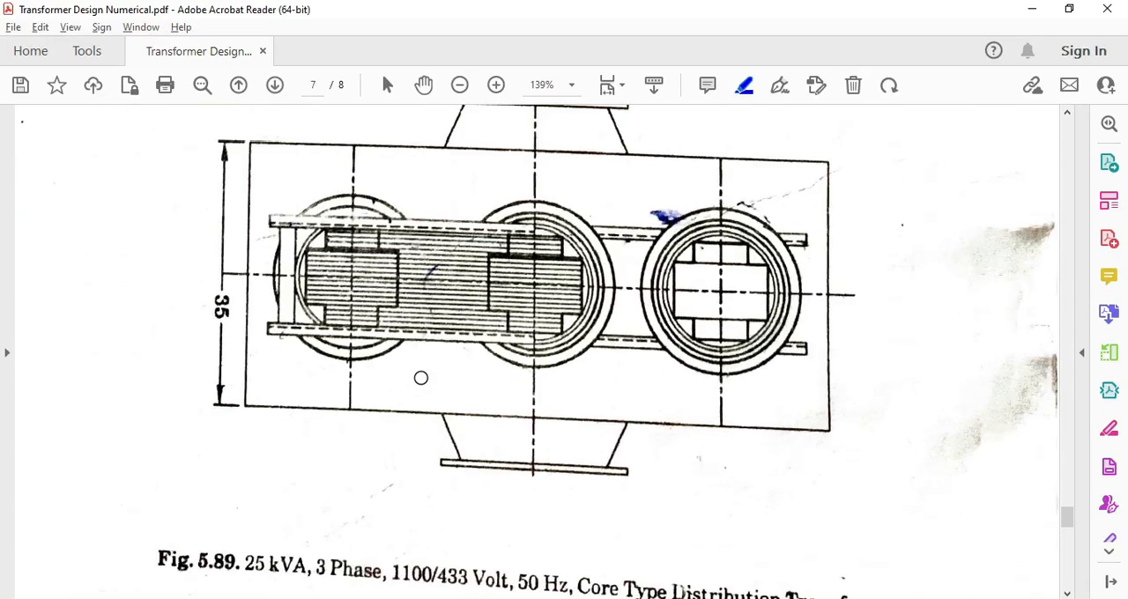
pyautogui.scroll(2, 440, 394)
pyautogui.scroll(-2, 556, 411)
pyautogui.keyDown('ctrl'); pyautogui.scroll(2, 783, 236); pyautogui.keyUp('ctrl')
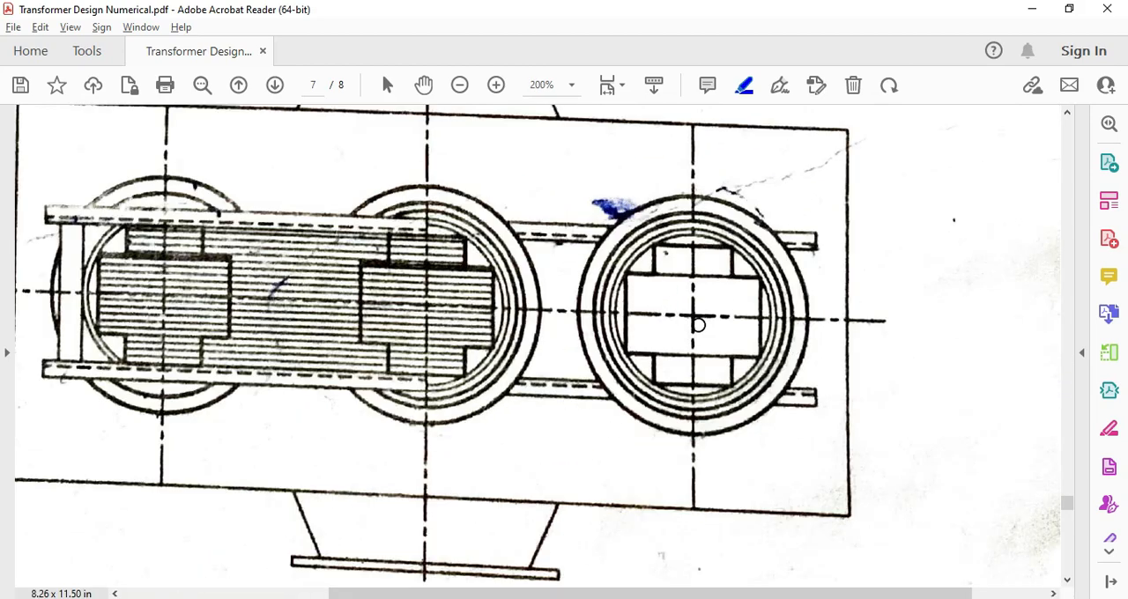
pyautogui.keyDown('ctrl'); pyautogui.scroll(2, 698, 324); pyautogui.keyUp('ctrl')
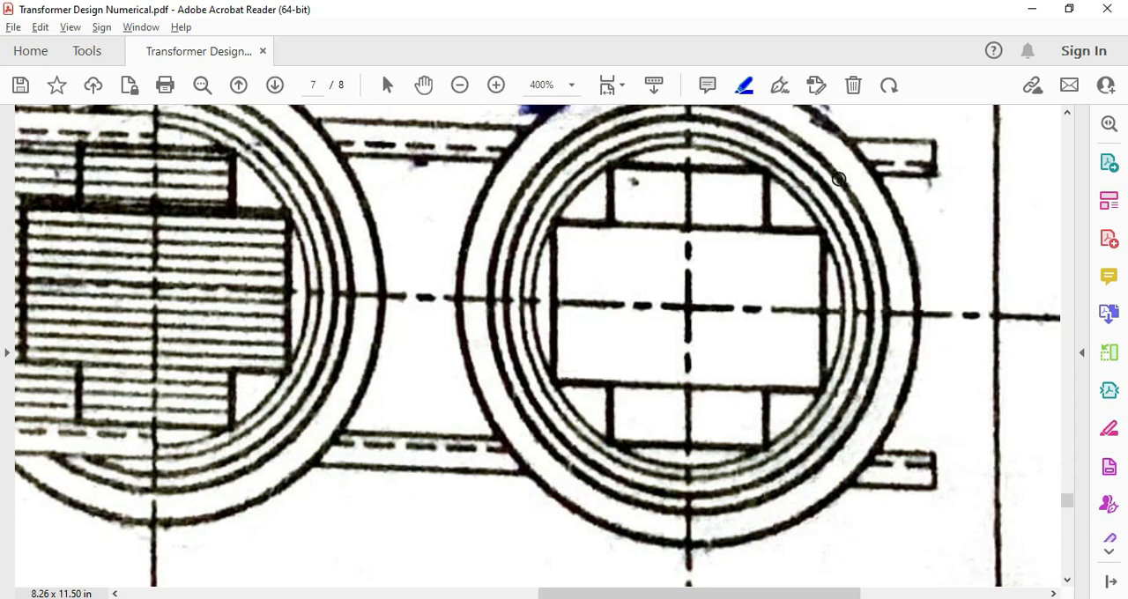
pyautogui.keyDown('ctrl'); pyautogui.scroll(-1, 827, 286); pyautogui.keyUp('ctrl')
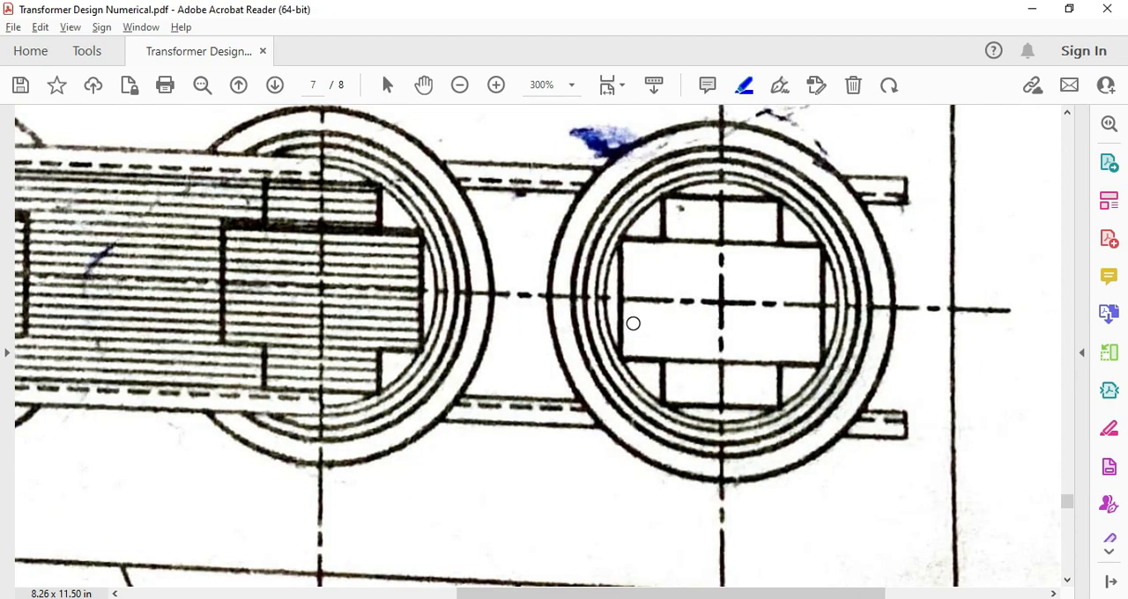
pyautogui.keyDown('ctrl'); pyautogui.scroll(-3, 705, 244); pyautogui.keyUp('ctrl')
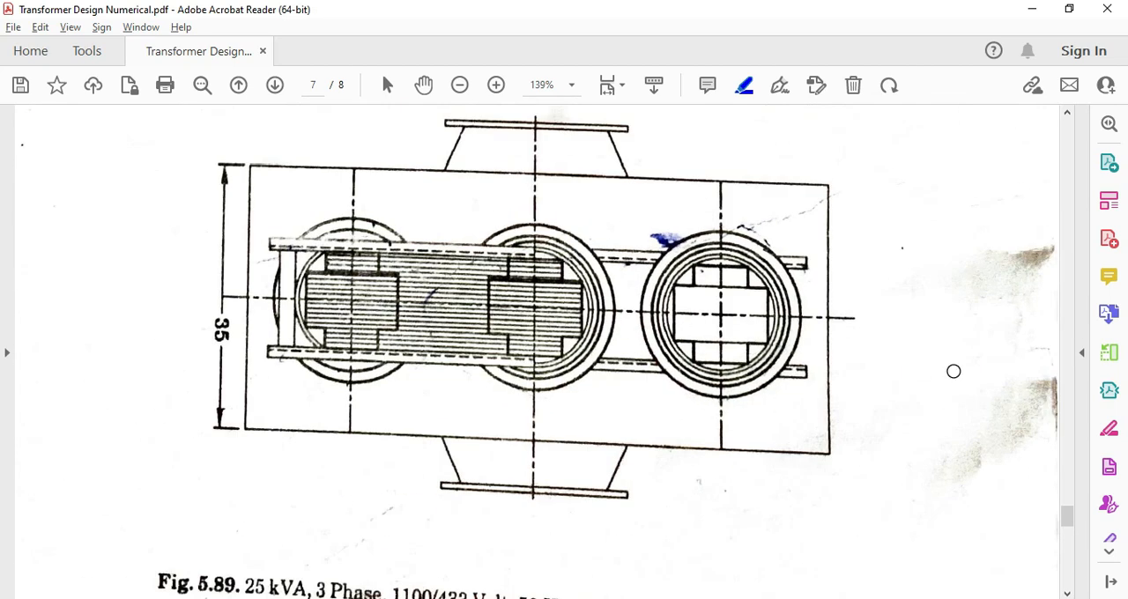
# Highlight "of circumscribing circle d" in the core design calculations on page 1 of the PDF
pyautogui.moveTo(1072, 529); pyautogui.dragTo(1081, 196)
pyautogui.scroll(8, 652, 339)
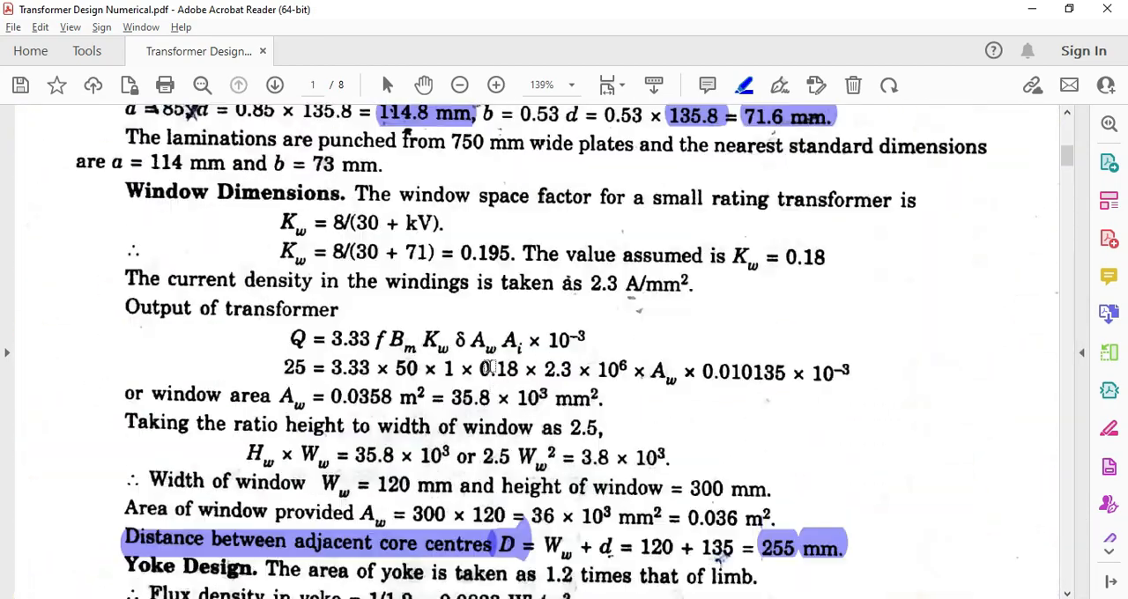
pyautogui.scroll(8, 489, 369)
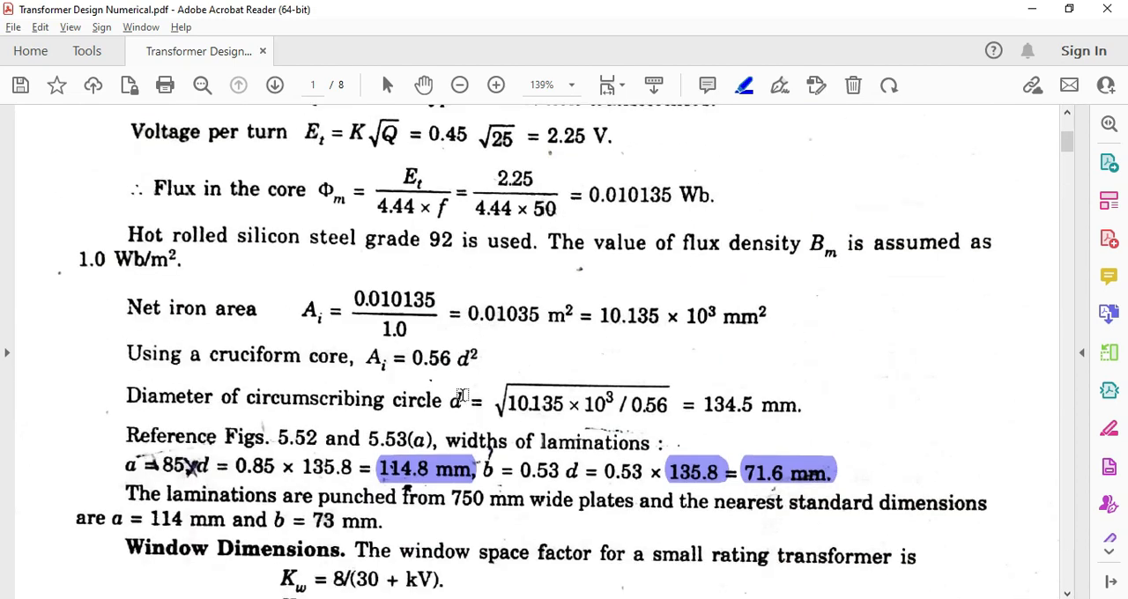
pyautogui.keyDown('ctrl'); pyautogui.scroll(1, 368, 494); pyautogui.keyUp('ctrl')
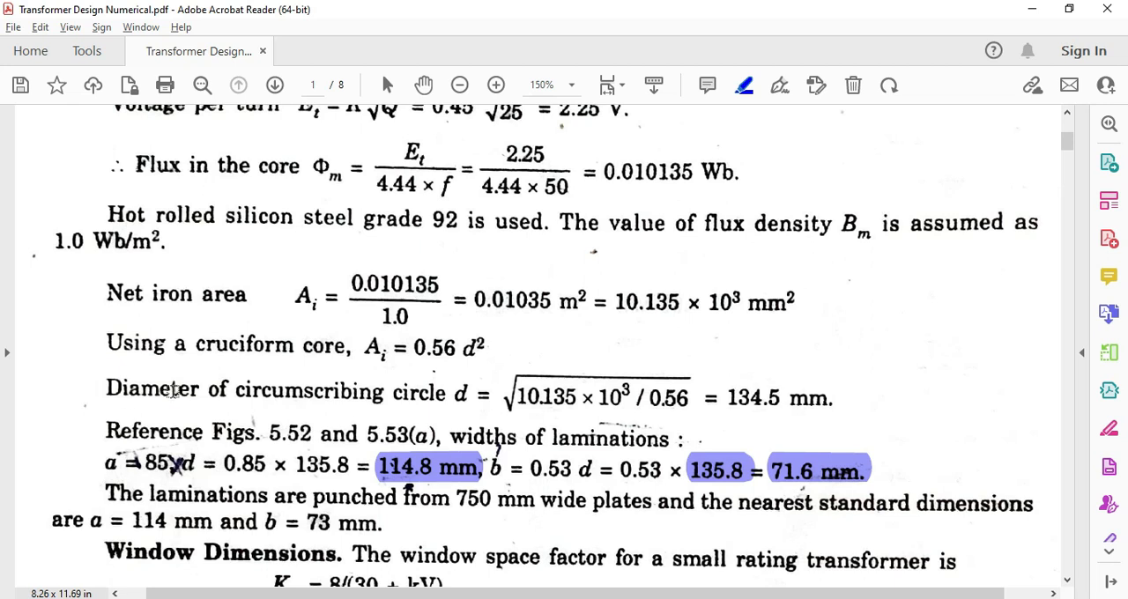
pyautogui.moveTo(212, 389); pyautogui.dragTo(403, 411)
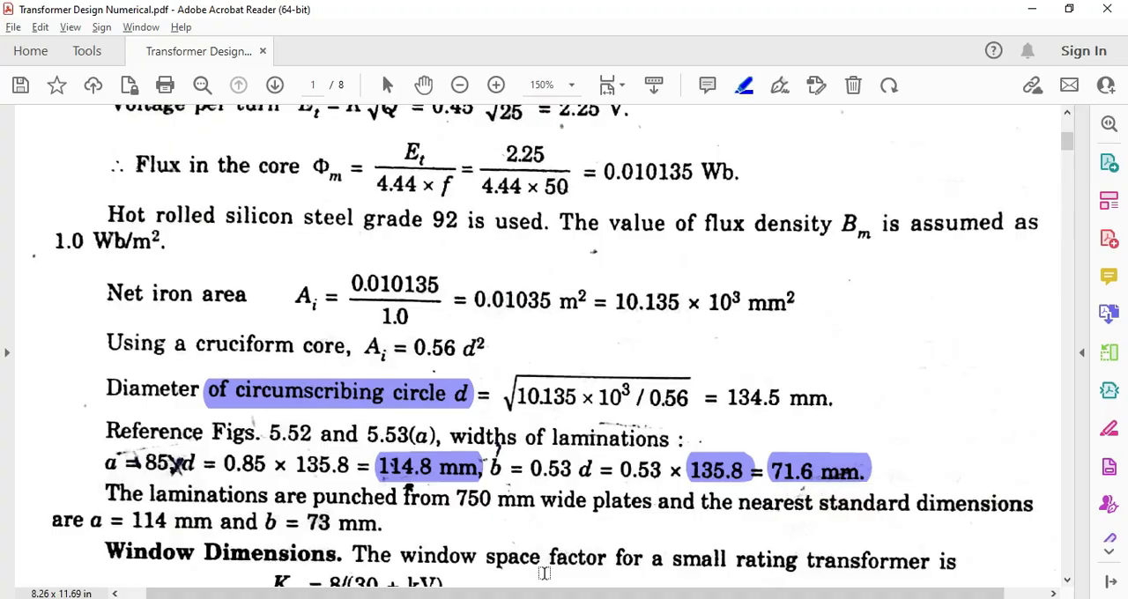
# Switch to AutoCAD and draw a rectangle 114.8 mm wide and 71.6 mm high for the core section
pyautogui.hotkey('alt', 'Tab')
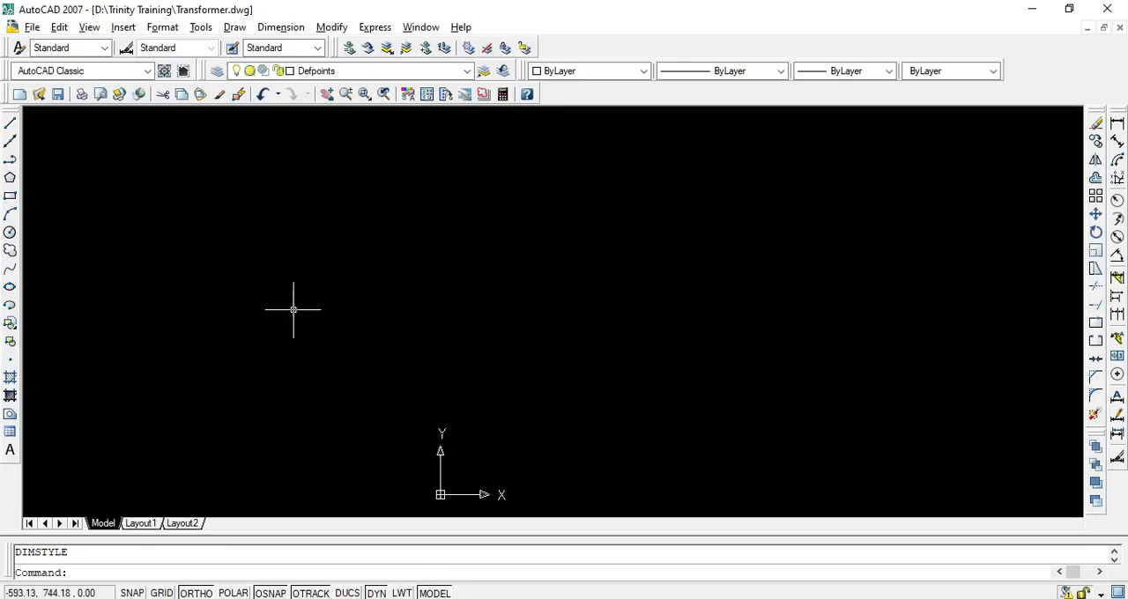
pyautogui.write('rec')
pyautogui.press('Return')
pyautogui.click(538, 210)
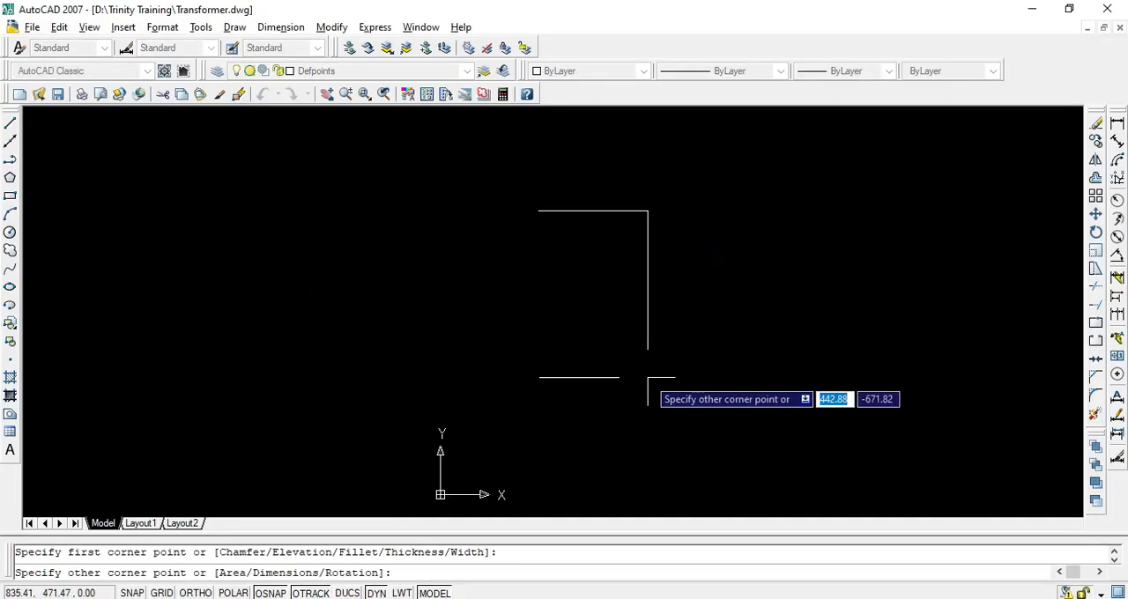
pyautogui.write('114.8')
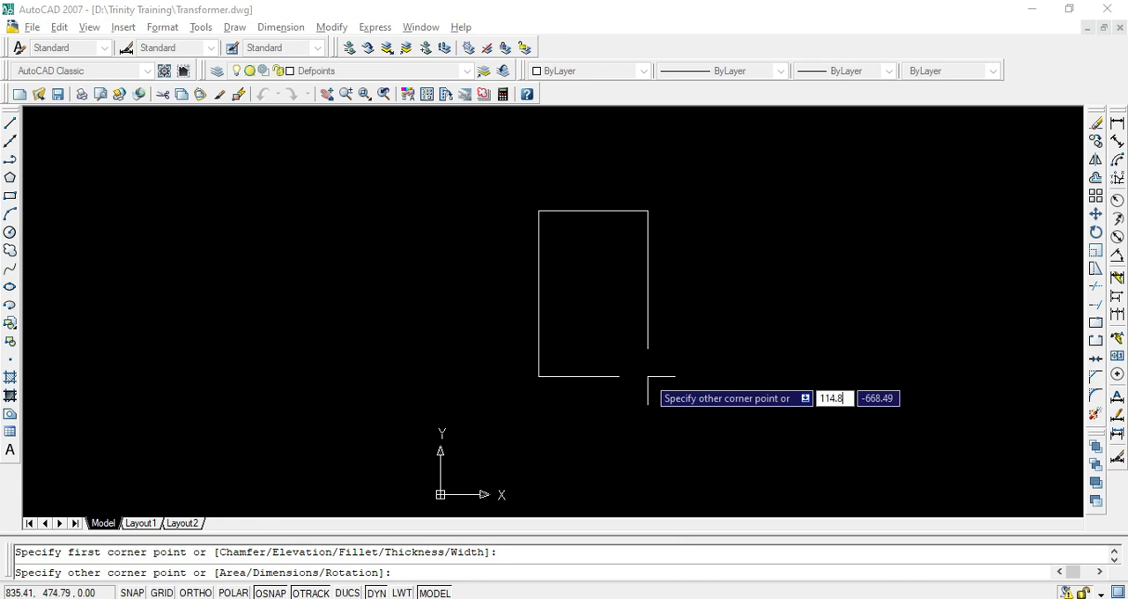
pyautogui.press('Tab')
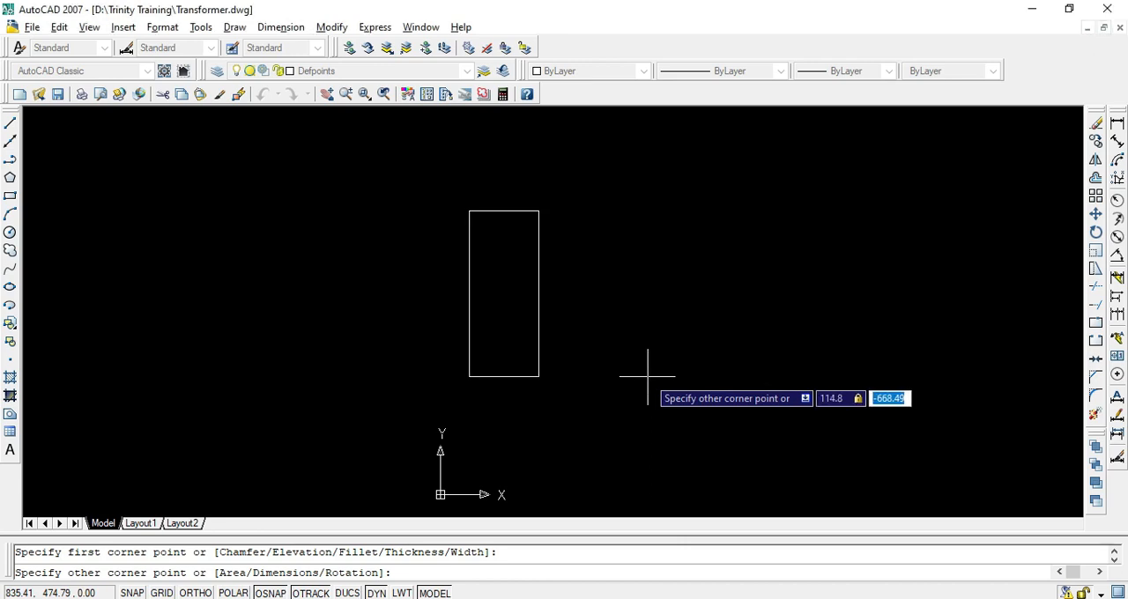
pyautogui.write('7')
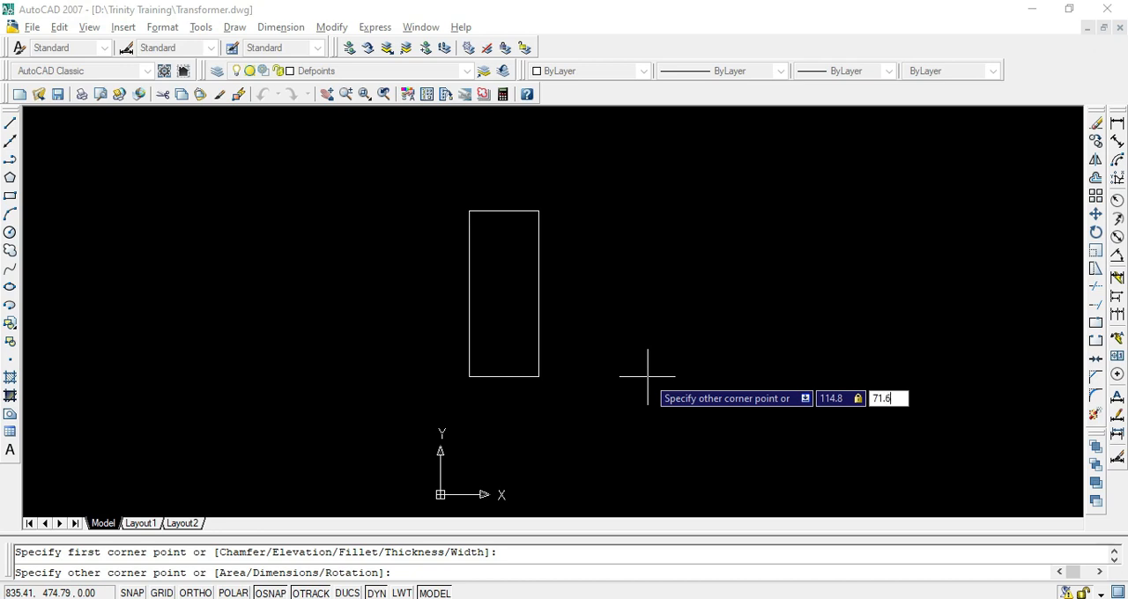
pyautogui.write('1.6')
pyautogui.press('Return')
# Check the rectangle's width along its bottom edge with a temporary linear dimension, without placing it
pyautogui.scroll(5, 564, 199)
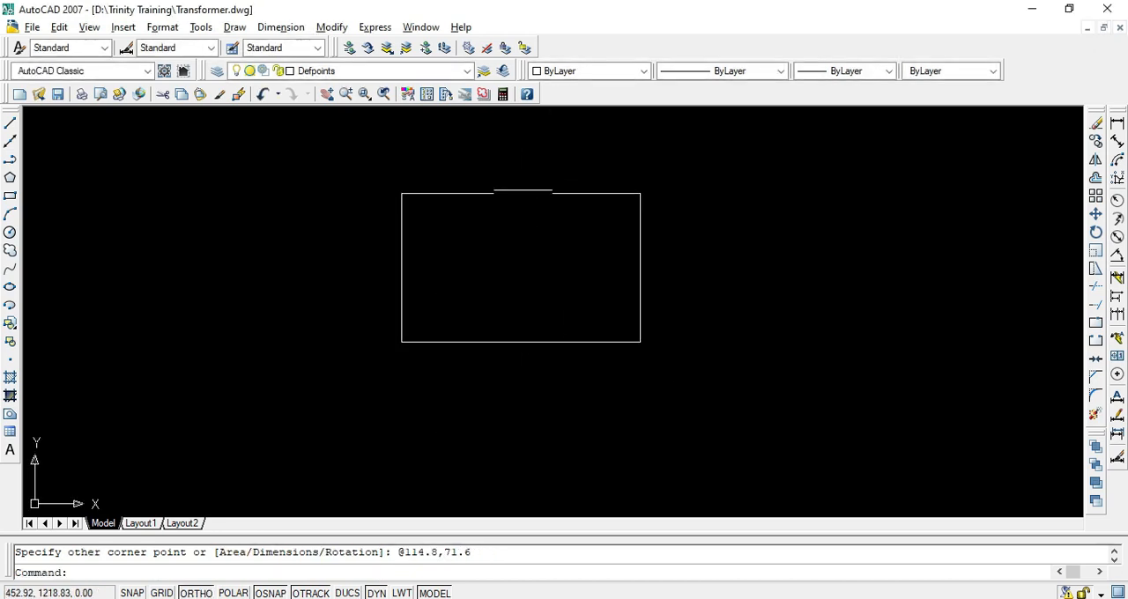
pyautogui.scroll(-2, 464, 370)
pyautogui.scroll(4, 433, 326)
pyautogui.scroll(-2, 529, 305)
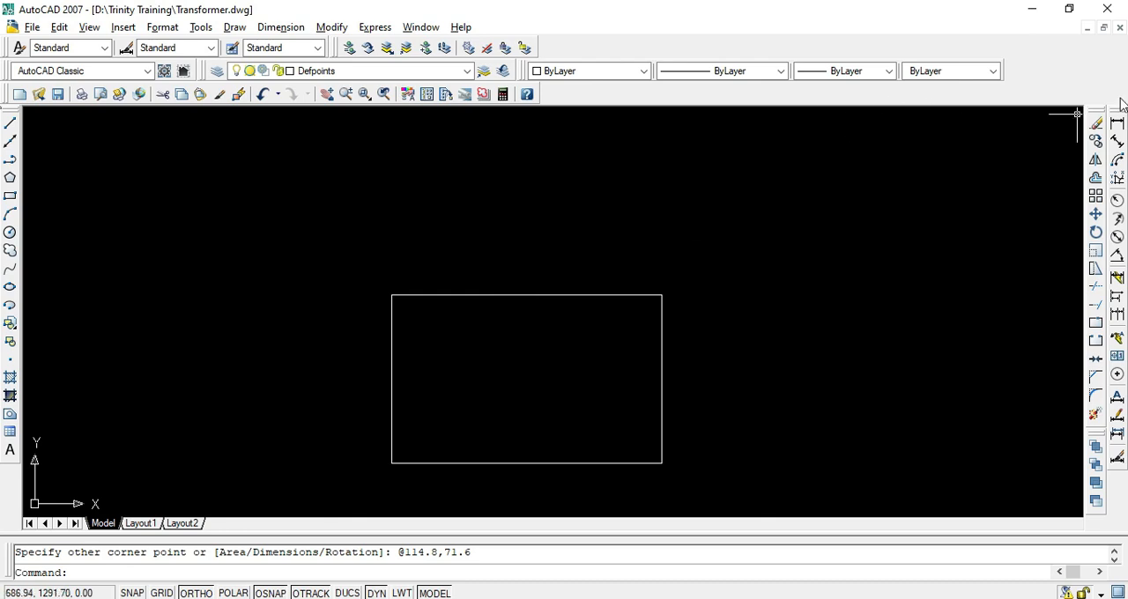
pyautogui.click(1117, 123)
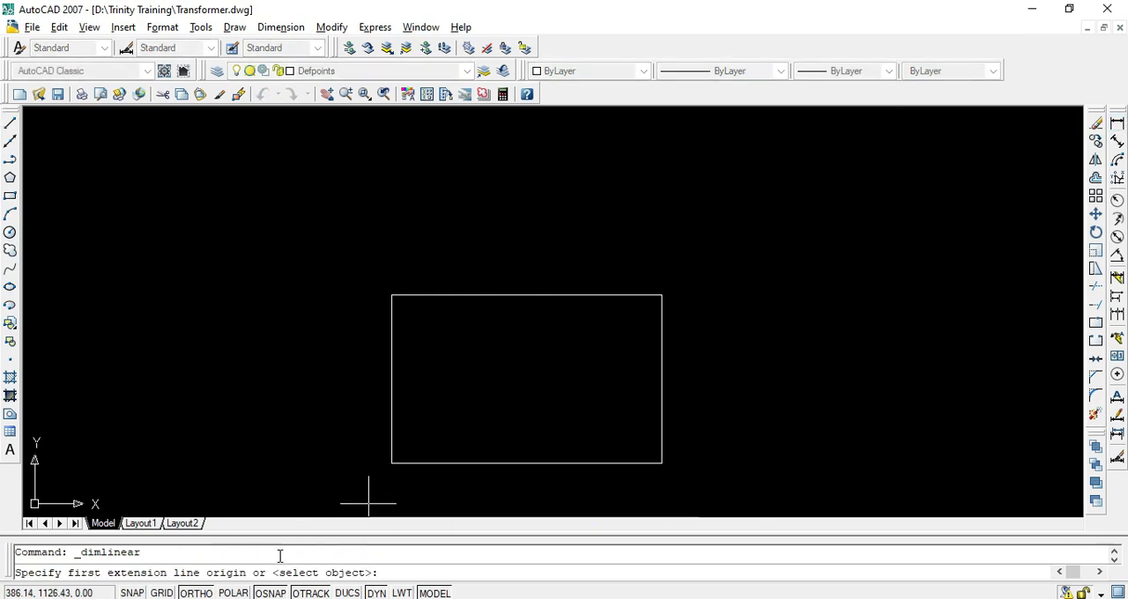
pyautogui.click(391, 463)
pyautogui.click(662, 462)
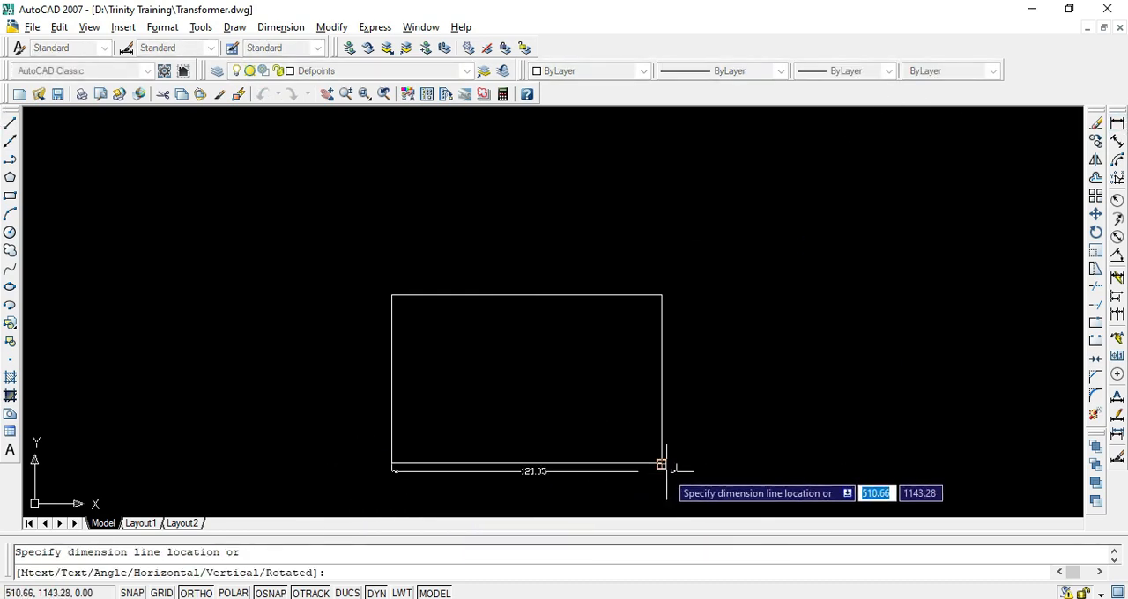
pyautogui.press('Escape')
pyautogui.press('Return')
pyautogui.click(392, 462)
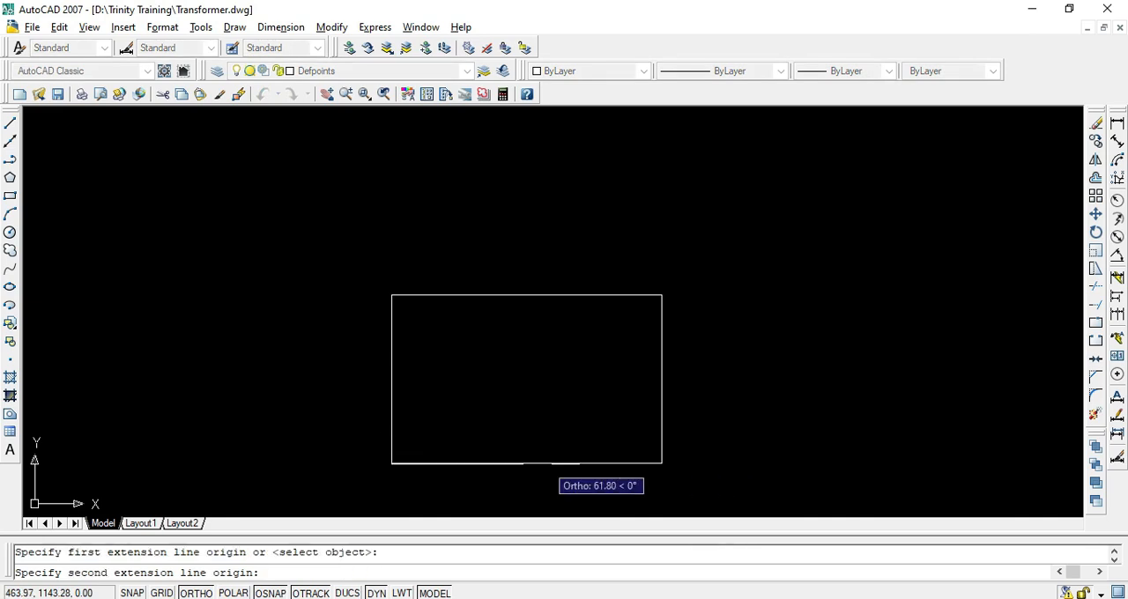
pyautogui.click(662, 463)
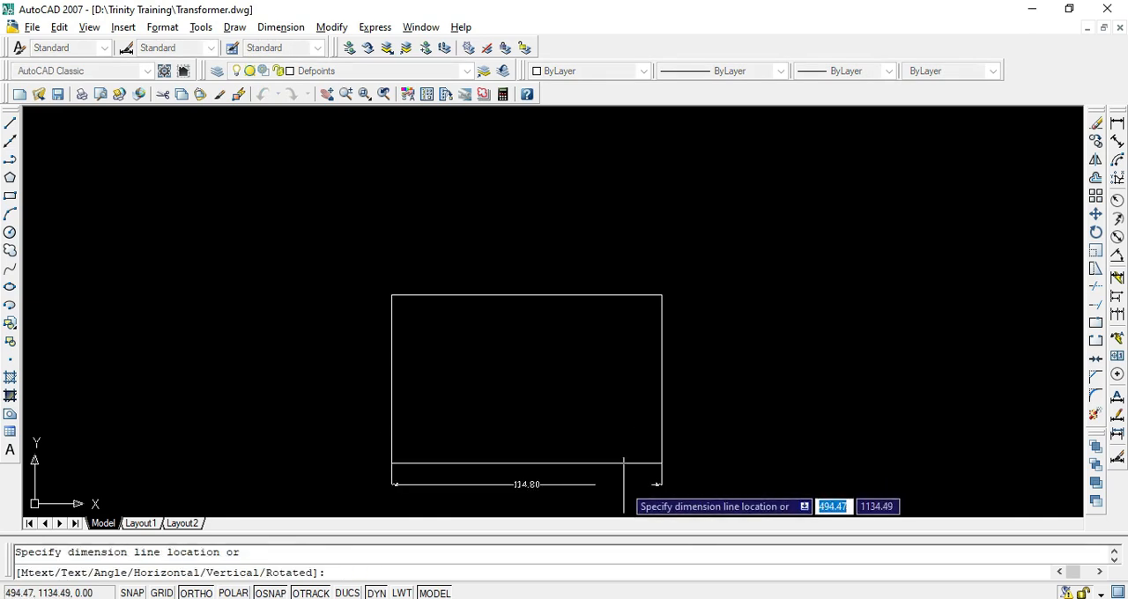
pyautogui.press('Escape')
# Check the rectangle's height along its right edge with a temporary linear dimension, without placing it
pyautogui.press('Return')
pyautogui.click(663, 462)
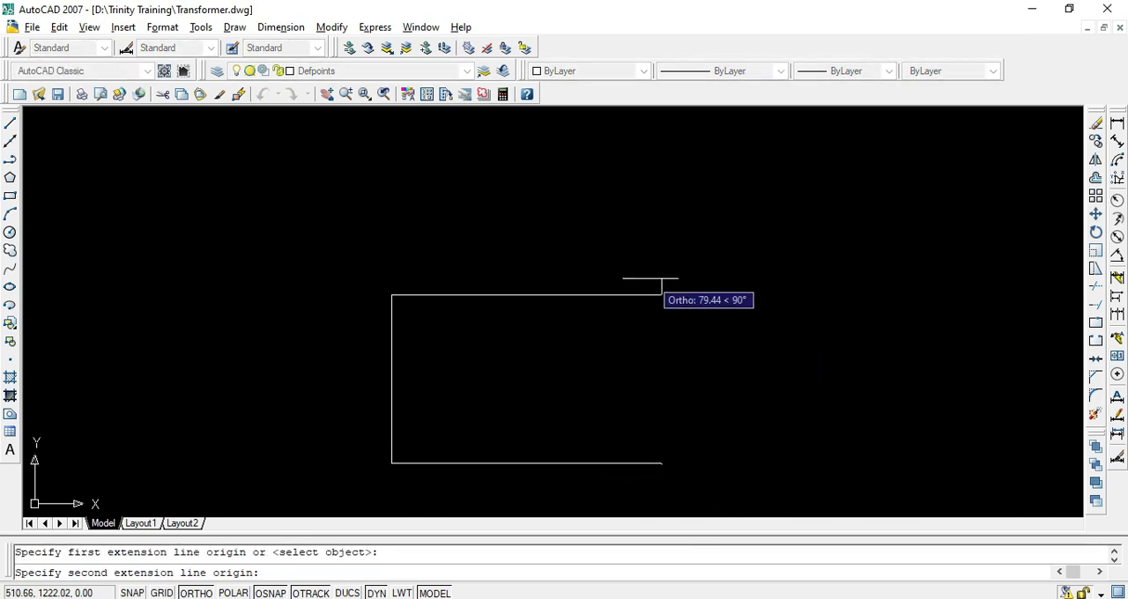
pyautogui.click(661, 295)
pyautogui.press('Escape')
# Draw both diagonals of the rectangle as lines from corner to opposite corner
pyautogui.scroll(-4, 500, 358)
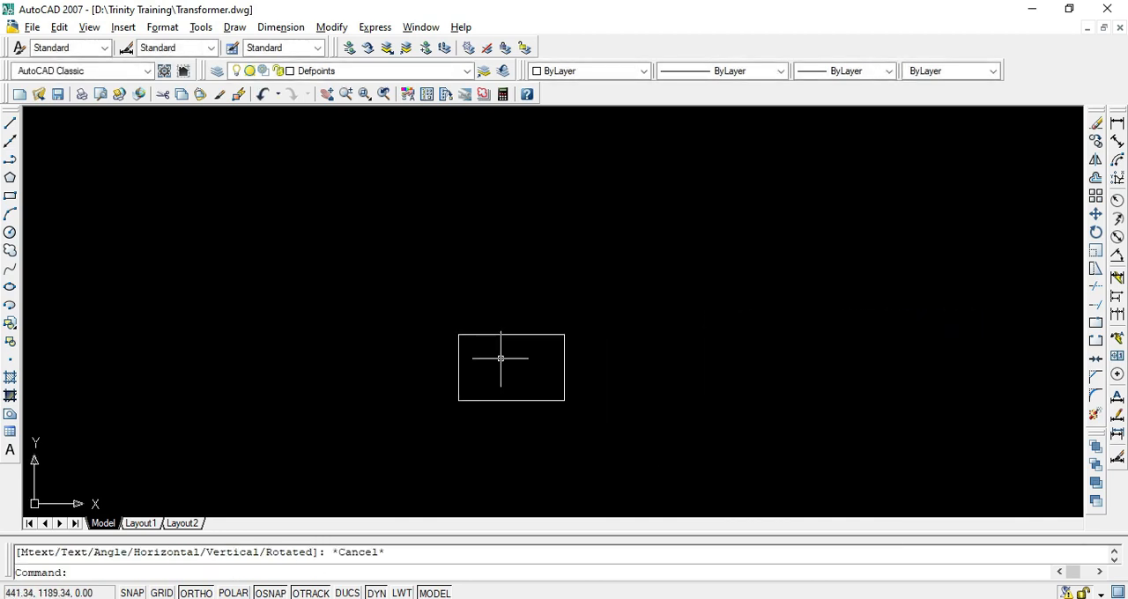
pyautogui.scroll(5, 453, 352)
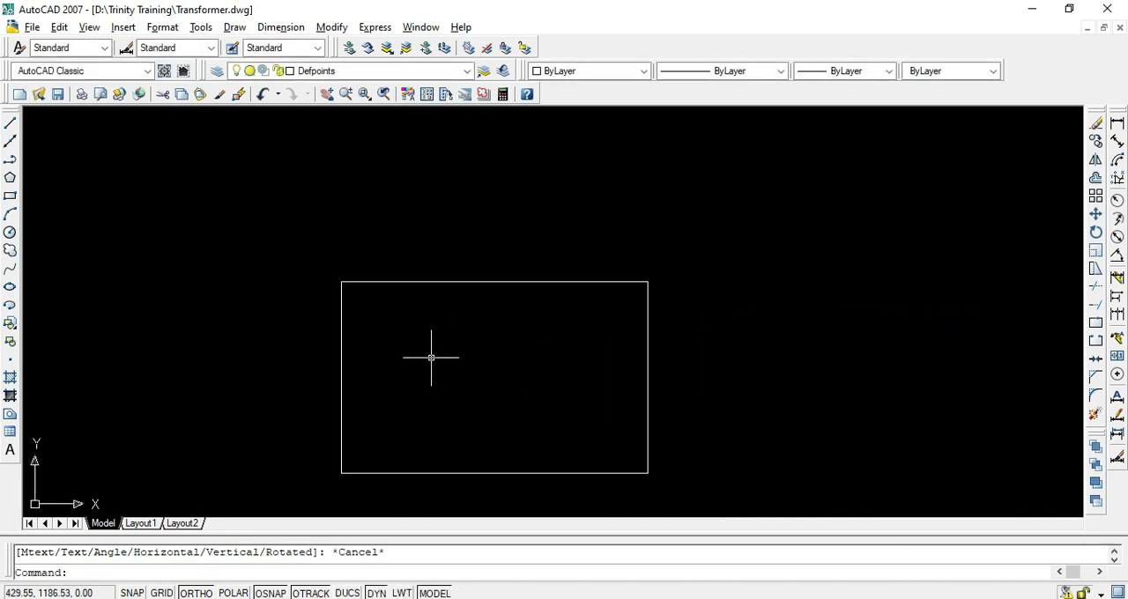
pyautogui.write('l')
pyautogui.press('Return')
pyautogui.click(342, 283)
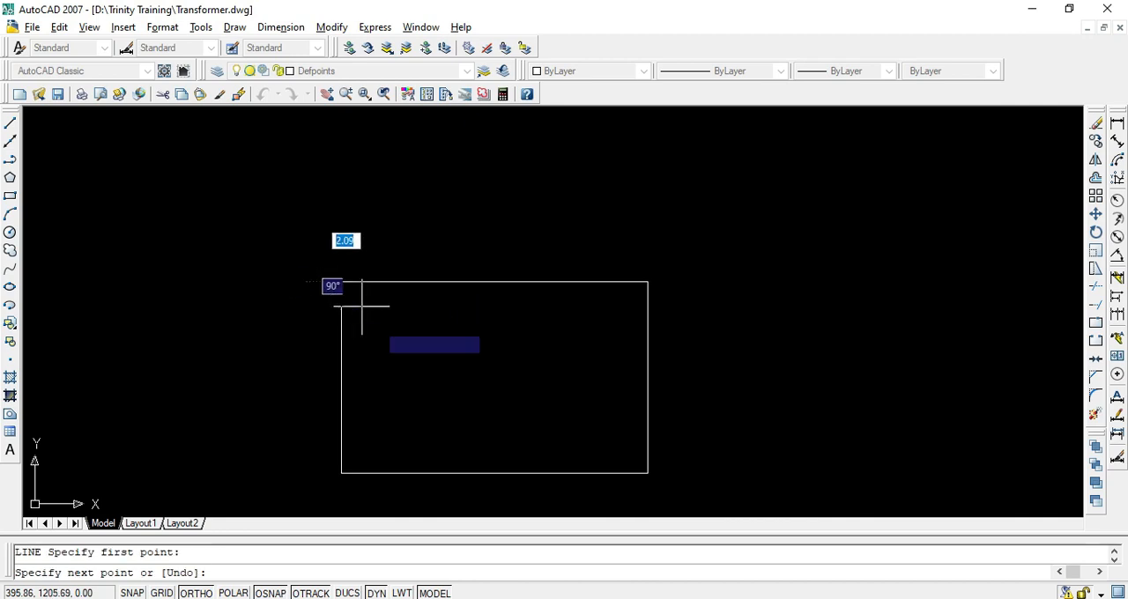
pyautogui.click(648, 472)
pyautogui.press('Return')
pyautogui.press('Return')
pyautogui.click(648, 282)
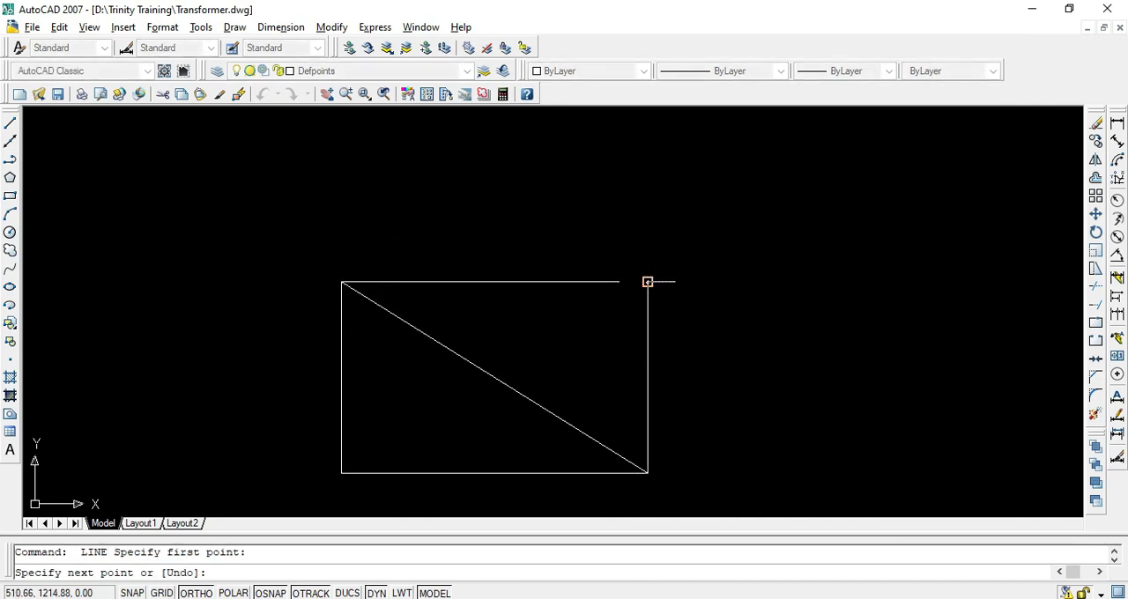
pyautogui.click(342, 473)
pyautogui.press('Escape')
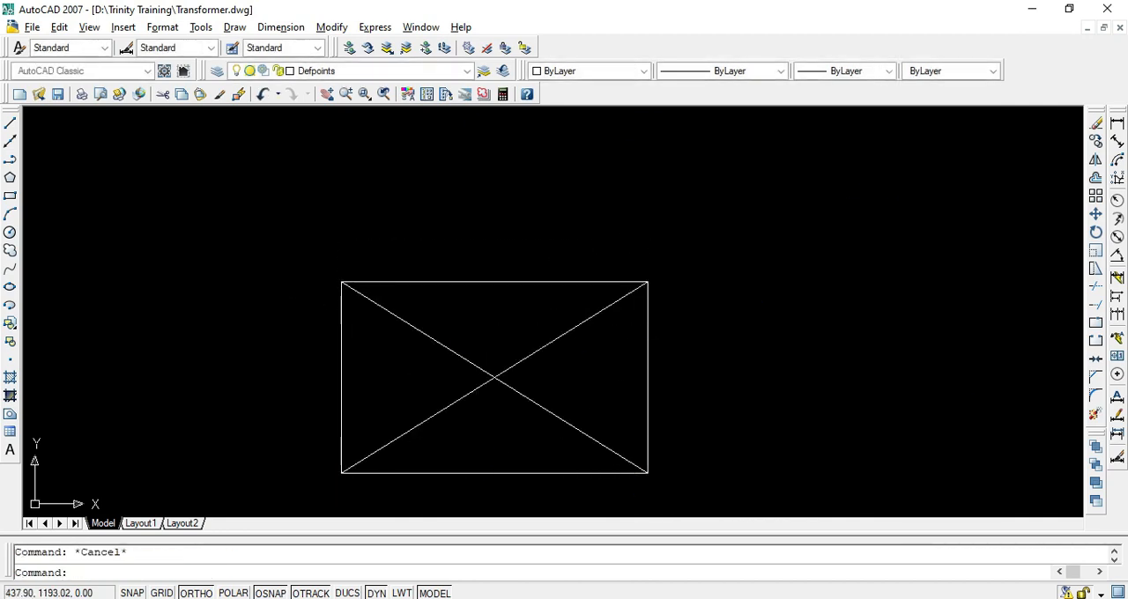
# Copy the rectangle and its diagonals horizontally to its right, using the diagonals' intersection as the base point
pyautogui.click(615, 234)
pyautogui.click(380, 488)
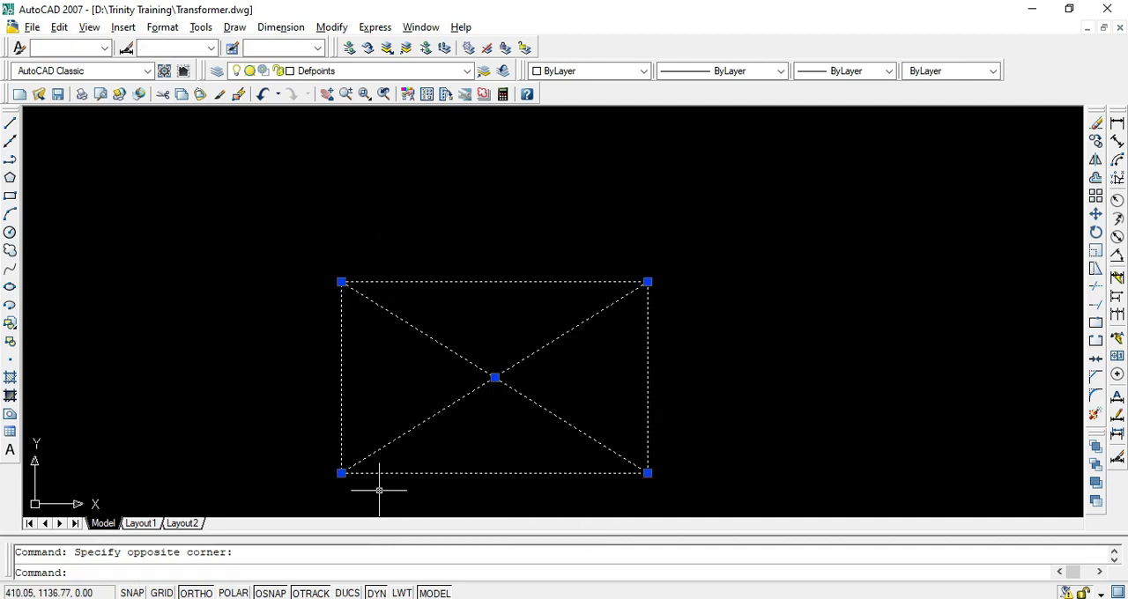
pyautogui.write('co')
pyautogui.press('Return')
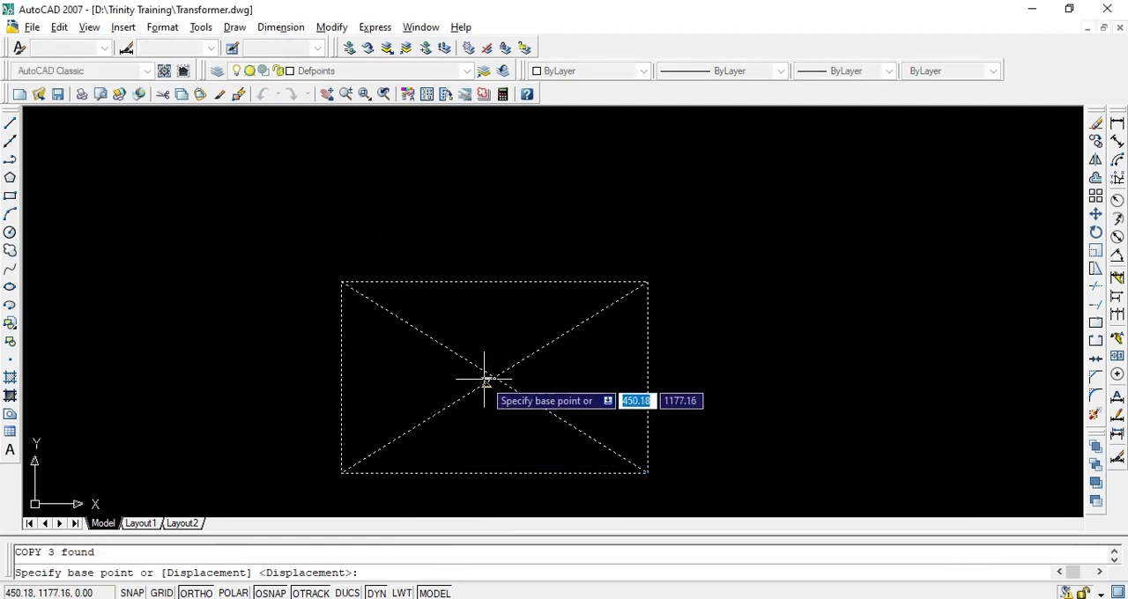
pyautogui.click(495, 377)
pyautogui.click(870, 378)
pyautogui.press('Escape')
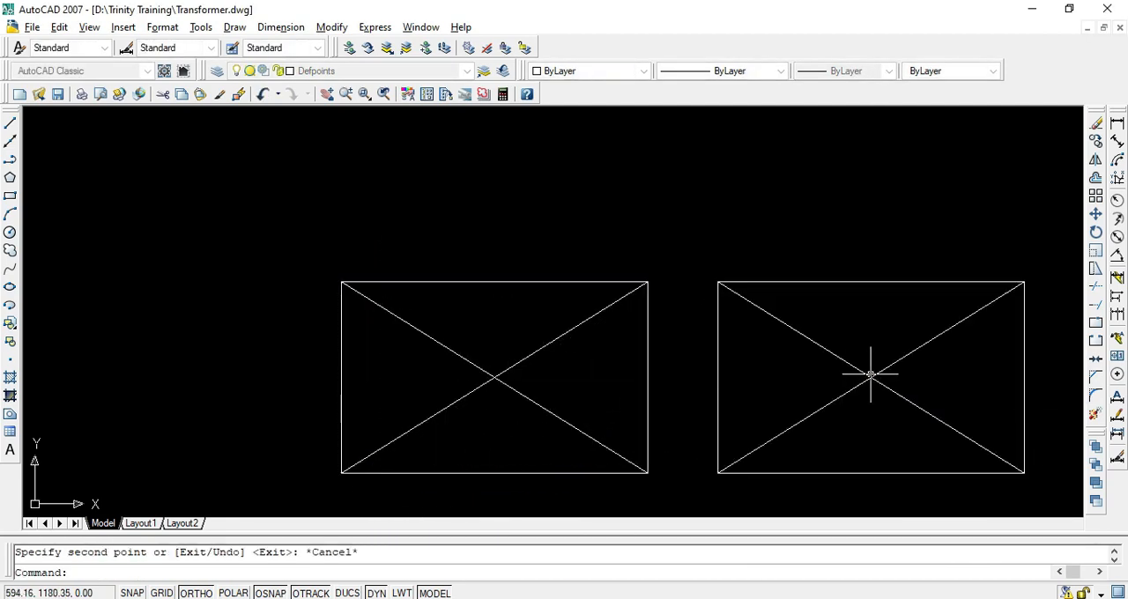
# Rotate the copied rectangle and its diagonals by 90 degrees about the diagonals' intersection
pyautogui.scroll(-2, 800, 384)
pyautogui.moveTo(766, 399); pyautogui.dragTo(621, 399, button='middle')
pyautogui.click(849, 272)
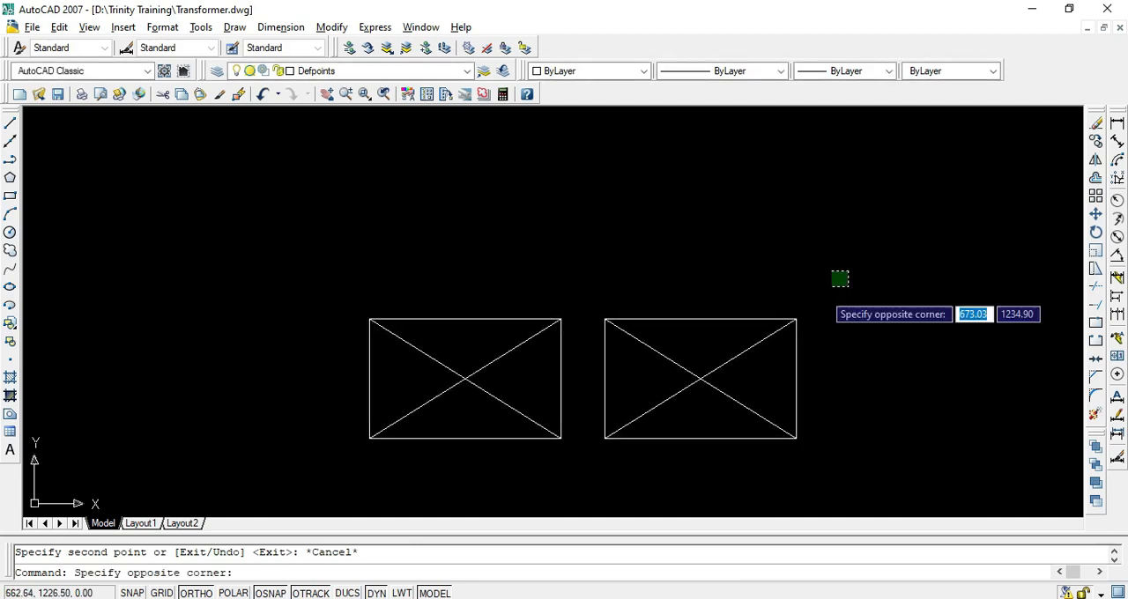
pyautogui.click(573, 502)
pyautogui.write('r')
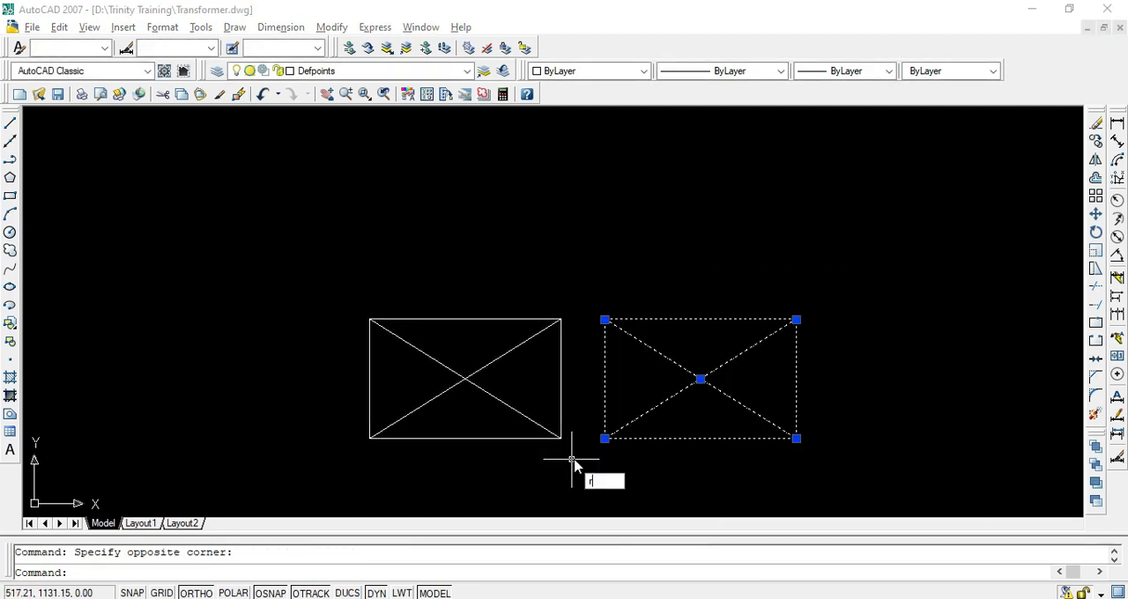
pyautogui.write('o')
pyautogui.press('Return')
pyautogui.click(700, 379)
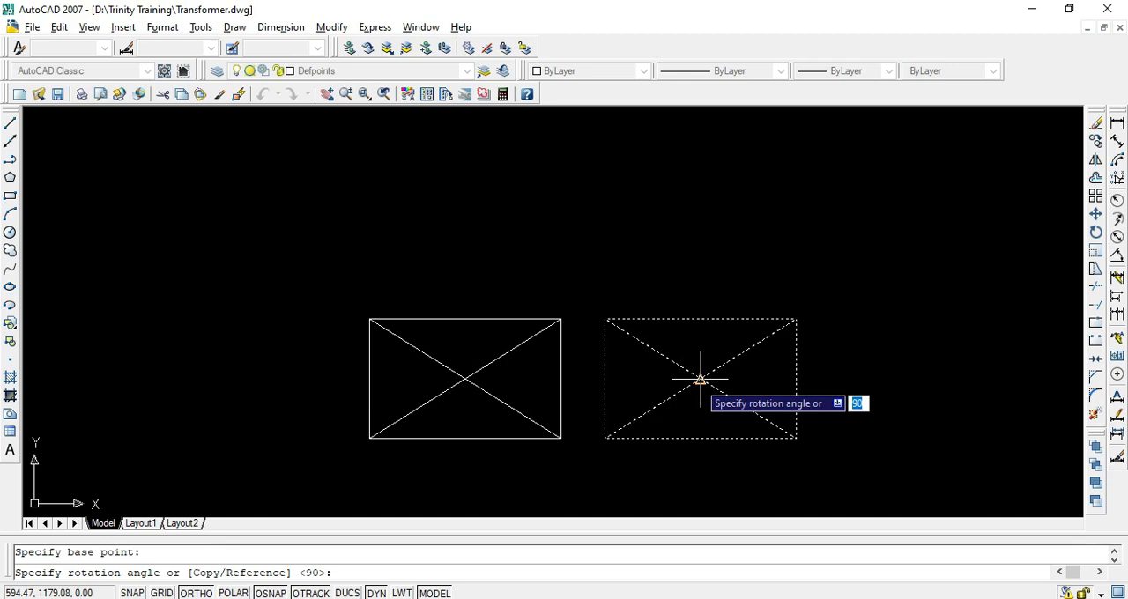
pyautogui.press('Return')
# Move the rotated rectangle and its diagonals onto the original rectangle, aligning both diagonal intersections
pyautogui.click(802, 208)
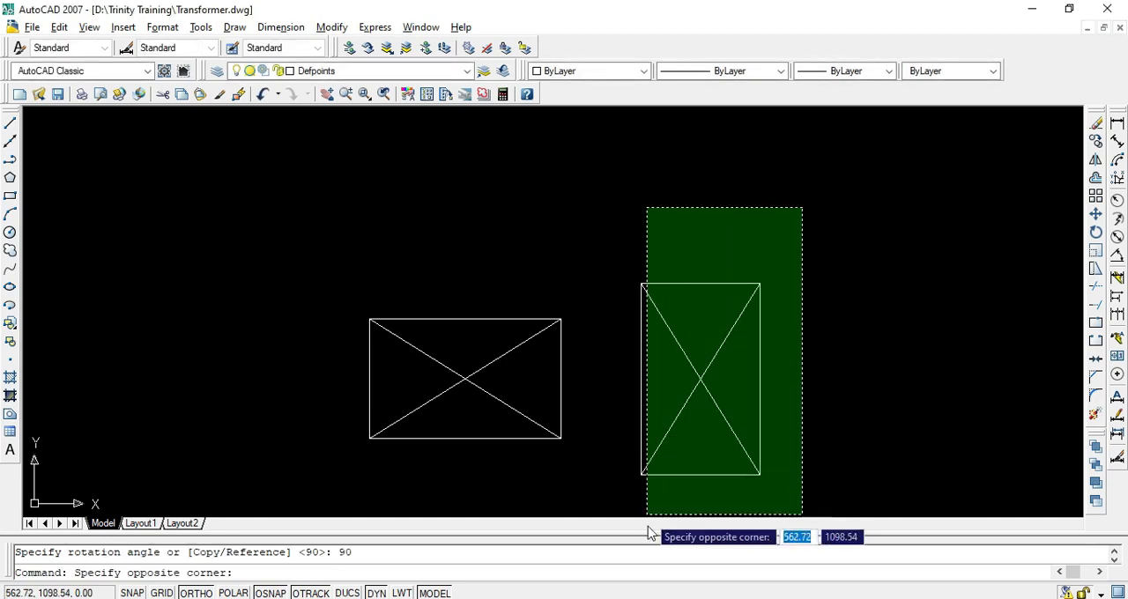
pyautogui.click(610, 516)
pyautogui.write('m')
pyautogui.press('Return')
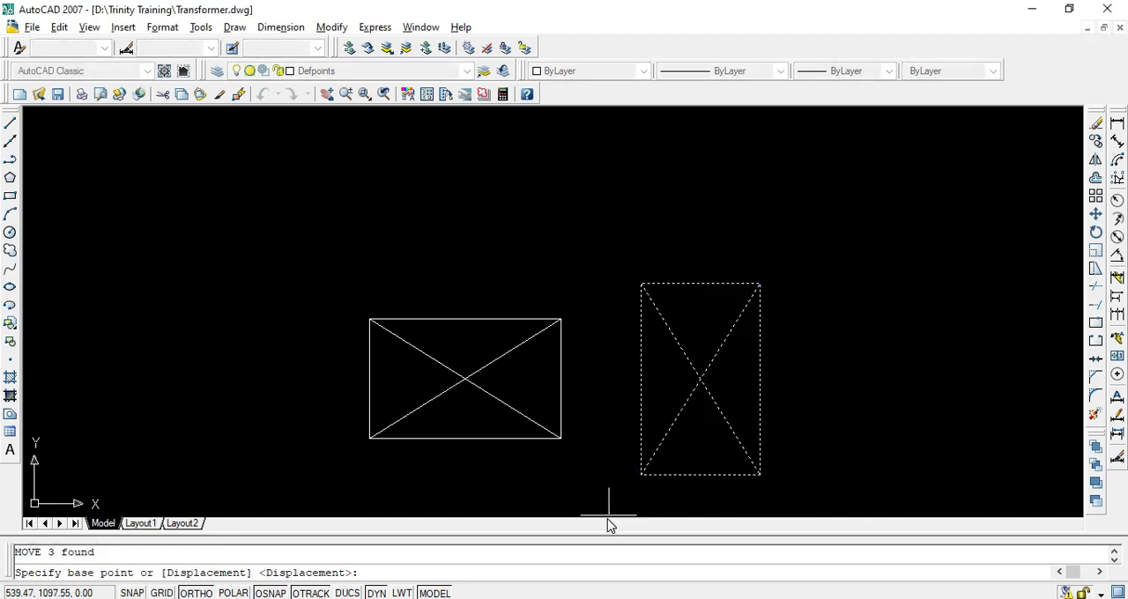
pyautogui.click(699, 379)
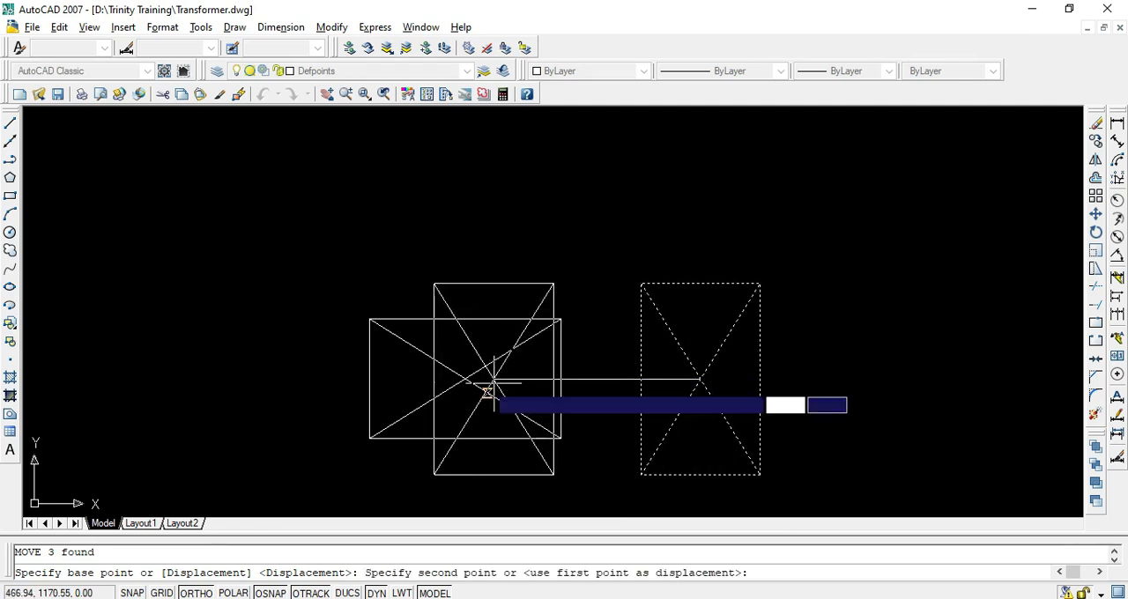
pyautogui.press('Escape')
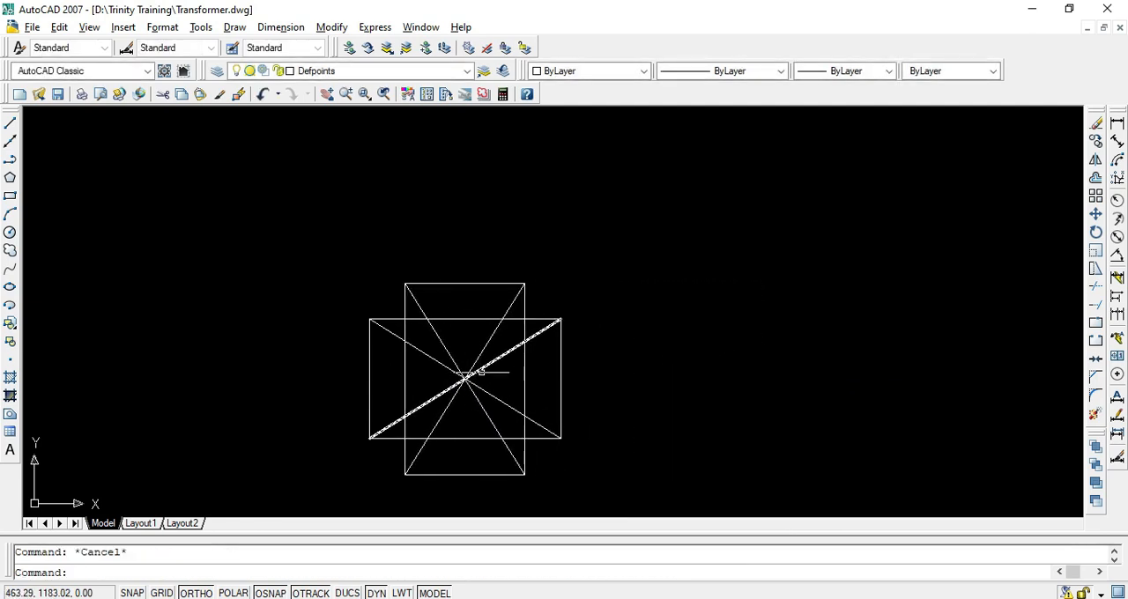
# Delete all four diagonal lines from the overlapping rectangles
pyautogui.click(496, 342)
pyautogui.click(408, 462)
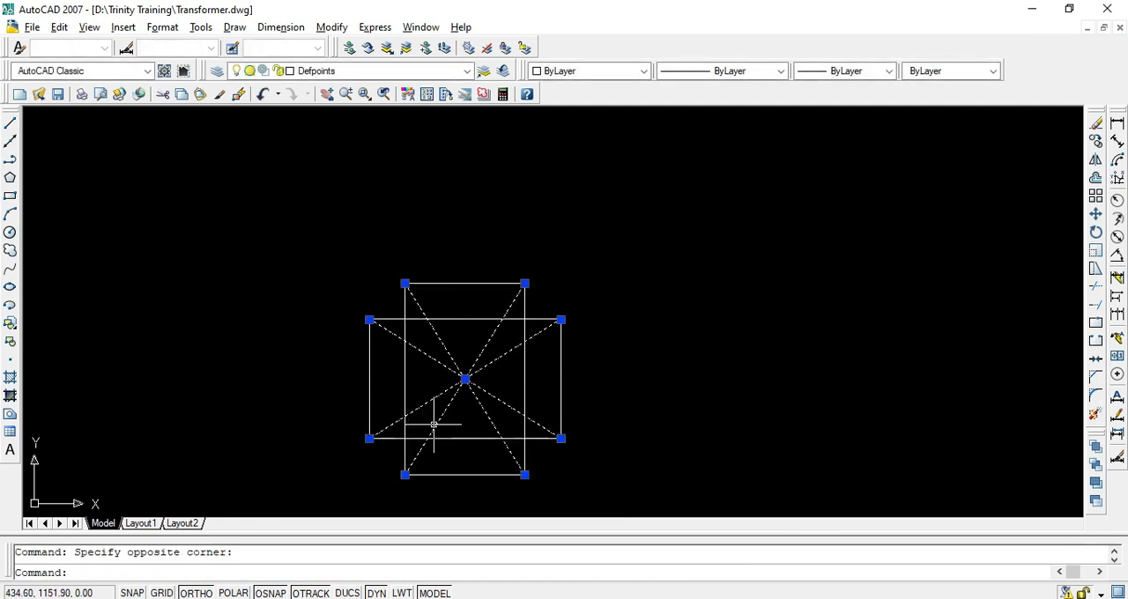
pyautogui.press('Delete')
pyautogui.press('Escape')
# Check the core section in the PDF's plan view on page 7 and trim the upright rectangle's side edges inside the horizontal rectangle
pyautogui.hotkey('alt', 'Tab')
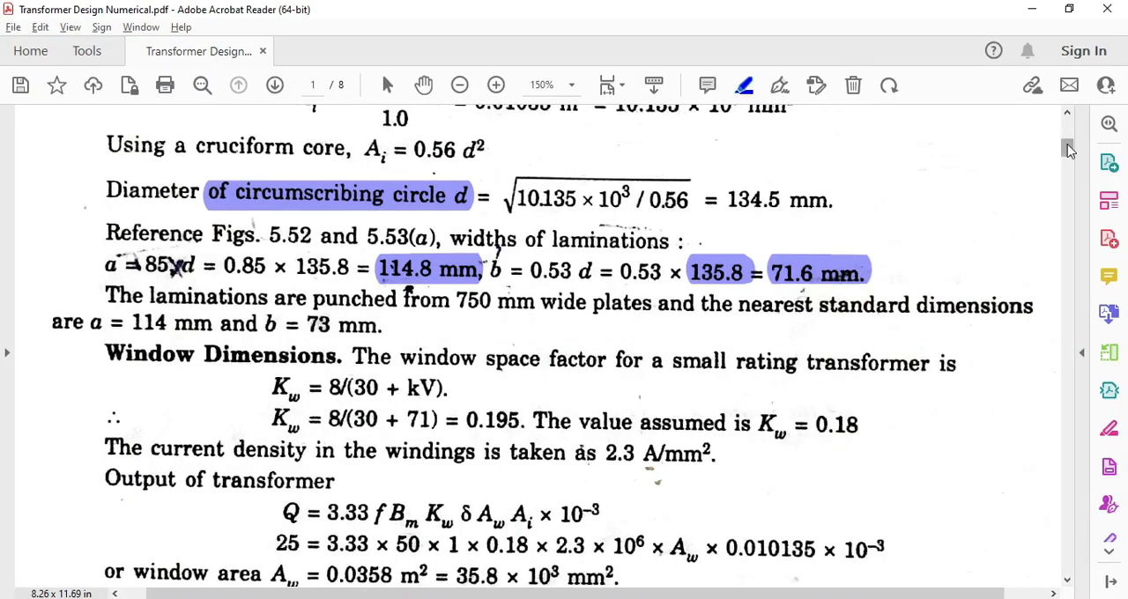
pyautogui.moveTo(1070, 151)
pyautogui.mouseDown()
pyautogui.moveTo(1050, 402)
pyautogui.moveTo(967, 466)
pyautogui.moveTo(1041, 495)
pyautogui.moveTo(1045, 523)
pyautogui.moveTo(1057, 504)
pyautogui.mouseUp()
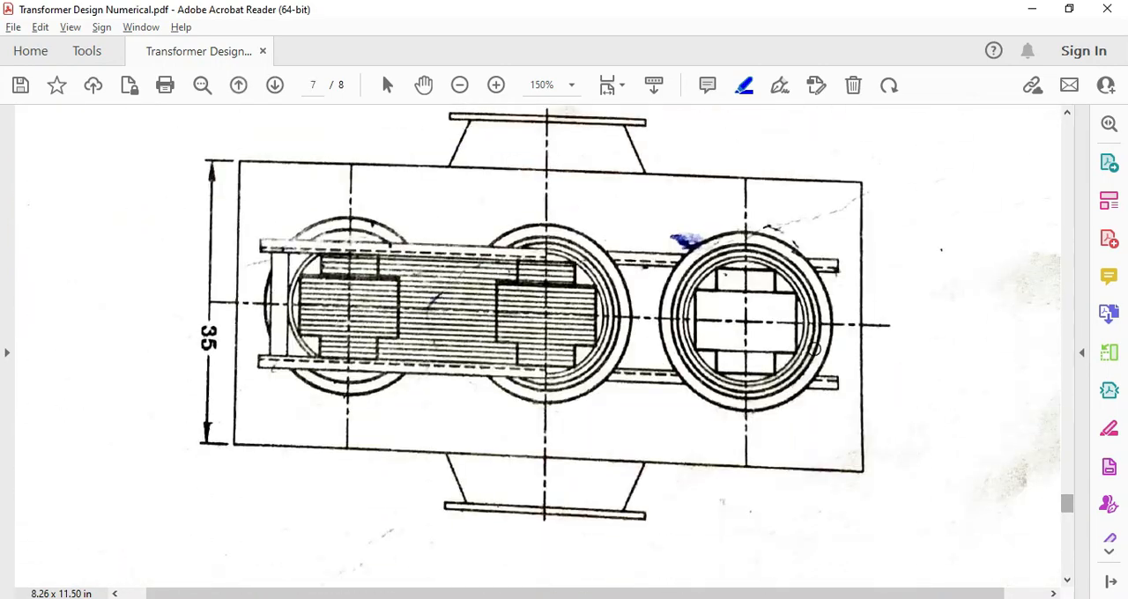
pyautogui.hotkey('alt', 'Tab')
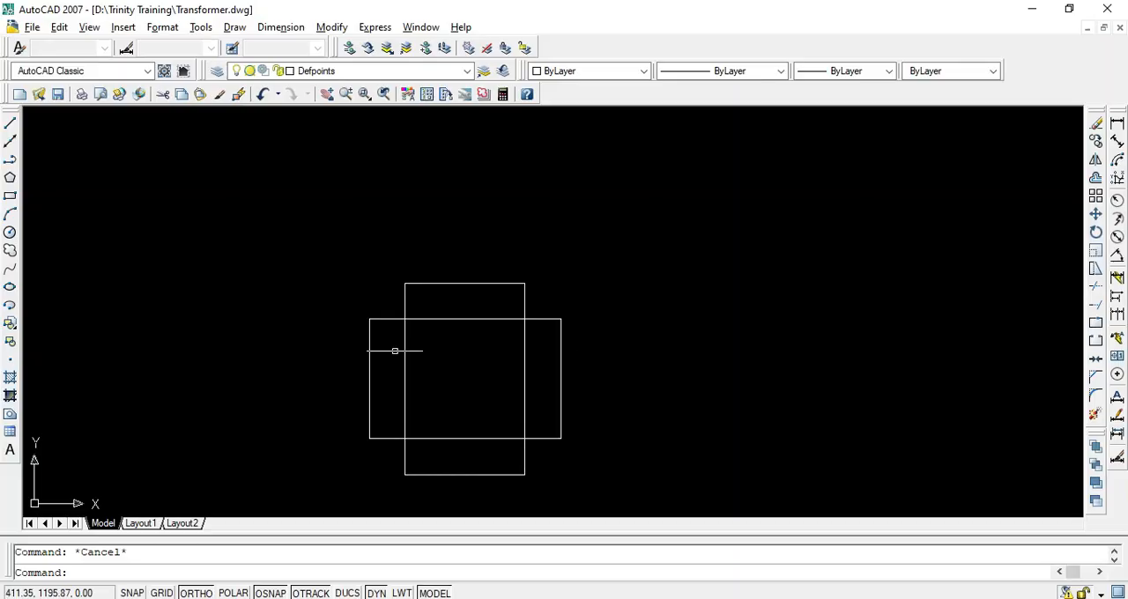
pyautogui.press('Return')
pyautogui.press('Return')
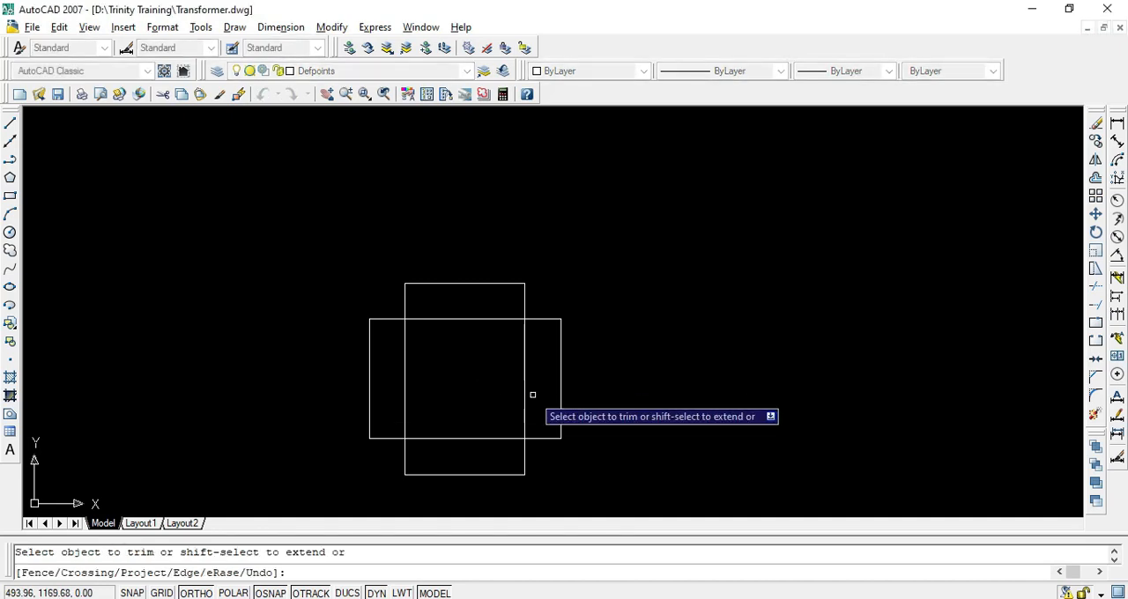
pyautogui.press('Return')
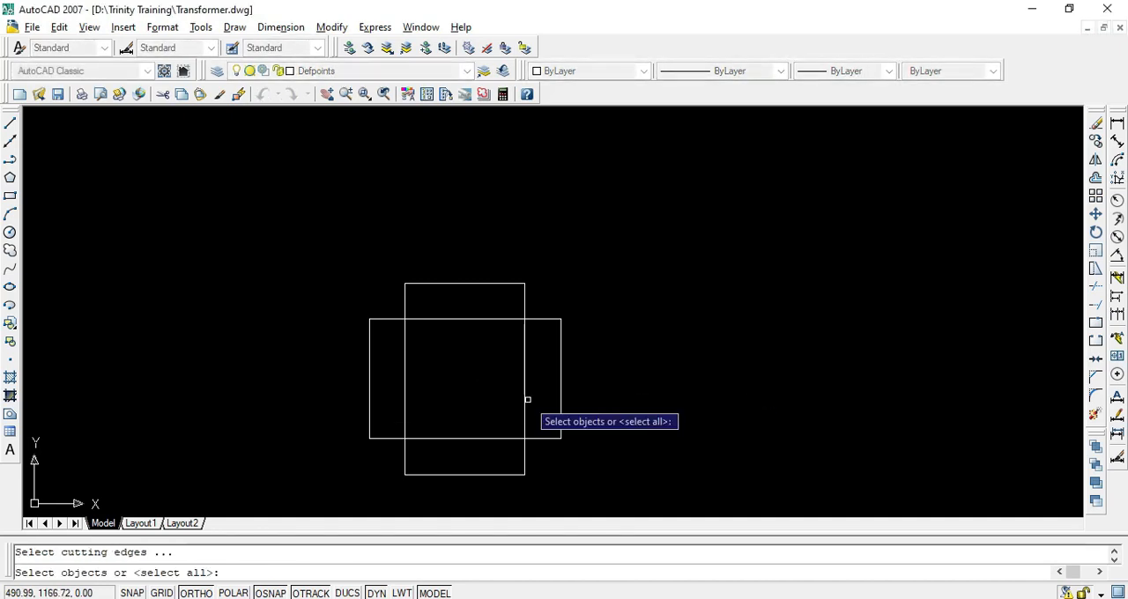
pyautogui.press('Return')
pyautogui.click(527, 400)
pyautogui.click(411, 430)
pyautogui.click(404, 414)
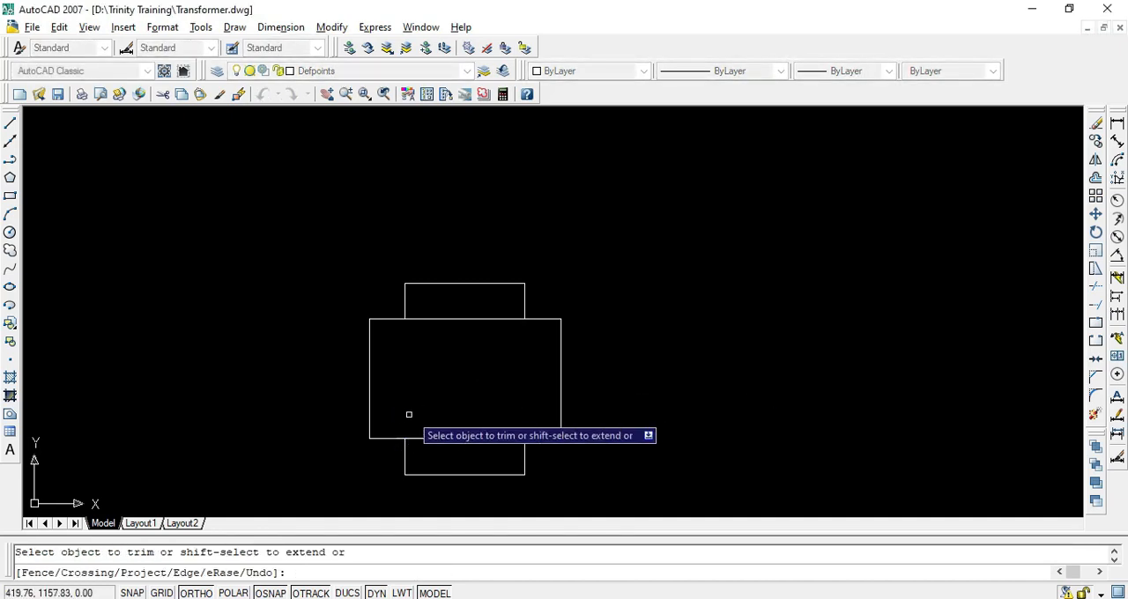
pyautogui.press('Escape')
# Review the core plan view and the circumscribing circle and lamination width calculations in the transformer design PDF
pyautogui.scroll(-2, 471, 396)
pyautogui.moveTo(471, 396)
pyautogui.mouseDown(button='middle')
pyautogui.moveTo(377, 351)
pyautogui.moveTo(421, 292)
pyautogui.mouseUp(button='middle')
pyautogui.scroll(3, 385, 329)
pyautogui.scroll(-2, 347, 304)
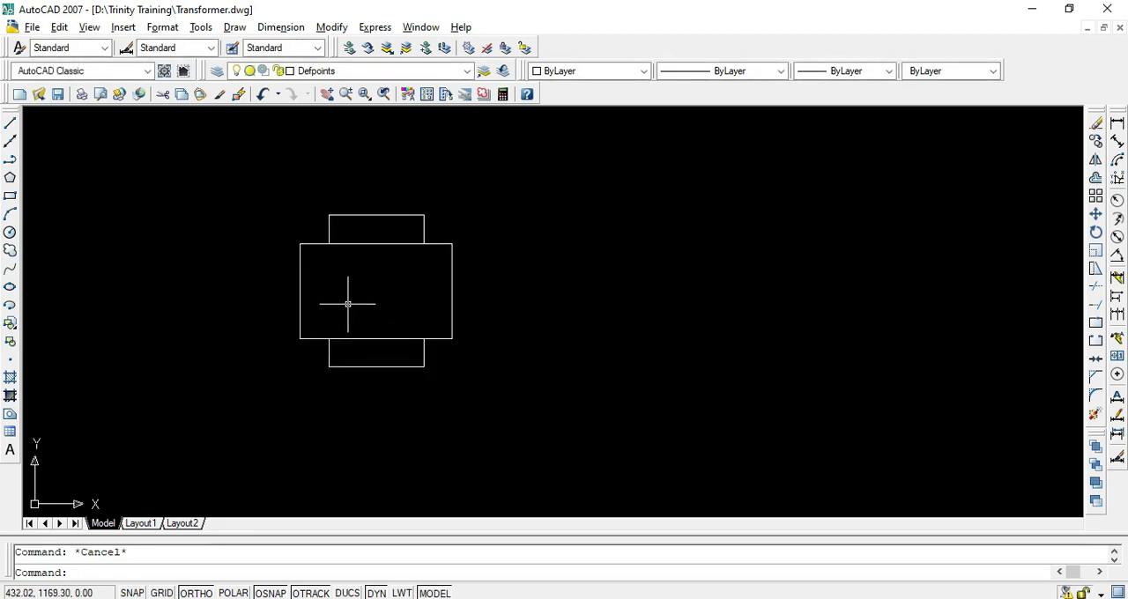
pyautogui.moveTo(348, 304); pyautogui.dragTo(383, 343, button='middle')
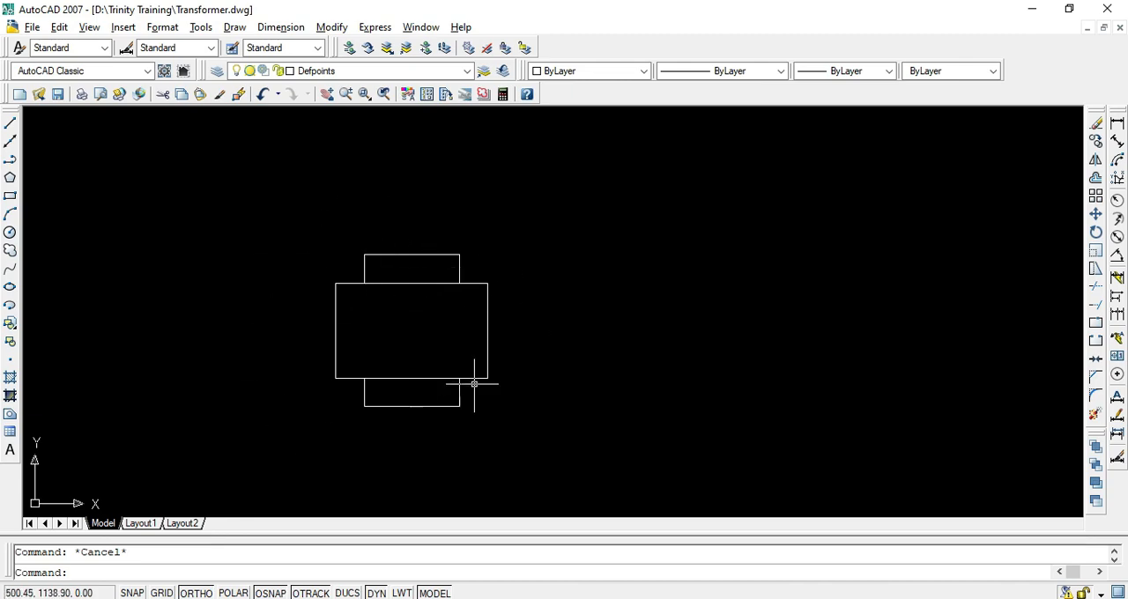
pyautogui.hotkey('alt', 'Tab')
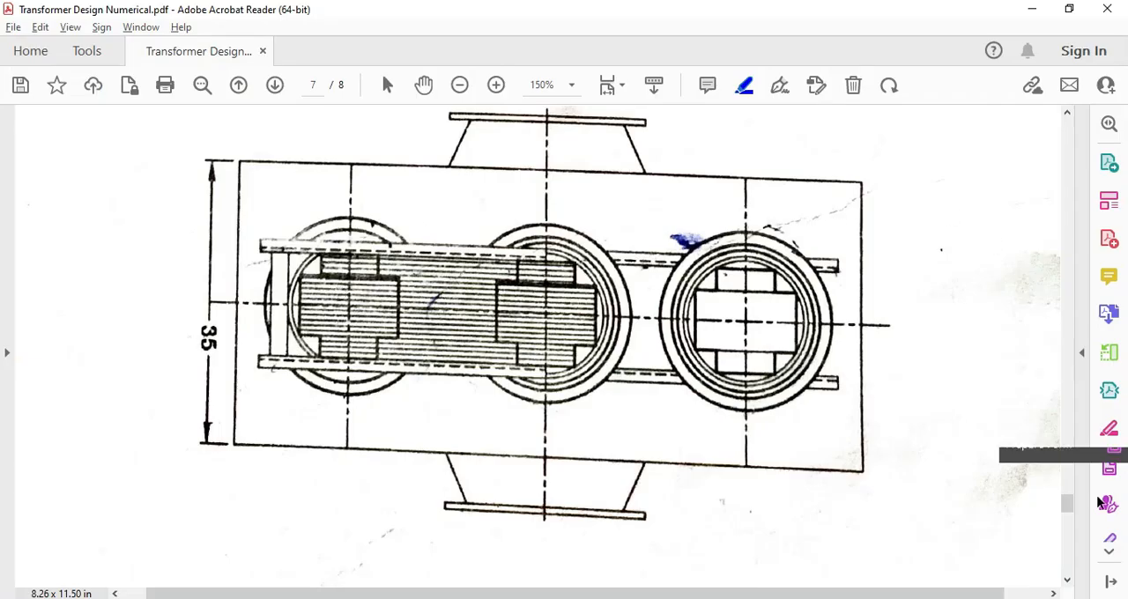
pyautogui.moveTo(1067, 503); pyautogui.dragTo(1069, 152)
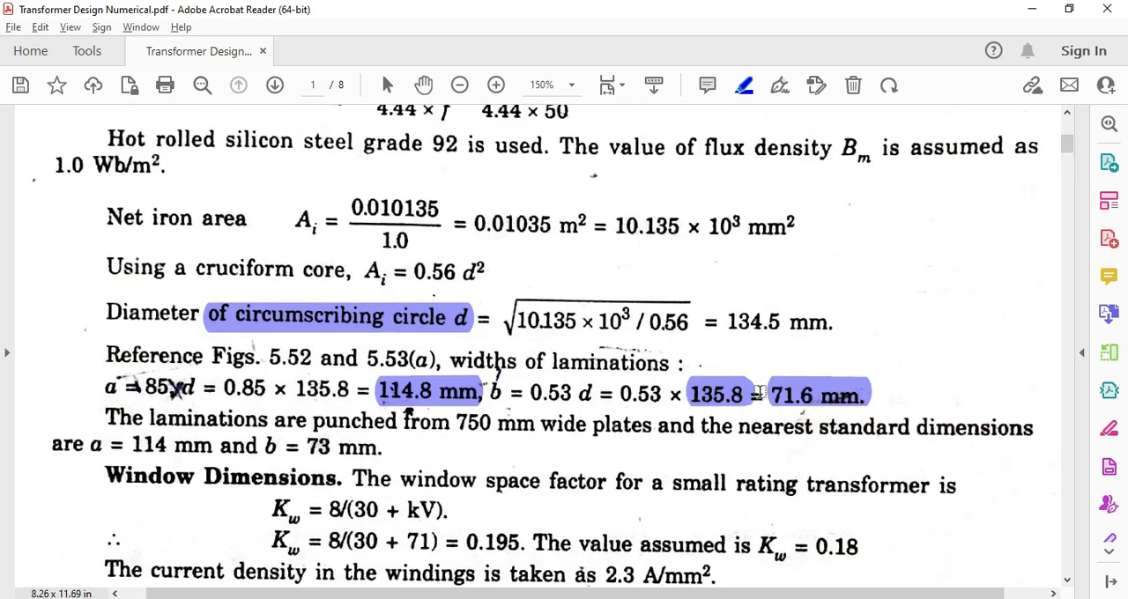
pyautogui.hotkey('alt', 'Tab')
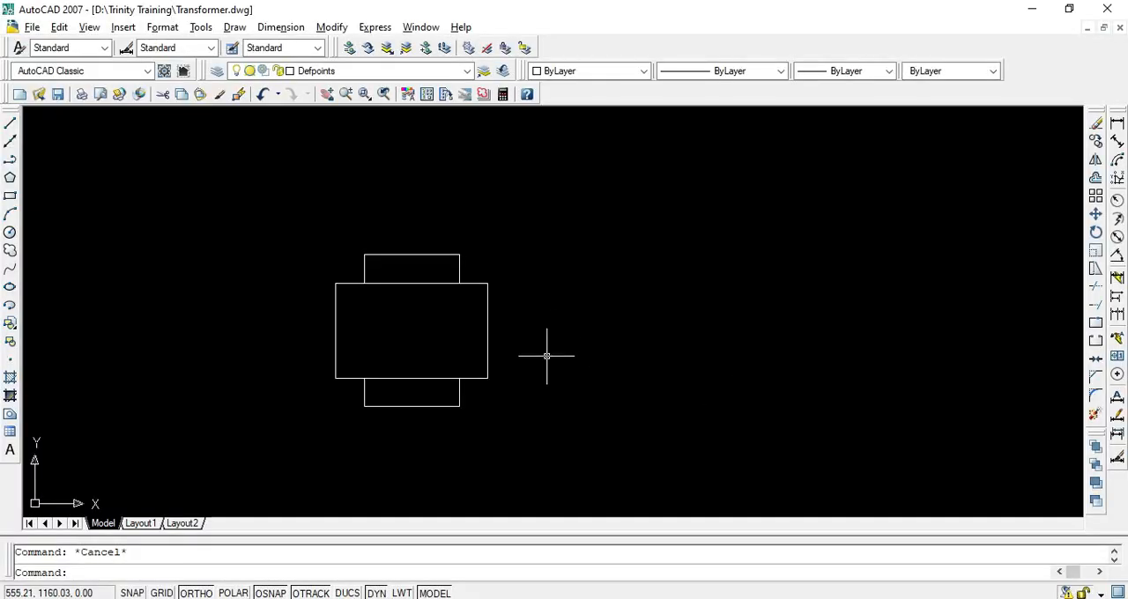
# Draw both corner-to-corner diagonals of the cruciform's horizontal rectangle as lines
pyautogui.write('l')
pyautogui.press('Return')
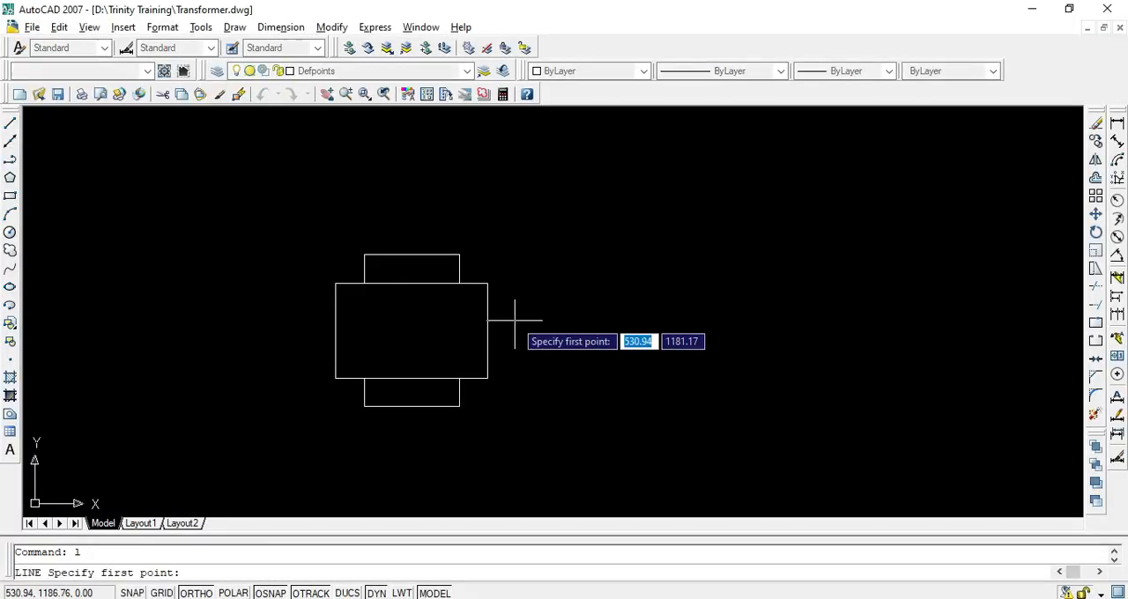
pyautogui.click(486, 283)
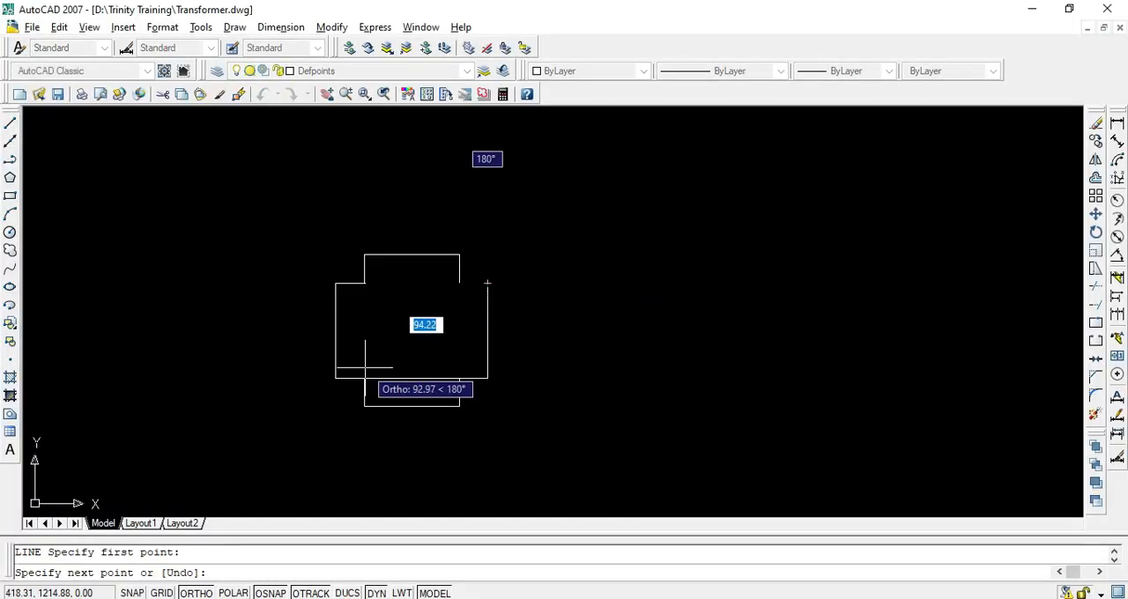
pyautogui.click(335, 377)
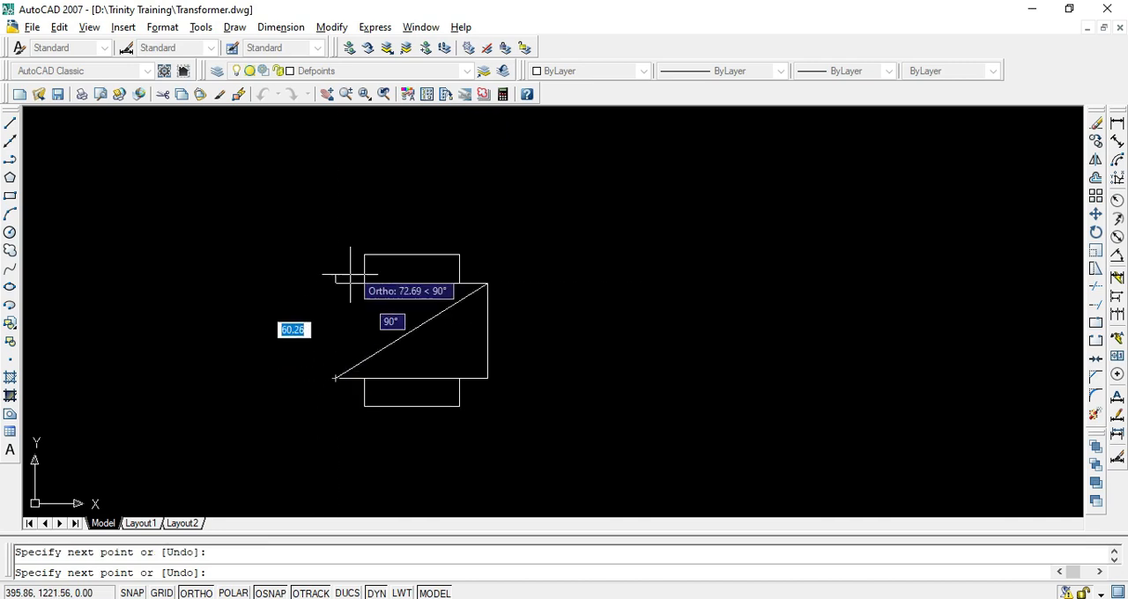
pyautogui.press('Return')
pyautogui.press('Return')
pyautogui.click(335, 282)
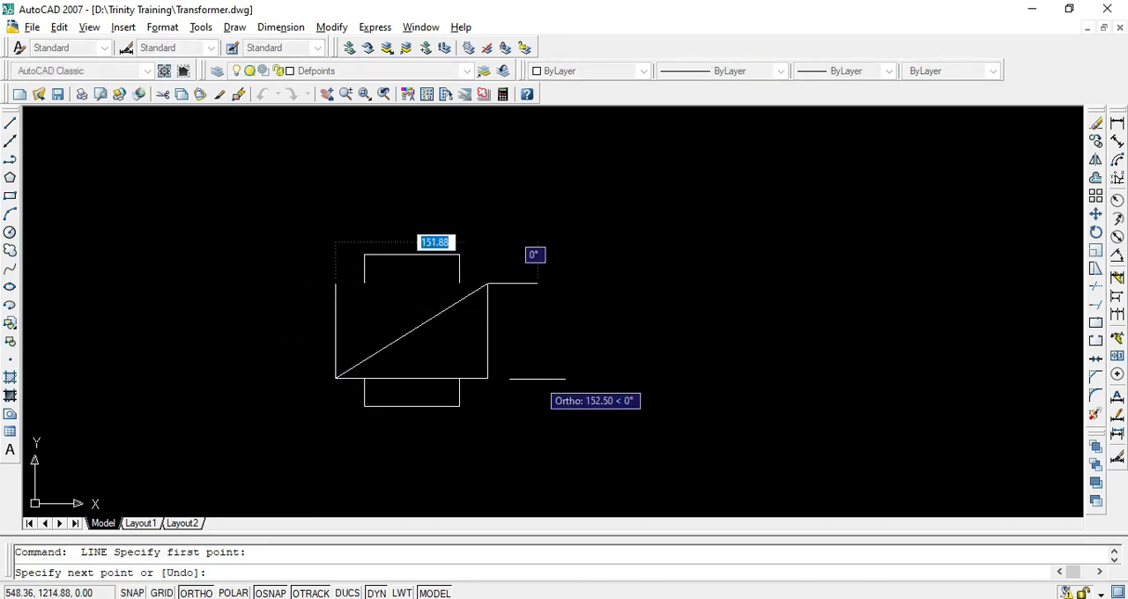
pyautogui.click(487, 377)
pyautogui.press('Escape')
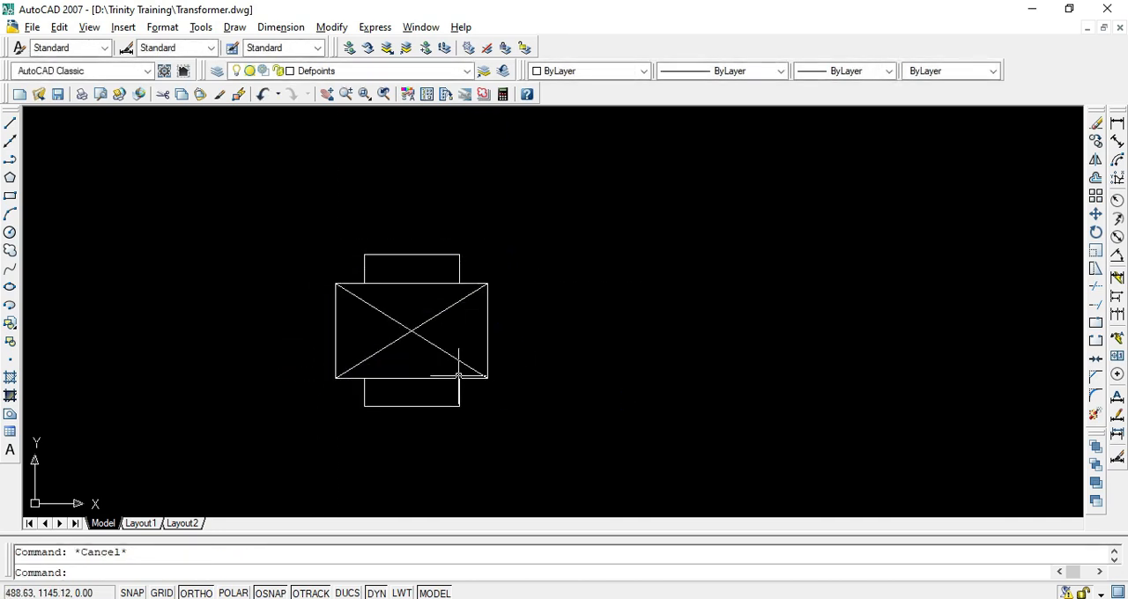
# Draw the core's circumscribing circle with a diameter of 135.8 mm, centred on the diagonals' intersection
pyautogui.write('c')
pyautogui.press('Return')
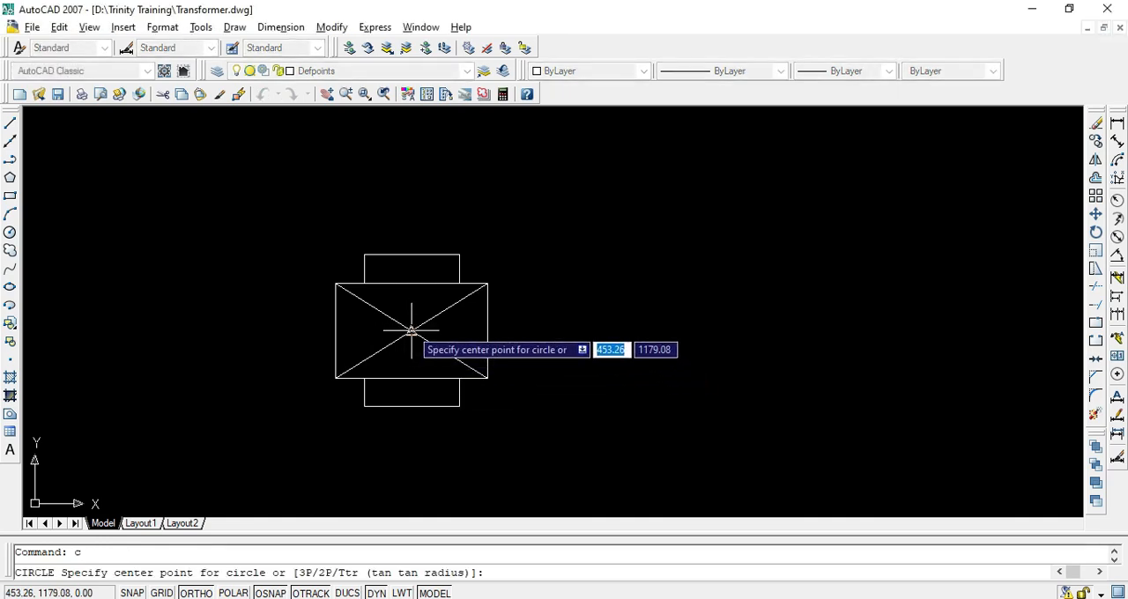
pyautogui.click(411, 331)
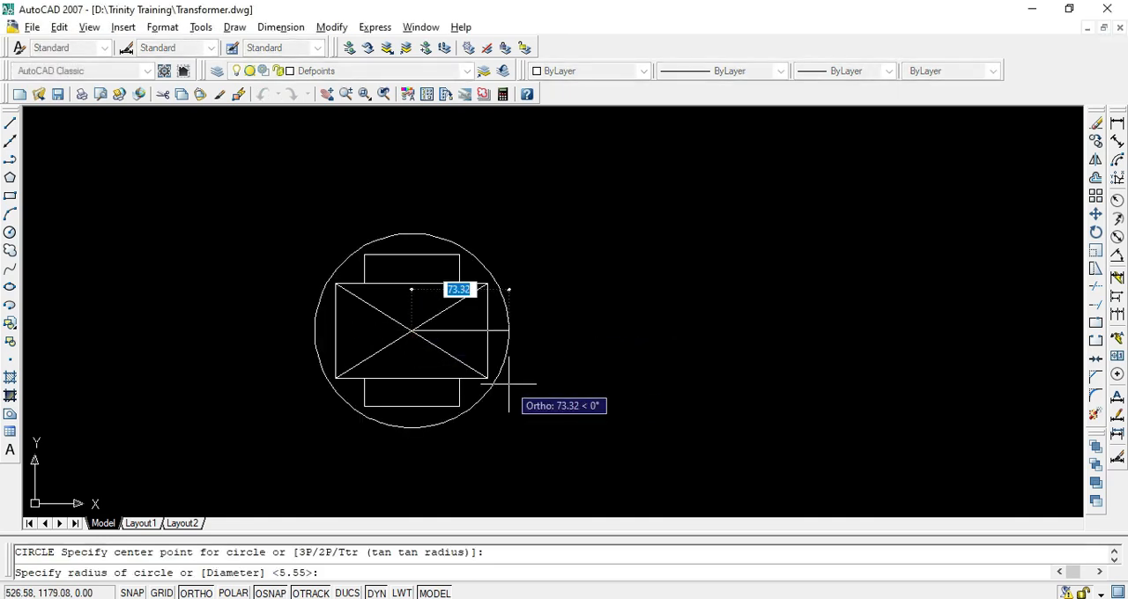
pyautogui.write('d')
pyautogui.press('Return')
pyautogui.hotkey('alt', 'Tab')
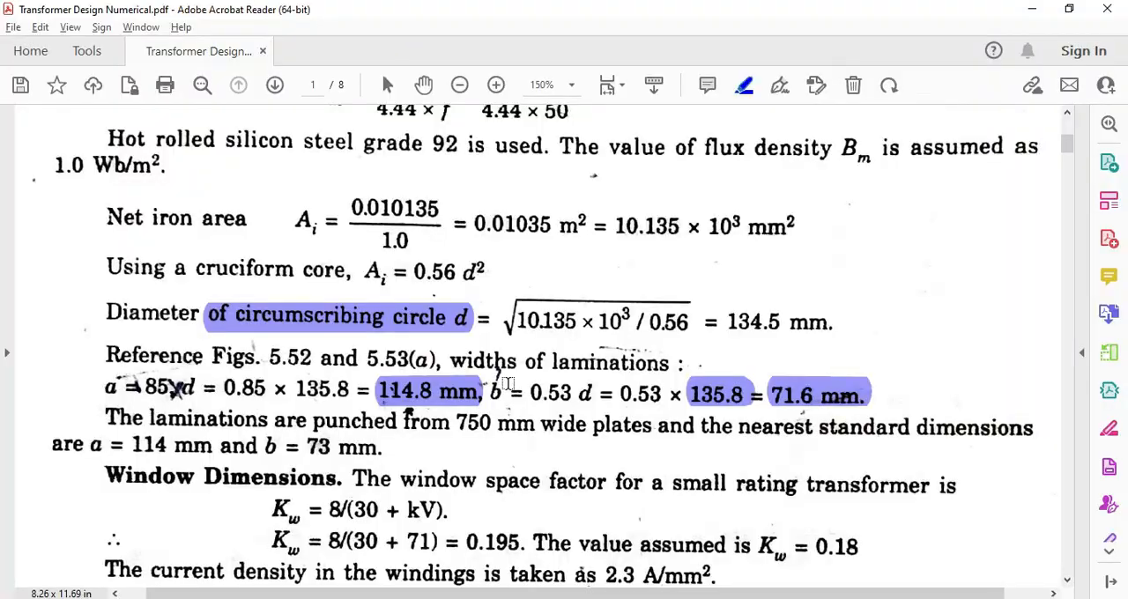
pyautogui.hotkey('alt', 'Tab')
pyautogui.write('1')
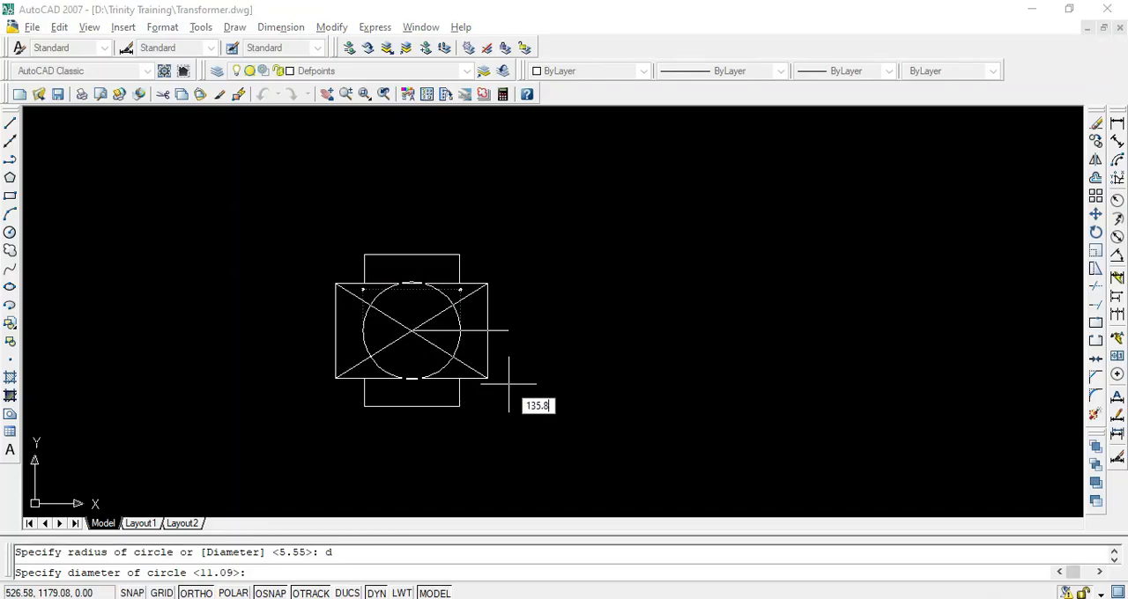
pyautogui.write('35.8')
pyautogui.press('Return')
pyautogui.press('Escape')
pyautogui.scroll(3, 499, 301)
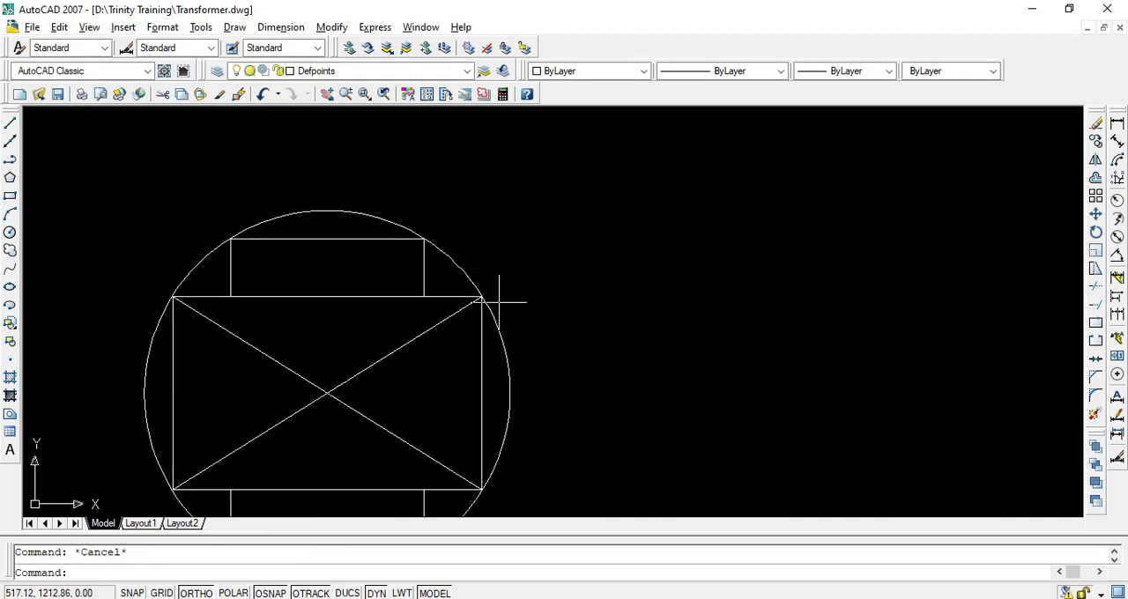
pyautogui.moveTo(498, 301); pyautogui.dragTo(548, 213, button='middle')
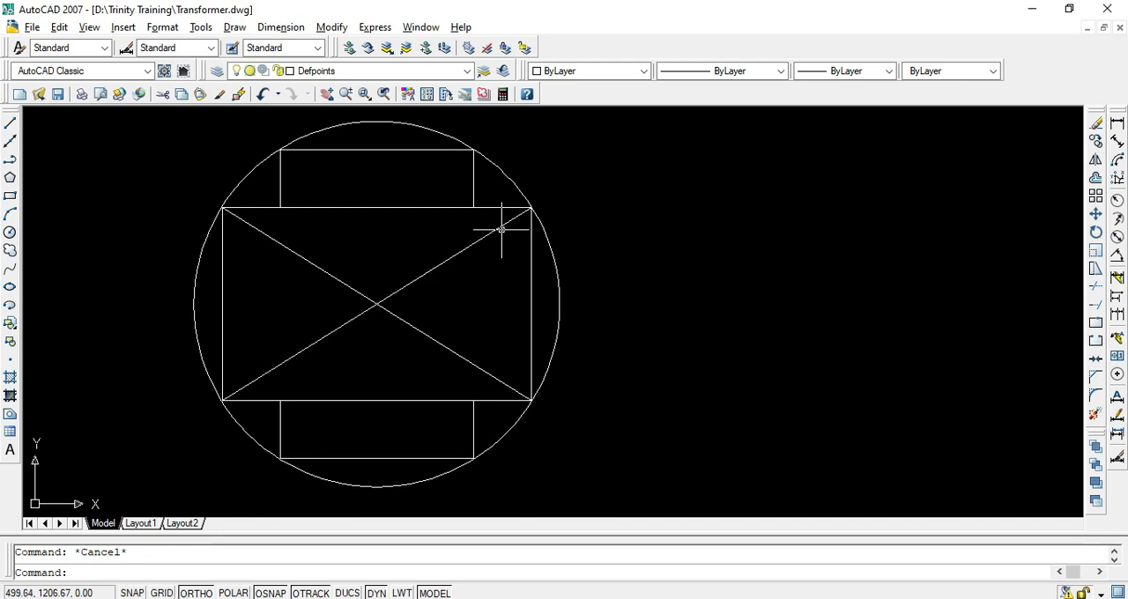
# Switch to the transformer design PDF and highlight the Windings, L.V. and H.V. headings of the table on page 8
pyautogui.hotkey('alt', 'Tab')
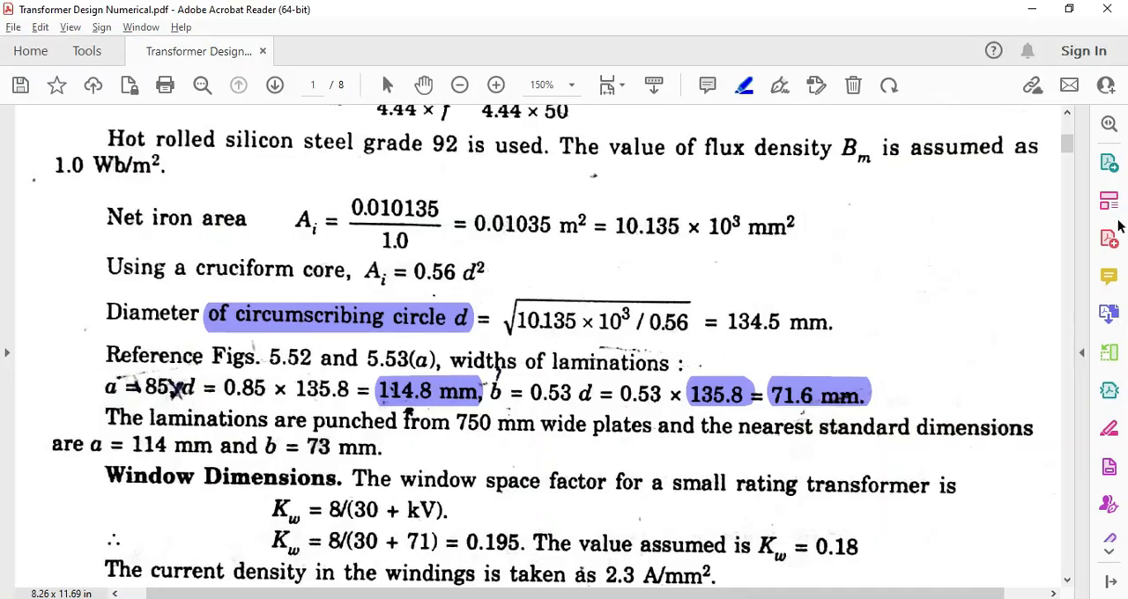
pyautogui.moveTo(1067, 144); pyautogui.dragTo(1067, 526)
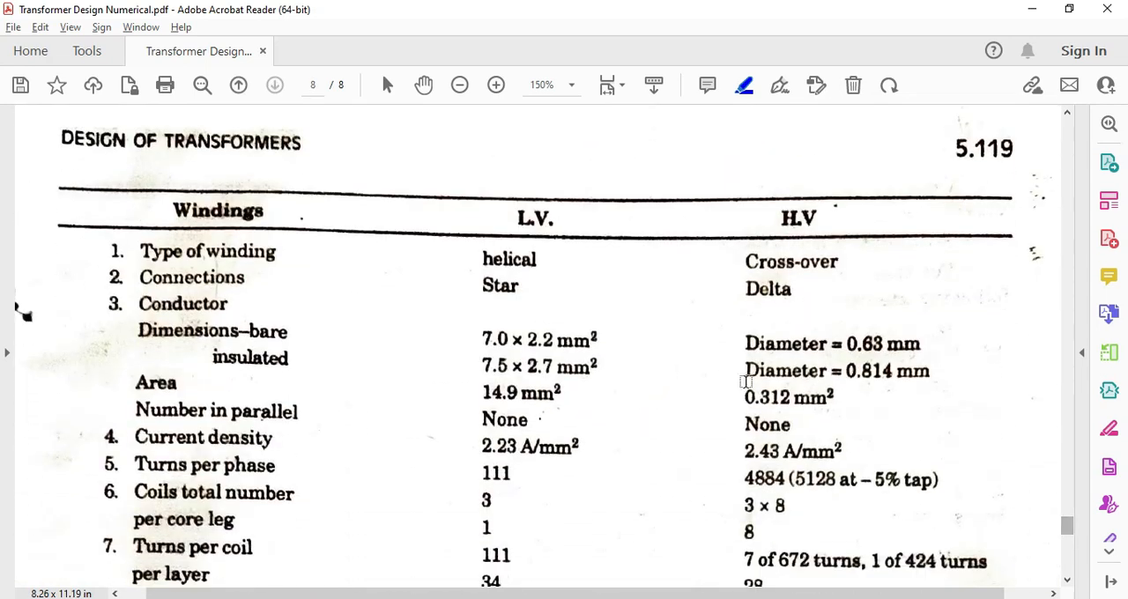
pyautogui.scroll(-3, 664, 332)
pyautogui.scroll(1, 619, 331)
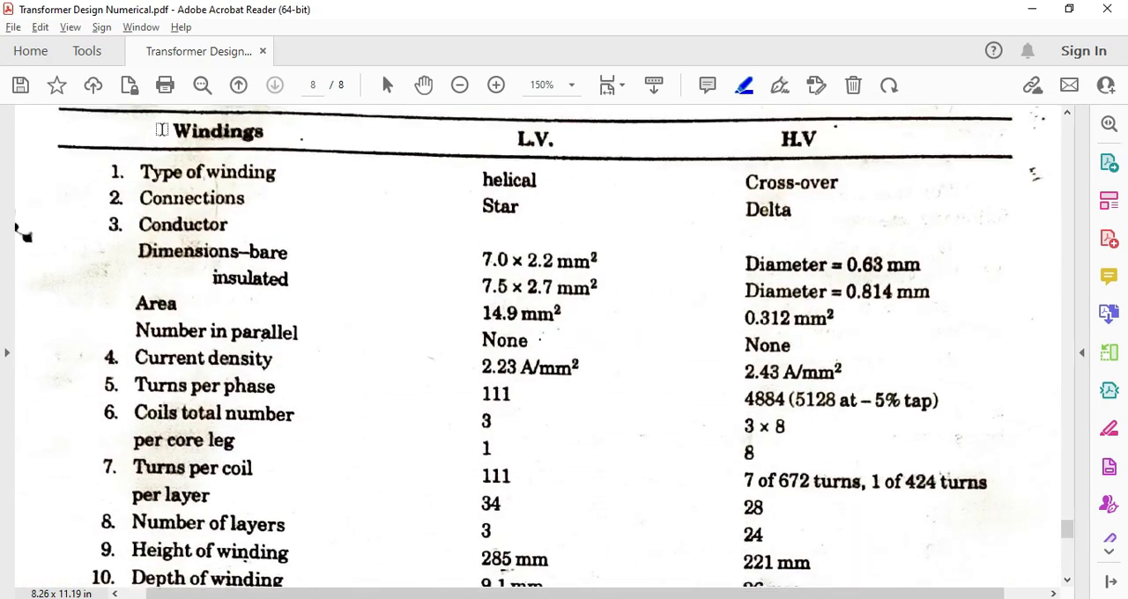
pyautogui.moveTo(167, 133); pyautogui.dragTo(263, 134)
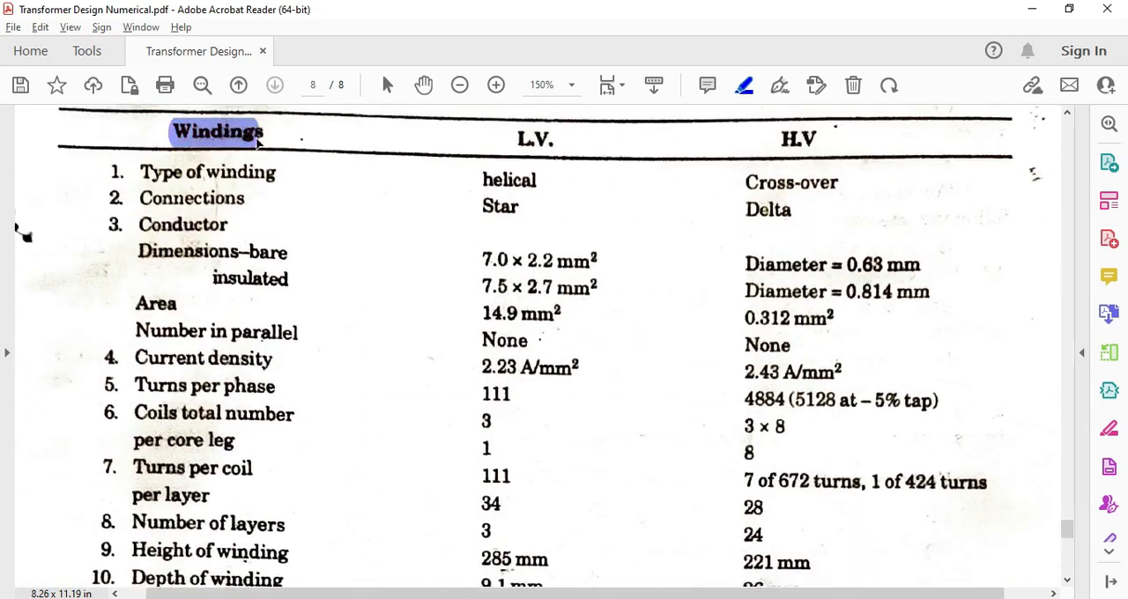
pyautogui.moveTo(516, 139); pyautogui.dragTo(564, 139)
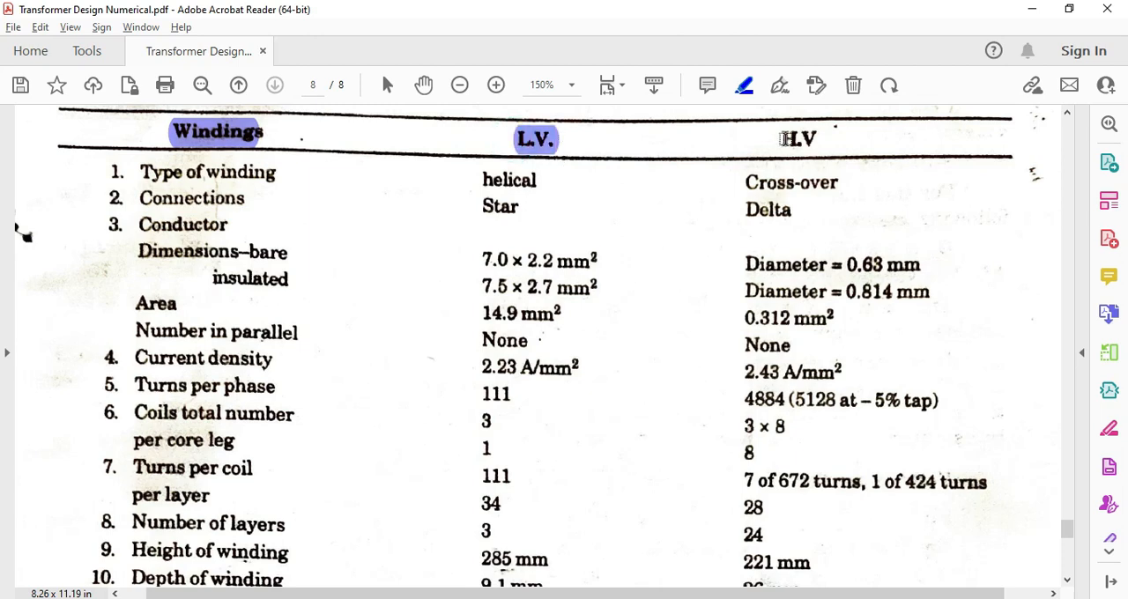
pyautogui.moveTo(780, 138); pyautogui.dragTo(833, 136)
# Highlight the "Coil Diameters Inside" label at item 12 of the windings table
pyautogui.scroll(-1, 285, 297)
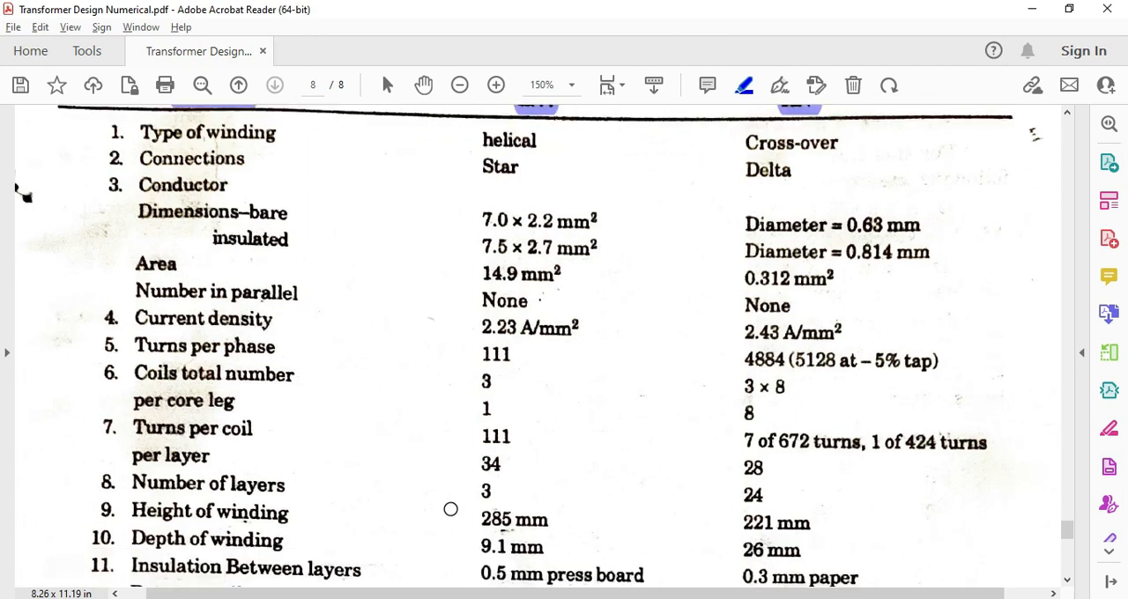
pyautogui.scroll(-6, 450, 509)
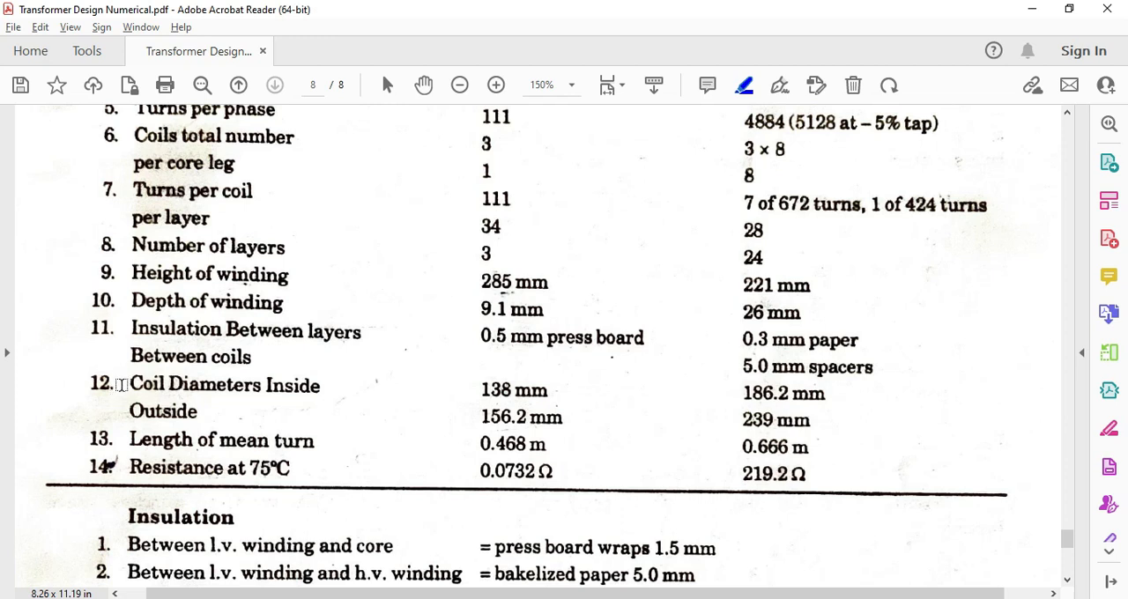
pyautogui.moveTo(121, 385); pyautogui.dragTo(325, 394)
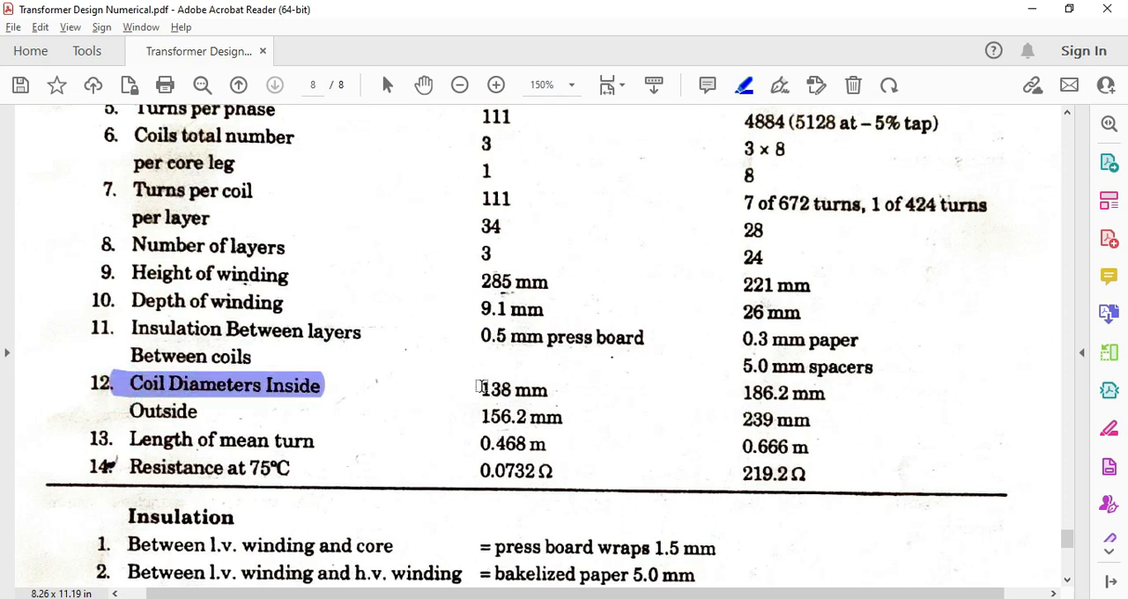
# Highlight the L.V. coil diameters at item 12 of the windings table: 138 mm inside and 156.2 mm outside
pyautogui.moveTo(482, 387); pyautogui.dragTo(552, 393)
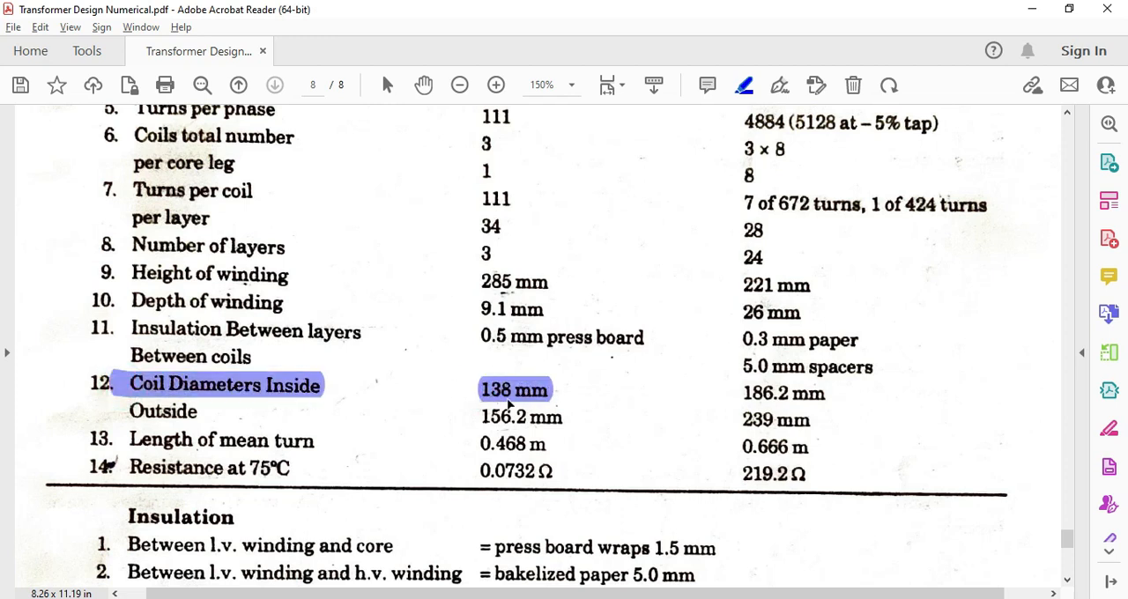
pyautogui.moveTo(478, 417); pyautogui.dragTo(559, 416)
# Switch to AutoCAD and draw the L.V. winding's inner circle with a diameter of 138 mm, centred on the diagonals' intersection
pyautogui.hotkey('alt', 'Tab')
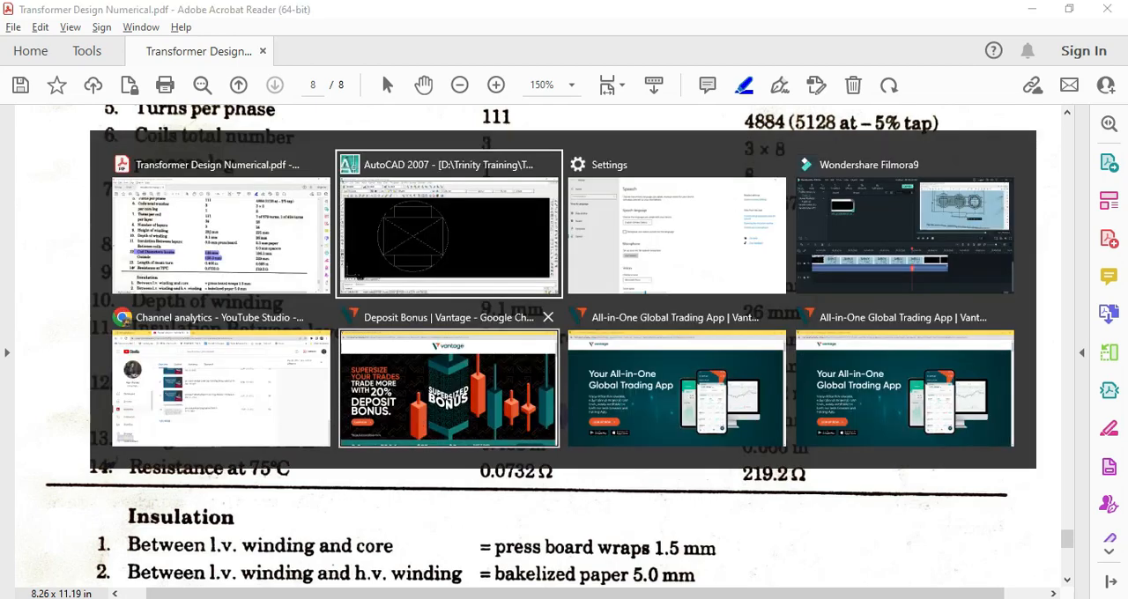
pyautogui.press('Return')
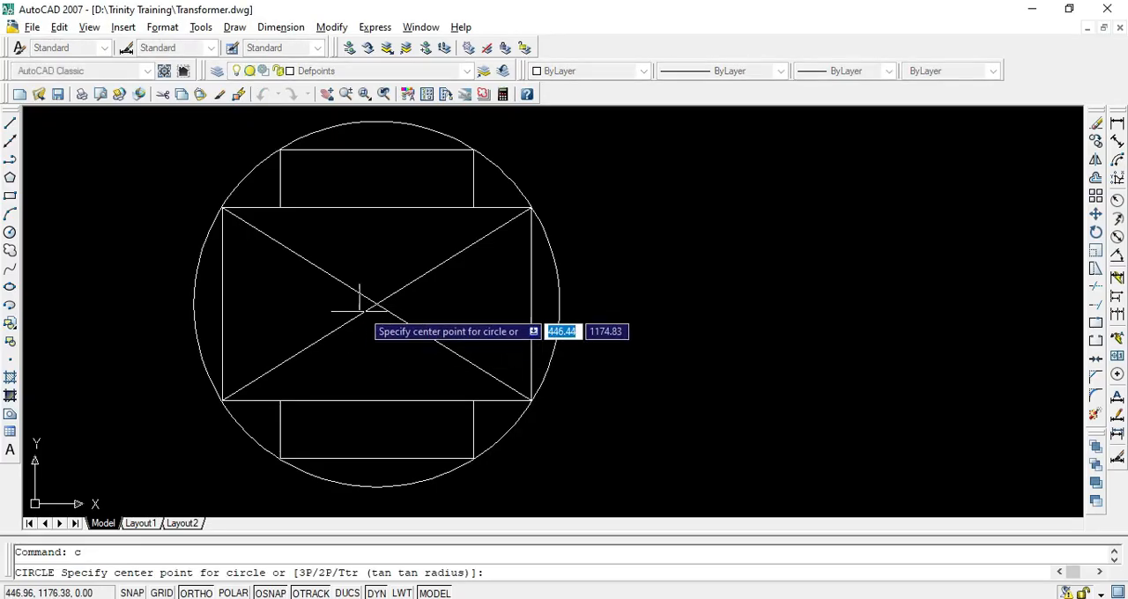
pyautogui.click(377, 304)
pyautogui.write('d')
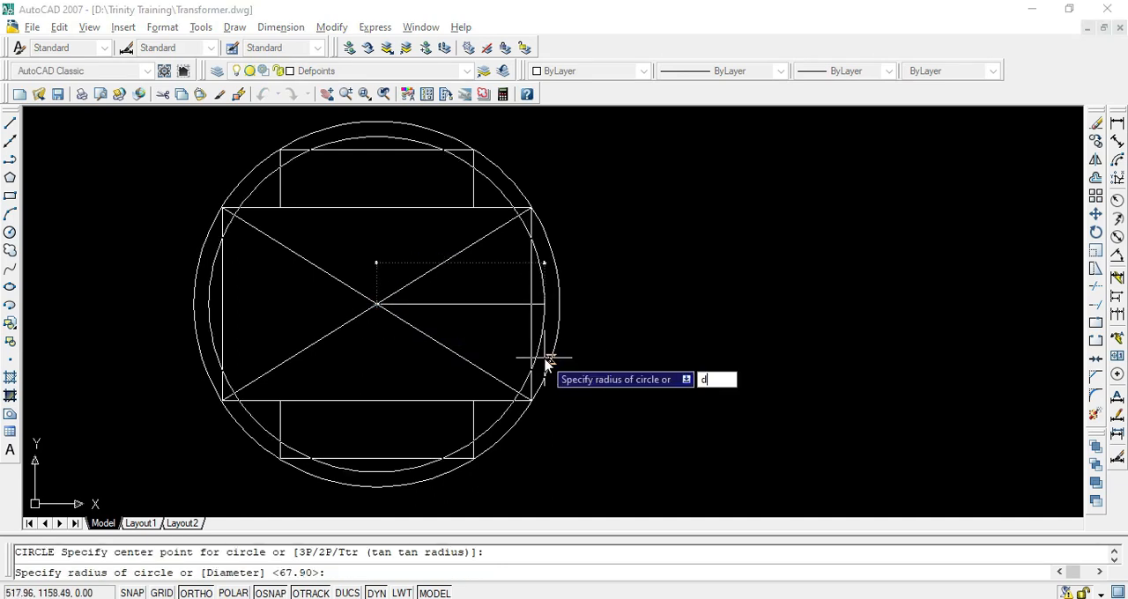
pyautogui.press('Return')
pyautogui.write('1')
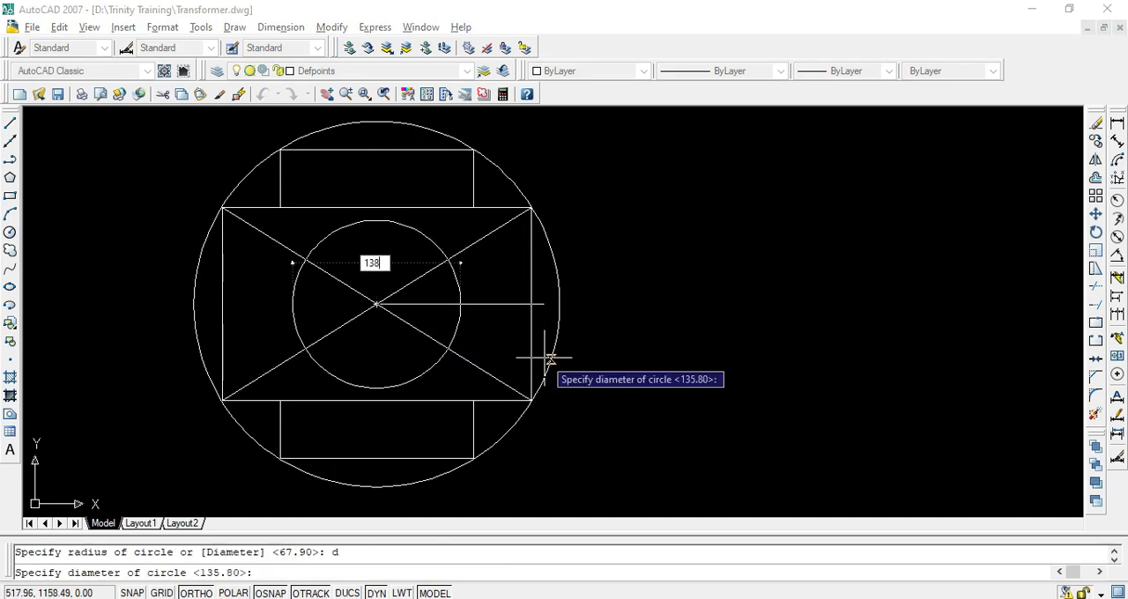
pyautogui.write('38')
pyautogui.press('Return')
pyautogui.scroll(4, 555, 246)
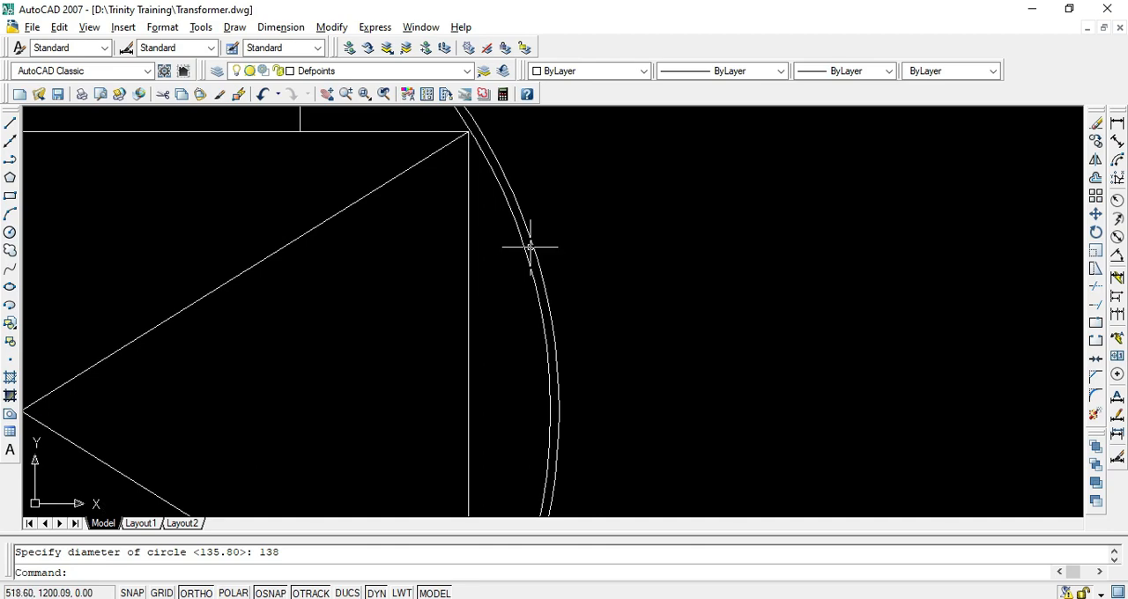
pyautogui.scroll(-5, 528, 247)
pyautogui.scroll(3, 460, 160)
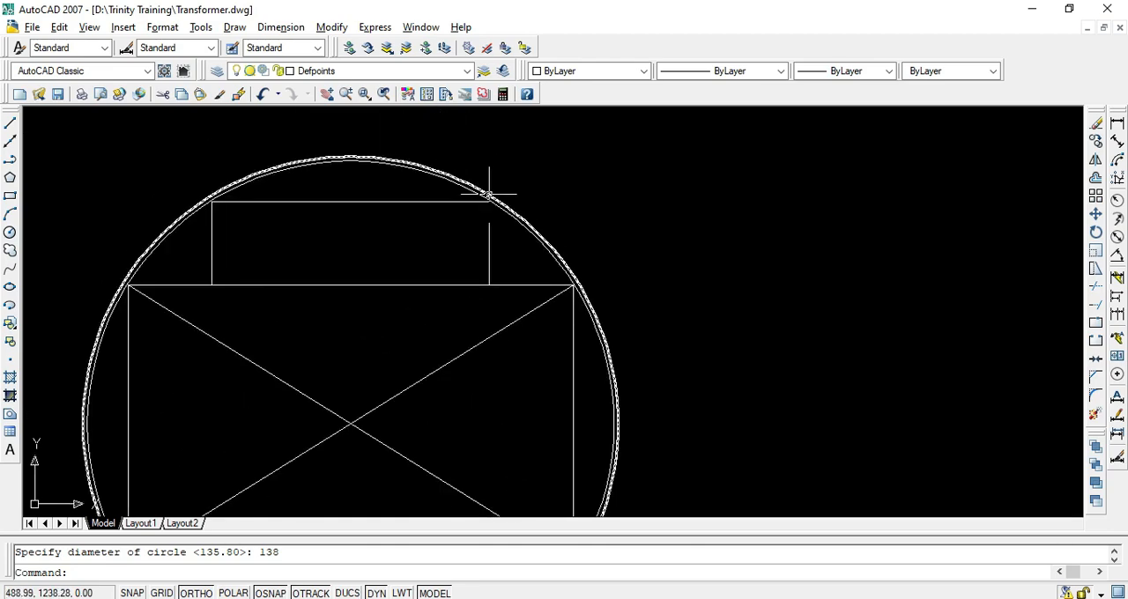
pyautogui.scroll(-2, 496, 189)
# Recheck the L.V. outside diameter in the PDF and draw a 156.2 mm diameter circle about the diagonals' intersection in AutoCAD
pyautogui.hotkey('alt', 'Tab')
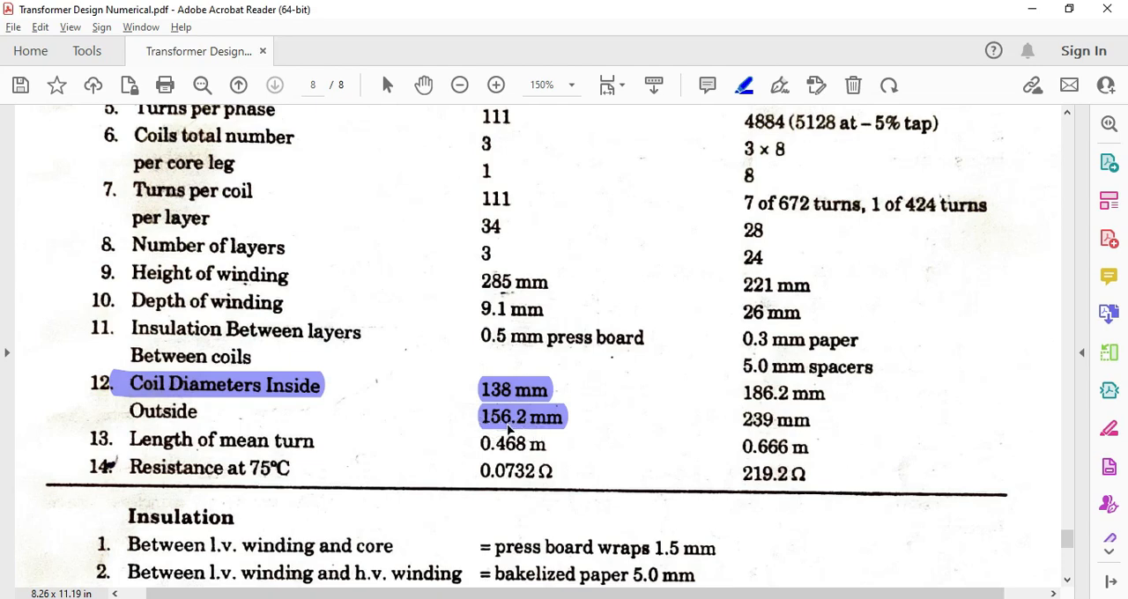
pyautogui.hotkey('alt', 'Tab')
pyautogui.write('c')
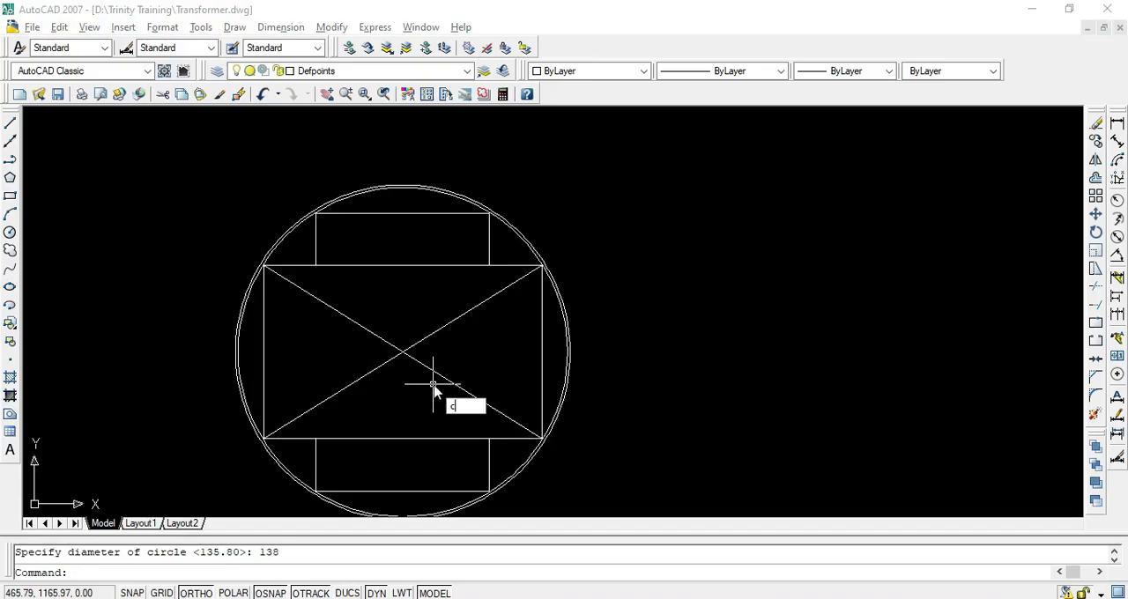
pyautogui.press('Return')
pyautogui.click(402, 351)
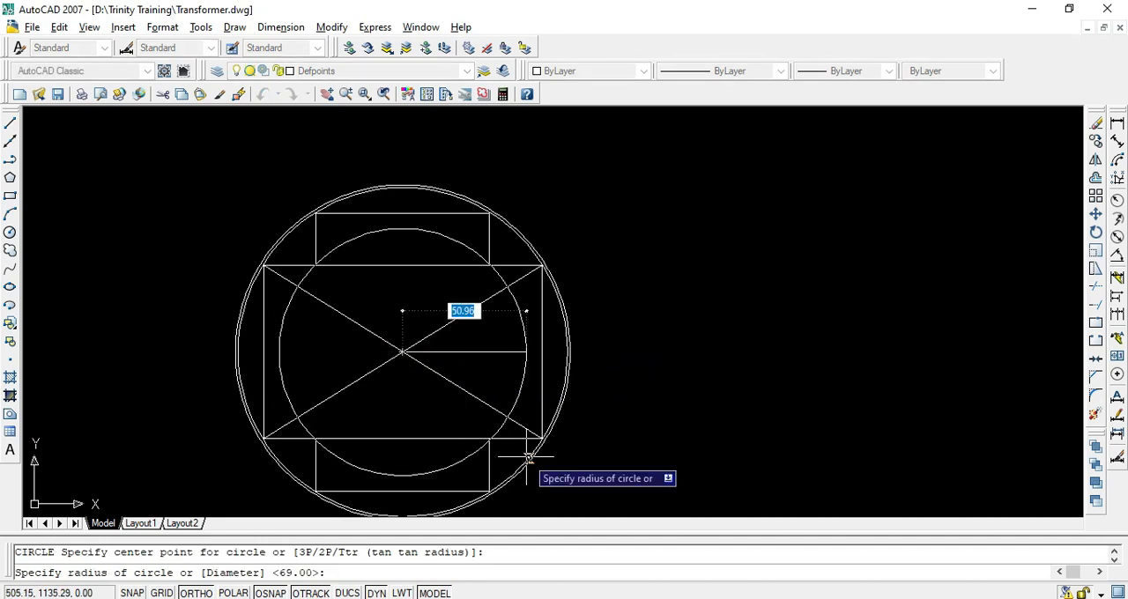
pyautogui.write('d')
pyautogui.press('Return')
pyautogui.write('15')
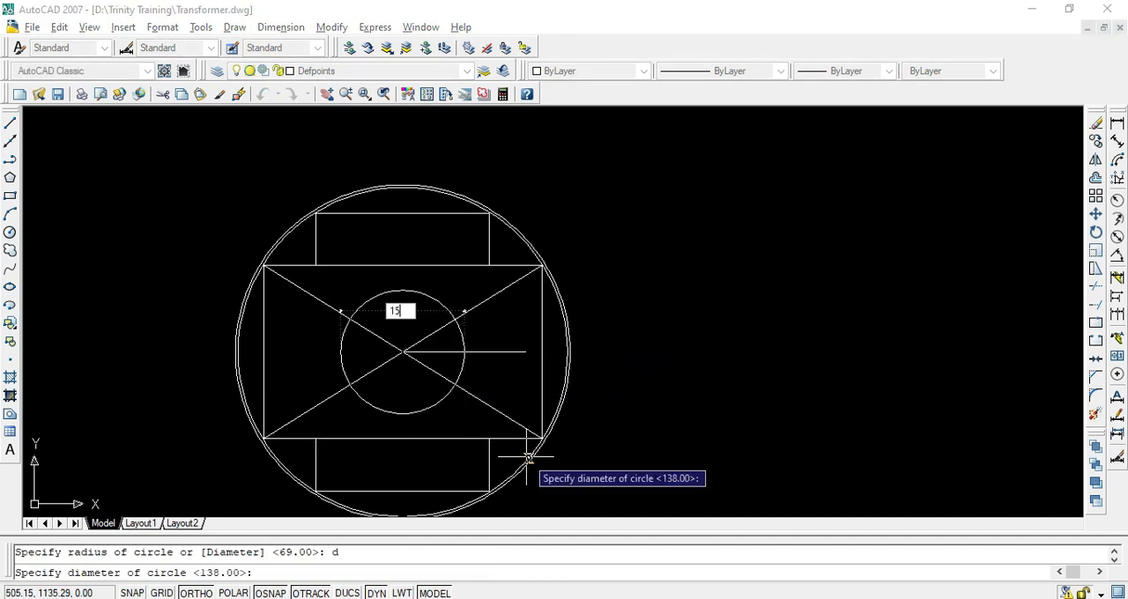
pyautogui.write('6.2')
pyautogui.press('Return')
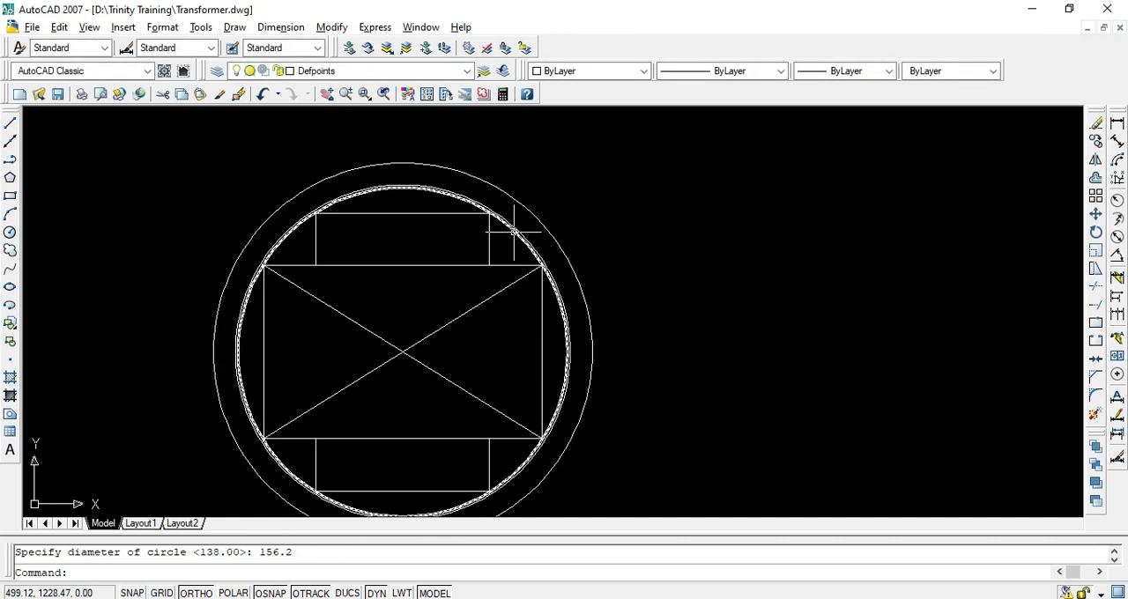
# Switch to the PDF, highlight the H.V. coil's inside diameter of 186.2 mm, and return to AutoCAD
pyautogui.hotkey('alt', 'Tab')
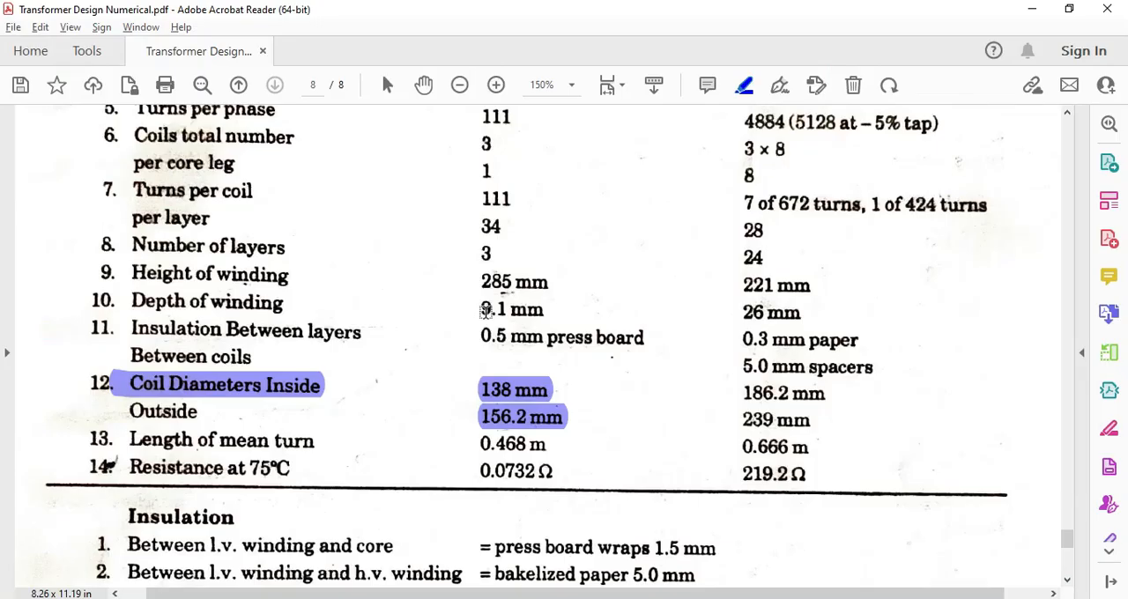
pyautogui.moveTo(737, 394); pyautogui.dragTo(829, 394)
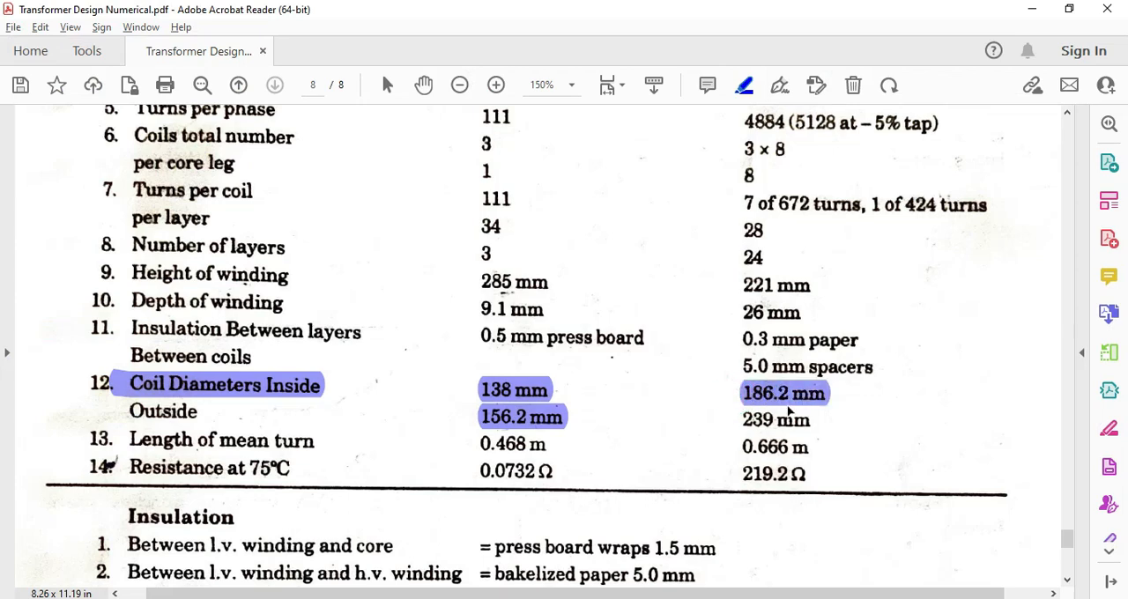
pyautogui.hotkey('alt', 'Tab')
pyautogui.write('c')
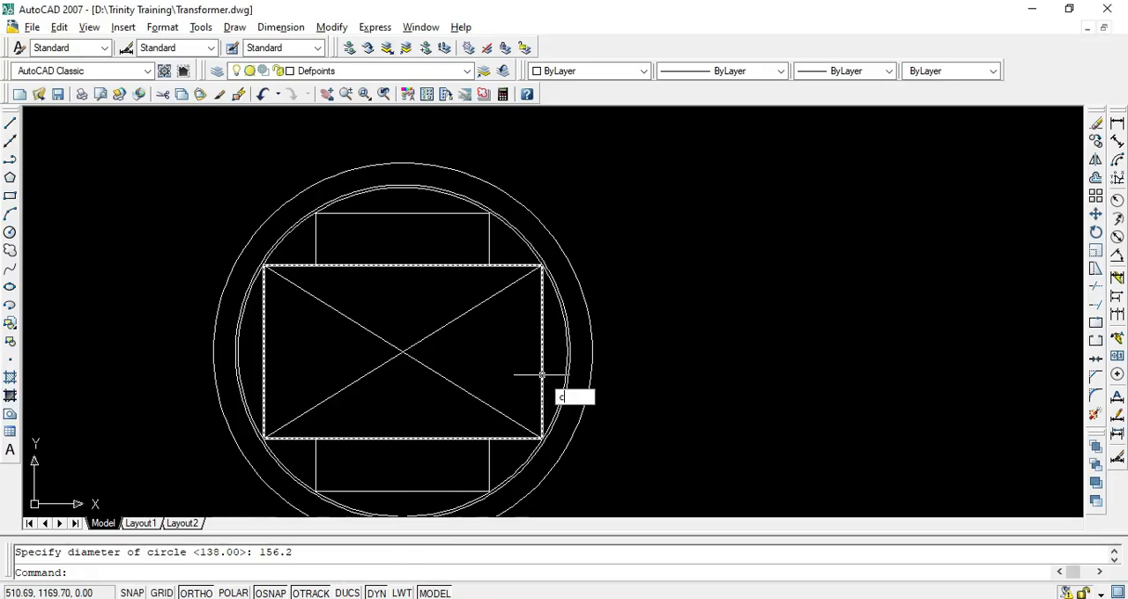
pyautogui.press('Return')
pyautogui.click(402, 352)
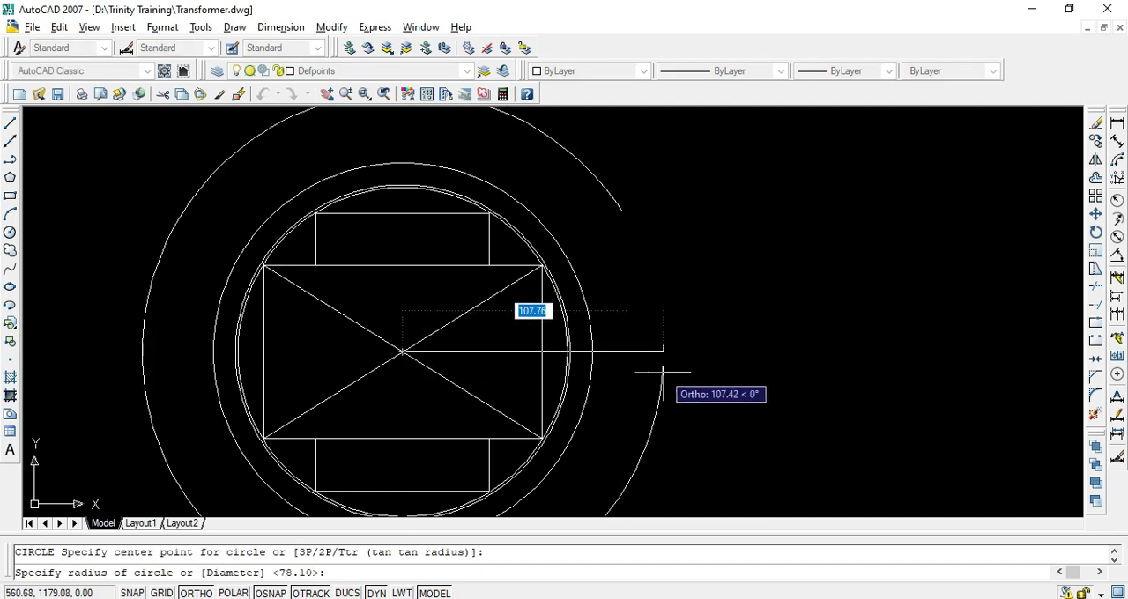
pyautogui.write('1')
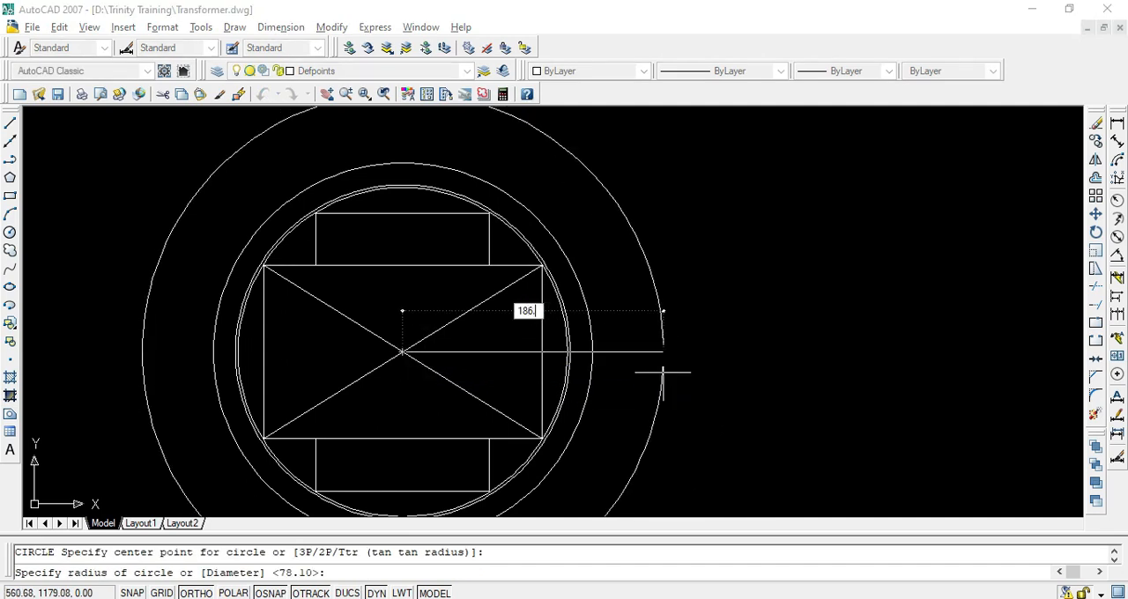
pyautogui.write('86.2')
pyautogui.press('Return')
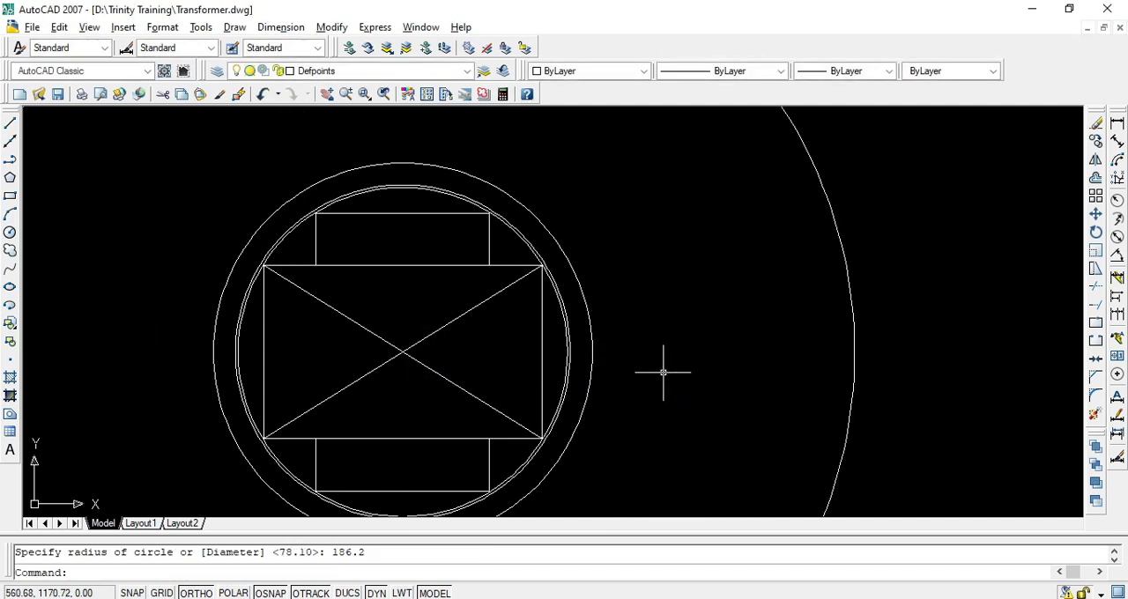
pyautogui.click(886, 264)
pyautogui.click(779, 317)
pyautogui.press('Delete')
pyautogui.press('Escape')
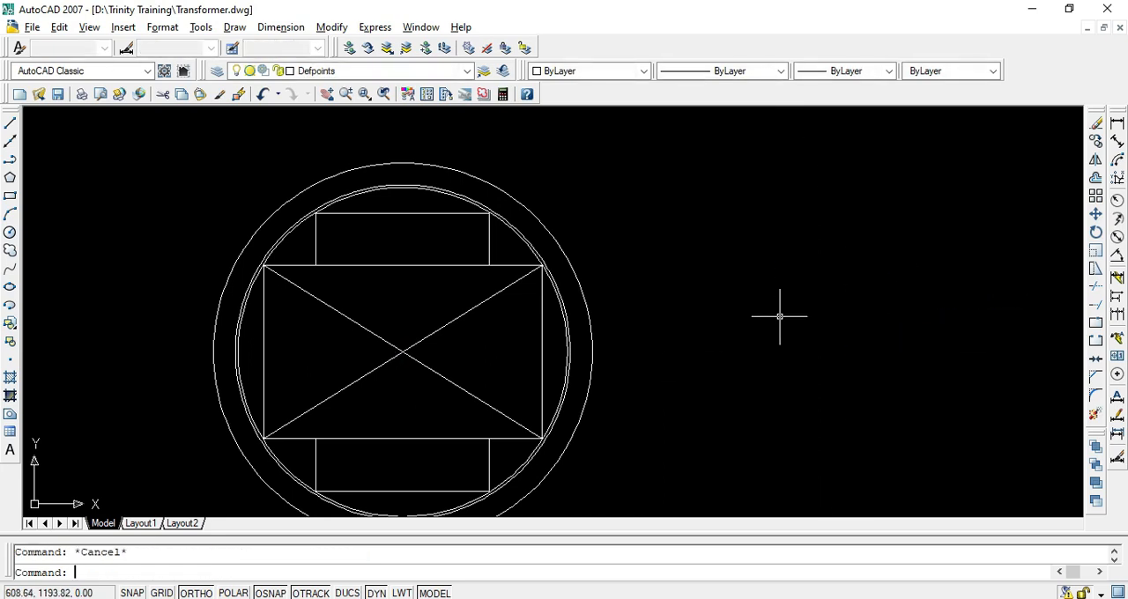
# Draw the H.V. winding's inner circle with a diameter of 186.2 mm, centred on the diagonals' intersection
pyautogui.write('c')
pyautogui.press('Return')
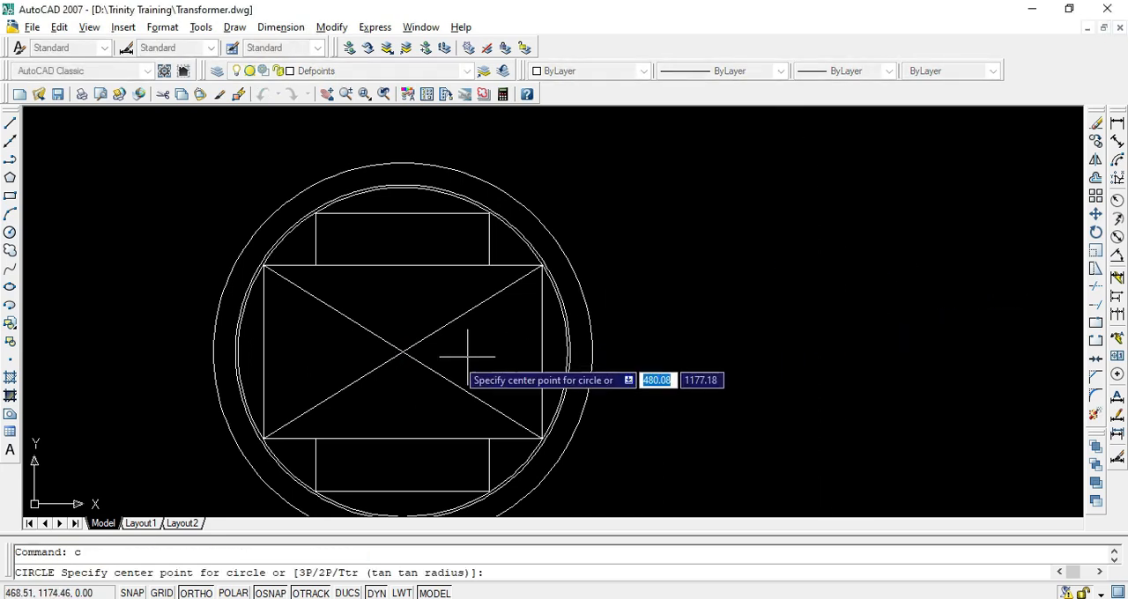
pyautogui.click(401, 353)
pyautogui.write('d')
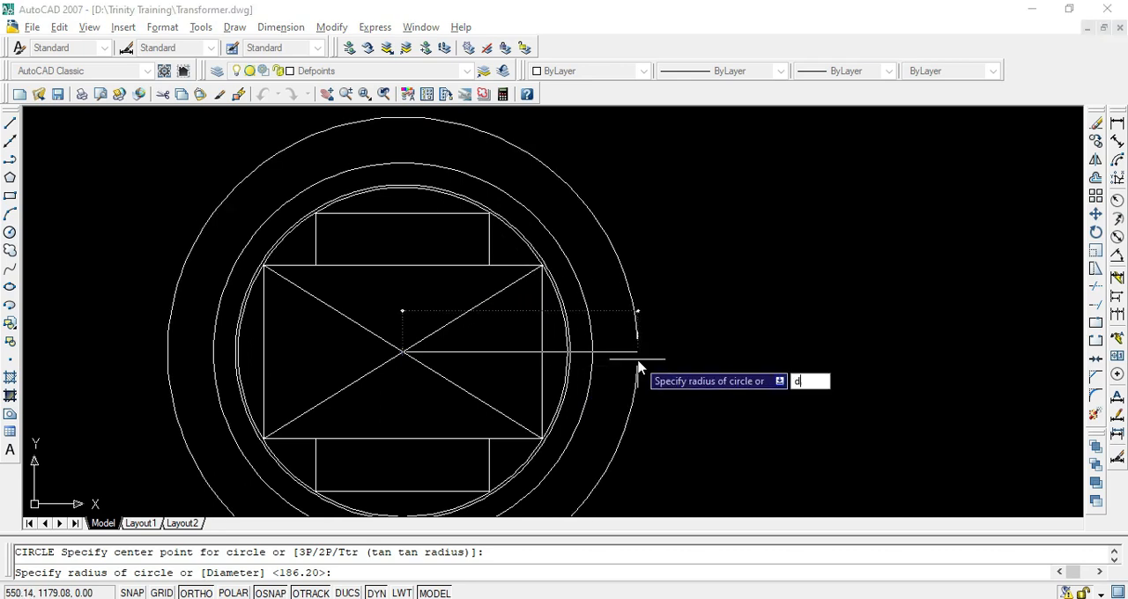
pyautogui.press('Return')
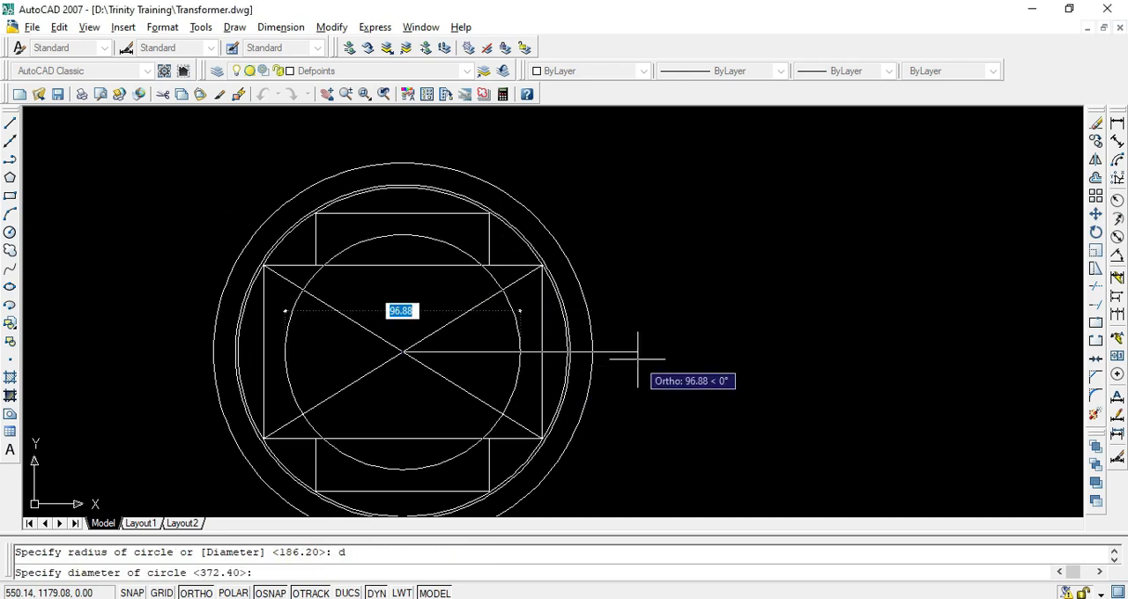
pyautogui.write('186.')
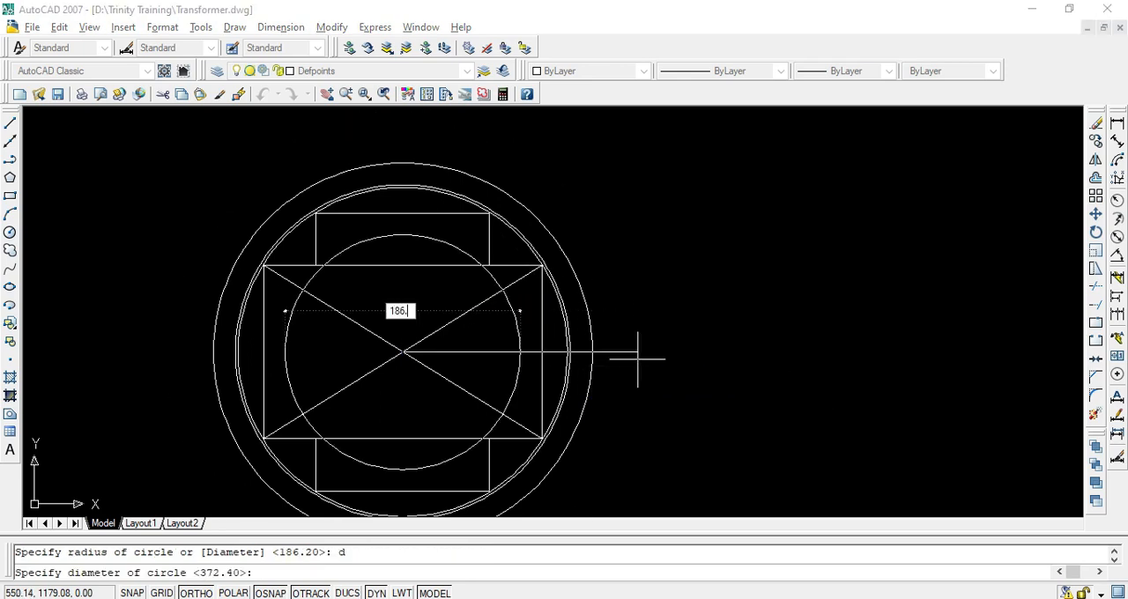
pyautogui.write('2')
pyautogui.press('Return')
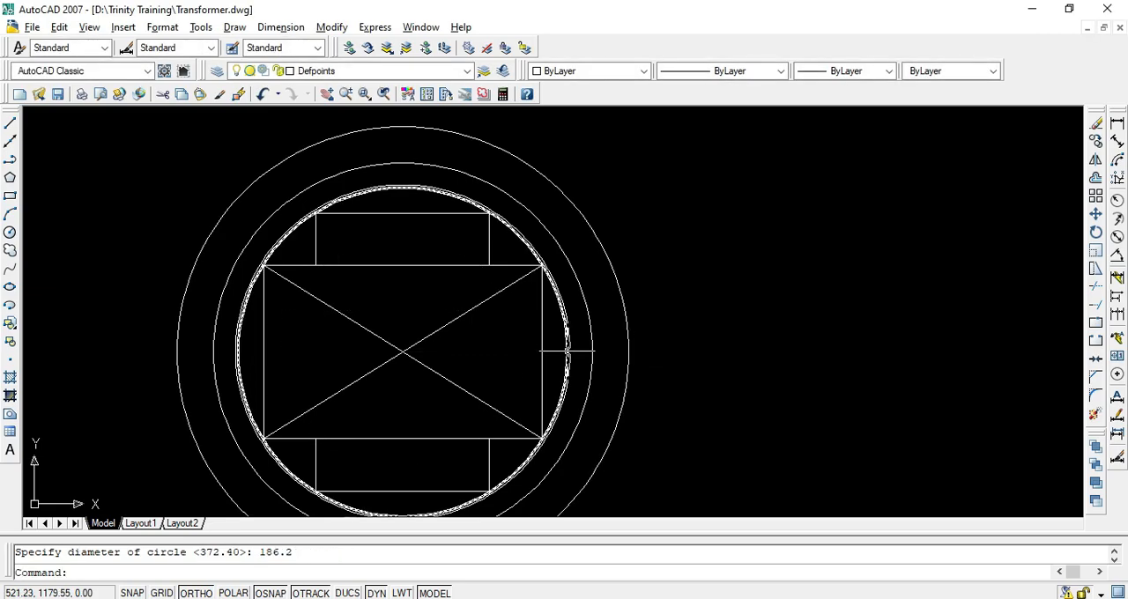
# Highlight the H.V. outside diameter of 239 mm in the PDF and draw a circle of that diameter around the core centre in AutoCAD
pyautogui.hotkey('alt', 'Tab')
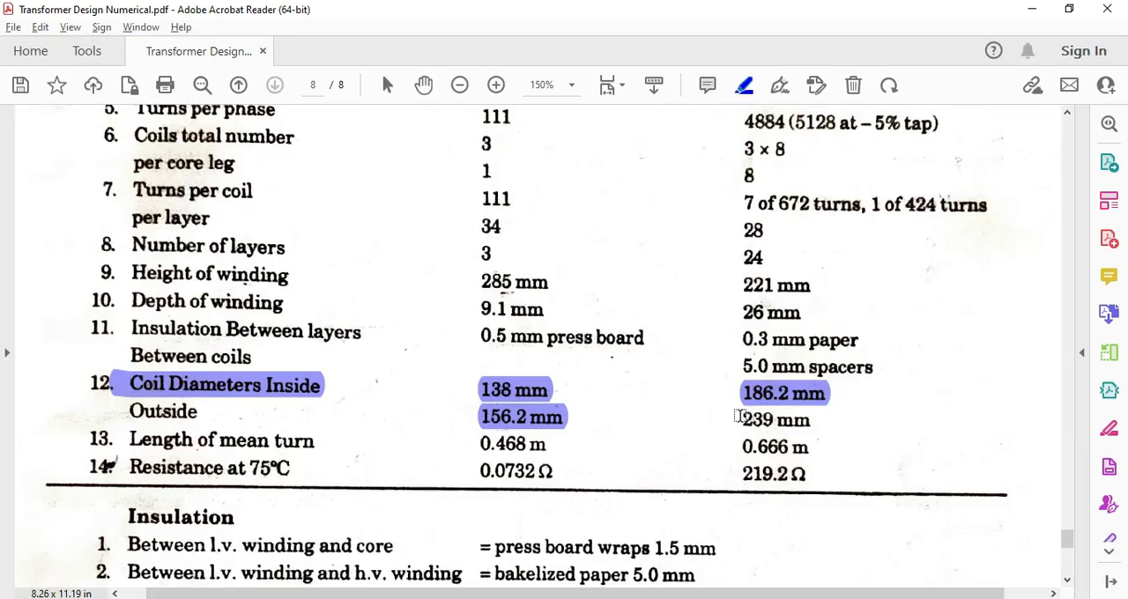
pyautogui.hotkey('alt', 'Tab')
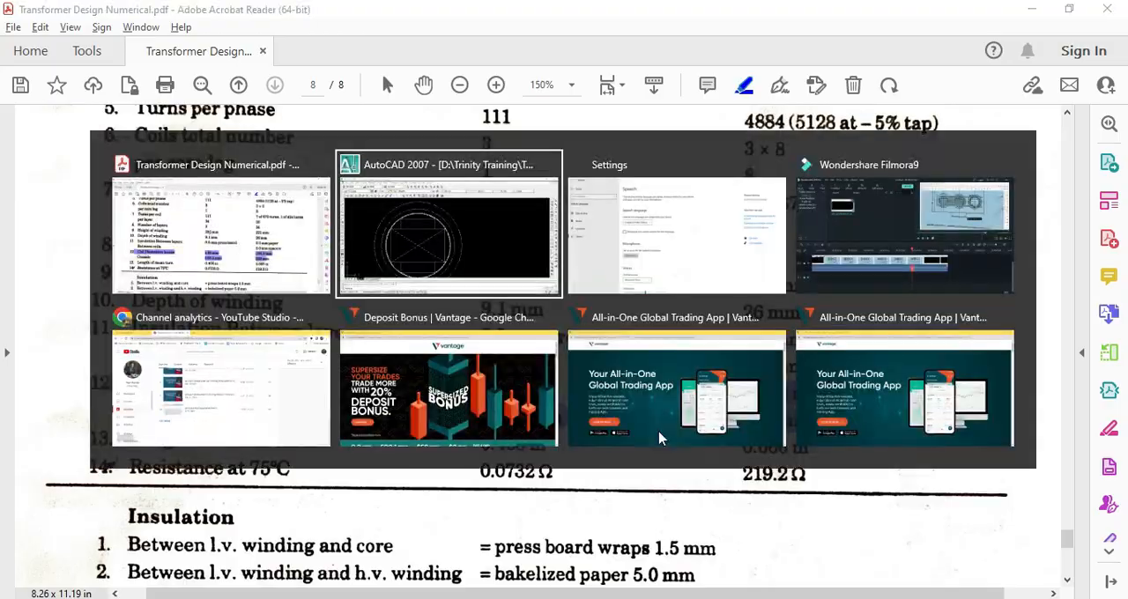
pyautogui.write('c')
pyautogui.press('Return')
pyautogui.click(401, 352)
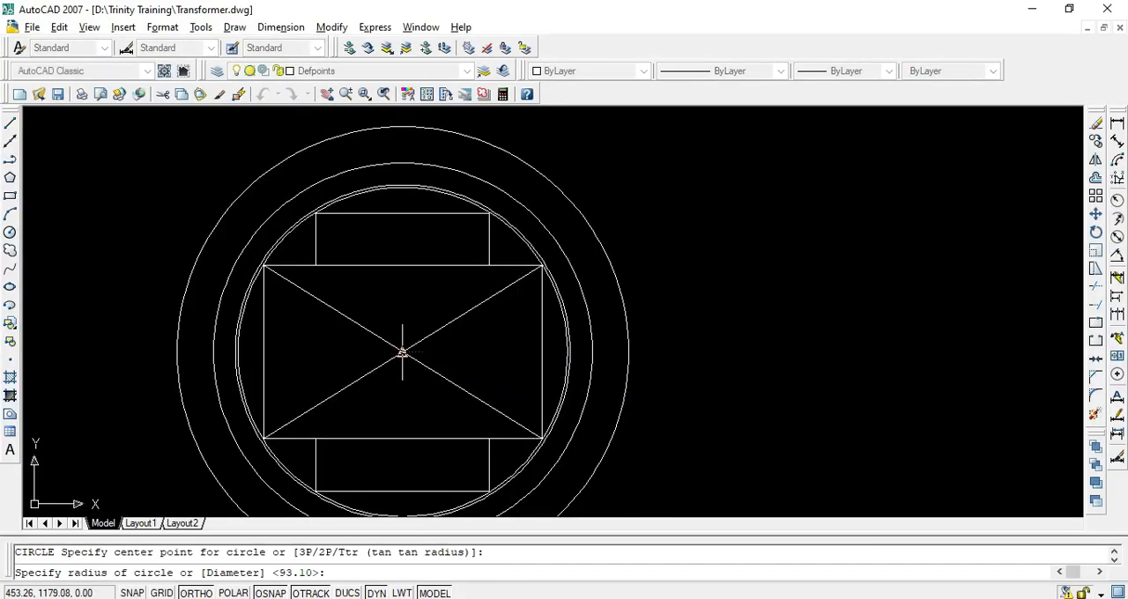
pyautogui.write('d')
pyautogui.press('Return')
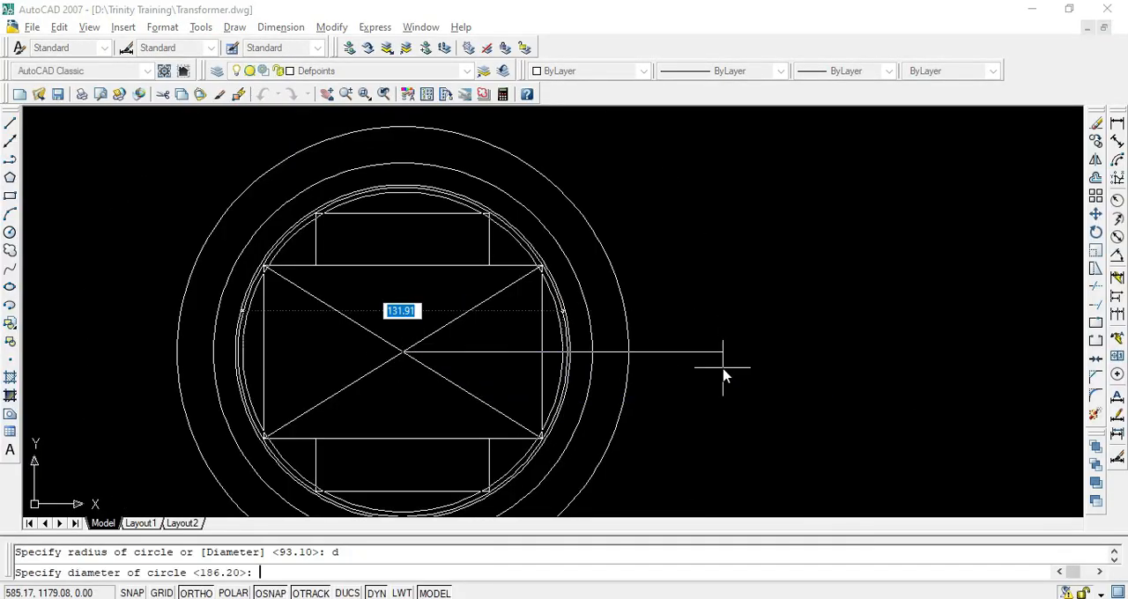
pyautogui.write('239')
pyautogui.press('Return')
pyautogui.press('Escape')
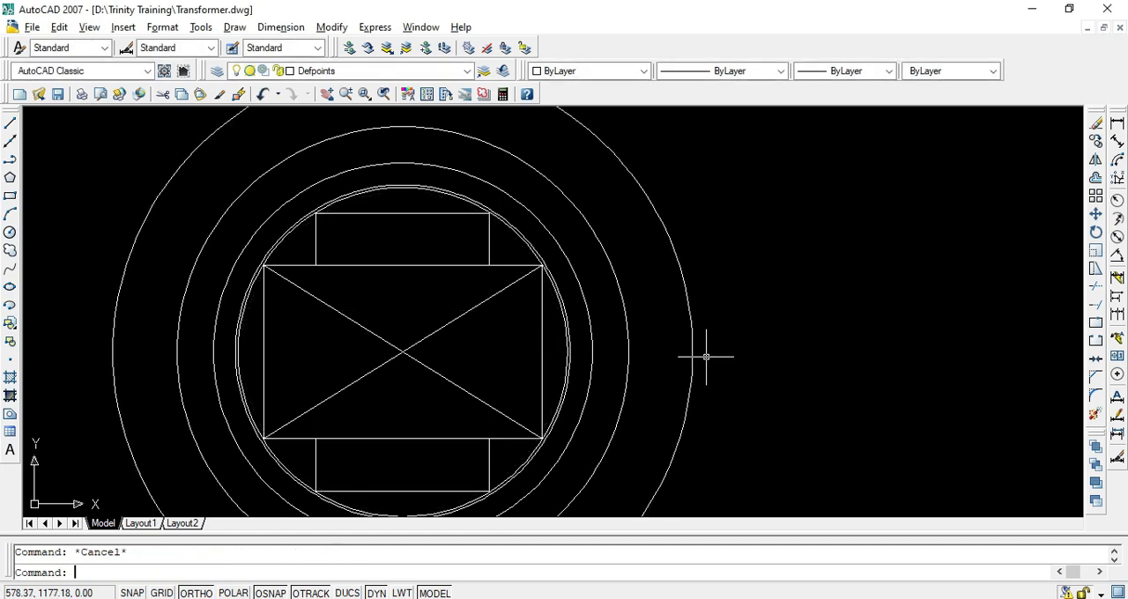
pyautogui.scroll(-5, 713, 357)
pyautogui.moveTo(712, 357); pyautogui.dragTo(612, 376, button='middle')
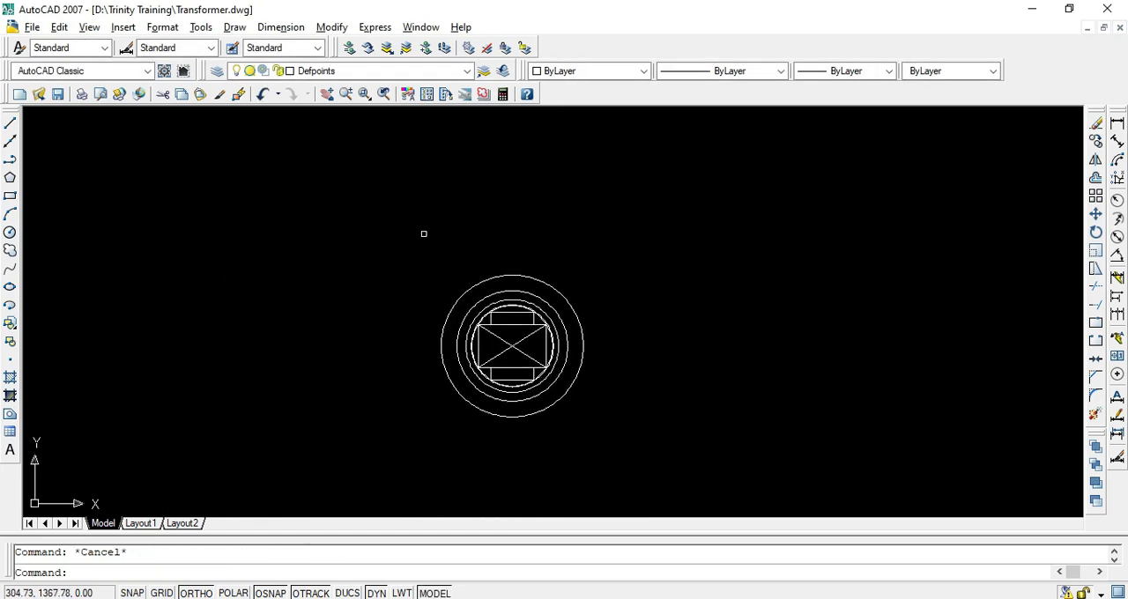
# Switch to the PDF's page 7 plan view and highlight the span between the centre lines of the middle limb and the unhatched limb
pyautogui.hotkey('alt', 'Tab')
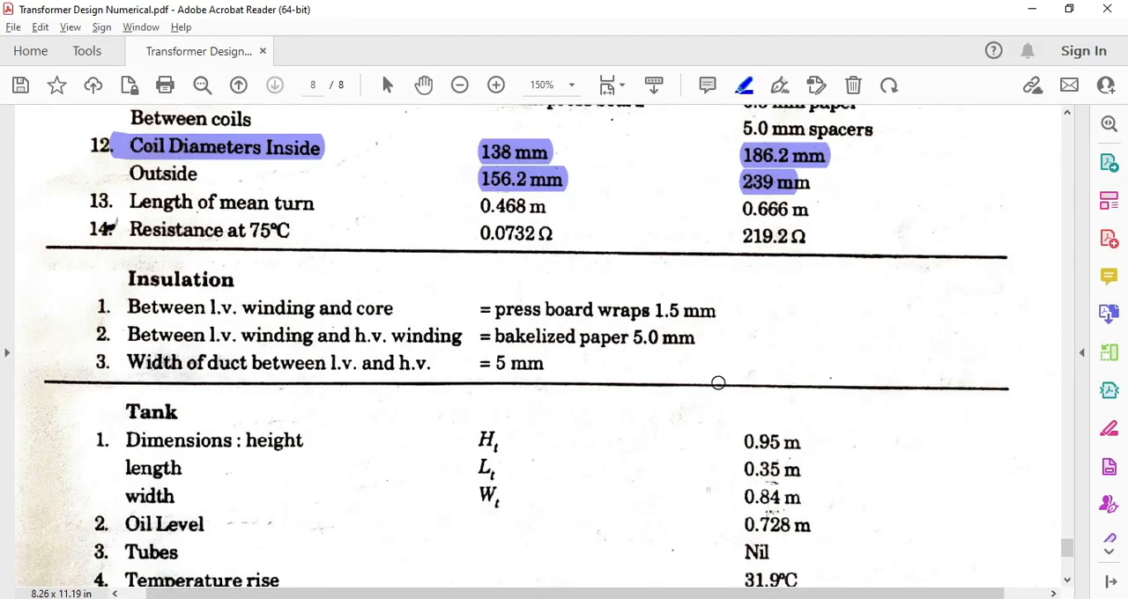
pyautogui.scroll(15, 718, 382)
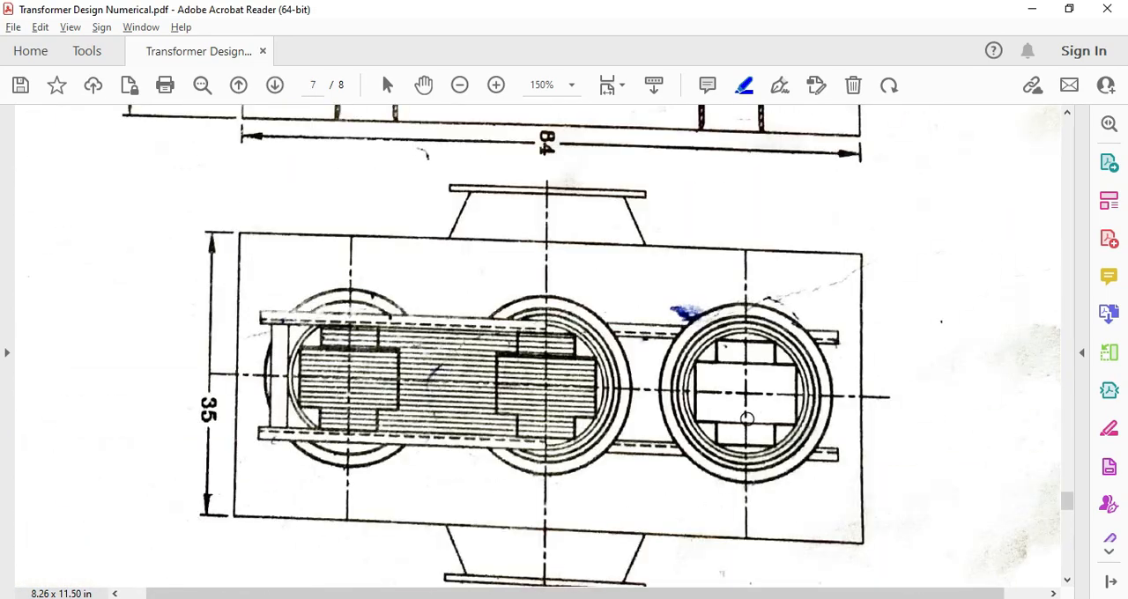
pyautogui.keyDown('ctrl'); pyautogui.scroll(3, 747, 418); pyautogui.keyUp('ctrl')
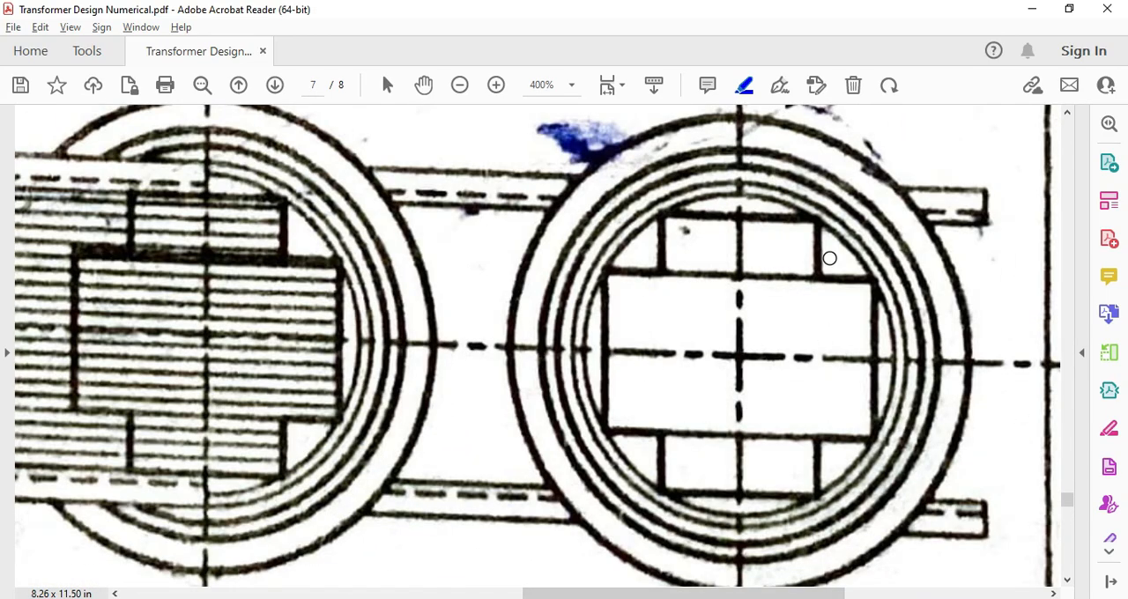
pyautogui.keyDown('ctrl'); pyautogui.scroll(-1, 833, 260); pyautogui.keyUp('ctrl')
pyautogui.keyDown('ctrl'); pyautogui.scroll(-1, 782, 306); pyautogui.keyUp('ctrl')
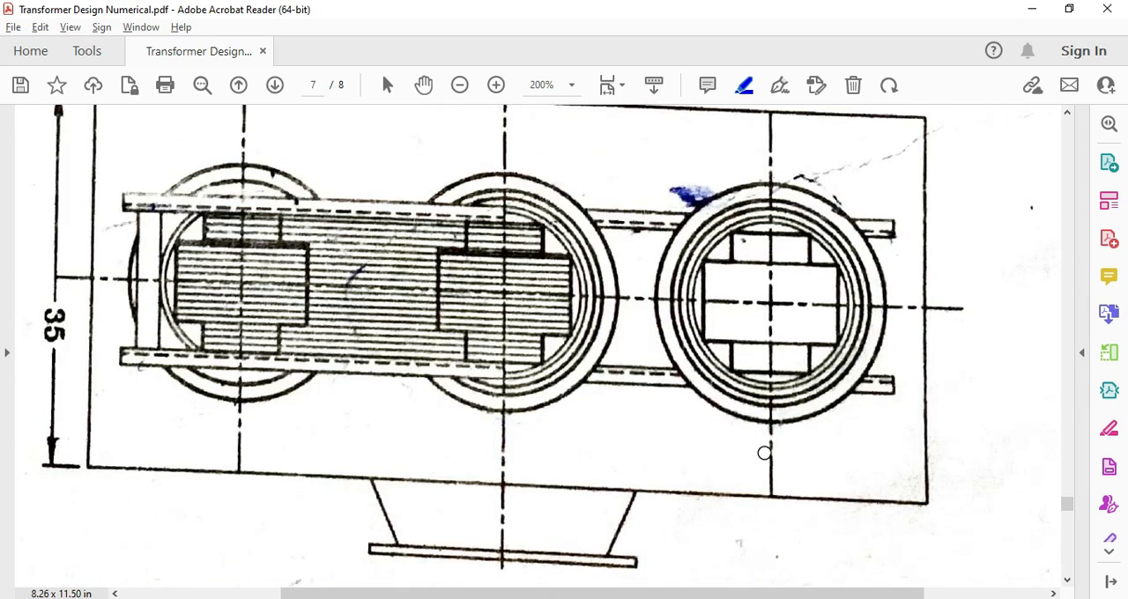
pyautogui.moveTo(765, 453)
pyautogui.mouseDown()
pyautogui.moveTo(660, 436)
pyautogui.moveTo(500, 438)
pyautogui.mouseUp()
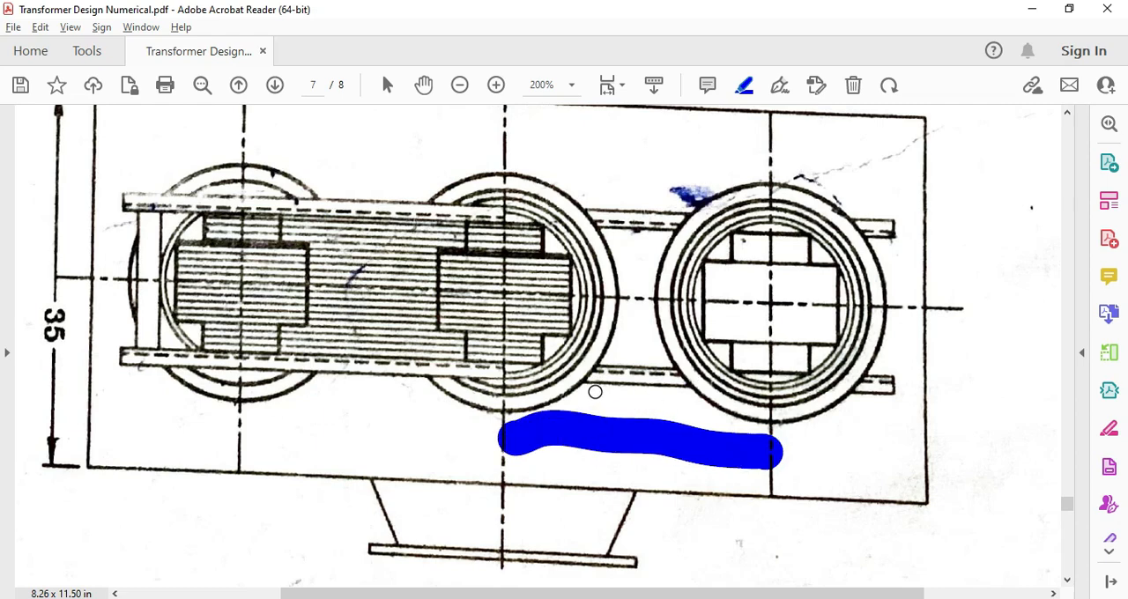
# Find the distance between adjacent limbs on the PDF's page 6, highlight its 255 mm value, and return to AutoCAD
pyautogui.scroll(10, 586, 394)
pyautogui.scroll(8, 506, 388)
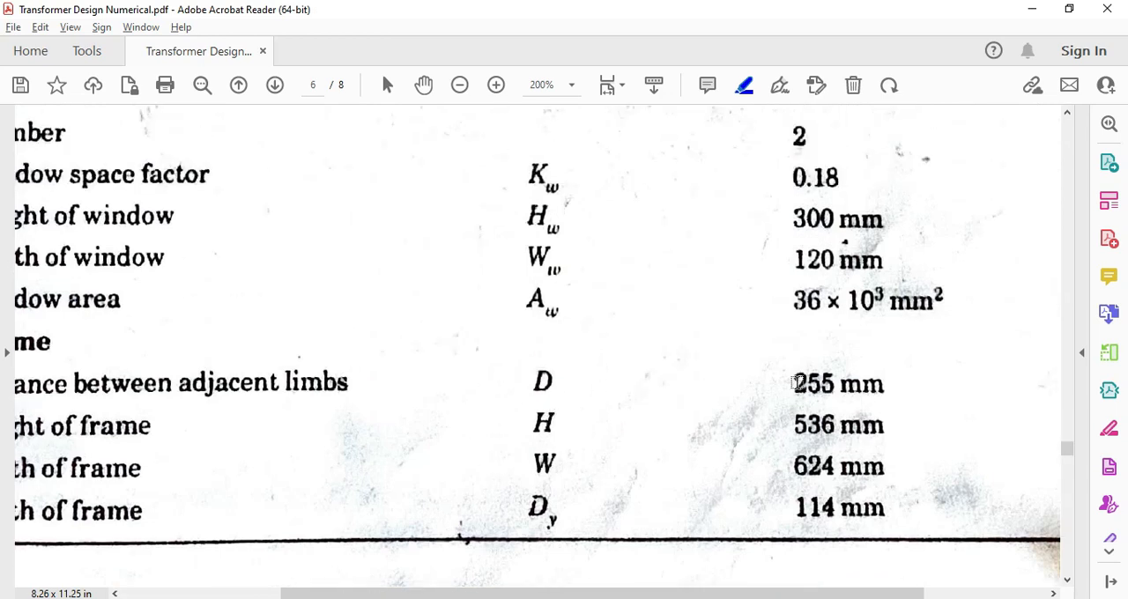
pyautogui.moveTo(793, 383); pyautogui.dragTo(881, 386)
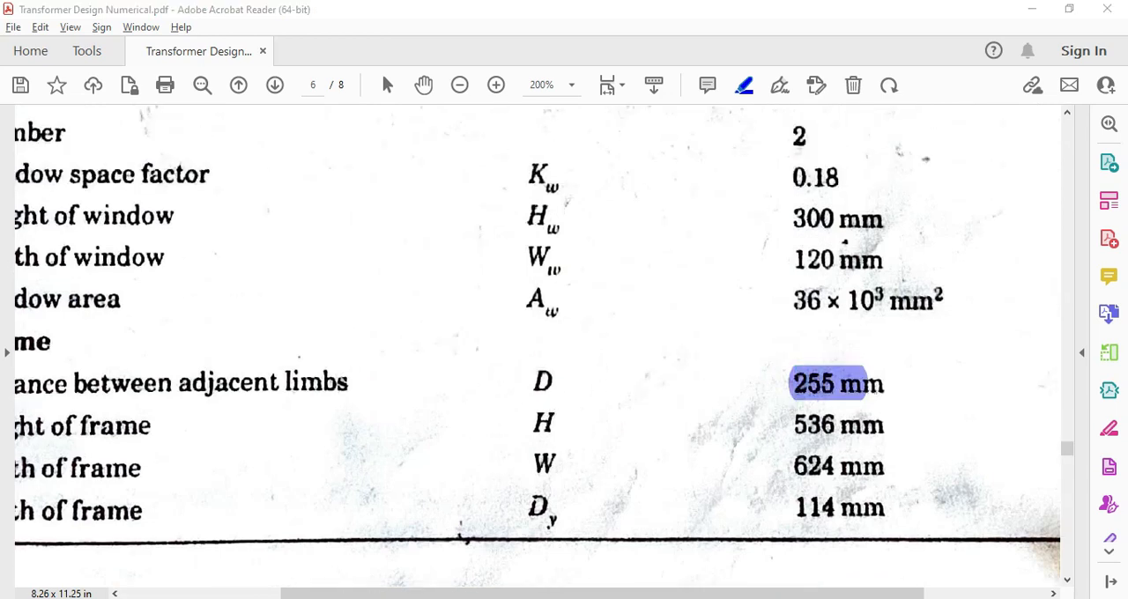
pyautogui.hotkey('alt', 'Tab')
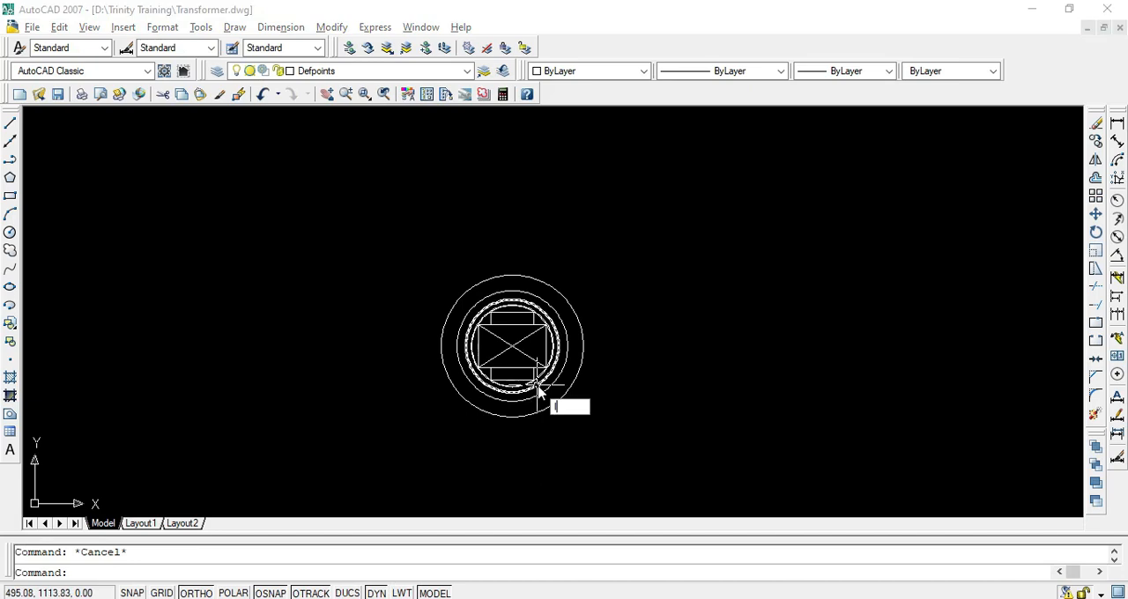
# Draw a 255 mm horizontal construction line leftwards from the limb's centre
pyautogui.write('L')
pyautogui.press('Return')
pyautogui.scroll(5, 516, 366)
pyautogui.click(569, 355)
pyautogui.scroll(-5, 529, 361)
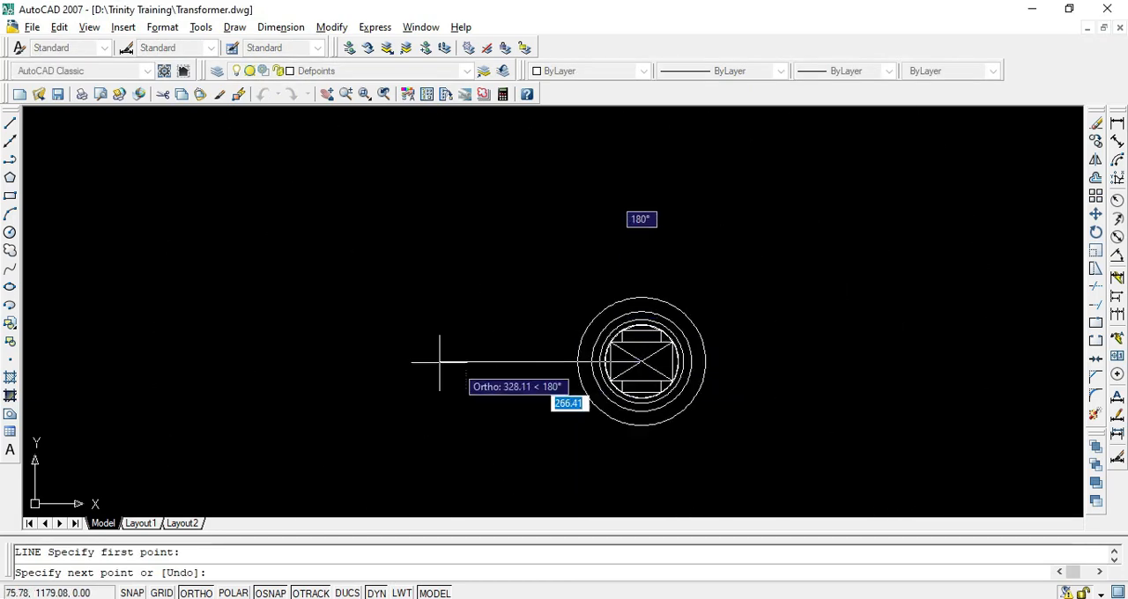
pyautogui.write('255')
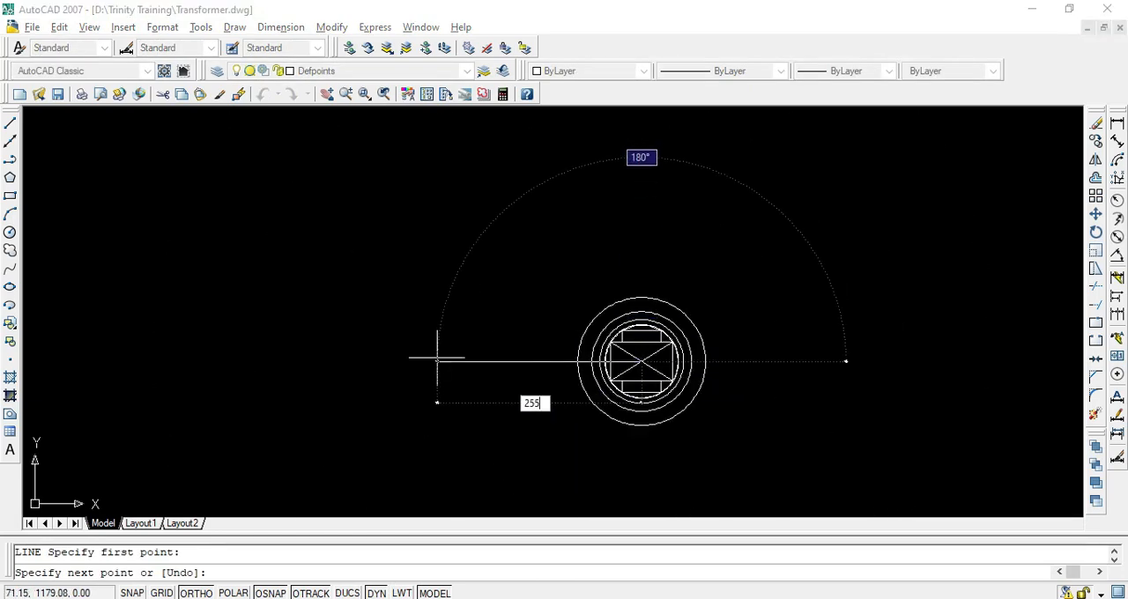
pyautogui.press('Return')
pyautogui.press('Return')
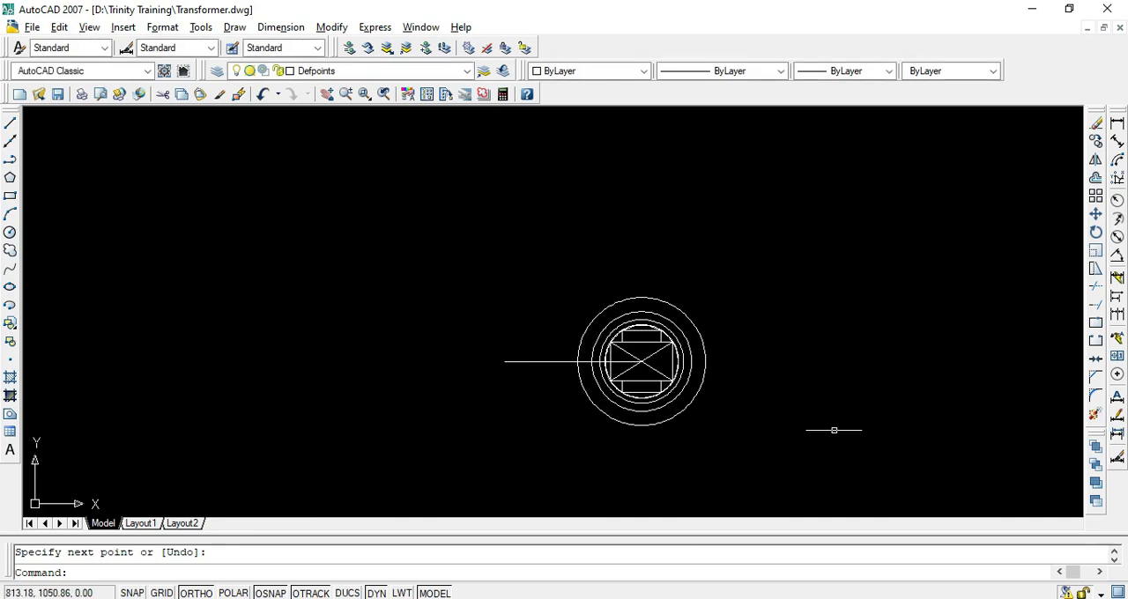
pyautogui.press('Escape')
# Copy the complete limb from its centre to the far end of the construction line, and delete that line
pyautogui.scroll(4, 617, 411)
pyautogui.scroll(-2, 605, 389)
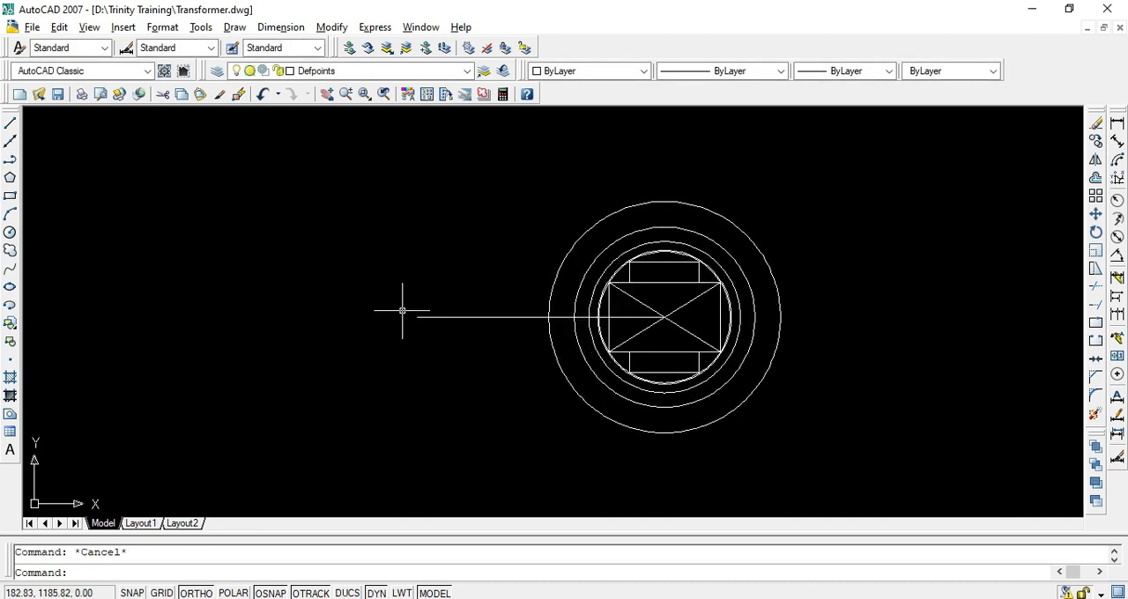
pyautogui.click(534, 166)
pyautogui.click(815, 471)
pyautogui.write('co')
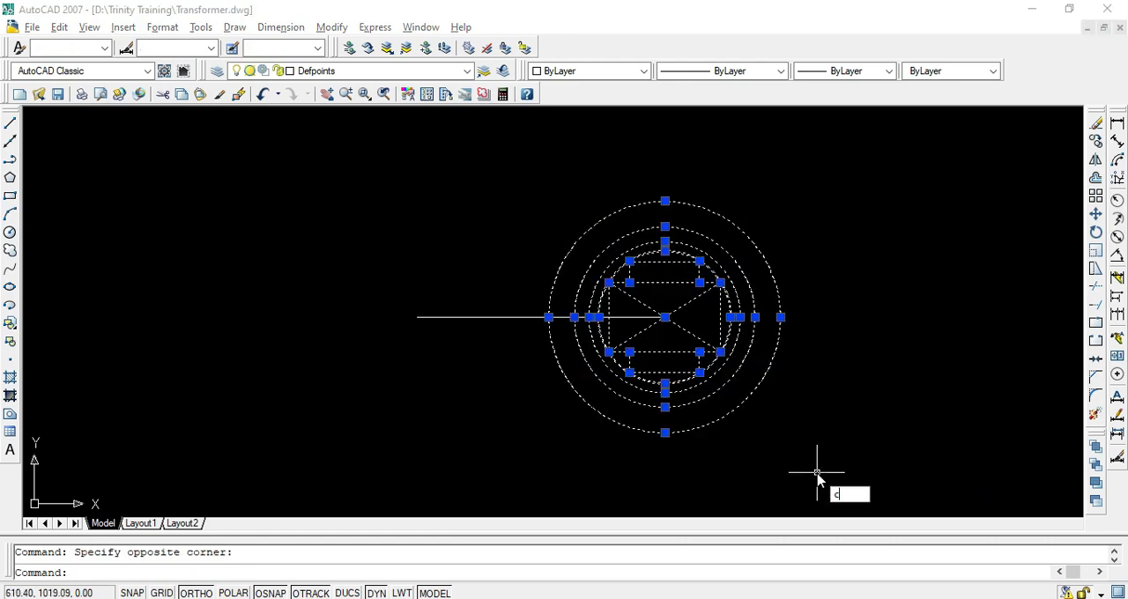
pyautogui.press('Return')
pyautogui.click(663, 317)
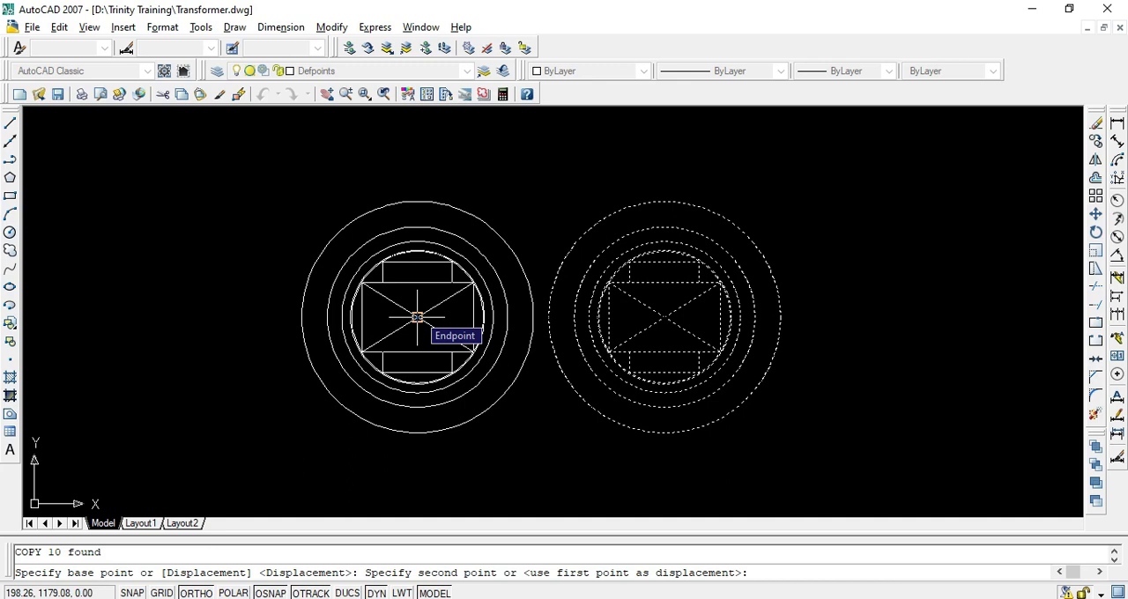
pyautogui.click(417, 317)
pyautogui.press('Return')
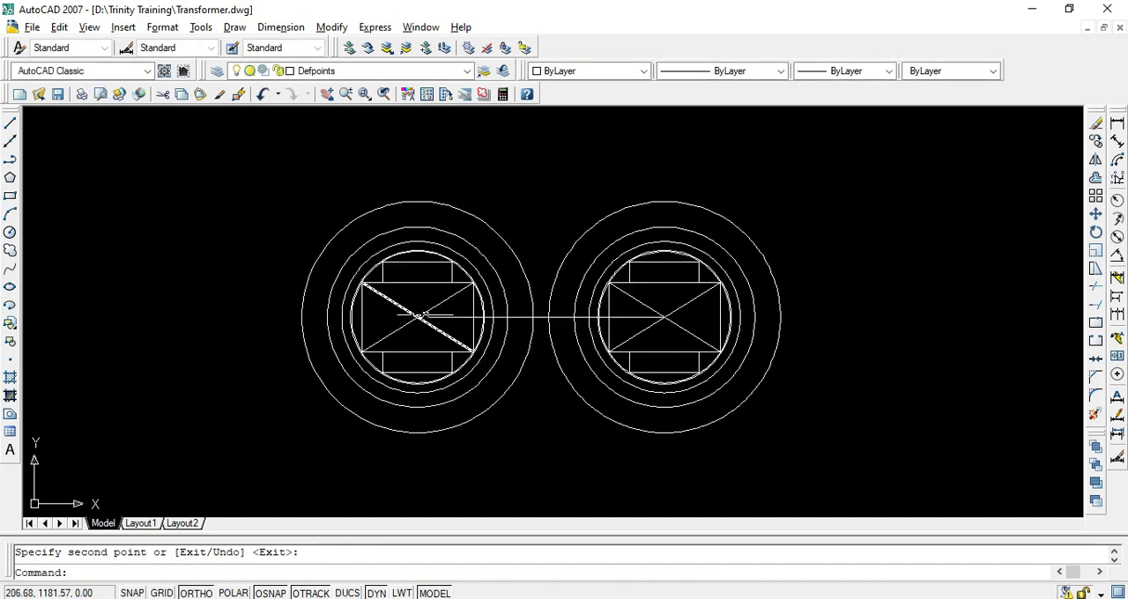
pyautogui.click(541, 317)
pyautogui.press('Escape')
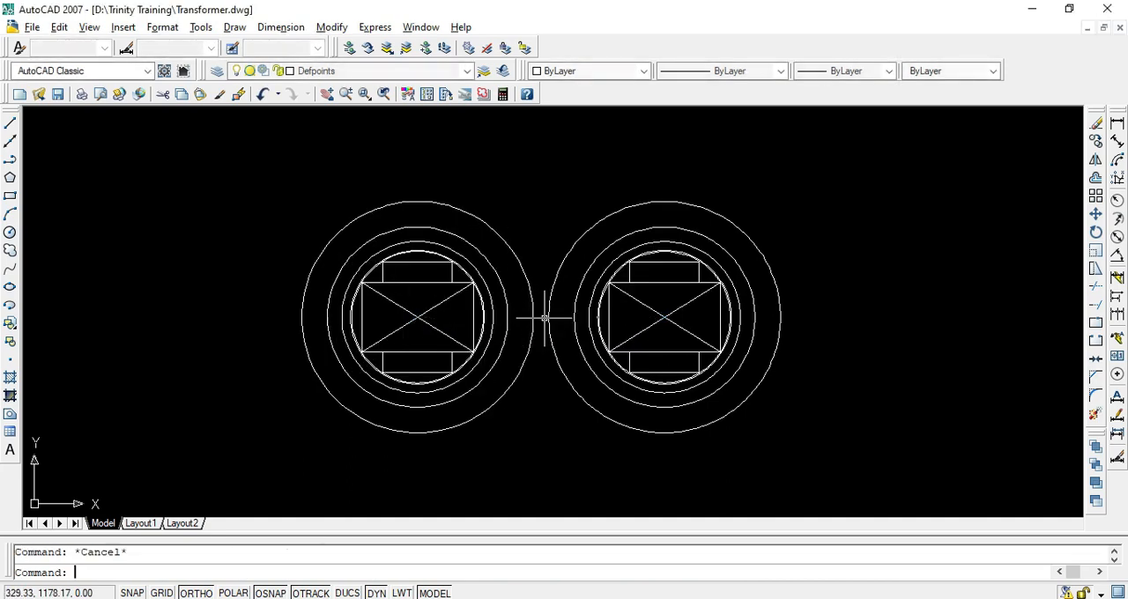
pyautogui.click(550, 187)
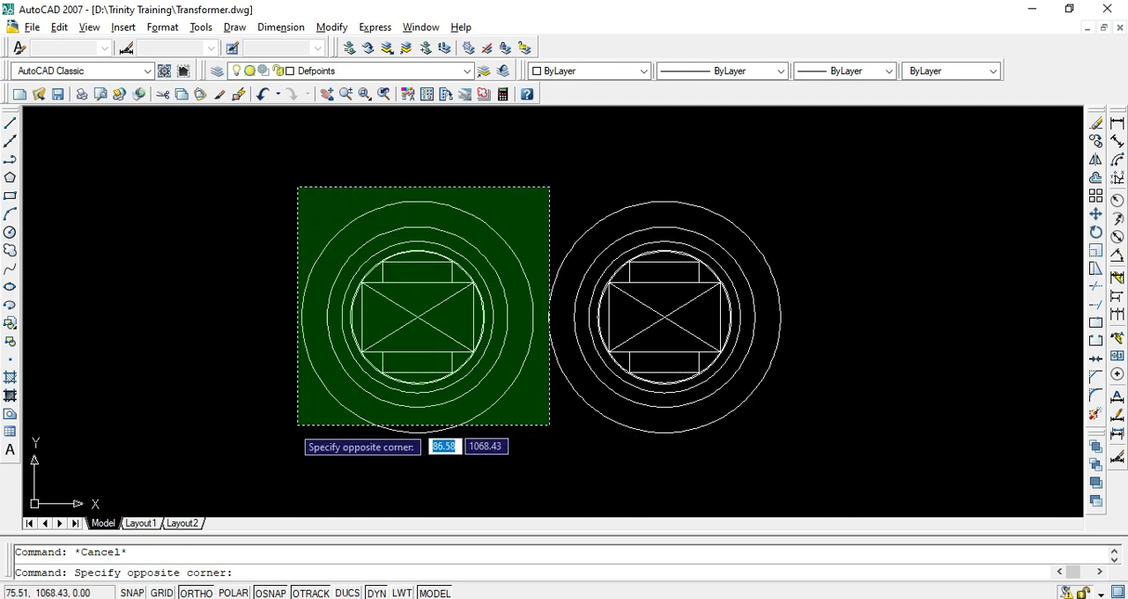
pyautogui.click(255, 433)
pyautogui.press('Escape')
# Copy the new limb 255 mm further left, using the two limb centres as base and second points, to make three limbs
pyautogui.click(280, 162)
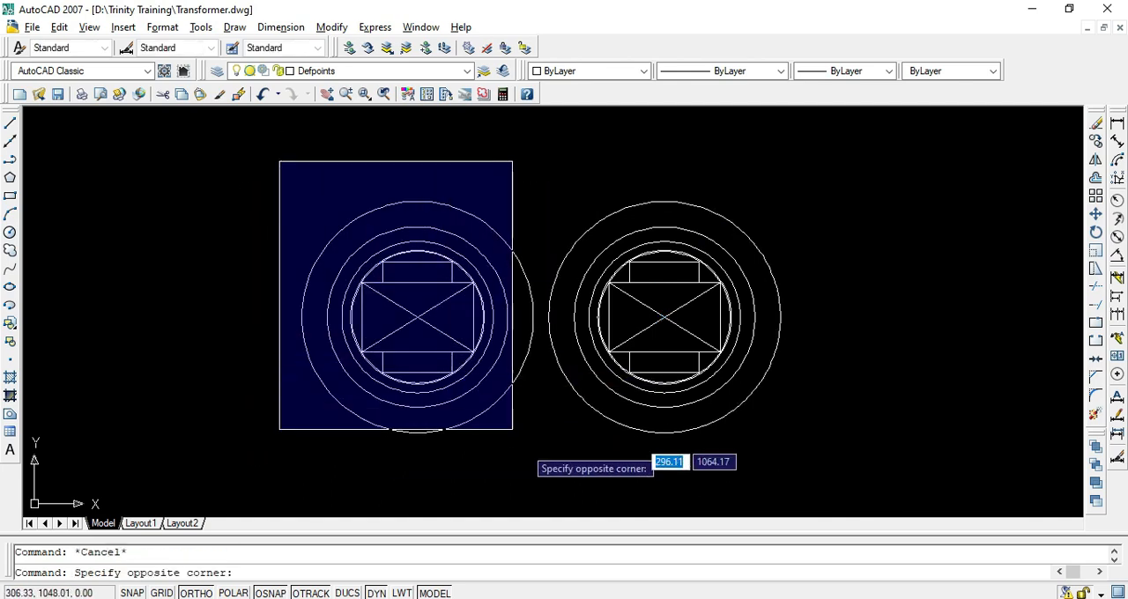
pyautogui.click(538, 481)
pyautogui.write('c')
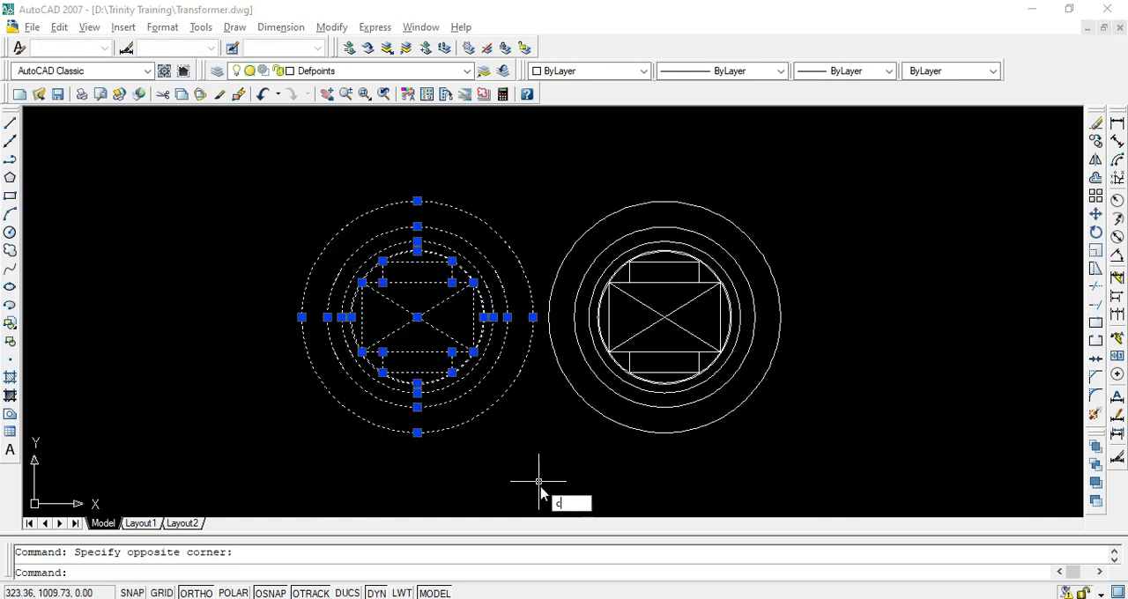
pyautogui.write('o')
pyautogui.press('Return')
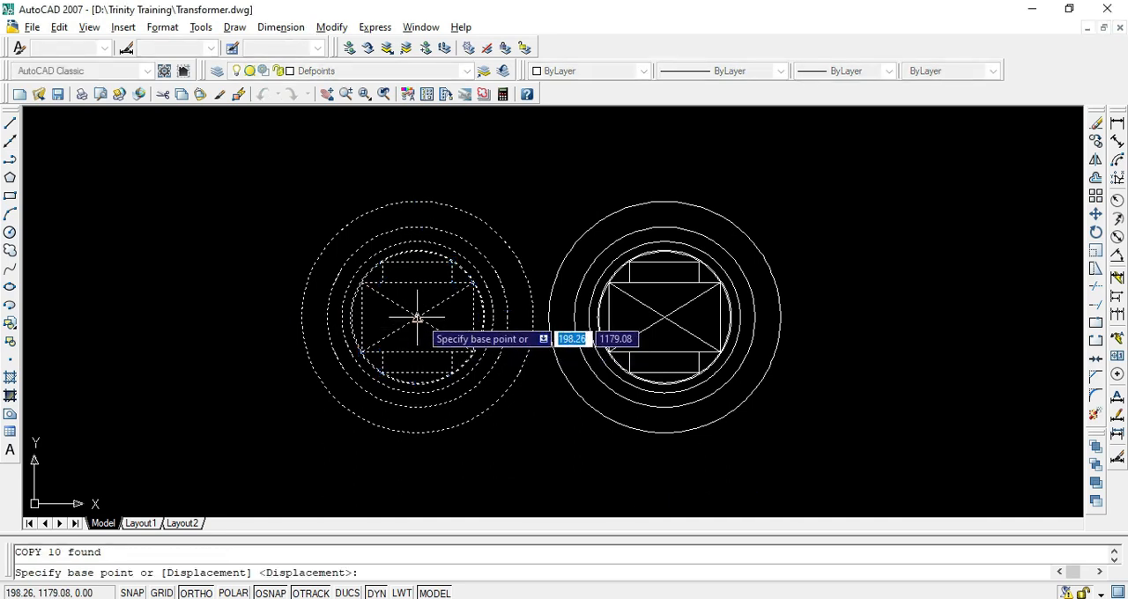
pyautogui.click(665, 317)
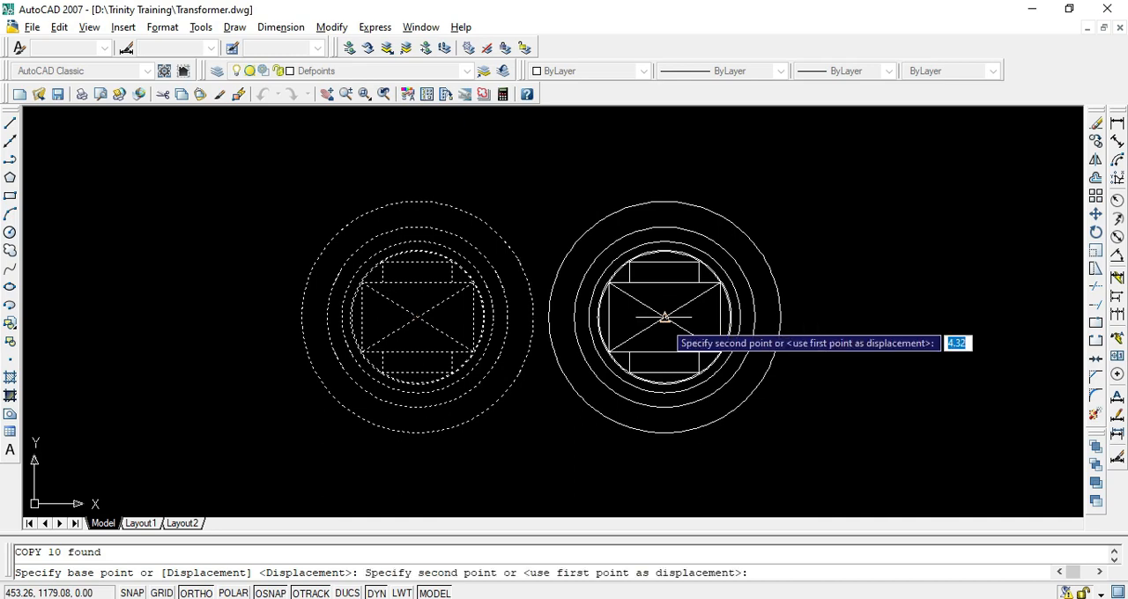
pyautogui.click(417, 318)
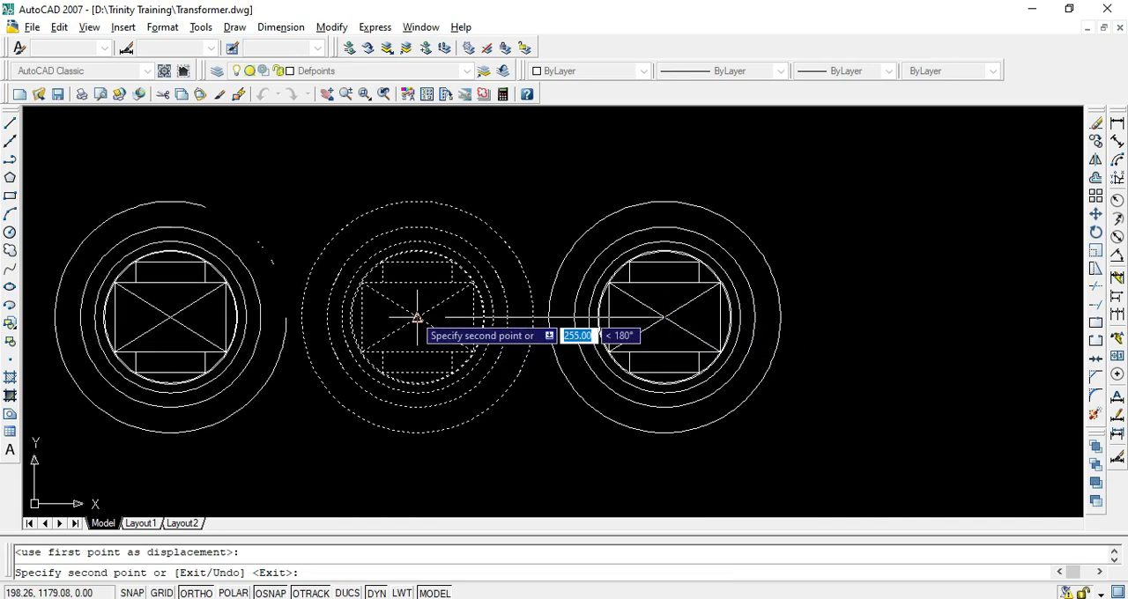
pyautogui.press('Return')
pyautogui.scroll(-4, 529, 348)
pyautogui.scroll(3, 342, 342)
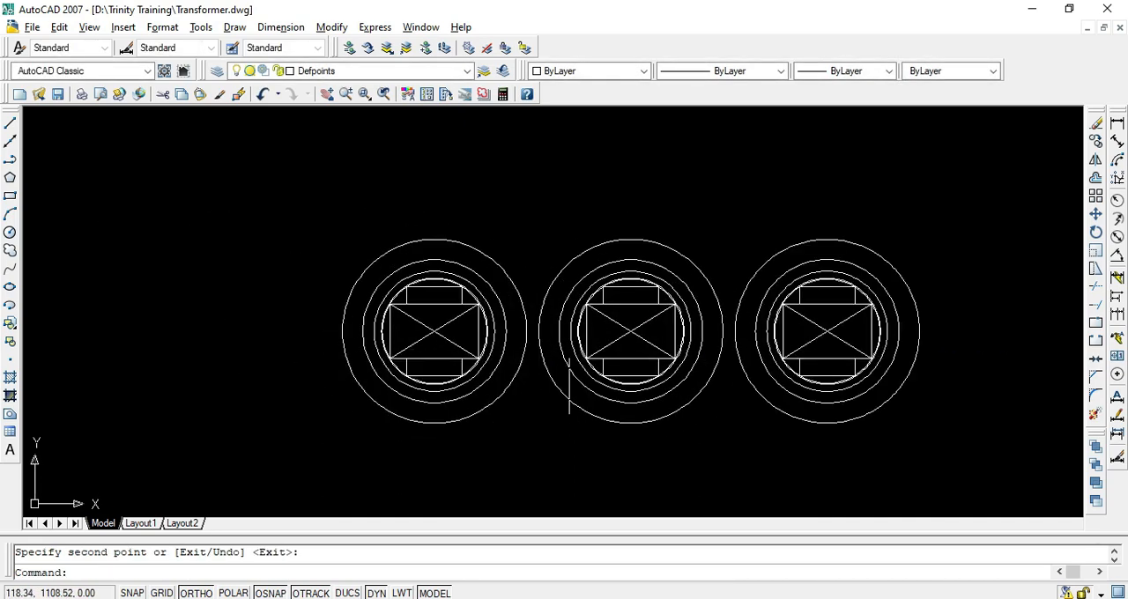
pyautogui.moveTo(570, 396); pyautogui.dragTo(462, 380, button='middle')
# Examine the plan view and front elevation on the PDF's page 7, and return to AutoCAD
pyautogui.hotkey('alt', 'Tab')
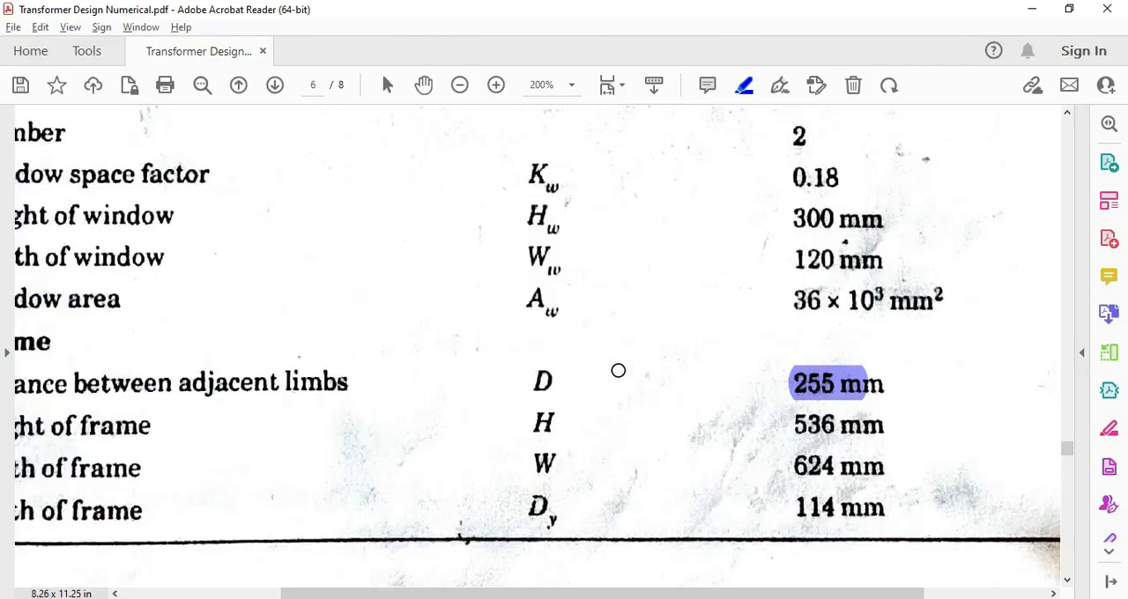
pyautogui.scroll(-3, 625, 372)
pyautogui.keyDown('ctrl'); pyautogui.scroll(-2, 649, 370); pyautogui.keyUp('ctrl')
pyautogui.scroll(-10, 651, 369)
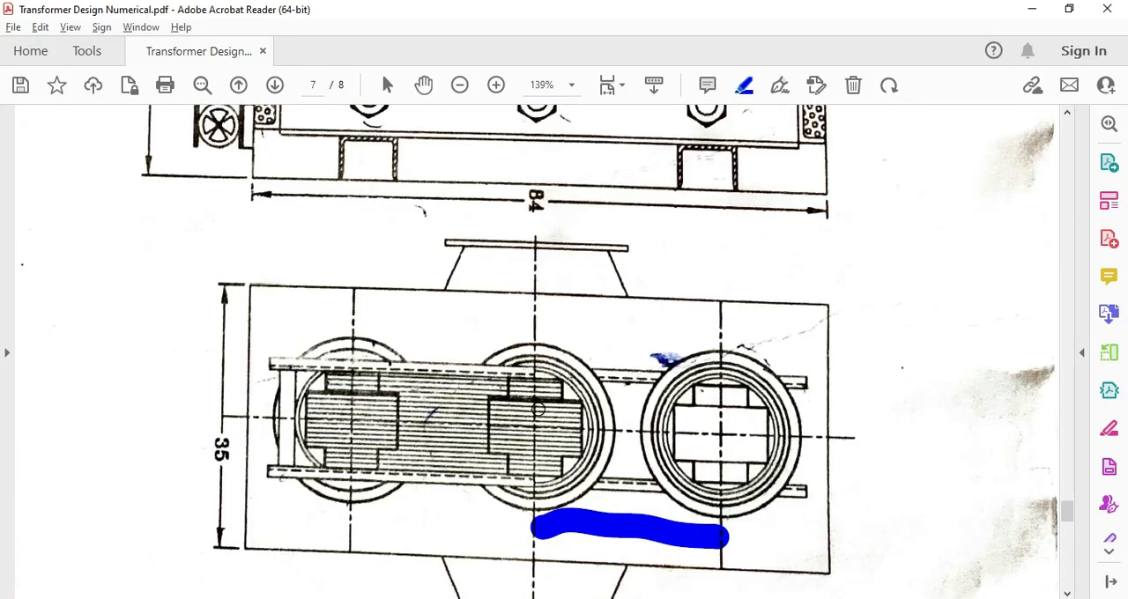
pyautogui.scroll(8, 528, 430)
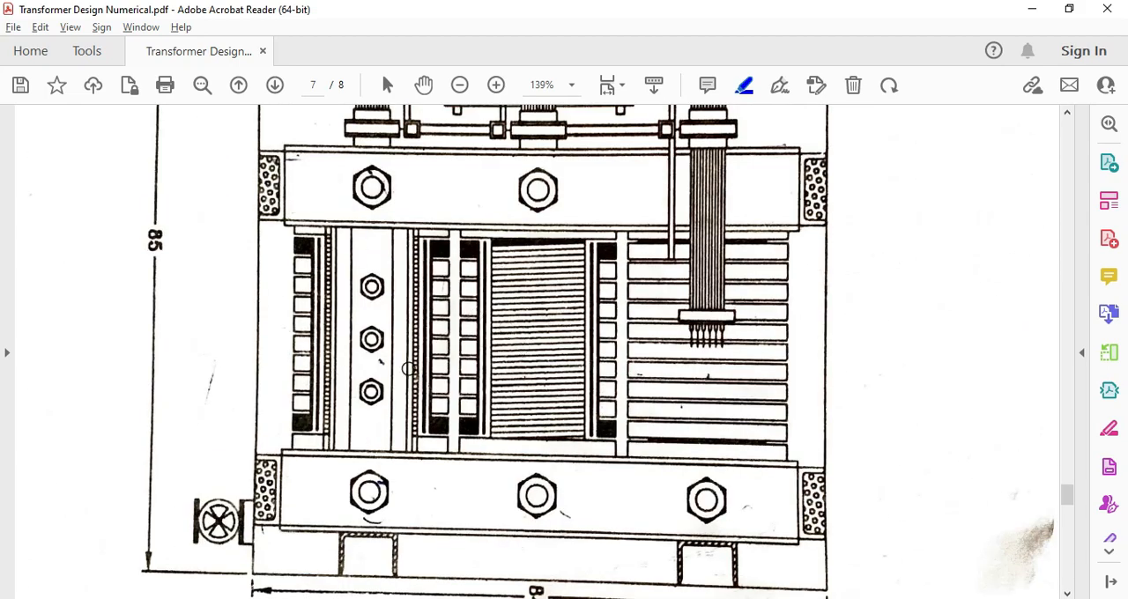
pyautogui.hotkey('alt', 'Tab')
pyautogui.press('Escape')
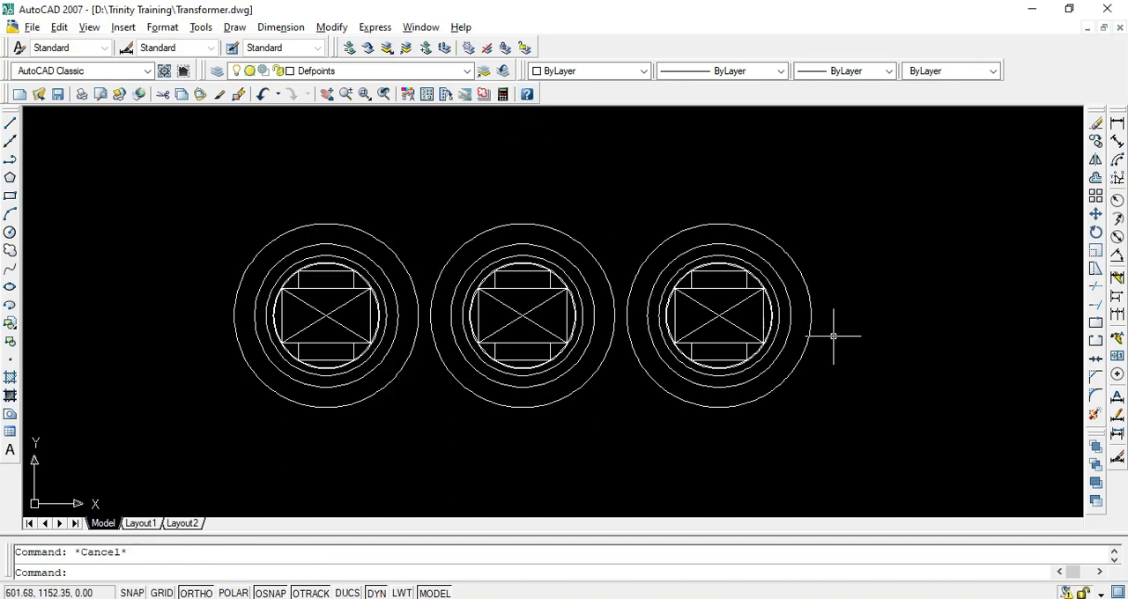
# Inspect the Projection layer in the layer properties
pyautogui.scroll(4, 833, 336)
pyautogui.scroll(-5, 763, 308)
pyautogui.scroll(6, 767, 246)
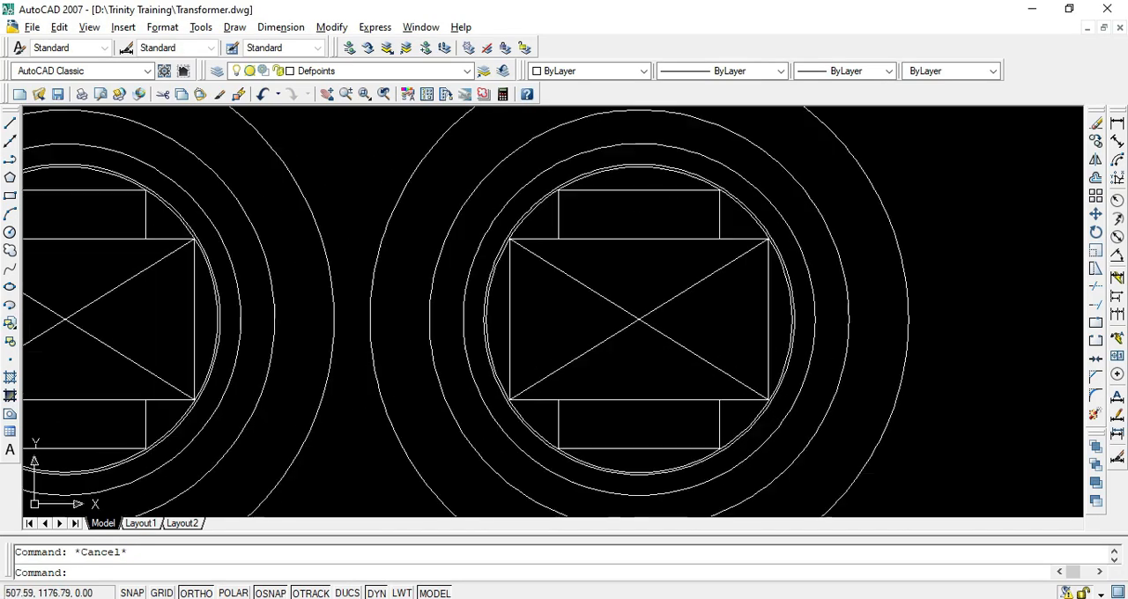
pyautogui.scroll(-5, 778, 333)
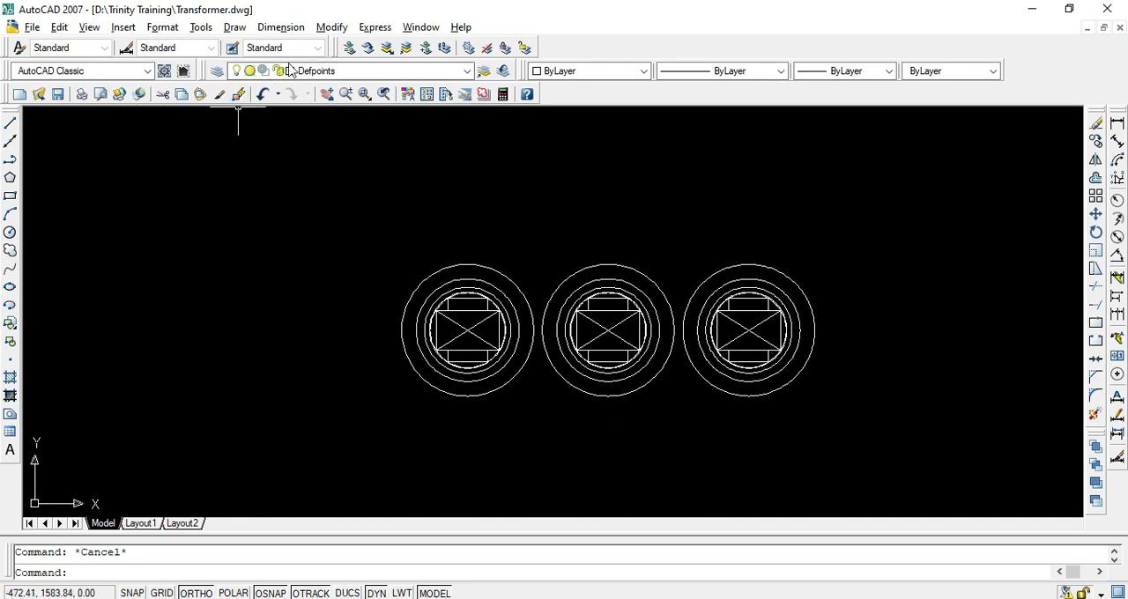
pyautogui.click(218, 73)
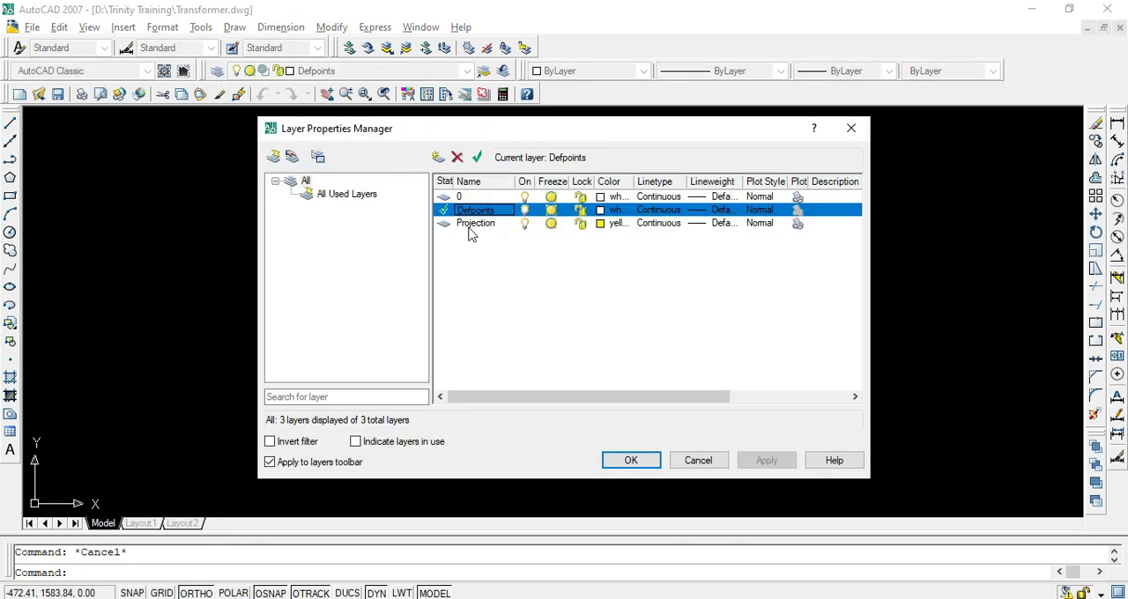
pyautogui.click(476, 223)
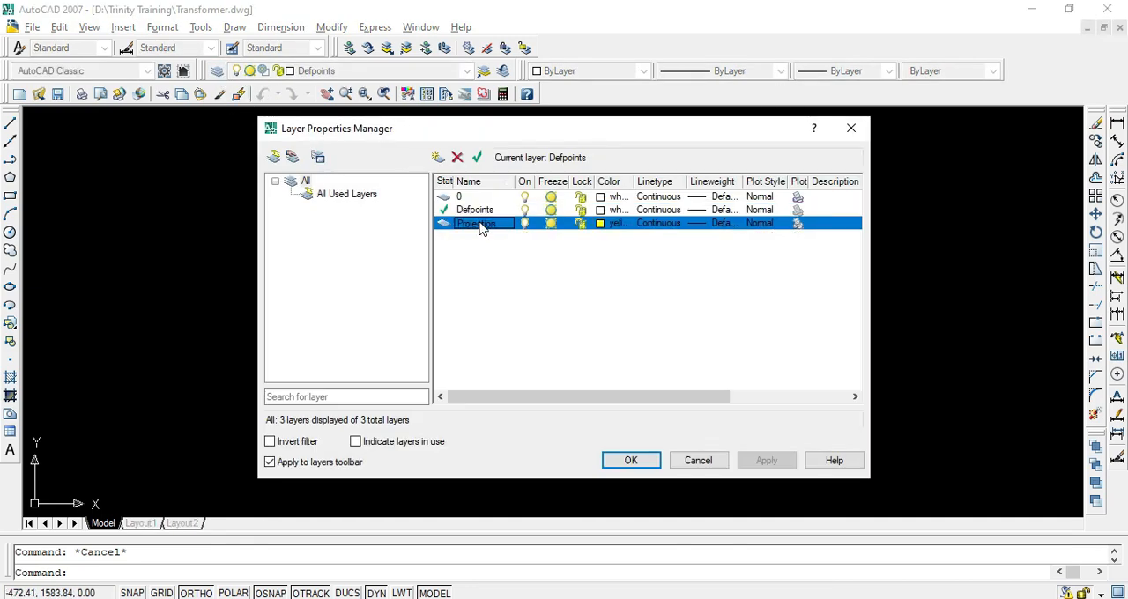
pyautogui.click(627, 463)
# Draw a vertical line about 3500 mm long upwards from the midpoint of the right-hand core rectangle's right side
pyautogui.write('l')
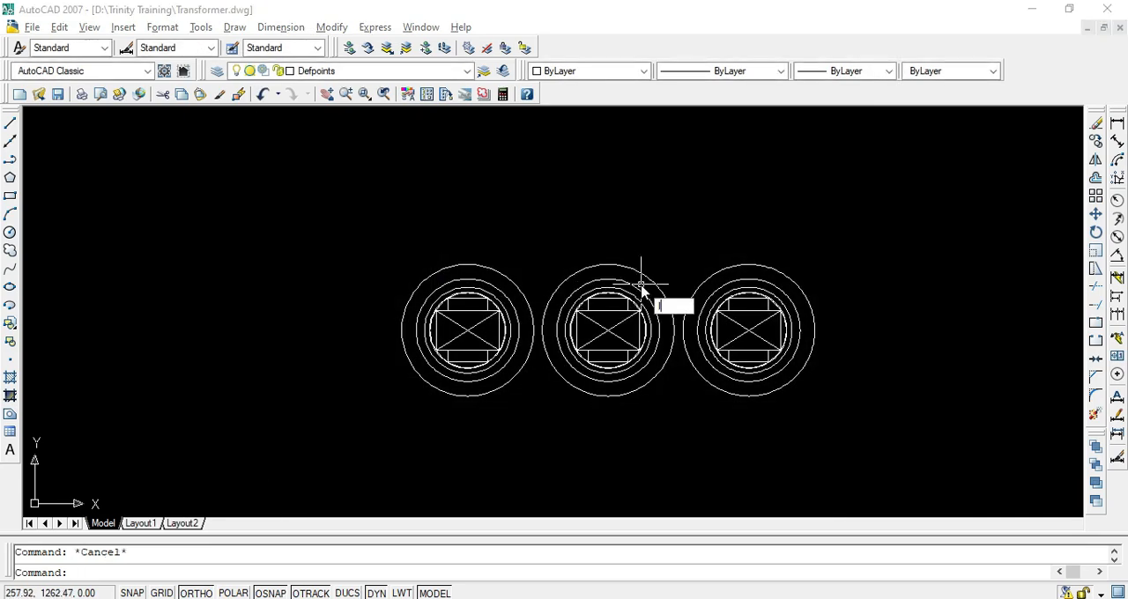
pyautogui.press('Return')
pyautogui.scroll(6, 769, 361)
pyautogui.click(720, 238)
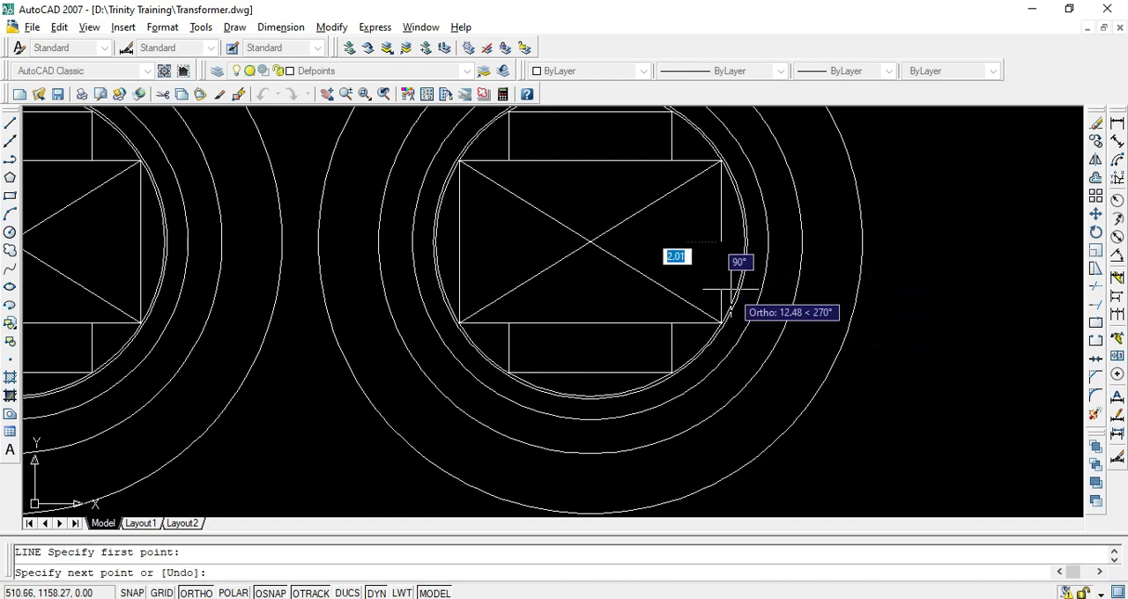
pyautogui.scroll(-12, 723, 264)
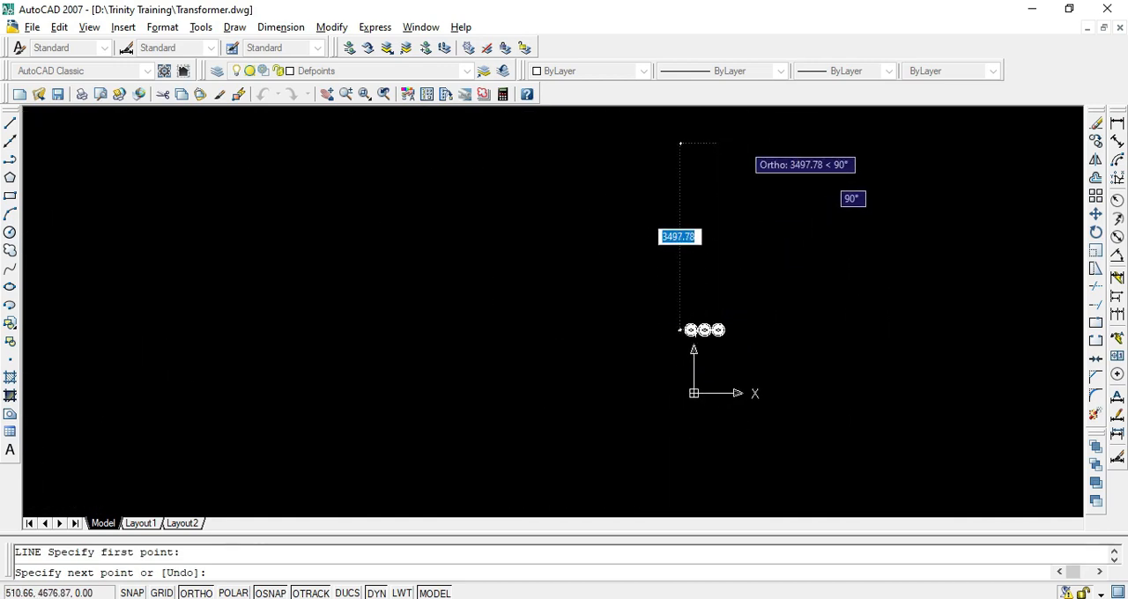
pyautogui.click(680, 139)
pyautogui.press('Return')
pyautogui.scroll(8, 715, 335)
pyautogui.moveTo(516, 224); pyautogui.dragTo(565, 308, button='middle')
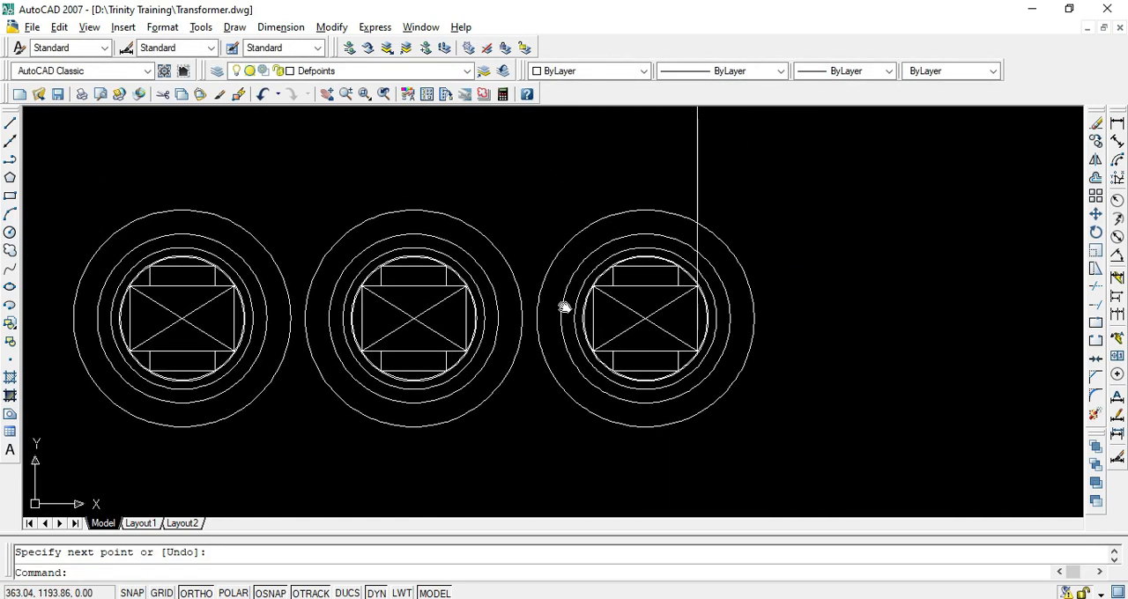
# Move the vertical line to the Projection layer and make Projection the current layer
pyautogui.moveTo(714, 145); pyautogui.dragTo(674, 181)
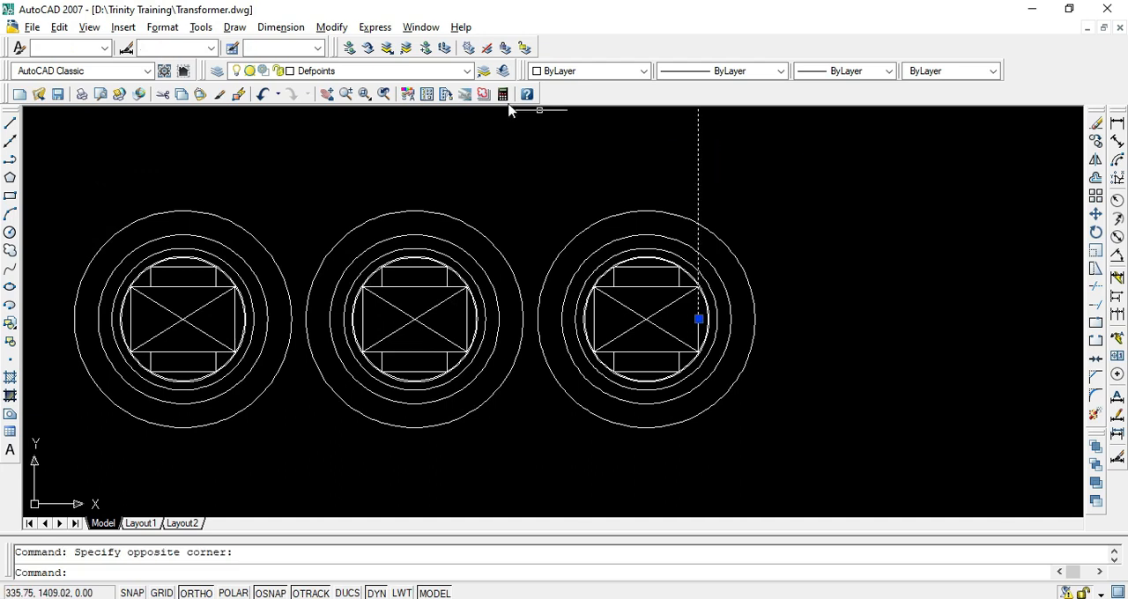
pyautogui.click(465, 71)
pyautogui.click(396, 115)
pyautogui.press('Escape')
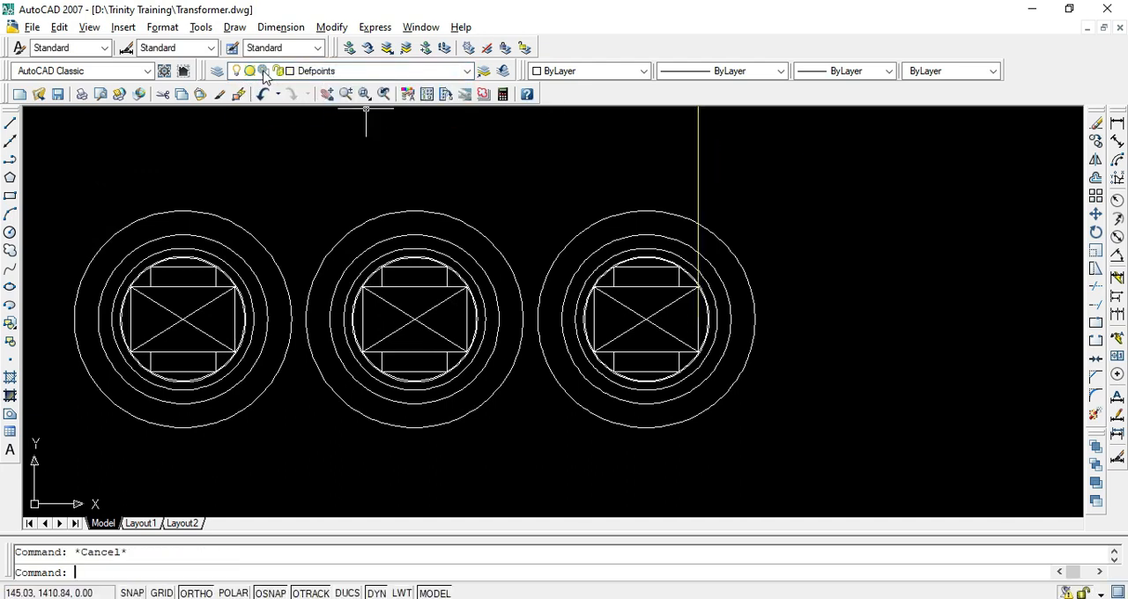
pyautogui.click(294, 74)
pyautogui.click(315, 115)
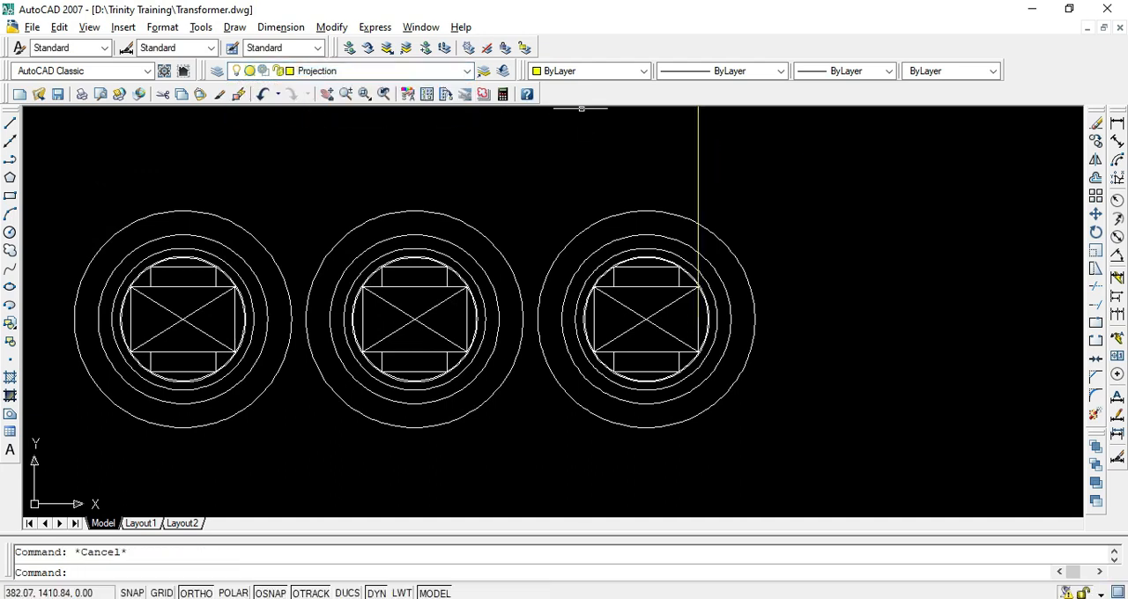
# Copy the vertical projection line to both vertical sides of the remaining core rectangles on all three limbs
pyautogui.moveTo(710, 177); pyautogui.dragTo(641, 173)
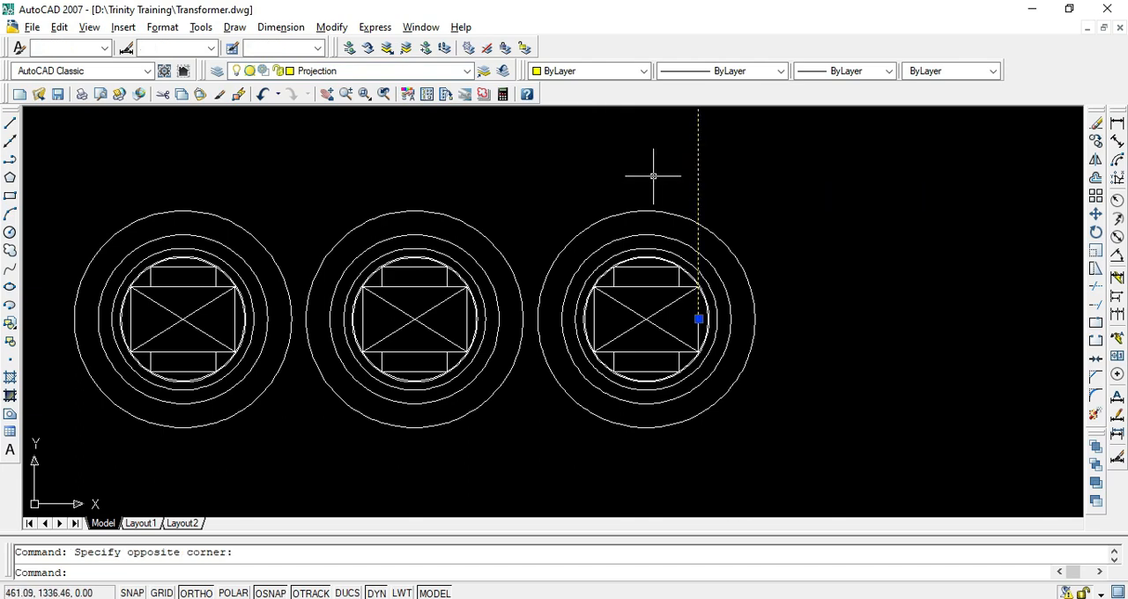
pyautogui.write('co')
pyautogui.press('Return')
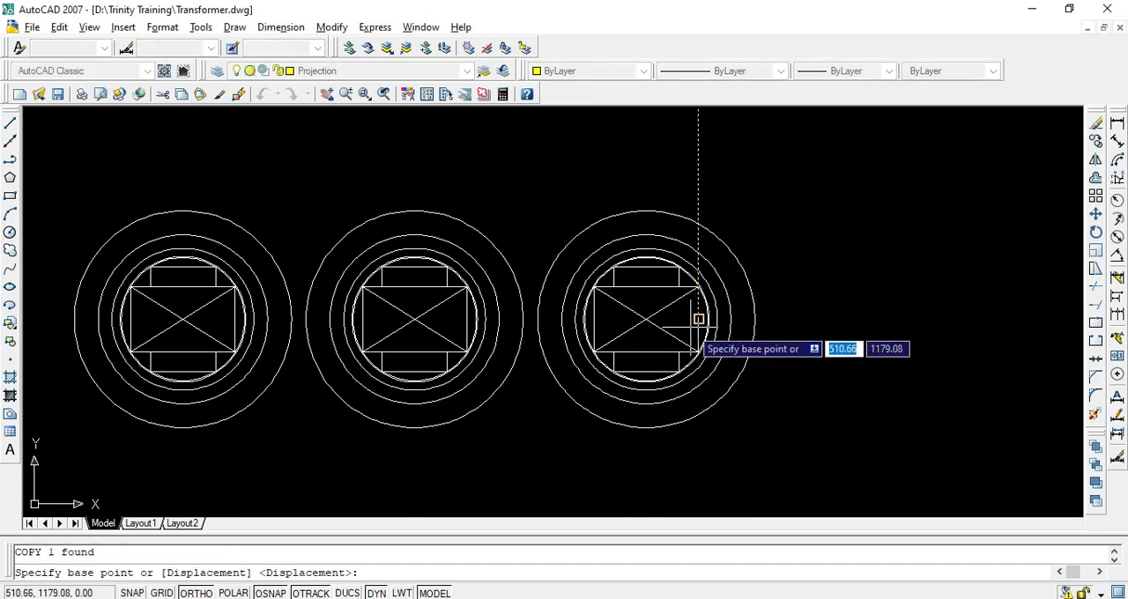
pyautogui.scroll(5, 700, 317)
pyautogui.click(724, 307)
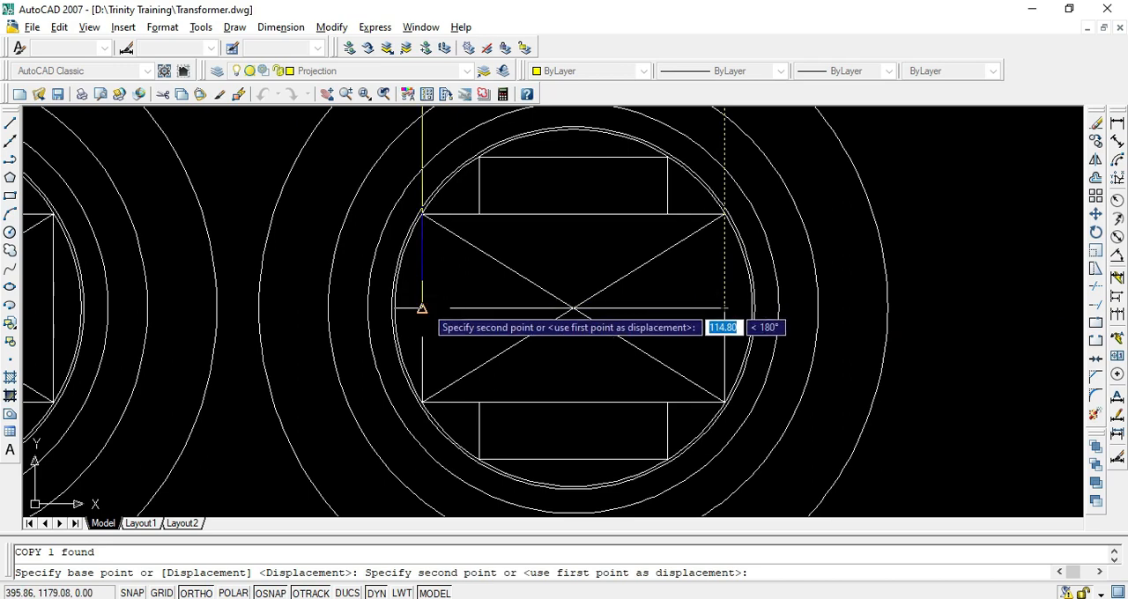
pyautogui.click(418, 306)
pyautogui.scroll(-5, 418, 305)
pyautogui.scroll(5, 400, 315)
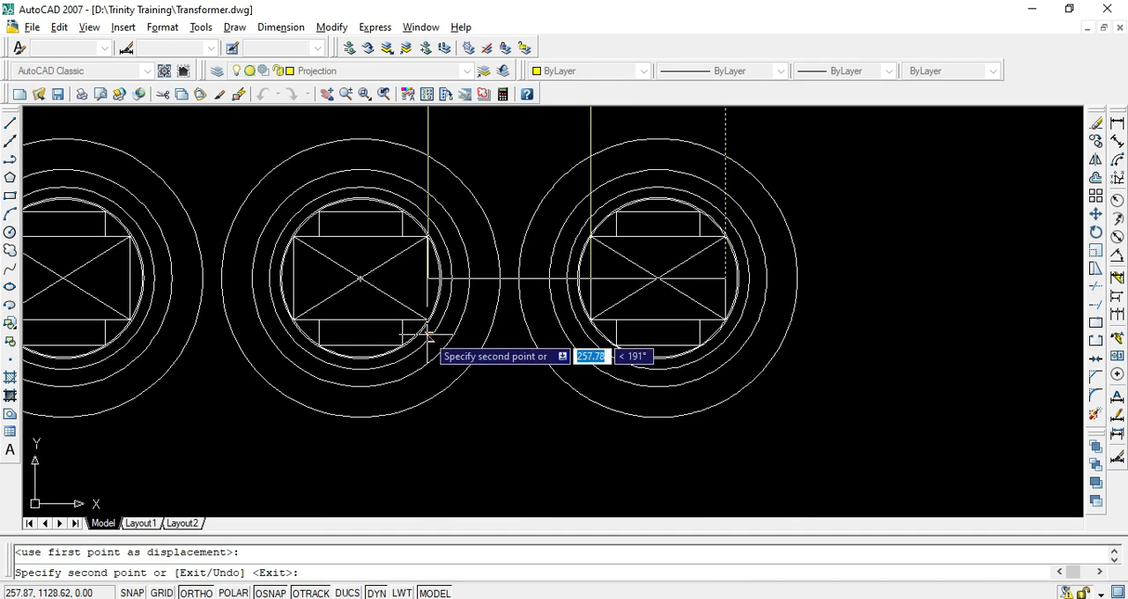
pyautogui.click(428, 281)
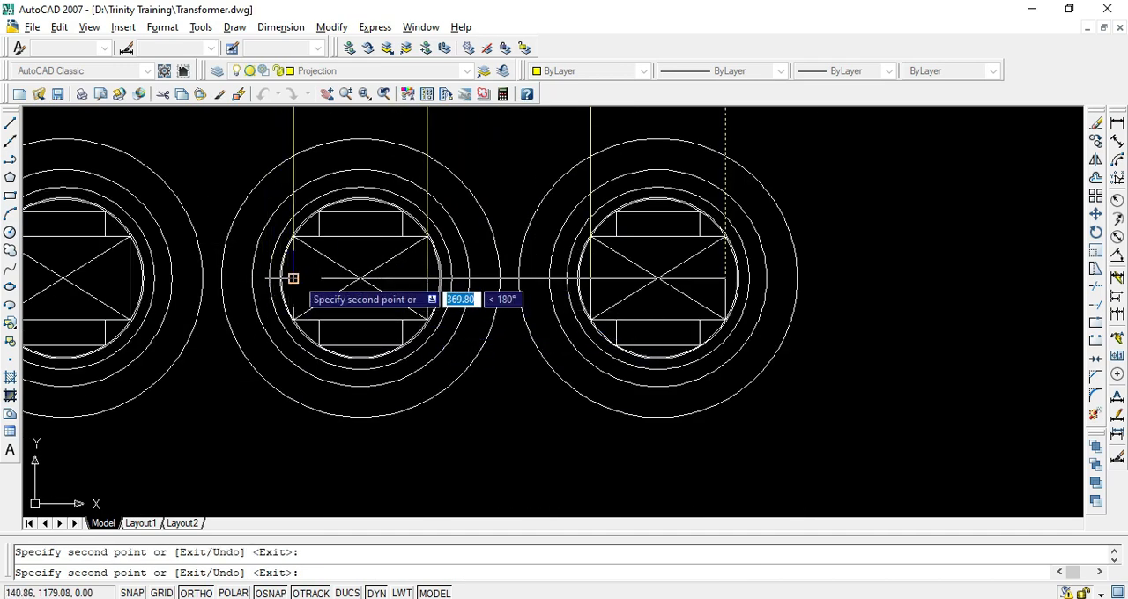
pyautogui.scroll(-5, 293, 278)
pyautogui.scroll(5, 264, 284)
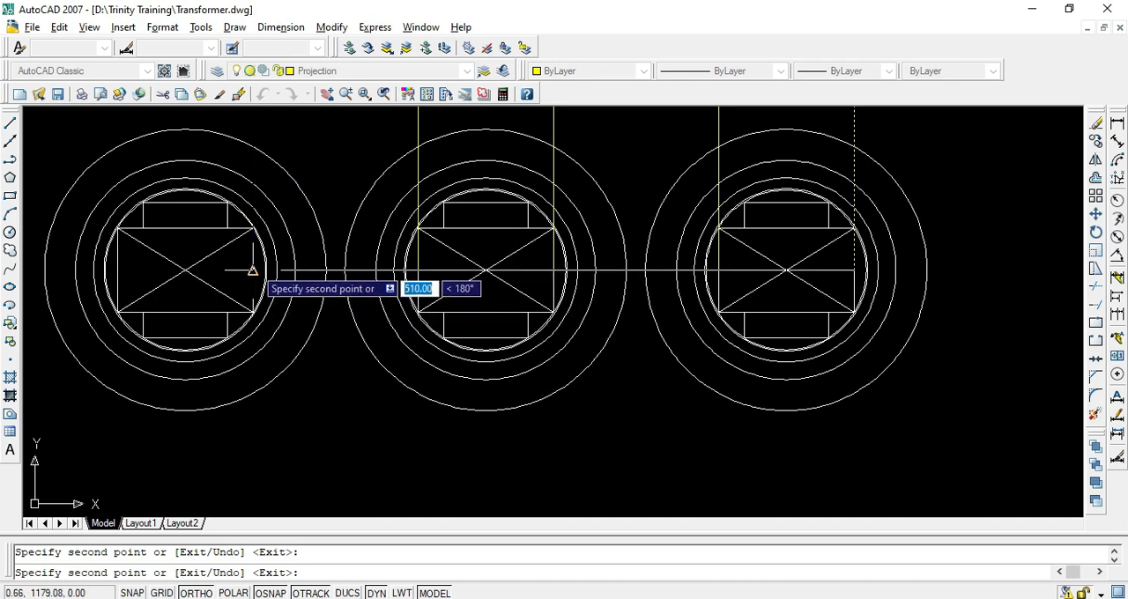
pyautogui.press('Escape')
pyautogui.scroll(-8, 418, 278)
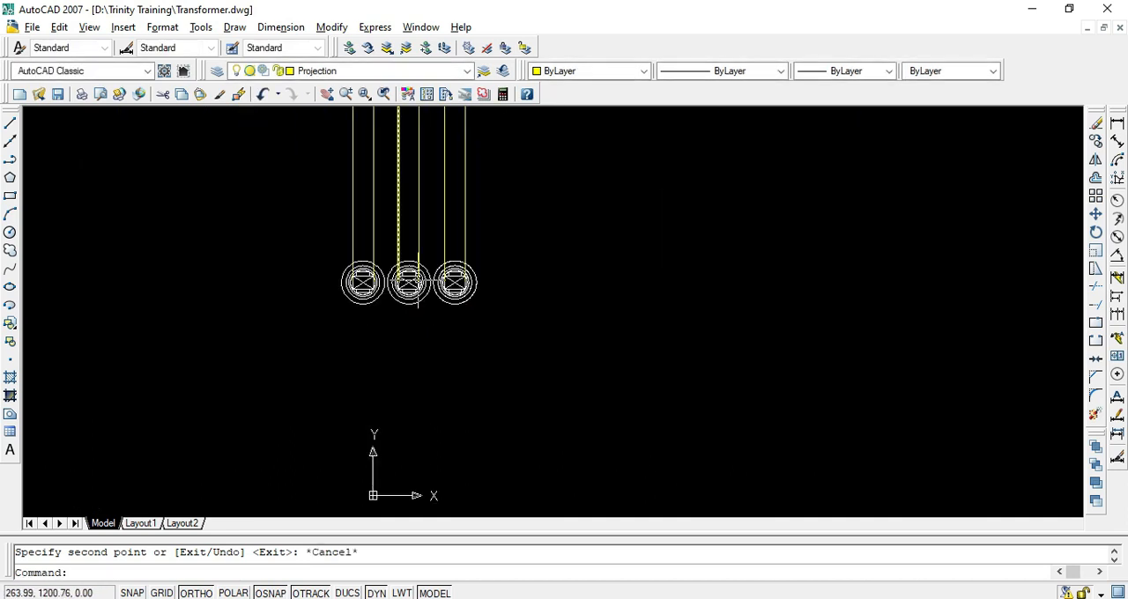
pyautogui.scroll(8, 417, 282)
pyautogui.press('Escape')
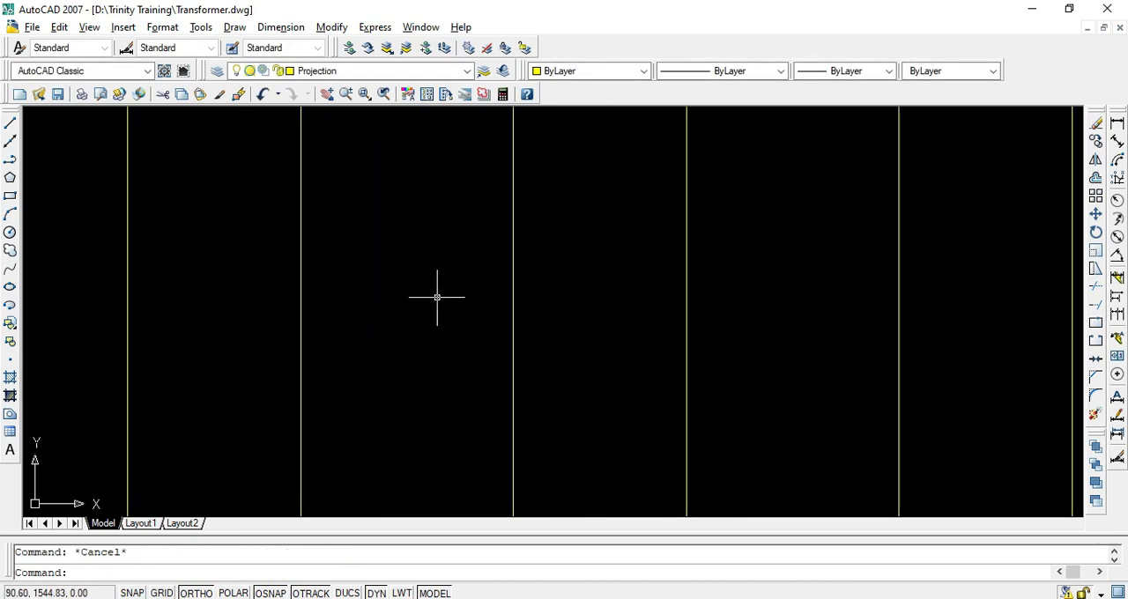
# Make Defpoints the current layer and draw a horizontal line above the plan from the leftmost to the rightmost projection line
pyautogui.click(265, 74)
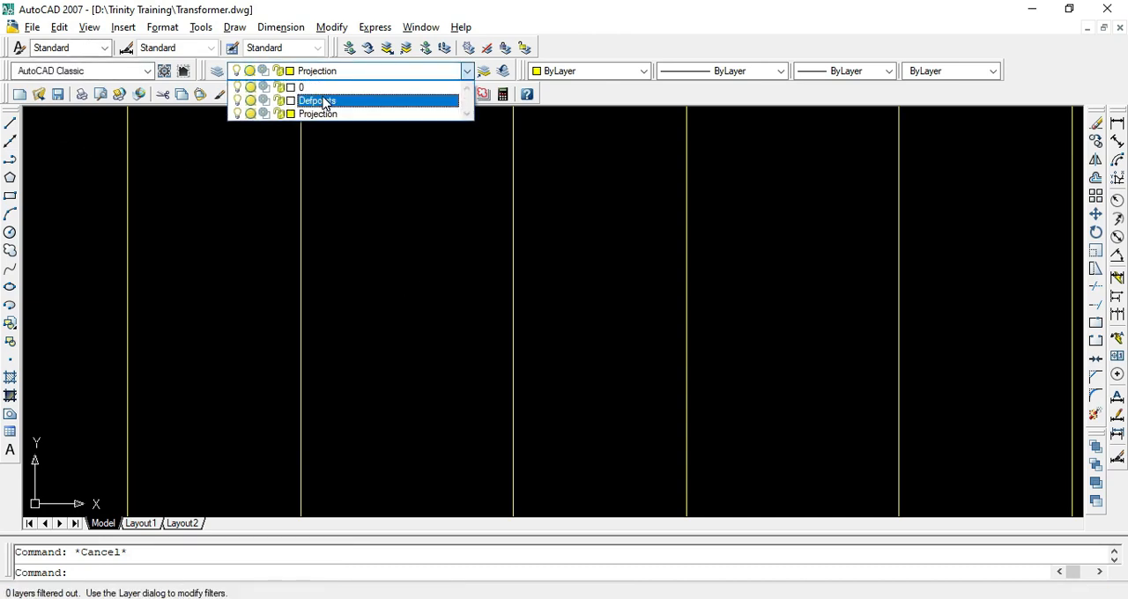
pyautogui.click(325, 101)
pyautogui.scroll(-8, 225, 276)
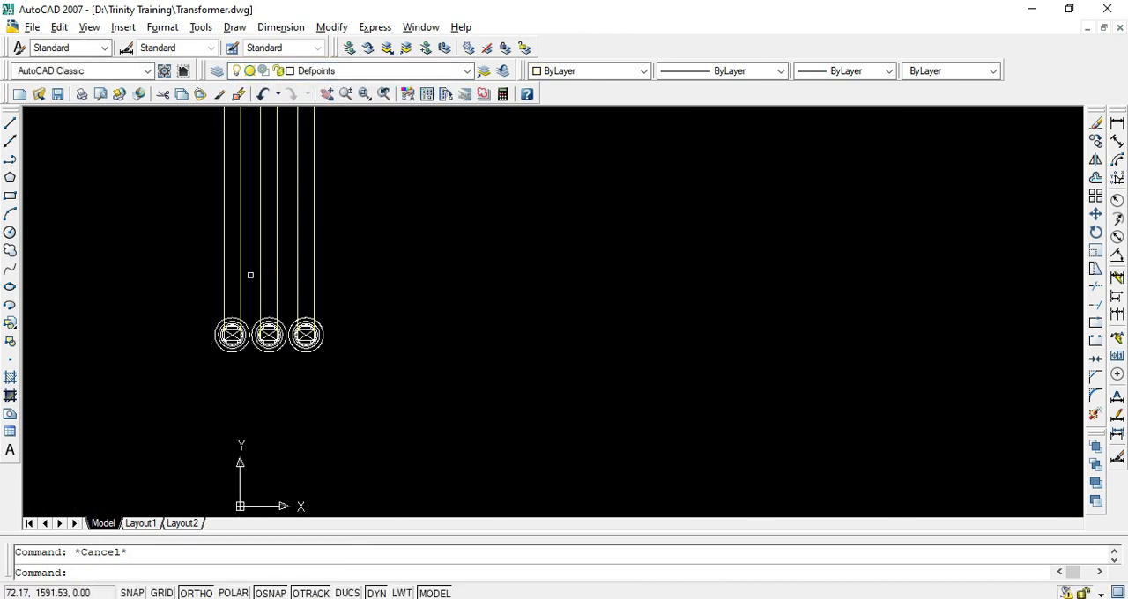
pyautogui.scroll(5, 217, 255)
pyautogui.write('l')
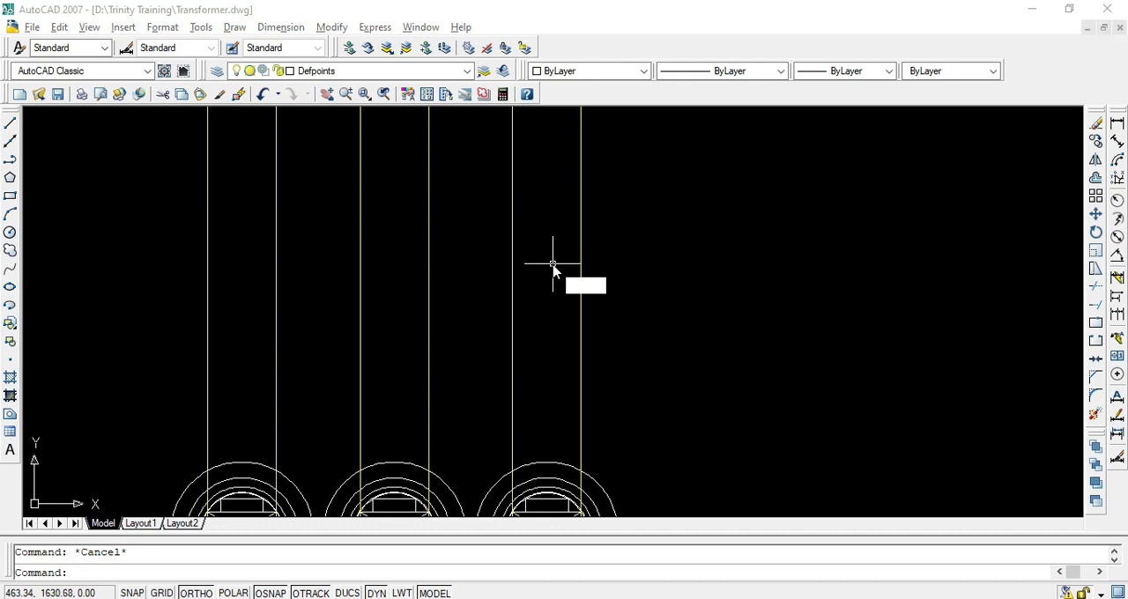
pyautogui.press('Return')
pyautogui.click(202, 242)
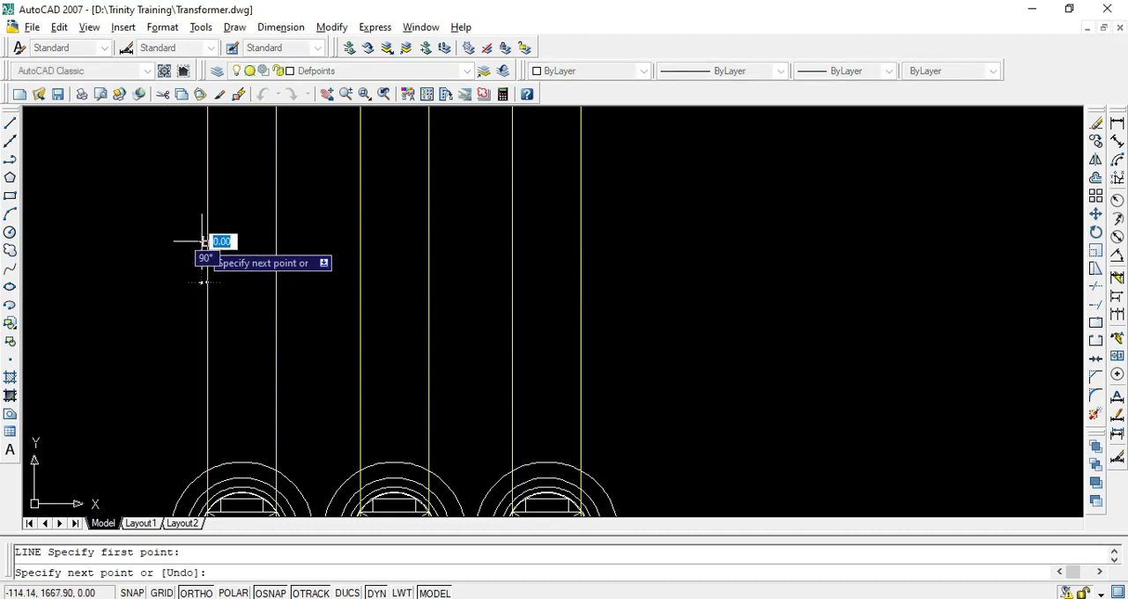
pyautogui.click(579, 240)
pyautogui.press('Return')
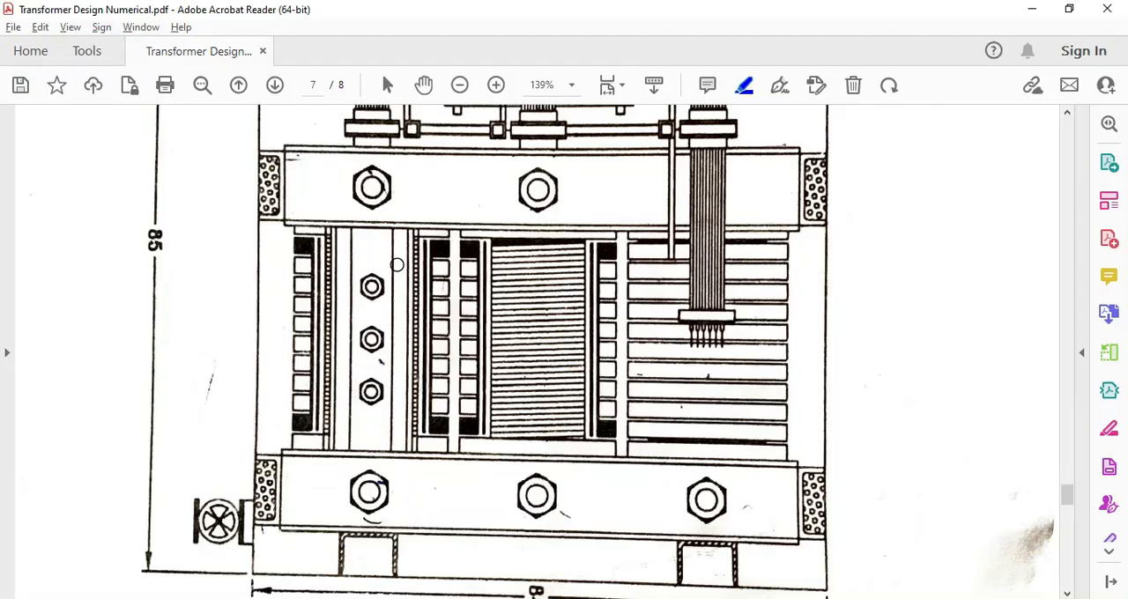
# Switch to the PDF, highlight the Width of frame entry and its 624 mm value on page 6, and return to AutoCAD
pyautogui.scroll(-10, 517, 274)
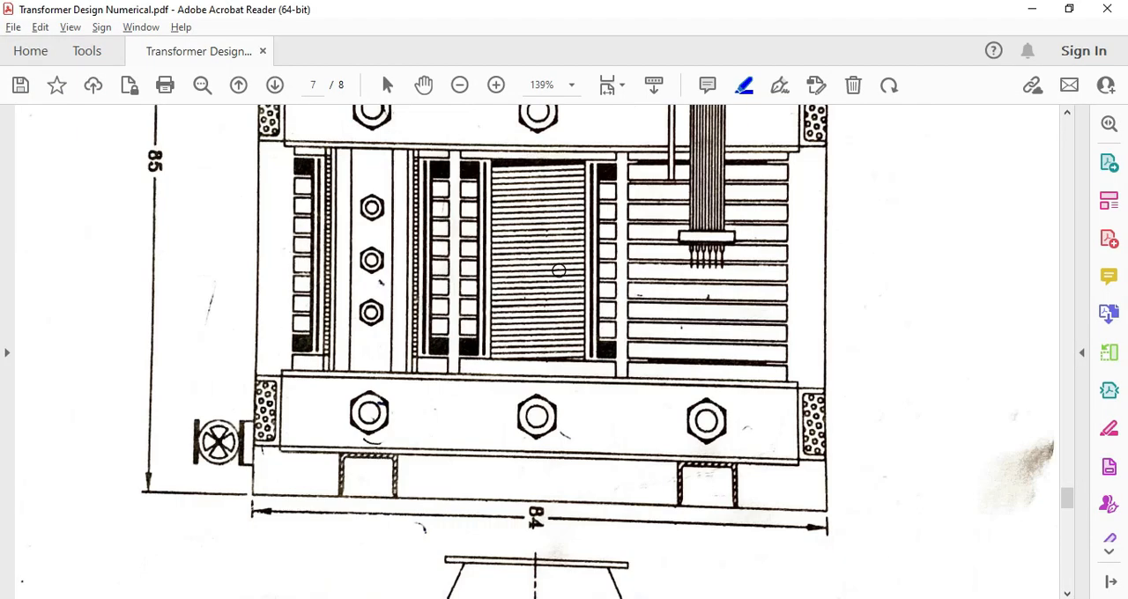
pyautogui.scroll(5, 516, 274)
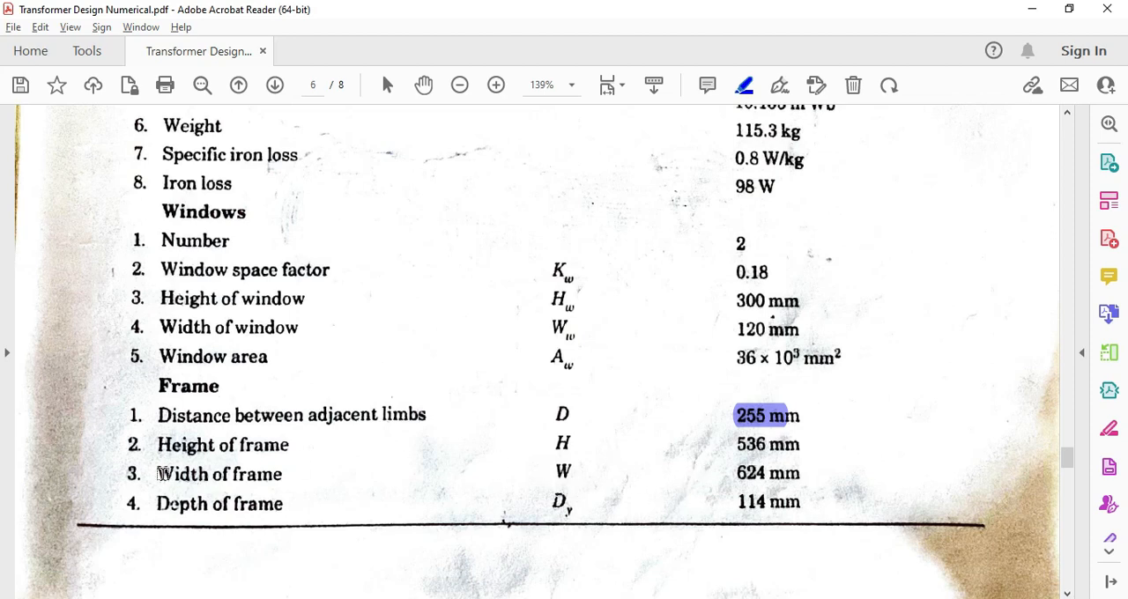
pyautogui.moveTo(159, 474); pyautogui.dragTo(281, 474)
pyautogui.click(1107, 9)
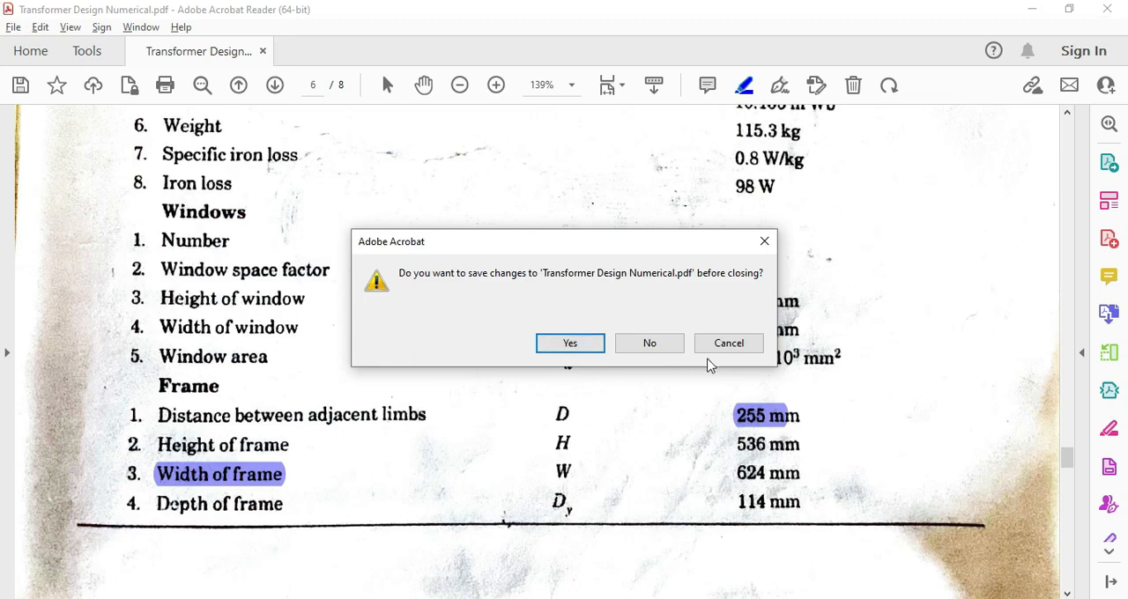
pyautogui.click(729, 343)
pyautogui.moveTo(553, 472); pyautogui.dragTo(747, 487)
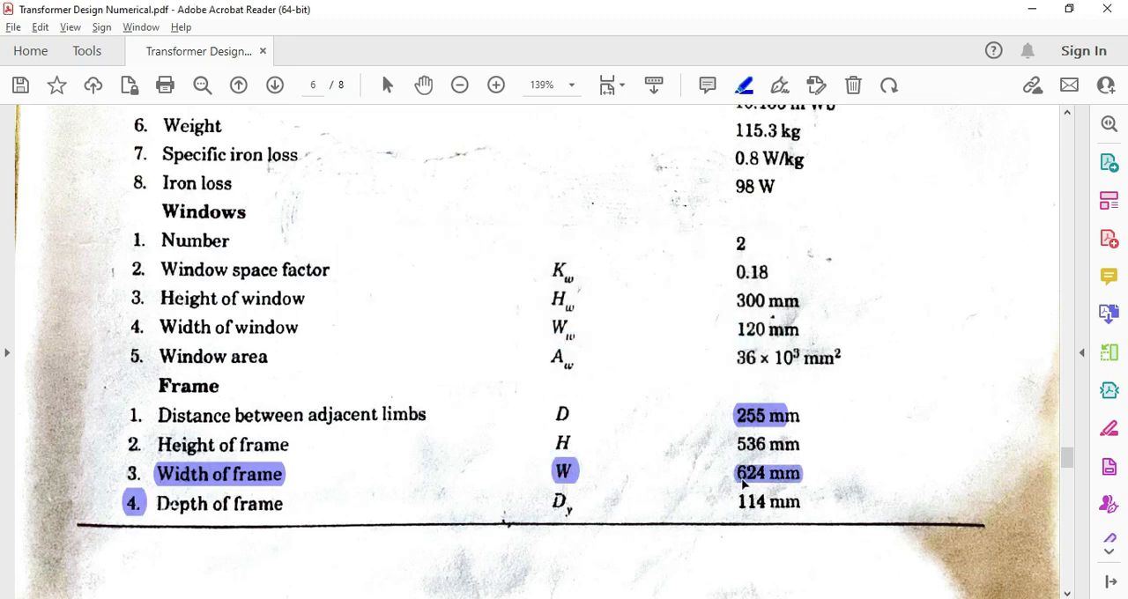
pyautogui.hotkey('alt', 'Tab')
pyautogui.press('Escape')
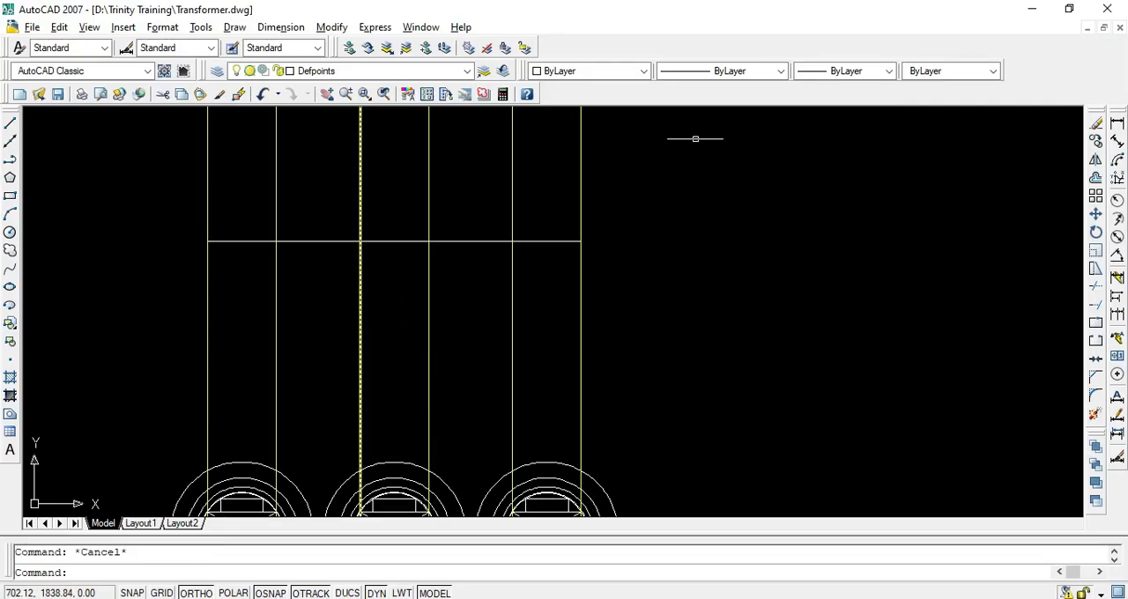
pyautogui.click(1115, 121)
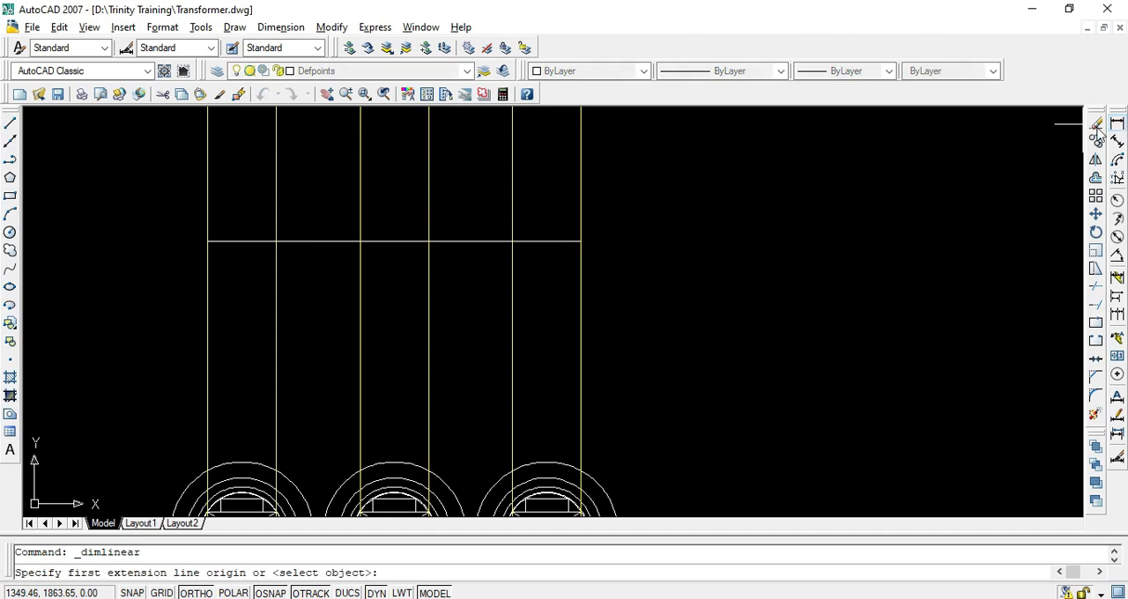
pyautogui.click(208, 240)
pyautogui.press('Escape')
pyautogui.press('Escape')
# Measure the horizontal line between the outermost projection lines with a temporary linear dimension
pyautogui.scroll(2, 442, 261)
pyautogui.moveTo(442, 261)
pyautogui.mouseDown(button='middle')
pyautogui.moveTo(569, 397)
pyautogui.moveTo(512, 394)
pyautogui.mouseUp(button='middle')
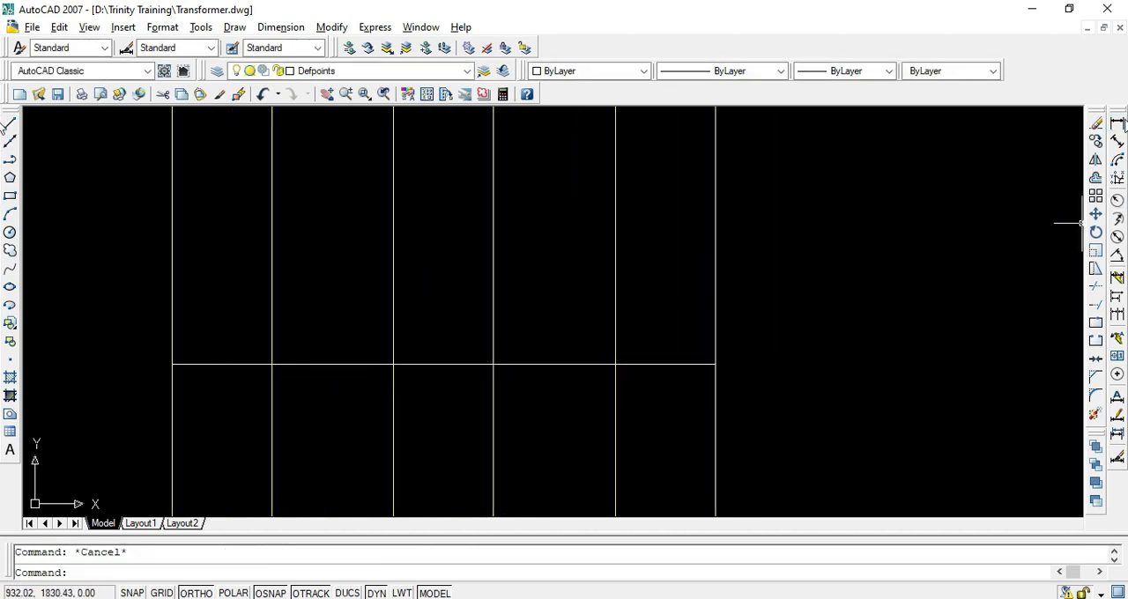
pyautogui.click(1117, 123)
pyautogui.click(173, 363)
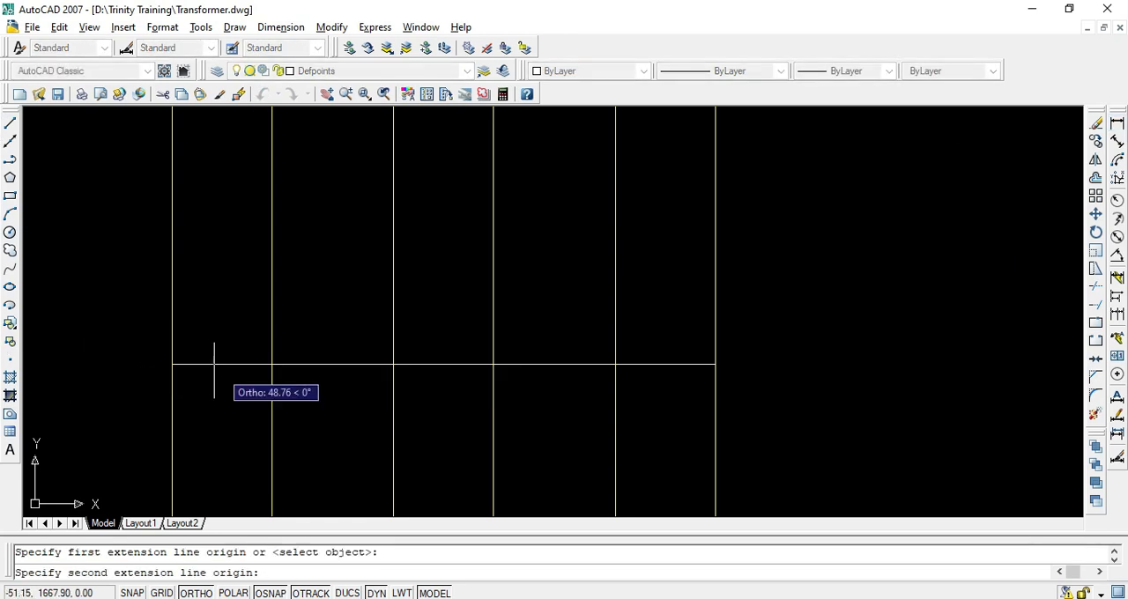
pyautogui.click(714, 363)
pyautogui.scroll(2, 611, 399)
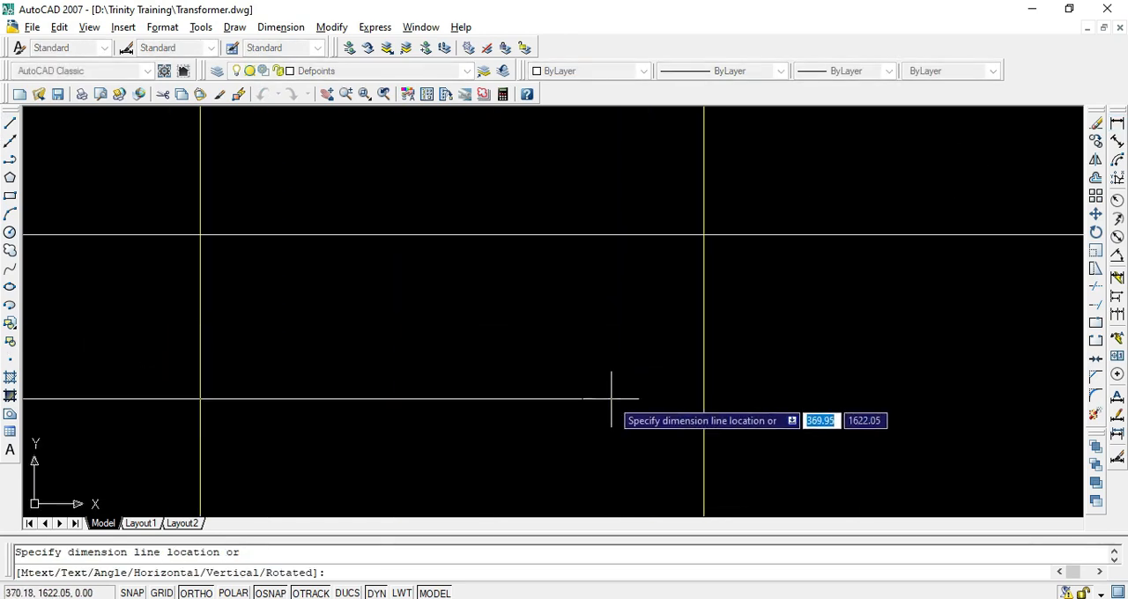
pyautogui.scroll(-8, 719, 401)
pyautogui.scroll(9, 622, 421)
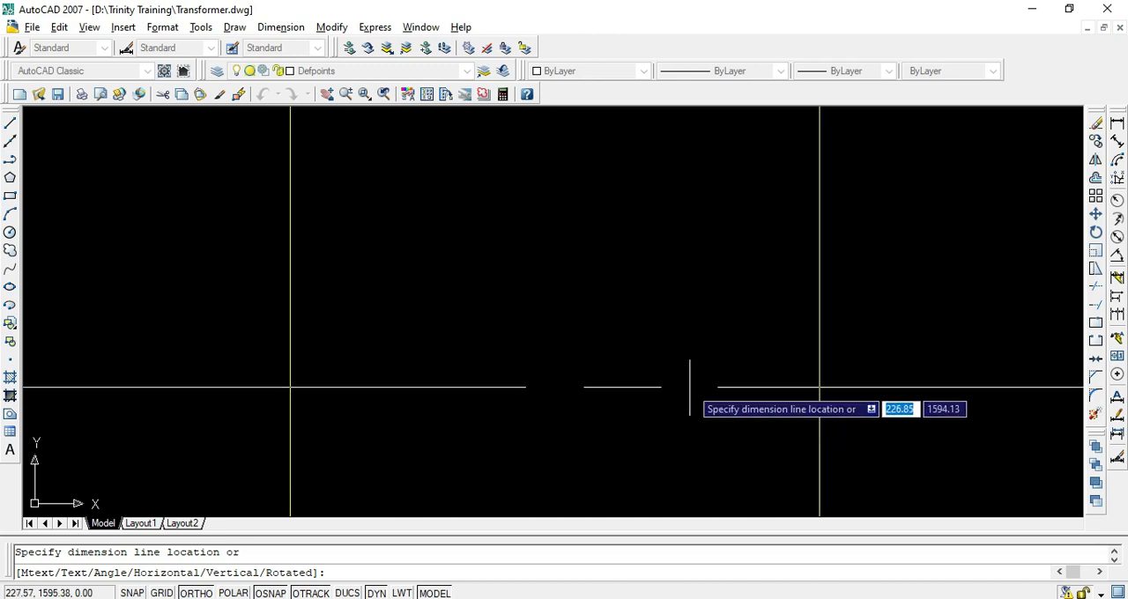
pyautogui.scroll(-3, 696, 379)
pyautogui.press('Escape')
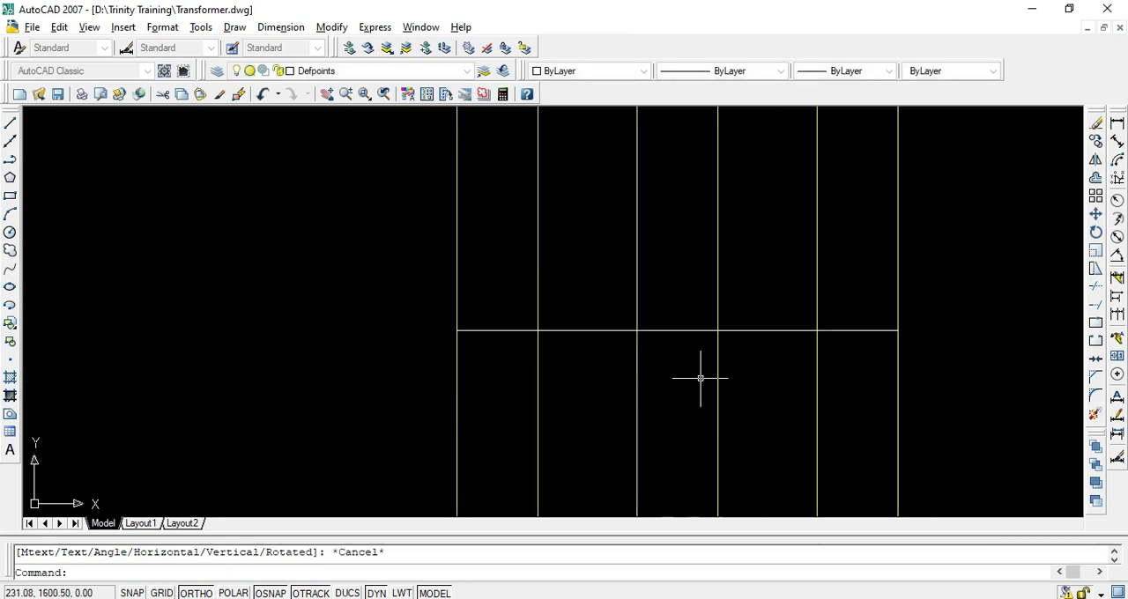
# Check the frame width in the PDF's design summary on page 6 and return to AutoCAD
pyautogui.hotkey('alt', 'Tab')
pyautogui.hotkey('alt', 'Tab')
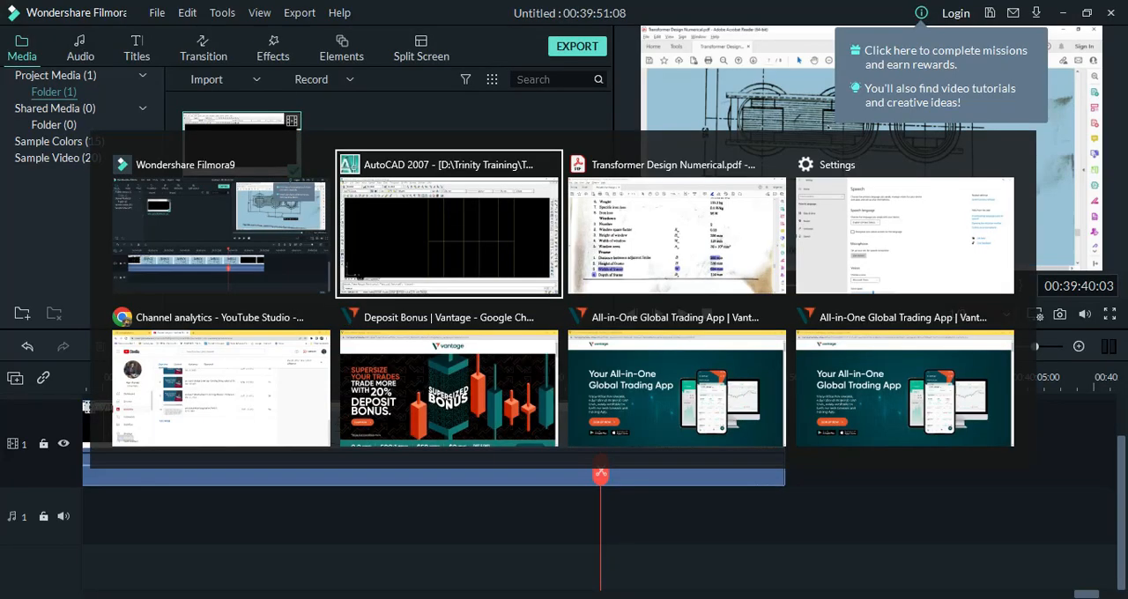
pyautogui.hotkey('alt', 'Tab')
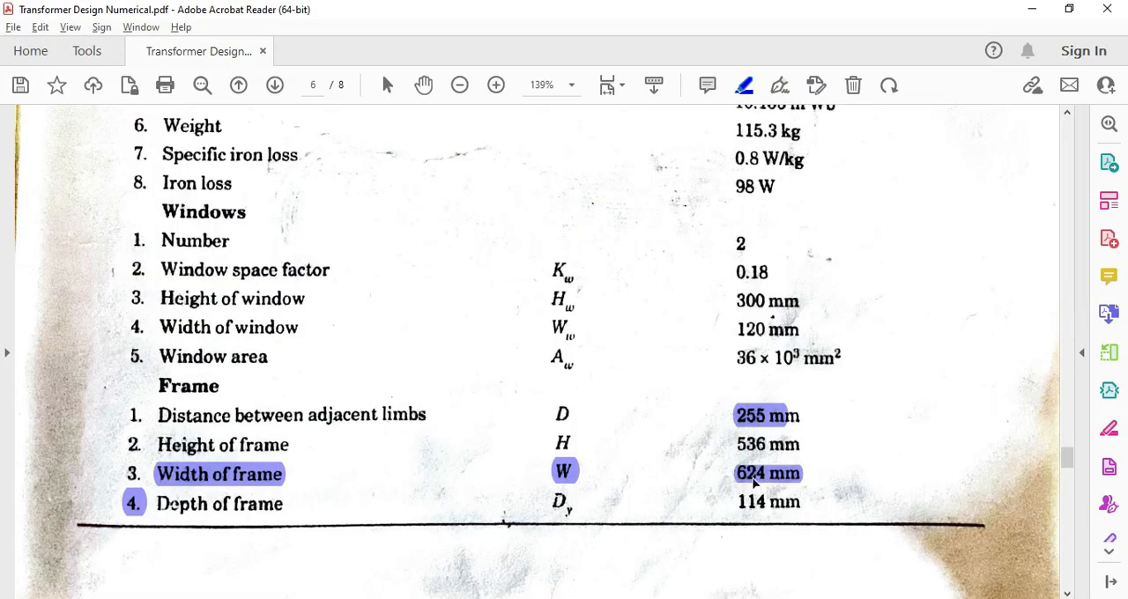
pyautogui.hotkey('alt', 'Tab')
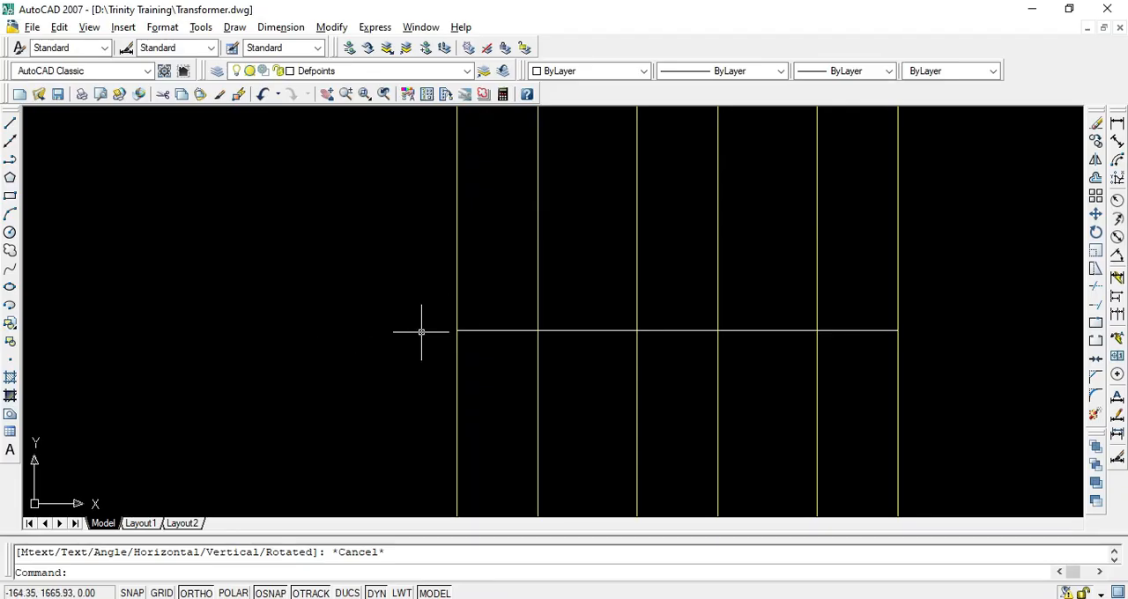
pyautogui.scroll(-4, 589, 317)
pyautogui.moveTo(581, 323); pyautogui.dragTo(503, 389, button='middle')
pyautogui.scroll(3, 507, 381)
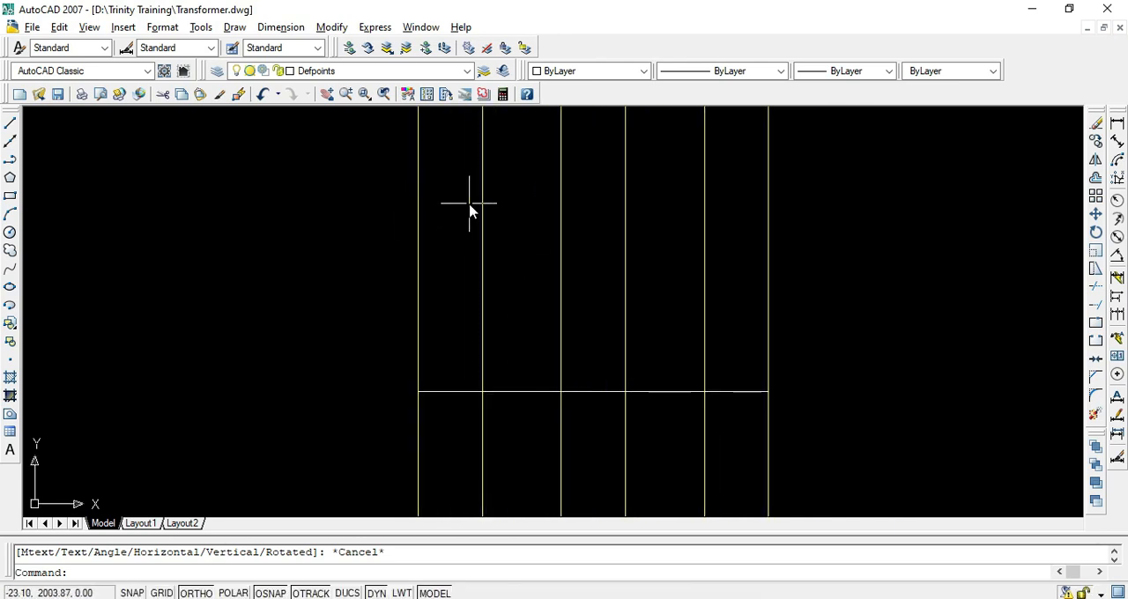
# Switch to the PDF, highlight the Height of frame entry and its 536 mm value, and return to AutoCAD
pyautogui.hotkey('alt', 'Tab')
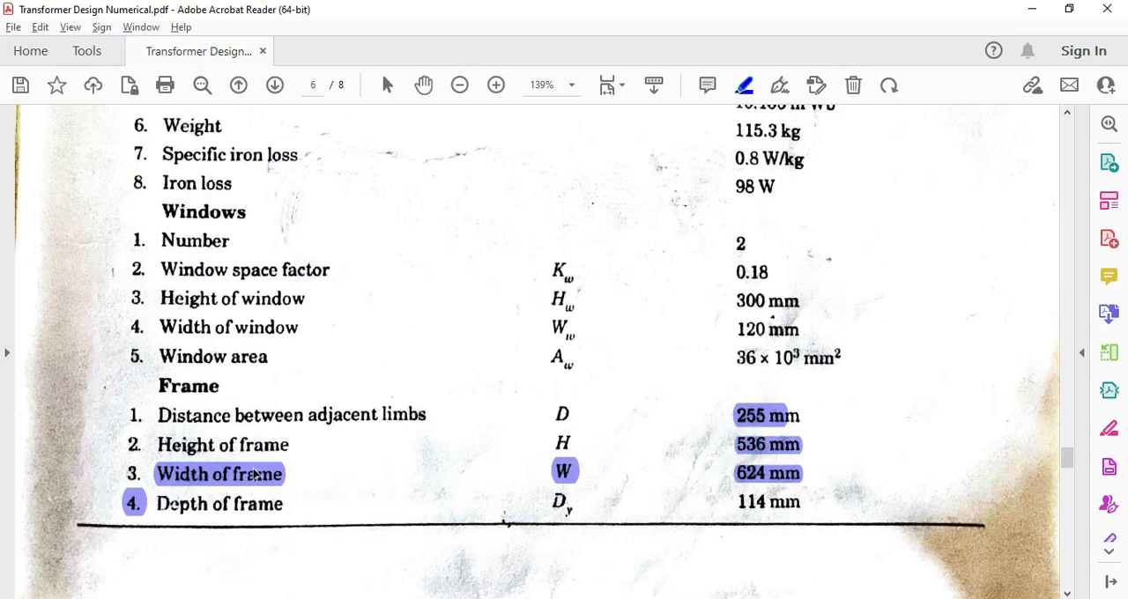
pyautogui.moveTo(159, 444); pyautogui.dragTo(289, 445)
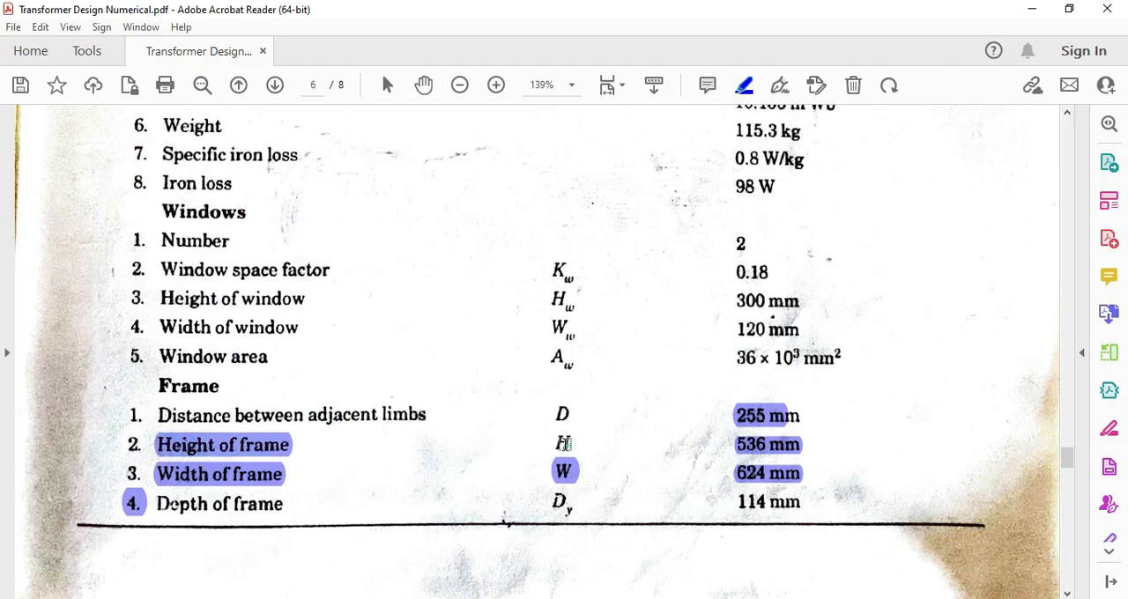
pyautogui.hotkey('alt', 'Tab')
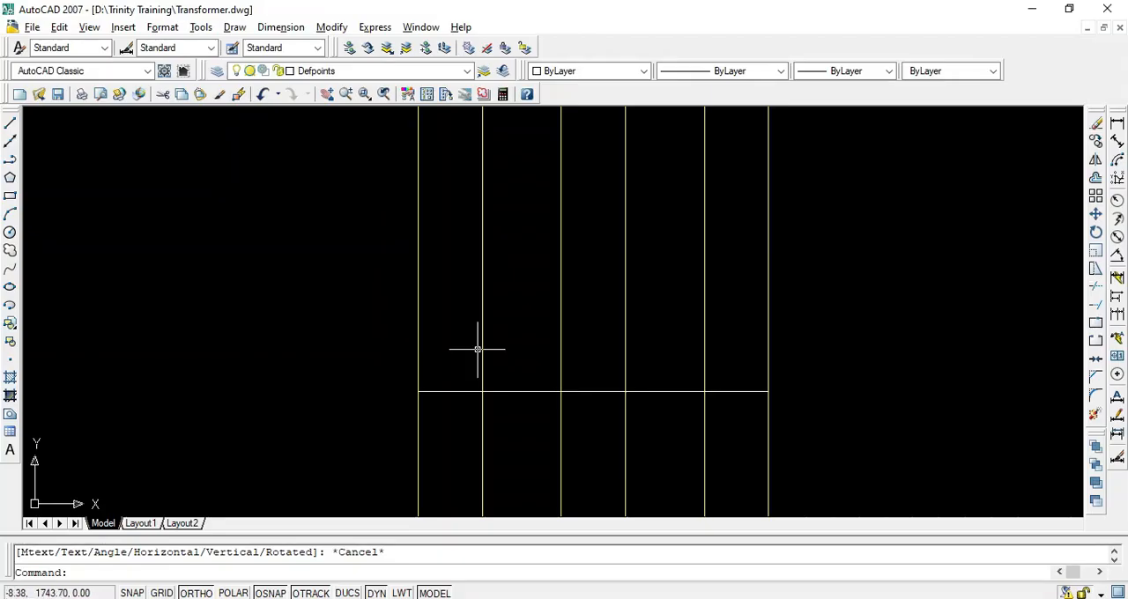
# Offset the horizontal frame line 536 mm upwards
pyautogui.press('Escape')
pyautogui.write('o')
pyautogui.press('Return')
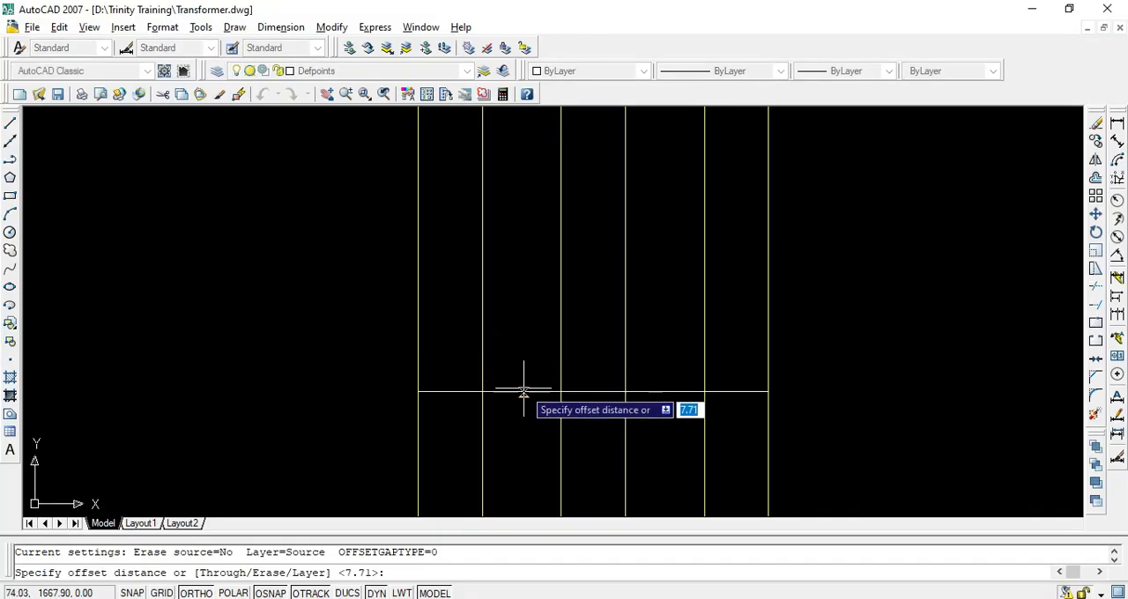
pyautogui.write('53')
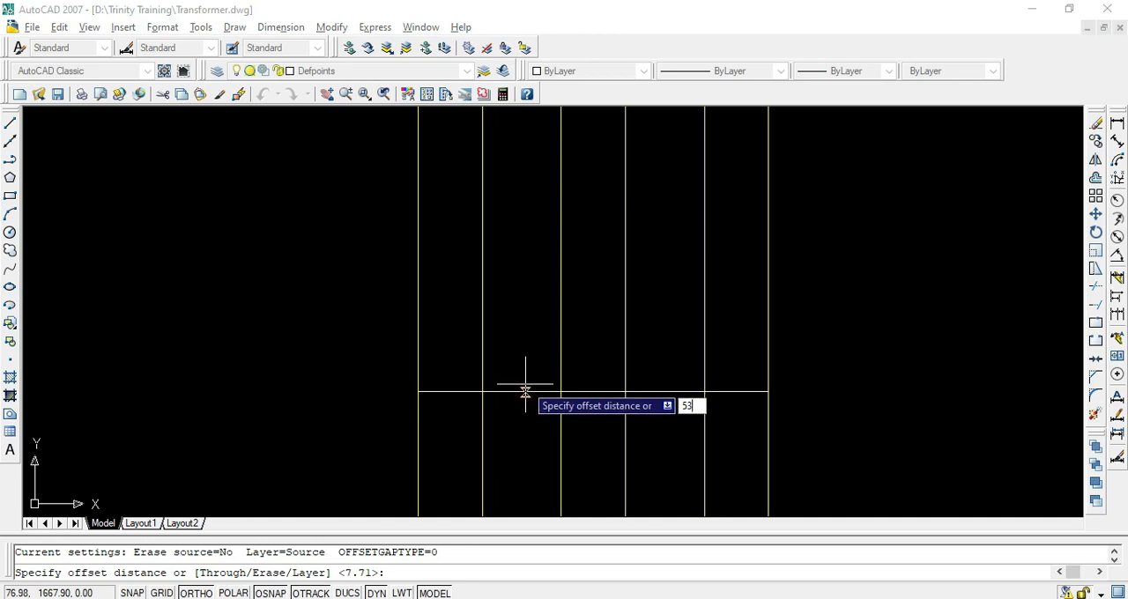
pyautogui.write('6')
pyautogui.press('Return')
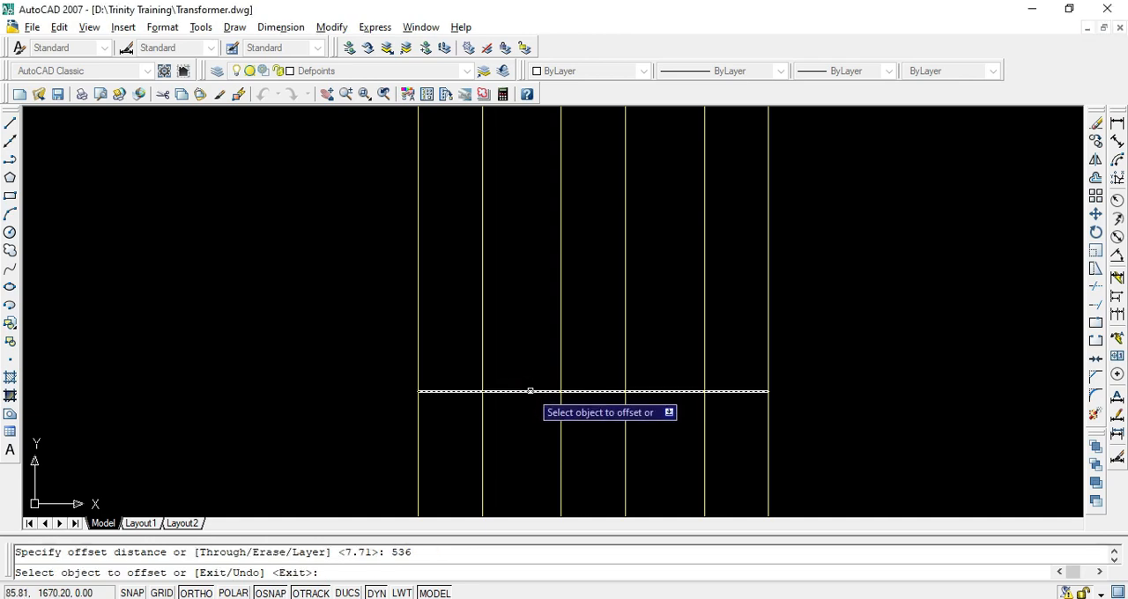
pyautogui.click(529, 391)
pyautogui.click(526, 308)
pyautogui.scroll(-5, 537, 302)
pyautogui.scroll(4, 537, 295)
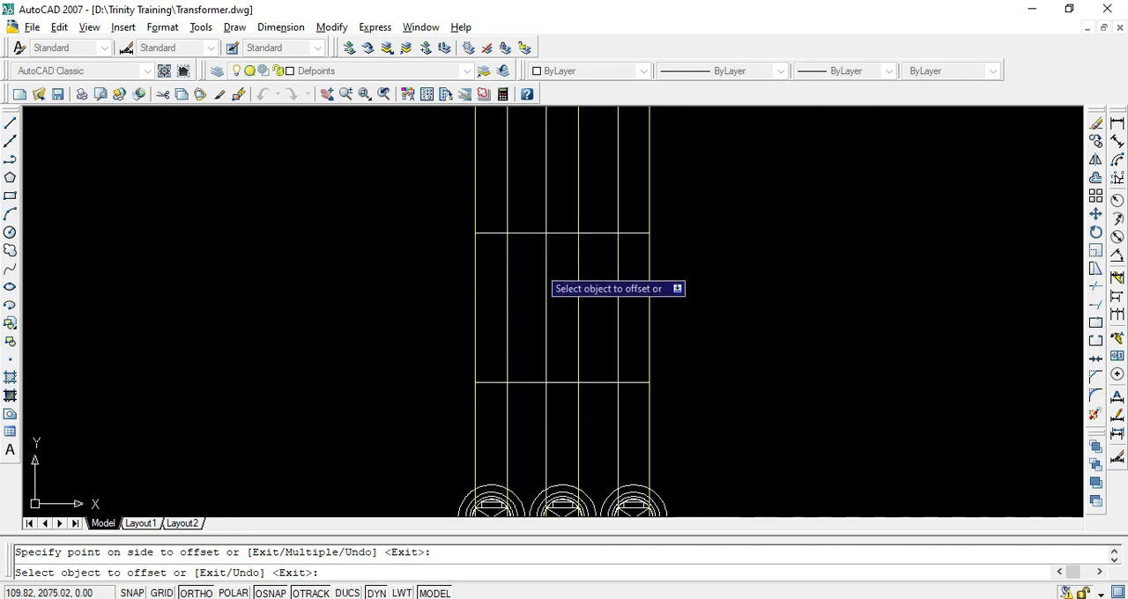
# Draw a large illustrative rectangle in the empty area beside the front elevation's frame lines
pyautogui.press('Escape')
pyautogui.scroll(2, 538, 256)
pyautogui.moveTo(540, 273); pyautogui.dragTo(359, 255, button='middle')
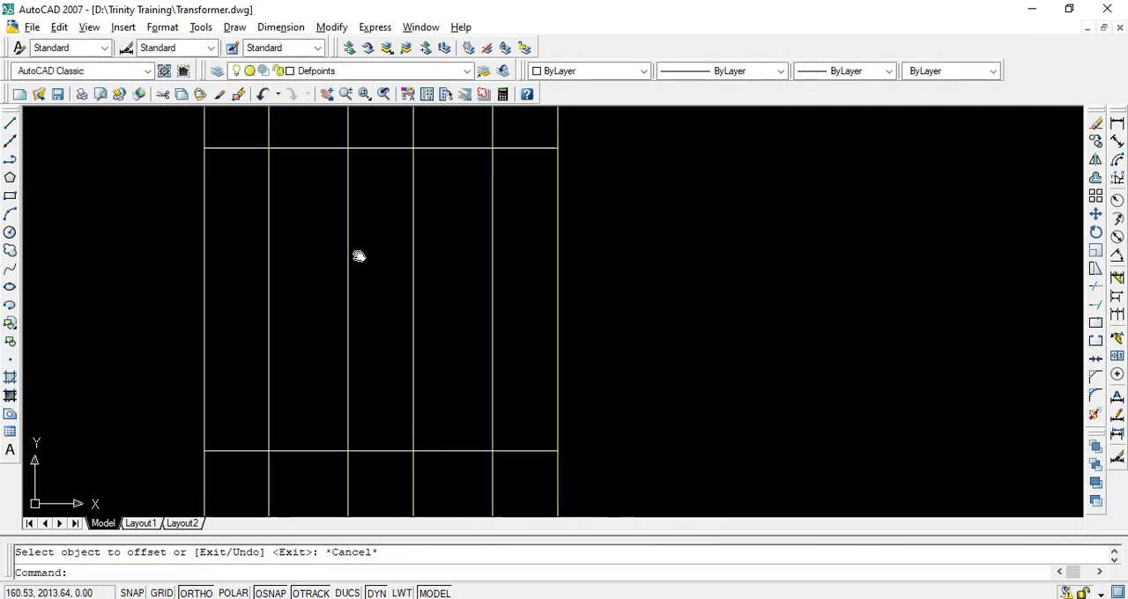
pyautogui.press('Escape')
pyautogui.write('rex')
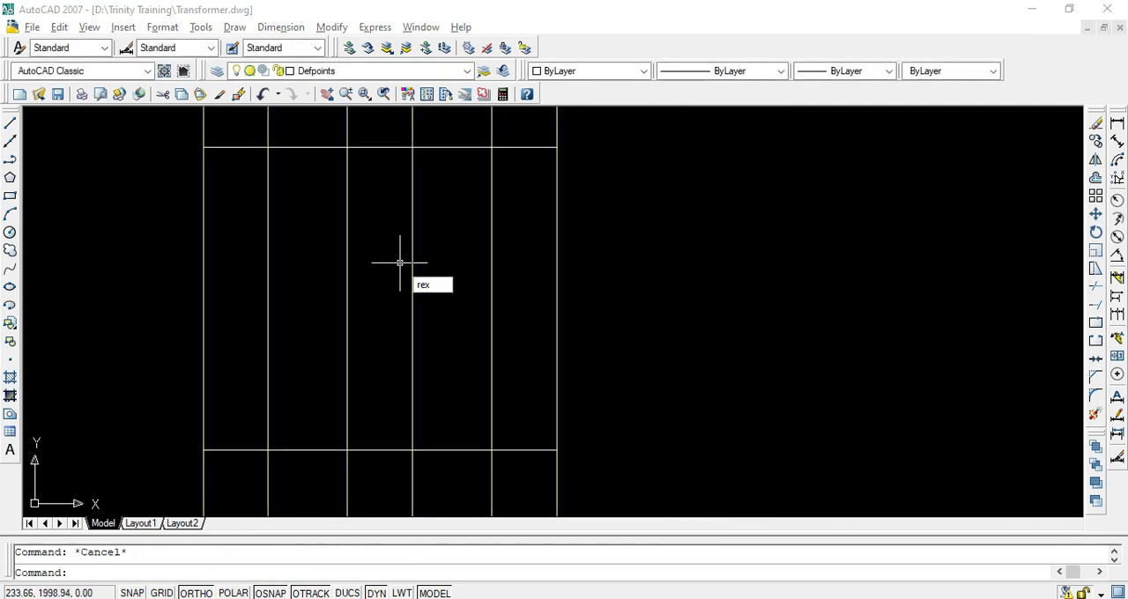
pyautogui.press('BackSpace')
pyautogui.press('BackSpace')
pyautogui.press('BackSpace')
pyautogui.write('rec')
pyautogui.press('Return')
pyautogui.click(694, 187)
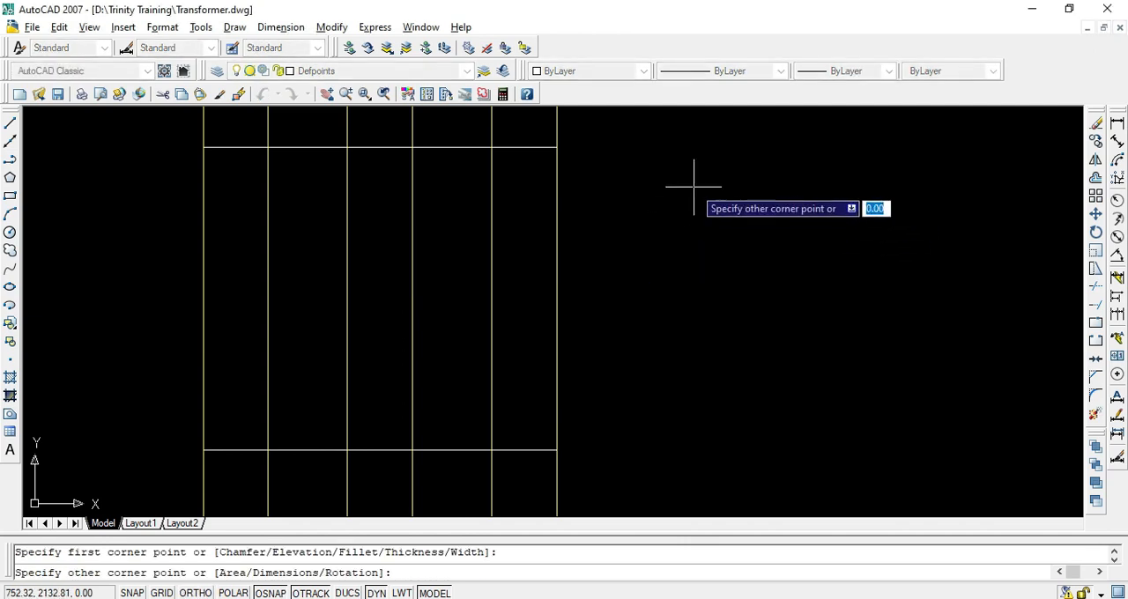
pyautogui.click(988, 438)
# Draw two narrow upright window rectangles side by side inside the illustrative outer rectangle
pyautogui.press('Return')
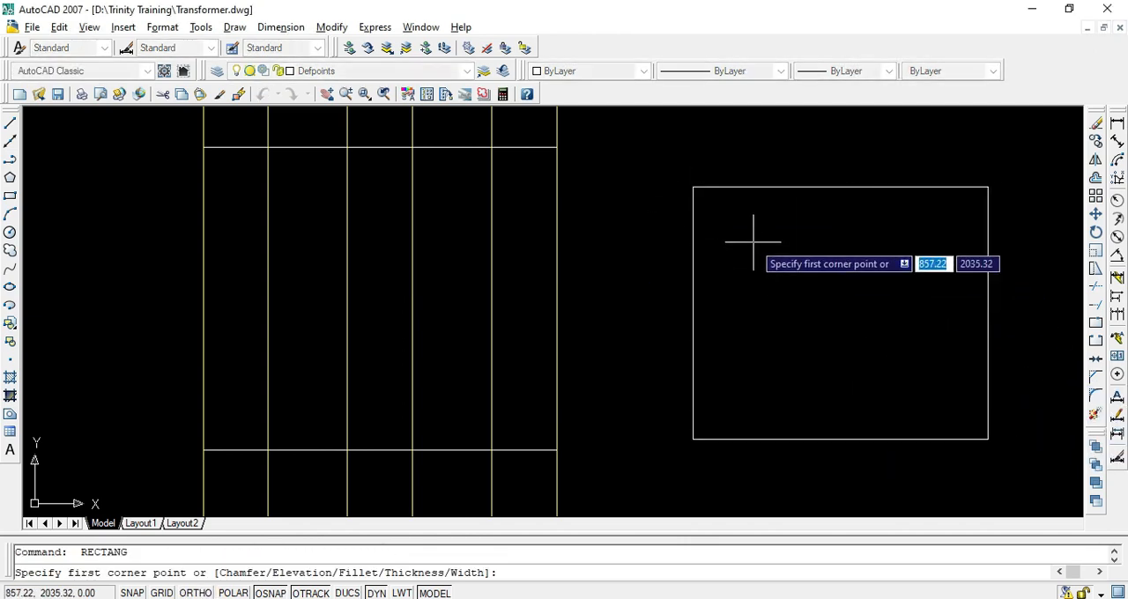
pyautogui.click(757, 249)
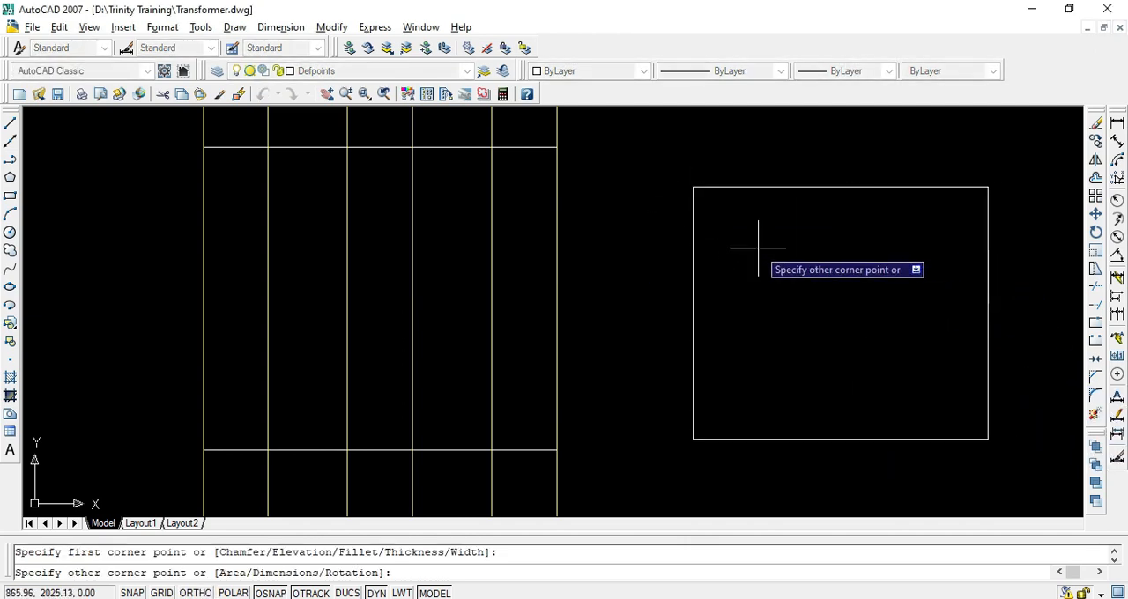
pyautogui.click(815, 381)
pyautogui.press('Return')
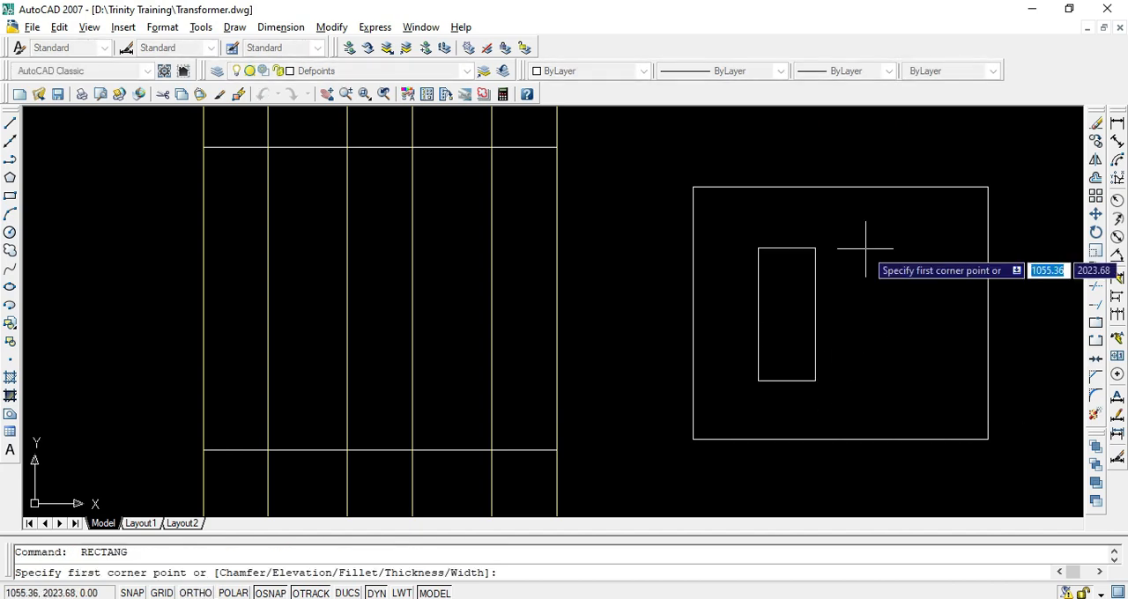
pyautogui.click(871, 244)
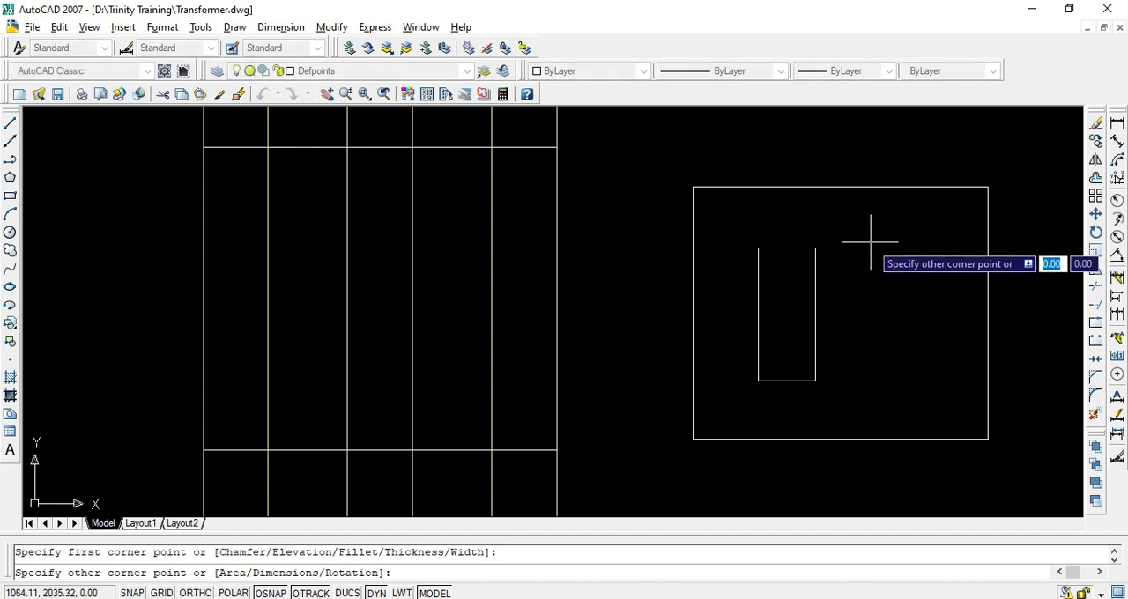
pyautogui.click(932, 377)
pyautogui.press('Escape')
pyautogui.click(808, 439)
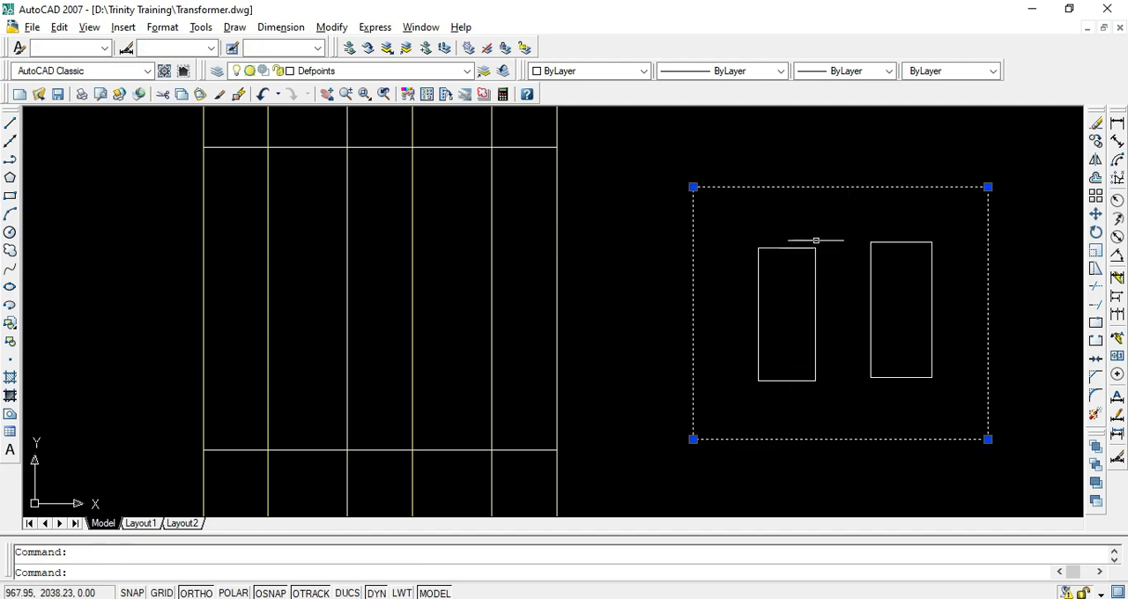
pyautogui.press('Escape')
pyautogui.press('Escape')
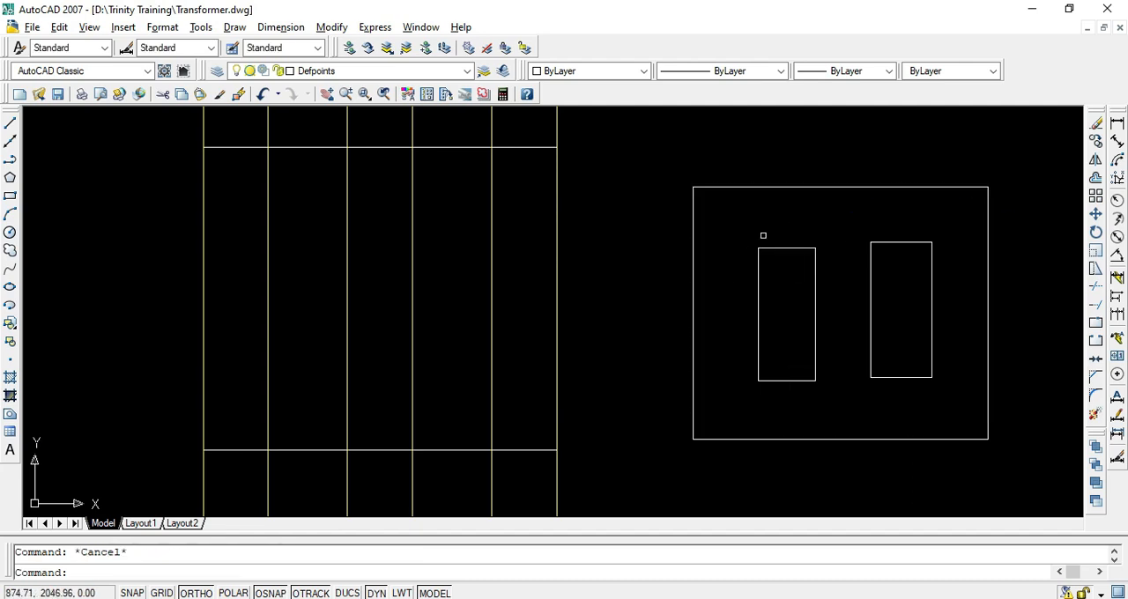
# Draw a vertical line marking the yoke height from the illustrative frame's top edge to the first window's top edge
pyautogui.write('l')
pyautogui.press('Return')
pyautogui.click(789, 187)
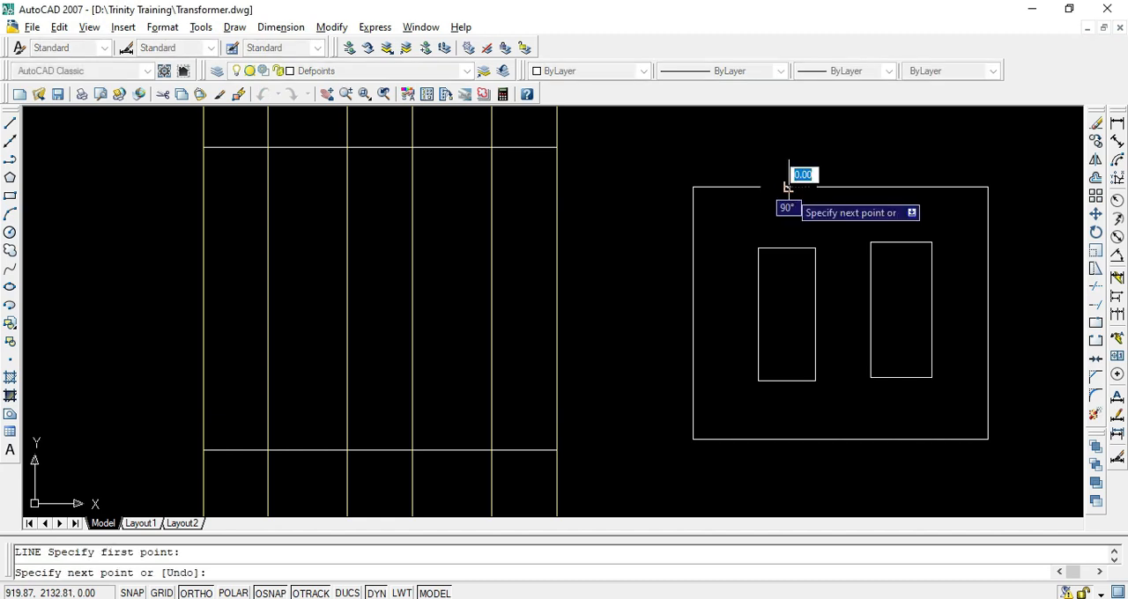
pyautogui.click(787, 249)
pyautogui.press('Return')
pyautogui.press('Escape')
pyautogui.click(806, 222)
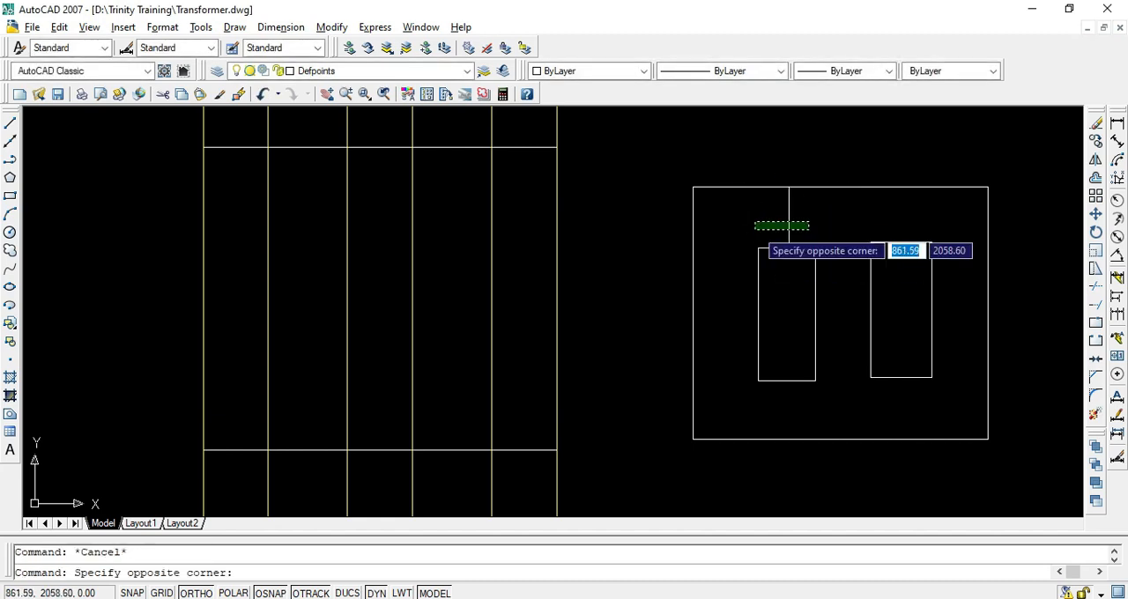
pyautogui.click(759, 228)
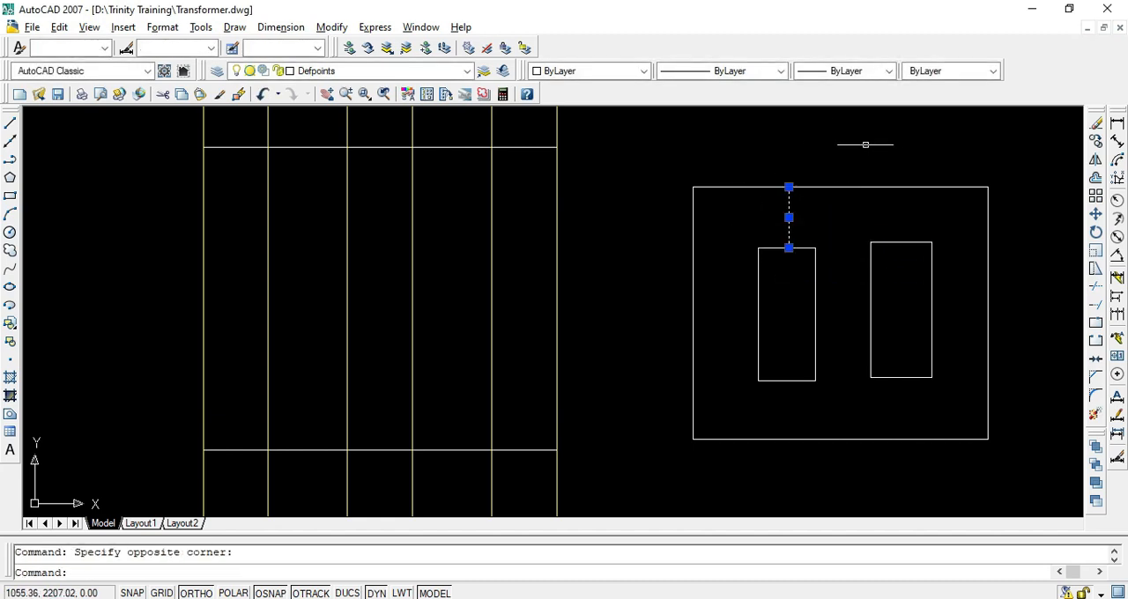
pyautogui.press('Escape')
# Switch to the PDF, highlight the Height of yoke entry and its 114 mm value, and return to AutoCAD
pyautogui.hotkey('alt', 'Tab')
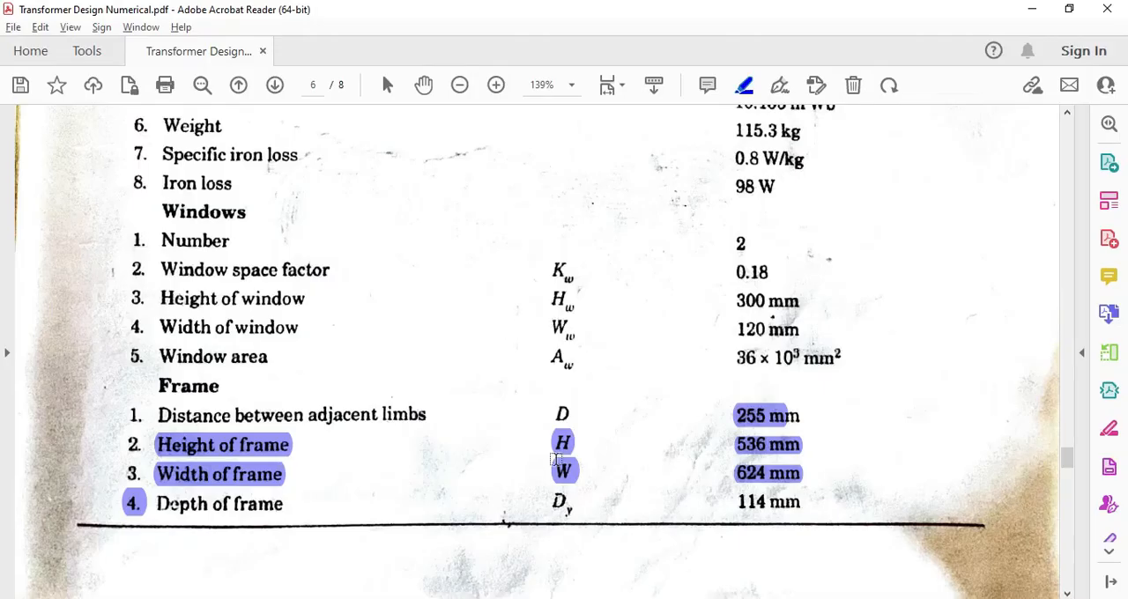
pyautogui.scroll(8, 611, 348)
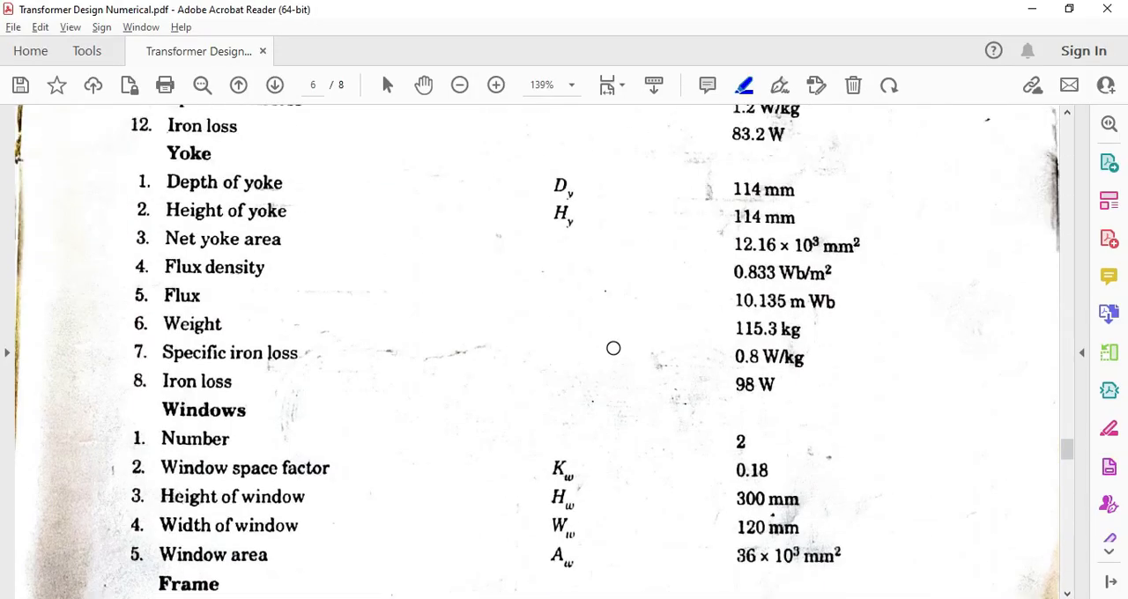
pyautogui.moveTo(163, 328); pyautogui.dragTo(594, 335)
pyautogui.moveTo(738, 336)
pyautogui.mouseDown()
pyautogui.moveTo(819, 335)
pyautogui.moveTo(795, 345)
pyautogui.moveTo(750, 335)
pyautogui.mouseUp()
pyautogui.hotkey('alt', 'Tab')
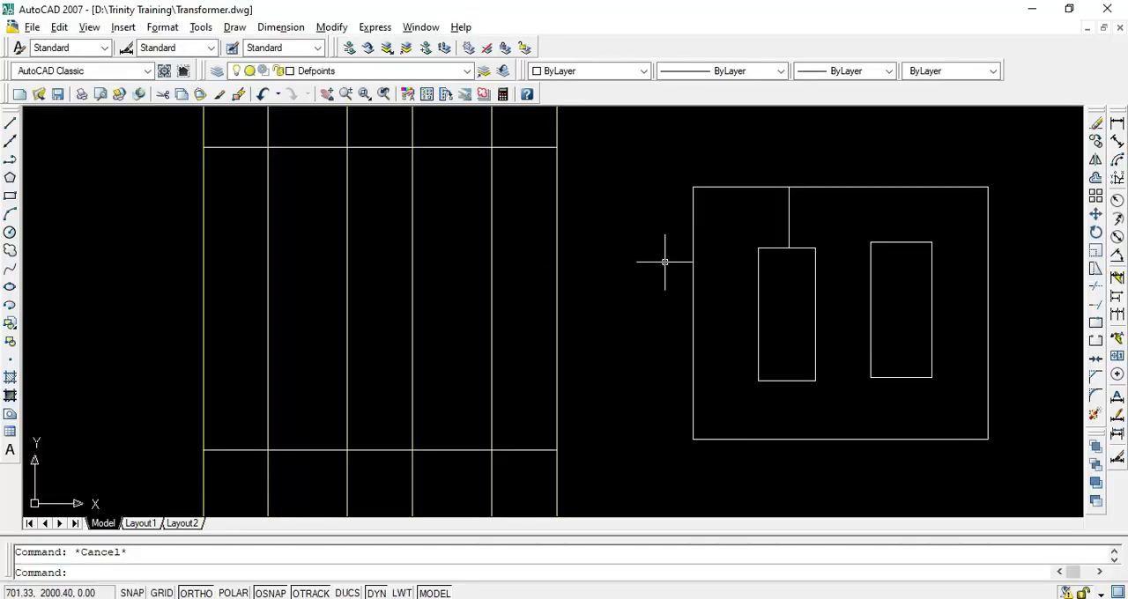
# Offset the frame's upper horizontal line 114 mm downwards and its lower horizontal line 114 mm upwards
pyautogui.write('o')
pyautogui.press('Return')
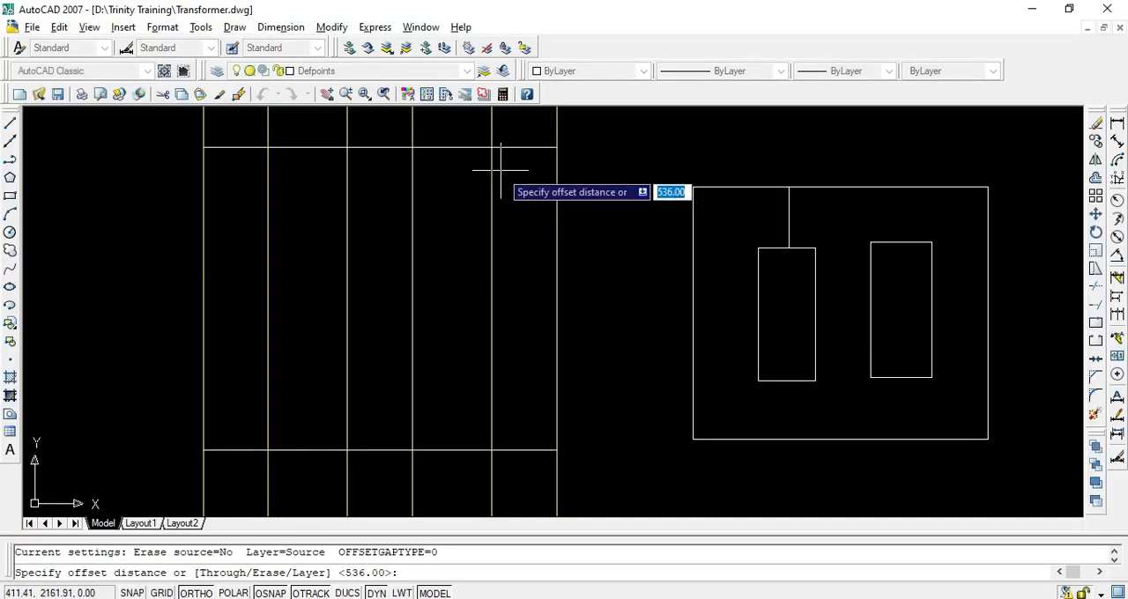
pyautogui.write('1')
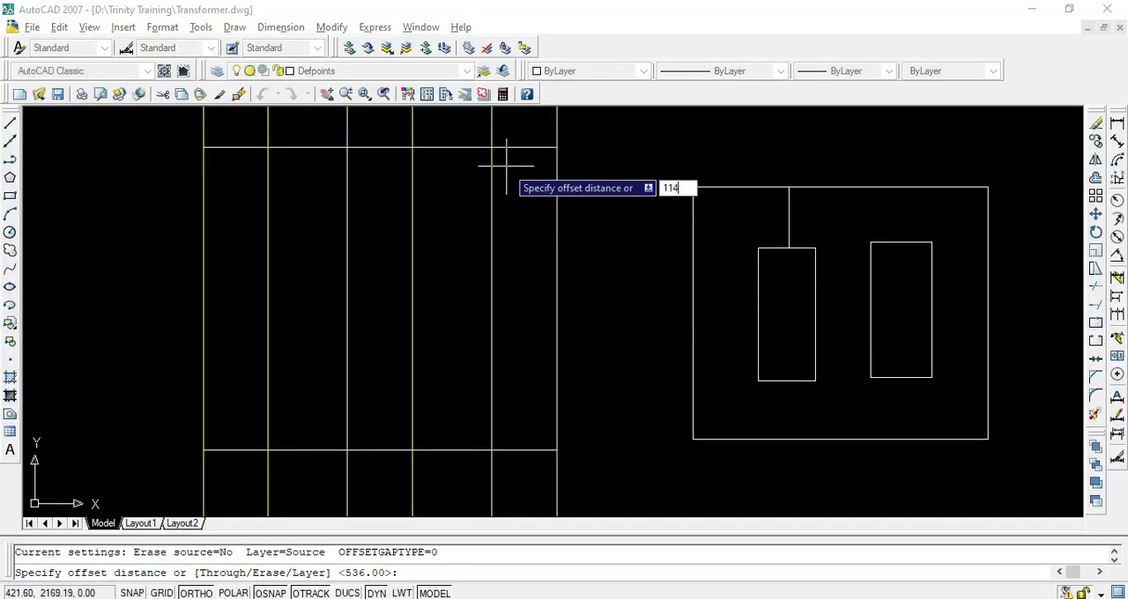
pyautogui.write('14')
pyautogui.press('Return')
pyautogui.click(517, 147)
pyautogui.click(523, 210)
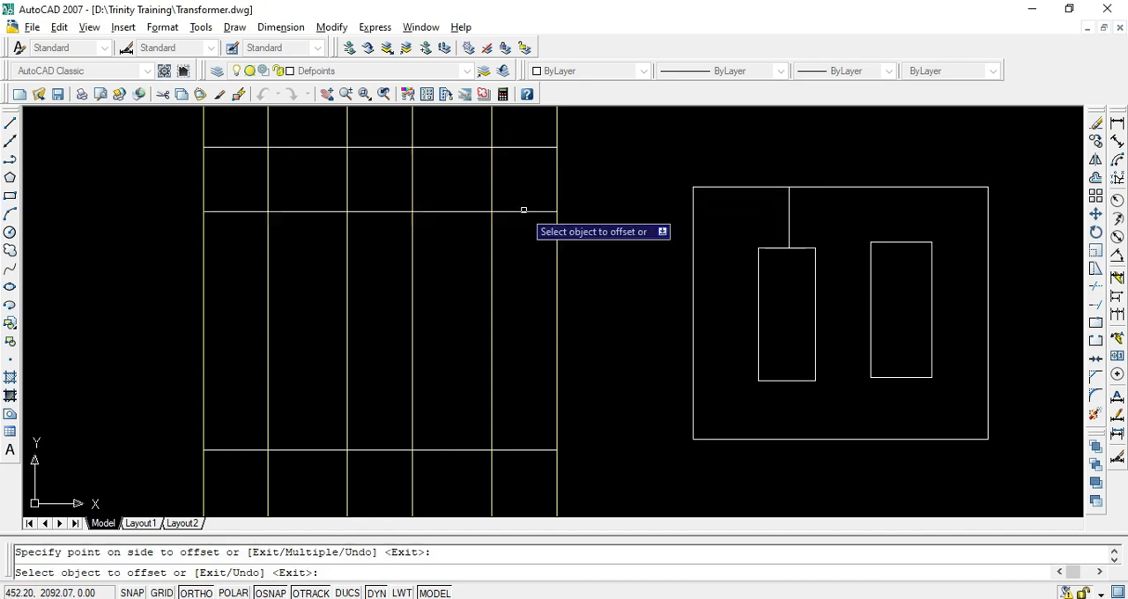
pyautogui.click(453, 450)
pyautogui.click(450, 377)
pyautogui.press('Escape')
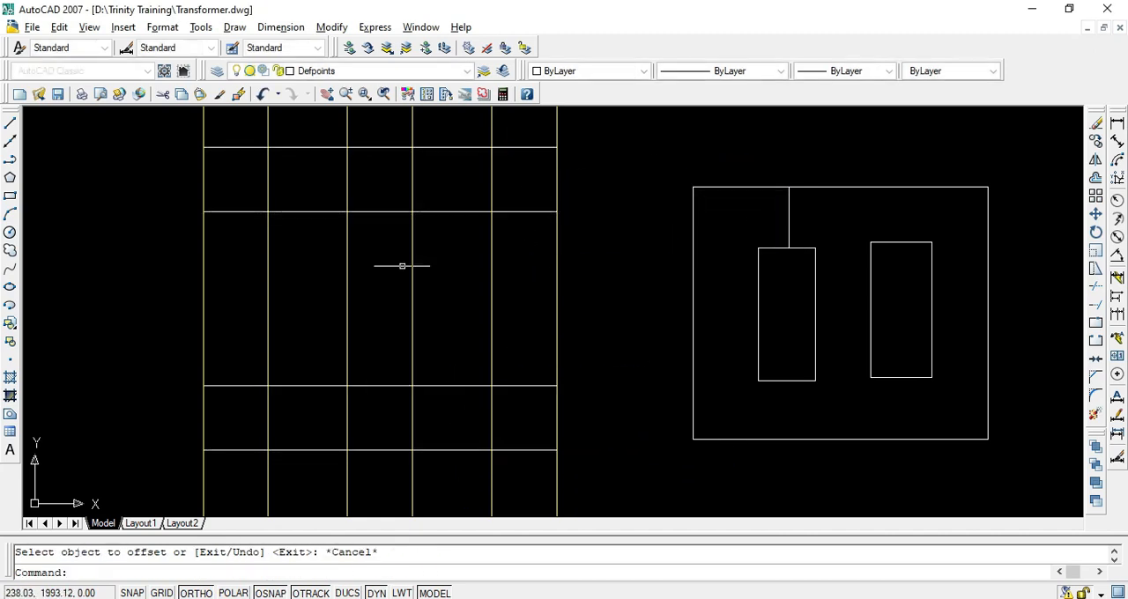
pyautogui.press('Escape')
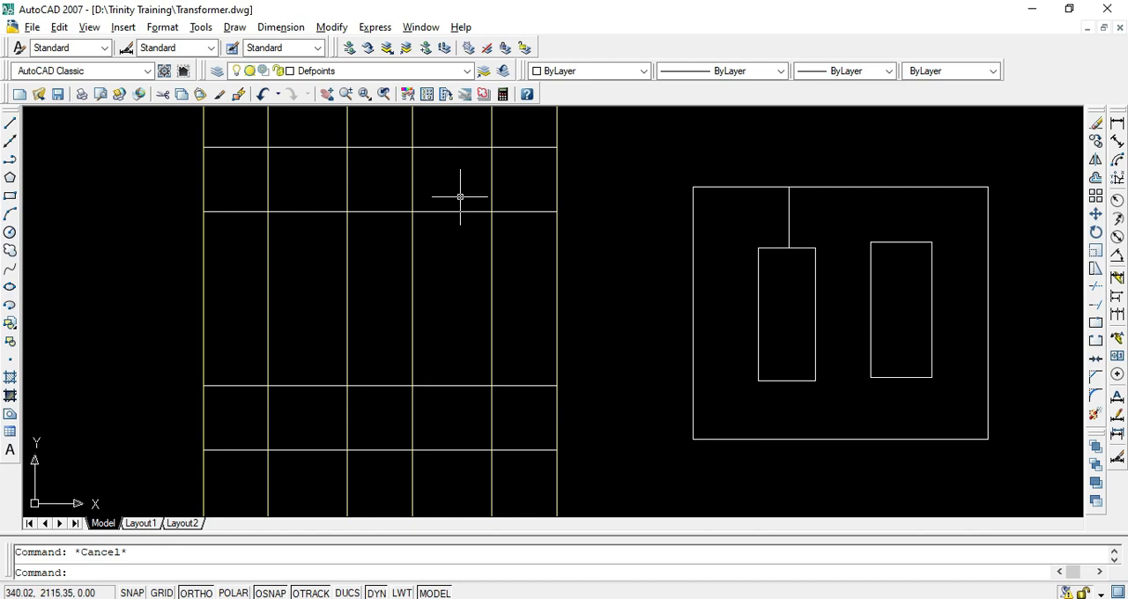
# Trim the lines crossing the yokes and limbs, leaving two separate rectangular windows inside the frame
pyautogui.write('tr')
pyautogui.press('Return')
pyautogui.press('Return')
pyautogui.click(528, 180)
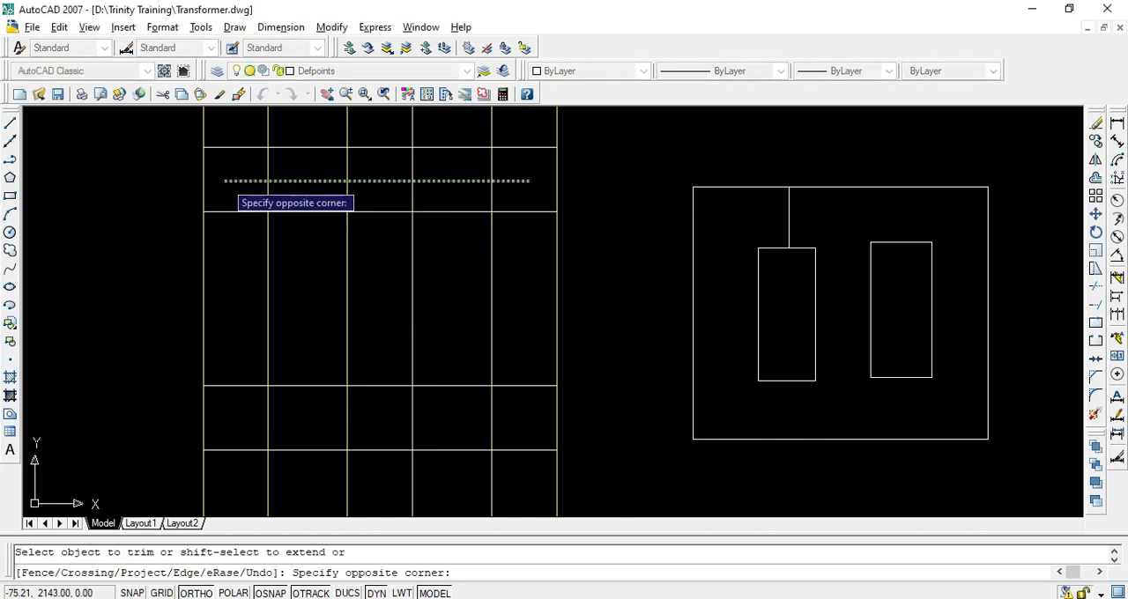
pyautogui.click(225, 180)
pyautogui.click(528, 182)
pyautogui.click(518, 410)
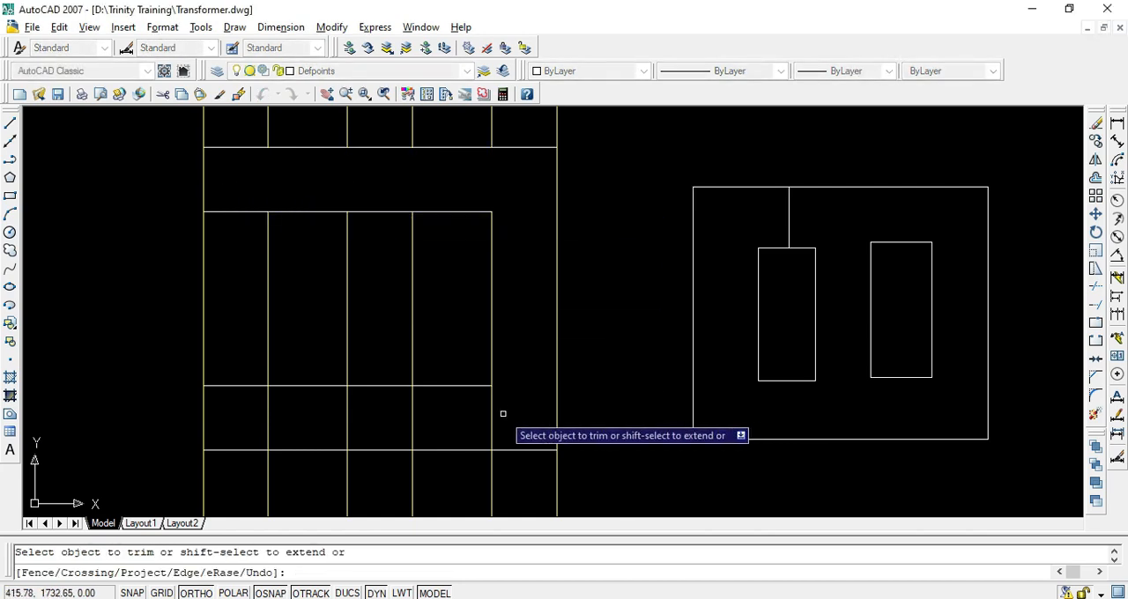
pyautogui.click(502, 413)
pyautogui.click(244, 443)
pyautogui.click(236, 422)
pyautogui.click(214, 176)
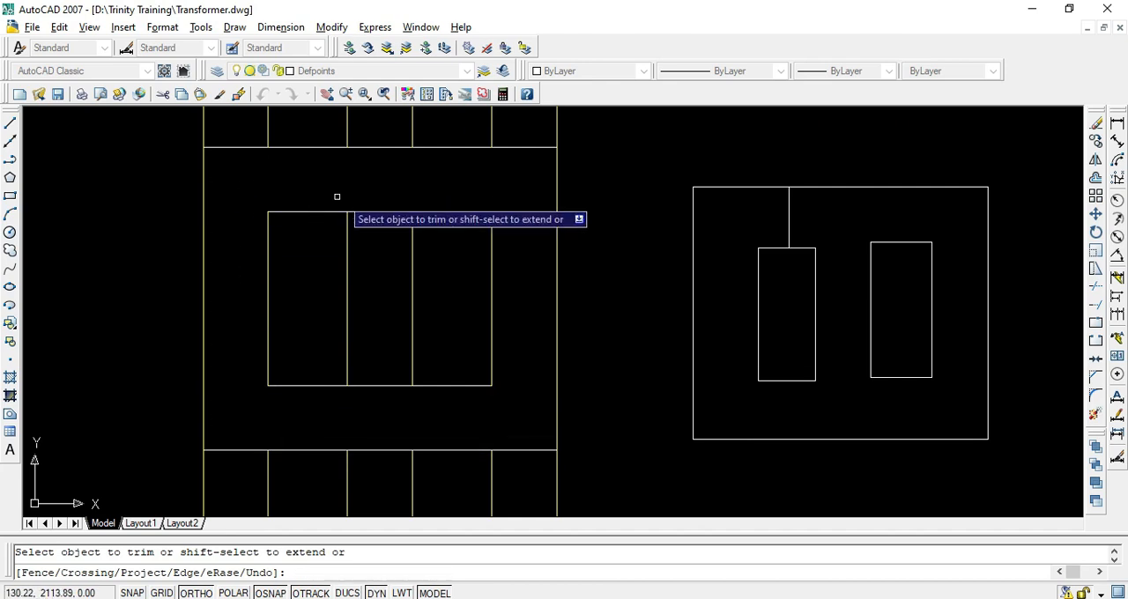
pyautogui.click(380, 206)
pyautogui.press('Escape')
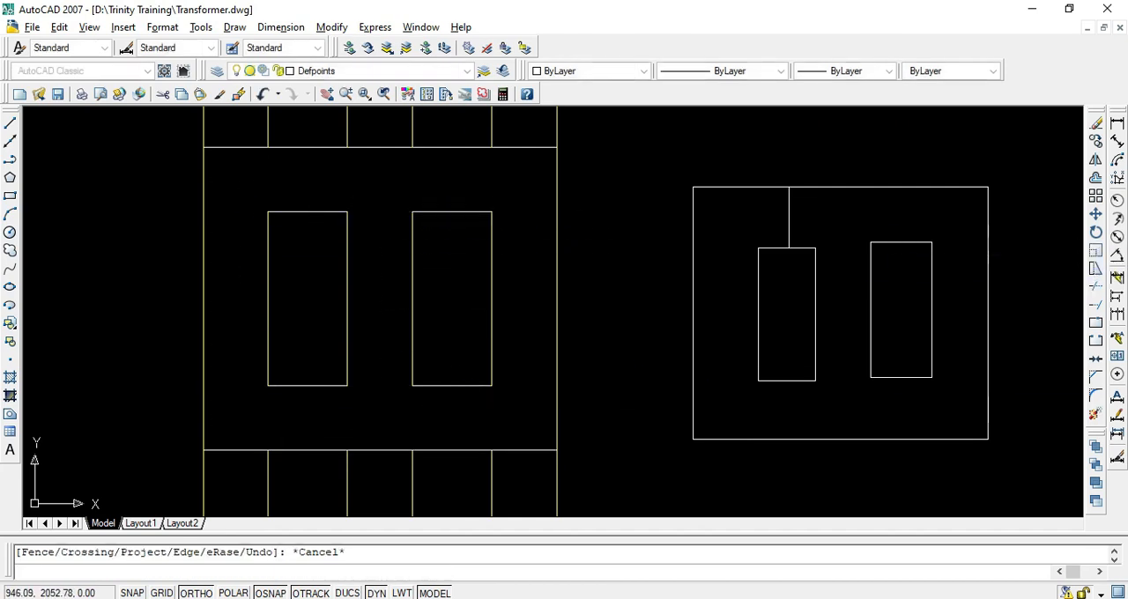
# Erase the illustrative rectangles and vertical line beside the front elevation
pyautogui.click(683, 157)
pyautogui.click(1004, 462)
pyautogui.press('Delete')
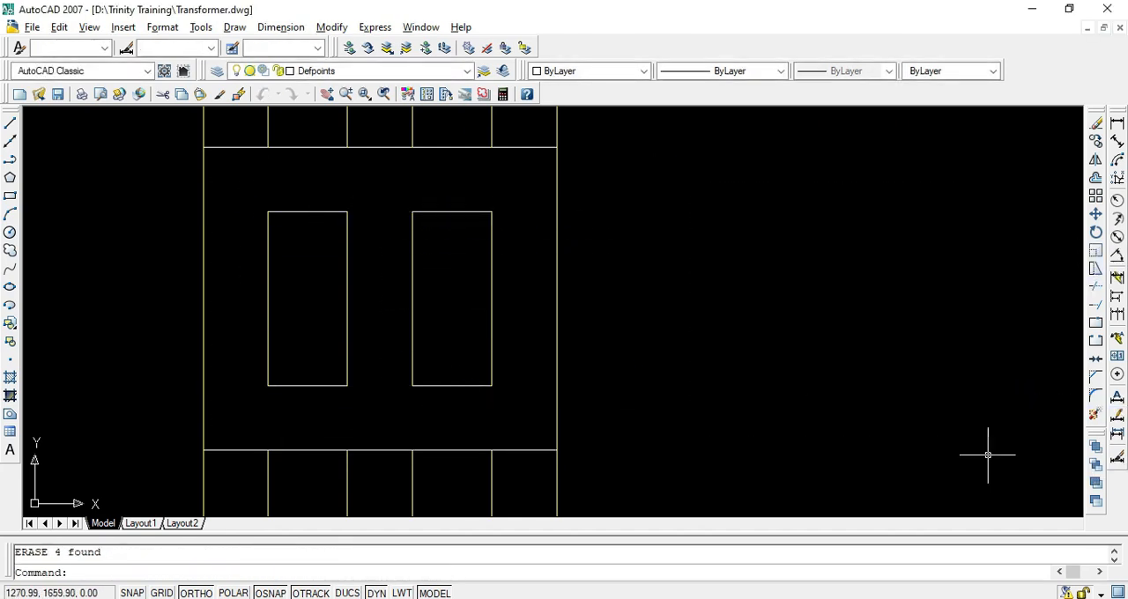
pyautogui.press('Escape')
# Trim the projection lines above the frame and between the frame and the plan view
pyautogui.scroll(-2, 542, 281)
pyautogui.write('tr')
pyautogui.press('Return')
pyautogui.press('Return')
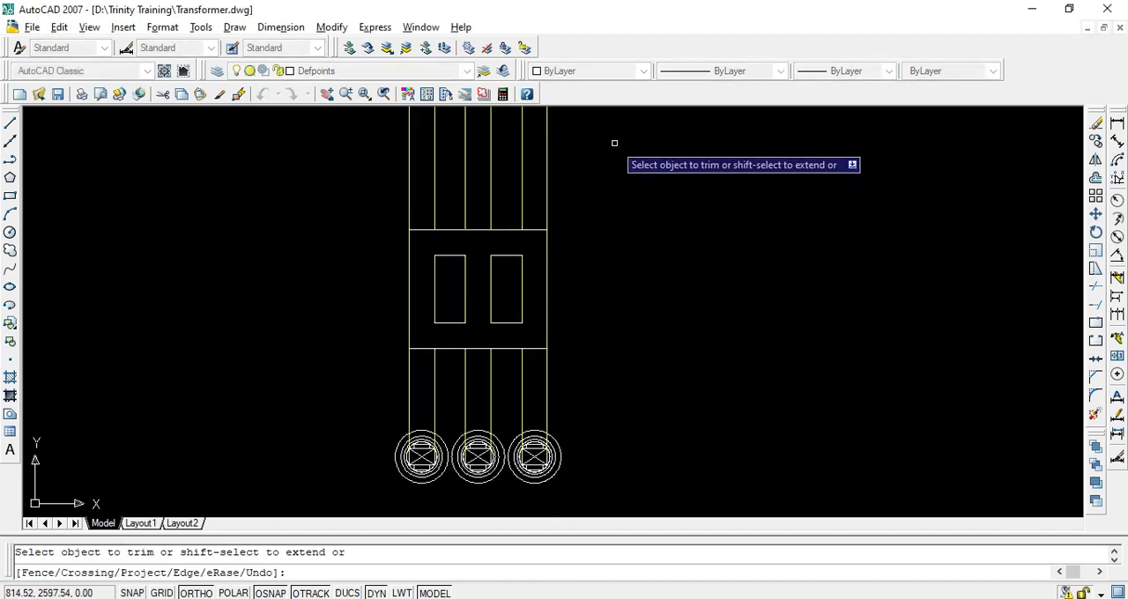
pyautogui.click(614, 143)
pyautogui.click(331, 179)
pyautogui.click(580, 397)
pyautogui.click(373, 385)
pyautogui.press('Escape')
# Erase the four leftover projection line segments above the frame
pyautogui.scroll(5, 488, 344)
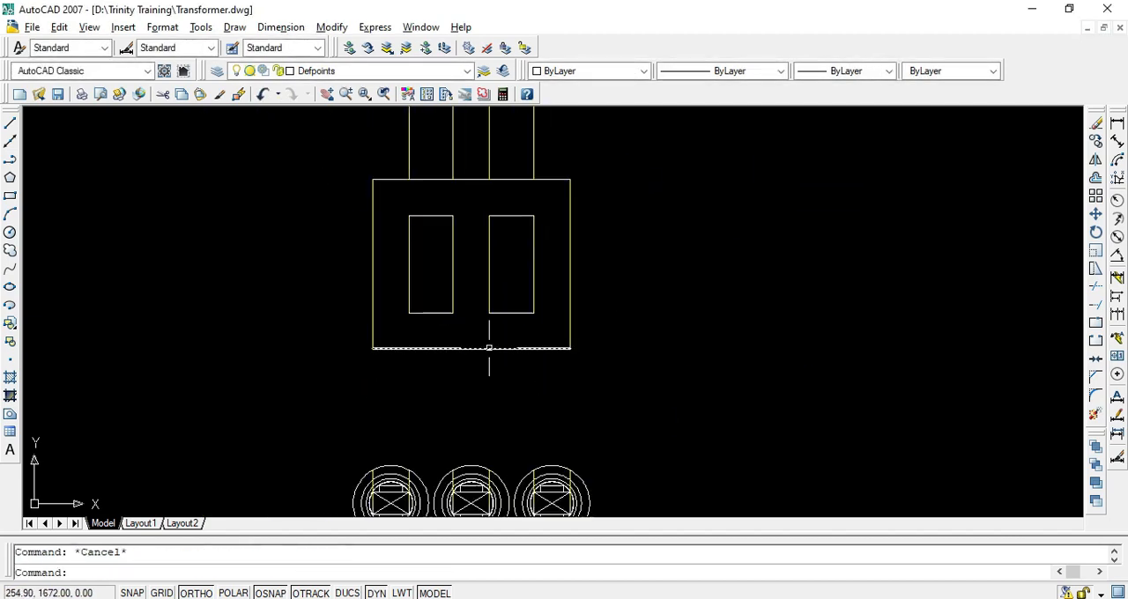
pyautogui.scroll(-3, 471, 329)
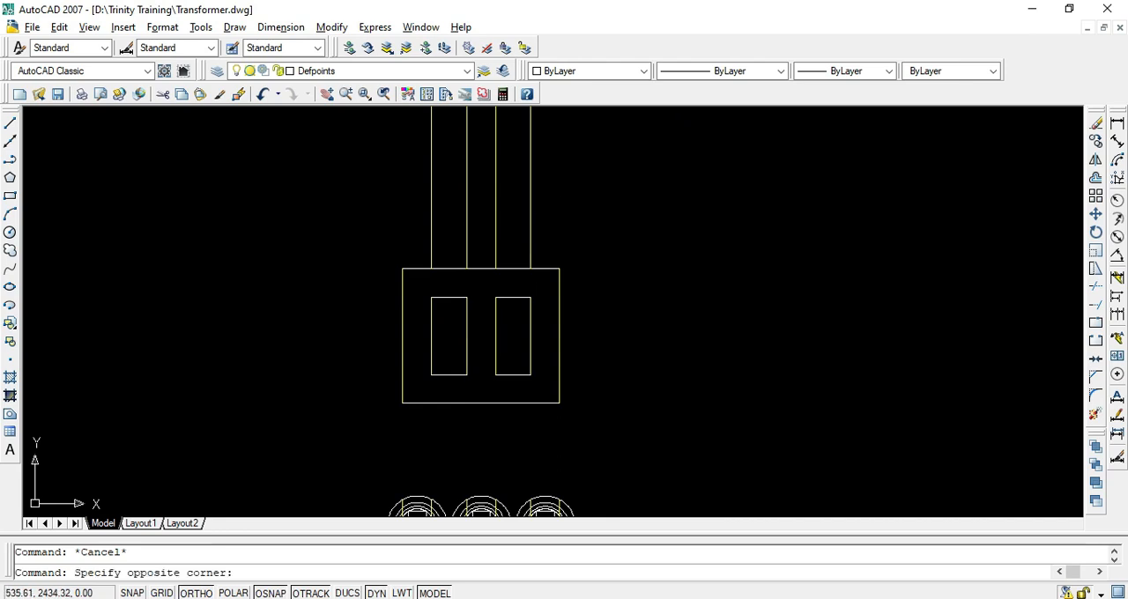
pyautogui.press('Escape')
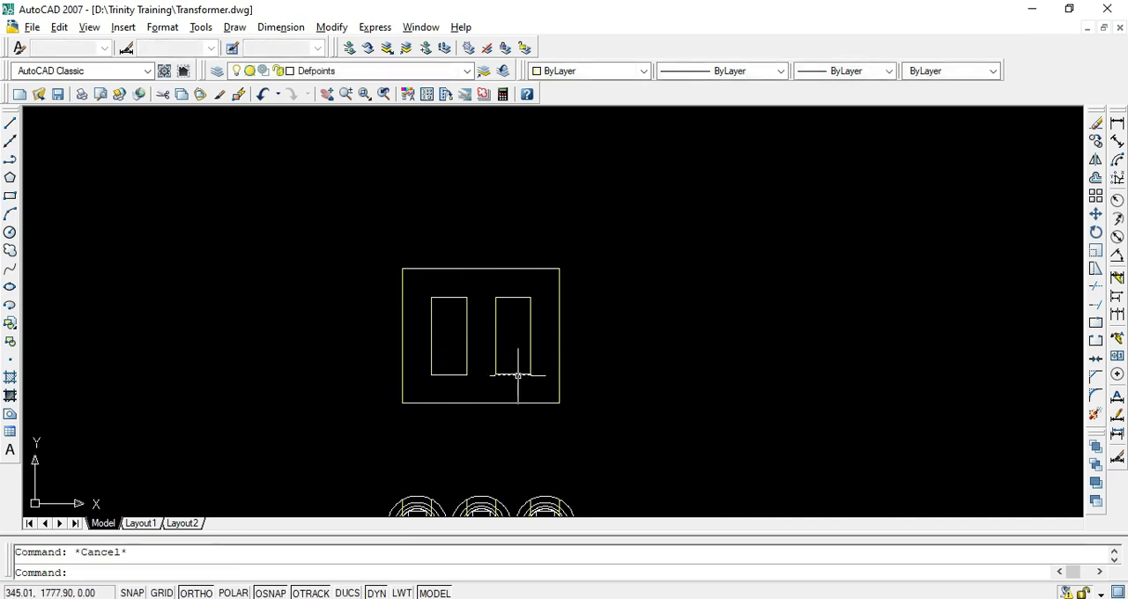
# Match the properties of the frame's bottom line onto the rest of the frame and the window outlines
pyautogui.write('ma')
pyautogui.press('Return')
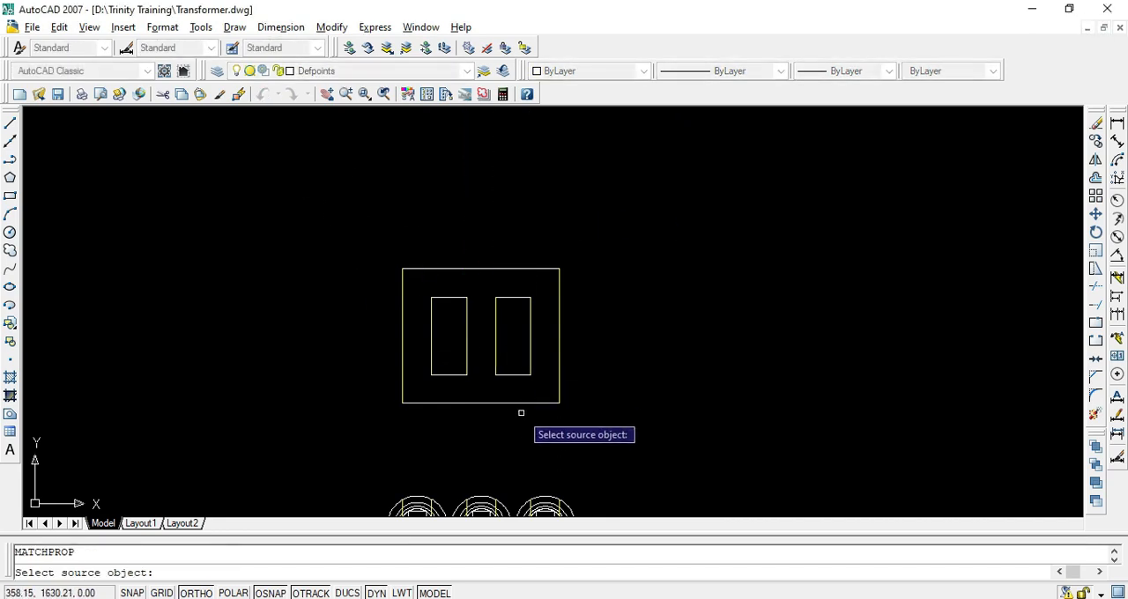
pyautogui.click(529, 403)
pyautogui.click(680, 177)
pyautogui.click(310, 416)
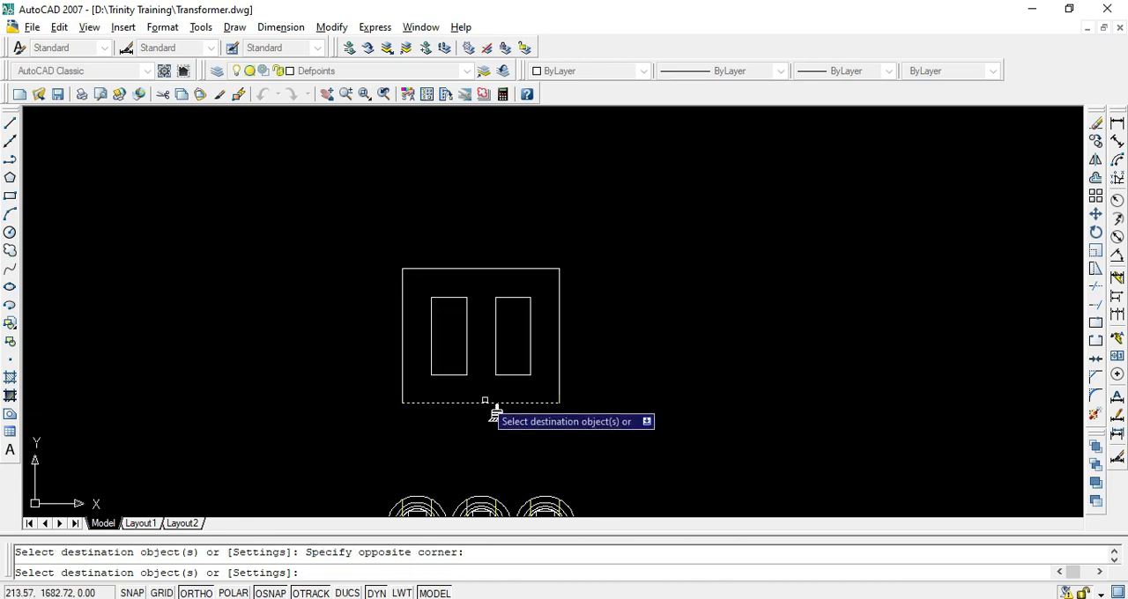
pyautogui.press('Escape')
pyautogui.scroll(-5, 489, 401)
pyautogui.scroll(10, 476, 451)
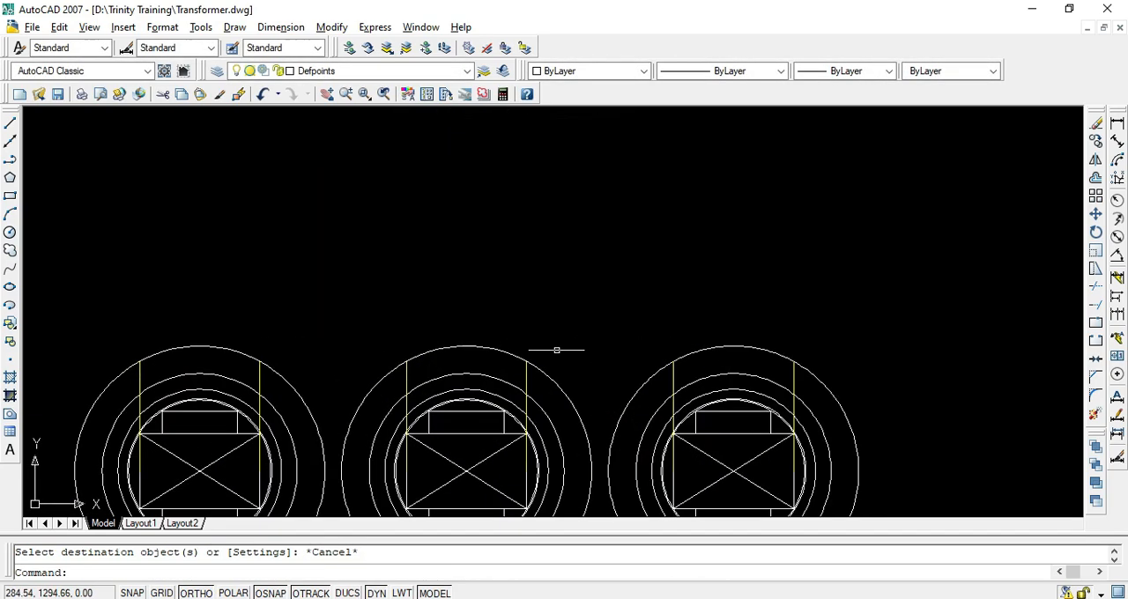
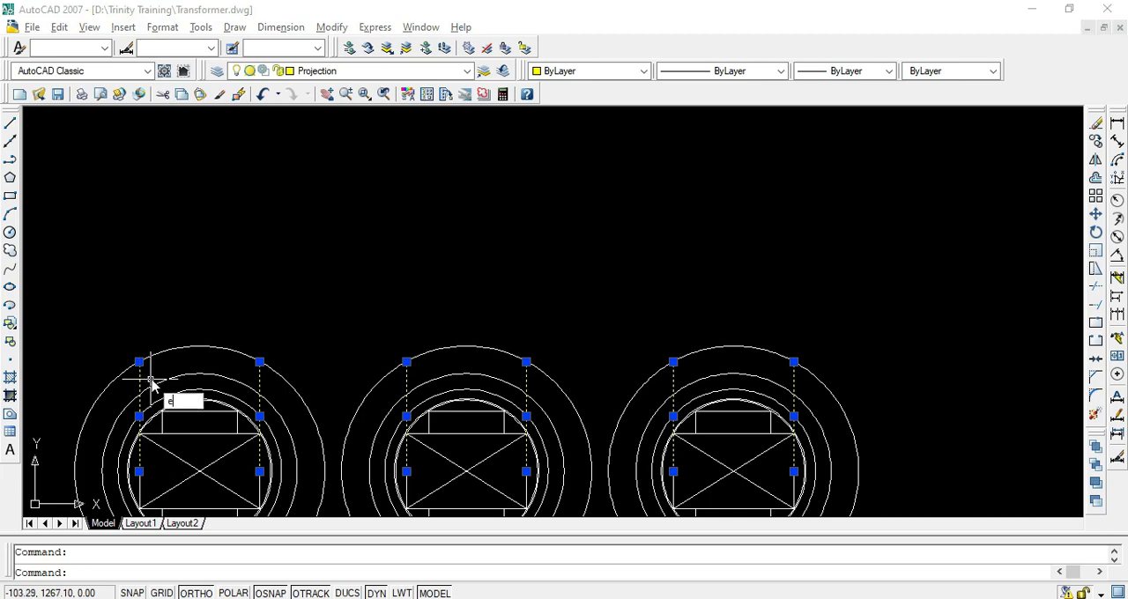
# Erase the six selected leftover projection line segments over the three limbs in the plan view
pyautogui.press('Escape')
pyautogui.scroll(-4, 450, 344)
pyautogui.moveTo(508, 273); pyautogui.dragTo(513, 317, button='middle')
# Switch to the design PDF and find the transformer assembly drawing on page 7
pyautogui.hotkey('alt', 'Tab')
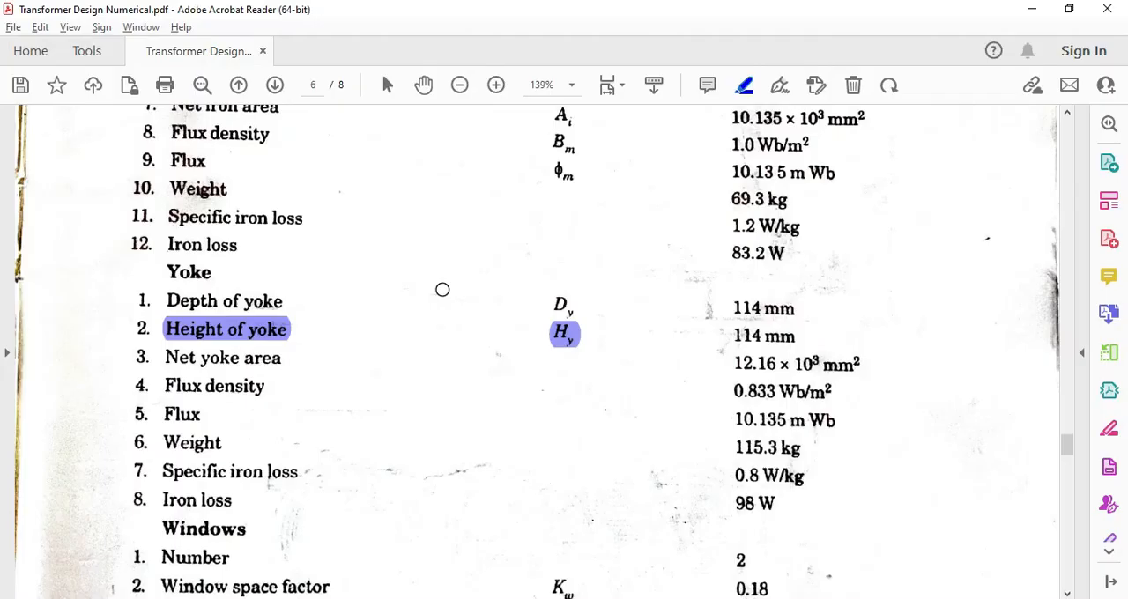
pyautogui.scroll(-8, 516, 299)
pyautogui.scroll(-10, 580, 312)
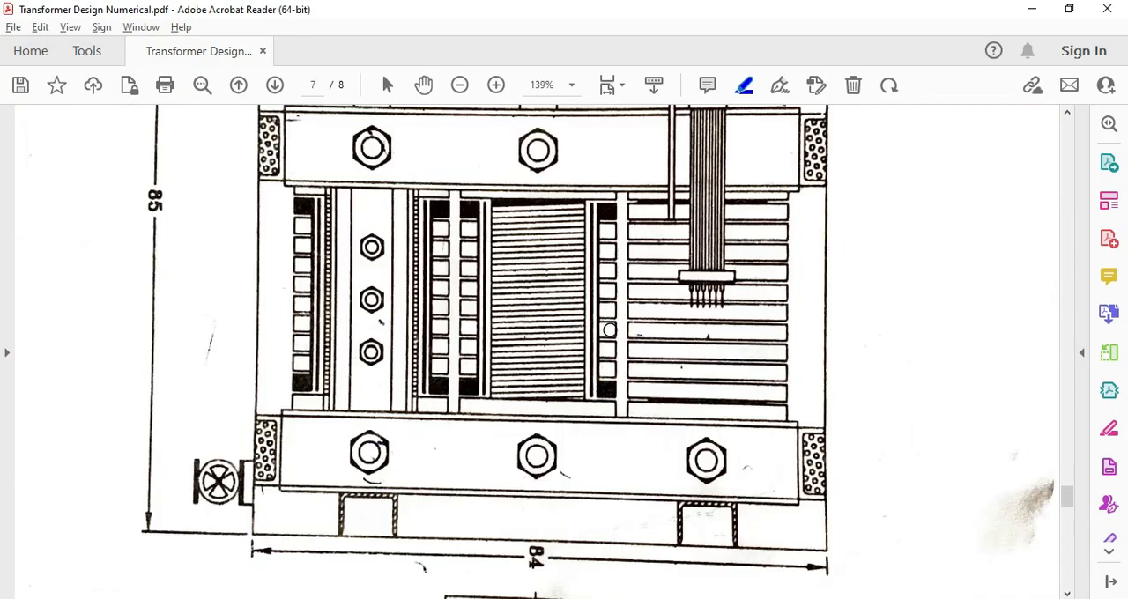
pyautogui.scroll(5, 650, 327)
pyautogui.scroll(1, 650, 327)
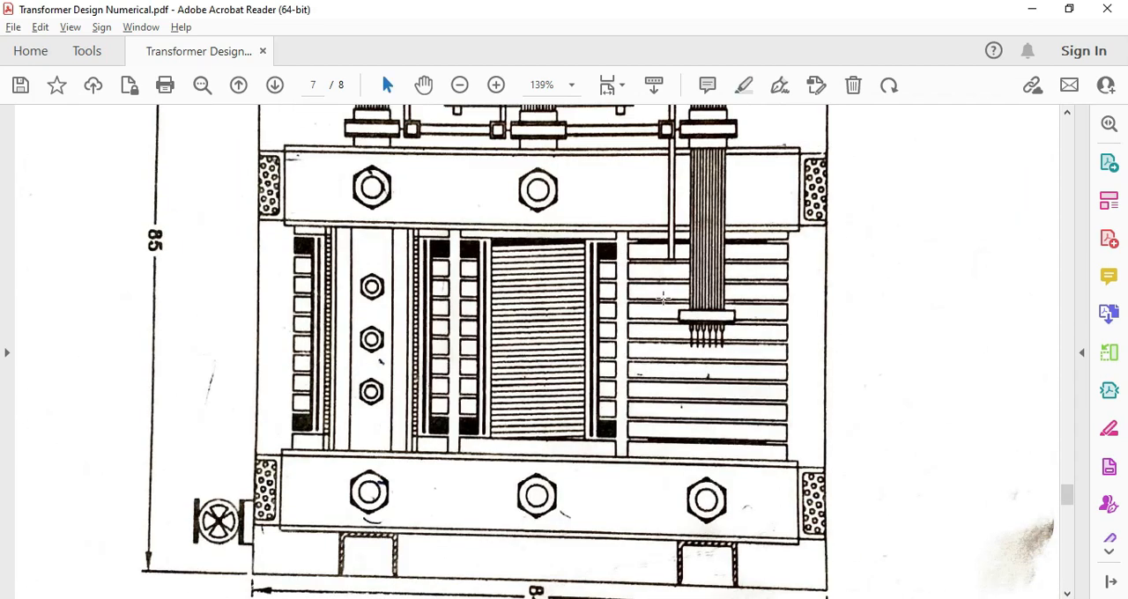
# Examine the outer winding, inner winding and core limb sections in the PDF's assembly drawing
pyautogui.moveTo(623, 256)
pyautogui.mouseDown()
pyautogui.moveTo(774, 411)
pyautogui.moveTo(773, 432)
pyautogui.mouseUp()
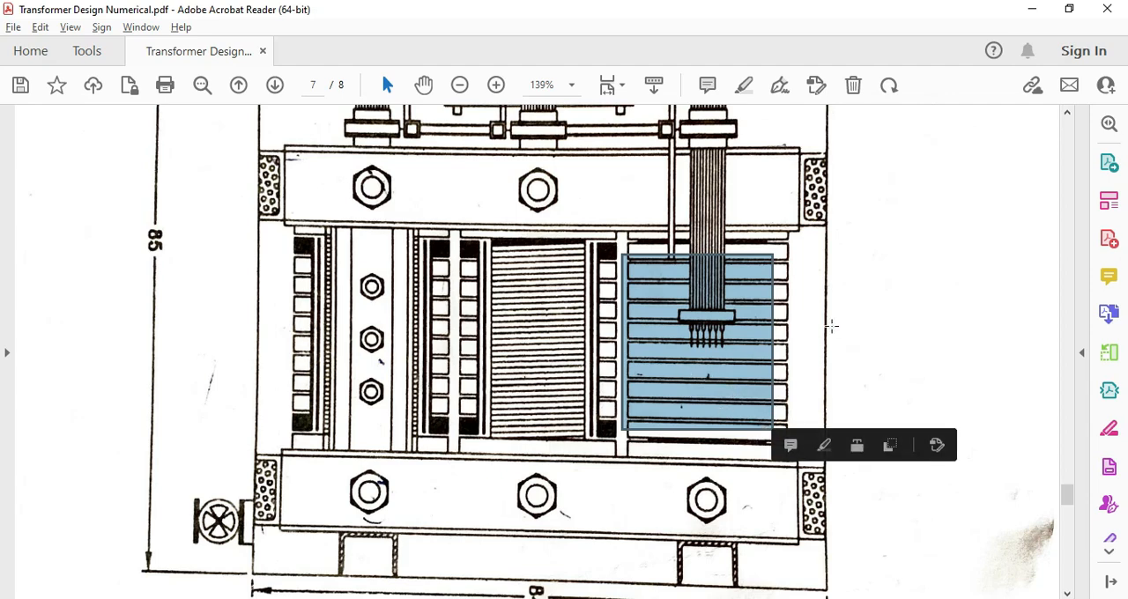
pyautogui.click(831, 326)
pyautogui.click(787, 344)
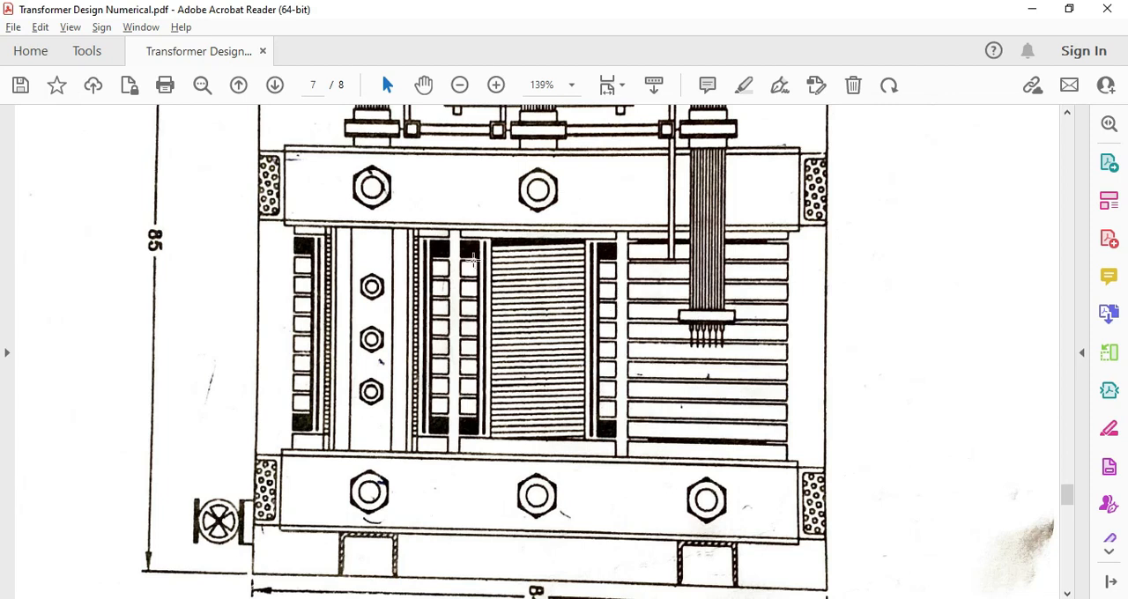
pyautogui.moveTo(484, 242); pyautogui.dragTo(603, 438)
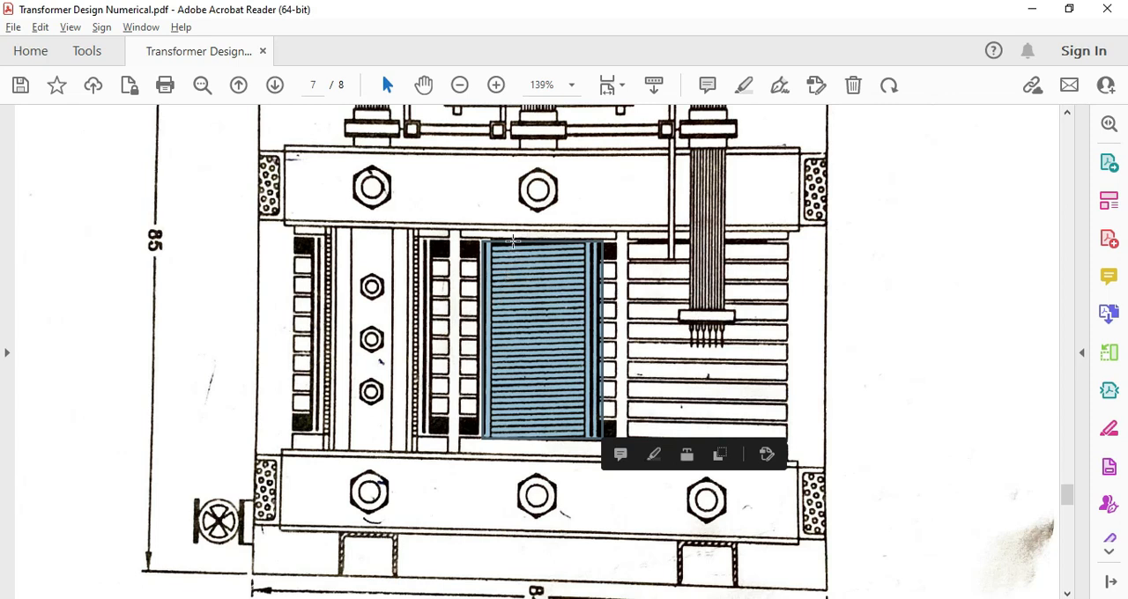
pyautogui.click(529, 322)
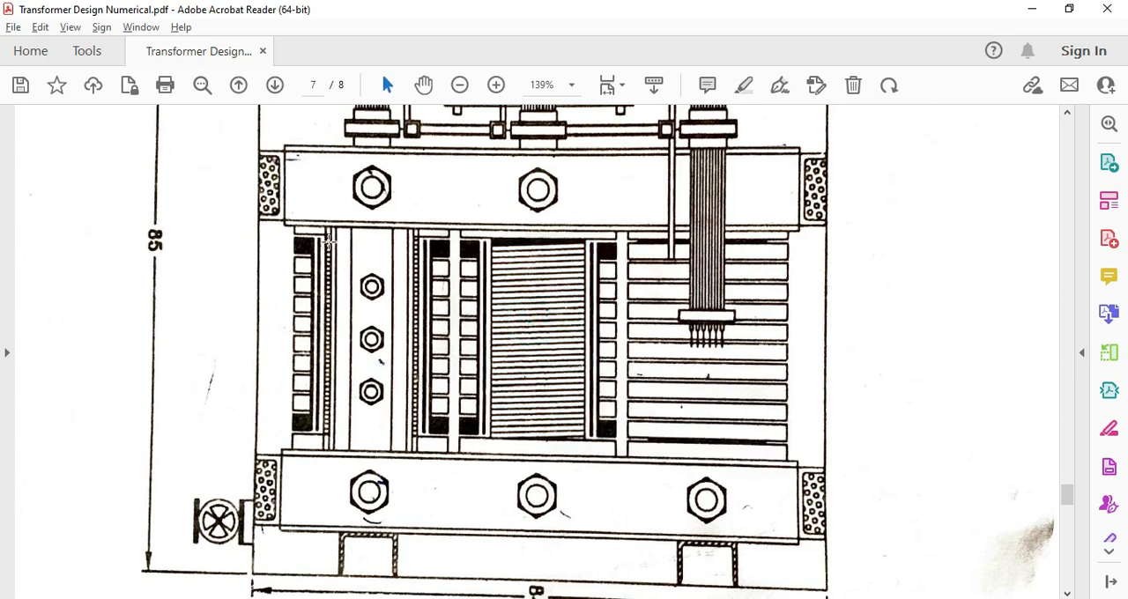
pyautogui.moveTo(331, 241); pyautogui.dragTo(409, 438)
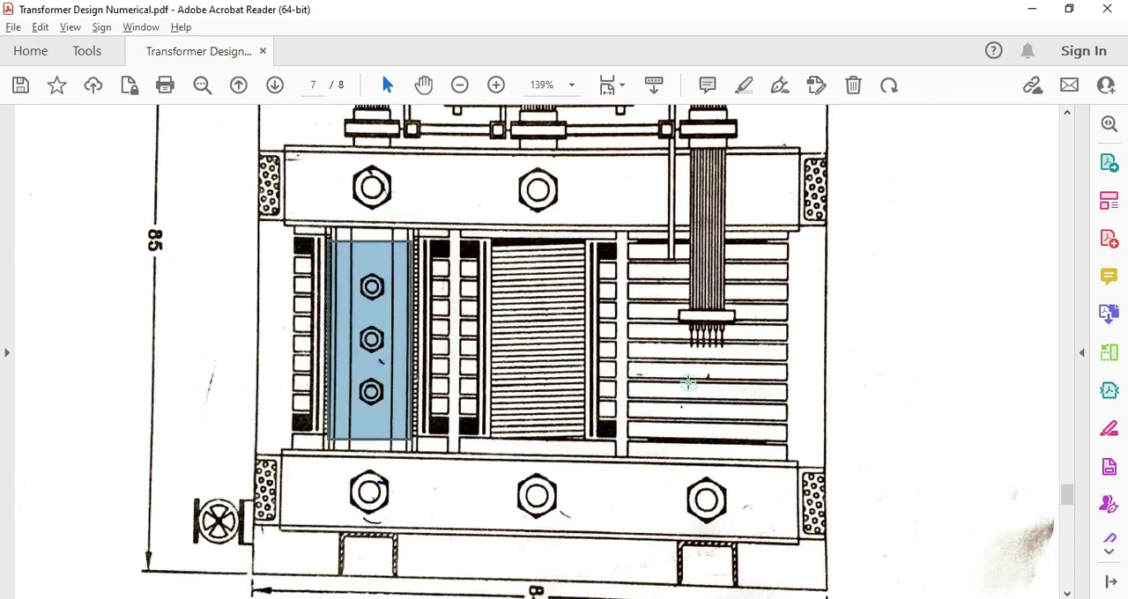
pyautogui.click(686, 385)
pyautogui.click(685, 386)
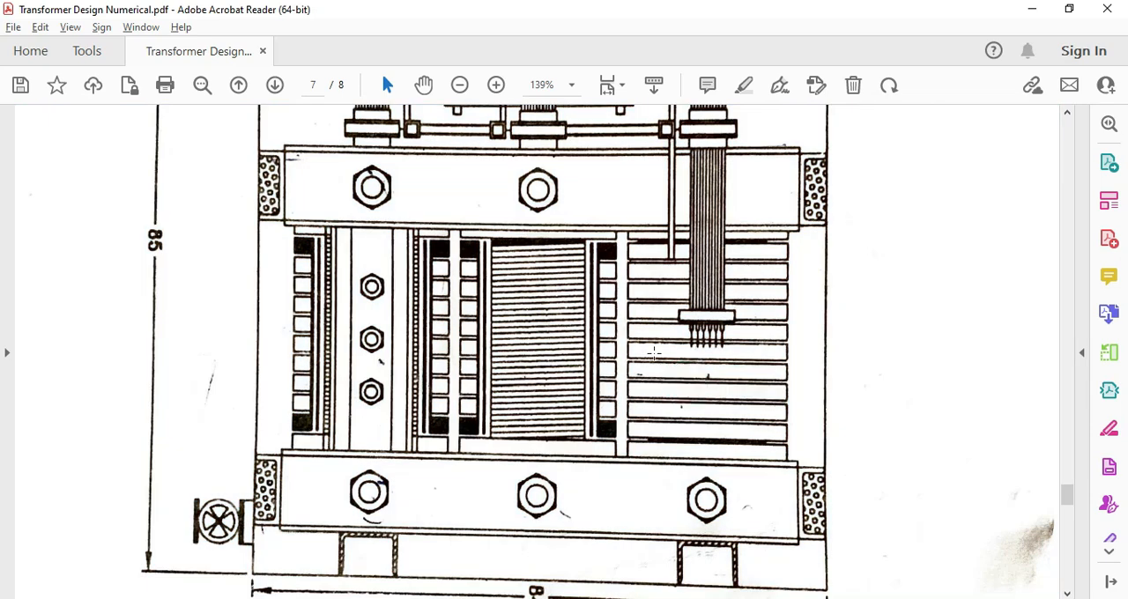
pyautogui.moveTo(501, 272); pyautogui.dragTo(572, 436)
pyautogui.click(321, 349)
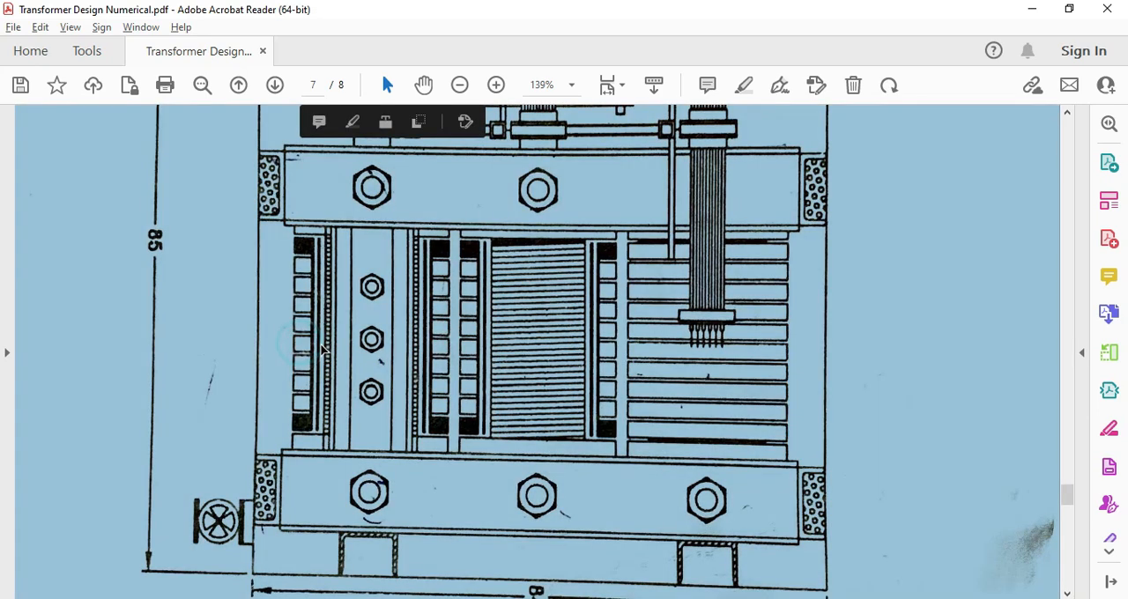
pyautogui.click(321, 349)
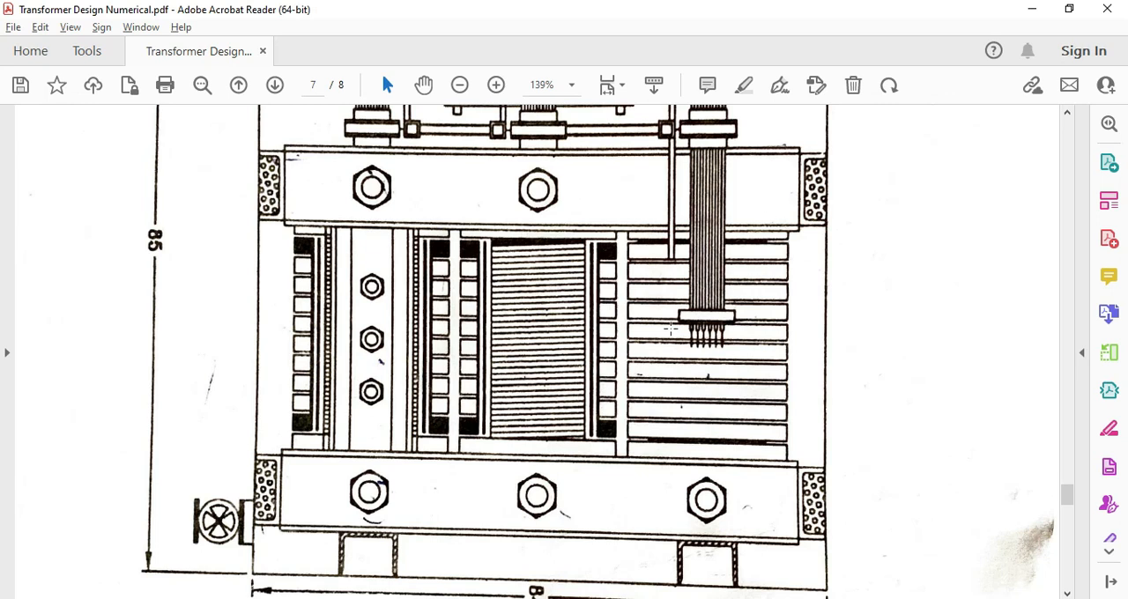
pyautogui.moveTo(623, 224); pyautogui.dragTo(799, 464)
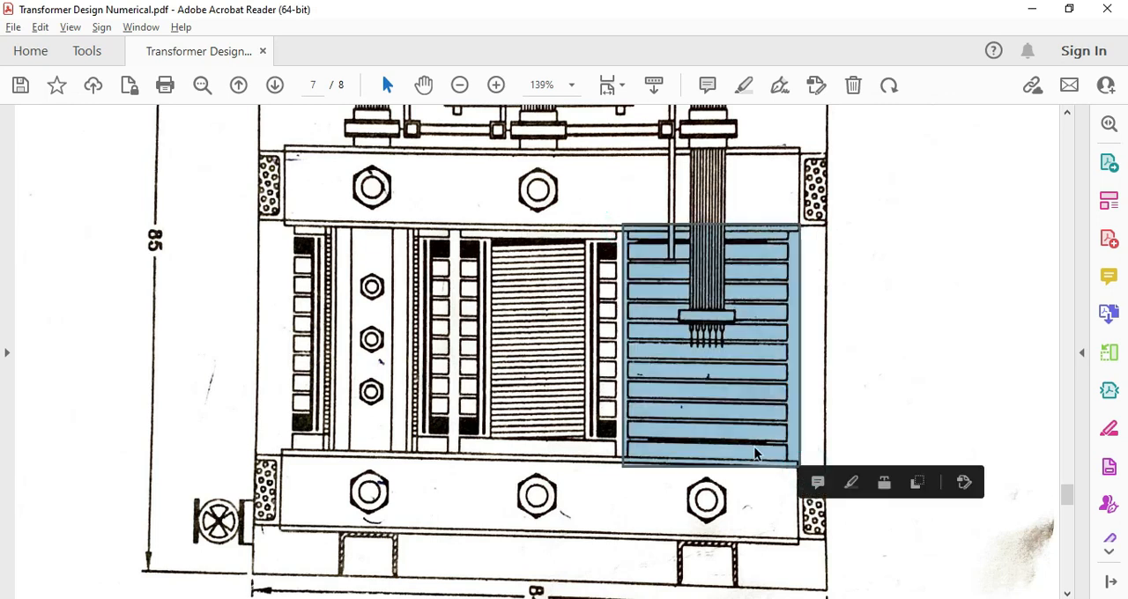
# Switch to AutoCAD and draw a vertical line on the Projection layer from the third limb's outermost circle's right quadrant up past the front elevation
pyautogui.hotkey('alt', 'Tab')
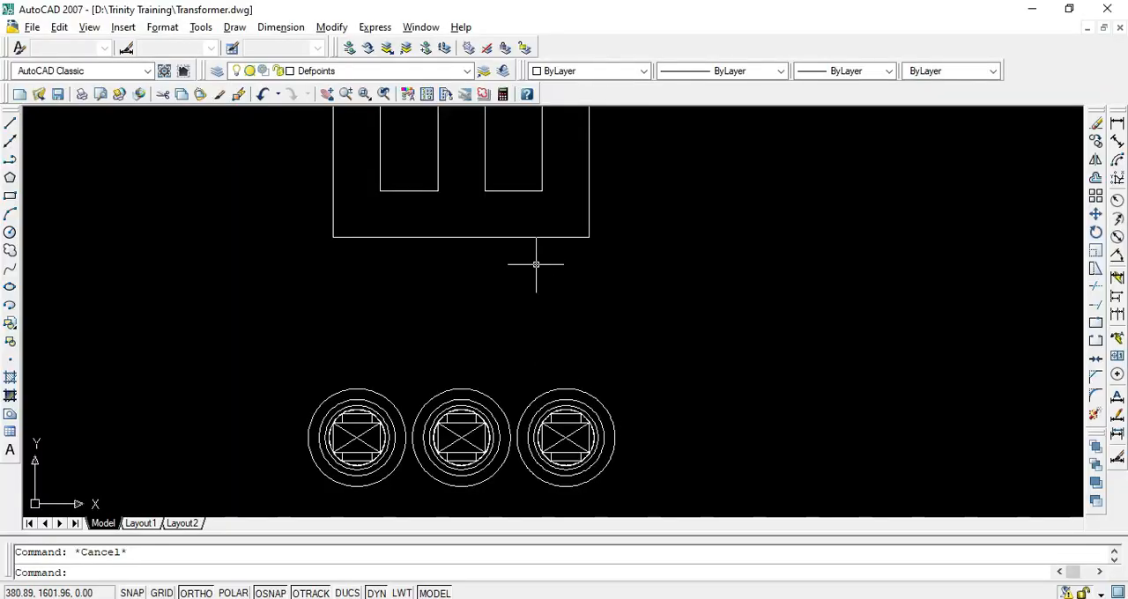
pyautogui.click(335, 72)
pyautogui.click(333, 114)
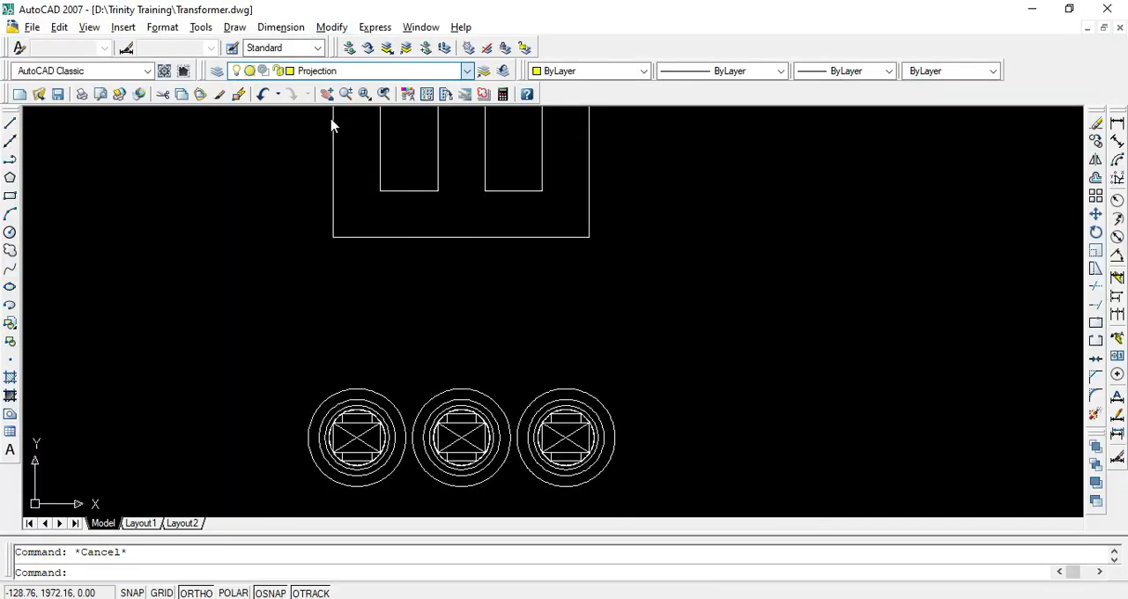
pyautogui.write('l')
pyautogui.press('Return')
pyautogui.click(614, 438)
pyautogui.scroll(-4, 614, 437)
pyautogui.scroll(-3, 623, 419)
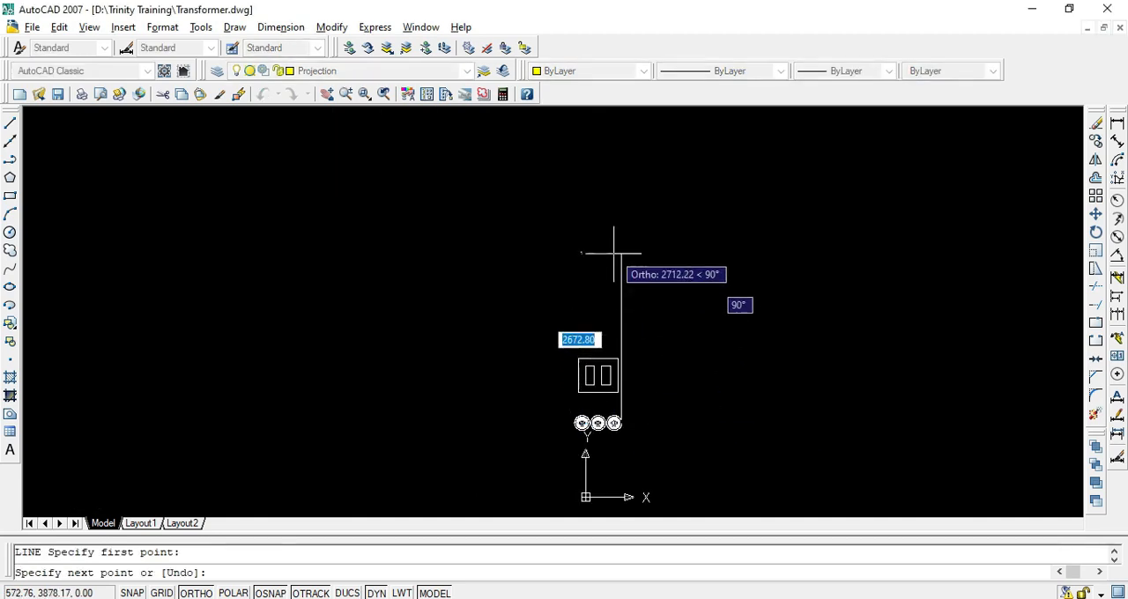
pyautogui.click(617, 283)
pyautogui.press('Return')
pyautogui.press('Return')
pyautogui.scroll(10, 680, 343)
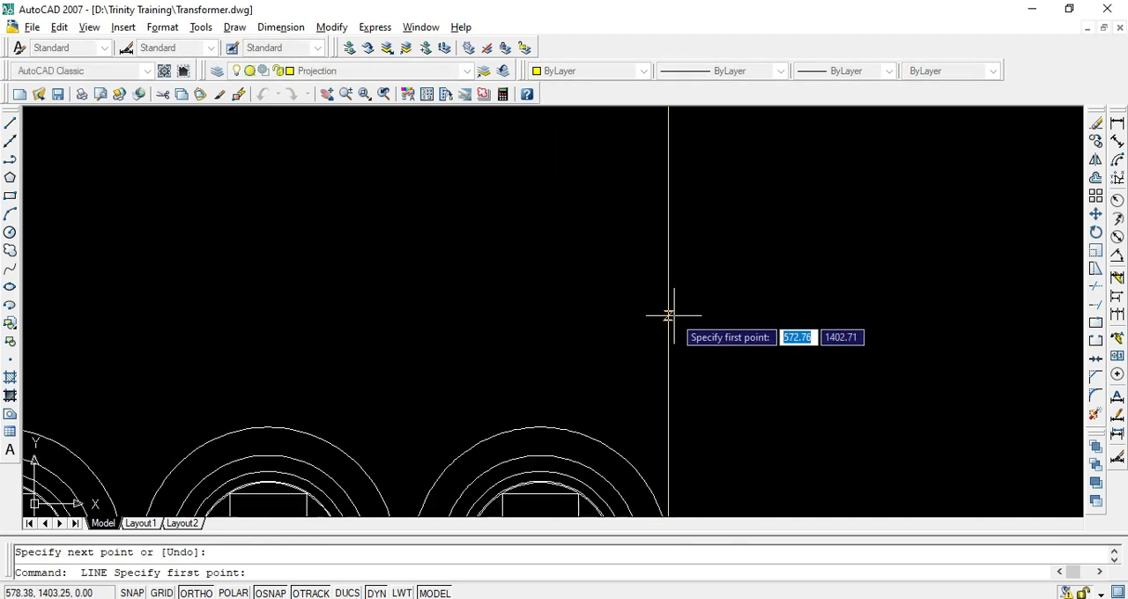
pyautogui.press('Escape')
# Copy the vertical projection line from the outermost circle's right quadrant to its left quadrant on the third limb
pyautogui.scroll(-6, 695, 335)
pyautogui.scroll(5, 693, 379)
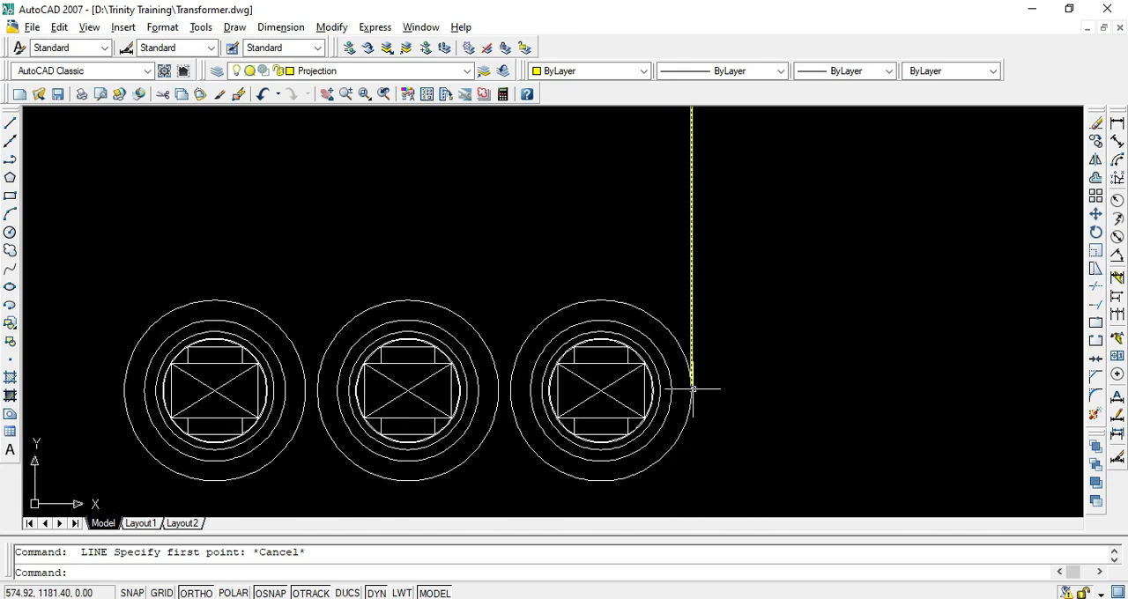
pyautogui.write('co')
pyautogui.press('Return')
pyautogui.scroll(3, 694, 371)
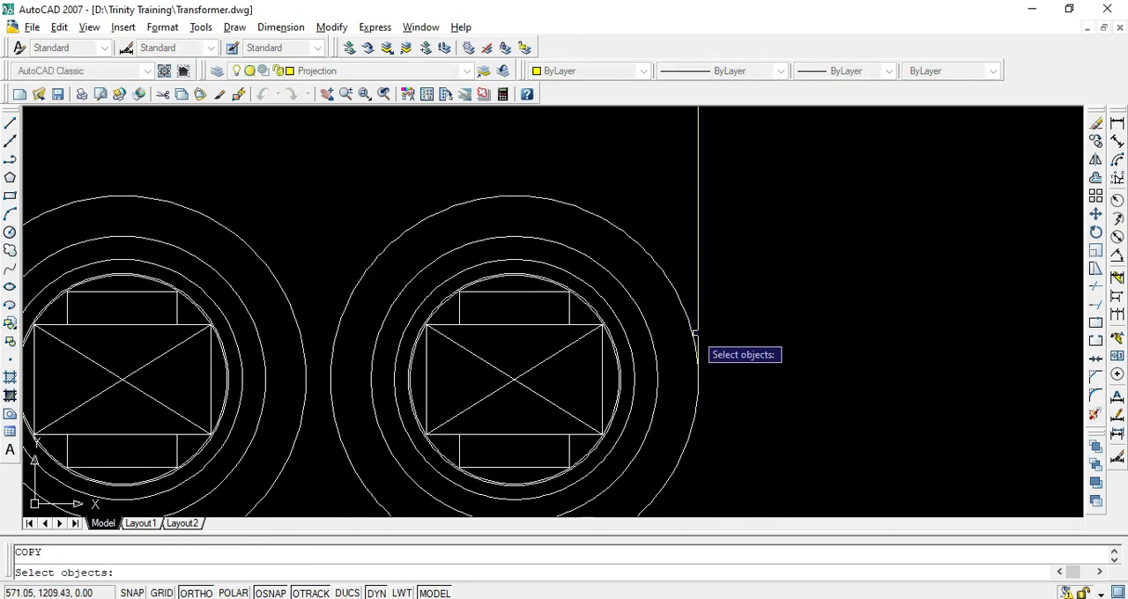
pyautogui.press('Return')
pyautogui.click(697, 379)
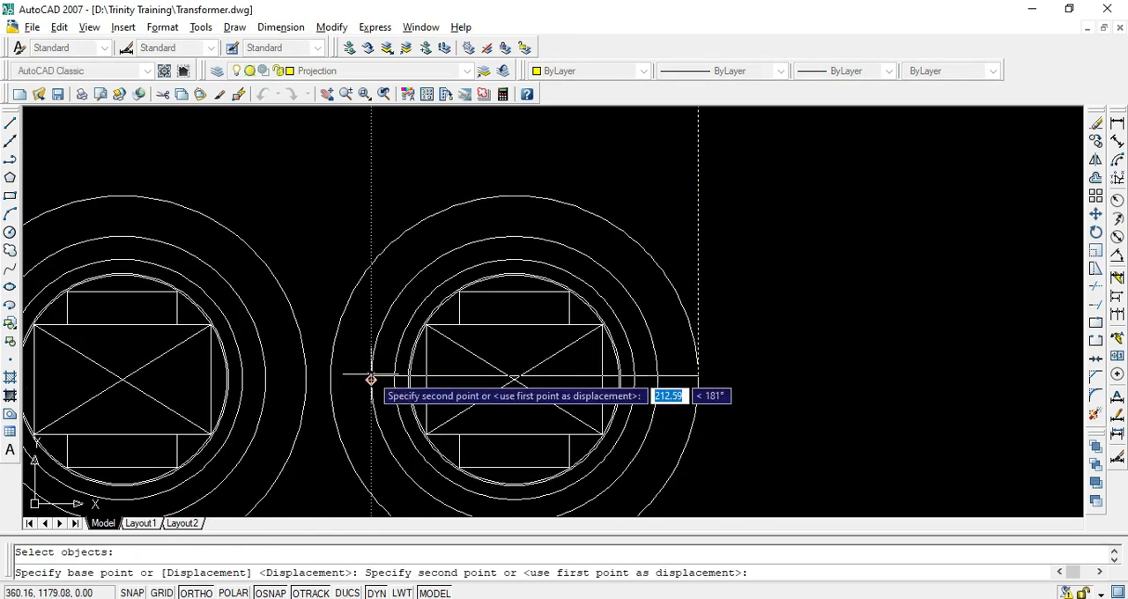
pyautogui.click(330, 371)
pyautogui.press('Escape')
pyautogui.scroll(-8, 438, 267)
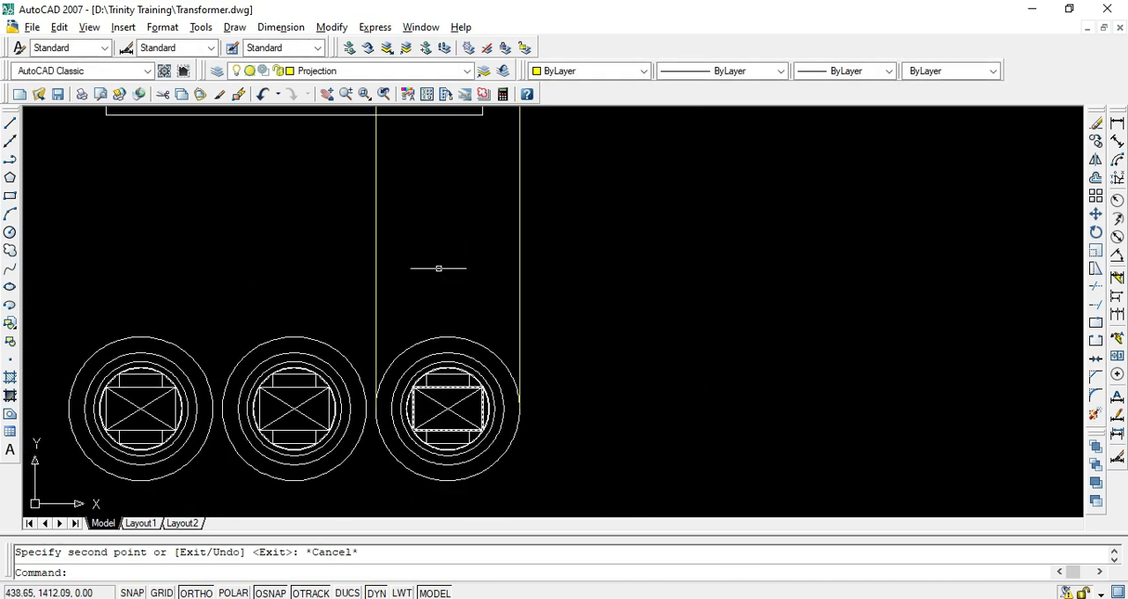
# Compare the front elevation's third limb with the outer winding discs in the PDF drawing, and return to AutoCAD
pyautogui.scroll(6, 446, 225)
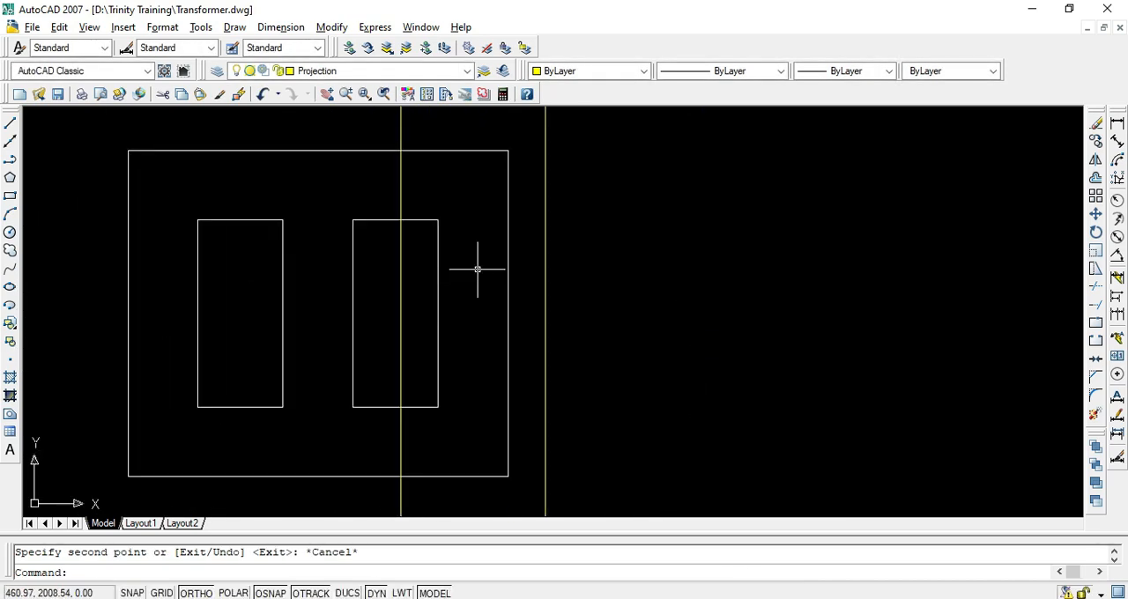
pyautogui.scroll(3, 453, 263)
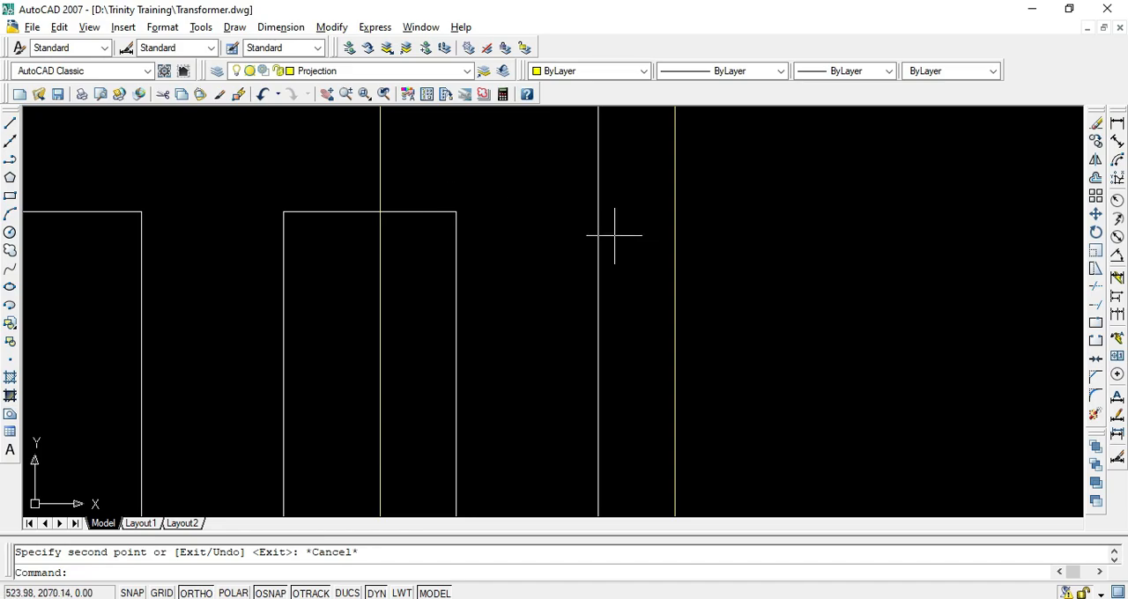
pyautogui.hotkey('alt', 'Tab')
pyautogui.scroll(-1, 650, 330)
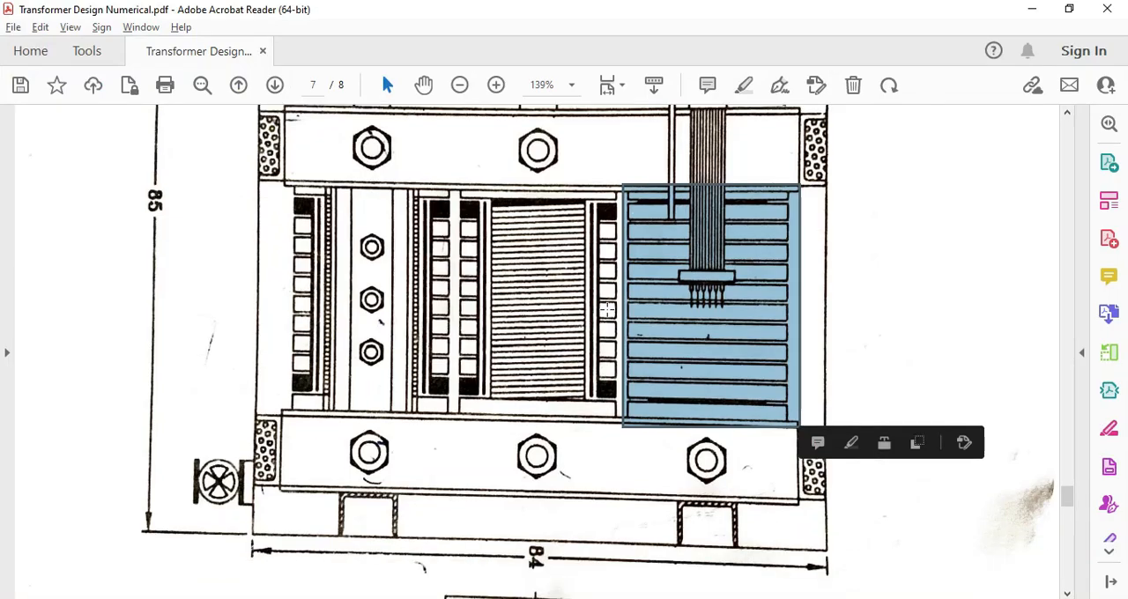
pyautogui.click(679, 332)
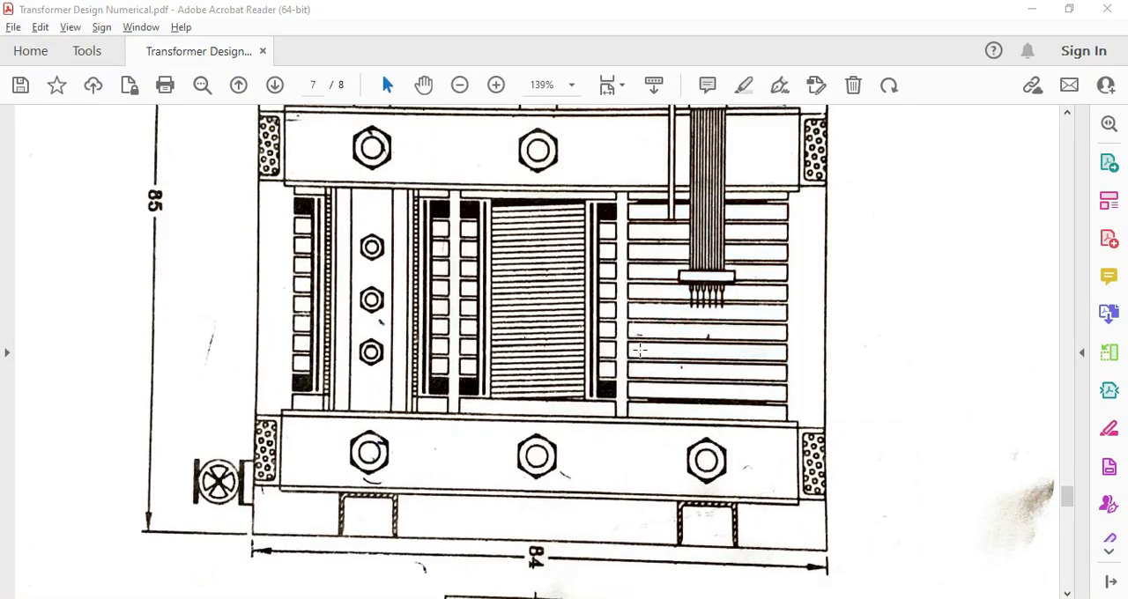
pyautogui.hotkey('alt', 'Tab')
pyautogui.write('re')
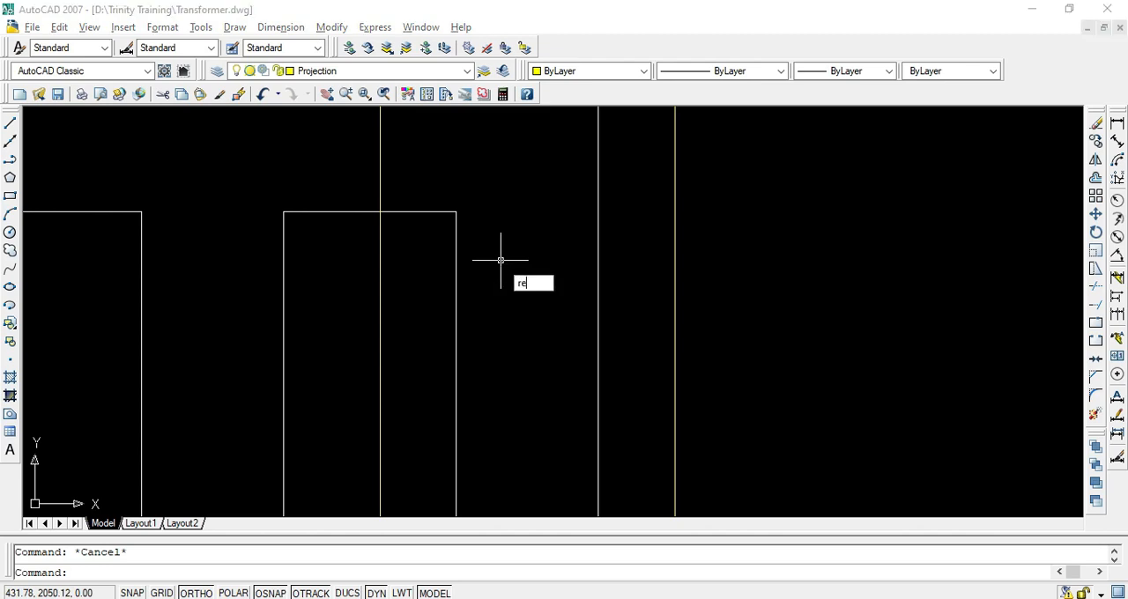
pyautogui.write('c')
pyautogui.press('Return')
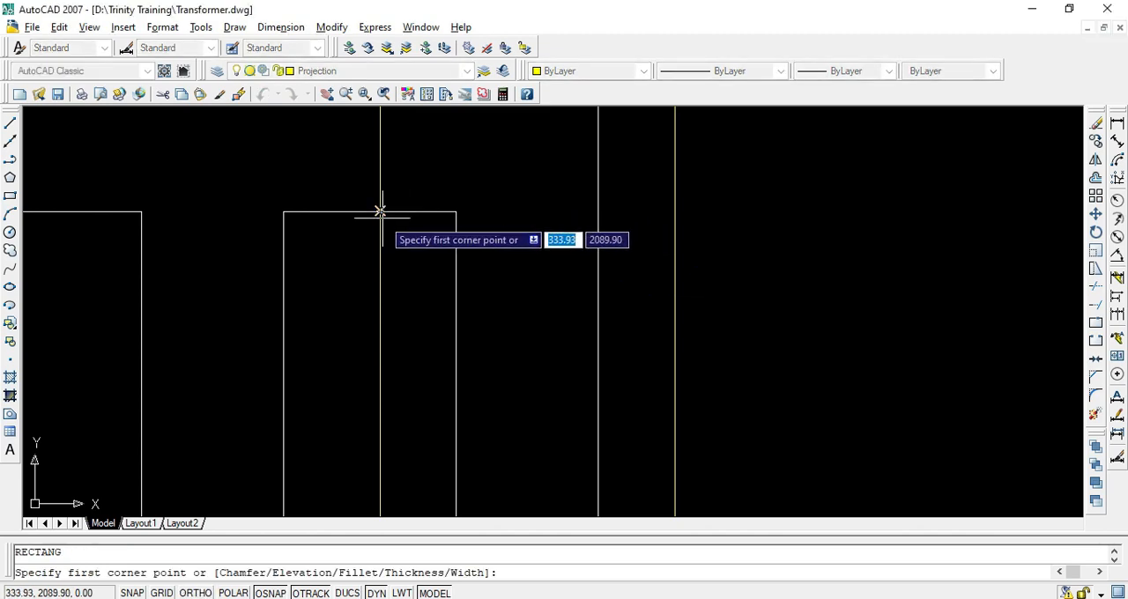
pyautogui.scroll(4, 378, 211)
pyautogui.click(361, 188)
pyautogui.scroll(-4, 421, 217)
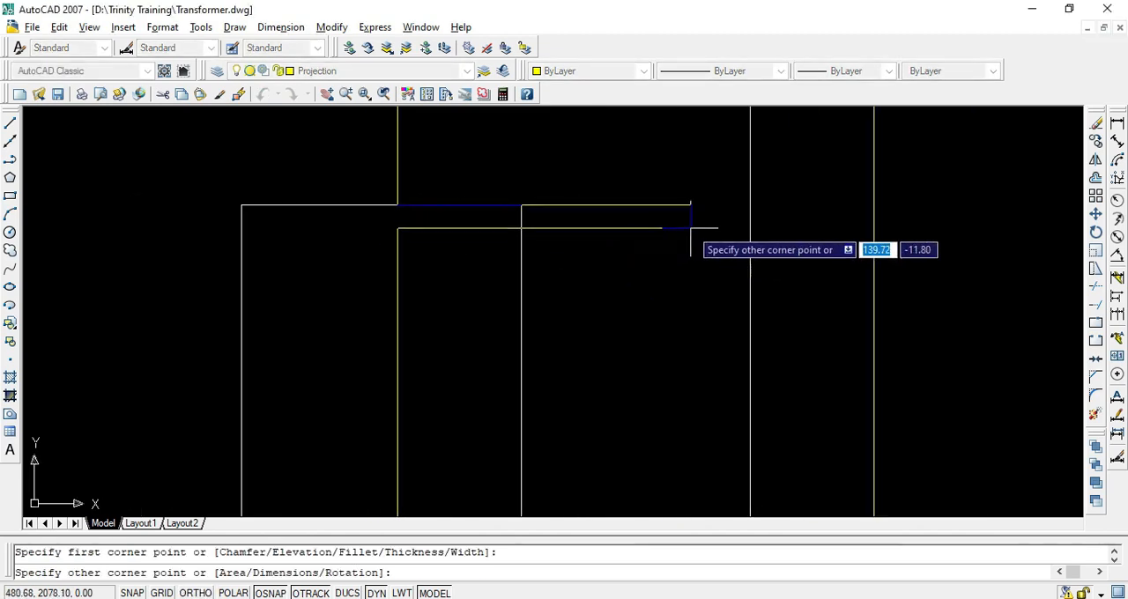
pyautogui.press('Escape')
# Draw a rectangle about 239 by 12 on layer 0 between the two projection lines, starting at the window's top edge
pyautogui.click(343, 71)
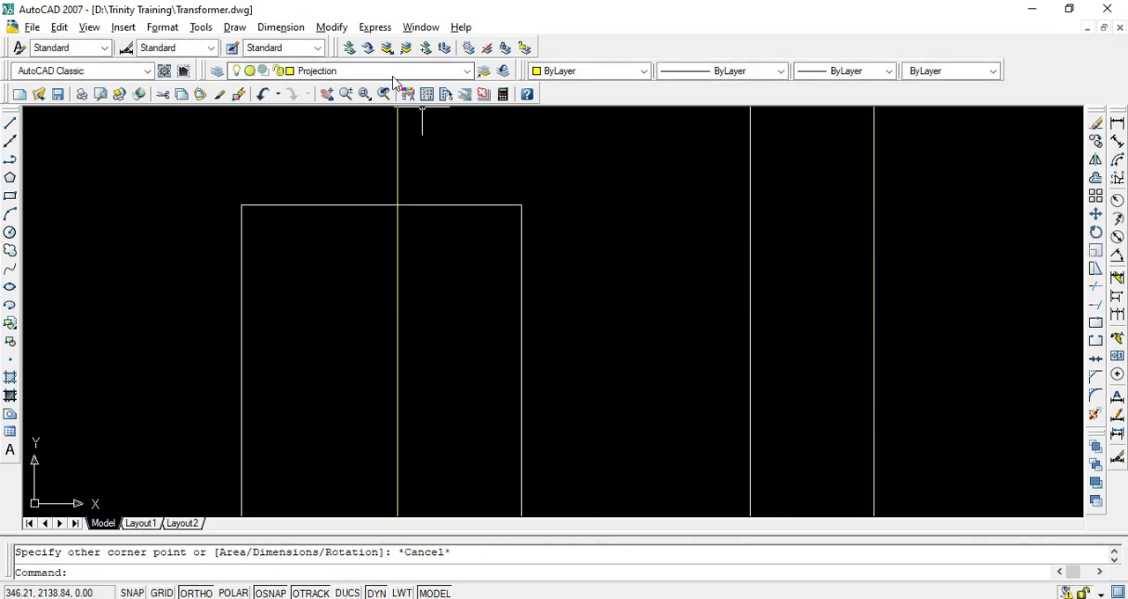
pyautogui.click(309, 92)
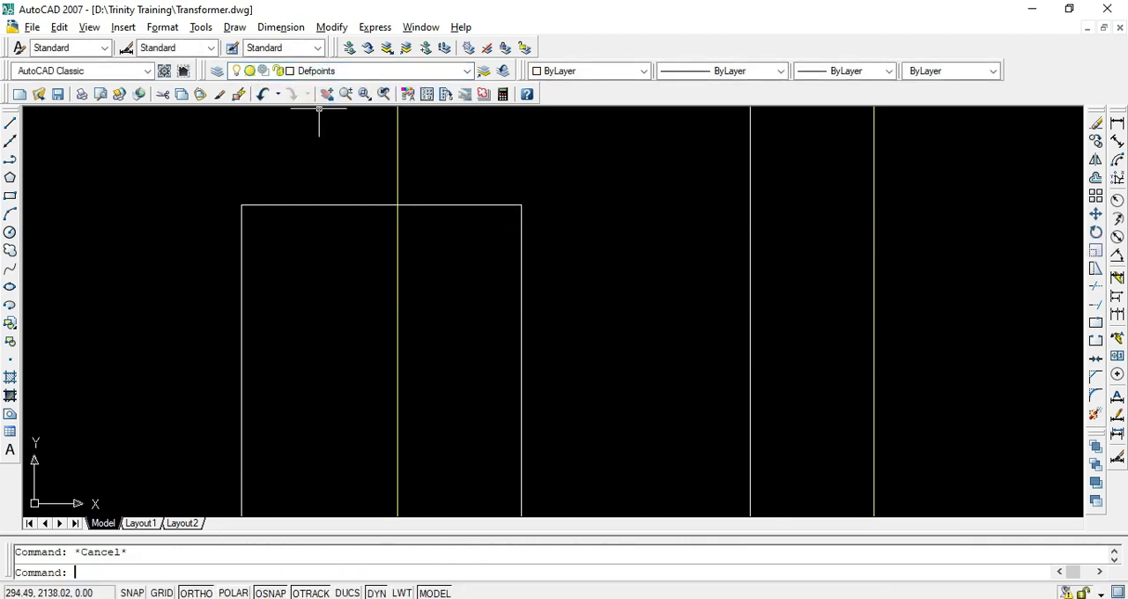
pyautogui.click(335, 78)
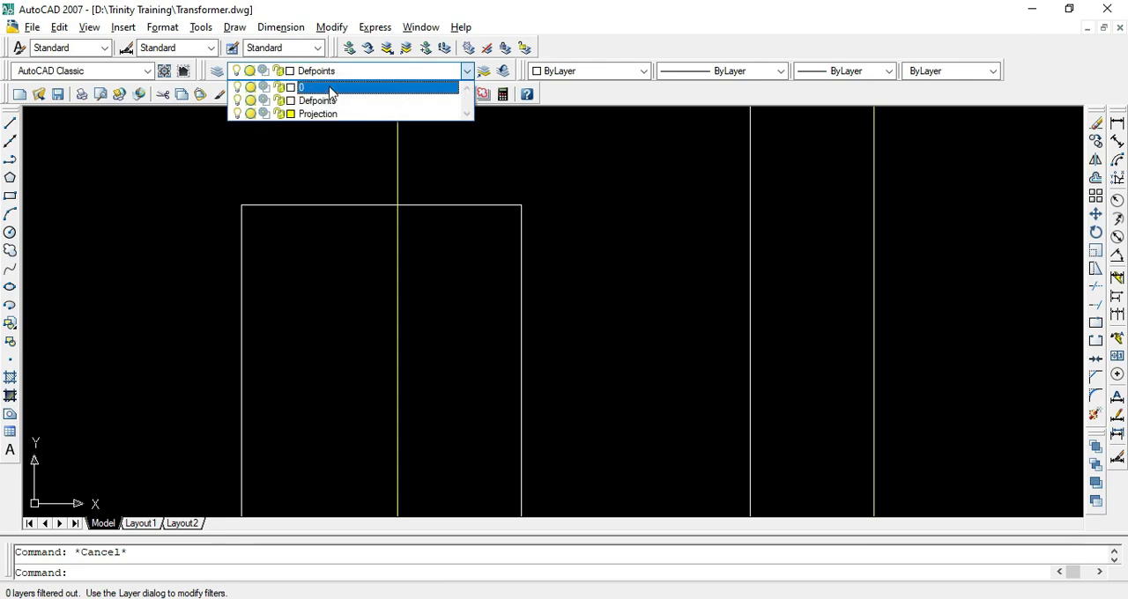
pyautogui.click(328, 87)
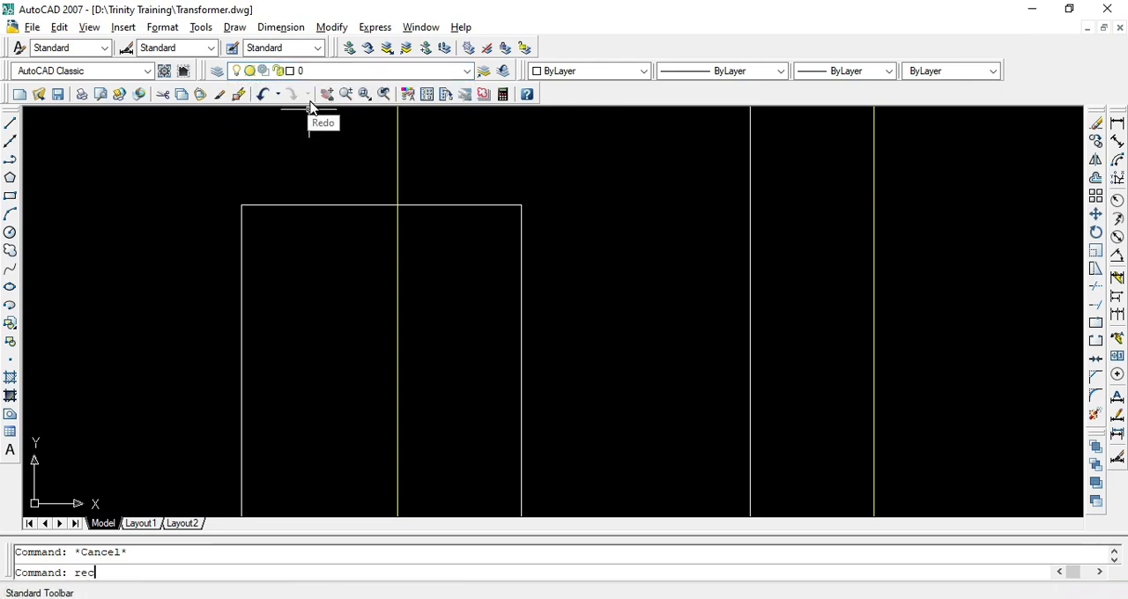
pyautogui.press('Return')
pyautogui.click(396, 206)
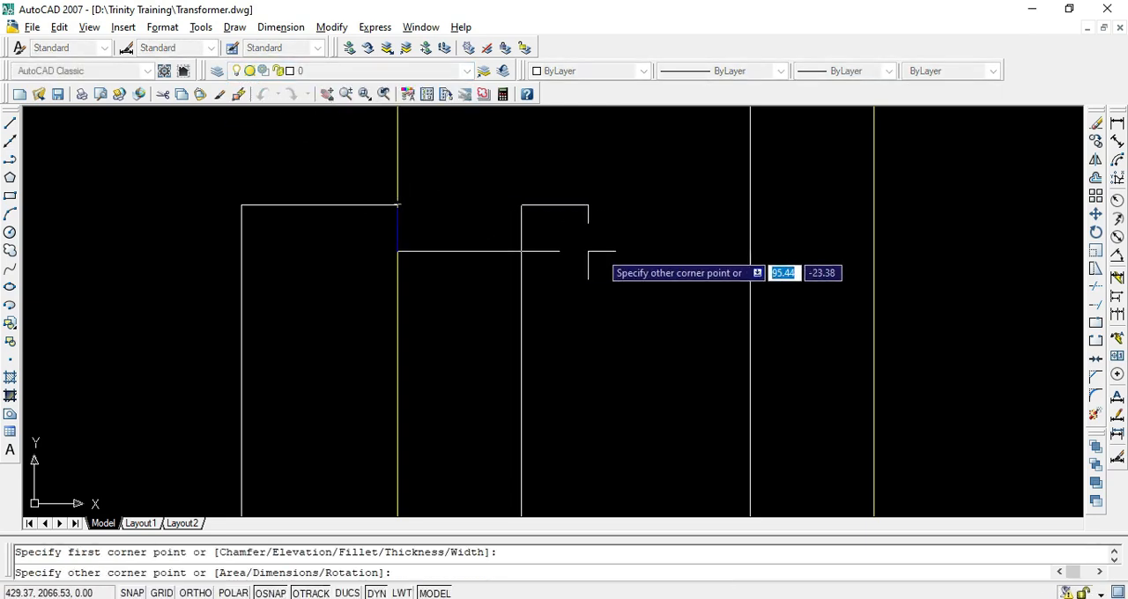
pyautogui.click(874, 225)
# Draw a second disc rectangle about 239 by 14 between the projection lines, just below the first rectangle with a small gap
pyautogui.press('Return')
pyautogui.scroll(5, 447, 247)
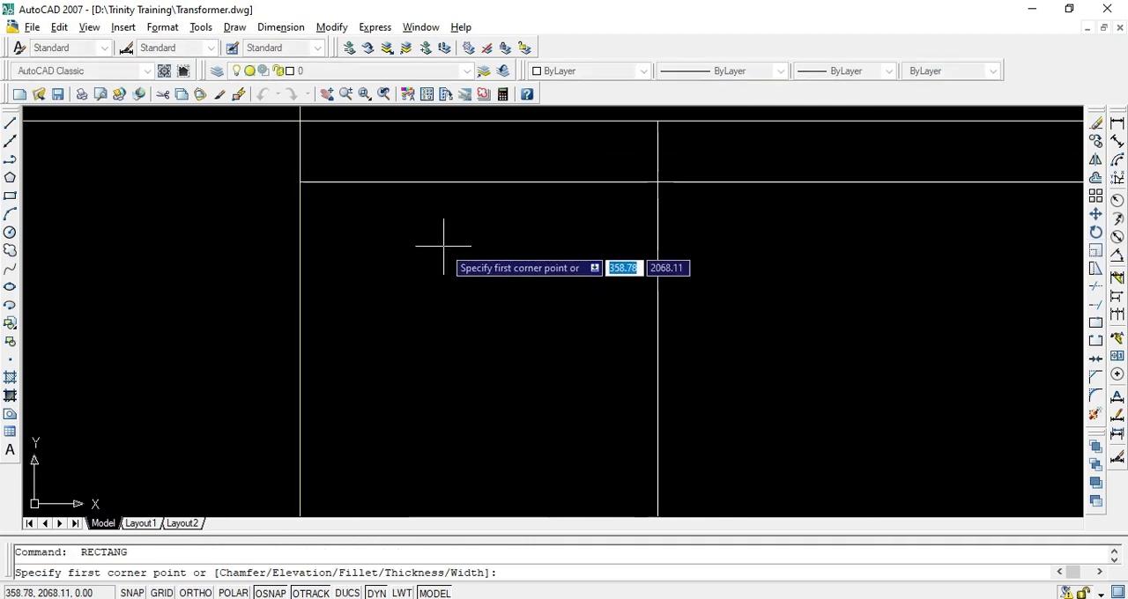
pyautogui.press('Return')
pyautogui.click(300, 212)
pyautogui.scroll(-3, 352, 252)
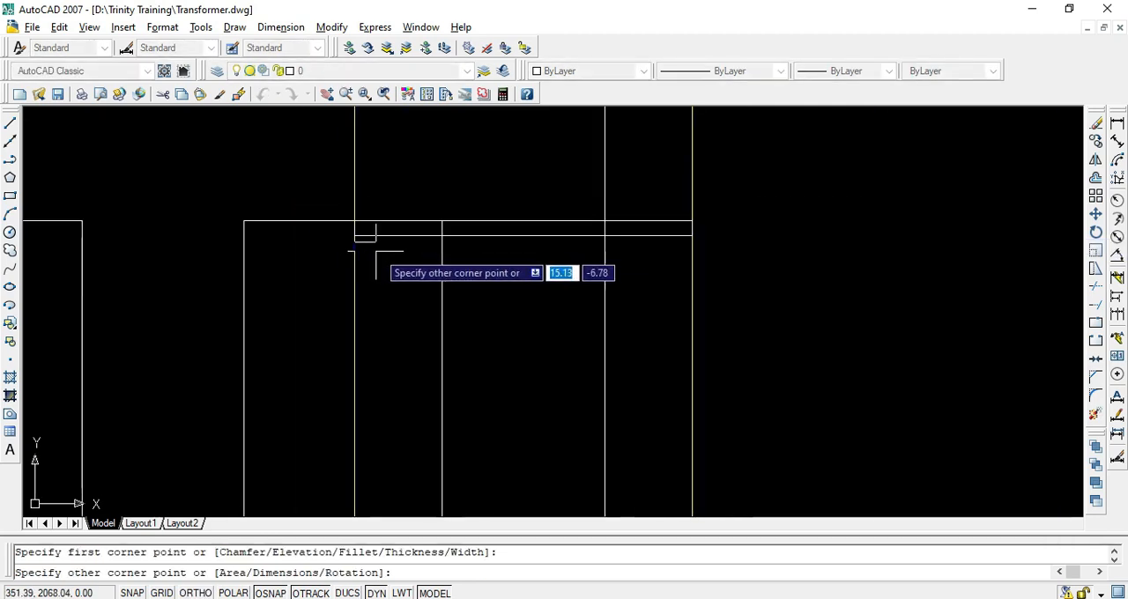
pyautogui.scroll(5, 575, 288)
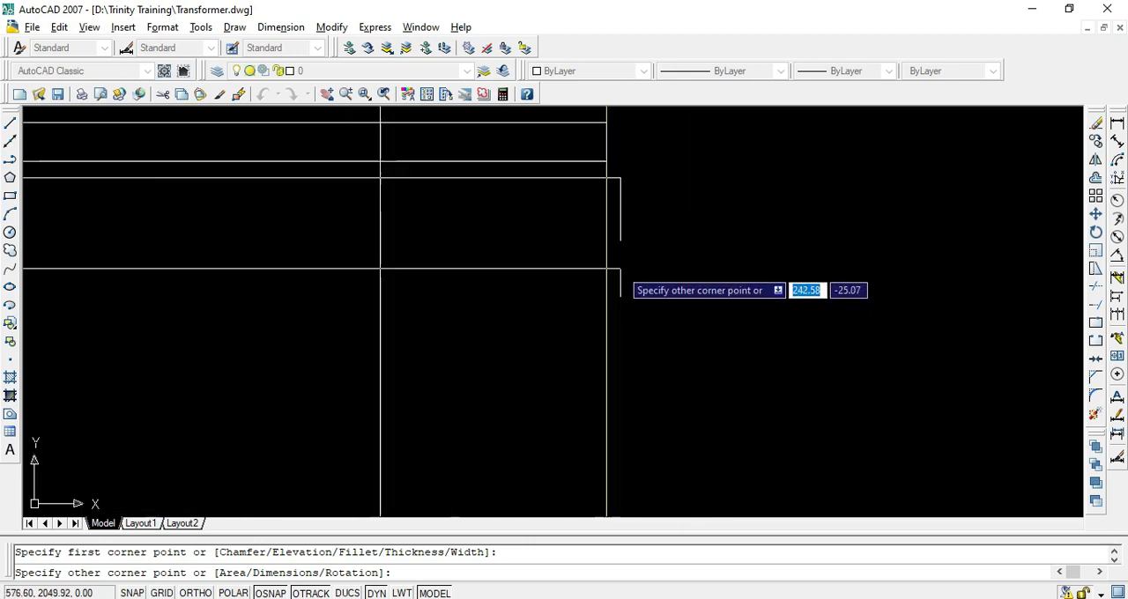
pyautogui.click(599, 211)
pyautogui.scroll(-3, 585, 226)
pyautogui.scroll(4, 527, 203)
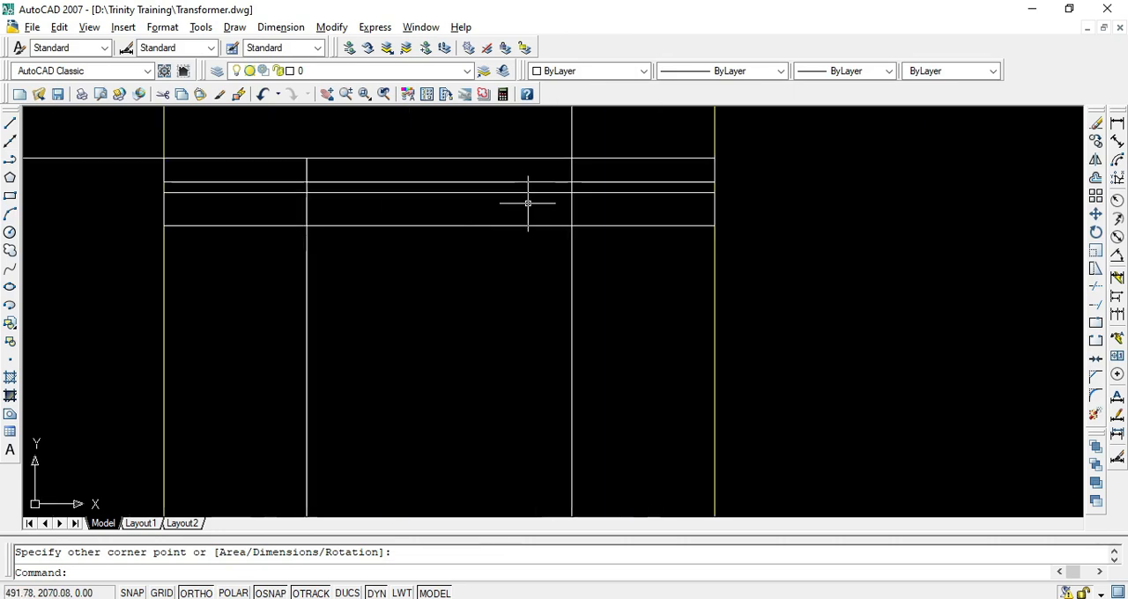
# Copy the second disc rectangle four times straight down at equal spacing, using the first rectangle's lower-left corner as base point
pyautogui.scroll(-5, 487, 287)
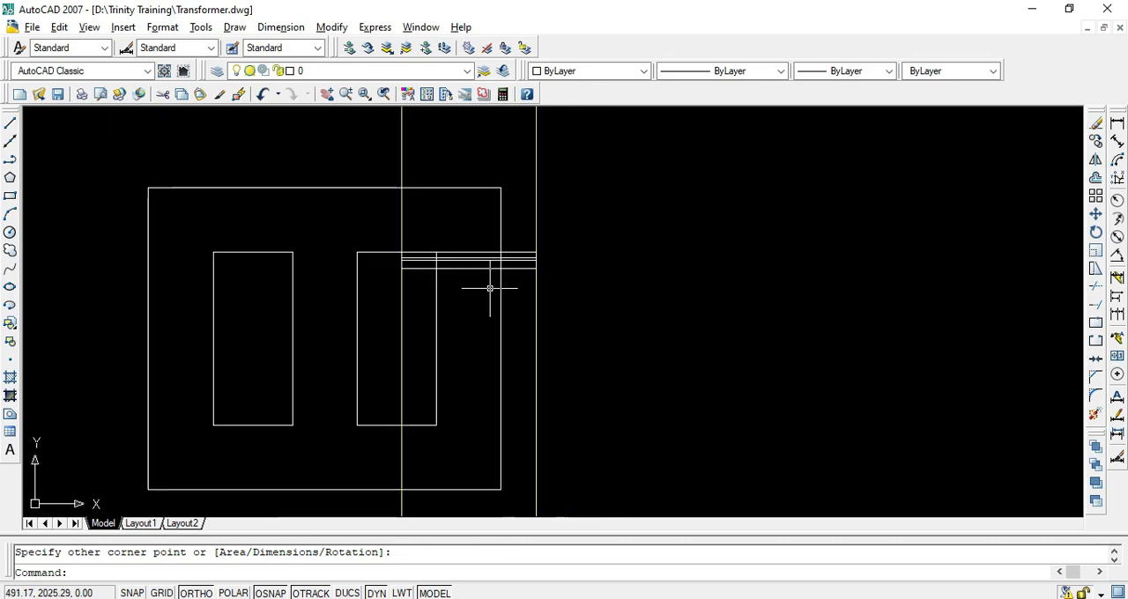
pyautogui.scroll(6, 427, 278)
pyautogui.click(378, 211)
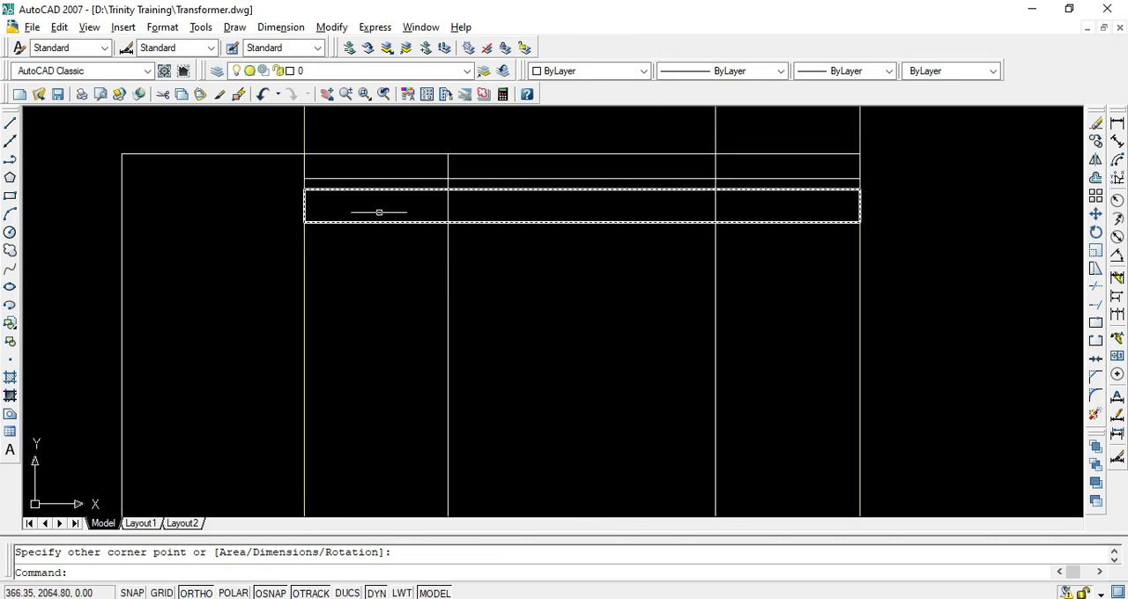
pyautogui.click(350, 235)
pyautogui.write('co')
pyautogui.press('Return')
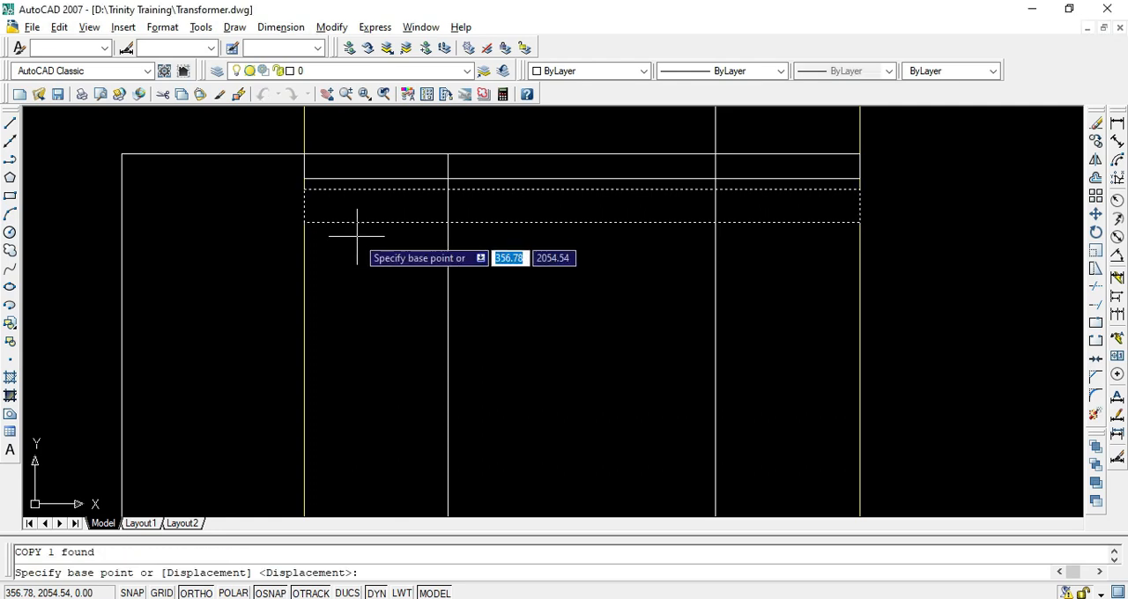
pyautogui.scroll(4, 302, 189)
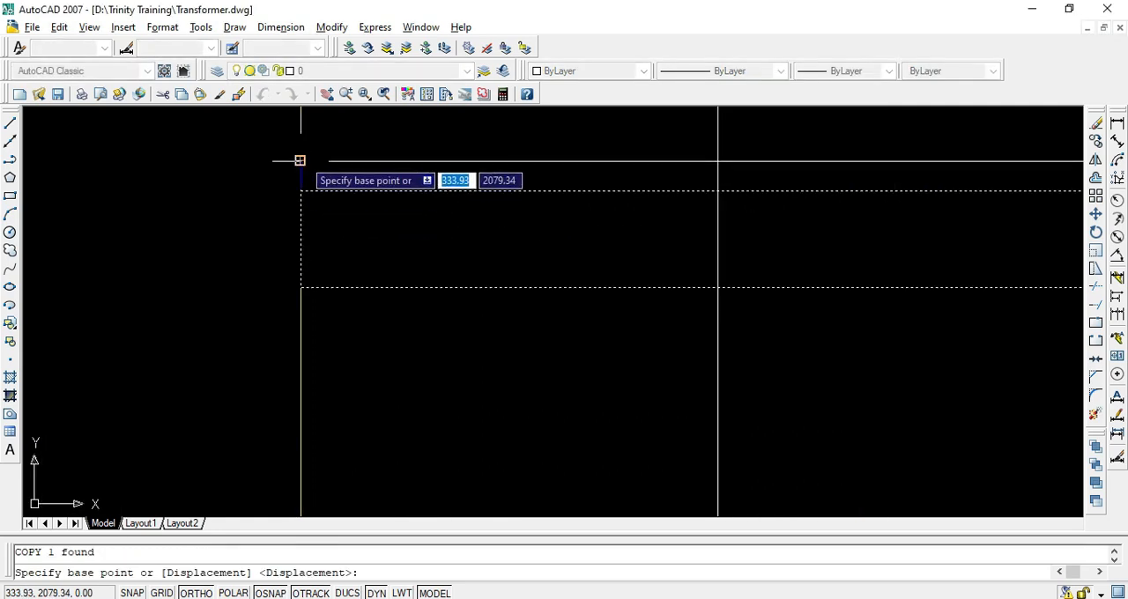
pyautogui.click(300, 160)
pyautogui.click(303, 391)
pyautogui.scroll(-3, 303, 390)
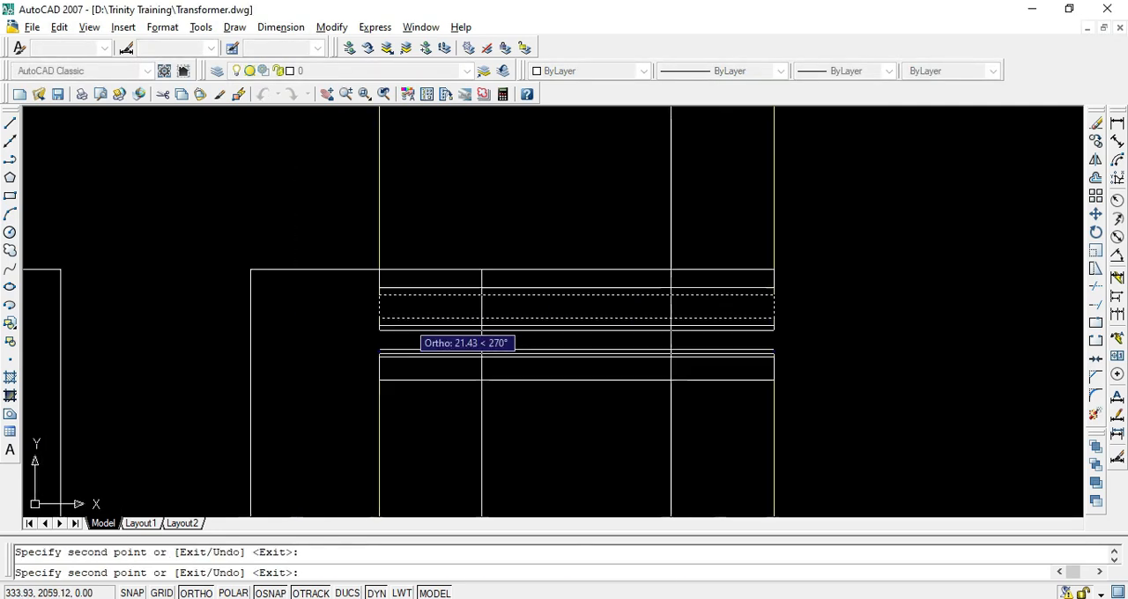
pyautogui.scroll(2, 396, 282)
pyautogui.press('Escape')
pyautogui.scroll(-2, 416, 349)
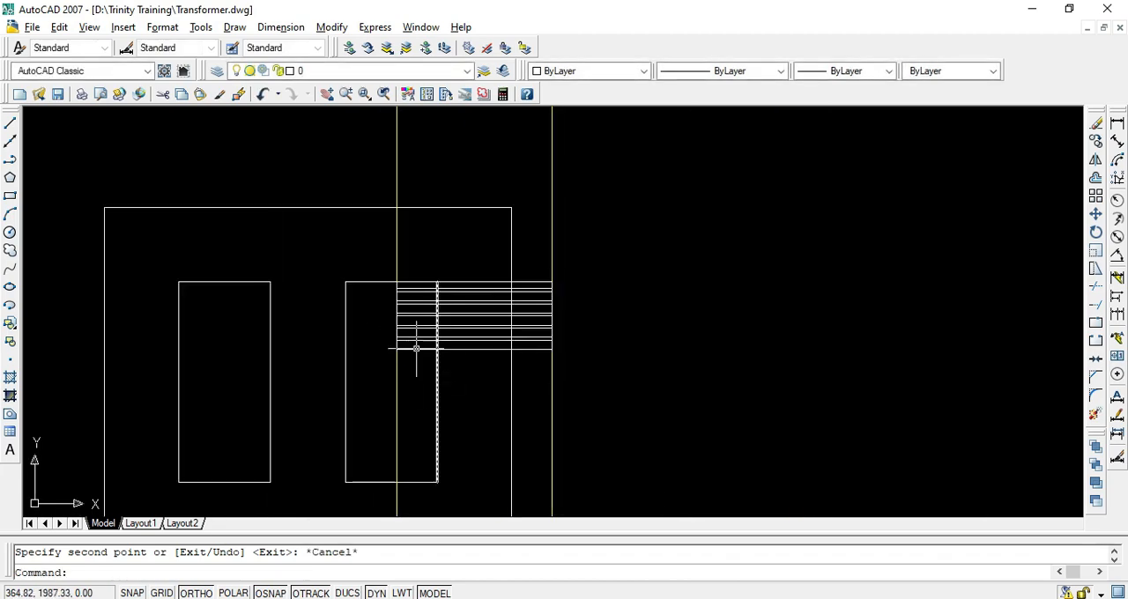
# Copy the five equal disc rectangles as a group twice down the third limb, continuing the same spacing
pyautogui.click(423, 364)
pyautogui.click(397, 292)
pyautogui.scroll(2, 398, 297)
pyautogui.press('Return')
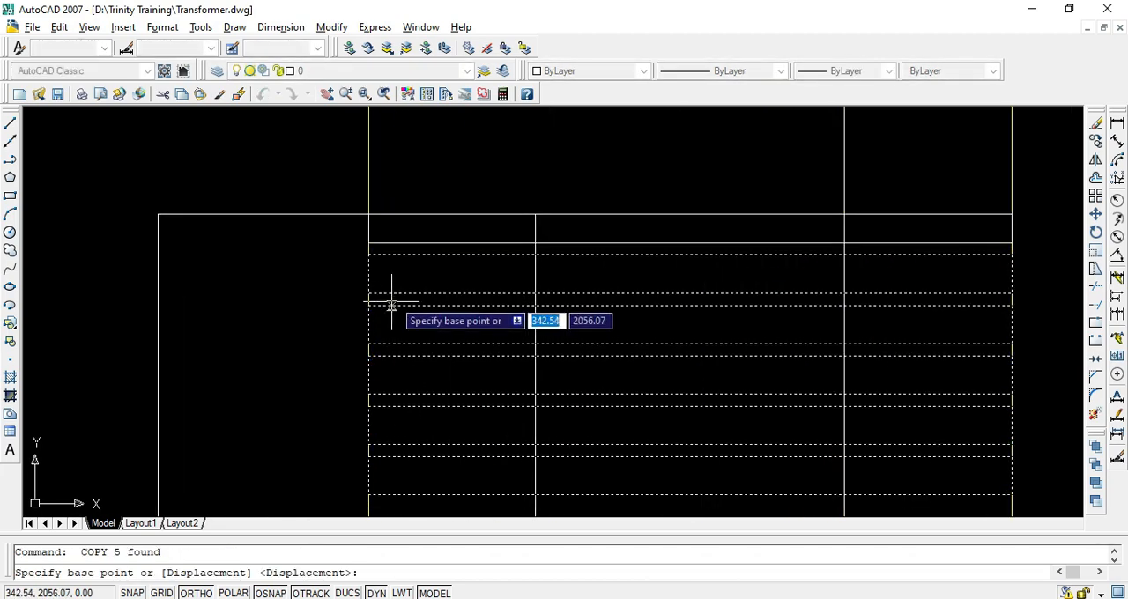
pyautogui.click(368, 242)
pyautogui.scroll(-3, 370, 247)
pyautogui.scroll(3, 348, 381)
pyautogui.click(428, 231)
pyautogui.scroll(-3, 434, 234)
pyautogui.scroll(2, 438, 345)
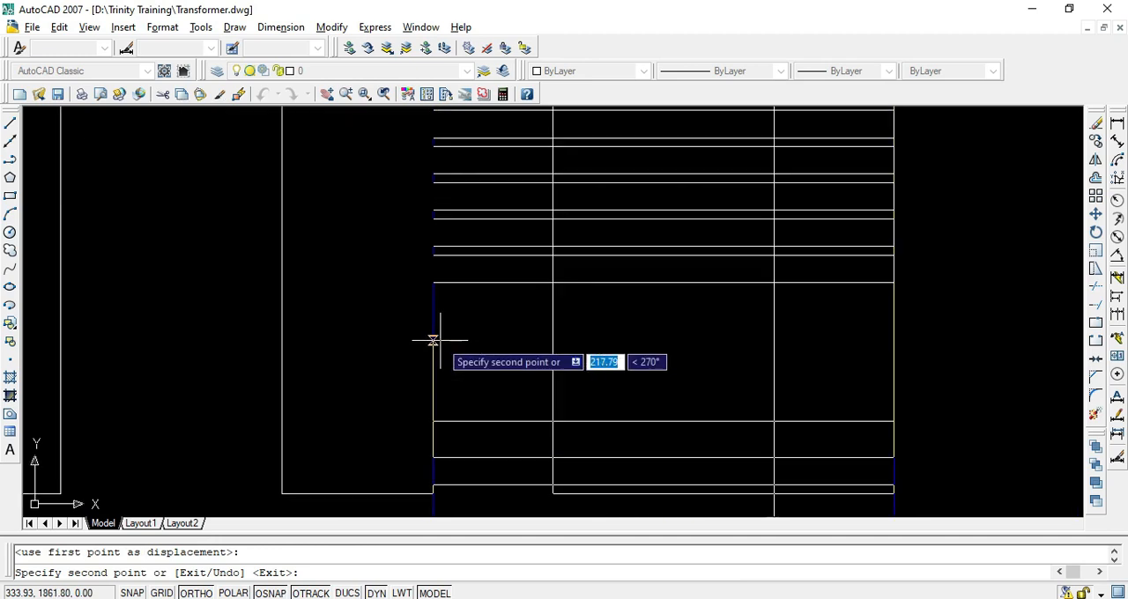
pyautogui.scroll(2, 441, 340)
pyautogui.click(428, 257)
pyautogui.scroll(-5, 456, 291)
pyautogui.press('Escape')
# Copy the lowest disc rectangle once more downward with the same gap, across the window's bottom edge
pyautogui.scroll(5, 530, 384)
pyautogui.click(441, 397)
pyautogui.click(395, 361)
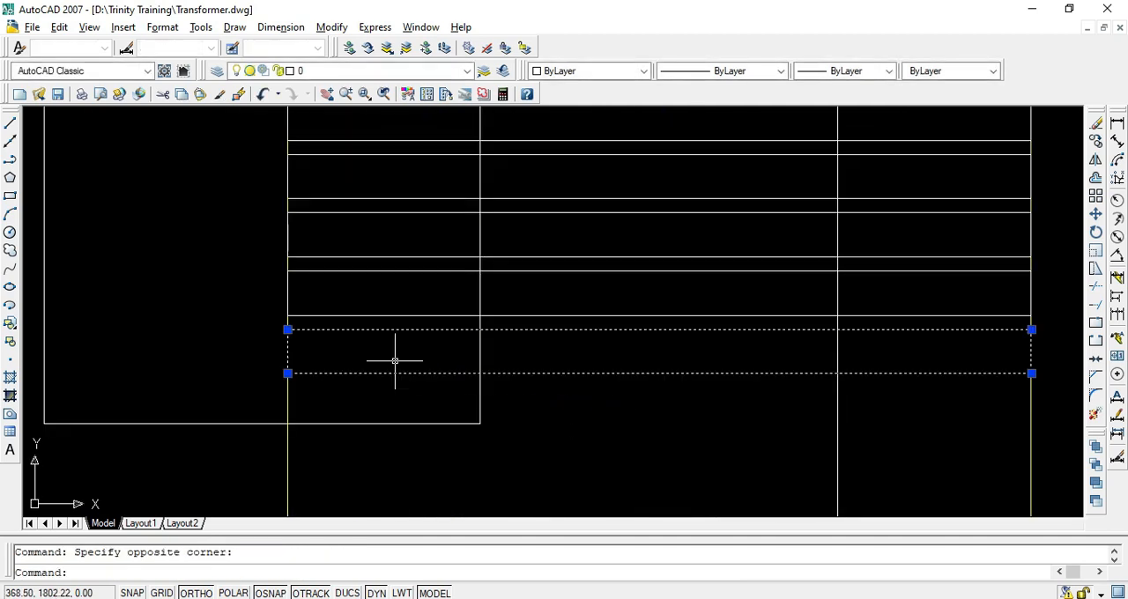
pyautogui.press('Return')
pyautogui.click(287, 314)
pyautogui.click(287, 374)
pyautogui.press('Escape')
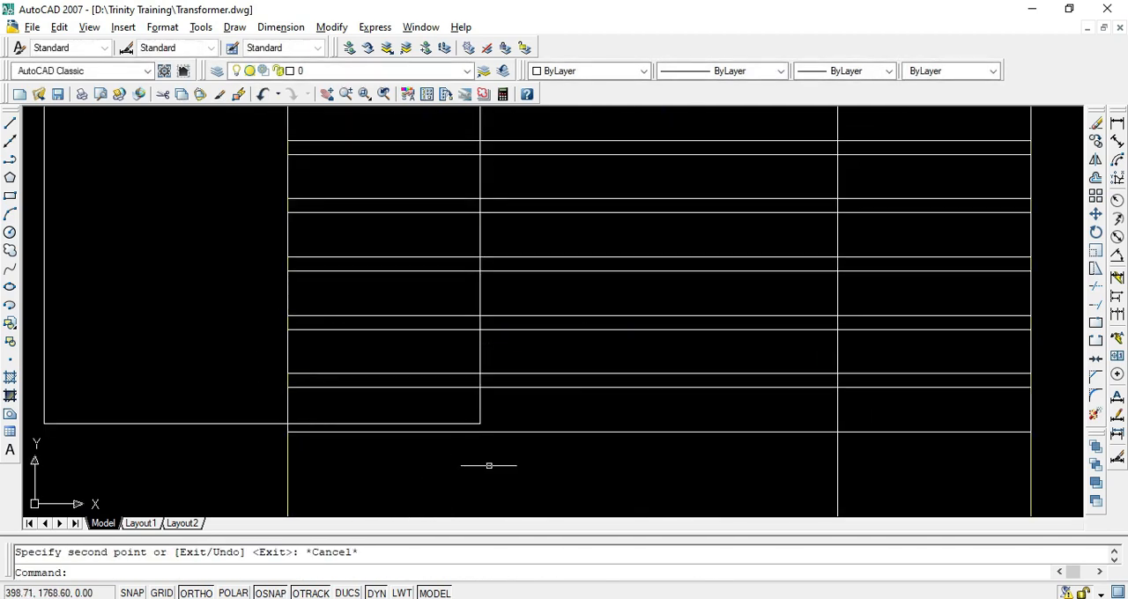
# Explode the lowest disc rectangle and erase its bottom edge below the window
pyautogui.click(534, 414)
pyautogui.click(1039, 423)
pyautogui.press('Delete')
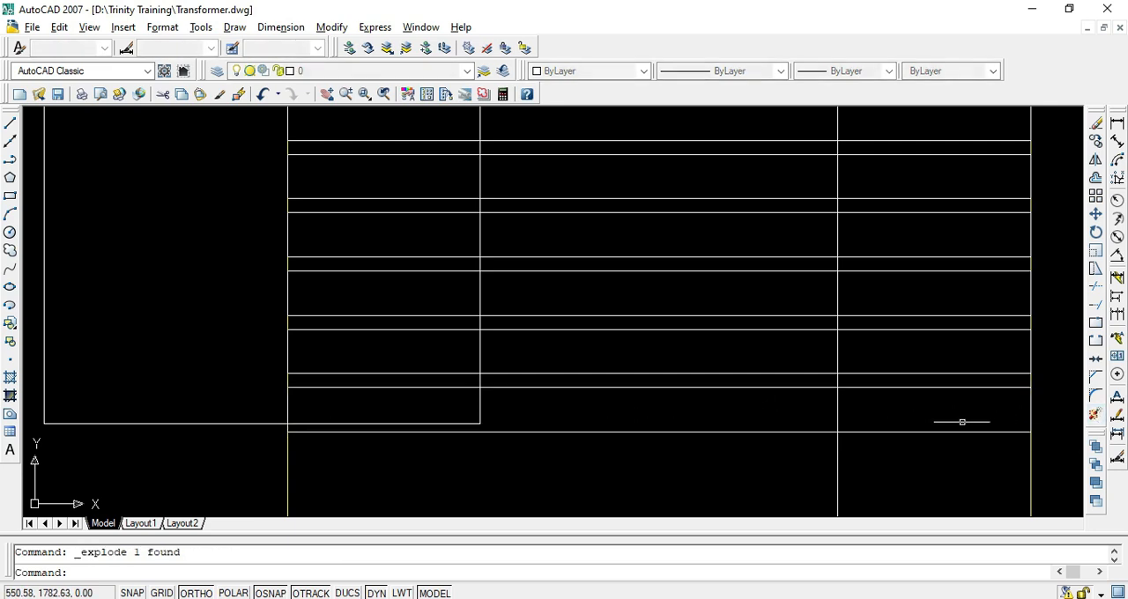
pyautogui.press('Escape')
pyautogui.click(758, 415)
pyautogui.click(676, 458)
pyautogui.press('Delete')
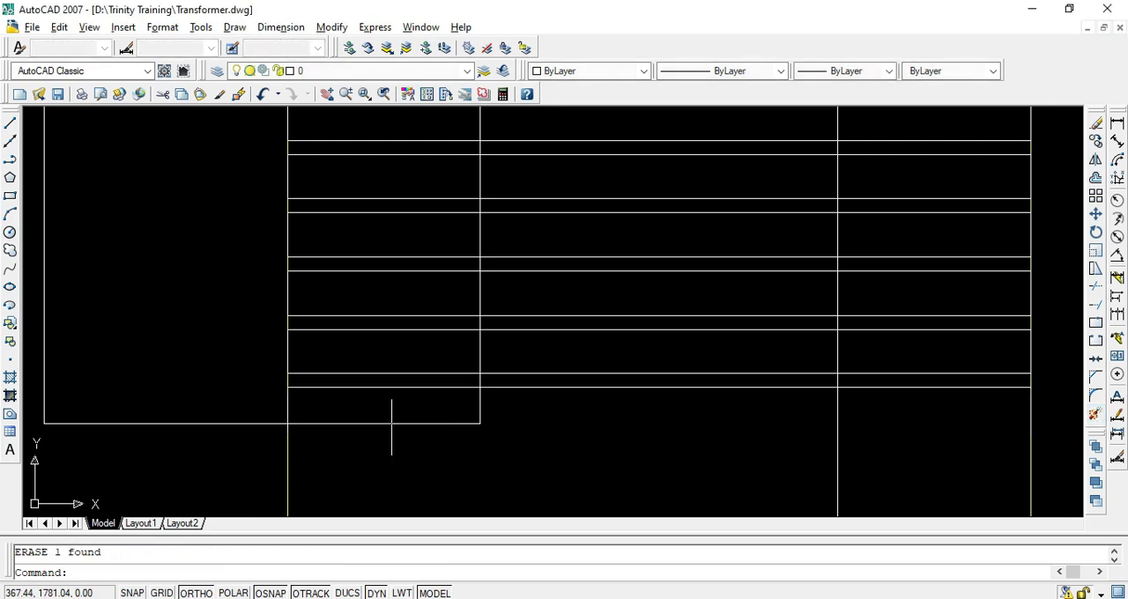
pyautogui.scroll(3, 348, 427)
pyautogui.scroll(-3, 502, 403)
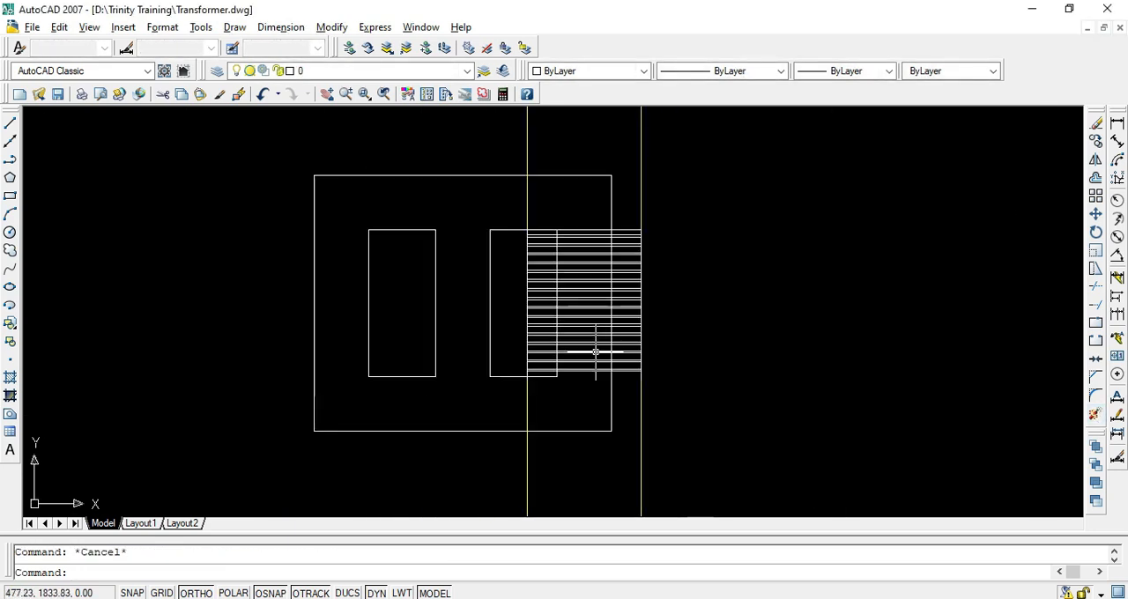
# Trim the window's and the core's right vertical edges inside every disc, keeping only the short segments in the gaps between discs
pyautogui.scroll(4, 594, 341)
pyautogui.scroll(3, 663, 239)
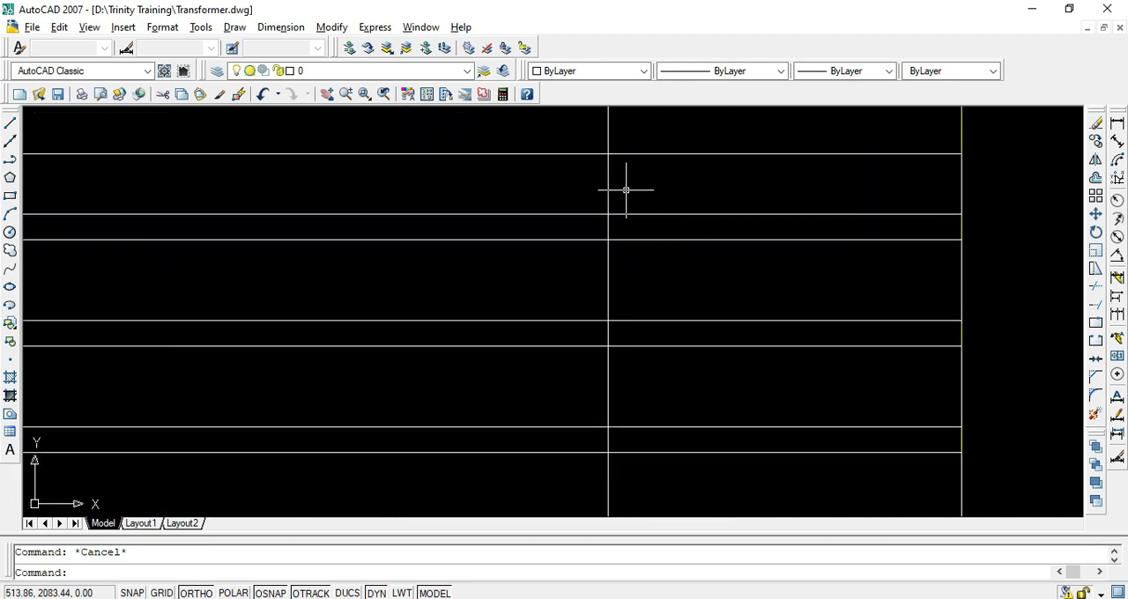
pyautogui.scroll(-3, 626, 189)
pyautogui.click(369, 189)
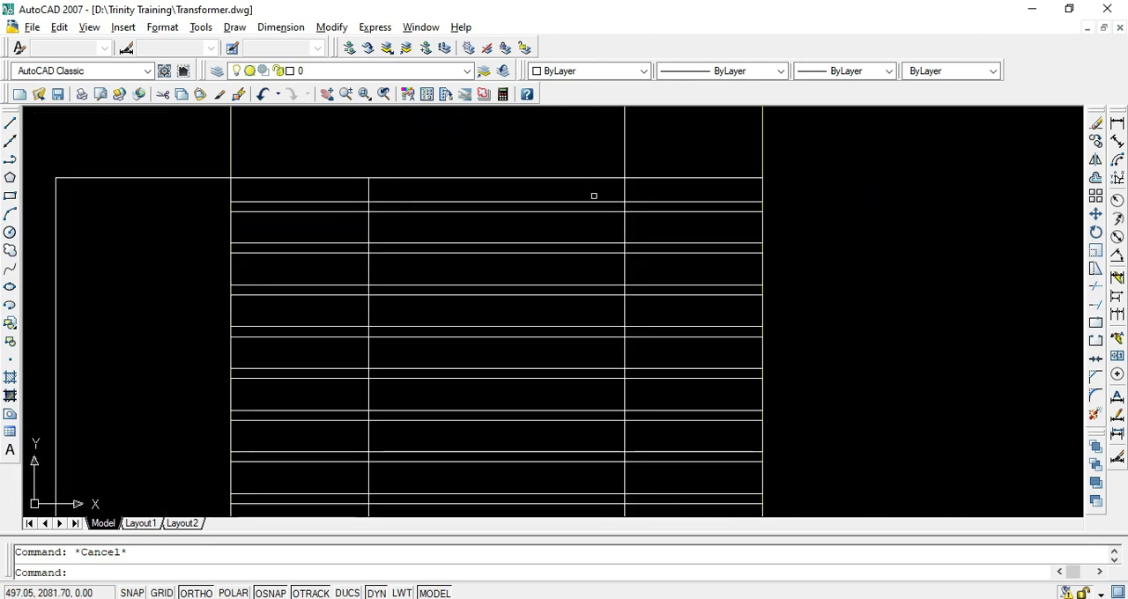
pyautogui.write('tr')
pyautogui.press('Return')
pyautogui.press('Return')
pyautogui.click(650, 189)
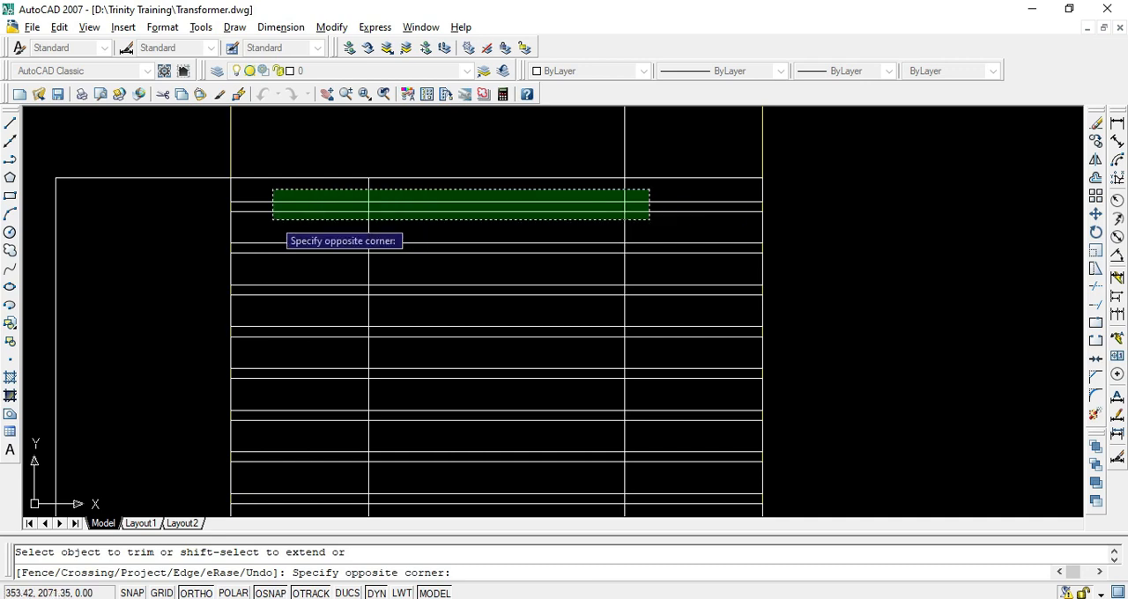
pyautogui.click(310, 192)
pyautogui.click(634, 227)
pyautogui.click(348, 238)
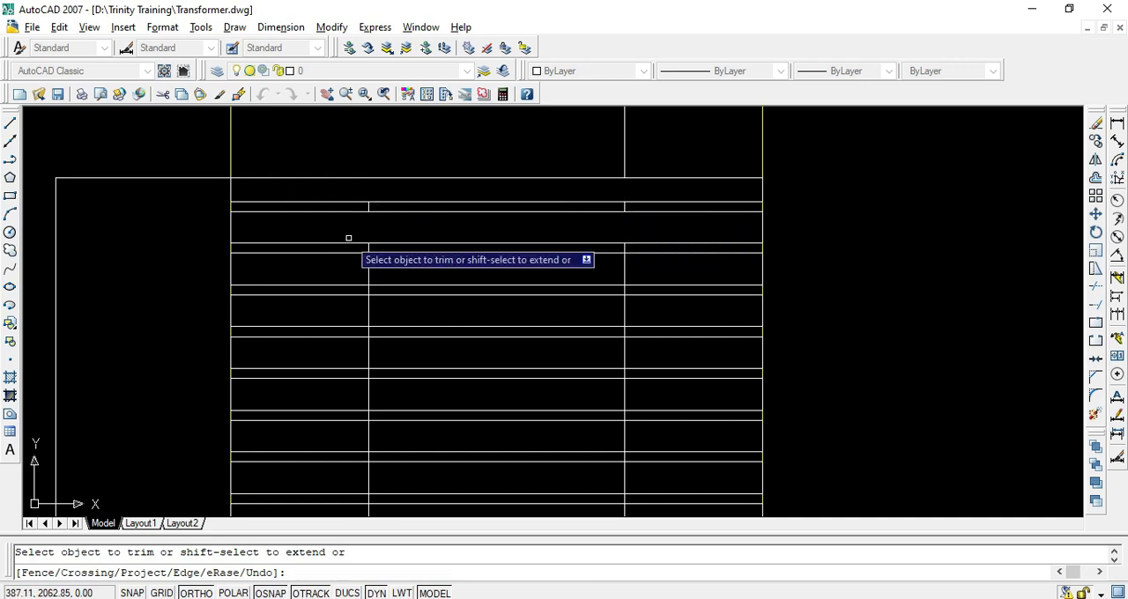
pyautogui.click(617, 263)
pyautogui.click(322, 272)
pyautogui.click(624, 307)
pyautogui.click(331, 314)
pyautogui.click(655, 356)
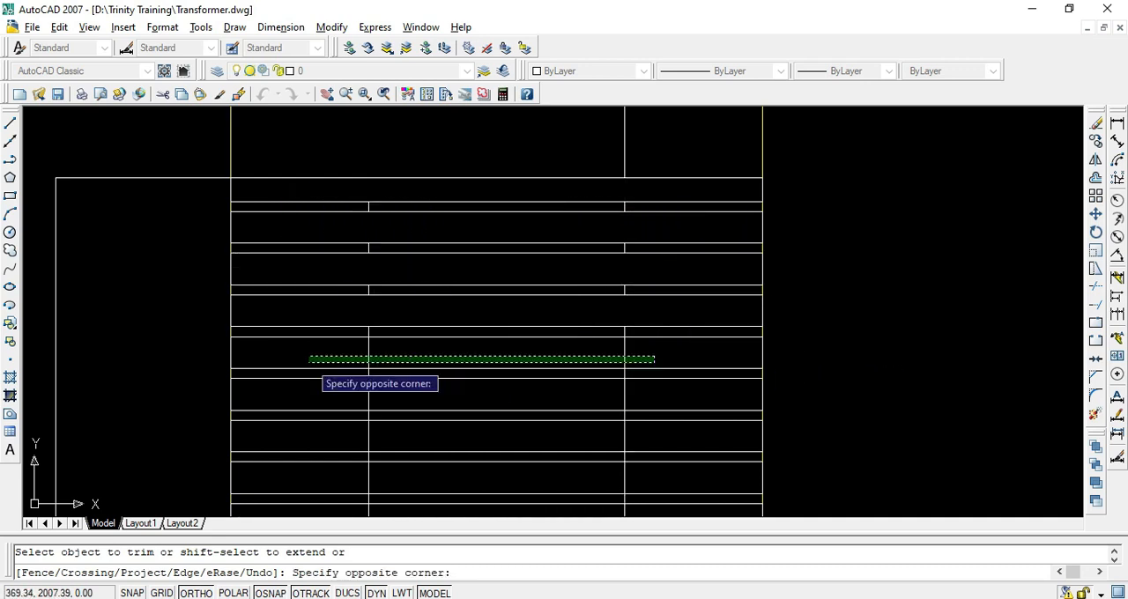
pyautogui.click(309, 361)
pyautogui.click(655, 404)
pyautogui.click(318, 377)
pyautogui.click(650, 437)
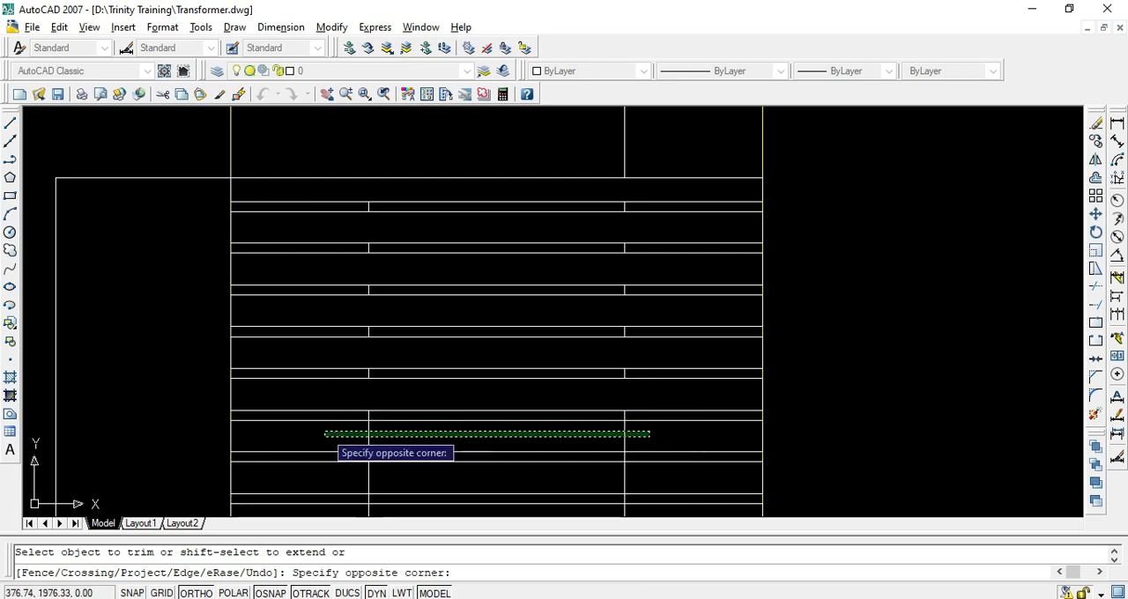
pyautogui.click(325, 431)
pyautogui.scroll(-3, 453, 421)
pyautogui.moveTo(514, 430); pyautogui.dragTo(506, 256, button='middle')
pyautogui.scroll(3, 506, 256)
pyautogui.click(564, 289)
pyautogui.click(186, 292)
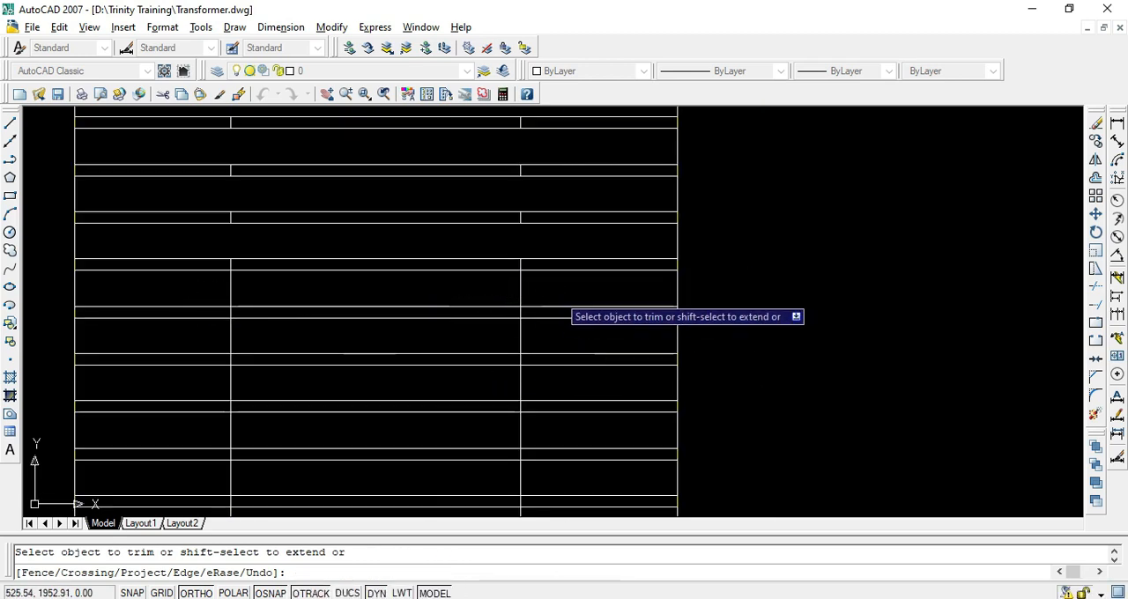
pyautogui.click(534, 283)
pyautogui.click(243, 290)
pyautogui.click(531, 327)
pyautogui.click(222, 366)
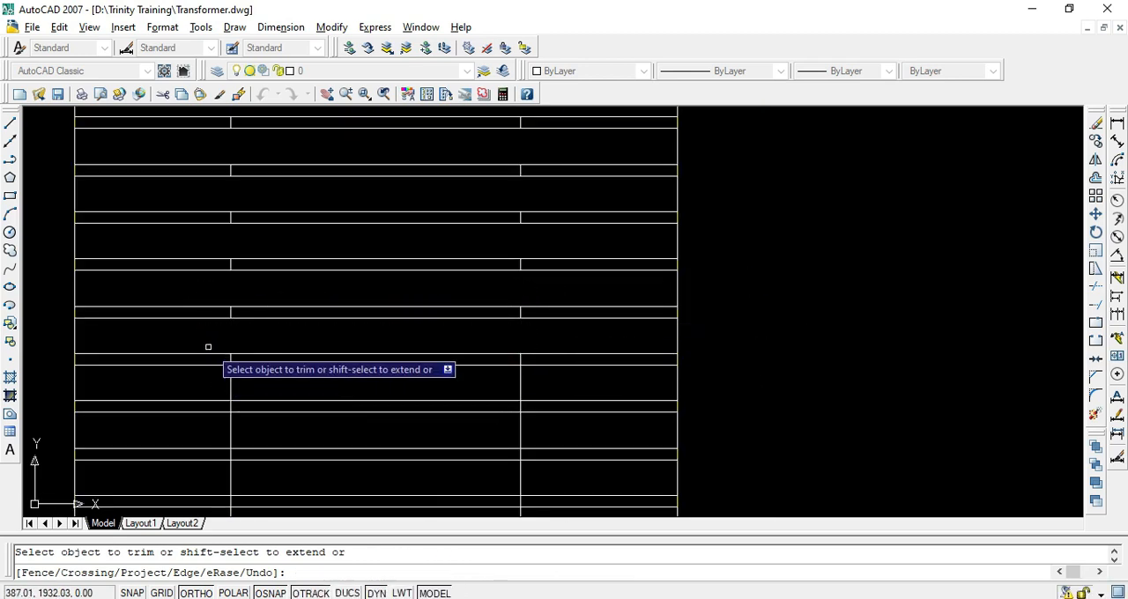
pyautogui.scroll(-2, 406, 295)
pyautogui.scroll(3, 313, 299)
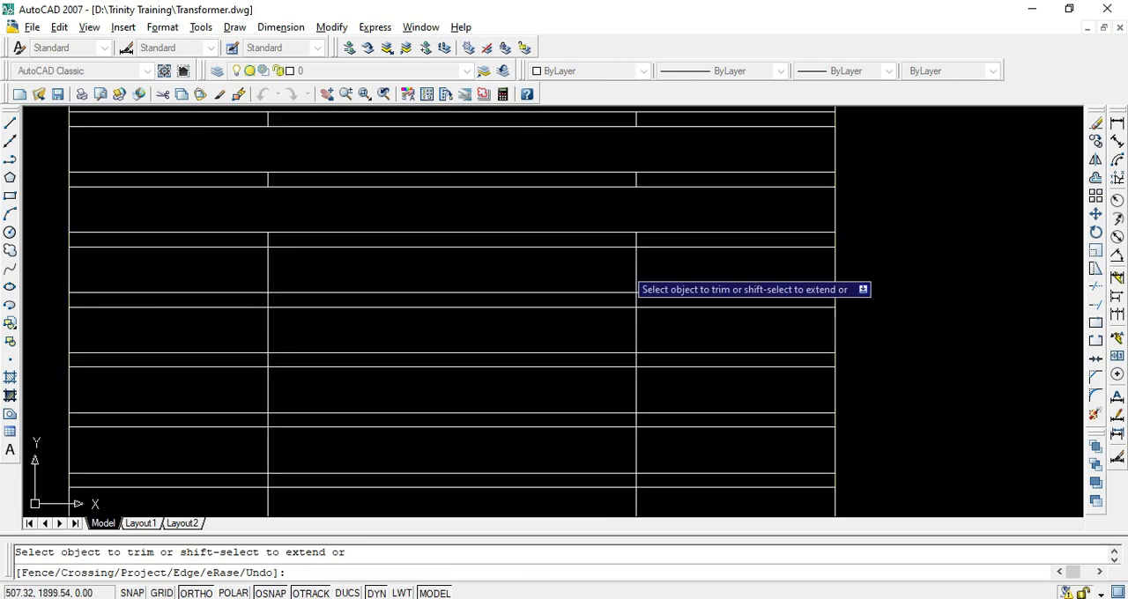
pyautogui.click(655, 264)
pyautogui.click(250, 269)
pyautogui.click(650, 324)
pyautogui.click(237, 334)
pyautogui.click(650, 385)
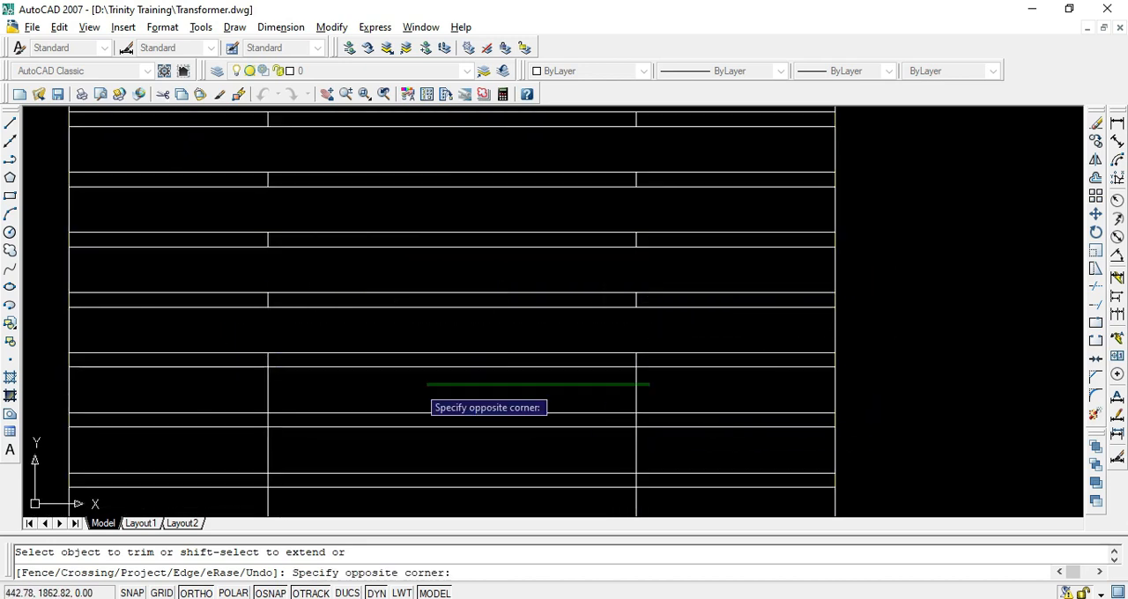
pyautogui.click(427, 384)
pyautogui.scroll(-2, 352, 405)
pyautogui.click(554, 317)
pyautogui.click(254, 318)
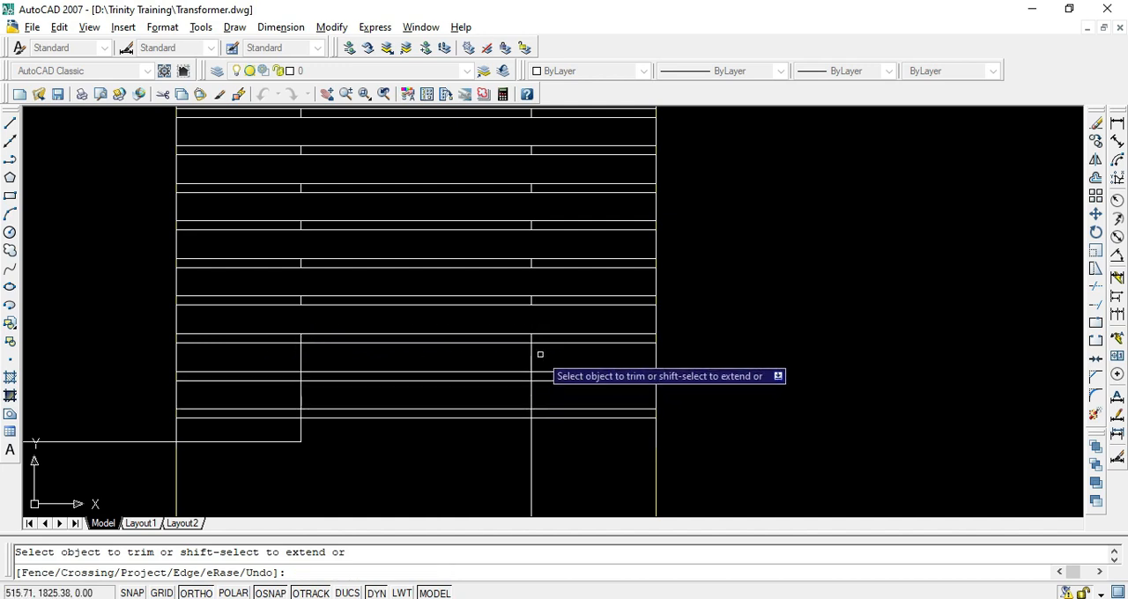
pyautogui.click(540, 354)
pyautogui.click(215, 353)
pyautogui.click(541, 393)
pyautogui.click(274, 399)
pyautogui.click(548, 434)
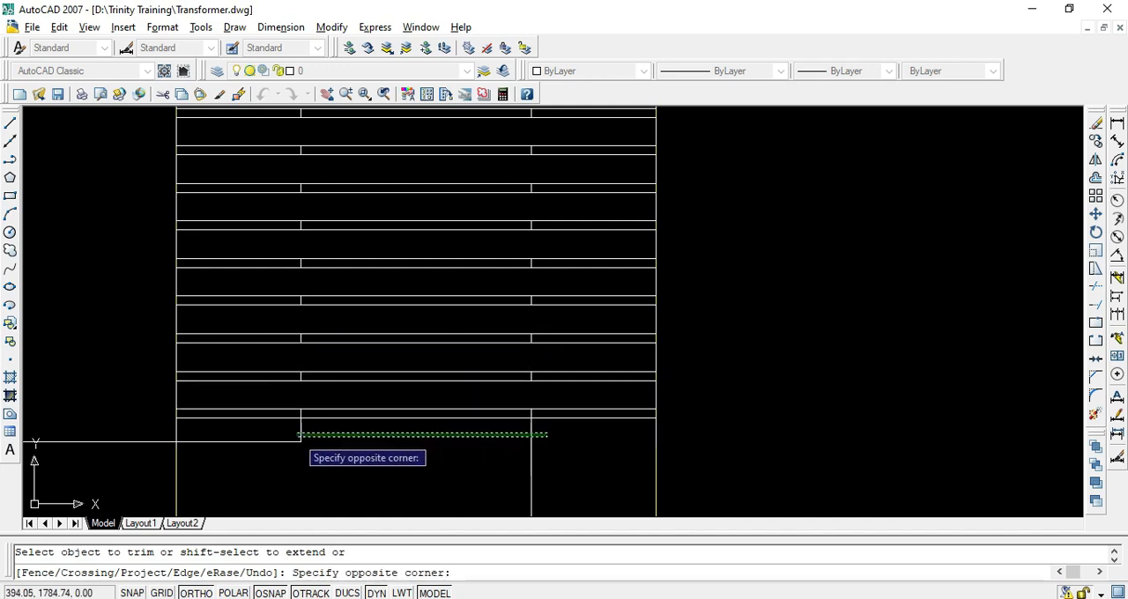
pyautogui.click(298, 435)
pyautogui.press('Escape')
# Draw a horizontal line from the window's lower-right corner to the lowest disc's right edge to close the disc
pyautogui.write('l')
pyautogui.press('Return')
pyautogui.click(300, 441)
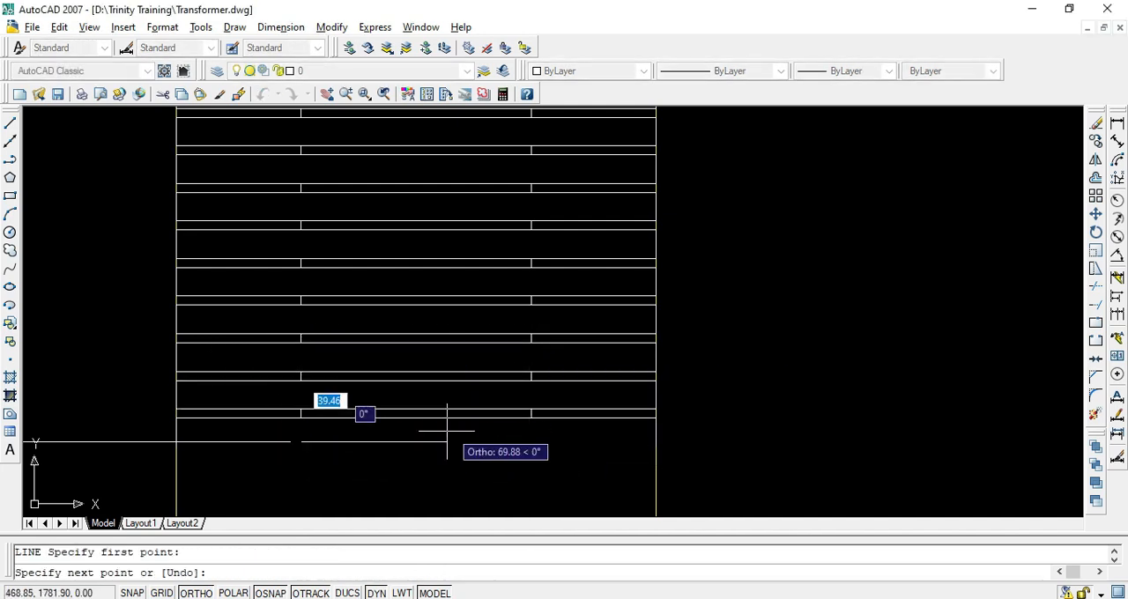
pyautogui.click(653, 442)
pyautogui.press('Return')
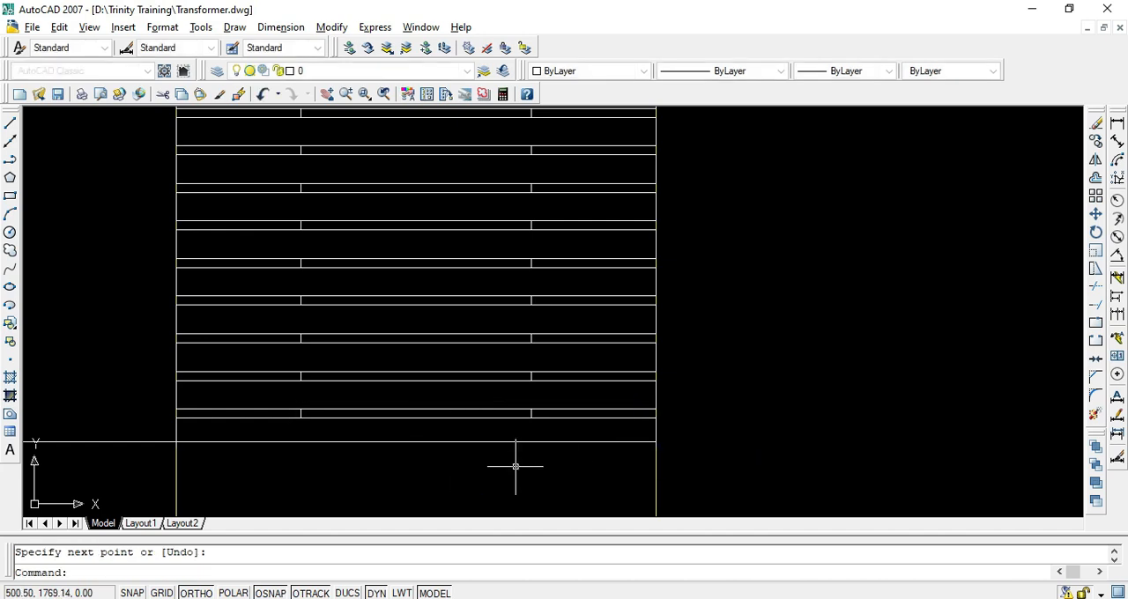
# Delete the two vertical projection lines beside the disc stack
pyautogui.press('Escape')
pyautogui.scroll(-2, 479, 455)
pyautogui.moveTo(501, 452); pyautogui.dragTo(500, 347, button='middle')
pyautogui.click(567, 385)
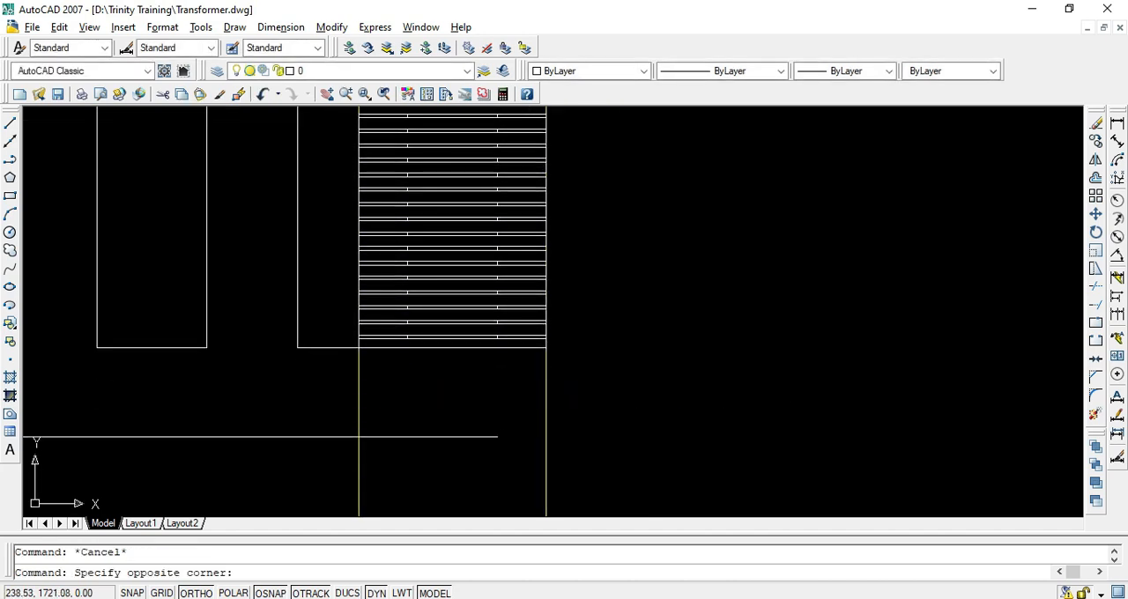
pyautogui.press('Delete')
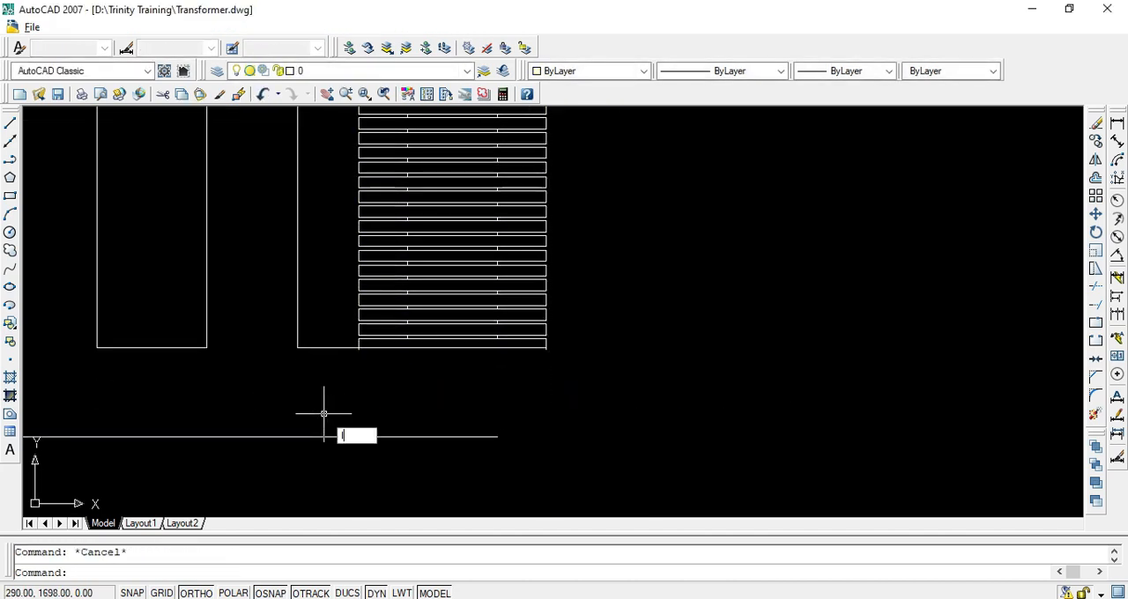
# Draw a vertical line 114 long from the core's lower-right corner up to the lowest disc's bottom edge
pyautogui.press('Return')
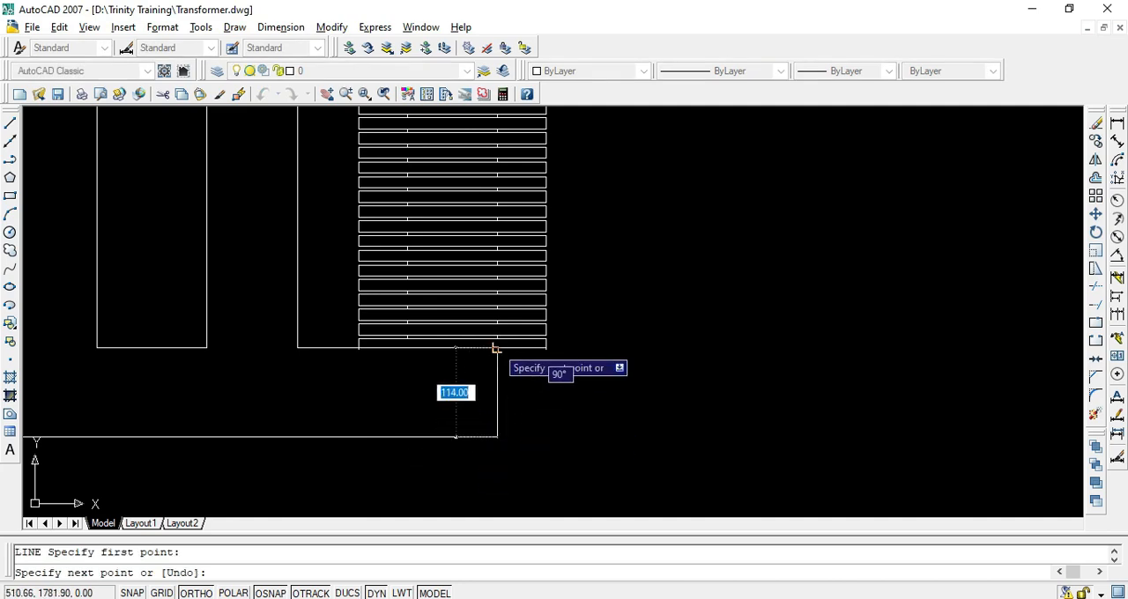
pyautogui.press('Return')
pyautogui.scroll(5, 346, 352)
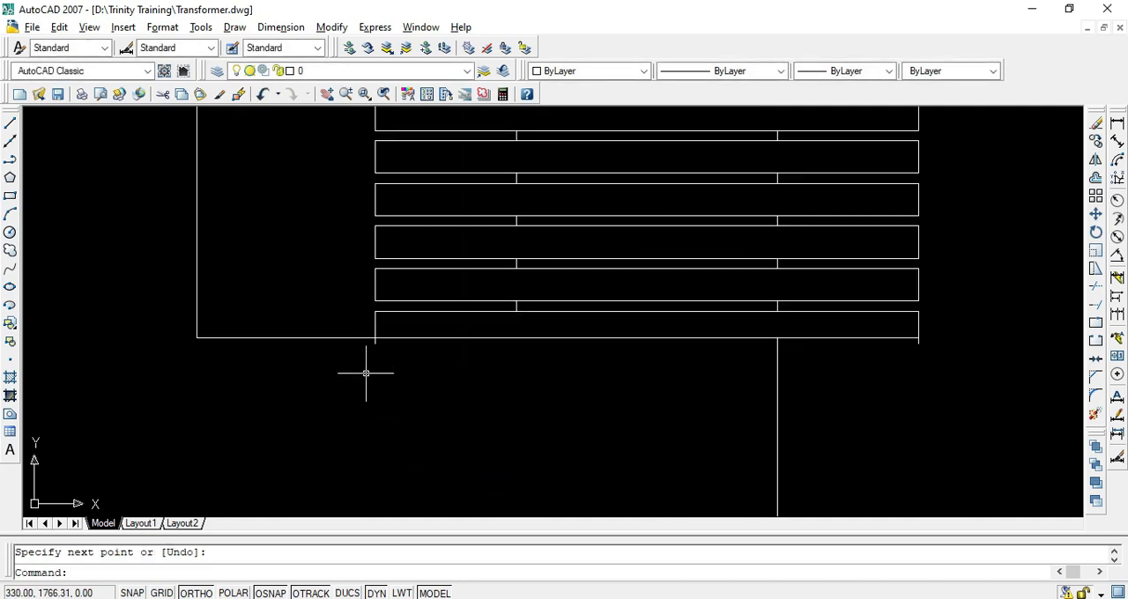
# Trim off the short vertical stubs sticking out below the lowest disc's bottom edge
pyautogui.write('tr')
pyautogui.press('Return')
pyautogui.press('Return')
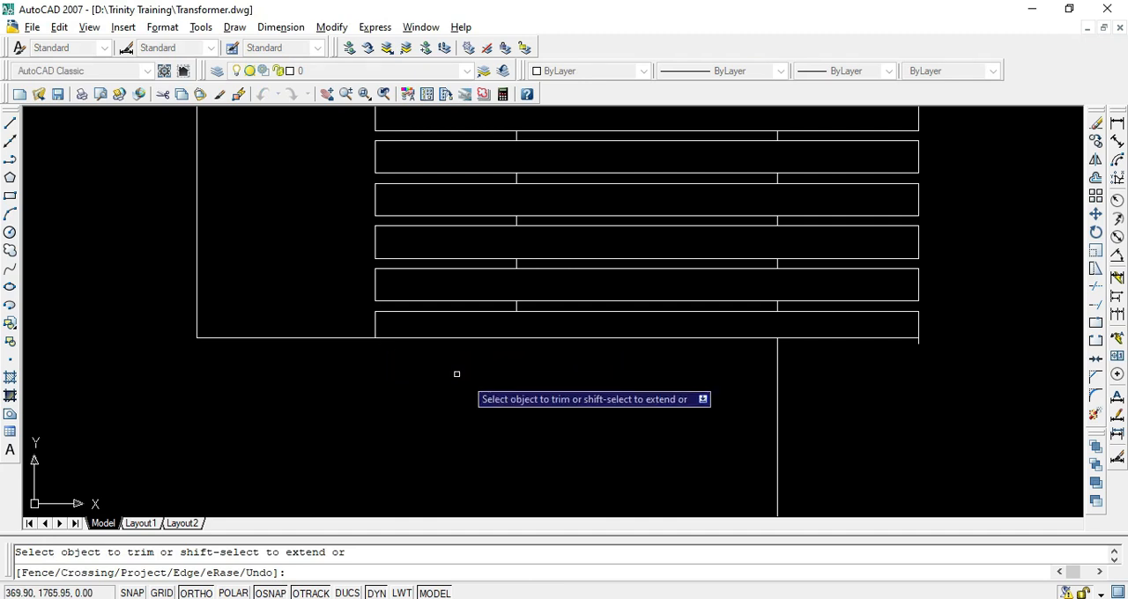
pyautogui.scroll(-4, 813, 393)
pyautogui.scroll(-4, 809, 392)
pyautogui.press('Escape')
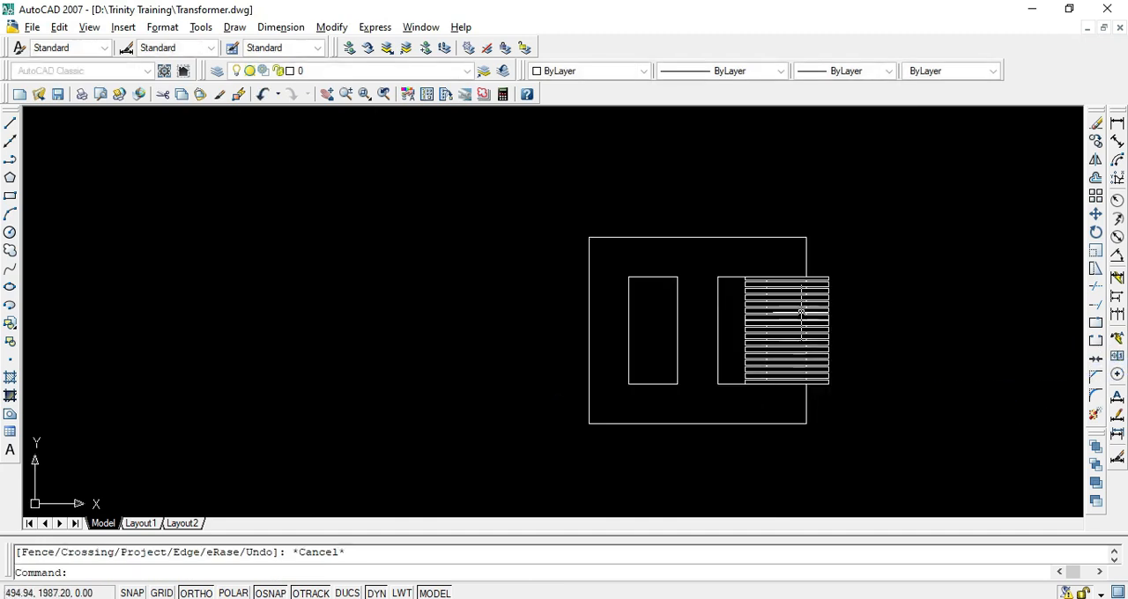
# Check the disc stack and compare it with the three limbs' windings on the PDF's front elevation
pyautogui.scroll(5, 802, 310)
pyautogui.moveTo(710, 355); pyautogui.dragTo(502, 213, button='middle')
pyautogui.scroll(-2, 493, 317)
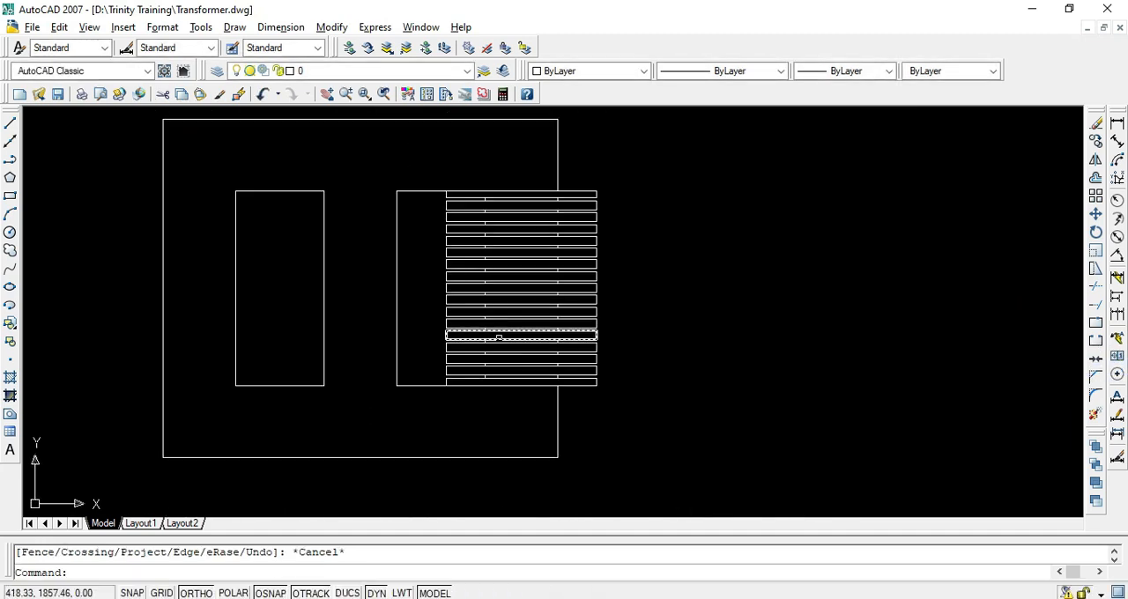
pyautogui.scroll(3, 496, 330)
pyautogui.moveTo(476, 305); pyautogui.dragTo(429, 418, button='middle')
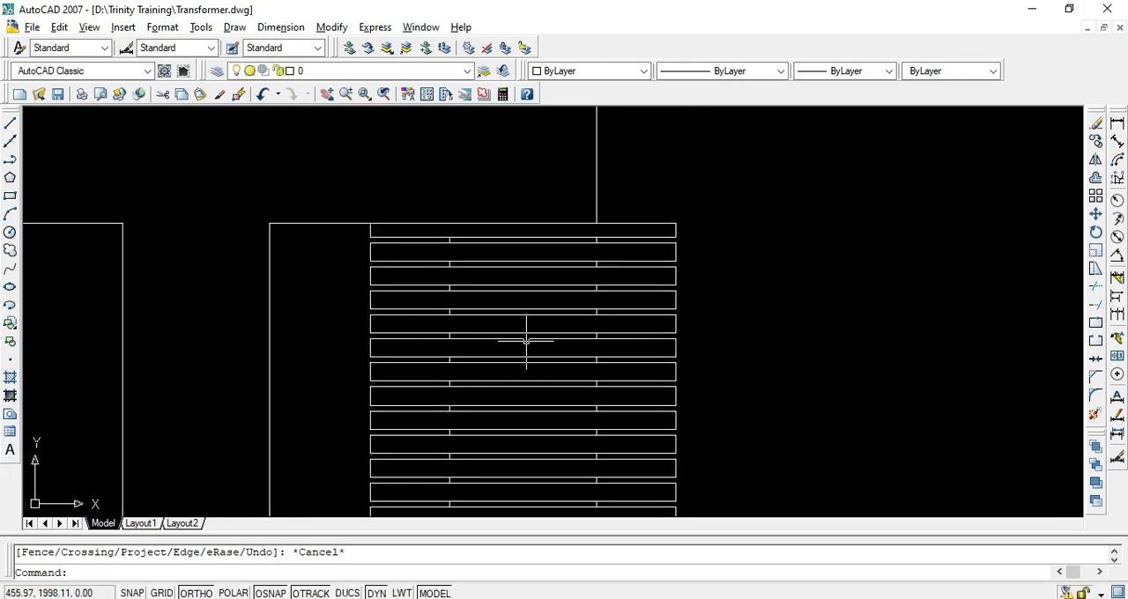
pyautogui.hotkey('alt', 'Tab')
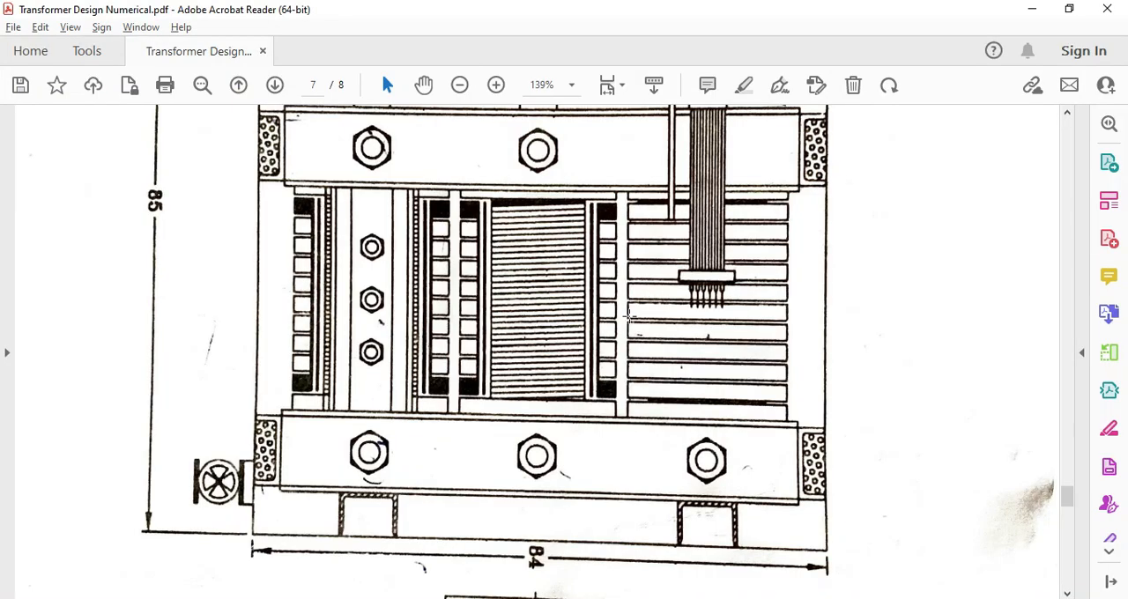
pyautogui.scroll(2, 472, 294)
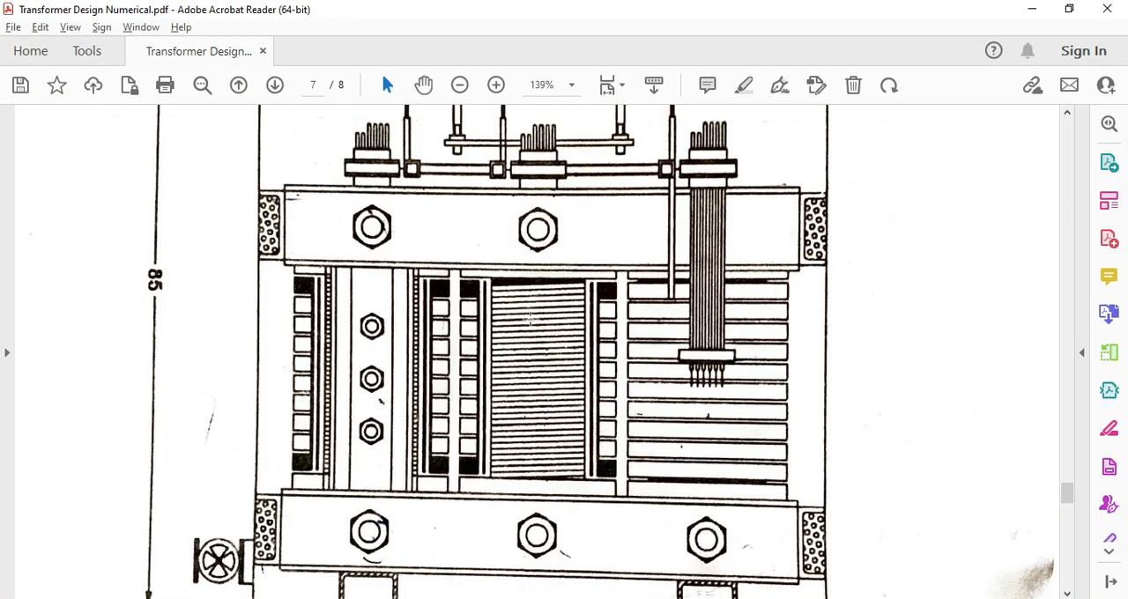
pyautogui.scroll(10, 529, 319)
pyautogui.scroll(-6, 582, 306)
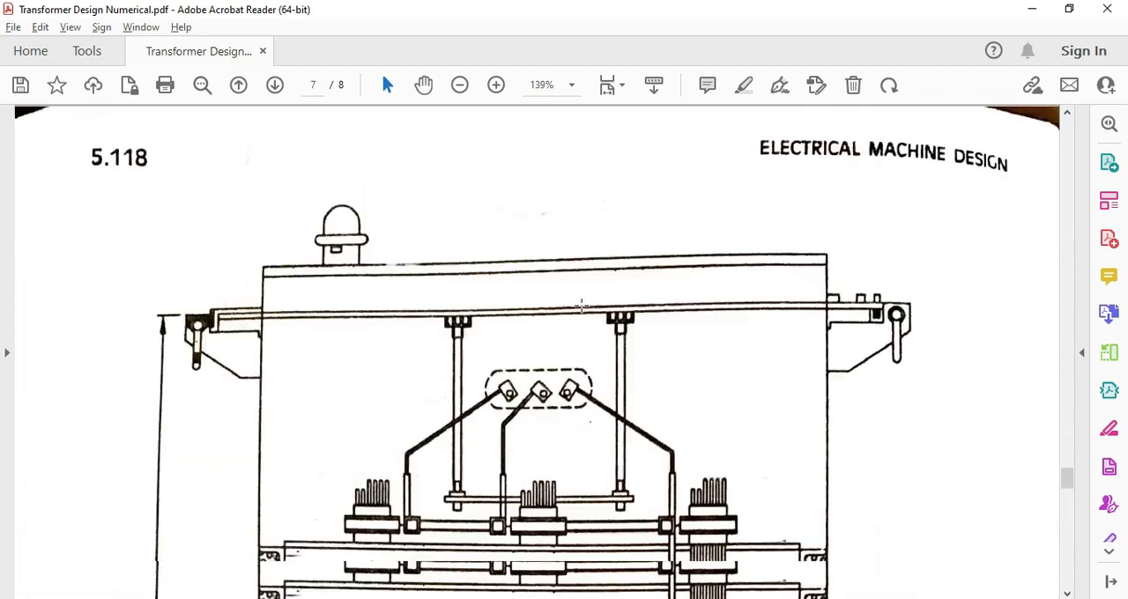
pyautogui.scroll(-10, 582, 306)
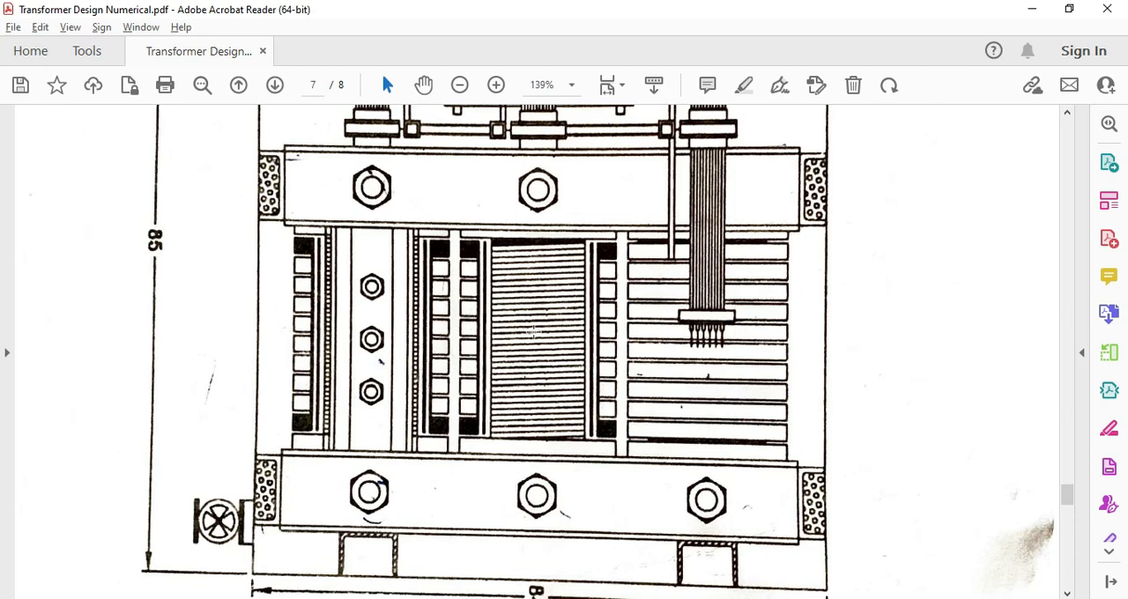
pyautogui.hotkey('alt', 'Tab')
# Copy the third limb's disc stack to the middle limb, from the right window's lower-right corner to the left window's lower-right corner
pyautogui.scroll(-6, 514, 388)
pyautogui.scroll(3, 508, 462)
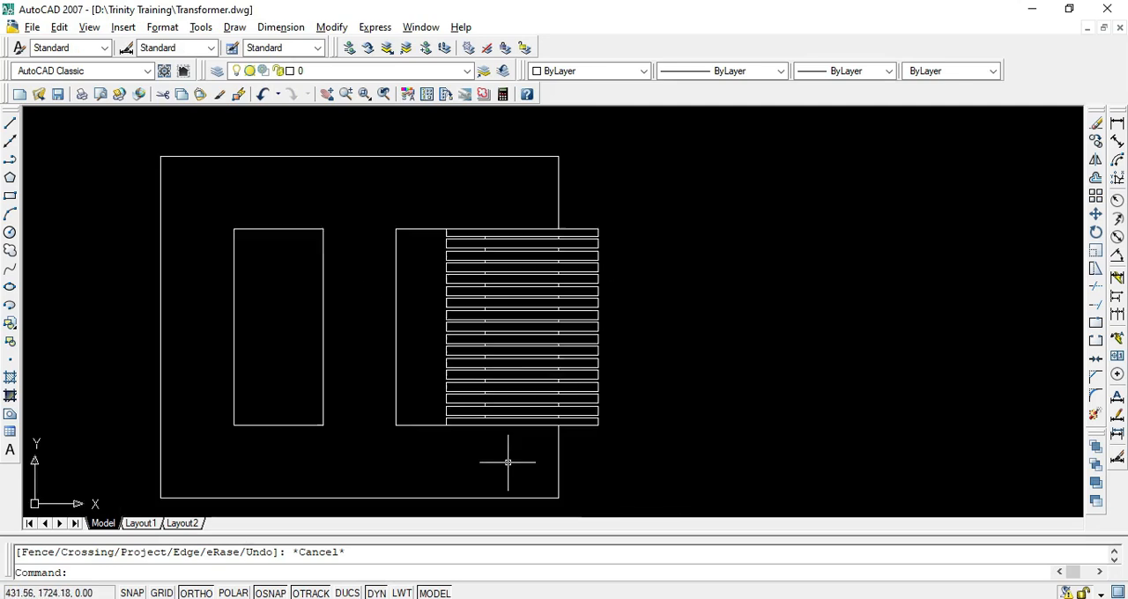
pyautogui.click(433, 201)
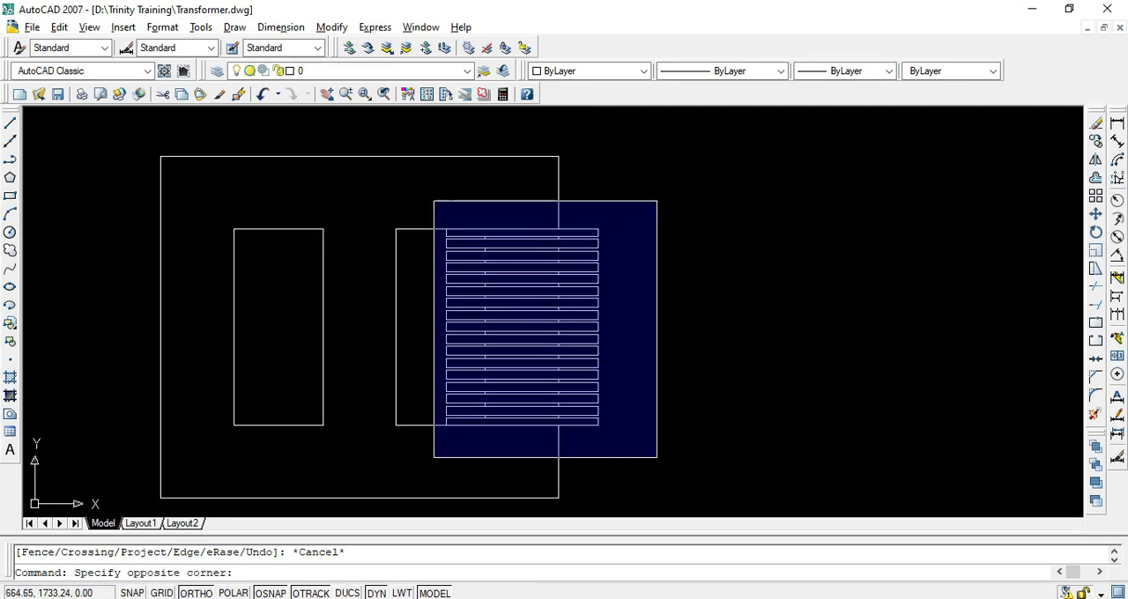
pyautogui.click(661, 463)
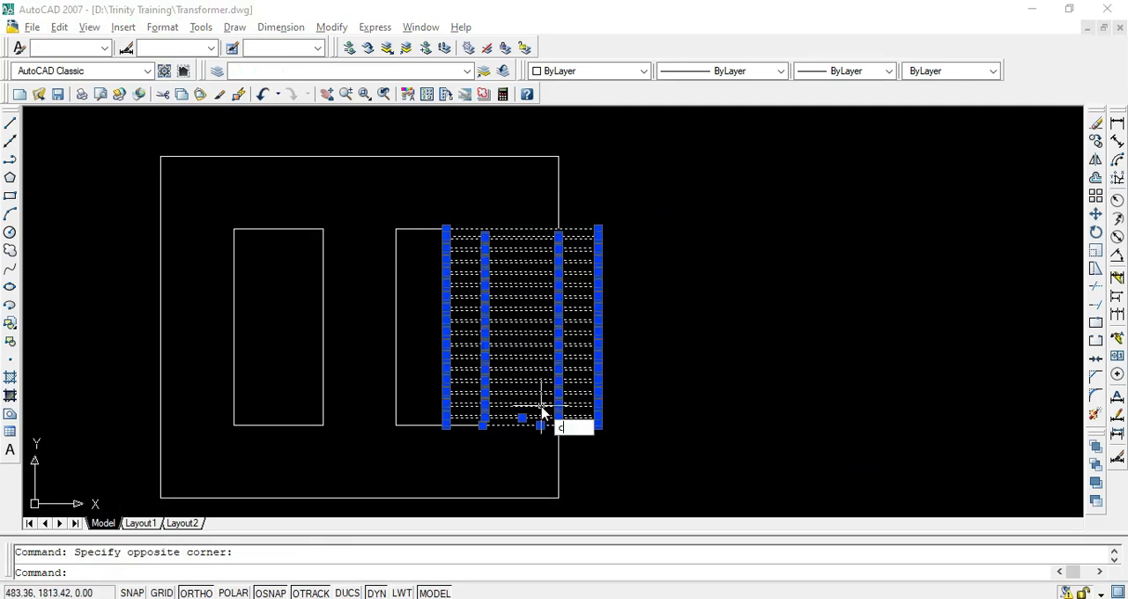
pyautogui.press('Return')
pyautogui.scroll(4, 454, 437)
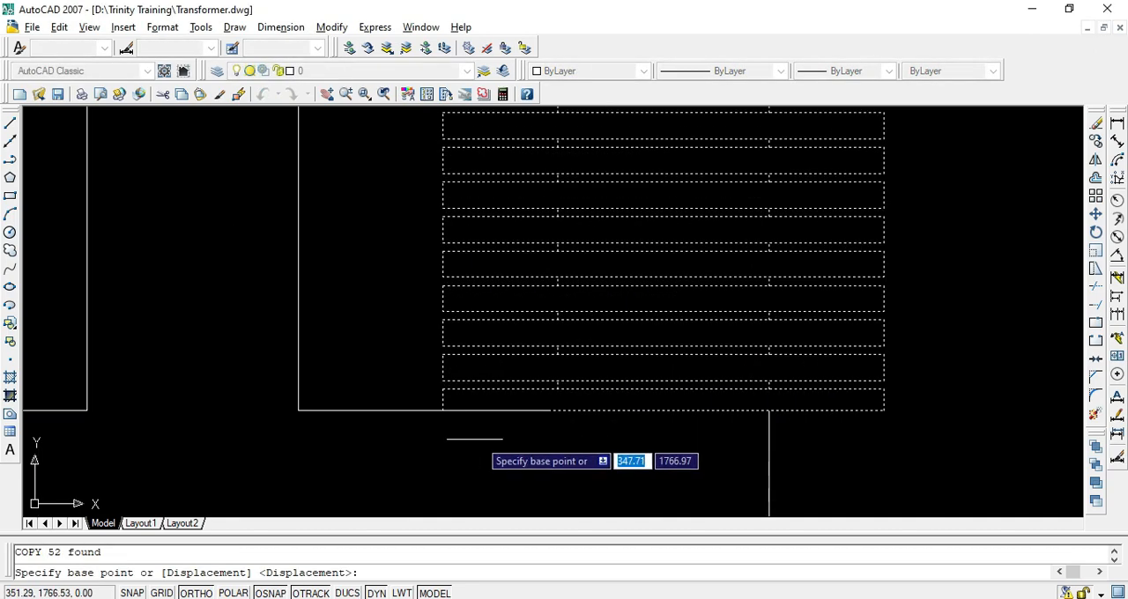
pyautogui.click(549, 411)
pyautogui.scroll(-5, 560, 419)
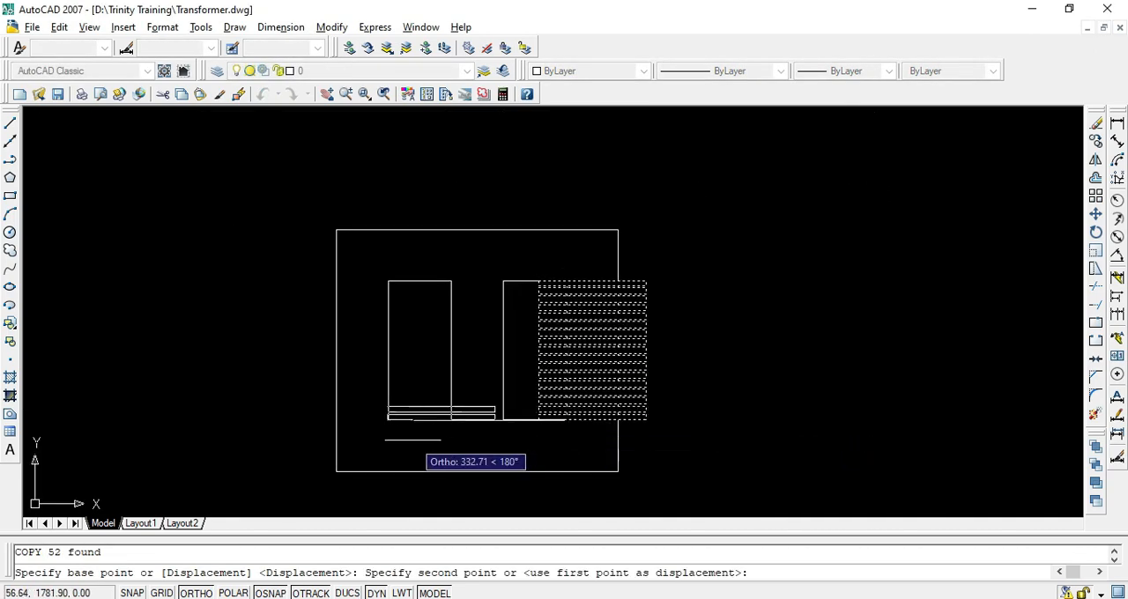
pyautogui.click(450, 419)
pyautogui.press('Return')
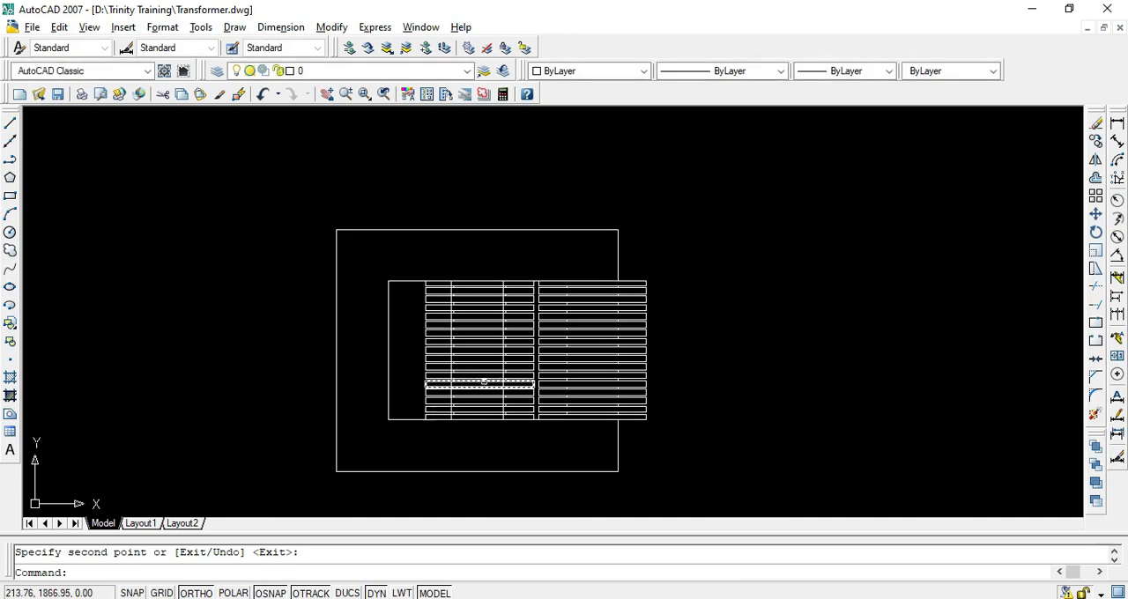
# Draw a vertical projection line about 1410 long from the right quadrant of the middle limb's second-largest circle up past the core
pyautogui.scroll(4, 506, 397)
pyautogui.moveTo(572, 400); pyautogui.dragTo(620, 409, button='middle')
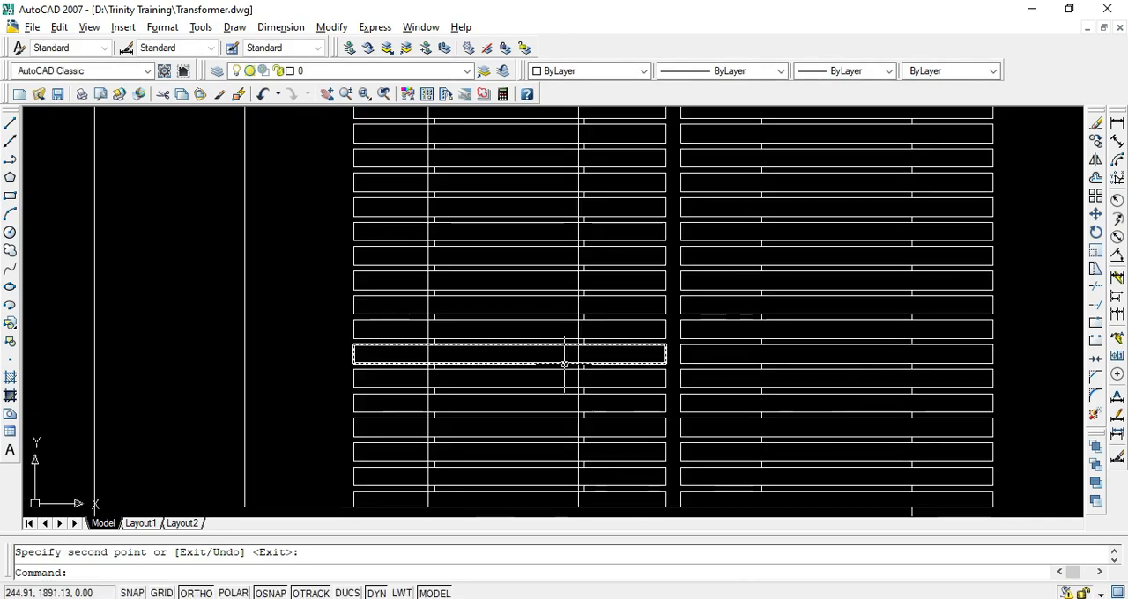
pyautogui.scroll(-4, 566, 364)
pyautogui.scroll(3, 579, 354)
pyautogui.scroll(-3, 591, 464)
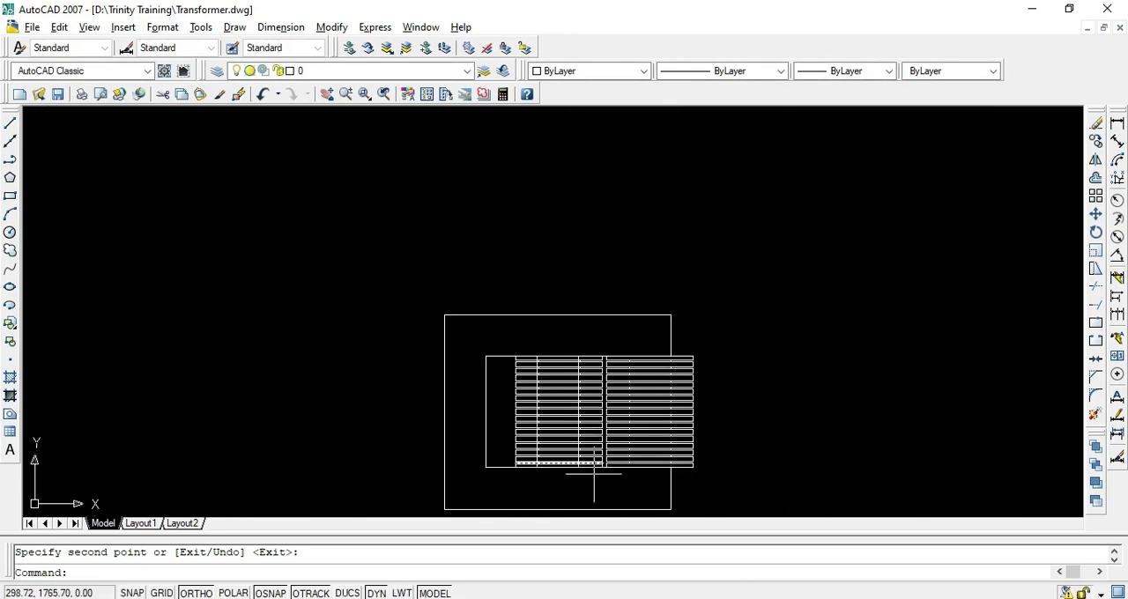
pyautogui.moveTo(584, 465); pyautogui.dragTo(548, 237, button='middle')
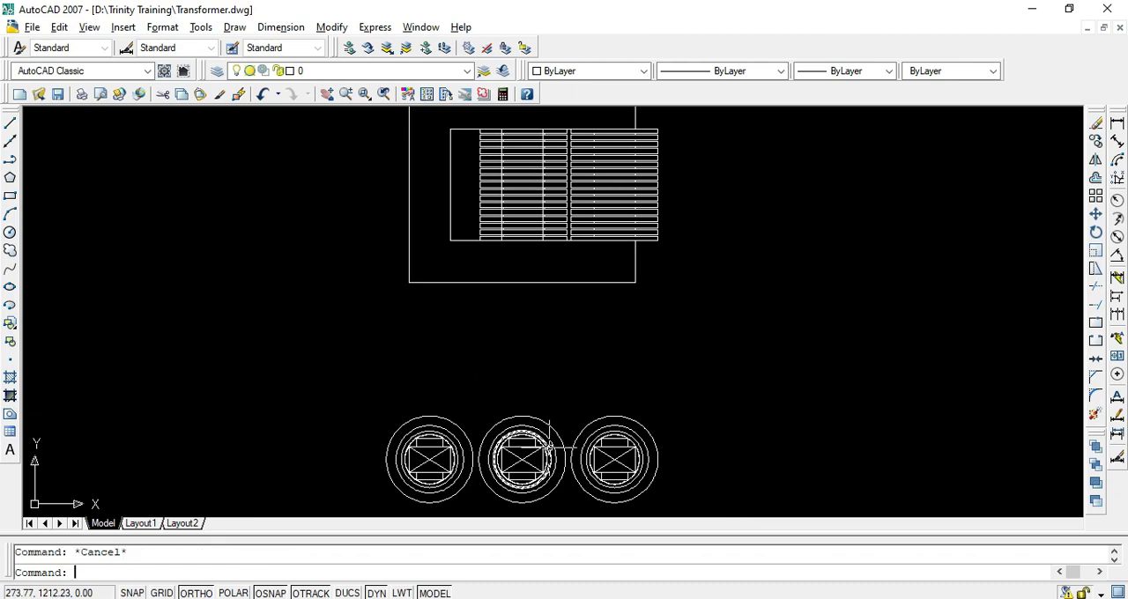
pyautogui.write('l')
pyautogui.press('Return')
pyautogui.scroll(5, 544, 458)
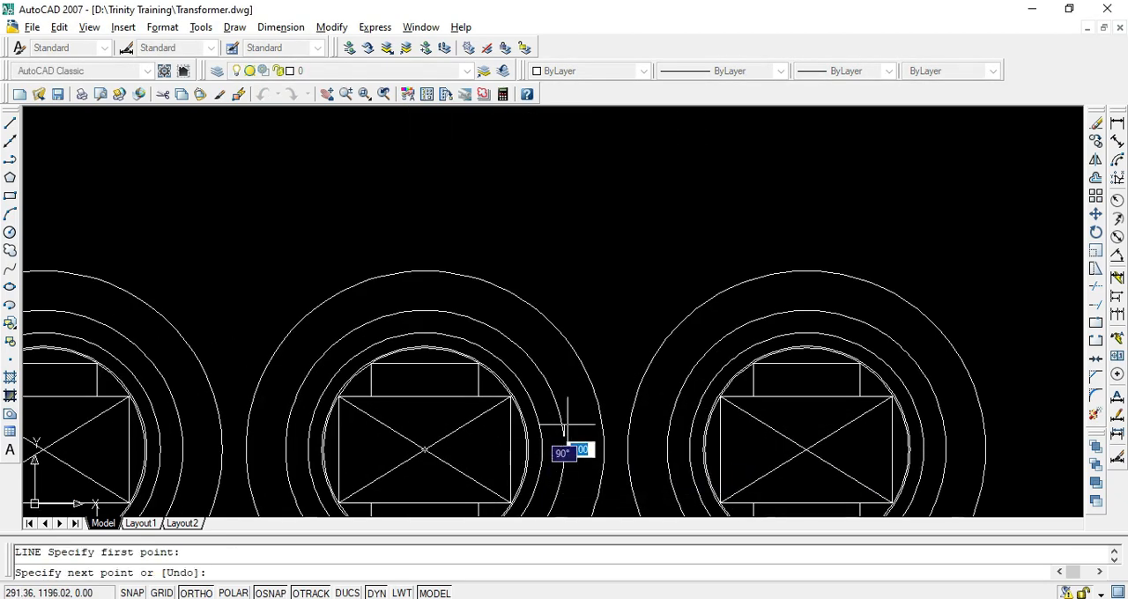
pyautogui.scroll(-7, 567, 427)
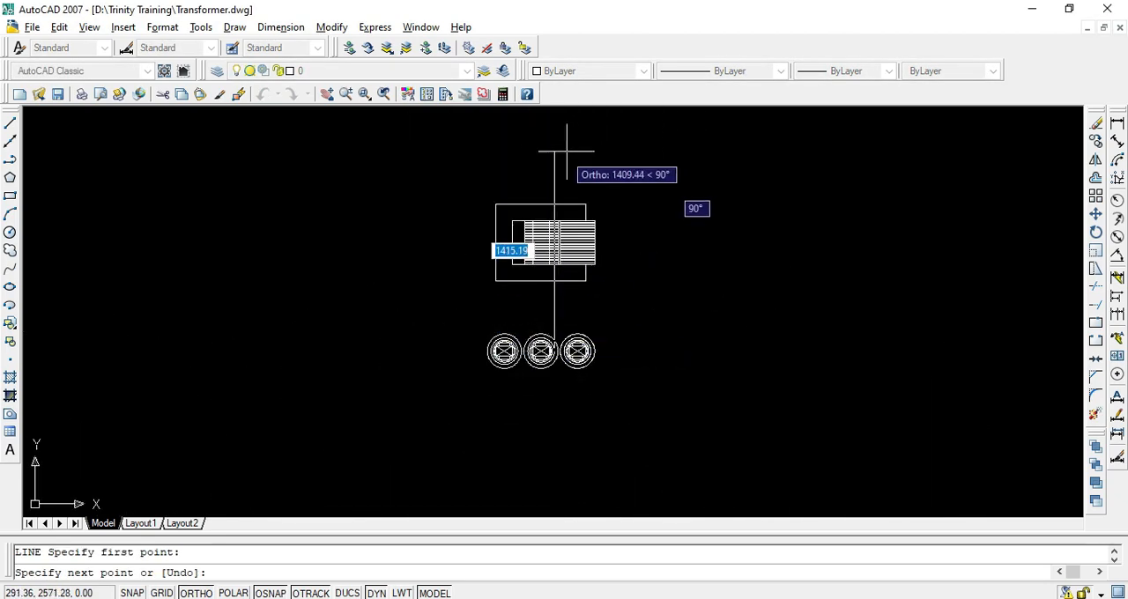
pyautogui.press('Return')
# Draw a second vertical projection line from the right quadrant of the middle limb's third-largest circle up past the core
pyautogui.scroll(8, 427, 340)
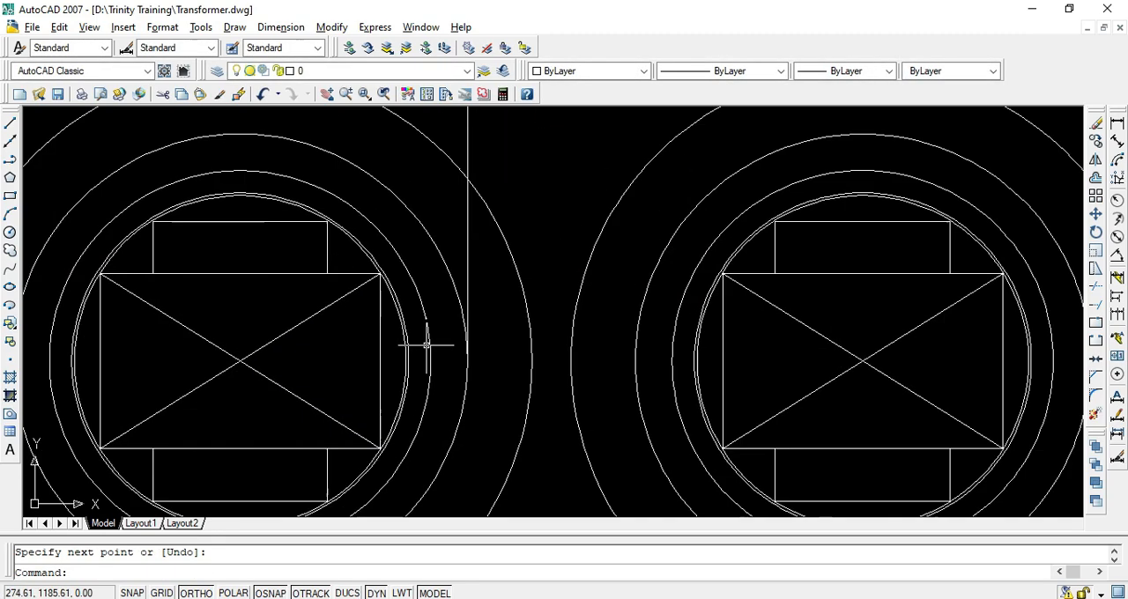
pyautogui.press('Return')
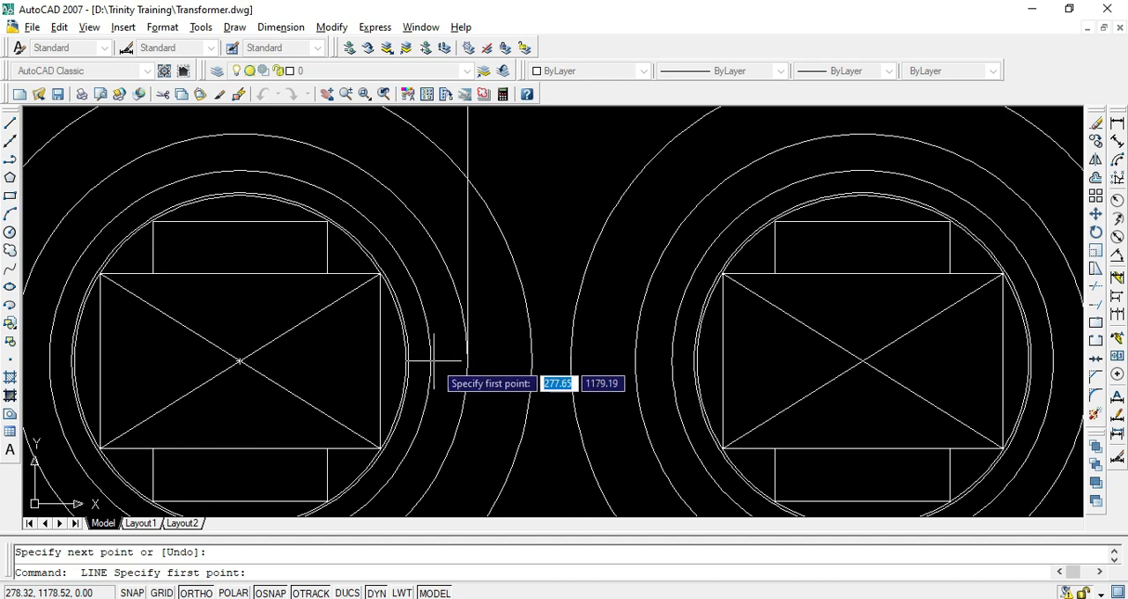
pyautogui.scroll(-6, 430, 362)
pyautogui.scroll(-3, 440, 291)
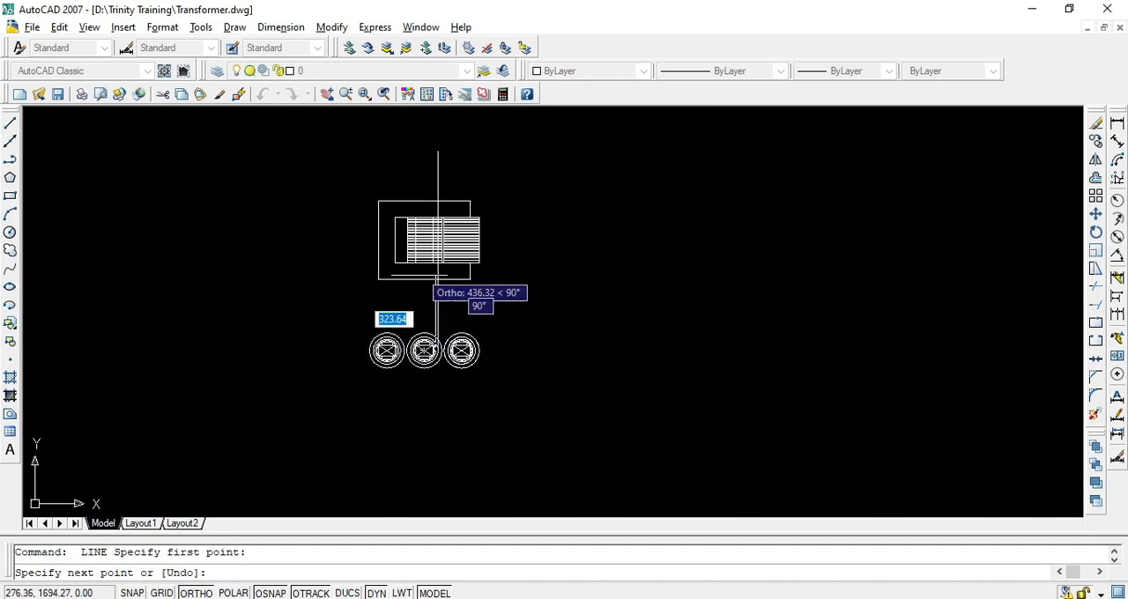
pyautogui.scroll(1, 429, 132)
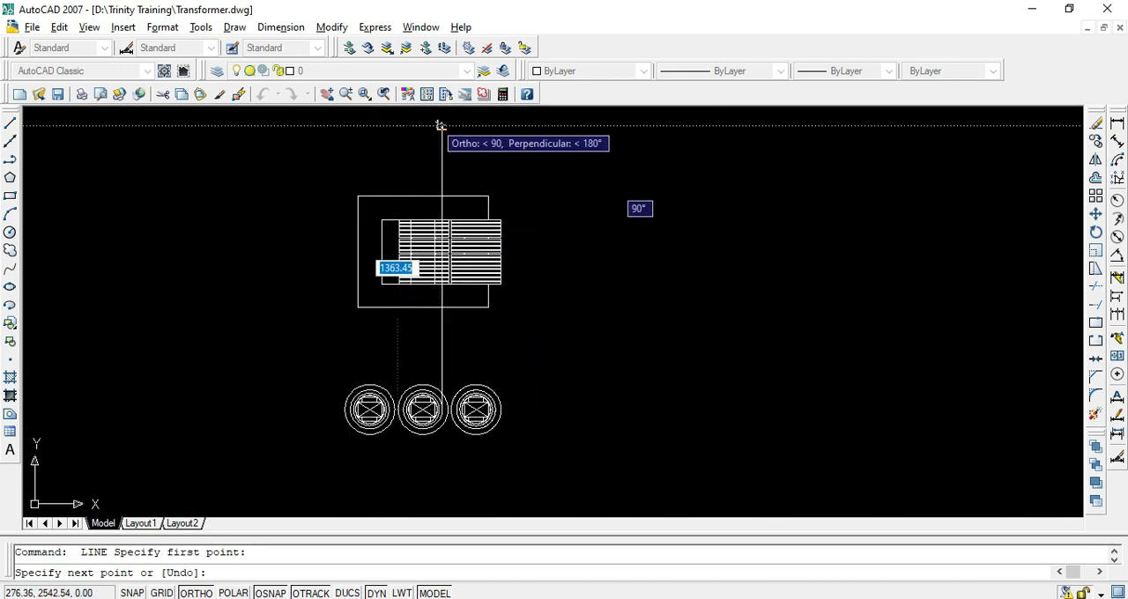
pyautogui.scroll(3, 440, 114)
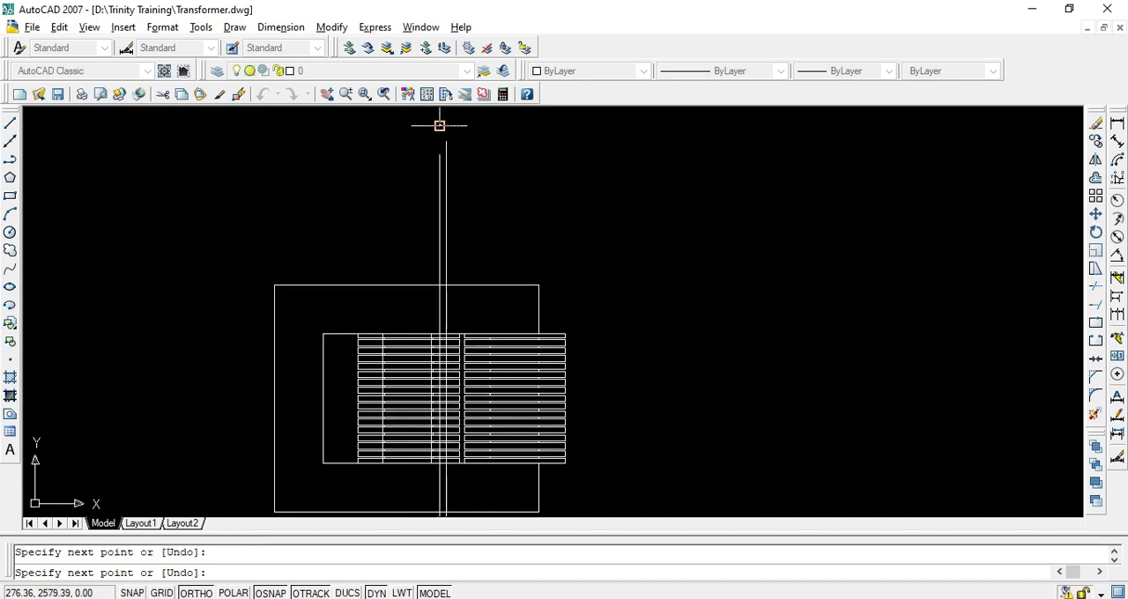
pyautogui.press('Return')
# Copy both projection lines to the middle limb's left side, placing the right line on the third-largest circle's left quadrant
pyautogui.scroll(-4, 486, 223)
pyautogui.scroll(4, 504, 374)
pyautogui.moveTo(428, 164); pyautogui.dragTo(546, 399, button='middle')
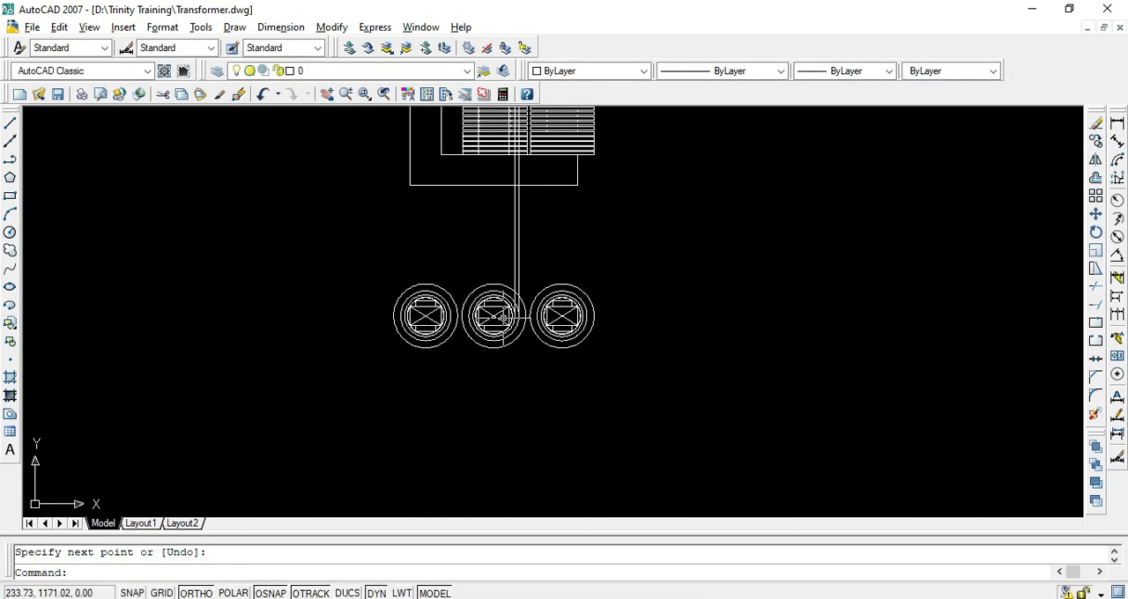
pyautogui.scroll(6, 523, 301)
pyautogui.write('co')
pyautogui.press('Return')
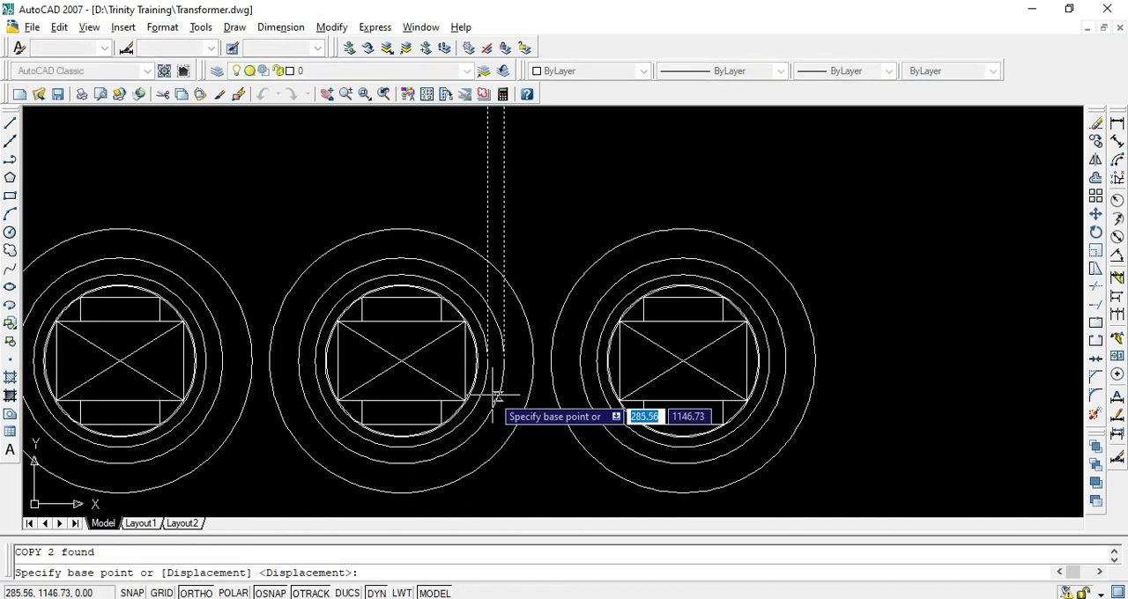
pyautogui.click(504, 361)
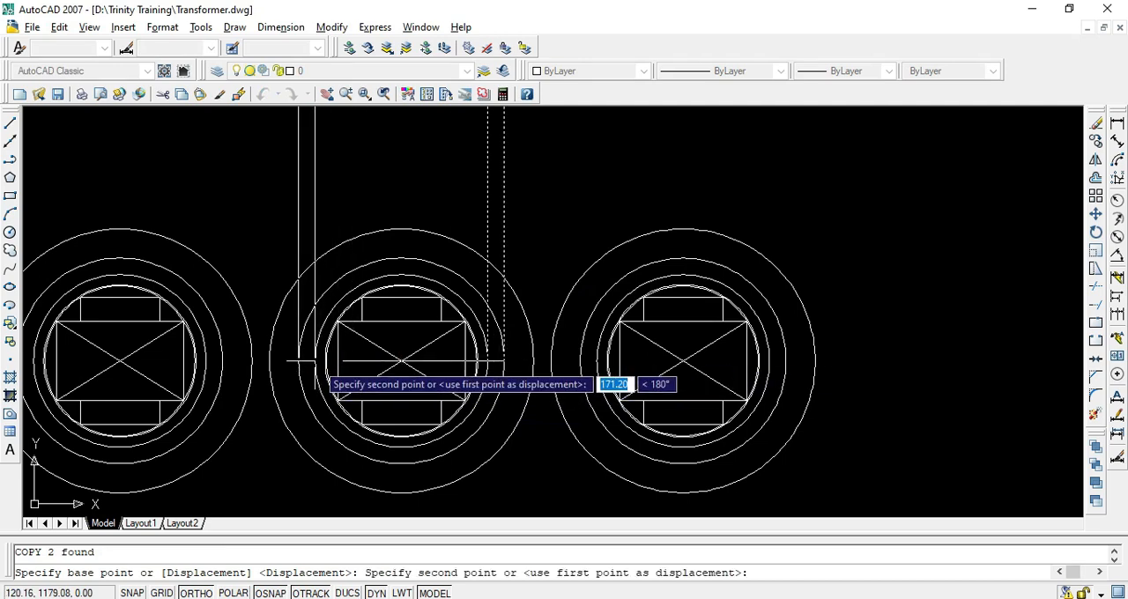
pyautogui.click(314, 360)
pyautogui.press('Return')
# Trim the upper disc lines lying between the middle limb's right-hand pair of vertical projection lines
pyautogui.scroll(-8, 314, 360)
pyautogui.scroll(6, 367, 386)
pyautogui.moveTo(366, 386); pyautogui.dragTo(398, 284, button='middle')
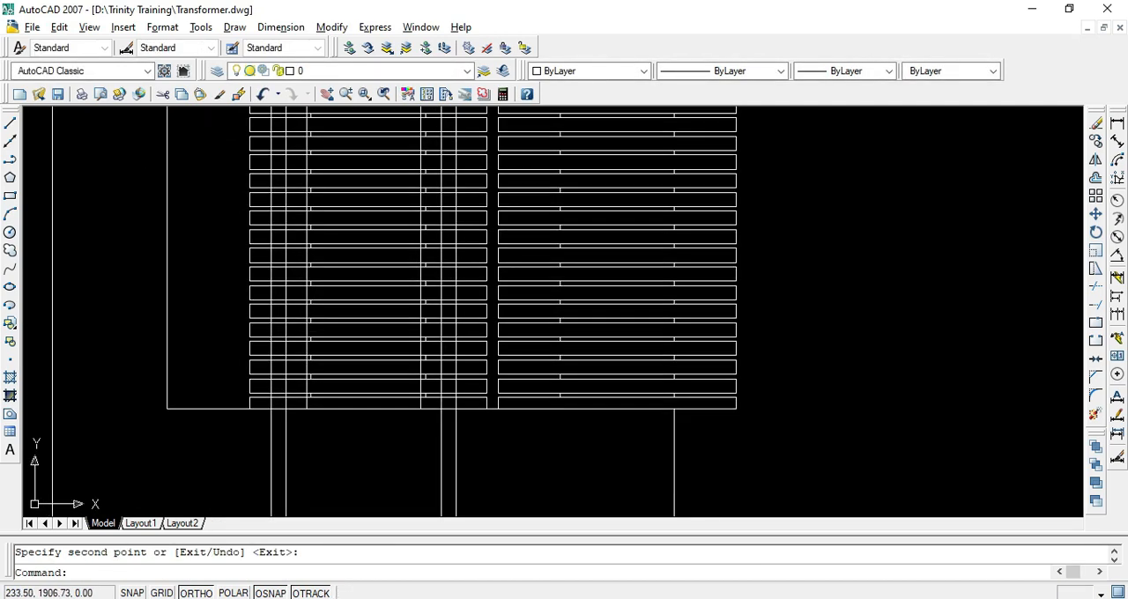
pyautogui.scroll(-4, 325, 295)
pyautogui.scroll(3, 362, 292)
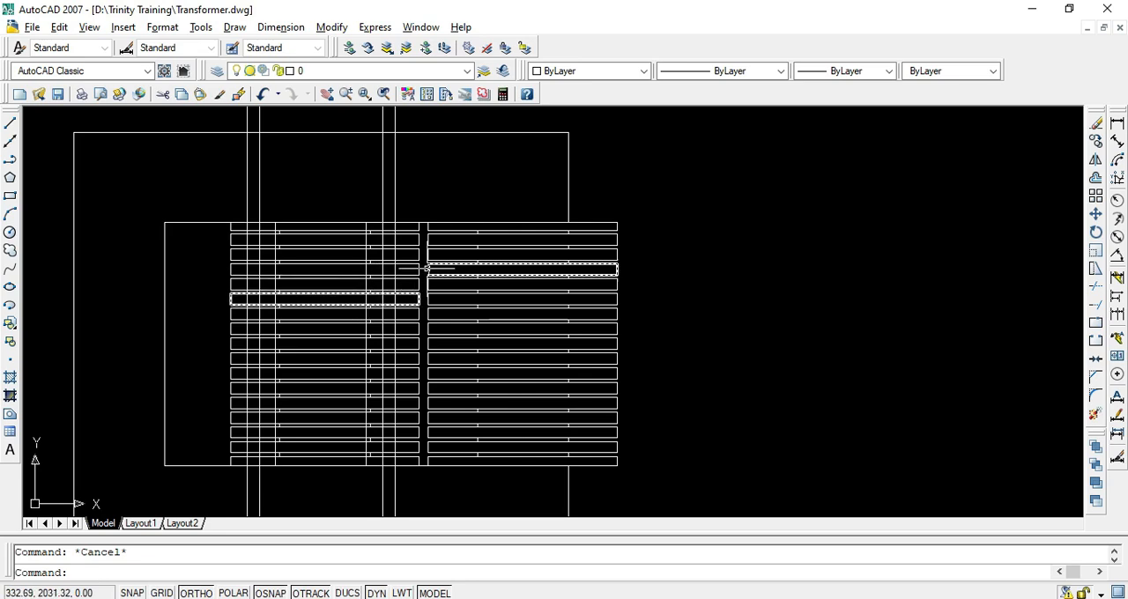
pyautogui.scroll(3, 427, 268)
pyautogui.scroll(-2, 370, 265)
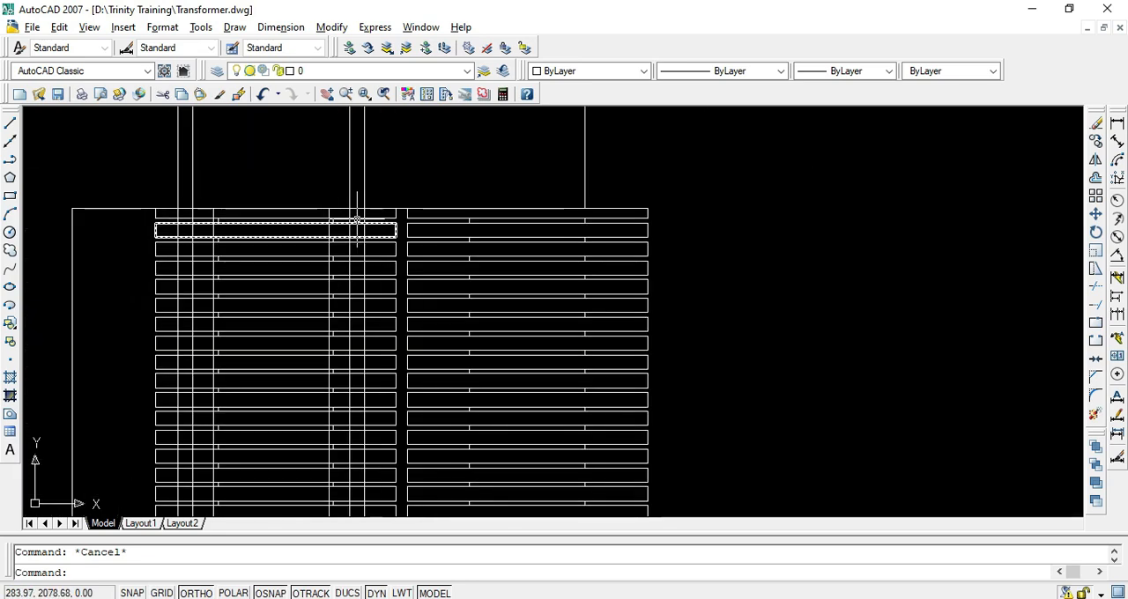
pyautogui.scroll(3, 356, 219)
pyautogui.write('r')
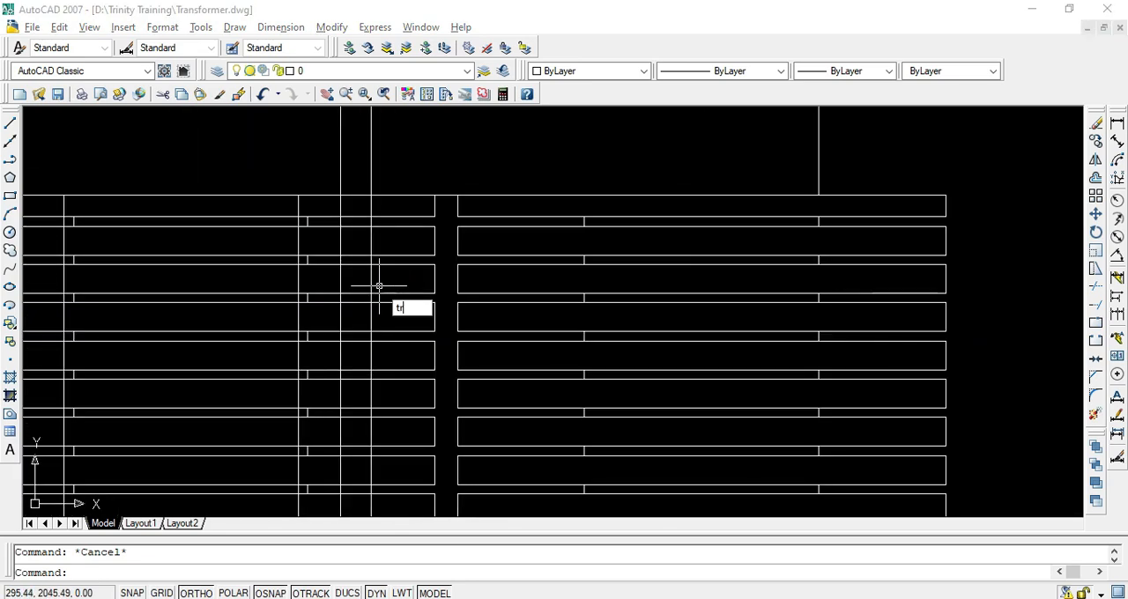
pyautogui.press('Return')
pyautogui.press('Return')
pyautogui.click(363, 209)
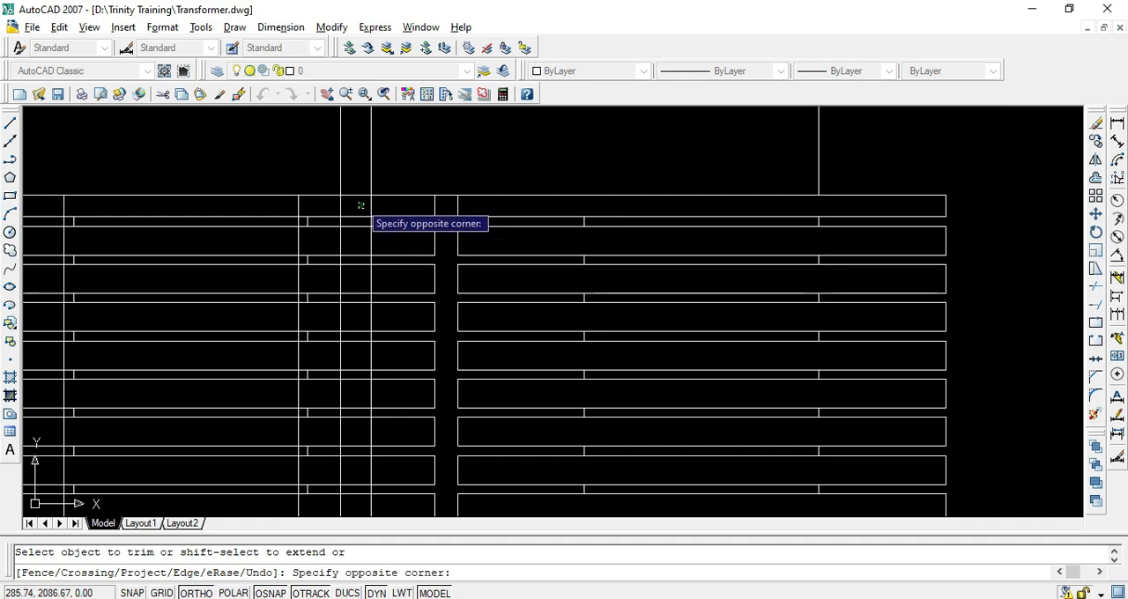
pyautogui.click(360, 206)
pyautogui.click(358, 227)
pyautogui.click(359, 236)
pyautogui.click(358, 362)
pyautogui.click(362, 285)
pyautogui.click(345, 329)
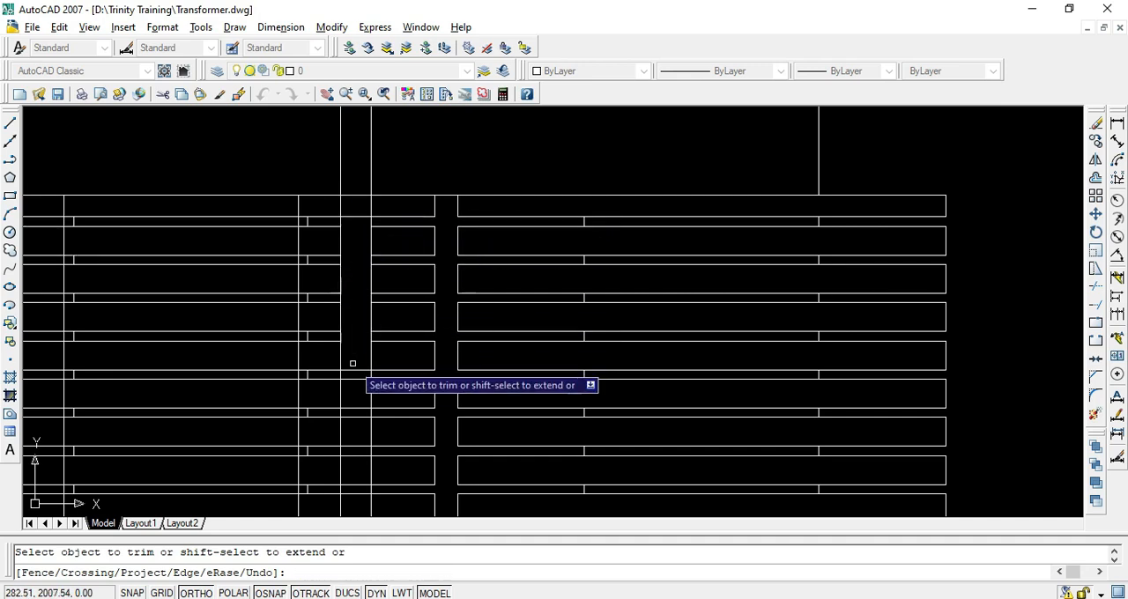
# Continue trimming the disc lines between the right-hand projection pair down through the mid-height and lower part of the stack
pyautogui.moveTo(356, 349); pyautogui.dragTo(367, 241, button='middle')
pyautogui.click(371, 256)
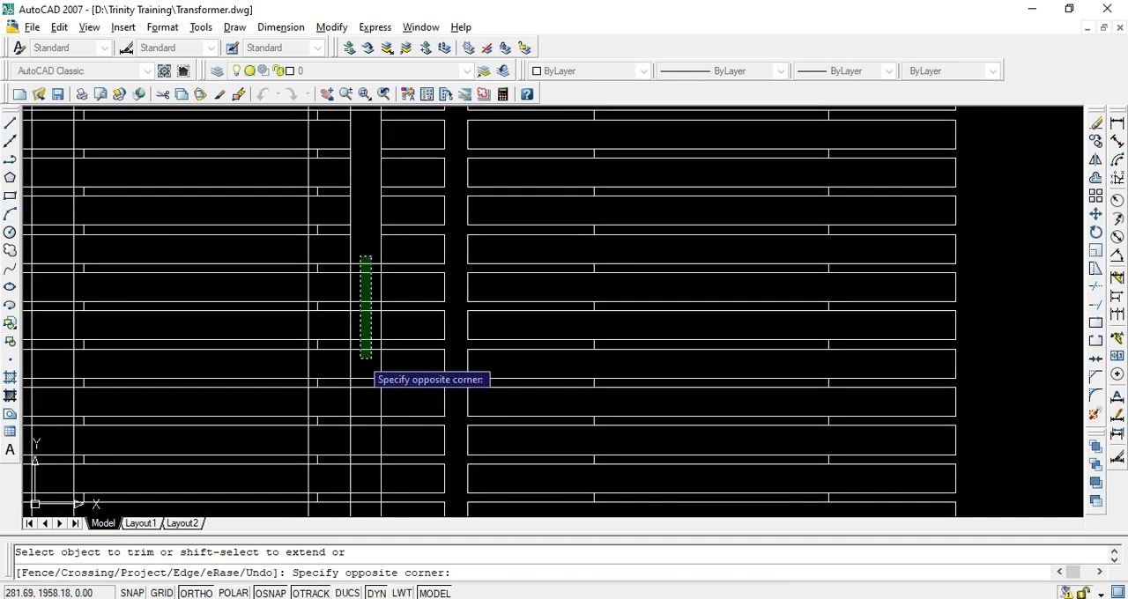
pyautogui.click(361, 358)
pyautogui.moveTo(363, 363); pyautogui.dragTo(367, 266, button='middle')
pyautogui.click(373, 190)
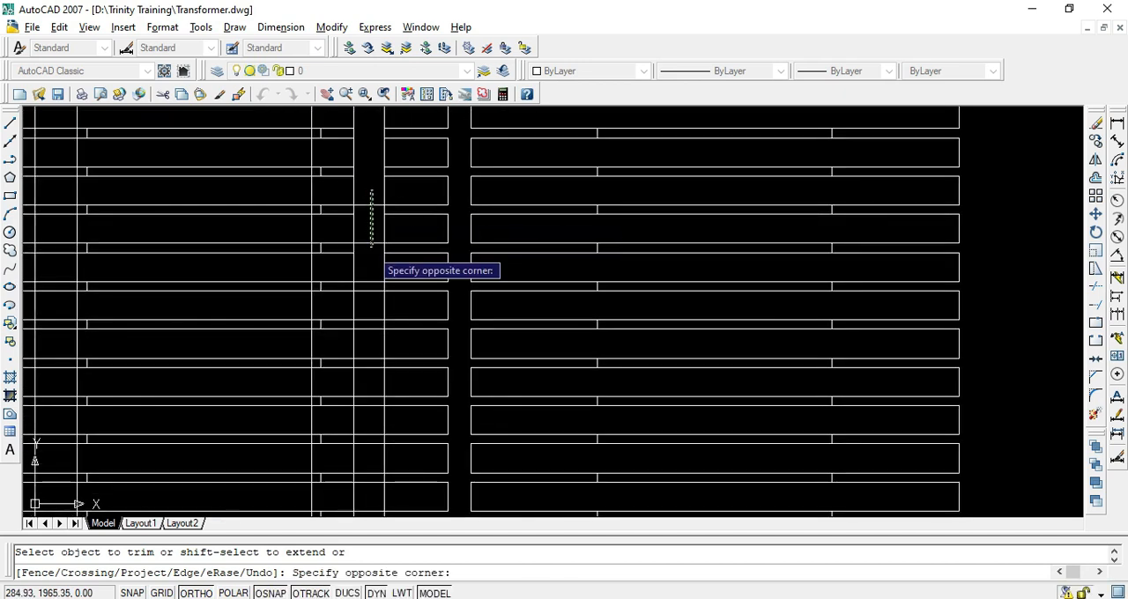
pyautogui.moveTo(367, 338); pyautogui.dragTo(378, 222, button='middle')
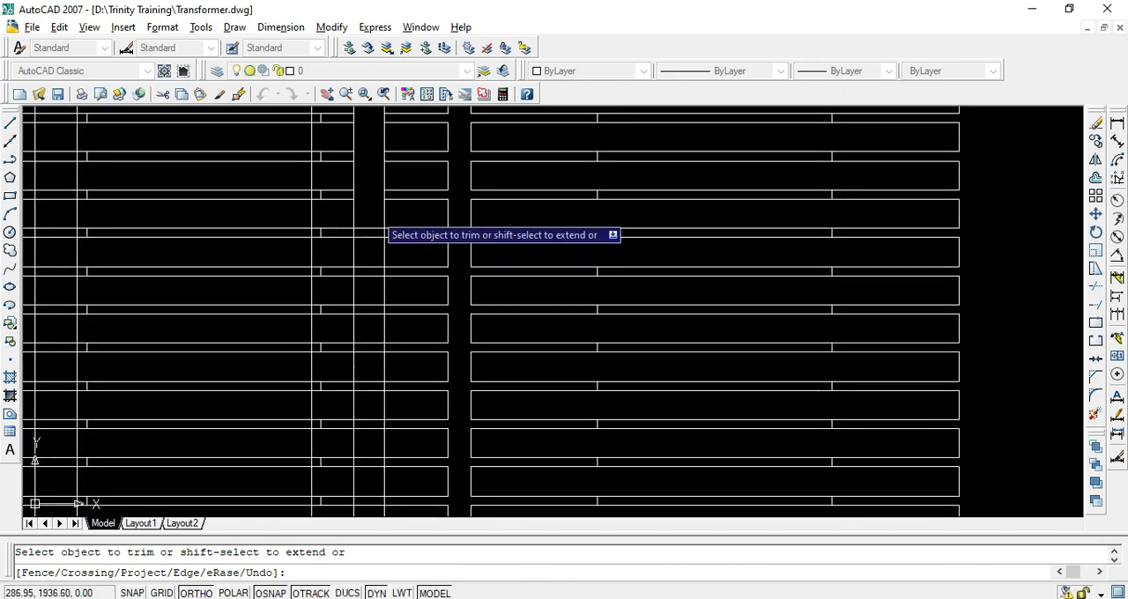
pyautogui.click(359, 318)
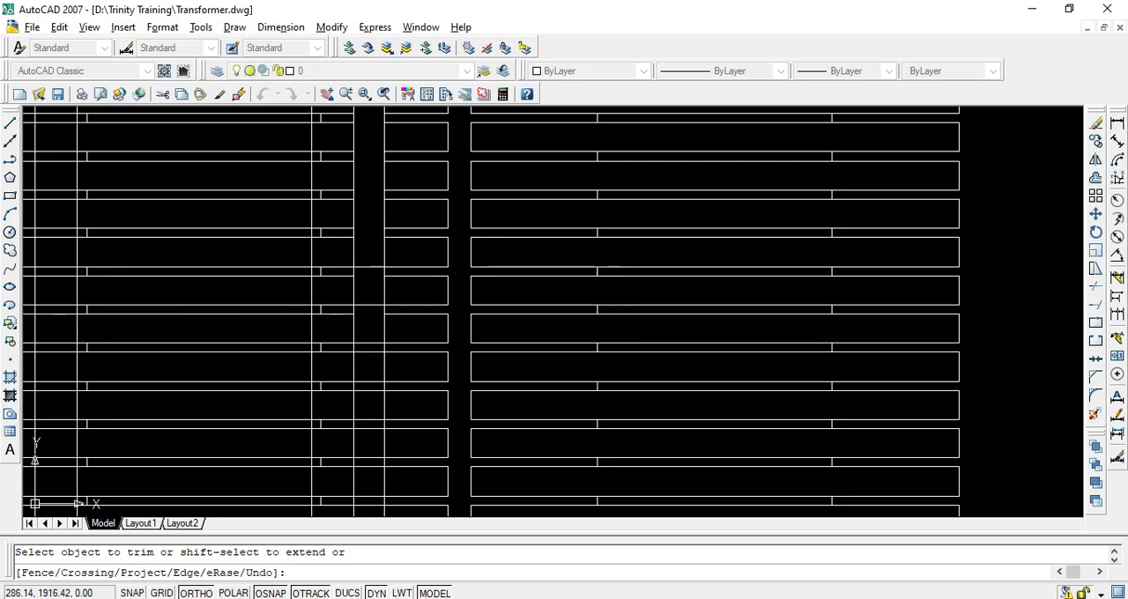
# Compare the middle limb's winding with the PDF in Acrobat Reader and trim the leftover disc line between the right-hand pair in AutoCAD
pyautogui.hotkey('alt', 'Tab')
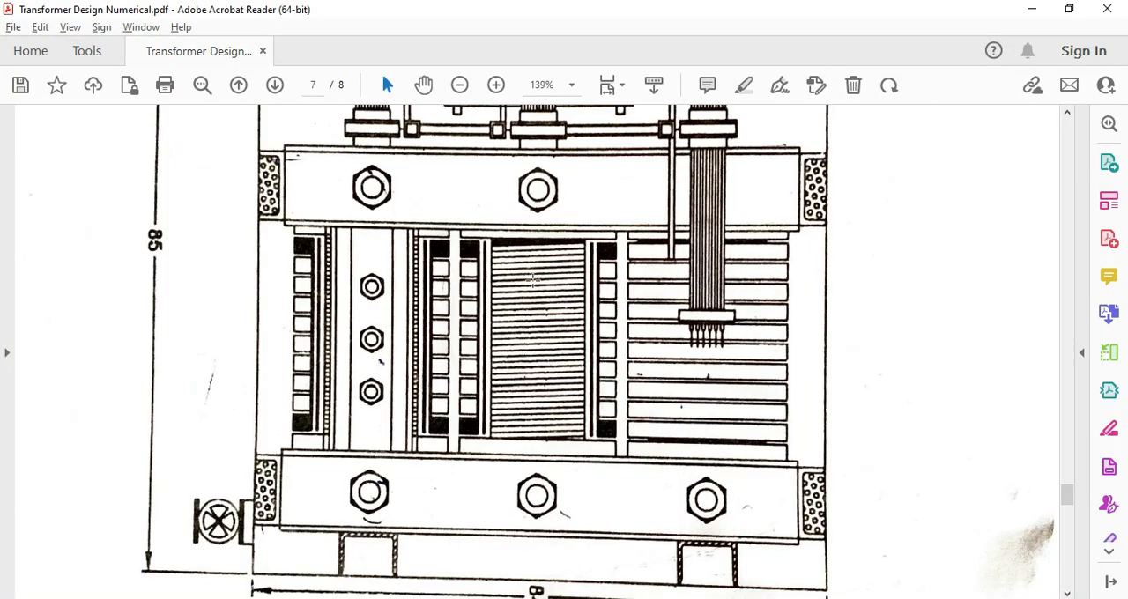
pyautogui.keyDown('ctrl'); pyautogui.scroll(2, 610, 307); pyautogui.keyUp('ctrl')
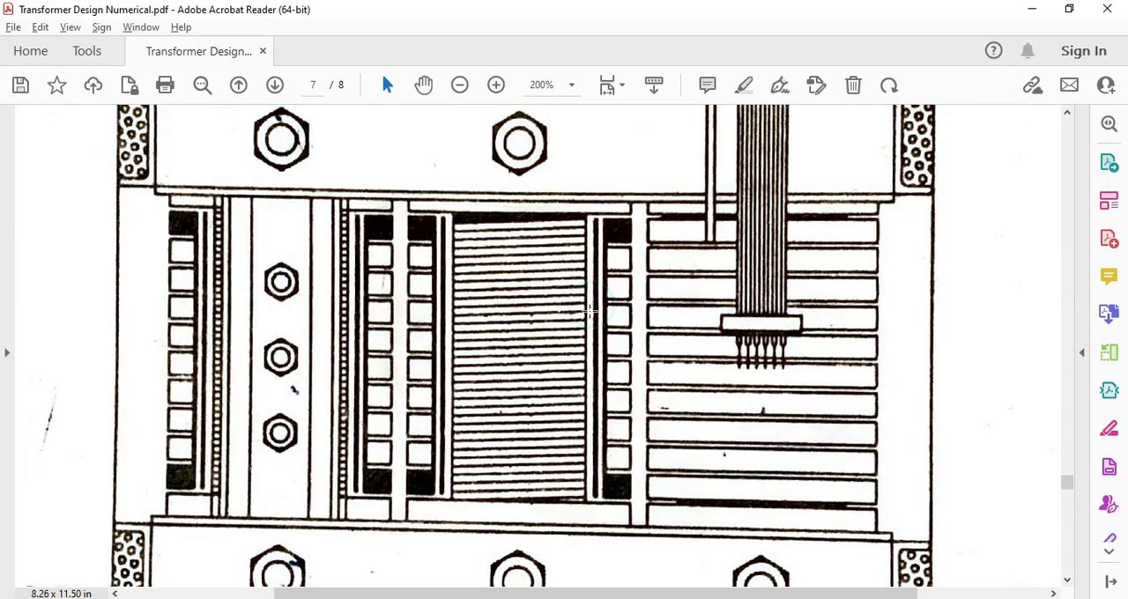
pyautogui.hotkey('alt', 'Tab')
pyautogui.scroll(-2, 392, 317)
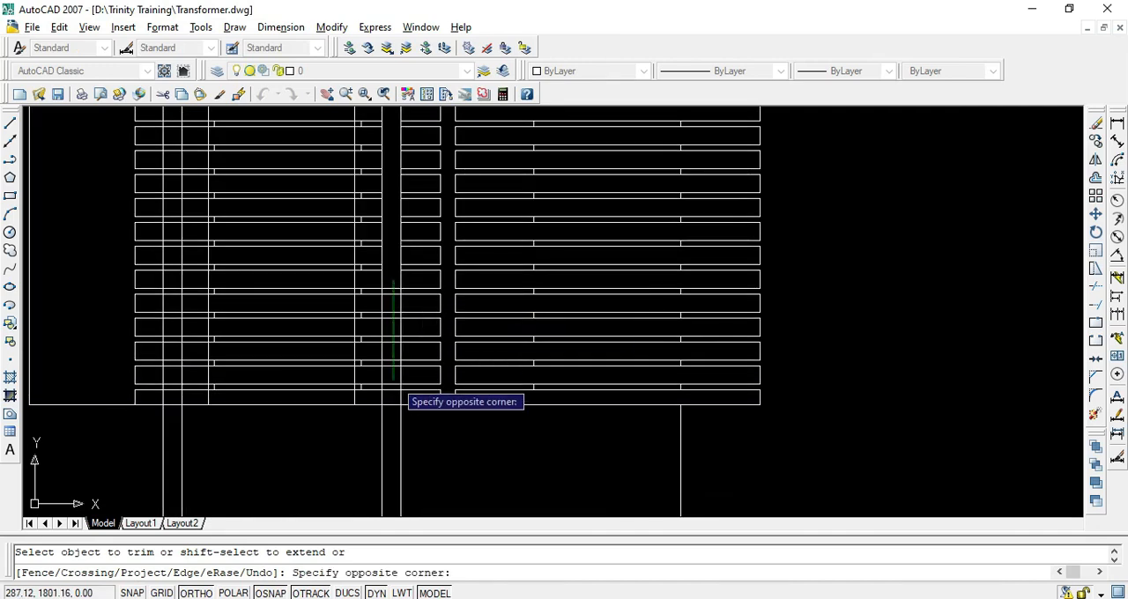
pyautogui.click(394, 309)
# Trim the lowest disc lines between the middle limb's left-hand pair of projection lines
pyautogui.scroll(-1, 394, 311)
pyautogui.scroll(3, 257, 350)
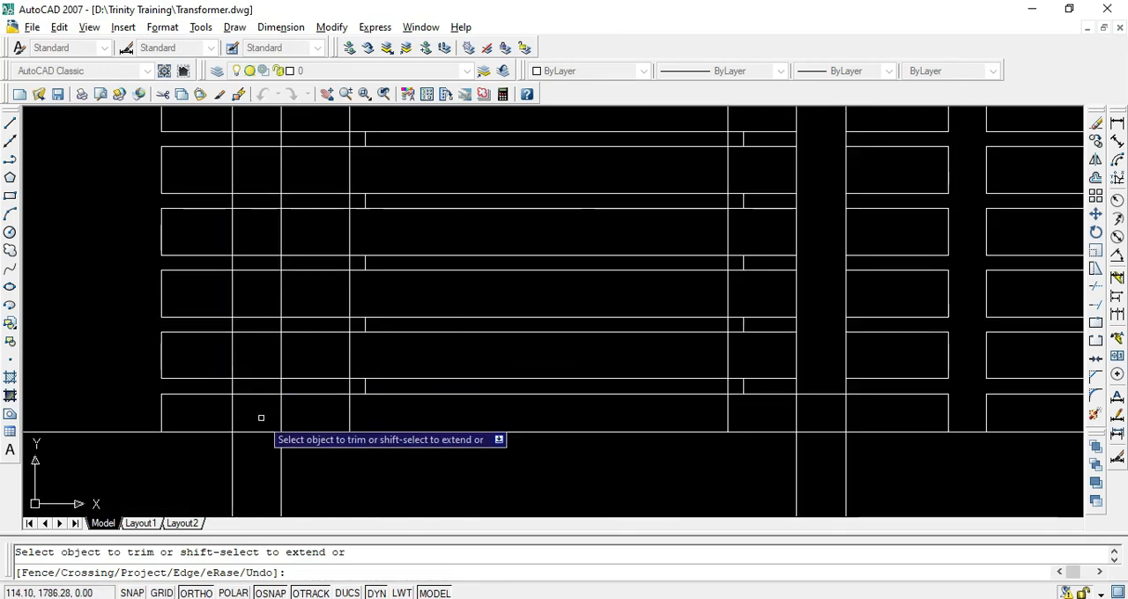
pyautogui.click(256, 384)
pyautogui.click(243, 221)
pyautogui.click(253, 188)
pyautogui.click(267, 396)
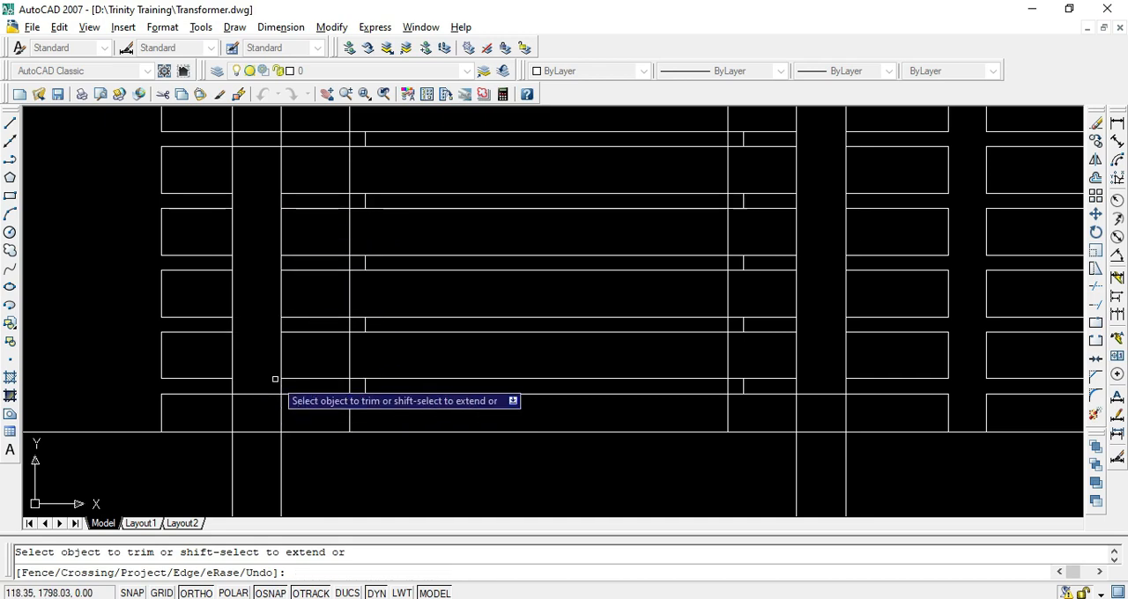
# Trim the mid-height disc lines between the left-hand pair of projection lines
pyautogui.scroll(-5, 264, 354)
pyautogui.moveTo(256, 334); pyautogui.dragTo(296, 404, button='middle')
pyautogui.scroll(2, 297, 366)
pyautogui.click(298, 360)
pyautogui.click(297, 181)
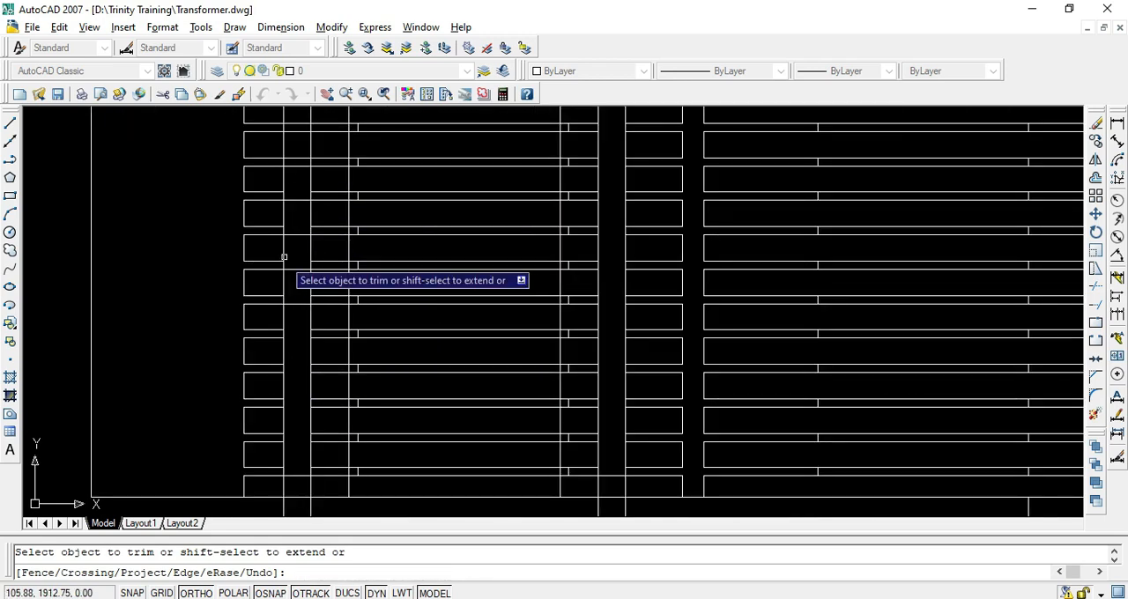
pyautogui.click(294, 207)
pyautogui.click(296, 305)
# Trim the remaining upper disc lines between the left-hand projection pair, undoing the stray trim on the way
pyautogui.moveTo(297, 307); pyautogui.dragTo(349, 491, button='middle')
pyautogui.click(349, 366)
pyautogui.click(363, 345)
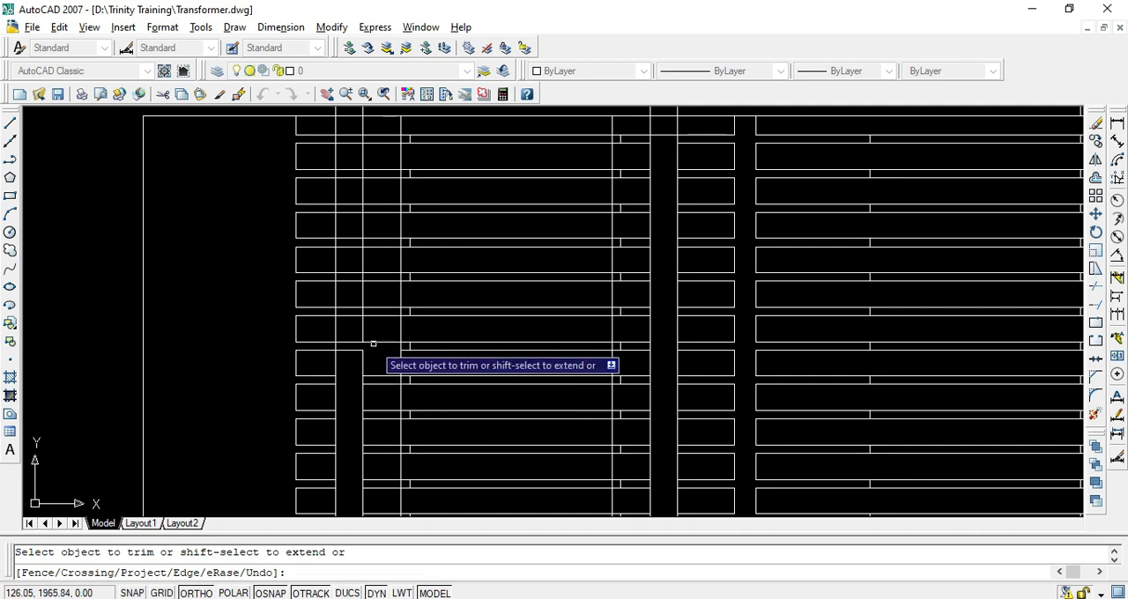
pyautogui.hotkey('ctrl', 'z')
pyautogui.moveTo(294, 353); pyautogui.dragTo(378, 397, button='middle')
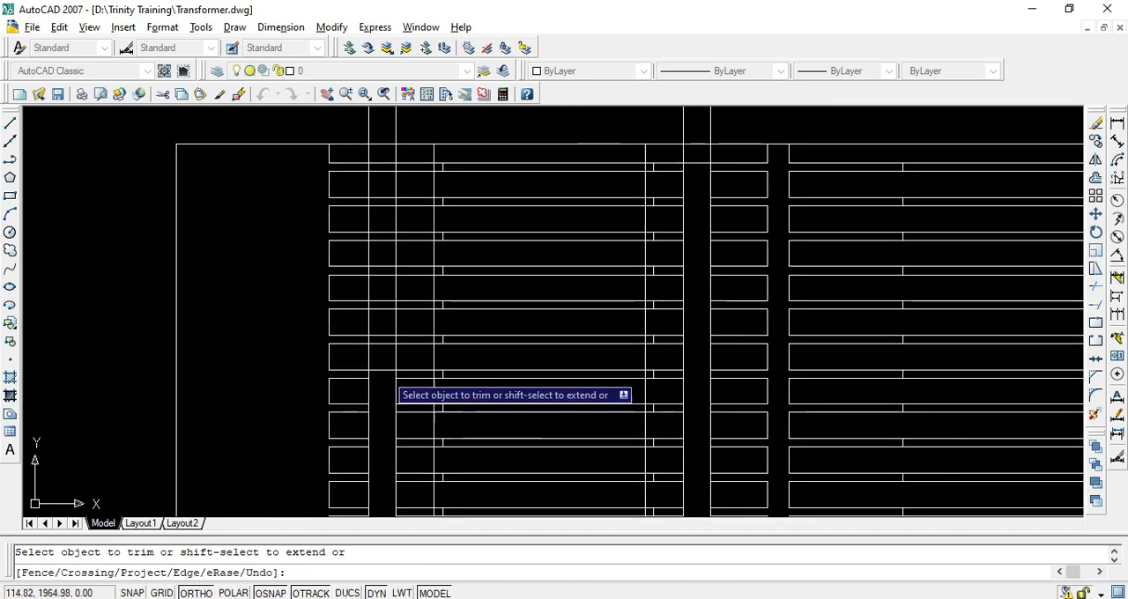
pyautogui.click(382, 378)
pyautogui.click(376, 170)
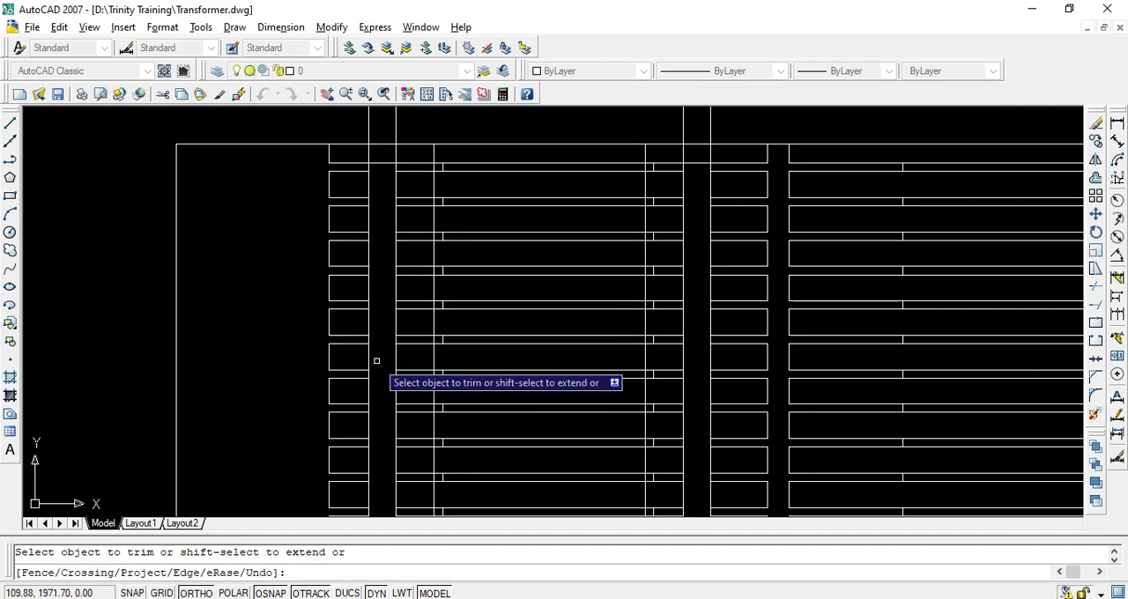
pyautogui.scroll(-2, 445, 269)
pyautogui.press('Escape')
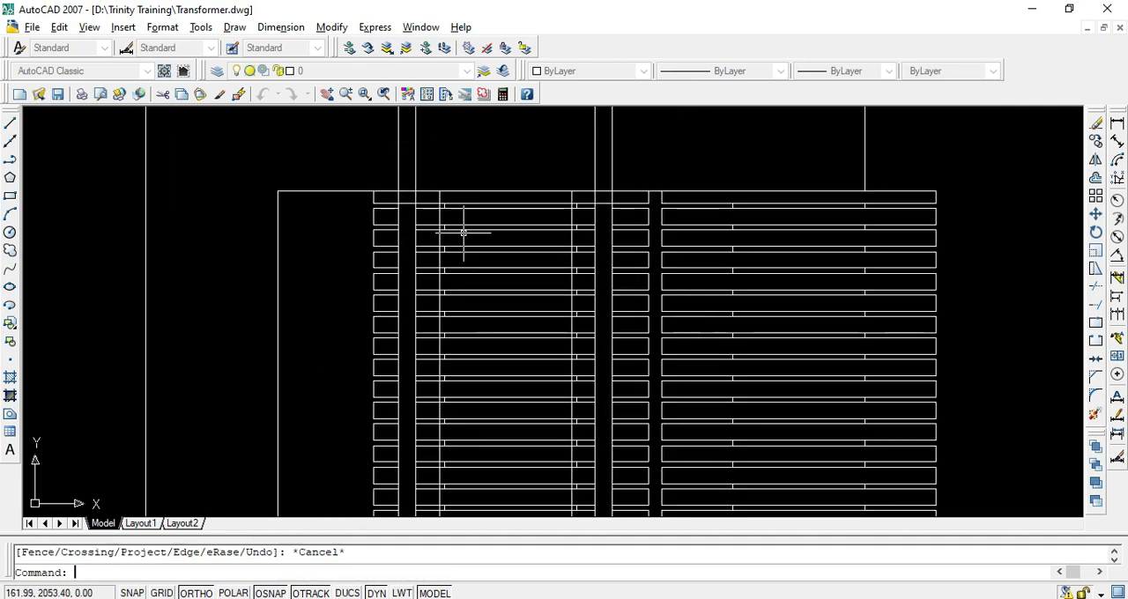
# Erase the horizontal disc segments between the middle limb's two inner projection lines
pyautogui.click(499, 226)
pyautogui.scroll(2, 509, 211)
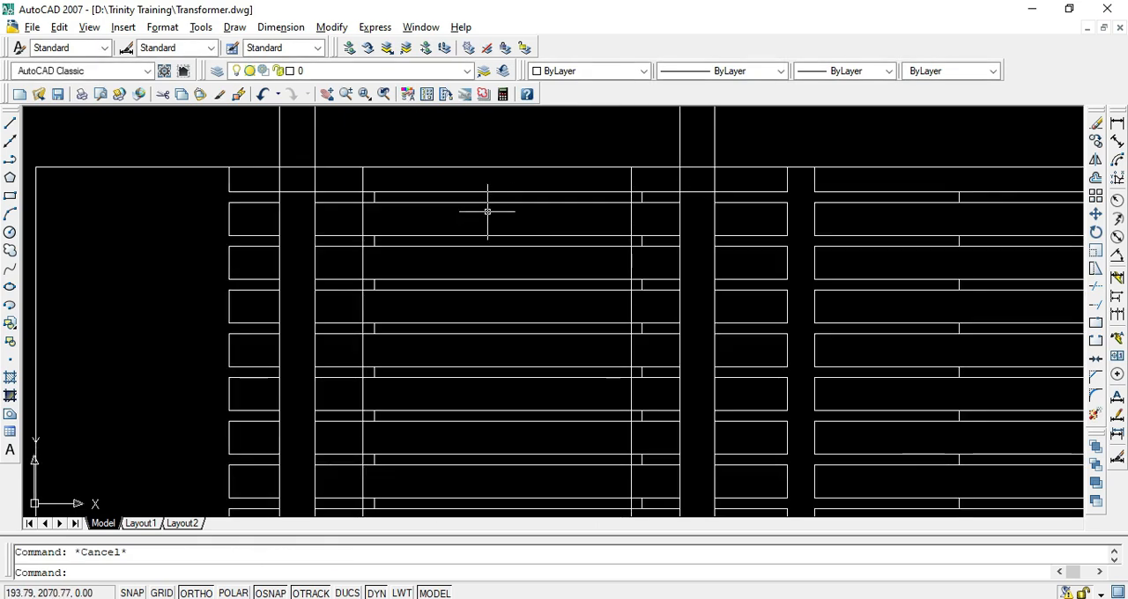
pyautogui.press('Escape')
pyautogui.scroll(2, 498, 196)
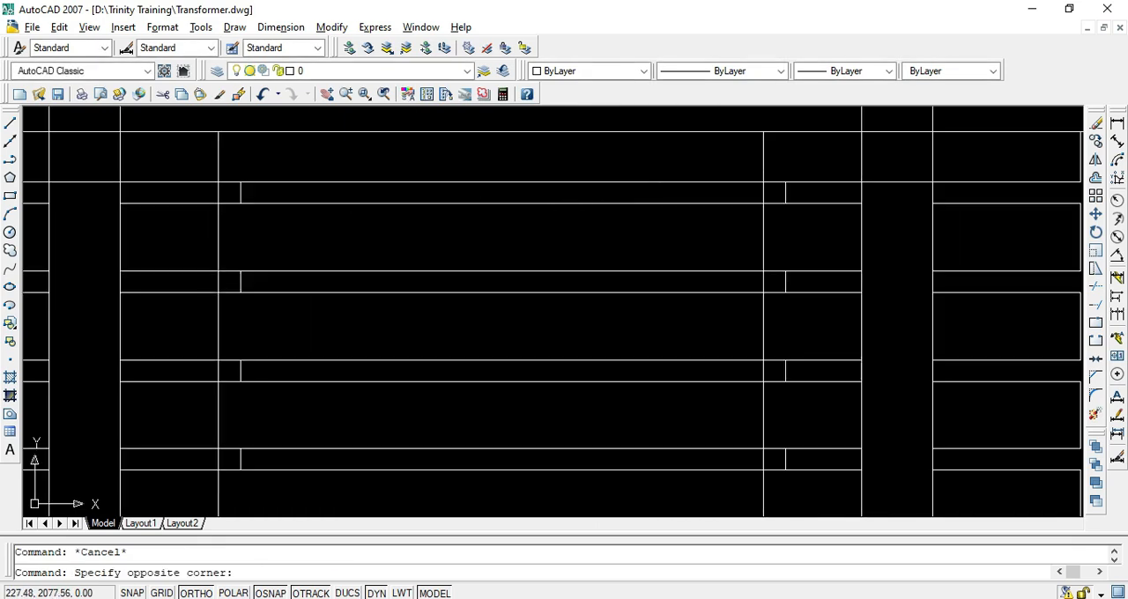
pyautogui.scroll(-4, 532, 333)
pyautogui.moveTo(481, 473); pyautogui.dragTo(450, 263, button='middle')
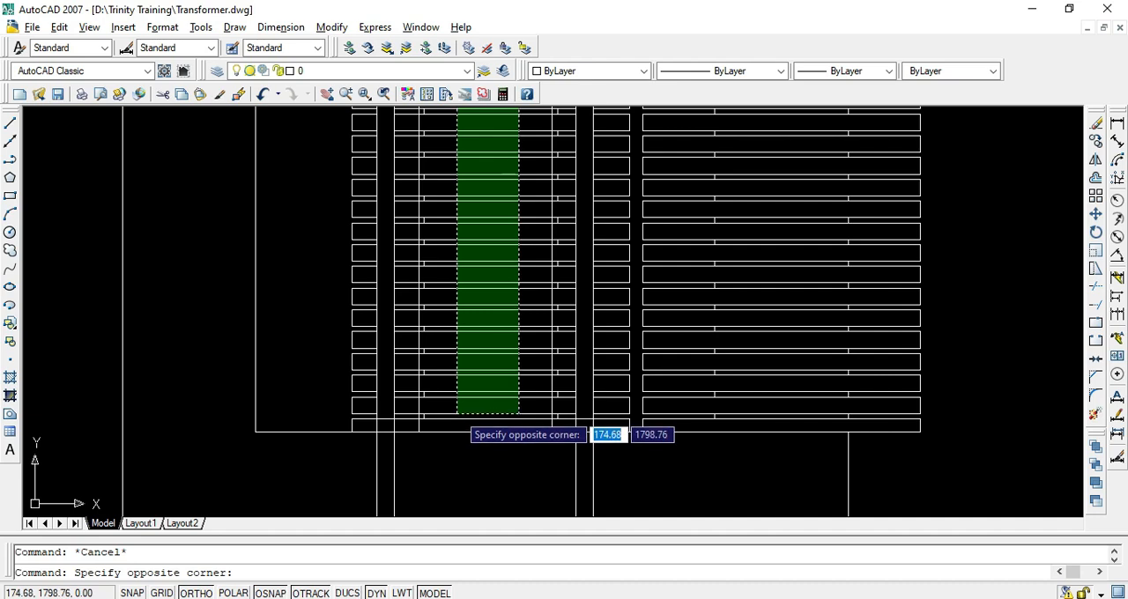
pyautogui.click(456, 412)
pyautogui.press('Delete')
# Erase the limb's two vertical edge lines inside the cleared area between the inner projection lines
pyautogui.scroll(-3, 516, 327)
pyautogui.click(528, 332)
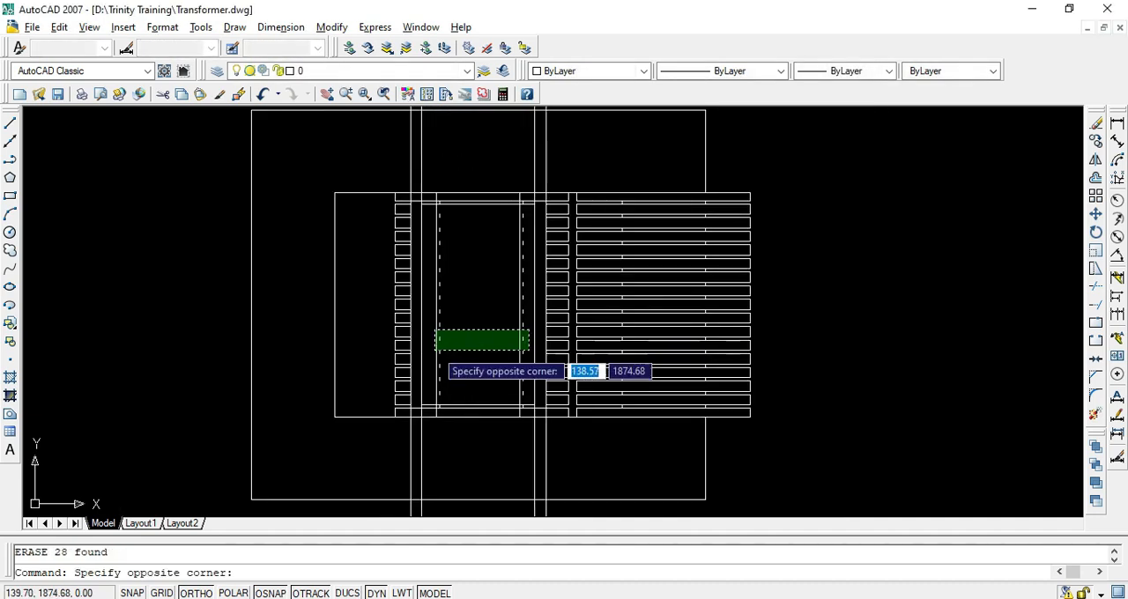
pyautogui.click(436, 350)
pyautogui.press('Delete')
# Erase the leftover top and bottom disc segments and all short spacer lines between the inner projection lines
pyautogui.scroll(-2, 438, 334)
pyautogui.scroll(4, 438, 335)
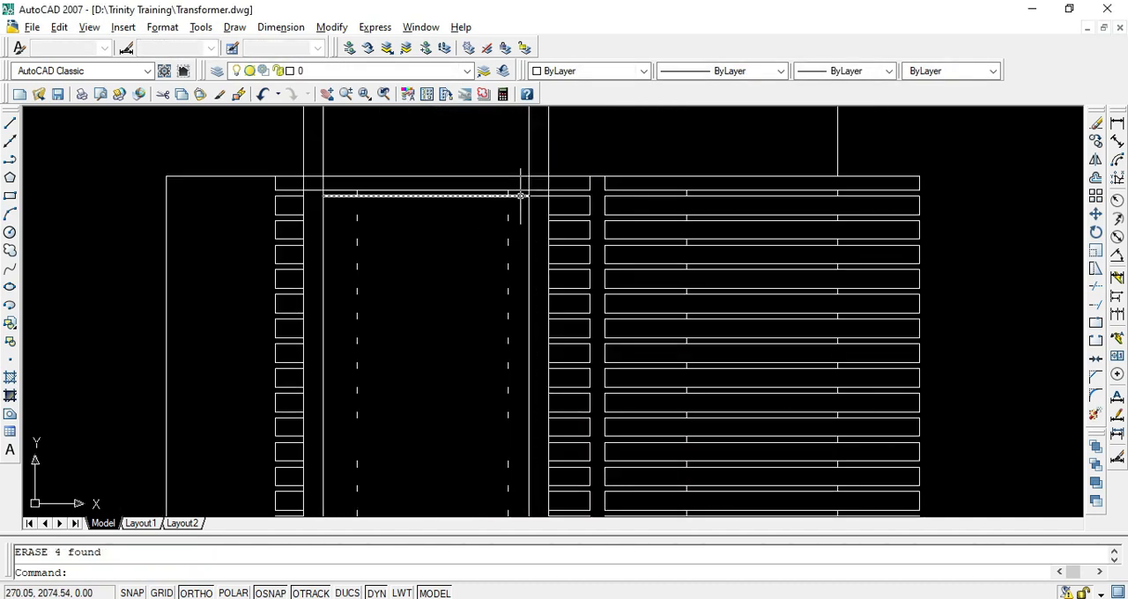
pyautogui.click(520, 196)
pyautogui.press('Delete')
pyautogui.click(514, 194)
pyautogui.scroll(-2, 415, 345)
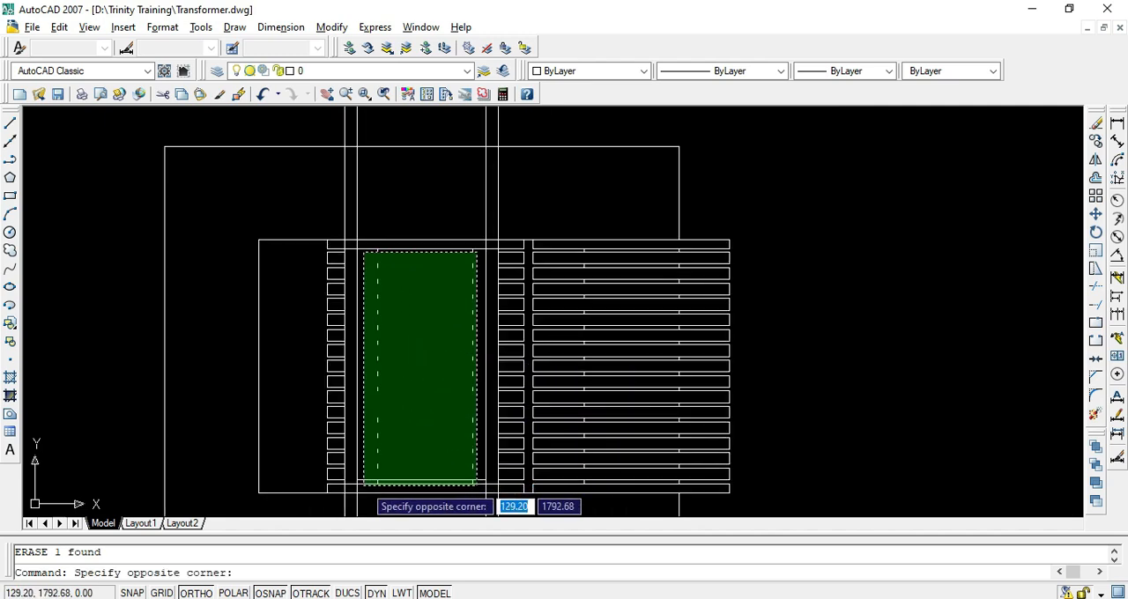
pyautogui.click(363, 481)
pyautogui.press('Delete')
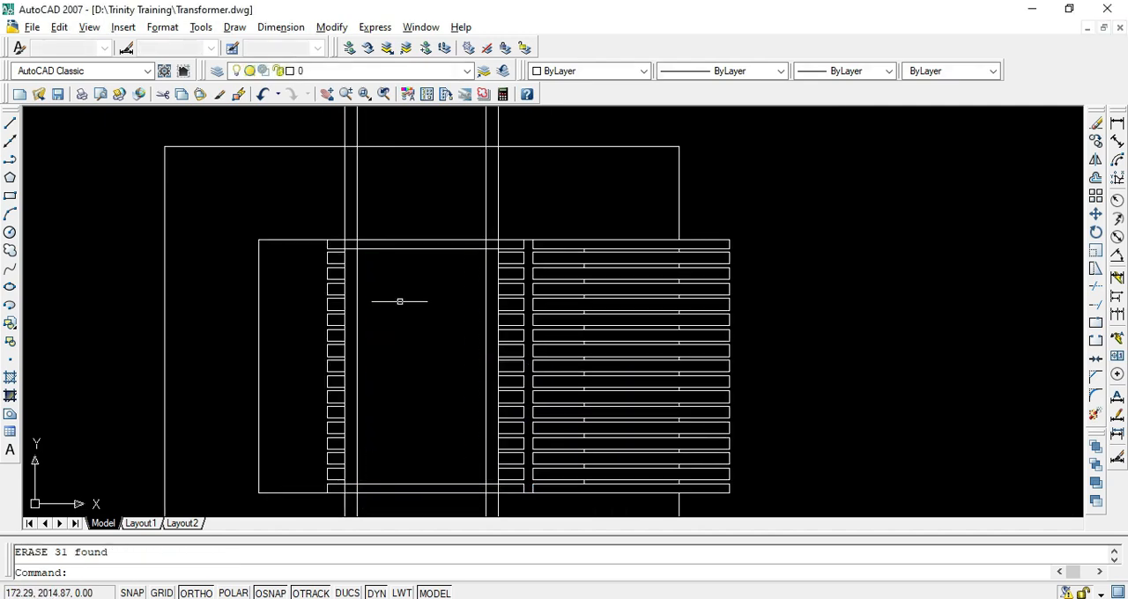
# Examine how the middle limb's inclined winding turns are drawn in the transformer PDF in Acrobat Reader
pyautogui.moveTo(395, 319)
pyautogui.mouseDown(button='middle')
pyautogui.moveTo(402, 359)
pyautogui.moveTo(476, 259)
pyautogui.mouseUp(button='middle')
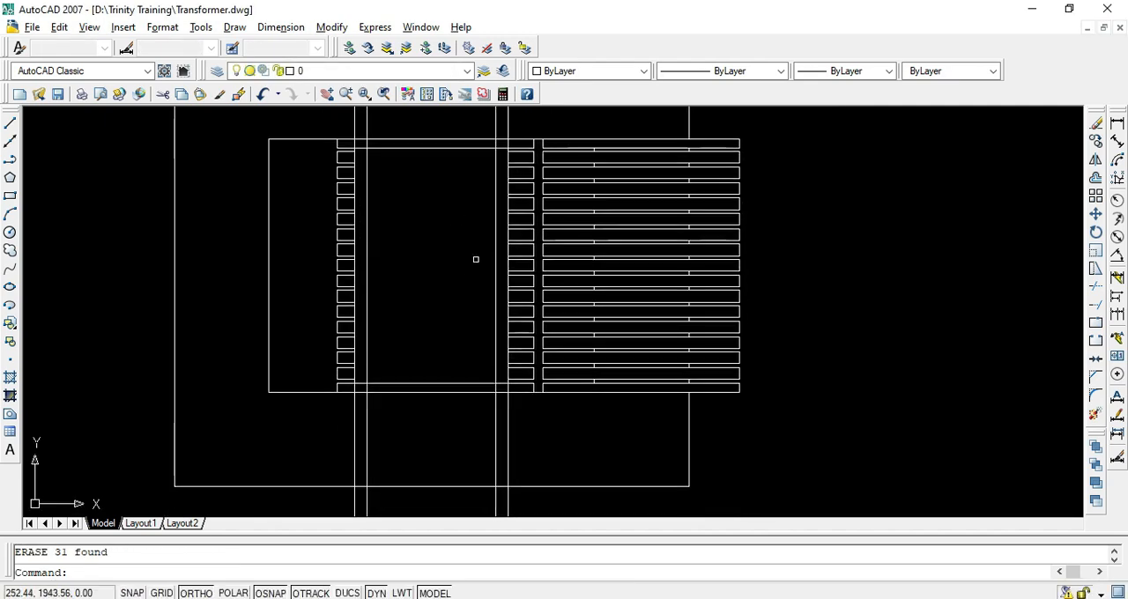
pyautogui.hotkey('alt', 'Tab')
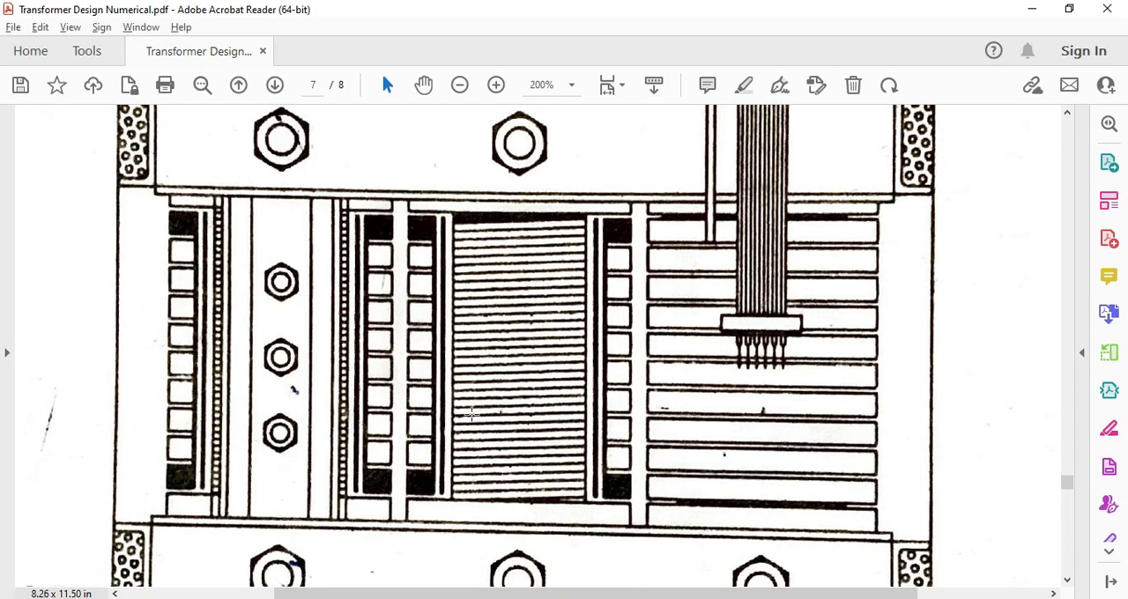
pyautogui.hotkey('alt', 'Tab')
pyautogui.scroll(2, 427, 185)
pyautogui.moveTo(423, 156); pyautogui.dragTo(459, 294, button='middle')
pyautogui.hotkey('alt', 'Tab')
pyautogui.hotkey('alt', 'Tab')
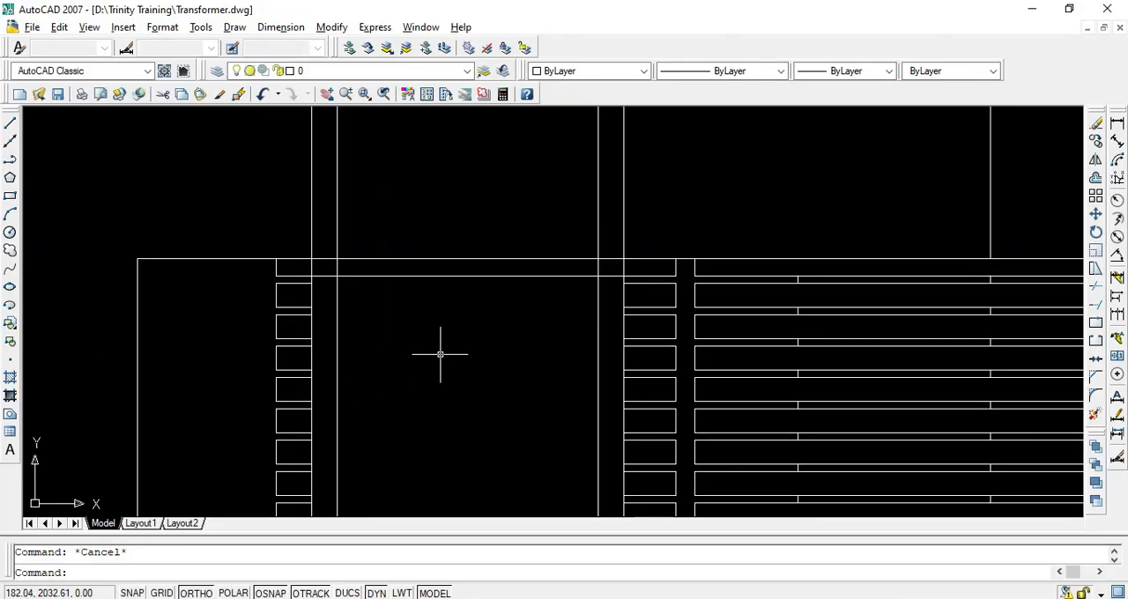
# With Ortho off, draw a slightly inclined line about 156 long between the inner projection lines, falling leftward from just below the top strip
pyautogui.write('l')
pyautogui.press('Return')
pyautogui.scroll(4, 531, 302)
pyautogui.click(721, 230)
pyautogui.scroll(-4, 539, 320)
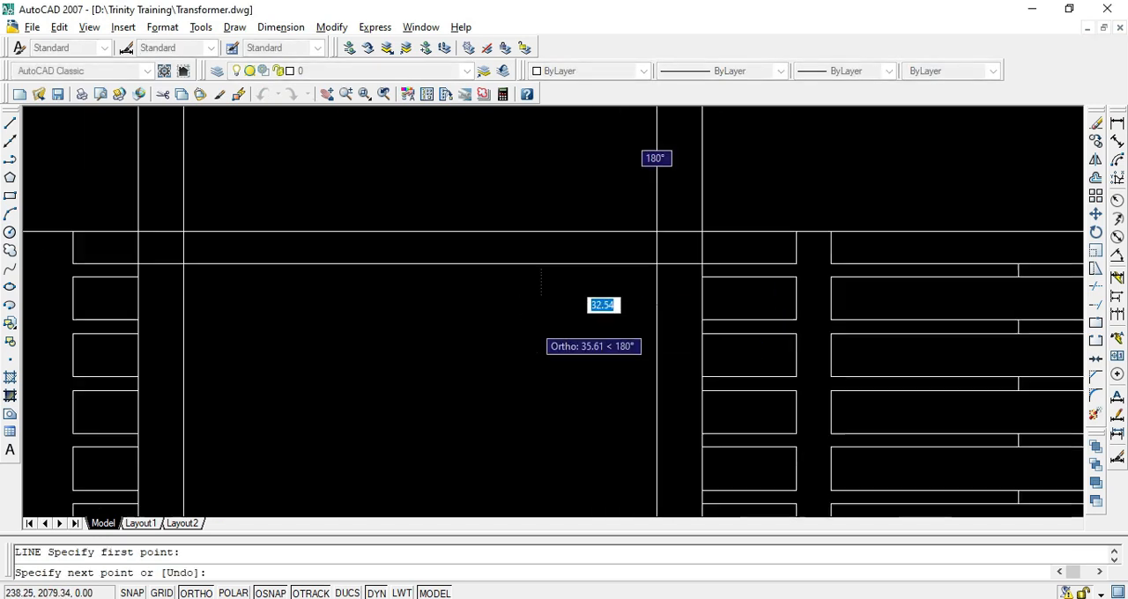
pyautogui.scroll(3, 301, 300)
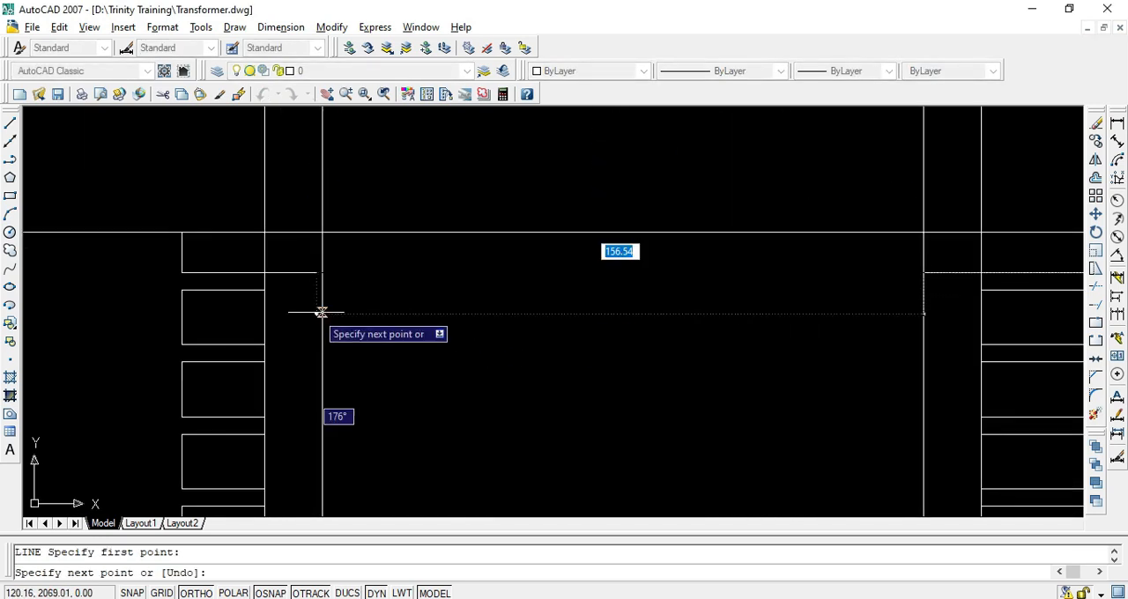
pyautogui.scroll(2, 317, 300)
pyautogui.press('F8')
pyautogui.click(330, 297)
pyautogui.press('Return')
# Draw a second inclined line just below the first, running between the right and left inner projection lines
pyautogui.scroll(-2, 429, 327)
pyautogui.press('Return')
pyautogui.scroll(4, 899, 312)
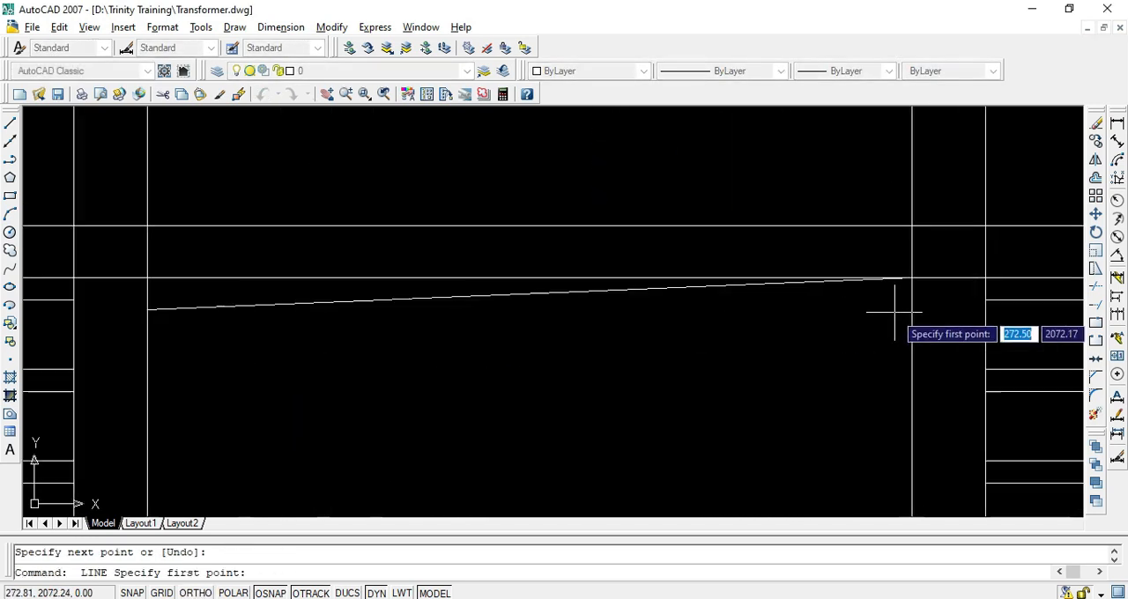
pyautogui.click(916, 291)
pyautogui.moveTo(212, 403); pyautogui.dragTo(565, 423, button='middle')
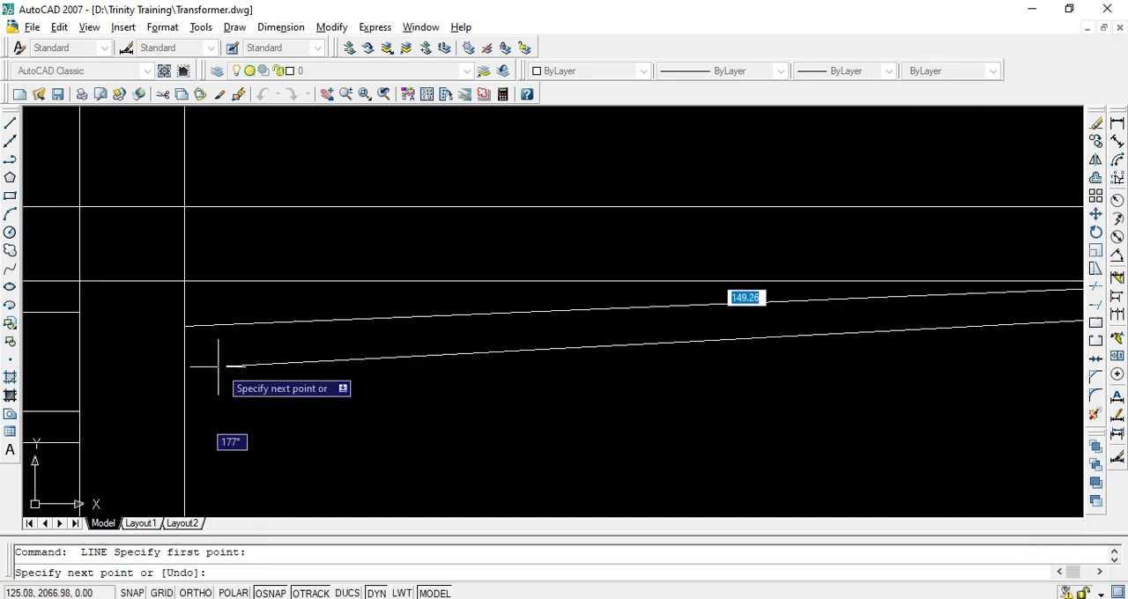
pyautogui.click(203, 362)
pyautogui.press('Escape')
pyautogui.press('Escape')
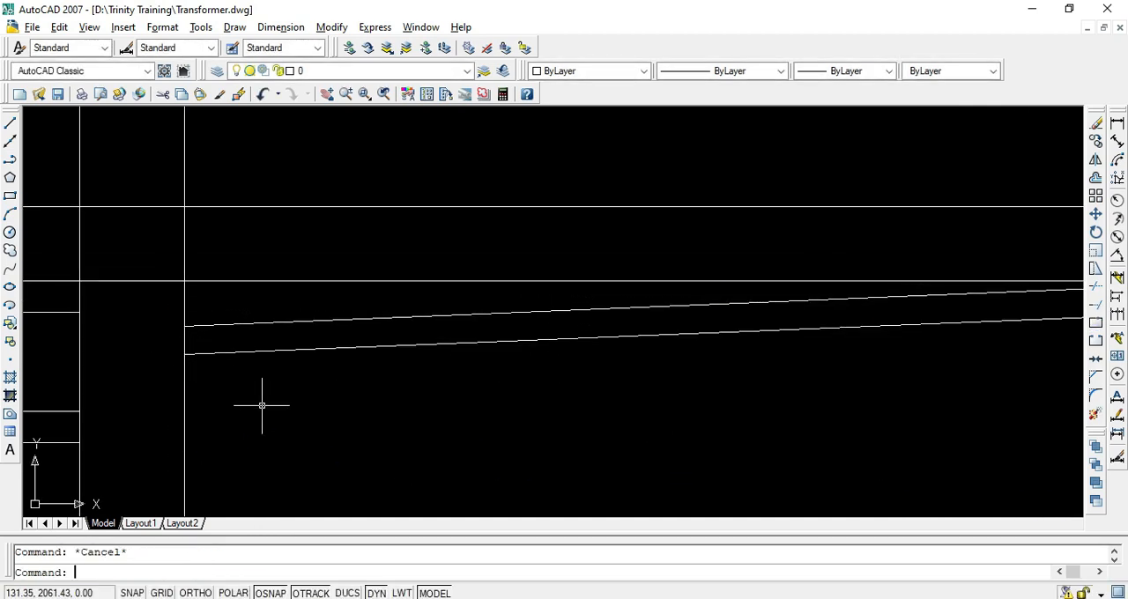
# Try copying the second inclined line repeatedly downward at the 4.04 turn spacing between the inner projection lines, and undo the copies
pyautogui.scroll(-3, 330, 423)
pyautogui.scroll(6, 205, 388)
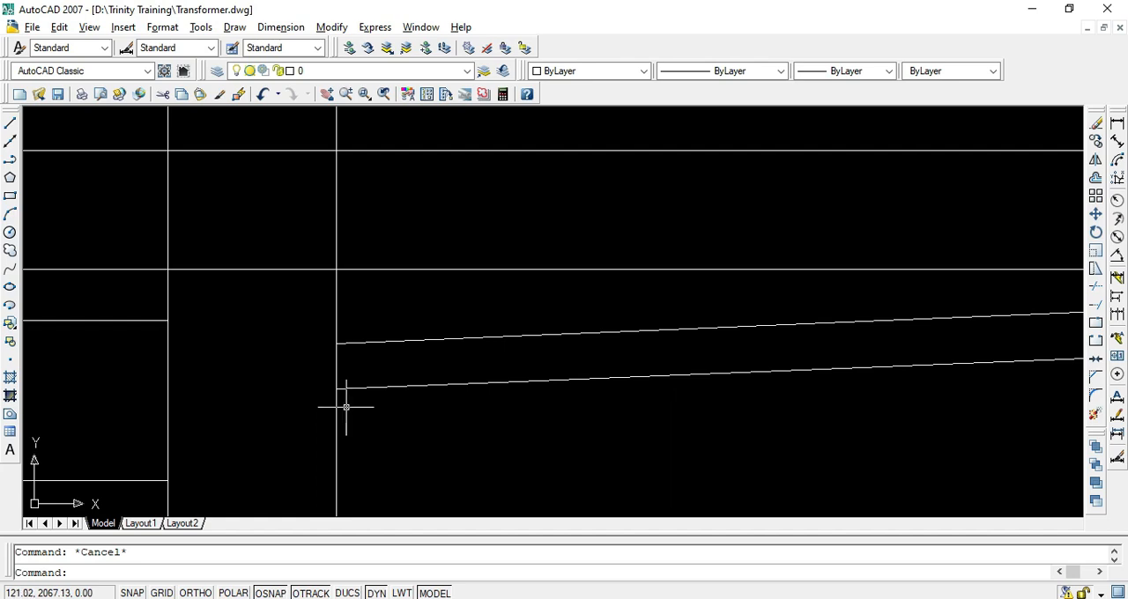
pyautogui.write('co')
pyautogui.press('Return')
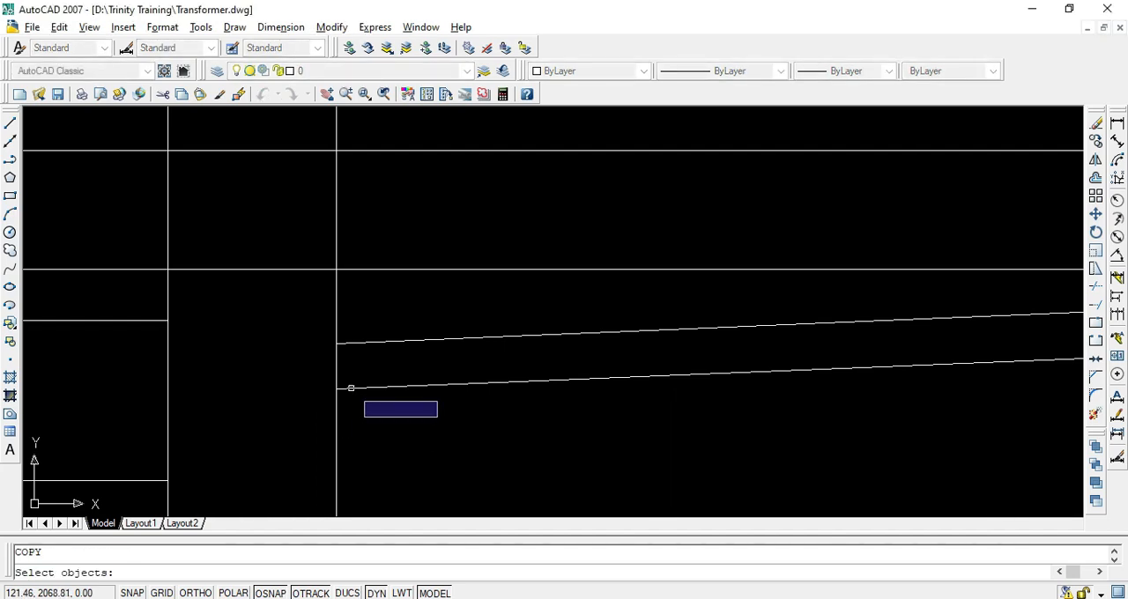
pyautogui.press('Return')
pyautogui.click(335, 343)
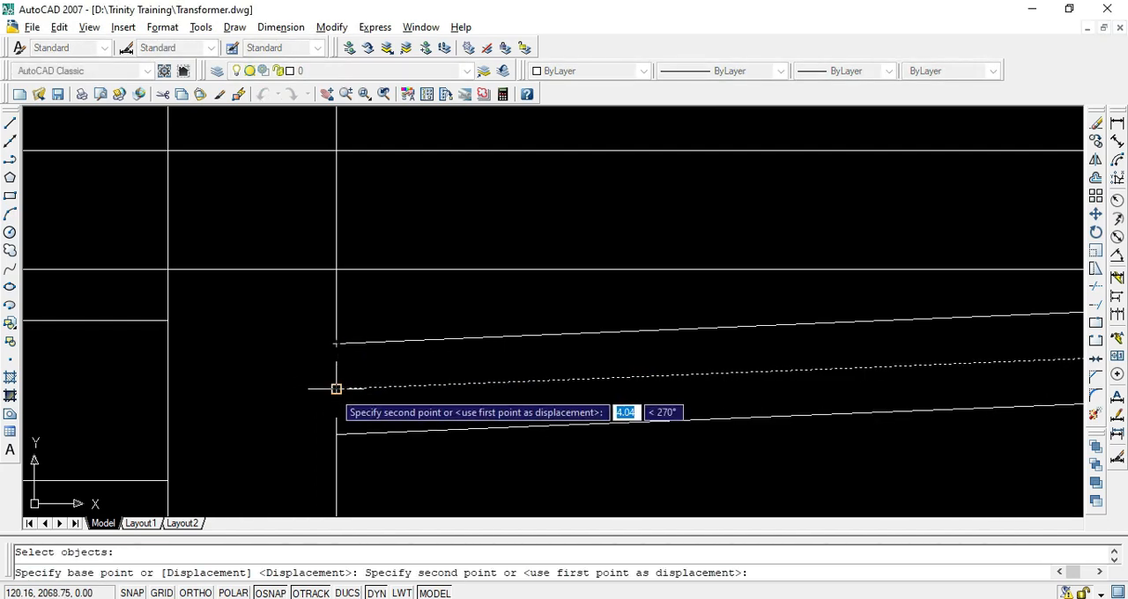
pyautogui.click(335, 388)
pyautogui.click(336, 433)
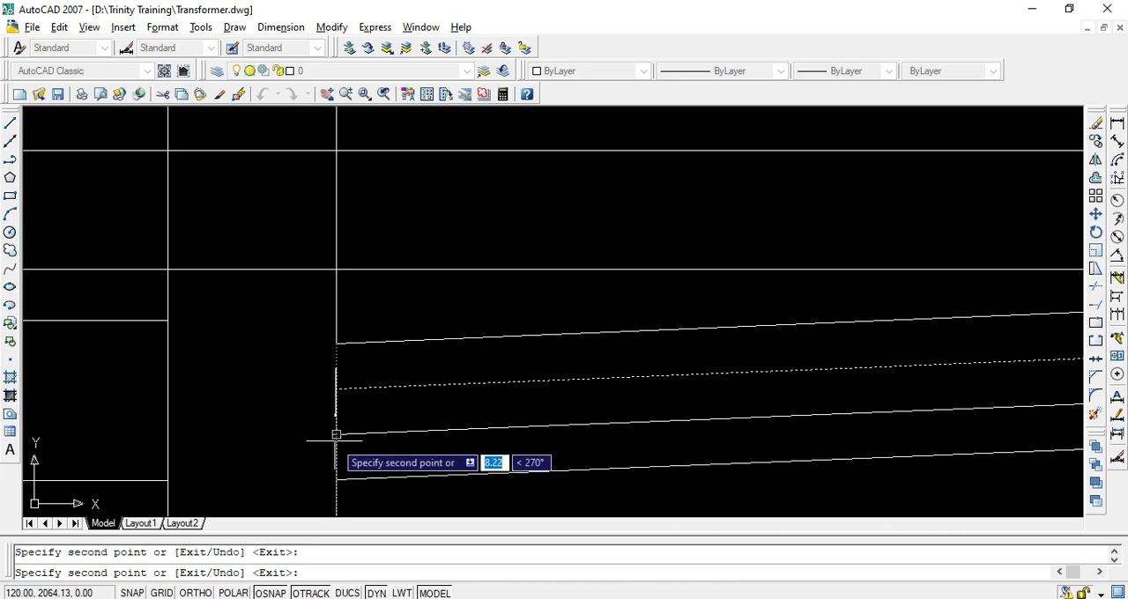
pyautogui.click(336, 479)
pyautogui.moveTo(369, 458); pyautogui.dragTo(391, 295, button='middle')
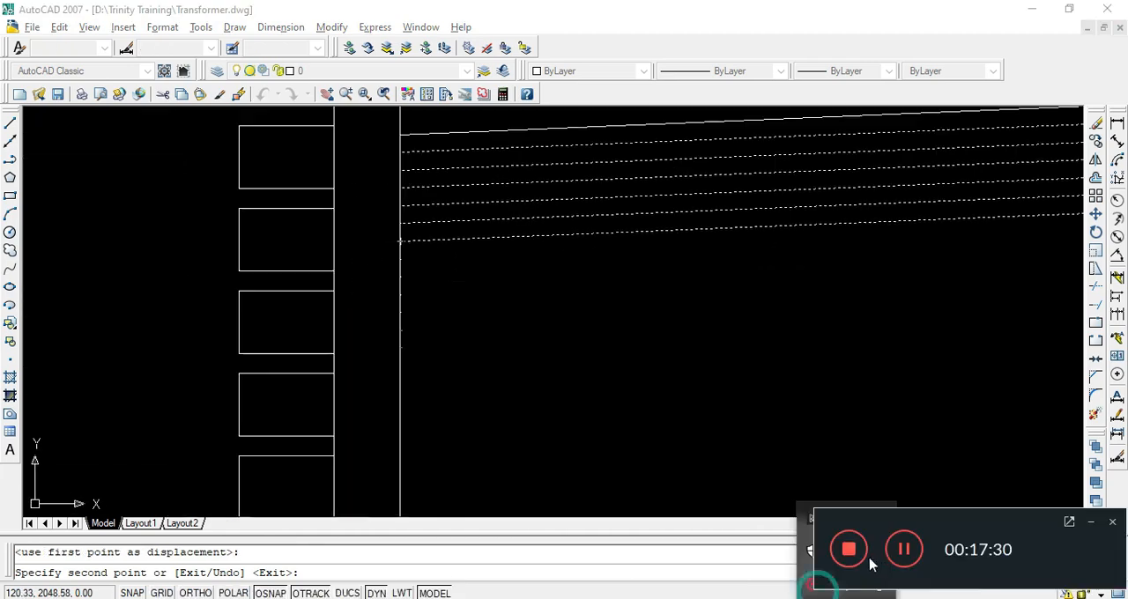
pyautogui.click(916, 552)
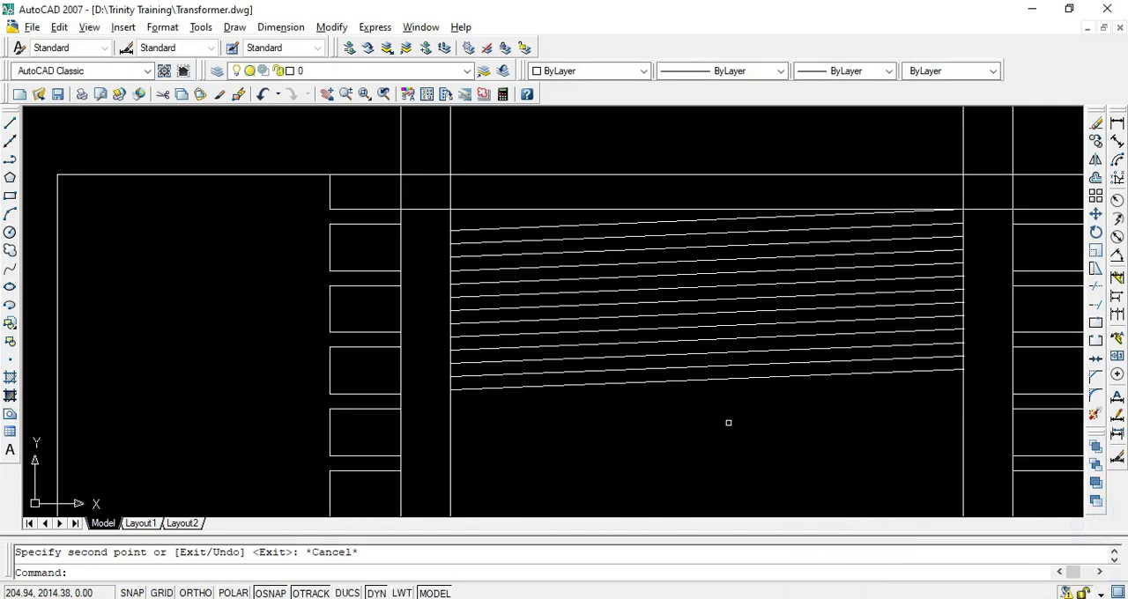
pyautogui.hotkey('ctrl', 'z')
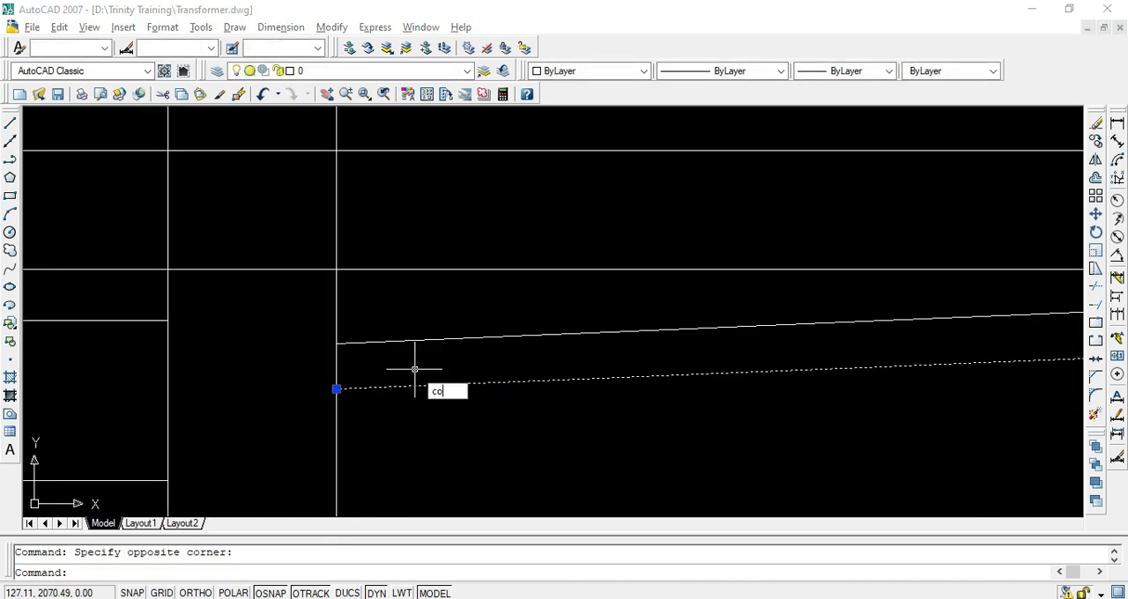
# Copy the second inclined line three times downward, each at the turn spacing between the first two inclined lines
pyautogui.press('Return')
pyautogui.click(335, 343)
pyautogui.click(336, 387)
pyautogui.click(336, 430)
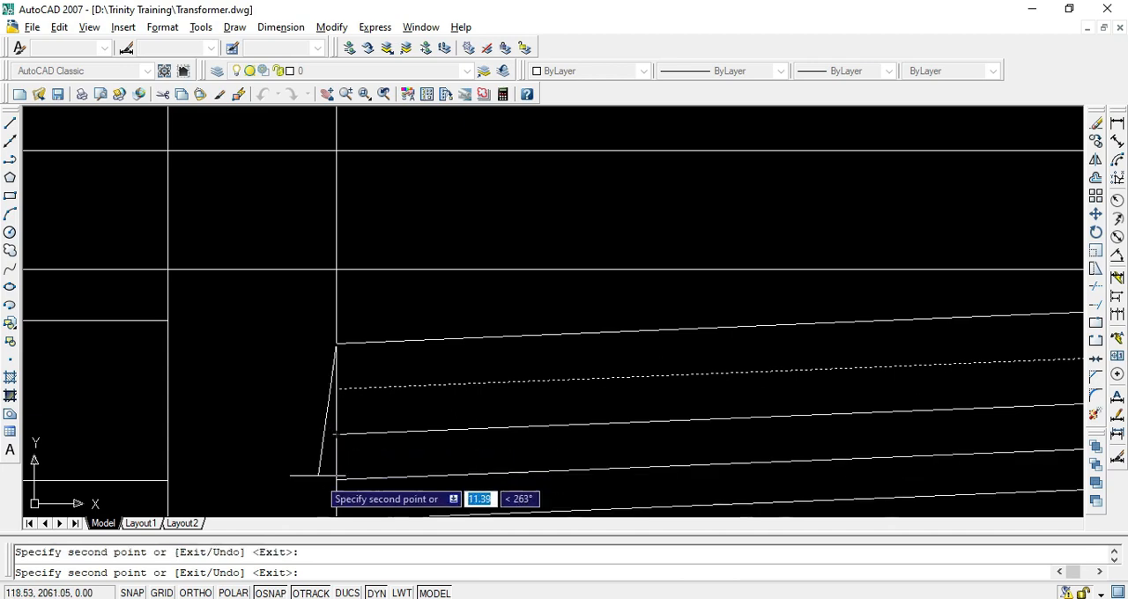
pyautogui.scroll(-2, 385, 377)
pyautogui.press('Return')
pyautogui.press('Return')
# Copy the group of four inclined lines below the first one downward in successive sets at 16.15 spacing, extending the evenly spaced turns
pyautogui.click(408, 436)
pyautogui.click(385, 382)
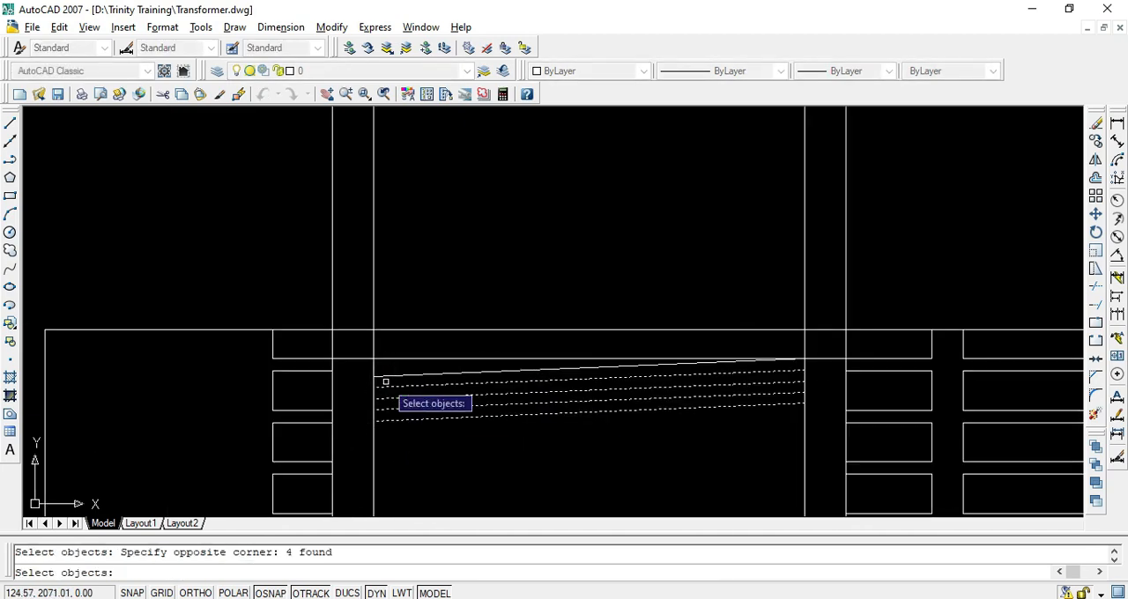
pyautogui.press('Return')
pyautogui.scroll(3, 364, 379)
pyautogui.click(406, 366)
pyautogui.scroll(-5, 438, 368)
pyautogui.scroll(3, 436, 409)
pyautogui.click(440, 292)
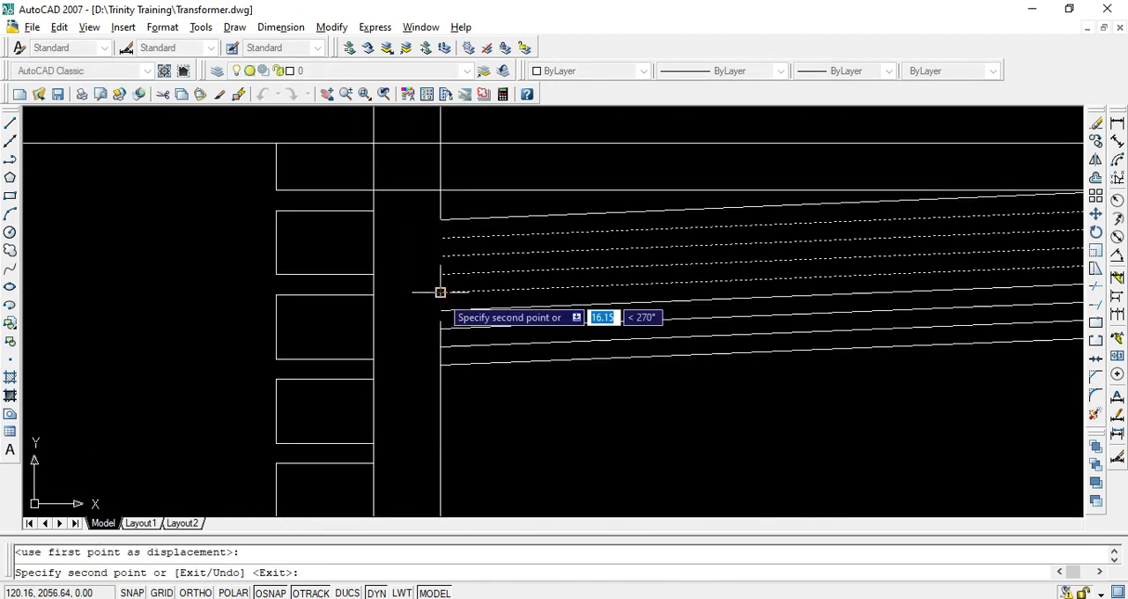
pyautogui.click(440, 365)
pyautogui.press('Escape')
pyautogui.scroll(-3, 535, 370)
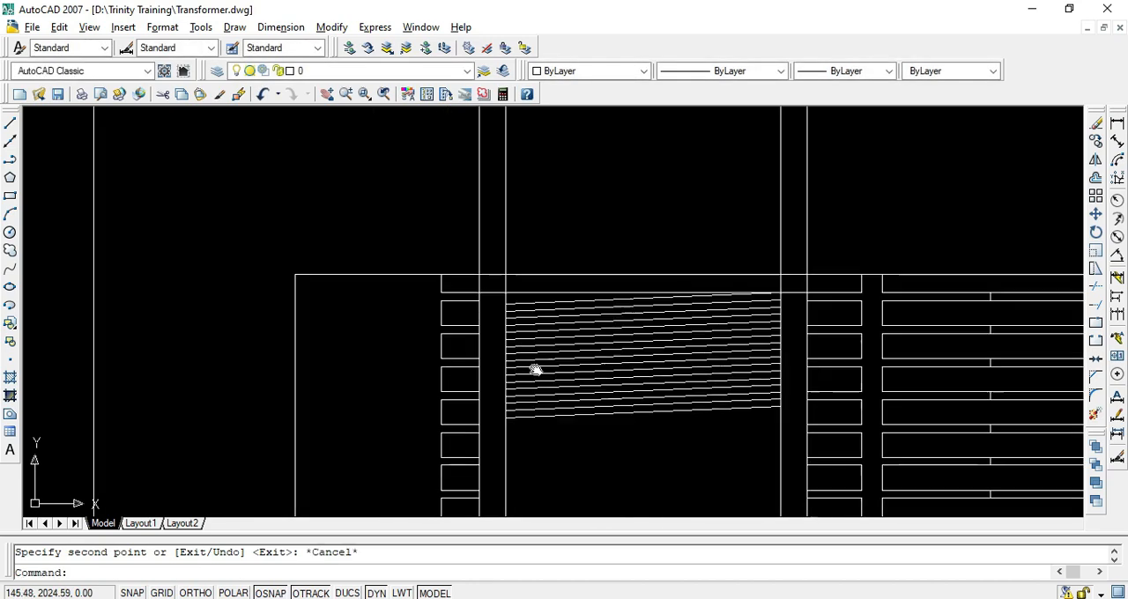
# Copy the set of 16 inclined turn lines repeatedly downward with even spacing until the turns almost reach the bottom strip
pyautogui.moveTo(536, 370); pyautogui.dragTo(477, 280, button='middle')
pyautogui.click(559, 396)
pyautogui.click(464, 215)
pyautogui.press('Return')
pyautogui.scroll(2, 452, 207)
pyautogui.click(447, 217)
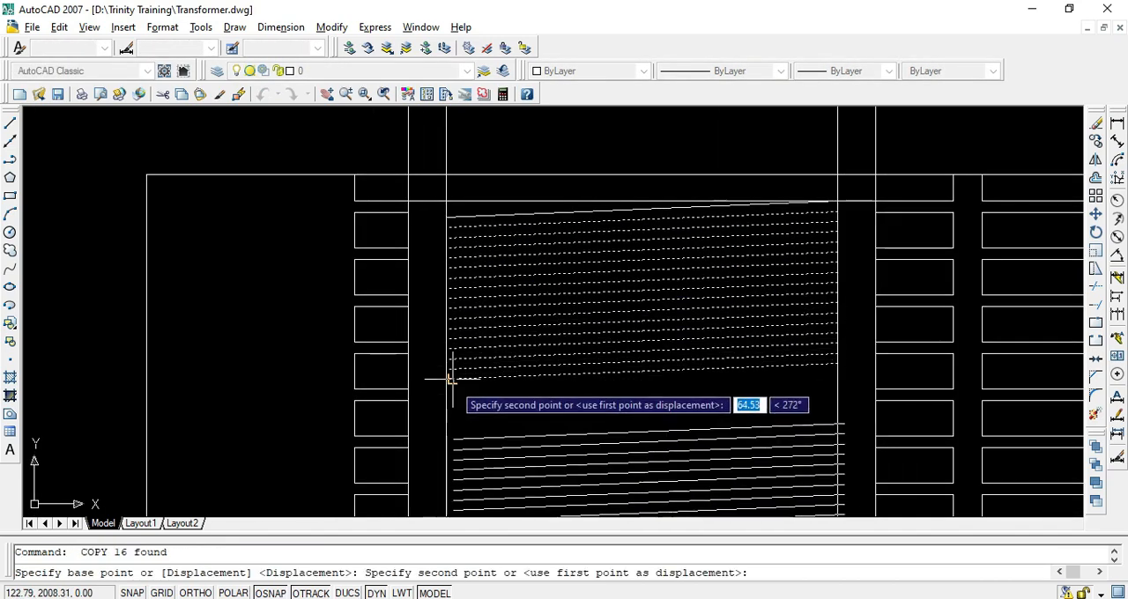
pyautogui.click(446, 379)
pyautogui.scroll(-4, 478, 433)
pyautogui.scroll(5, 458, 335)
pyautogui.scroll(-5, 496, 333)
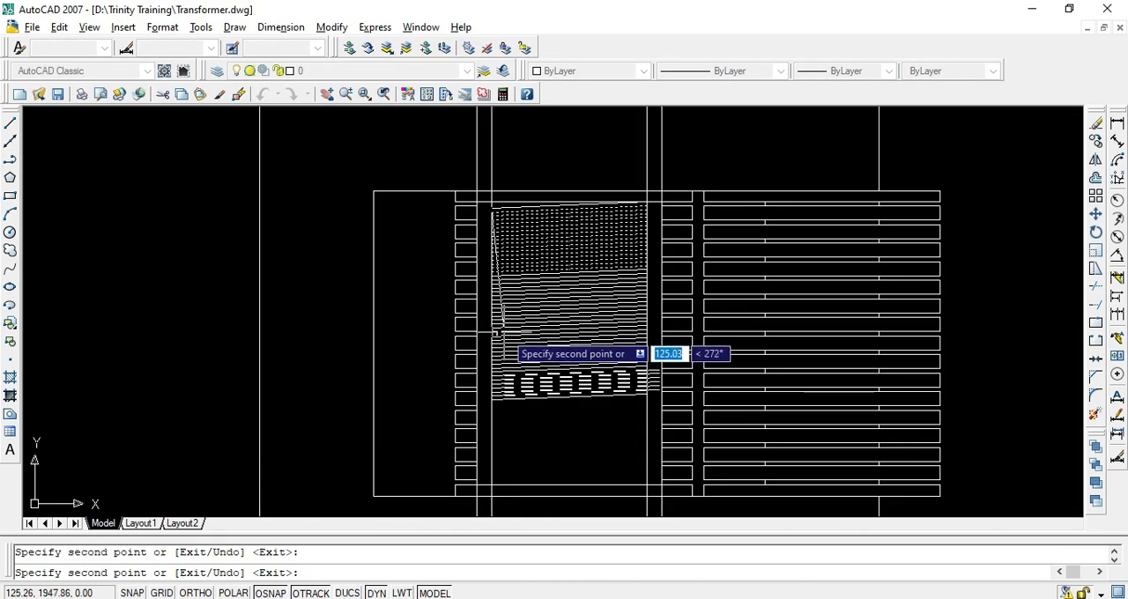
pyautogui.scroll(3, 496, 333)
pyautogui.scroll(-3, 507, 397)
pyautogui.press('Escape')
# Copy the five lowest inclined turn lines downward to fill the remaining gap just above the bottom strip
pyautogui.scroll(3, 524, 441)
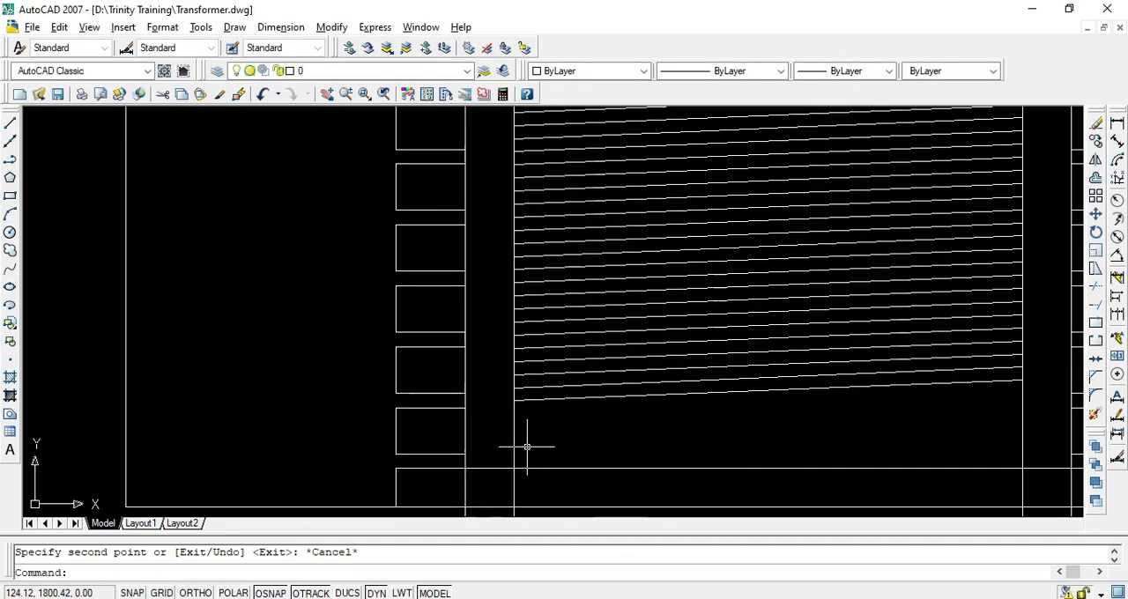
pyautogui.moveTo(527, 447); pyautogui.dragTo(504, 386, button='middle')
pyautogui.click(521, 353)
pyautogui.click(504, 286)
pyautogui.press('Return')
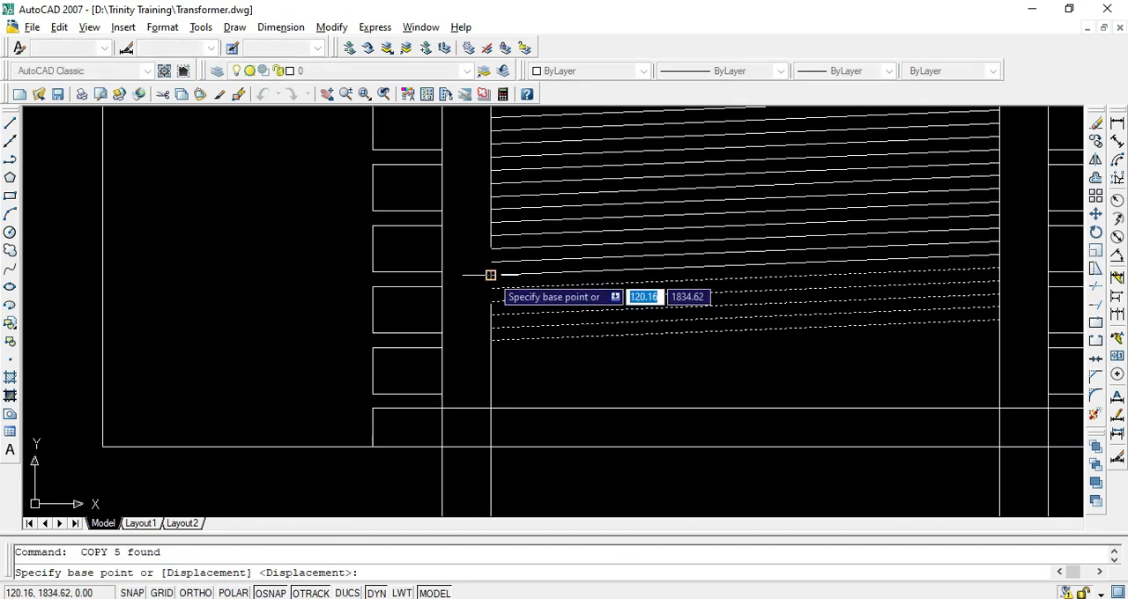
pyautogui.click(490, 275)
pyautogui.click(489, 337)
pyautogui.press('Escape')
pyautogui.scroll(-2, 597, 437)
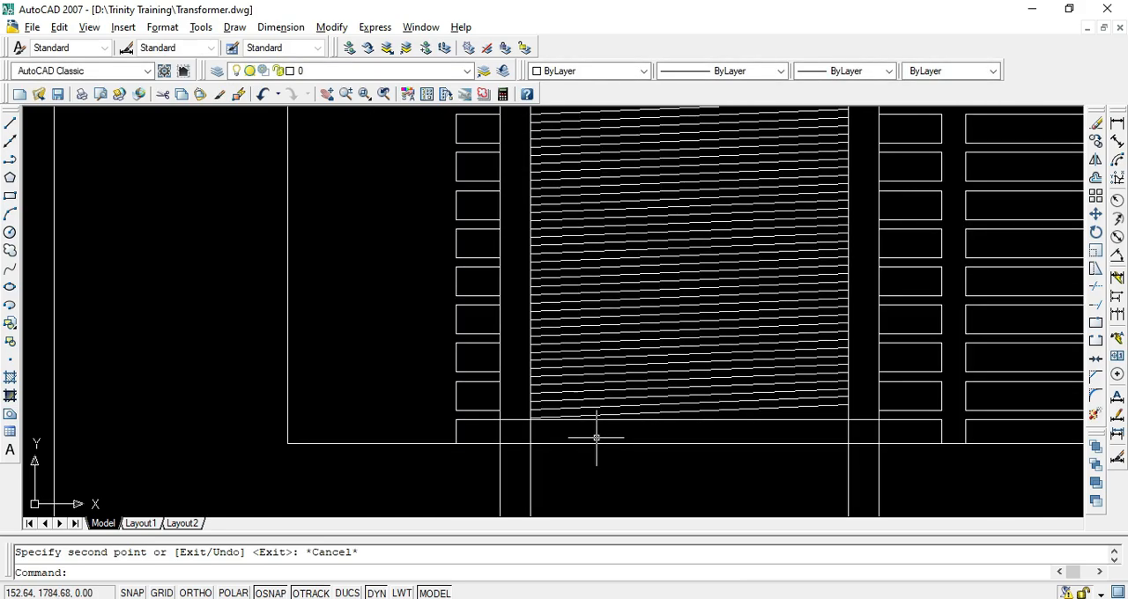
# Check the winding in the transformer PDF in Acrobat Reader and, in AutoCAD, trim the four projection lines between the bottom strip and the core's bottom edge
pyautogui.scroll(-3, 596, 437)
pyautogui.hotkey('alt', 'Tab')
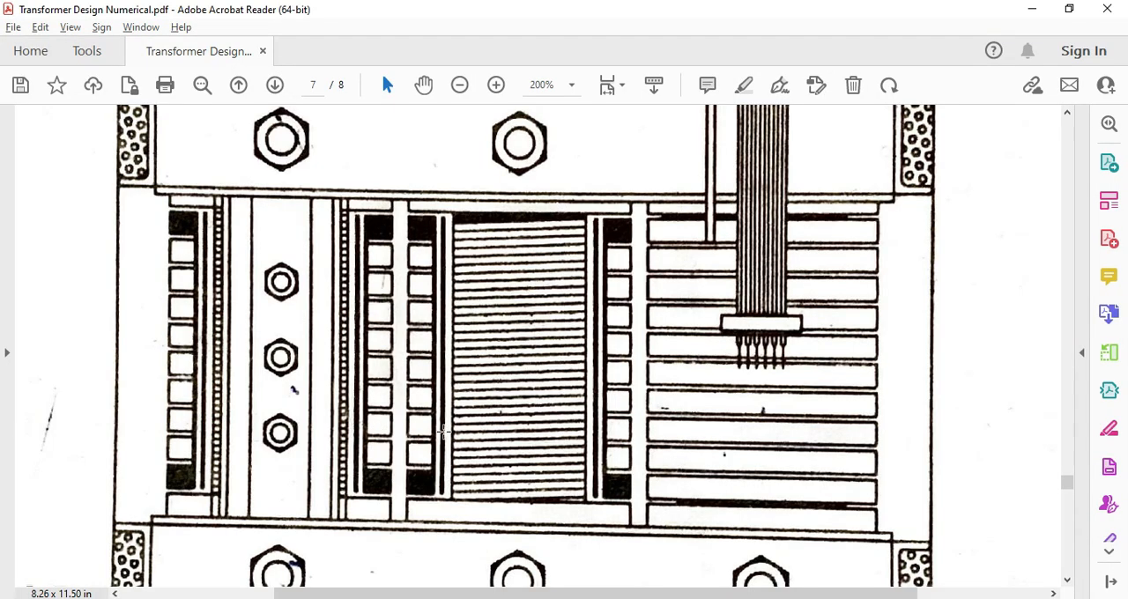
pyautogui.hotkey('alt', 'Tab')
pyautogui.scroll(3, 546, 318)
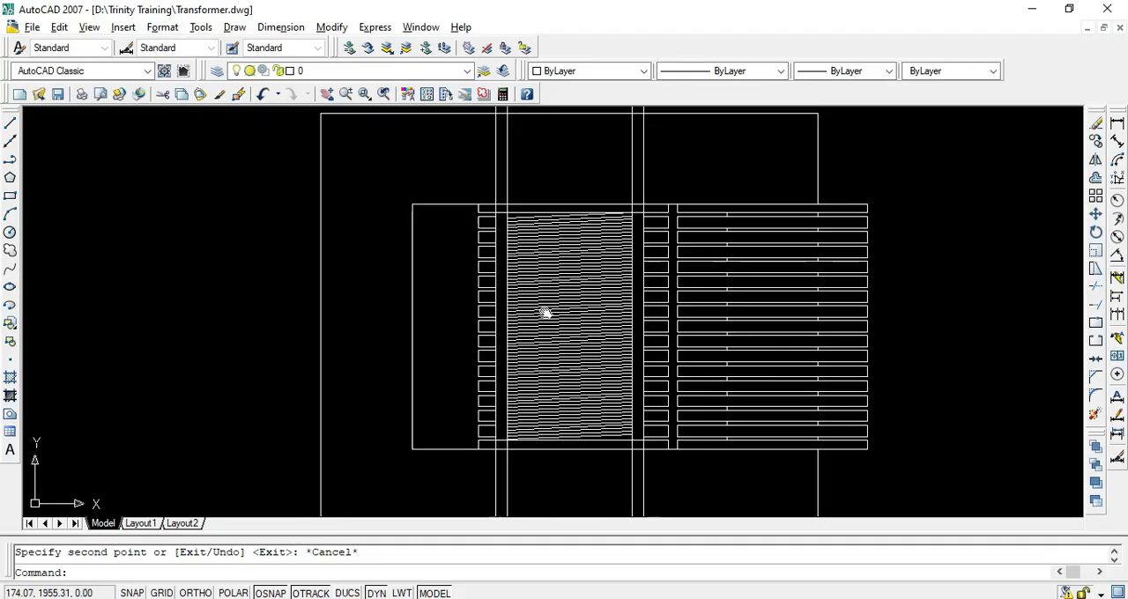
pyautogui.scroll(2, 589, 342)
pyautogui.moveTo(532, 423); pyautogui.dragTo(541, 332, button='middle')
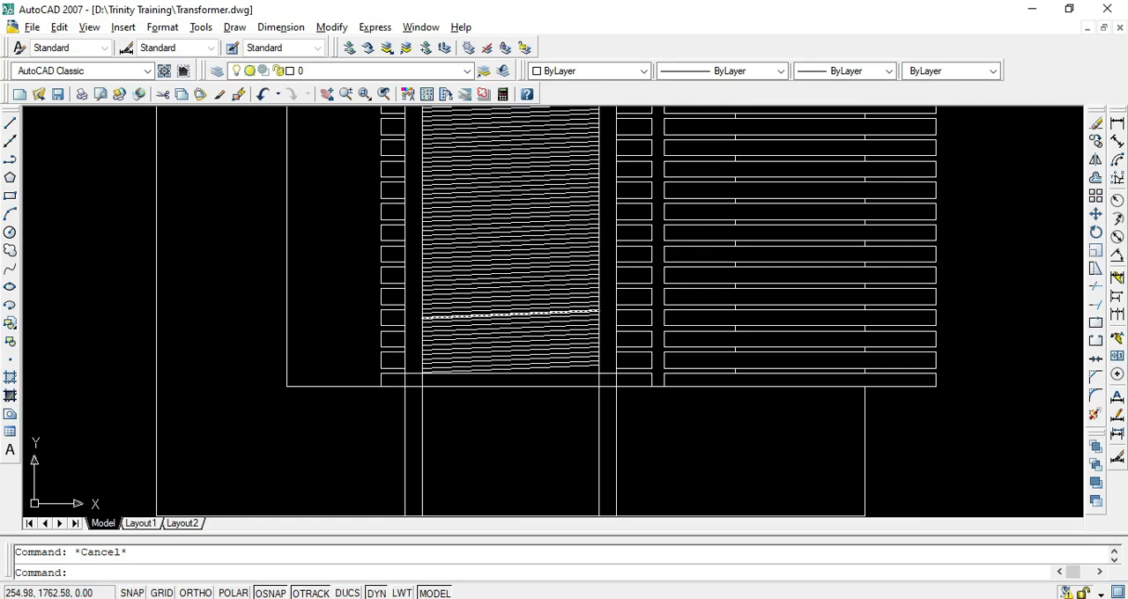
pyautogui.click(374, 447)
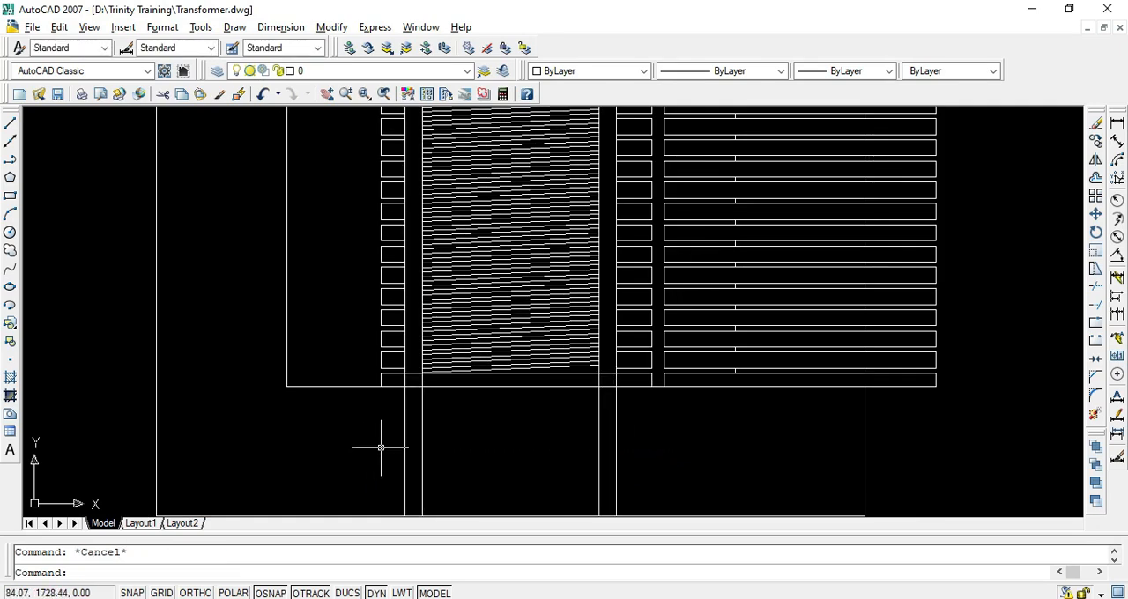
pyautogui.press('Return')
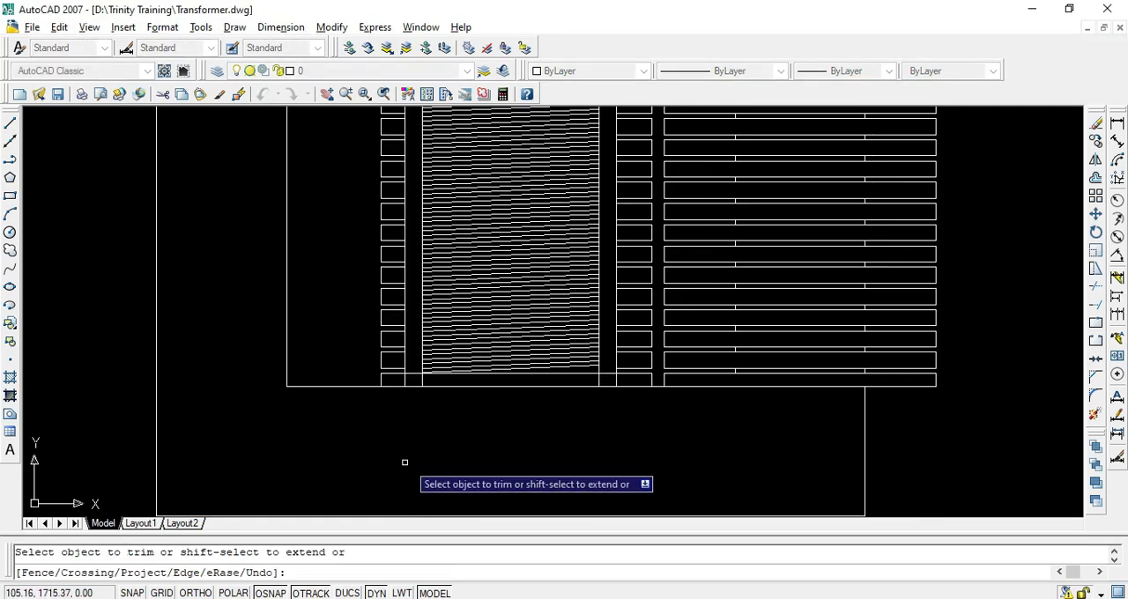
pyautogui.scroll(-3, 545, 437)
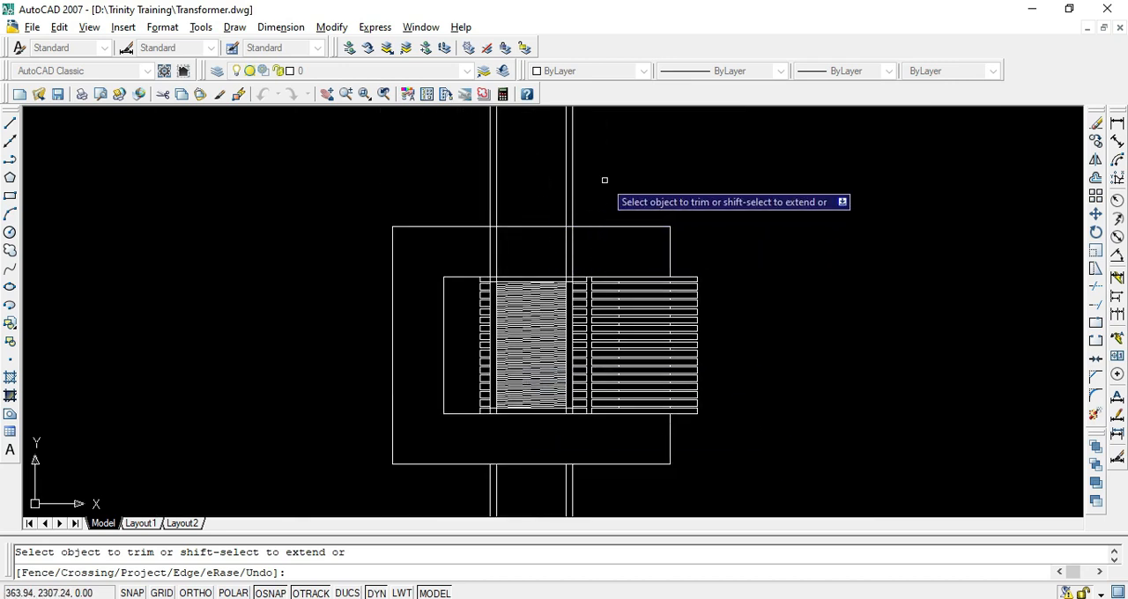
# Trim the same four projection lines between the core's top edge and the top strip of the windings
pyautogui.press('Escape')
pyautogui.press('Return')
# Erase the four leftover projection line segments above the core outline and the four below it
pyautogui.press('Return')
pyautogui.click(579, 241)
pyautogui.click(467, 258)
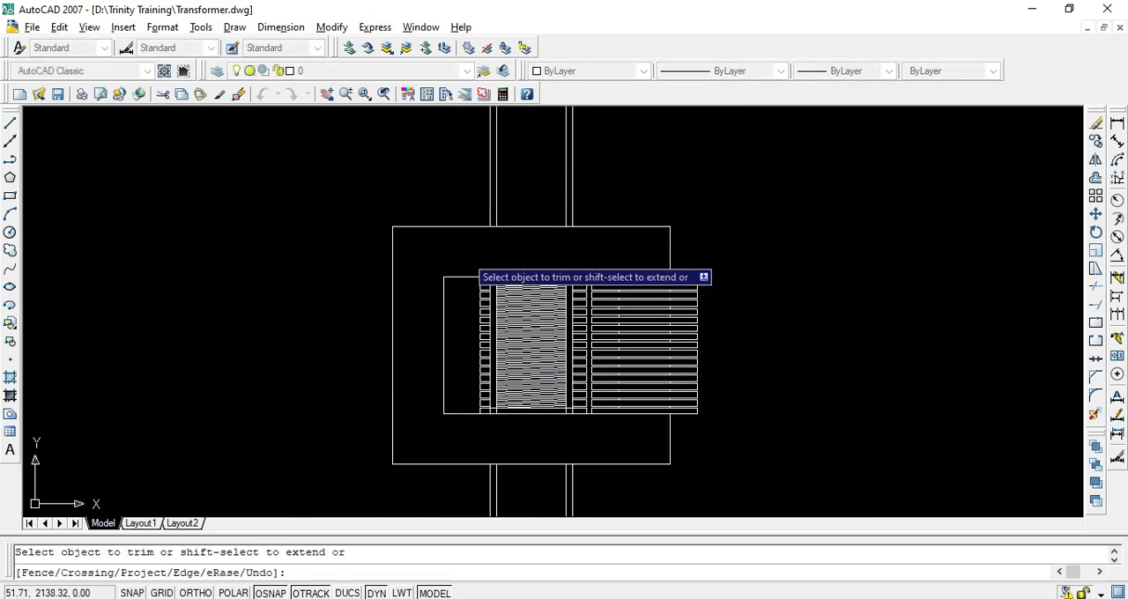
pyautogui.press('Return')
pyautogui.click(585, 179)
pyautogui.click(438, 188)
pyautogui.press('Return')
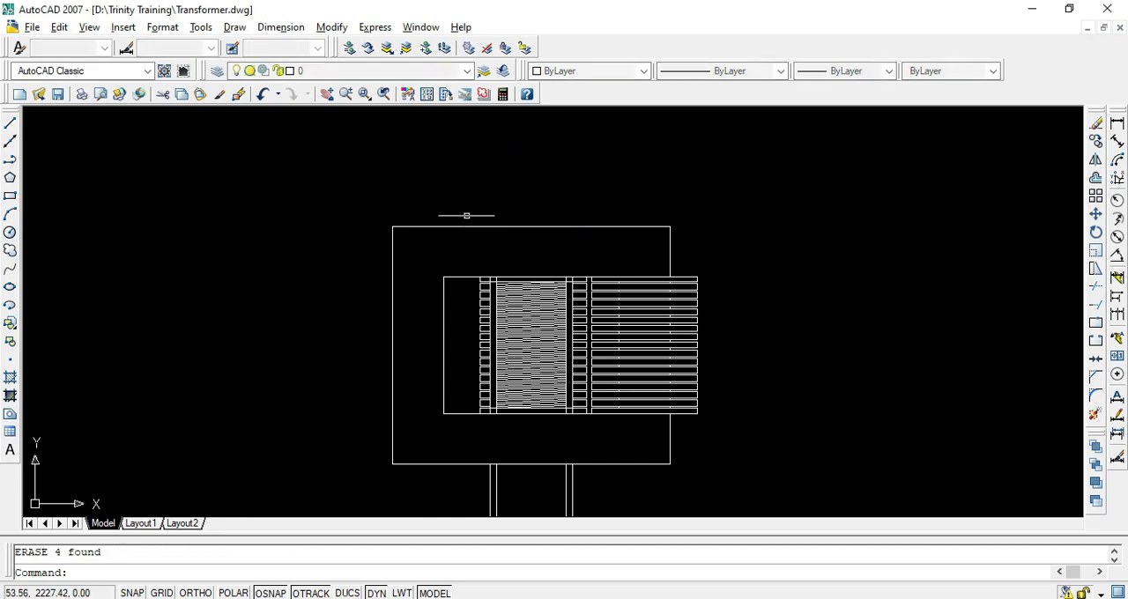
pyautogui.press('Escape')
pyautogui.scroll(3, 528, 375)
pyautogui.scroll(-2, 579, 390)
pyautogui.moveTo(572, 452); pyautogui.dragTo(560, 217, button='middle')
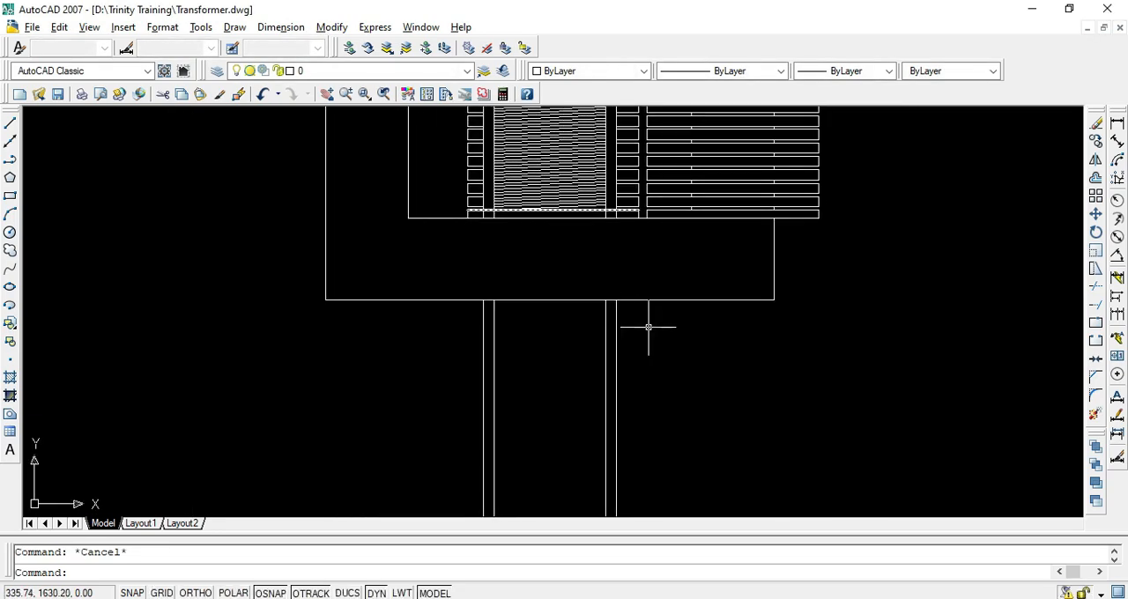
pyautogui.press('Delete')
# Trim the winding's vertical projection lines out of the bottom strip
pyautogui.scroll(5, 479, 393)
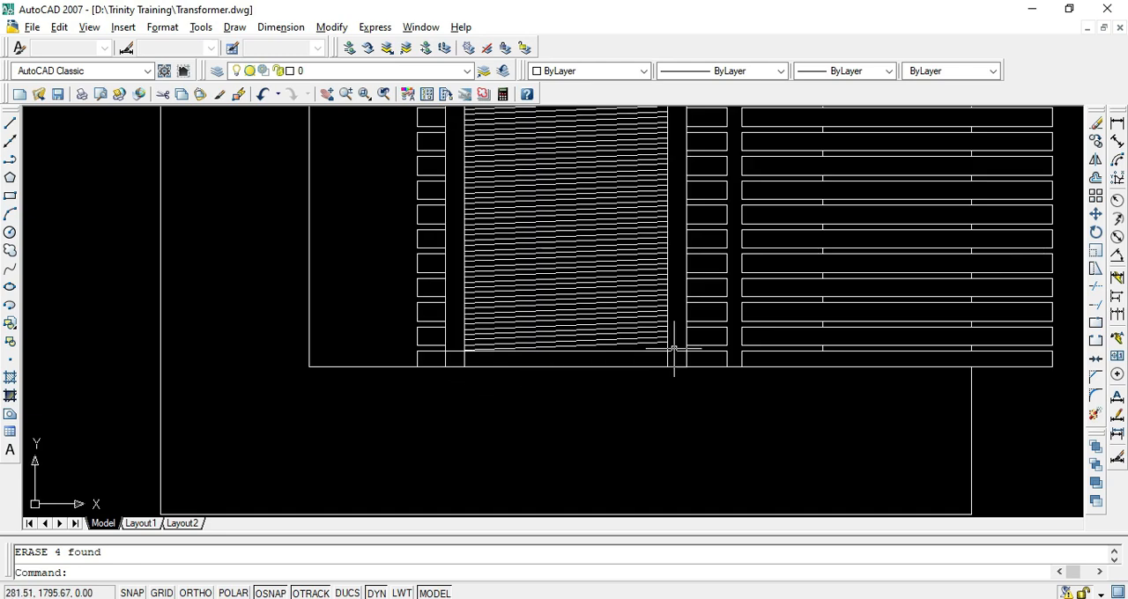
pyautogui.scroll(3, 674, 349)
pyautogui.write('r')
pyautogui.press('Return')
pyautogui.press('Return')
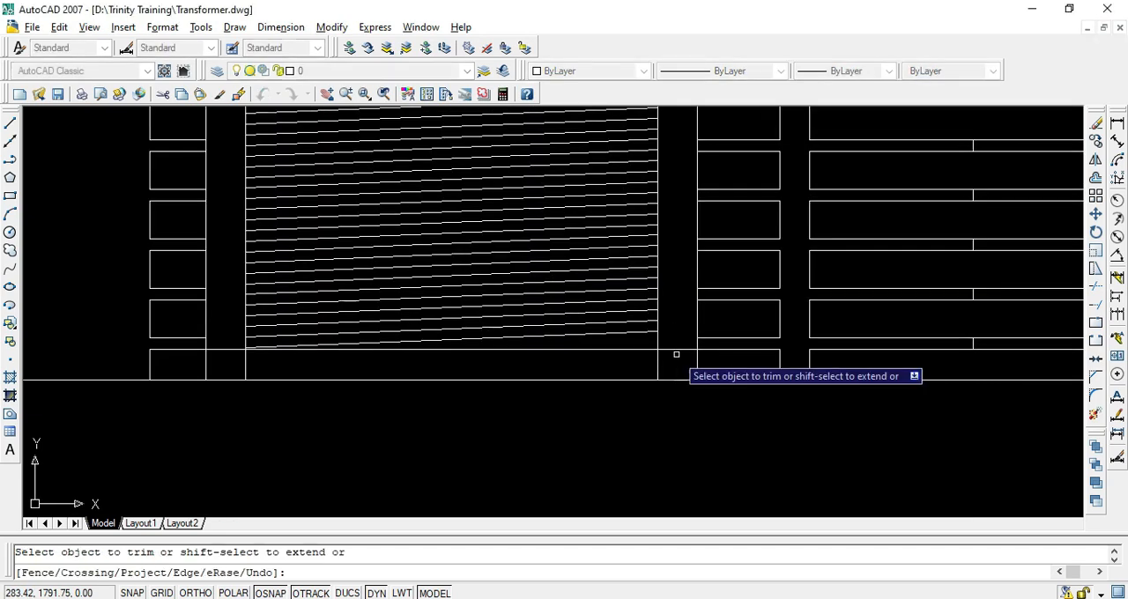
pyautogui.press('Escape')
pyautogui.write('tr')
pyautogui.press('Return')
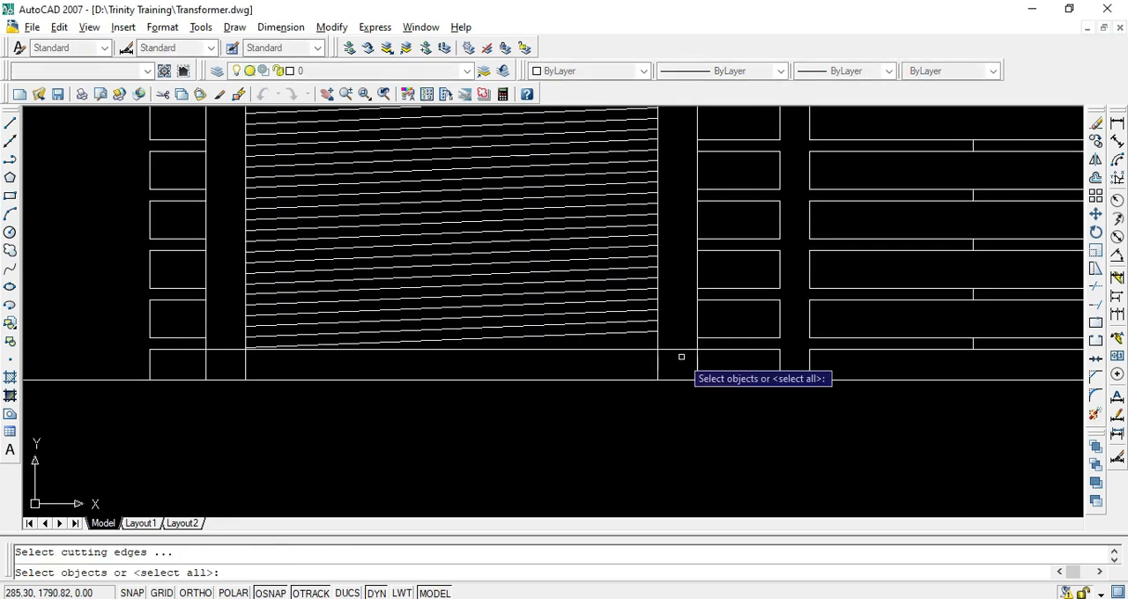
pyautogui.press('Return')
pyautogui.click(713, 363)
pyautogui.click(629, 355)
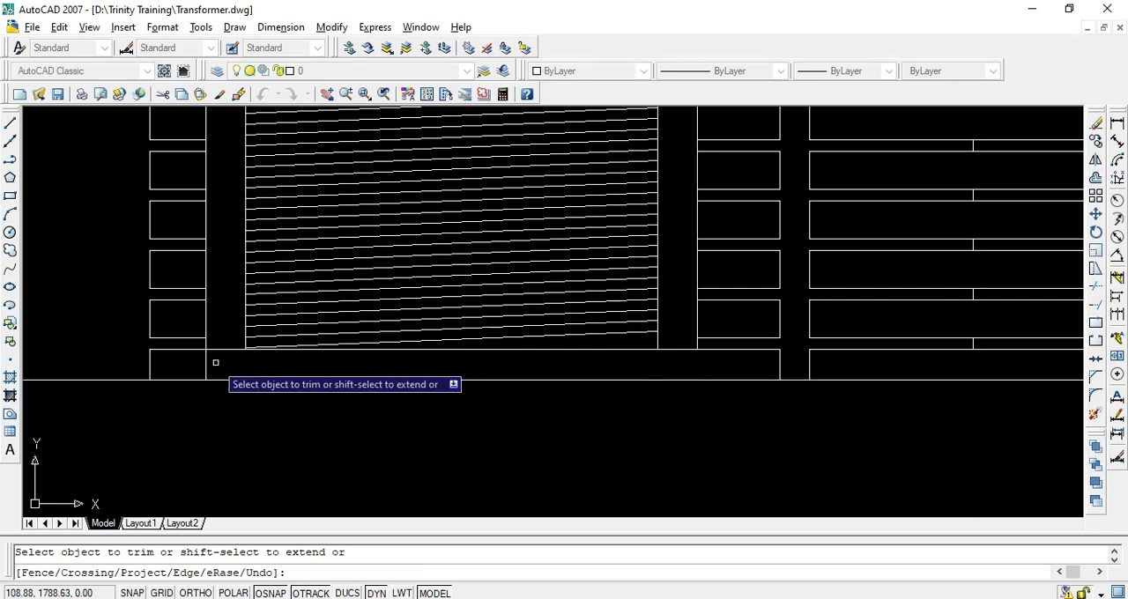
# Trim the winding's vertical projection lines out of the top strip, on both sides of the inclined turns
pyautogui.scroll(-4, 344, 370)
pyautogui.scroll(-2, 385, 243)
pyautogui.moveTo(393, 282); pyautogui.dragTo(424, 453, button='middle')
pyautogui.scroll(6, 485, 333)
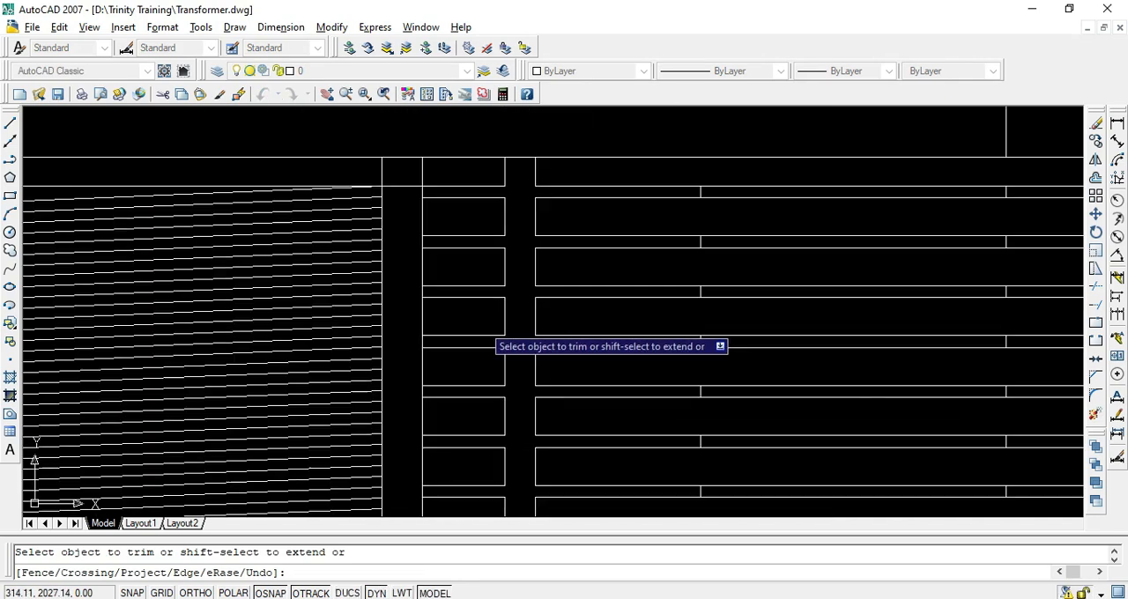
pyautogui.moveTo(450, 265); pyautogui.dragTo(601, 385, button='middle')
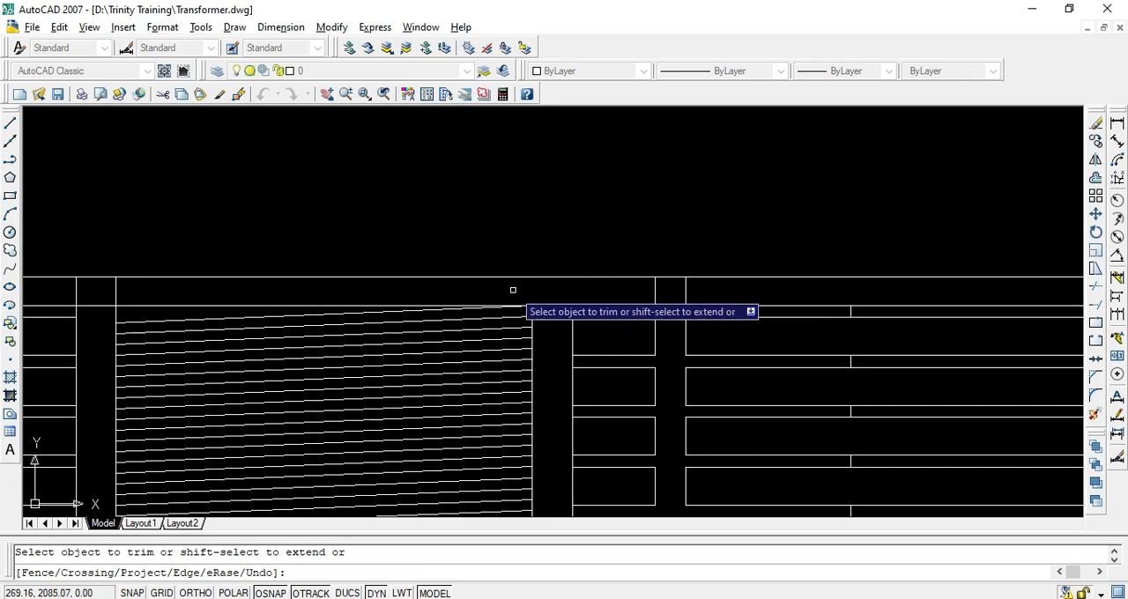
pyautogui.press('Escape')
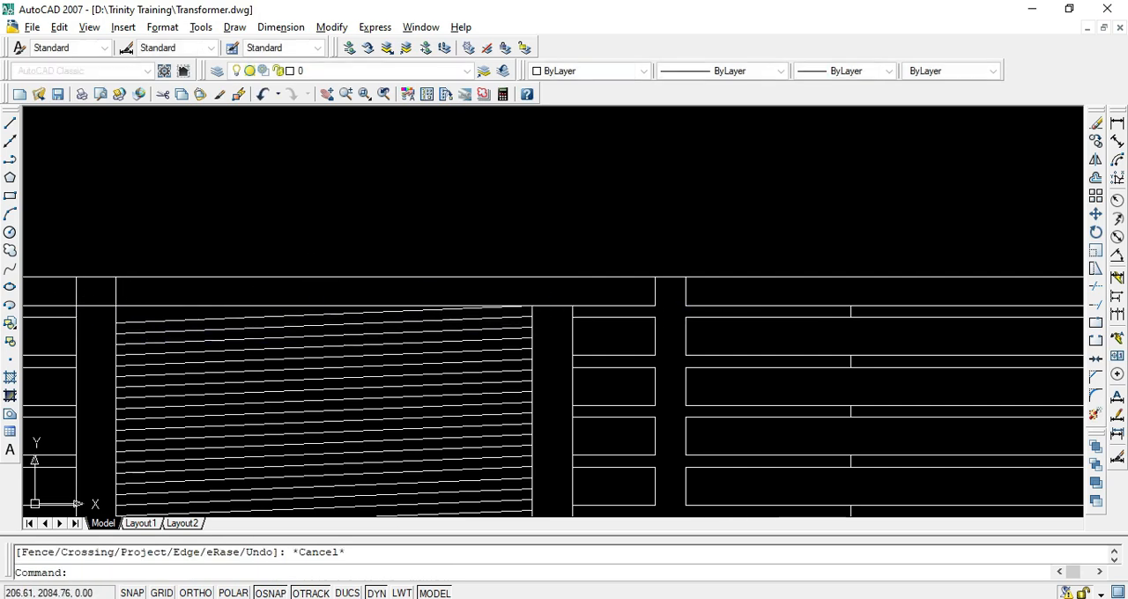
pyautogui.press('space')
pyautogui.press('space')
pyautogui.click(132, 292)
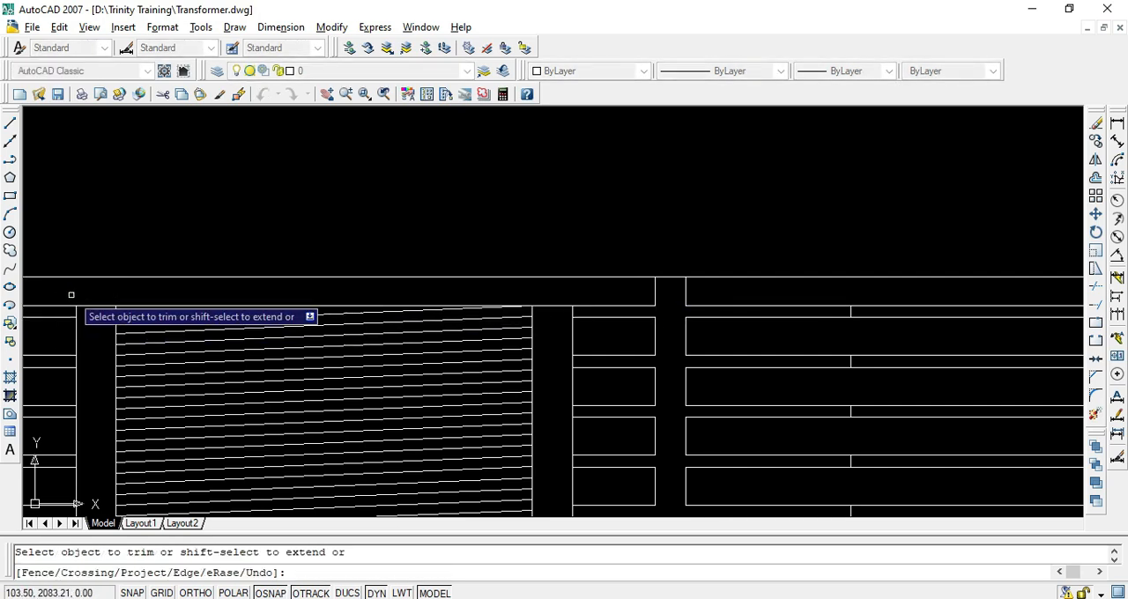
# Check the strips beside the middle limb's winding in the PDF reference drawing, and return to AutoCAD
pyautogui.hotkey('alt', 'Tab')
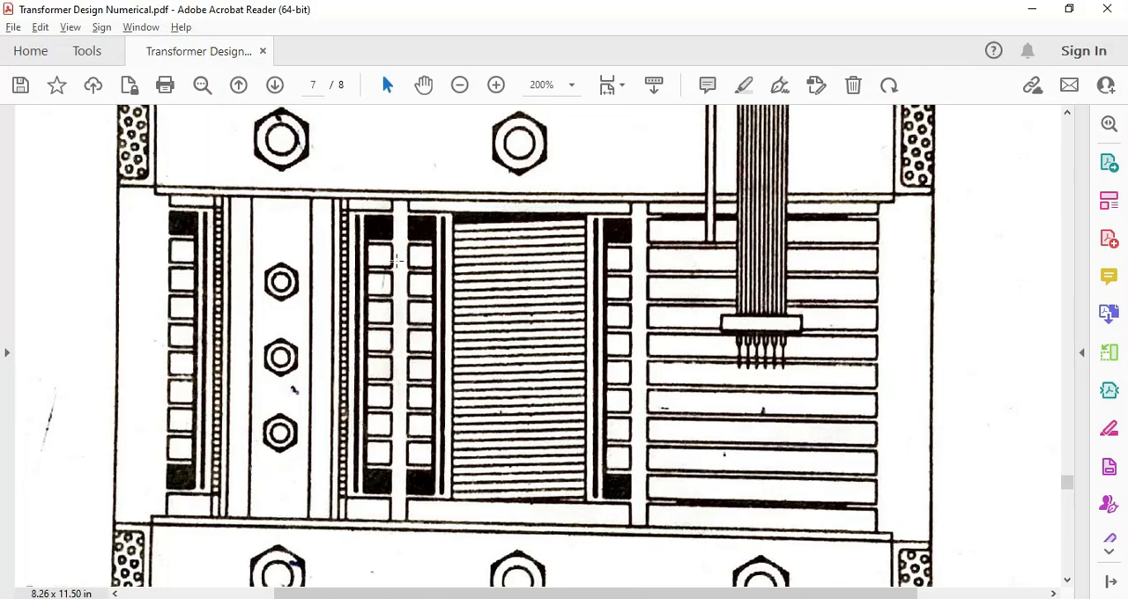
pyautogui.hotkey('alt', 'Tab')
pyautogui.moveTo(587, 289); pyautogui.dragTo(579, 270, button='middle')
pyautogui.write('tr')
pyautogui.press('Return')
pyautogui.scroll(-4, 556, 330)
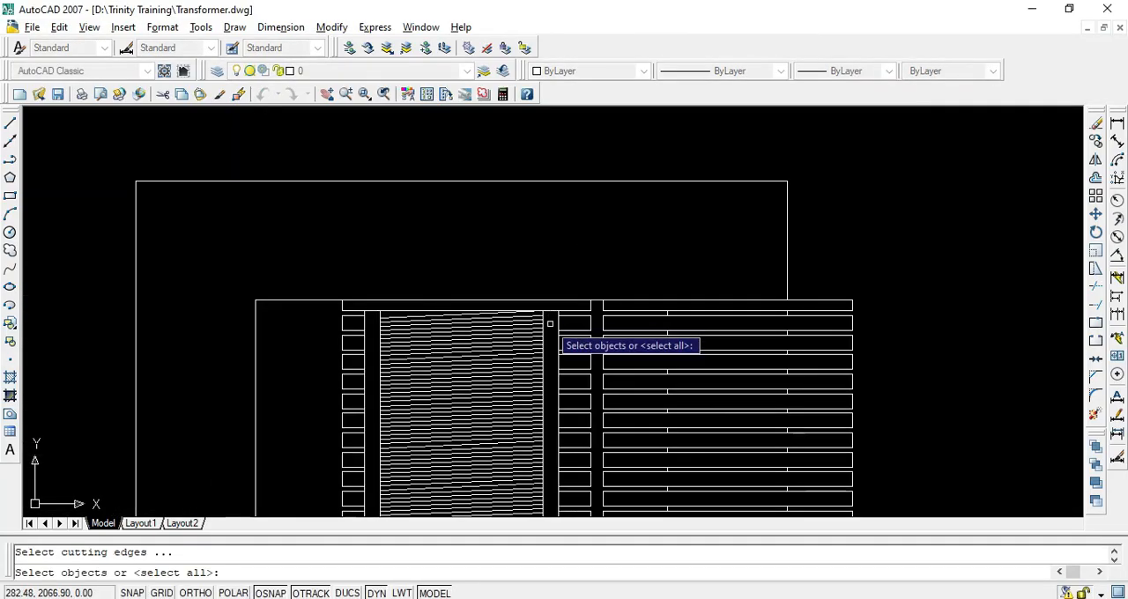
pyautogui.press('Escape')
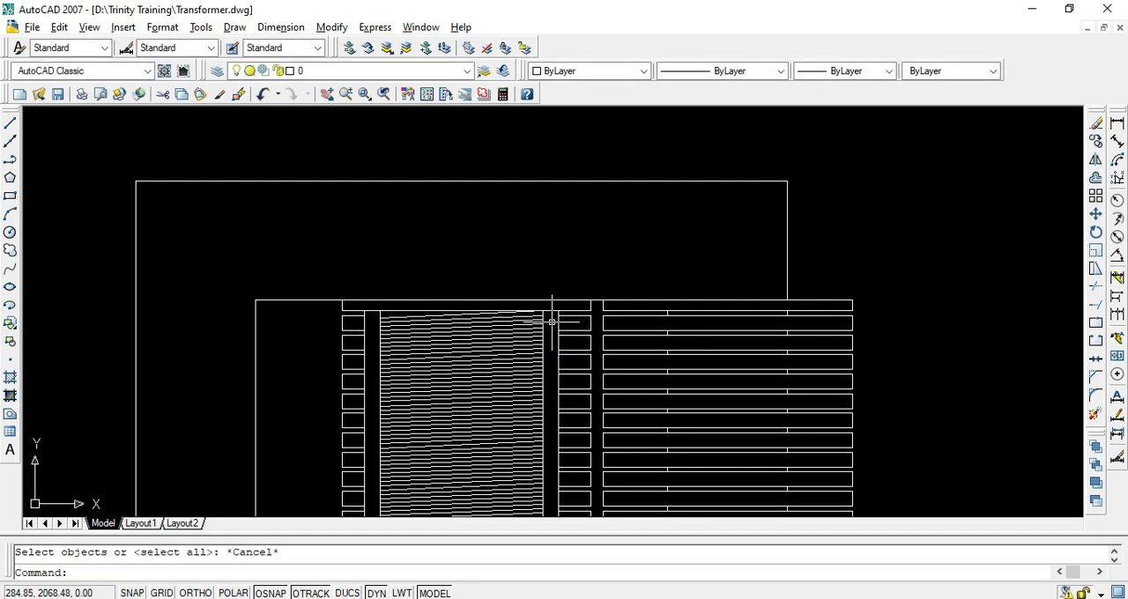
# Draw a narrow rectangle about 5 by 285 in the gap right of the inclined turns, from top strip to bottom strip
pyautogui.write('rec')
pyautogui.press('Return')
pyautogui.scroll(4, 552, 322)
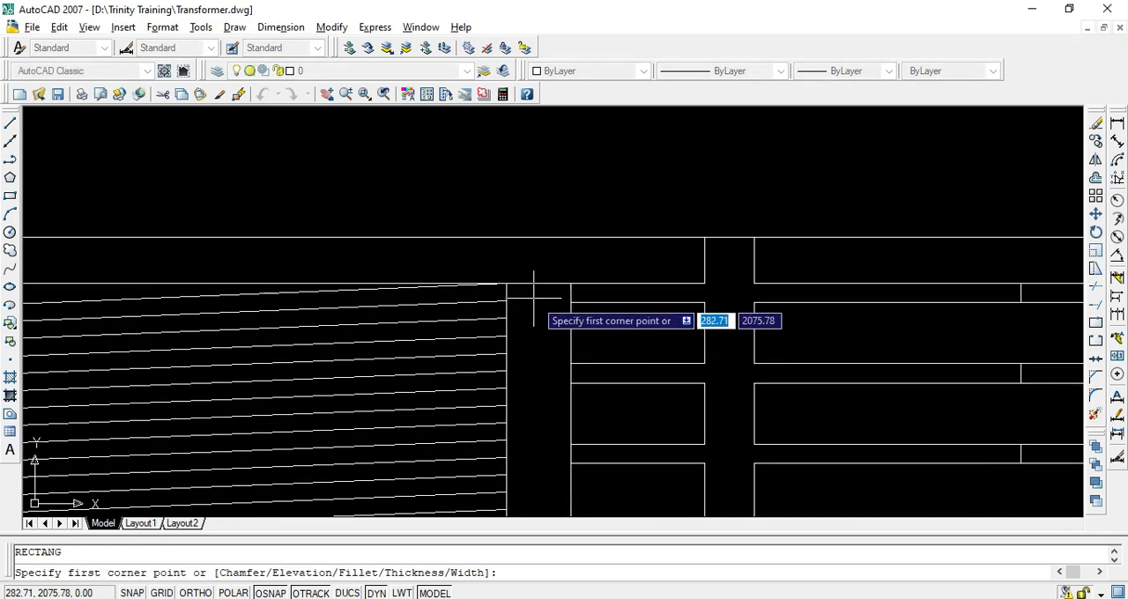
pyautogui.scroll(3, 533, 298)
pyautogui.click(513, 267)
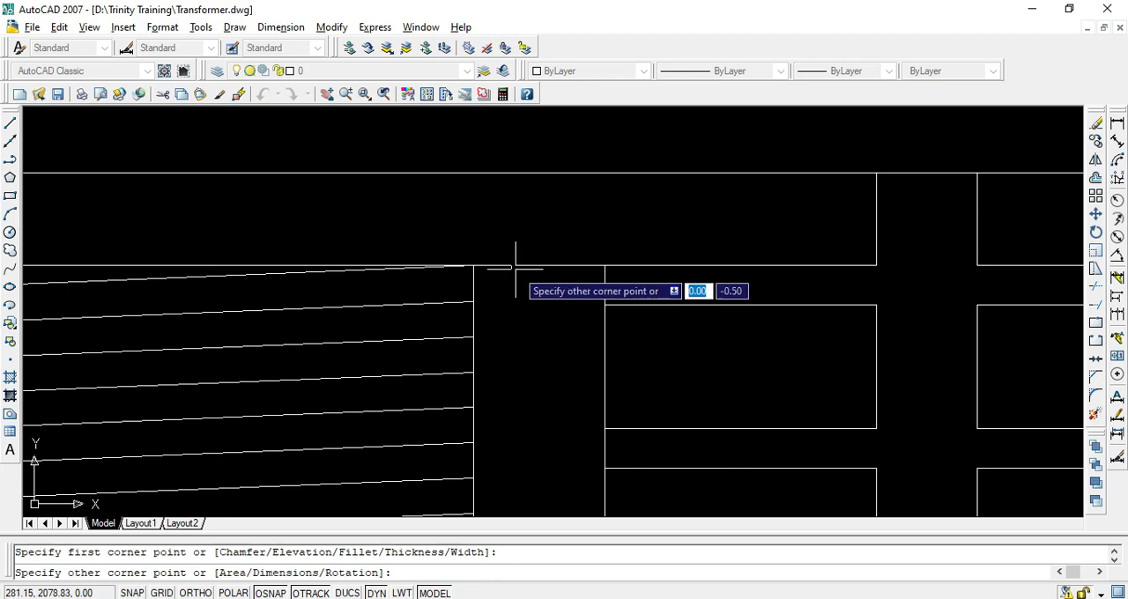
pyautogui.scroll(-5, 572, 441)
pyautogui.moveTo(581, 458); pyautogui.dragTo(516, 169, button='middle')
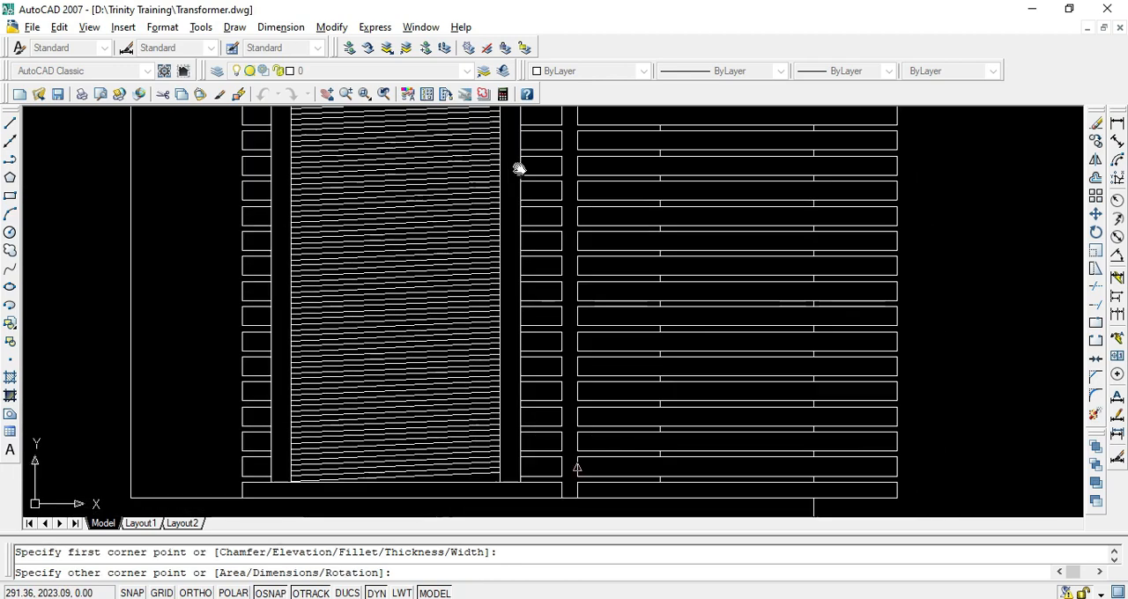
pyautogui.scroll(4, 517, 428)
pyautogui.scroll(1, 509, 435)
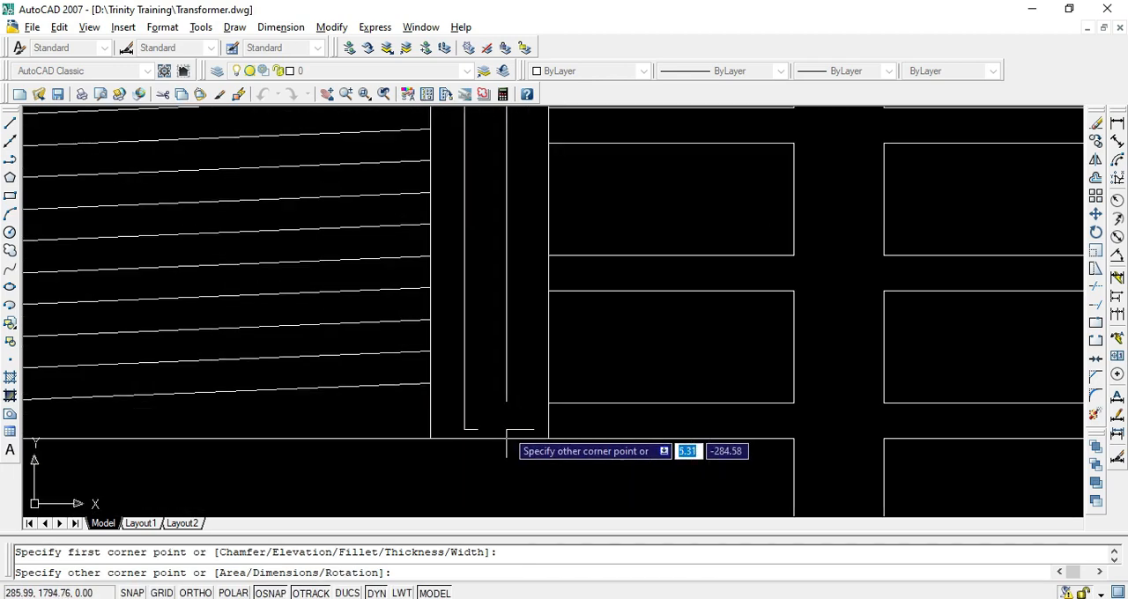
pyautogui.click(508, 438)
pyautogui.press('Return')
pyautogui.scroll(-3, 509, 432)
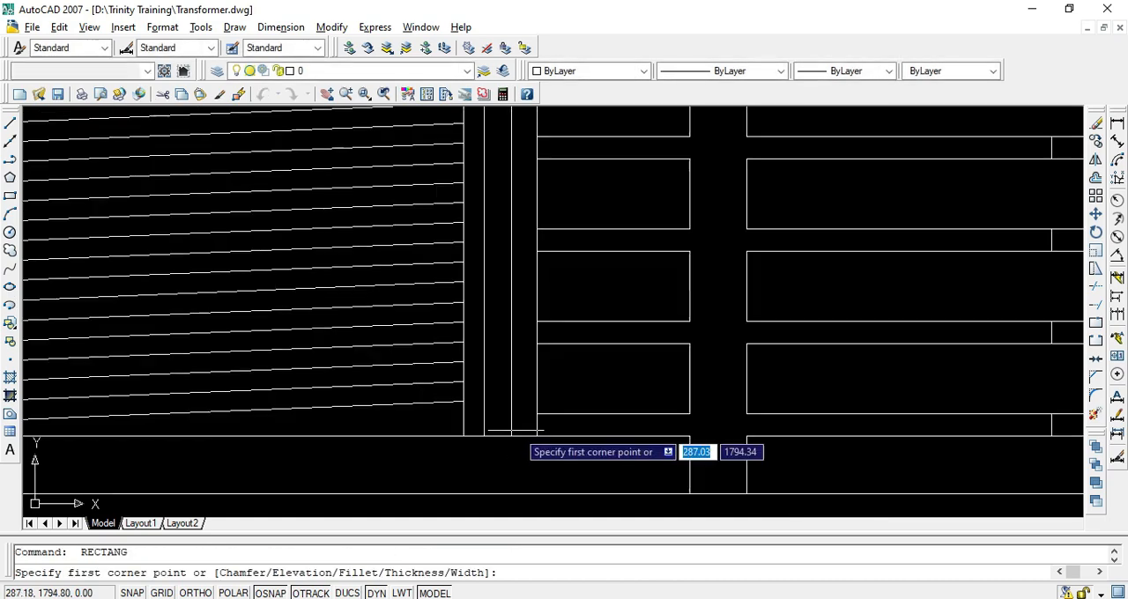
pyautogui.click(496, 411)
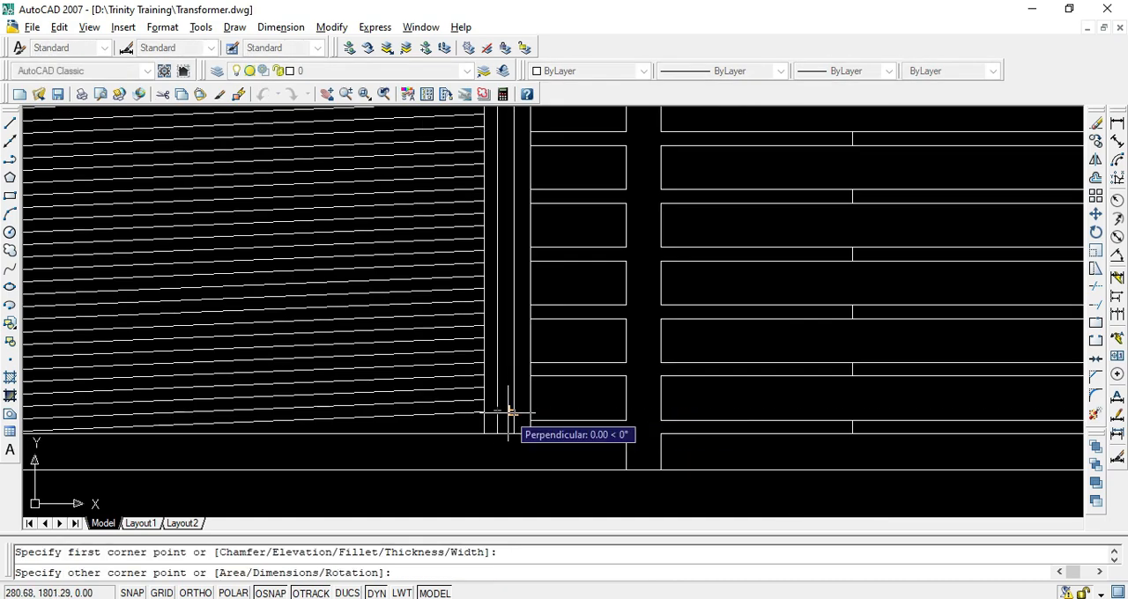
pyautogui.press('Escape')
# Hatch the inside of the narrow rectangle with the SOLID pattern in the ByLayer colour
pyautogui.write('h')
pyautogui.press('Return')
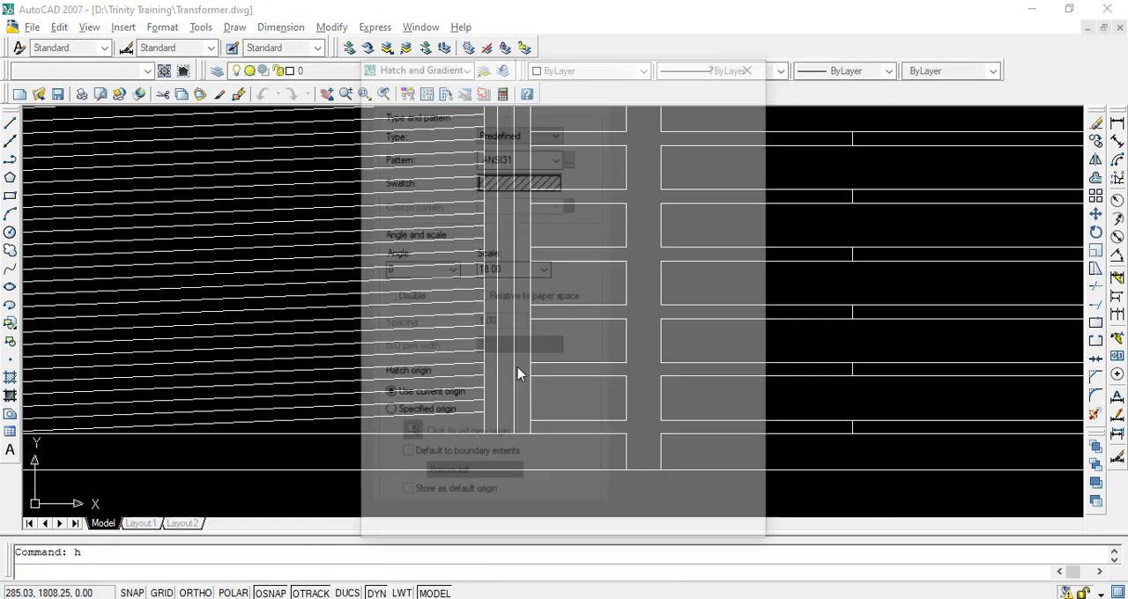
pyautogui.click(640, 115)
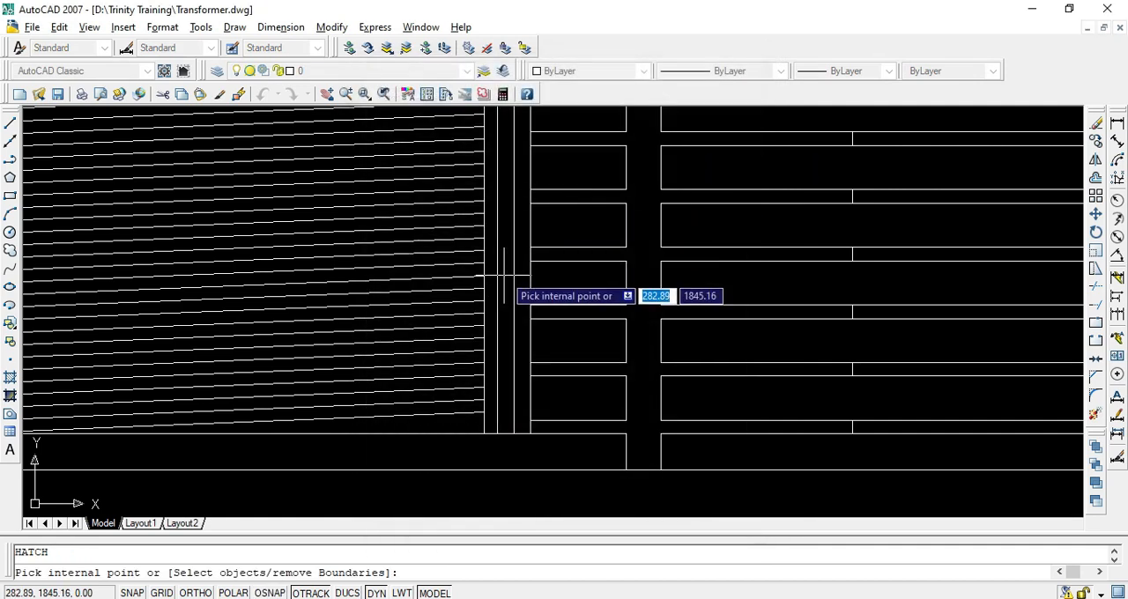
pyautogui.press('Return')
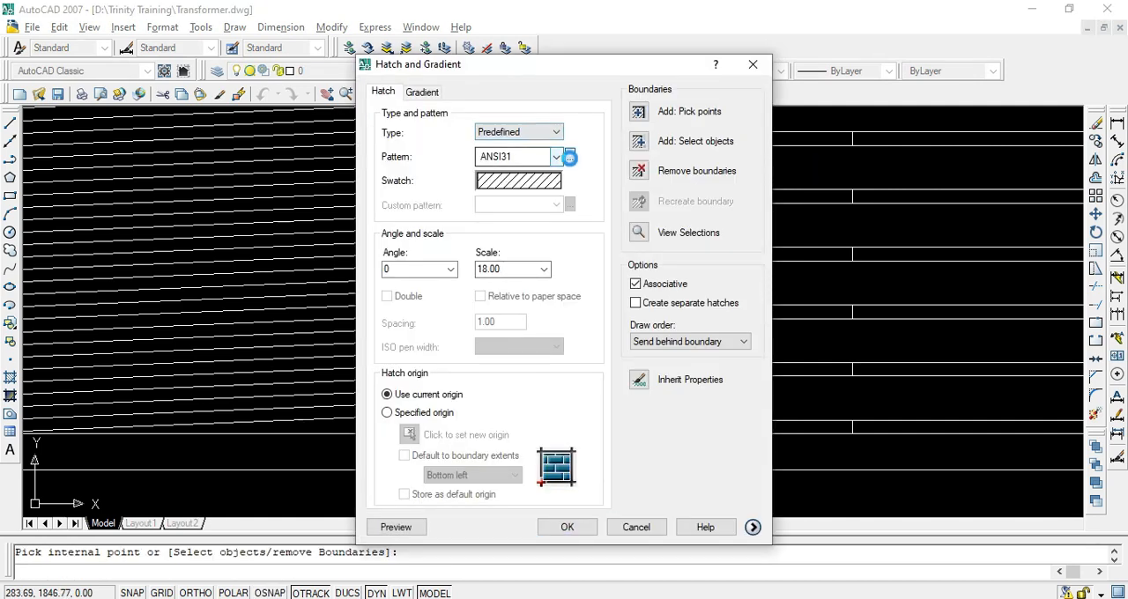
pyautogui.click(570, 157)
pyautogui.click(528, 160)
pyautogui.doubleClick(460, 193)
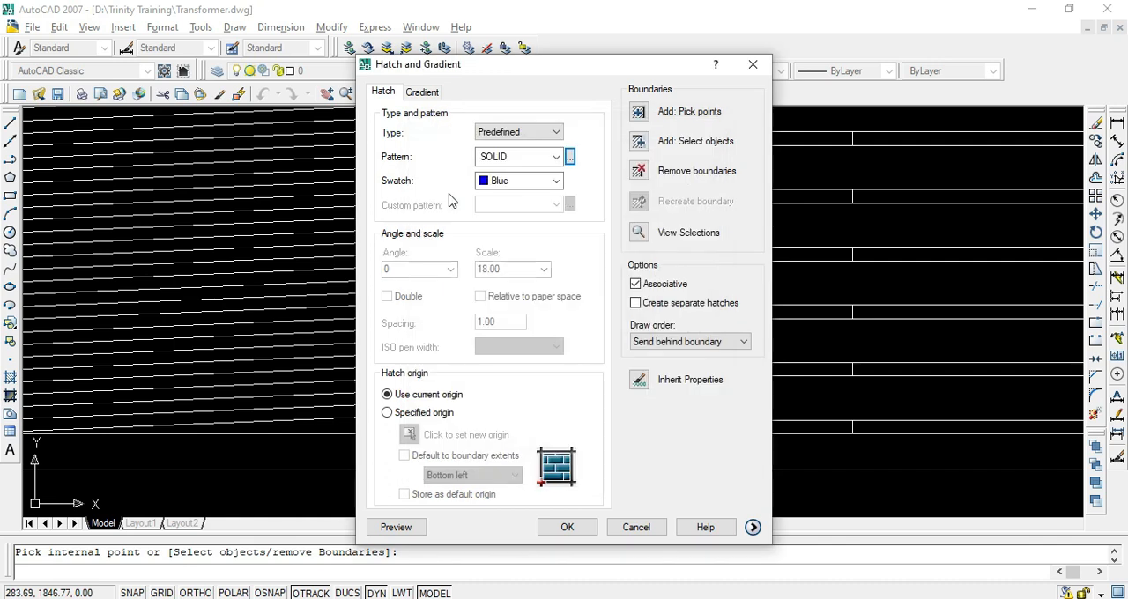
pyautogui.click(518, 184)
pyautogui.click(509, 195)
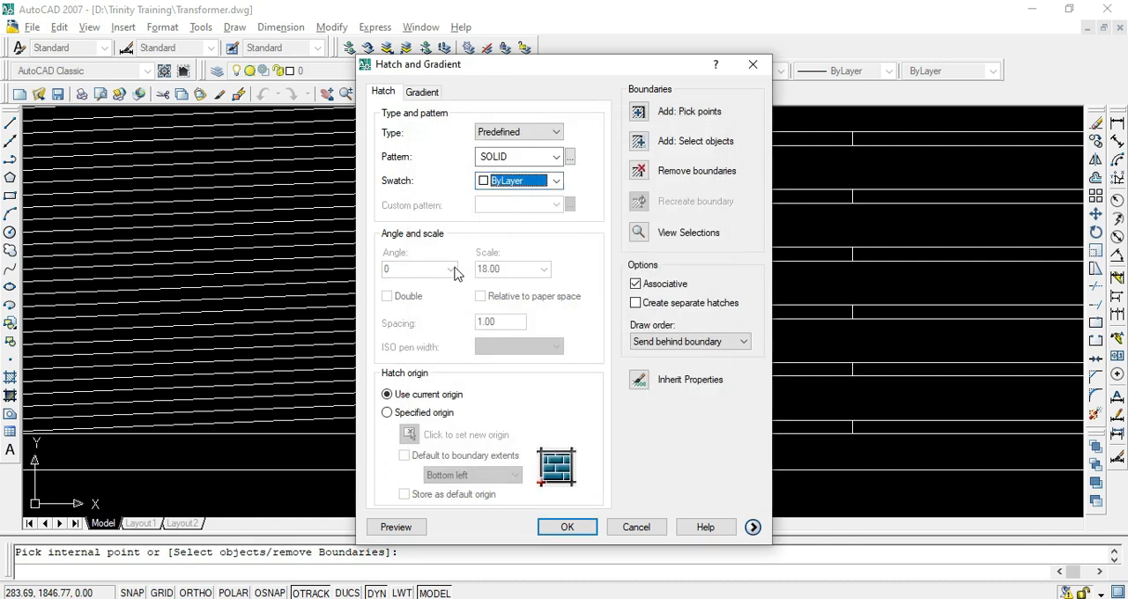
pyautogui.click(565, 527)
pyautogui.press('Escape')
# Copy the narrow rectangle's outline into the matching gap on the left side of the inclined turns
pyautogui.scroll(-2, 496, 422)
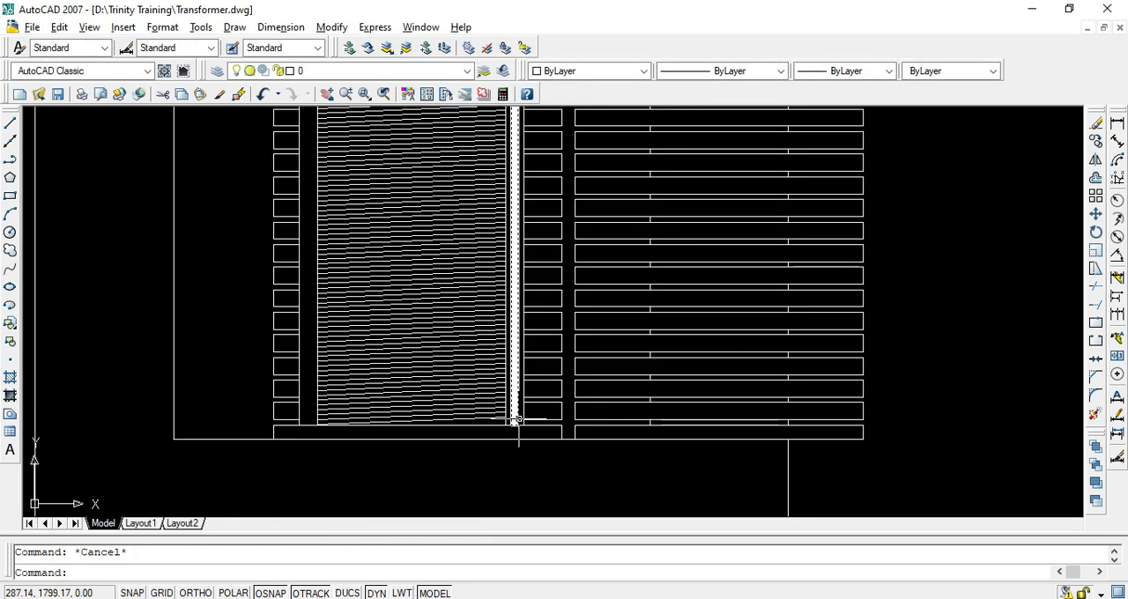
pyautogui.scroll(2, 507, 415)
pyautogui.click(507, 415)
pyautogui.click(516, 416)
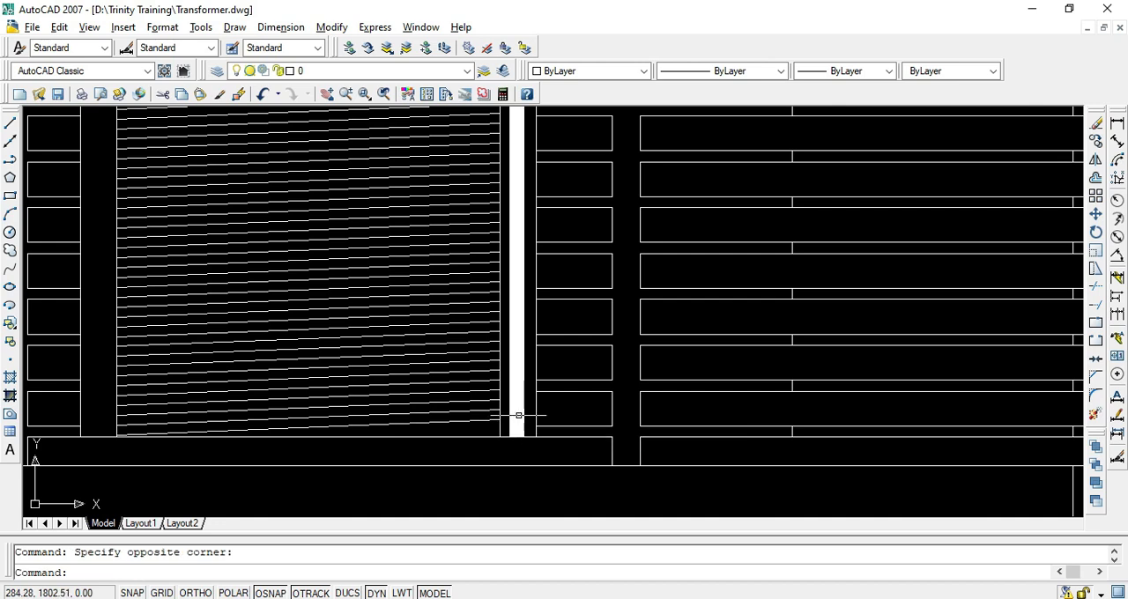
pyautogui.write('co')
pyautogui.press('Return')
pyautogui.click(516, 434)
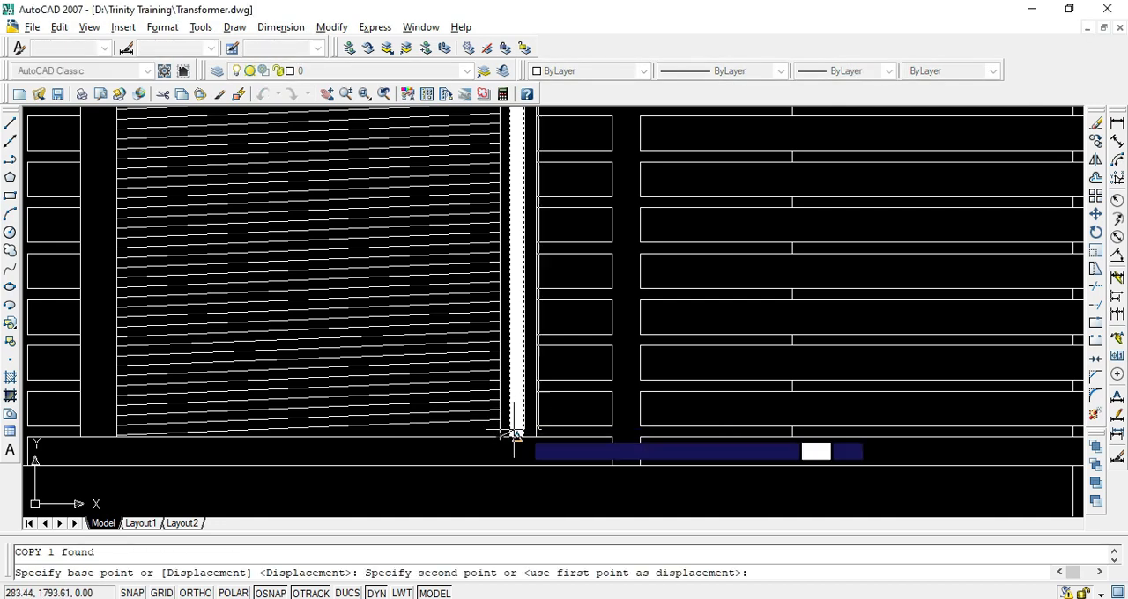
pyautogui.scroll(-2, 516, 433)
pyautogui.scroll(-2, 335, 436)
pyautogui.press('Return')
pyautogui.scroll(5, 450, 421)
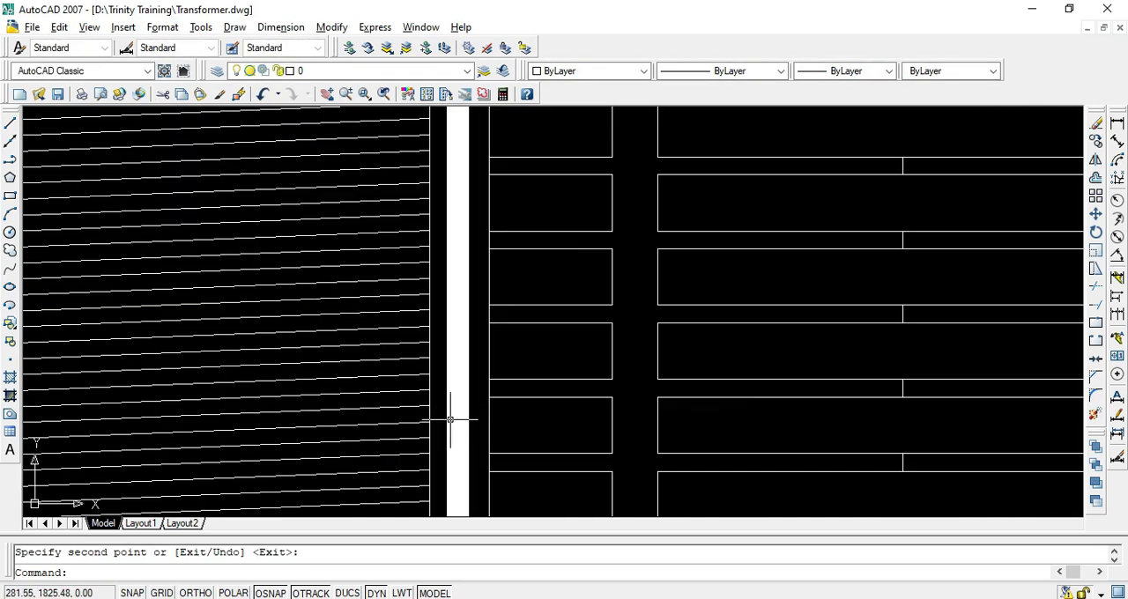
# Copy the solid-filled strip with its outline into the left gap, from the turns' right edge to the gap's outer edge
pyautogui.scroll(-5, 456, 413)
pyautogui.scroll(4, 448, 350)
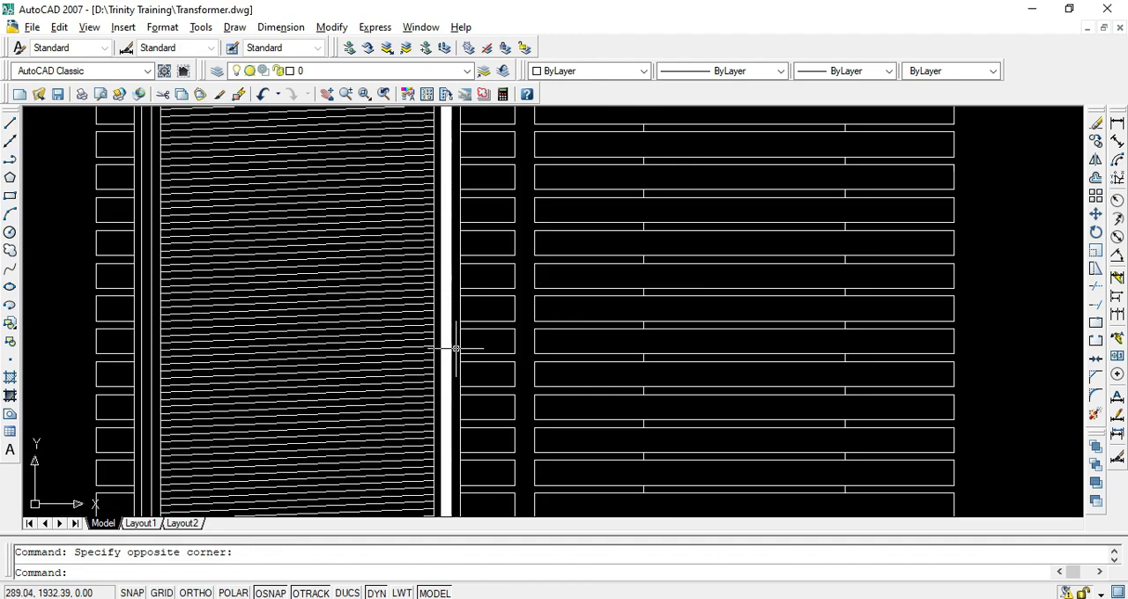
pyautogui.click(448, 340)
pyautogui.scroll(-4, 452, 458)
pyautogui.press('Return')
pyautogui.scroll(2, 453, 445)
pyautogui.scroll(3, 458, 454)
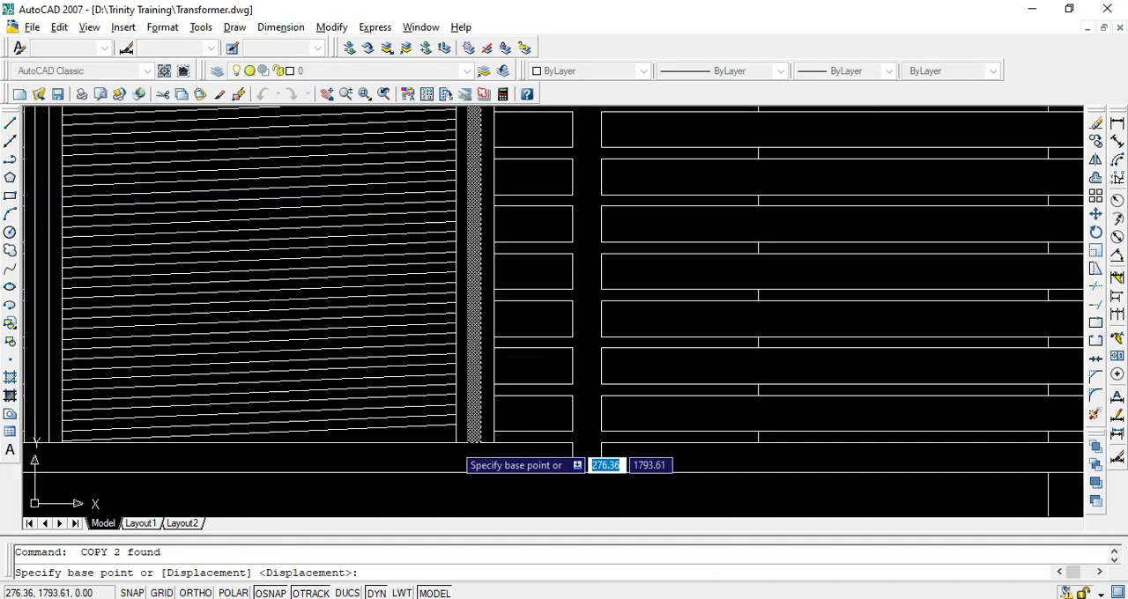
pyautogui.click(454, 444)
pyautogui.scroll(-2, 455, 444)
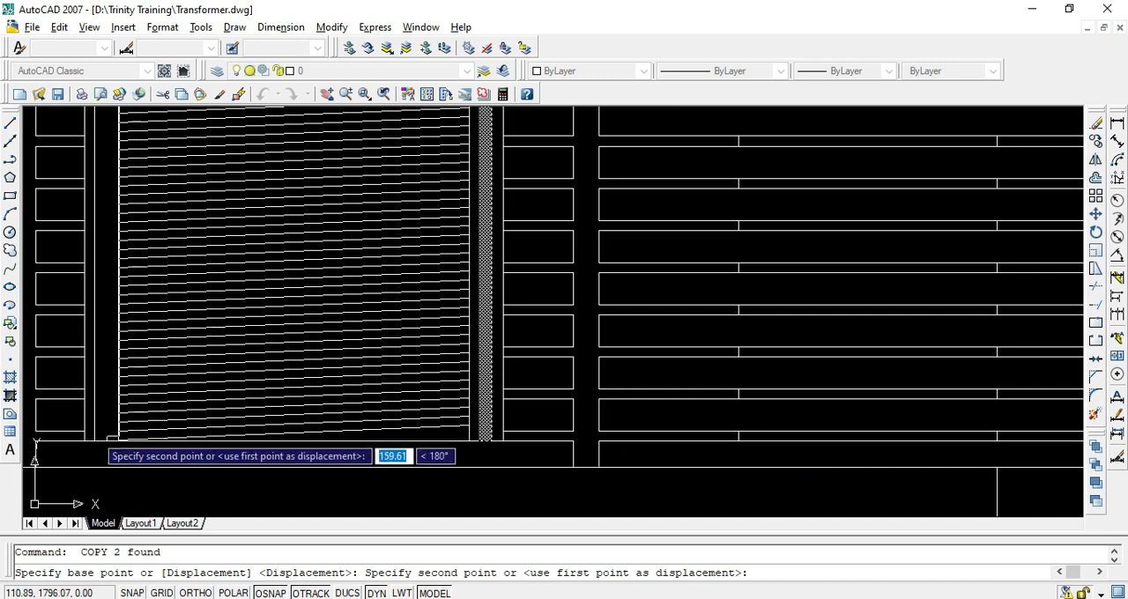
pyautogui.click(83, 443)
pyautogui.press('Return')
pyautogui.scroll(-5, 262, 443)
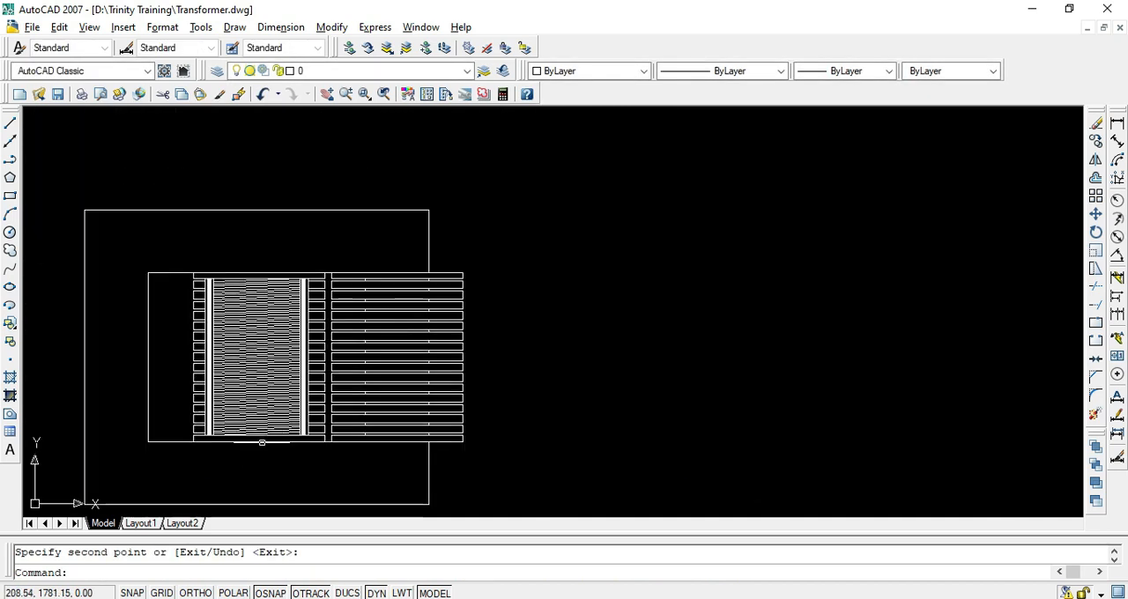
# Try to copy the middle winding toward the left limb, based on the top-right corners of the right and middle windings, and undo it
pyautogui.click(183, 246)
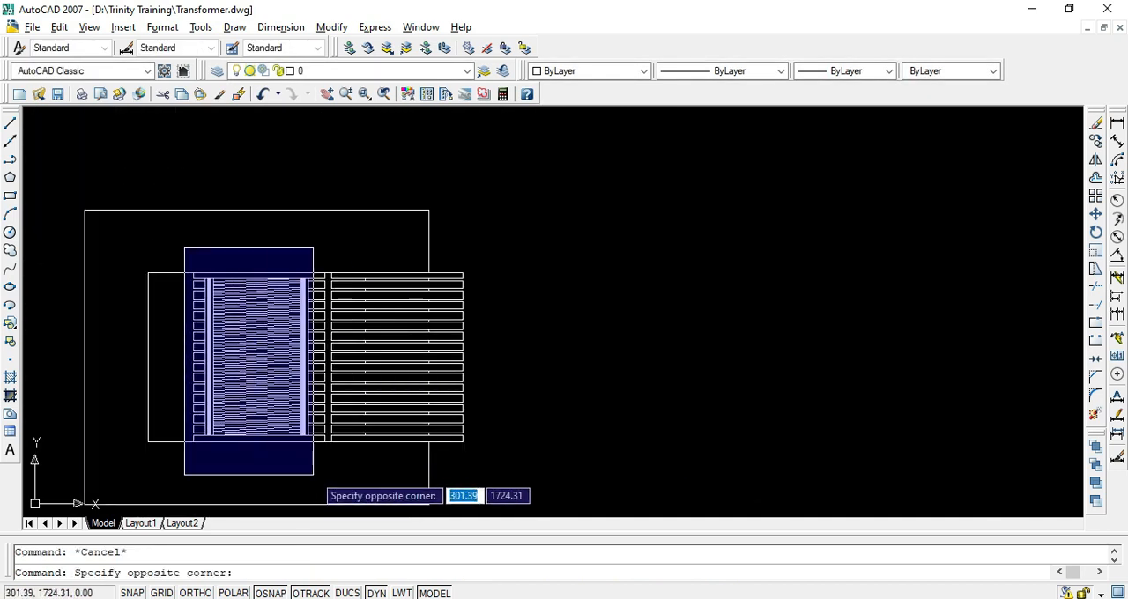
pyautogui.click(327, 477)
pyautogui.write('c')
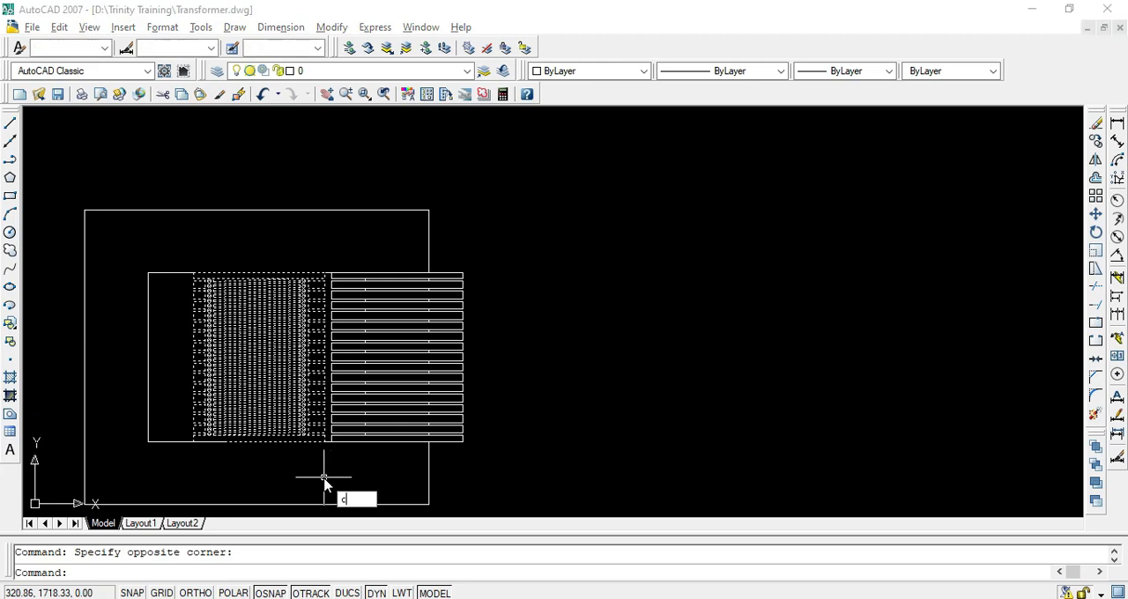
pyautogui.write('o')
pyautogui.press('Return')
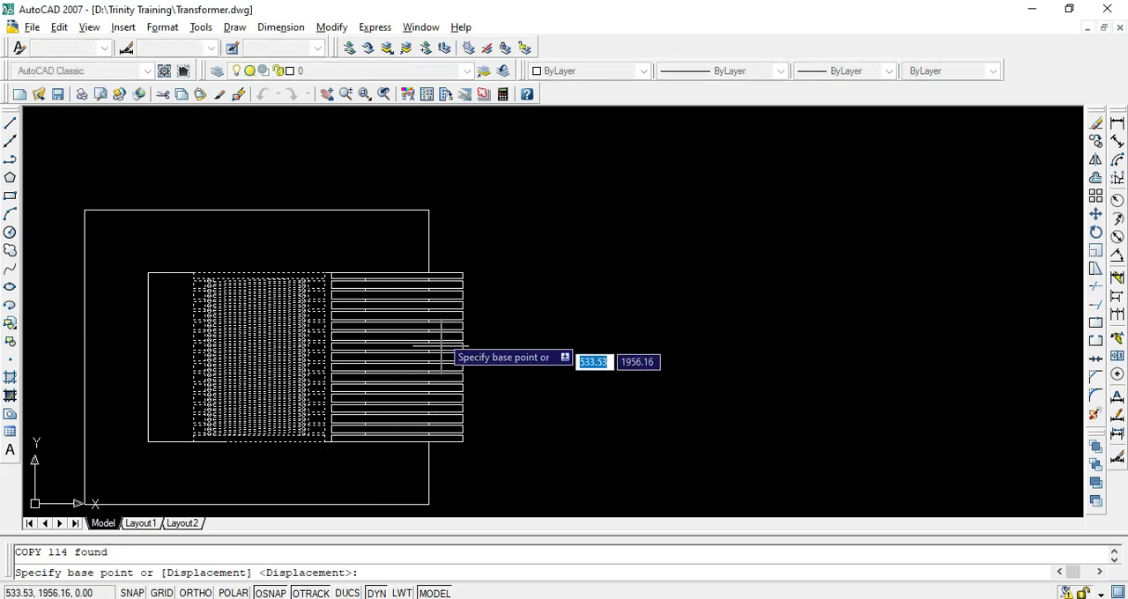
pyautogui.click(462, 272)
pyautogui.scroll(6, 311, 274)
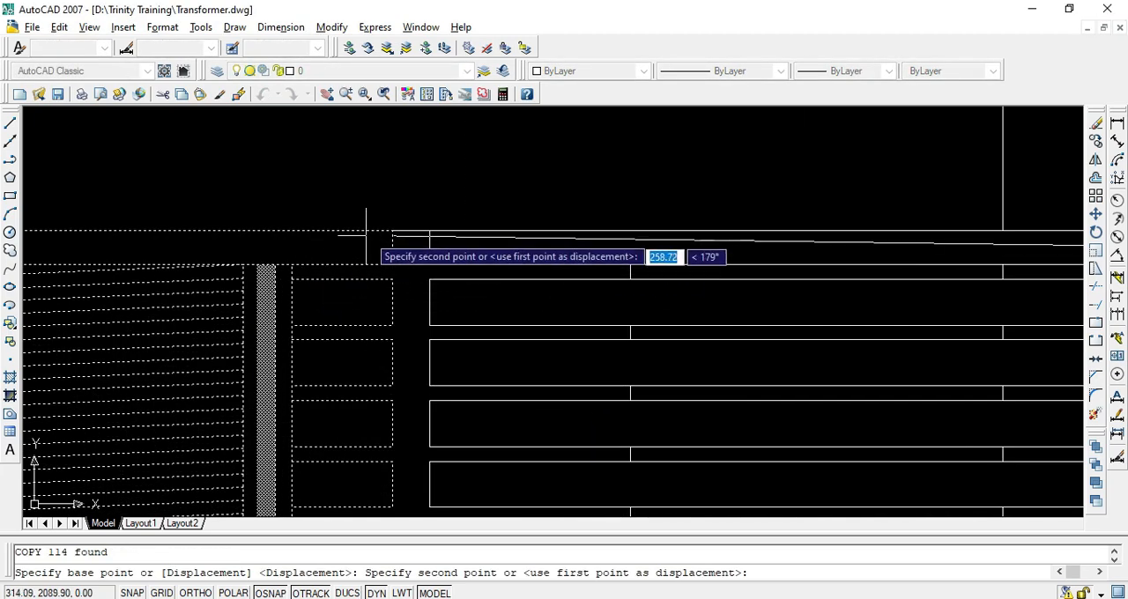
pyautogui.click(392, 230)
pyautogui.scroll(-6, 448, 326)
pyautogui.press('Return')
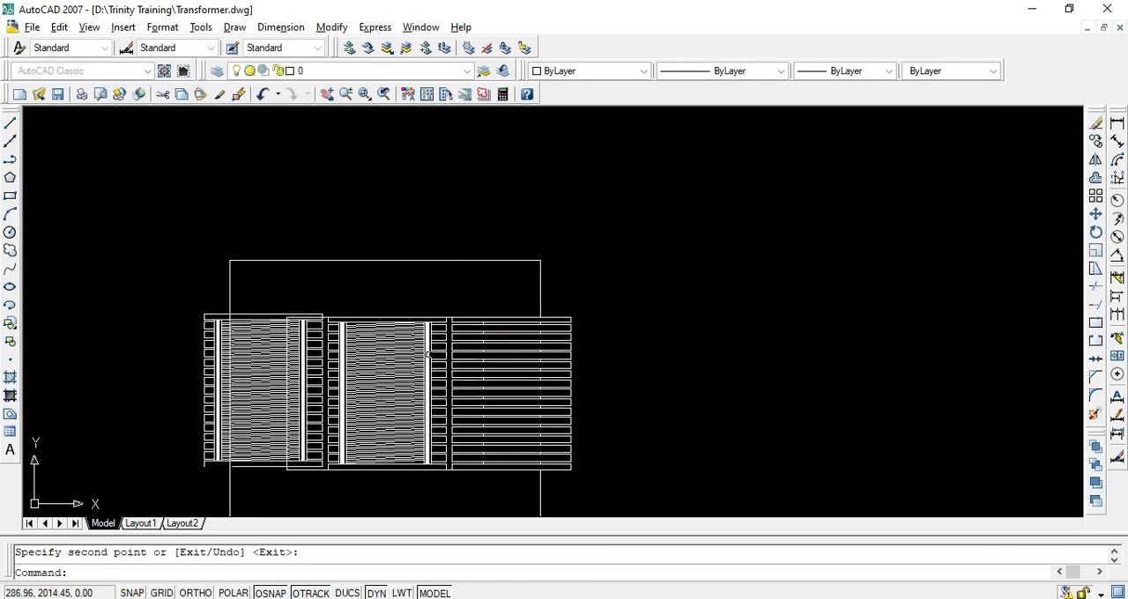
pyautogui.hotkey('ctrl', 'z')
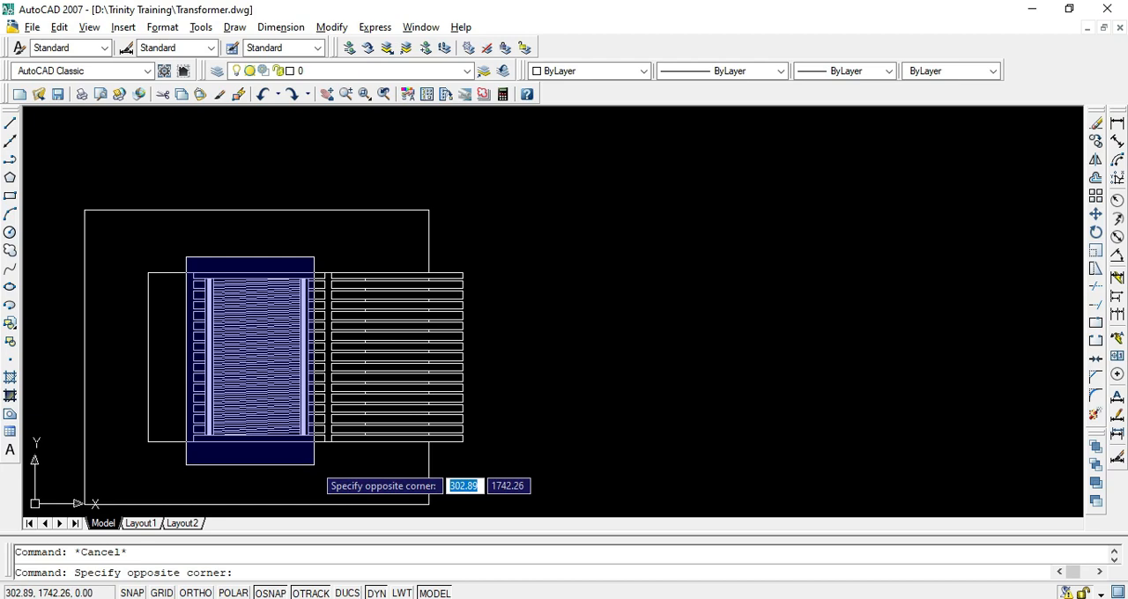
# Try the winding copy again using the bottom-right corners of the right and middle windings, and undo it
pyautogui.scroll(5, 318, 462)
pyautogui.click(348, 455)
pyautogui.write('c')
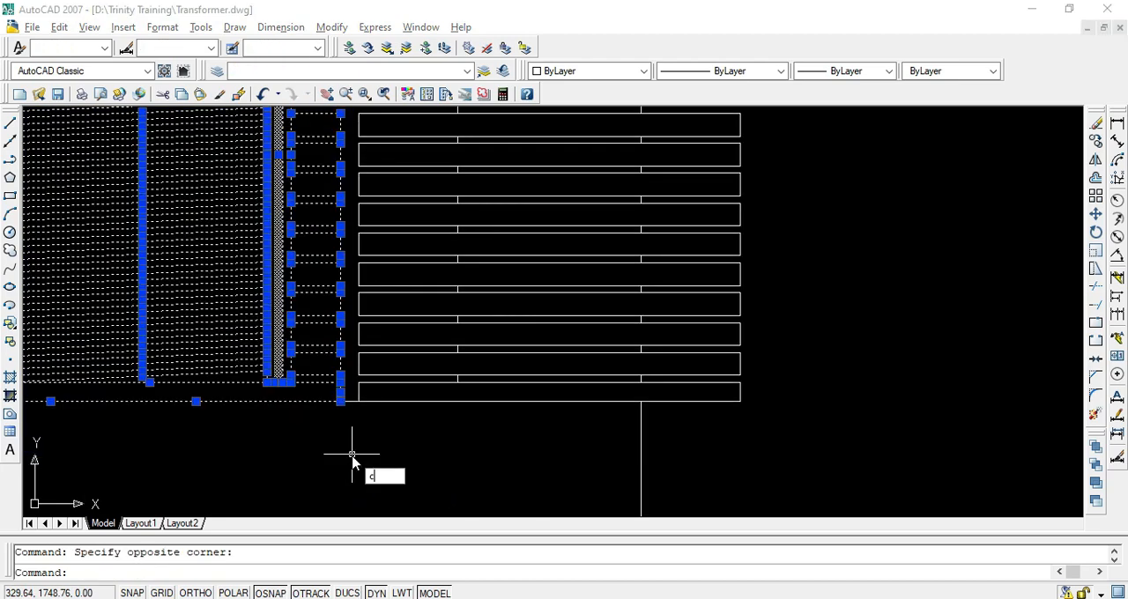
pyautogui.write('o')
pyautogui.press('Return')
pyautogui.scroll(-5, 353, 451)
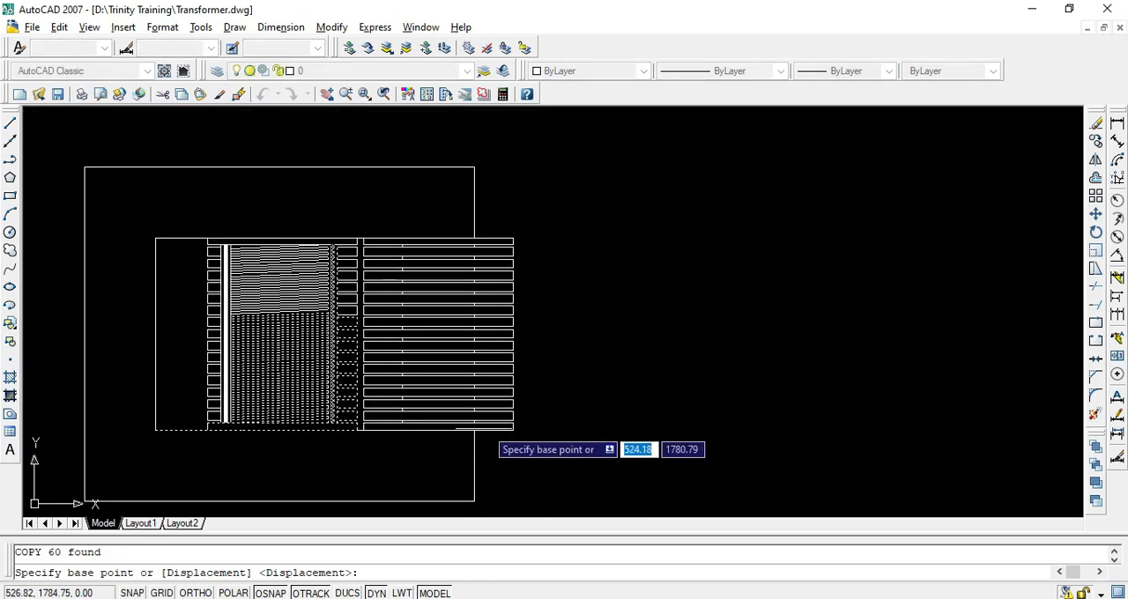
pyautogui.click(513, 431)
pyautogui.scroll(5, 333, 436)
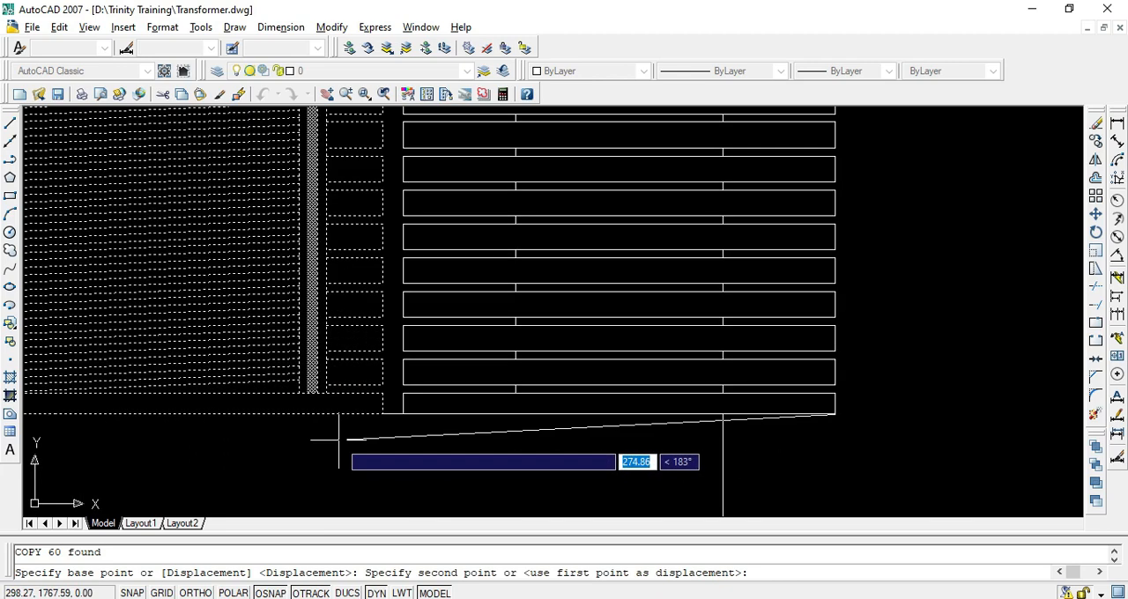
pyautogui.click(385, 413)
pyautogui.scroll(-5, 407, 448)
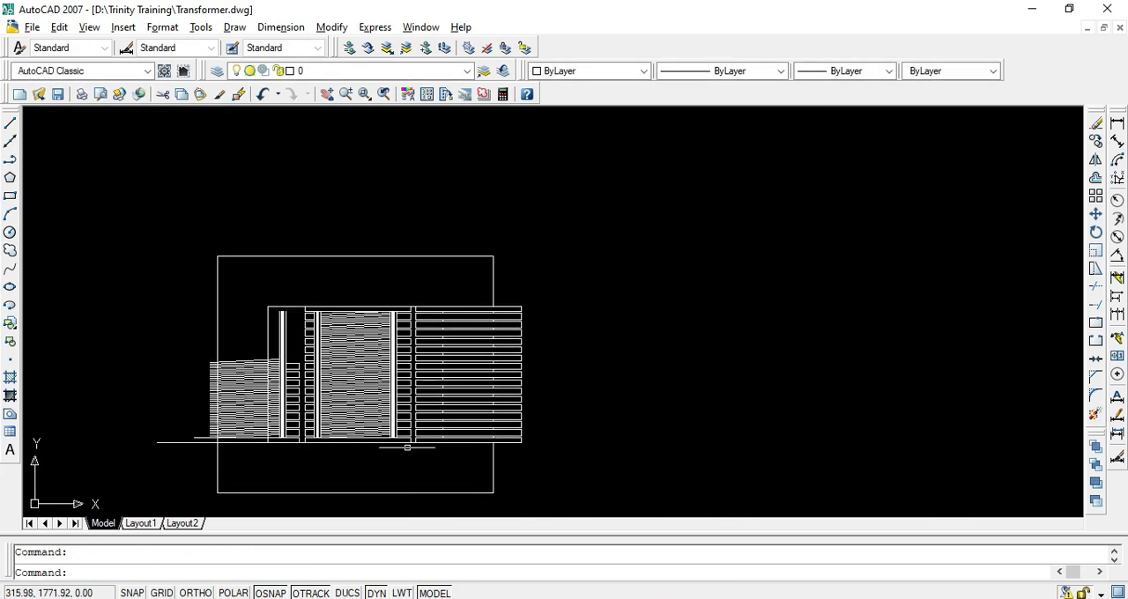
pyautogui.hotkey('ctrl', 'z')
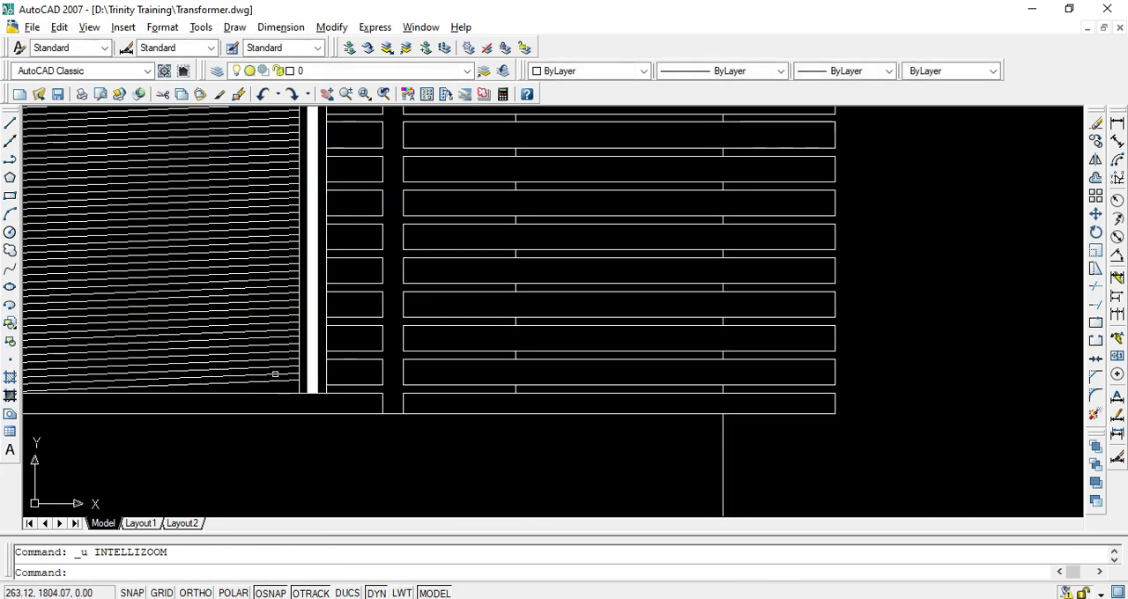
# Copy the middle winding onto the left limb, based on the top-right corners of the right and middle windings
pyautogui.click(294, 176)
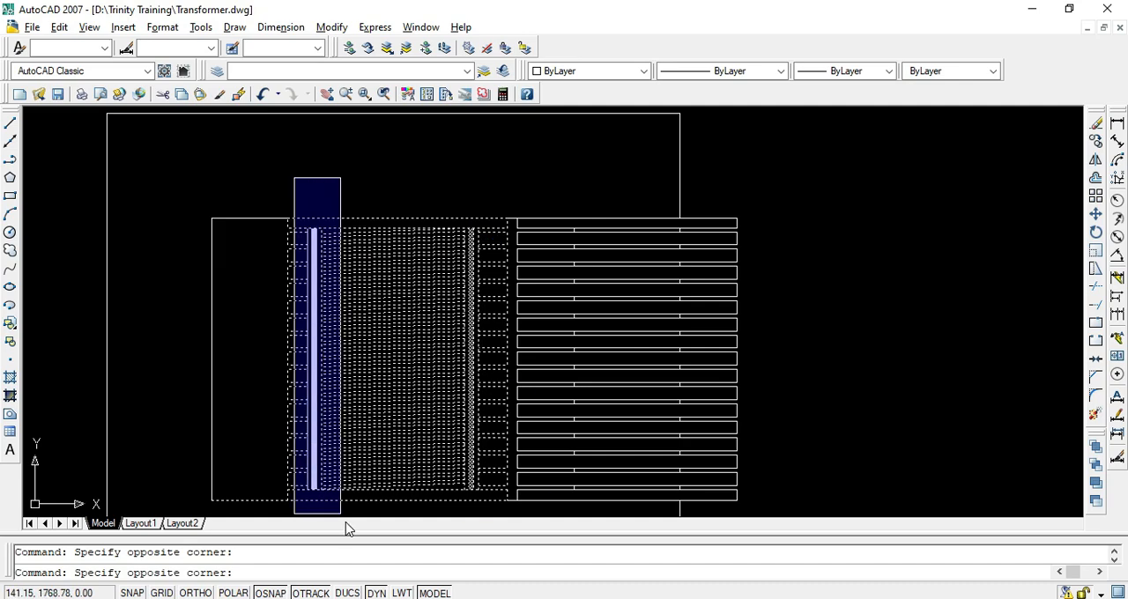
pyautogui.click(354, 508)
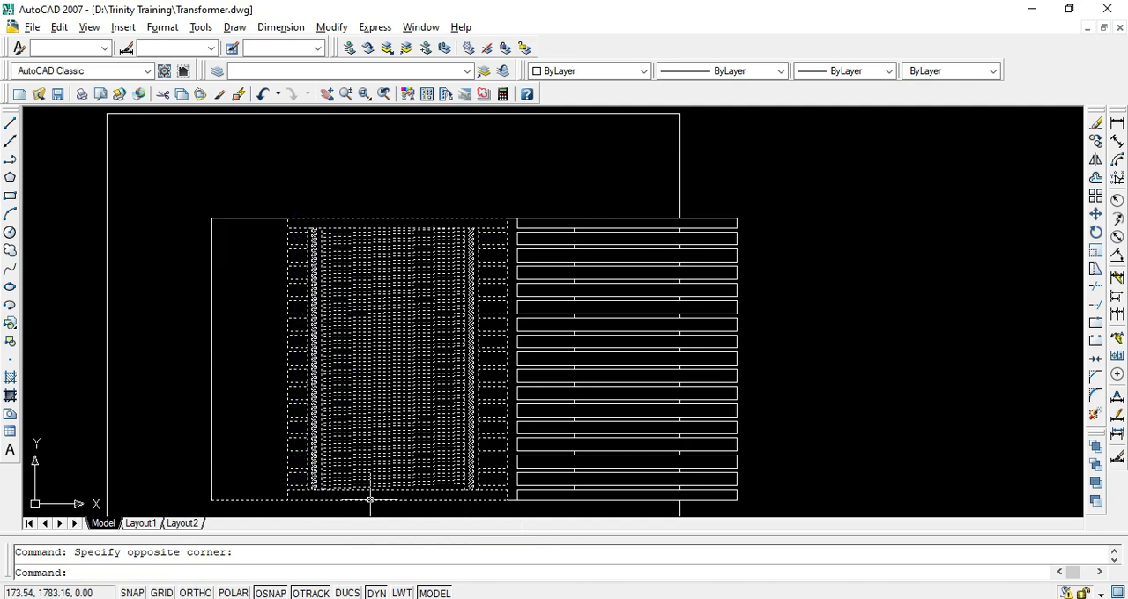
pyautogui.write('co')
pyautogui.press('Return')
pyautogui.click(734, 220)
pyautogui.scroll(5, 494, 220)
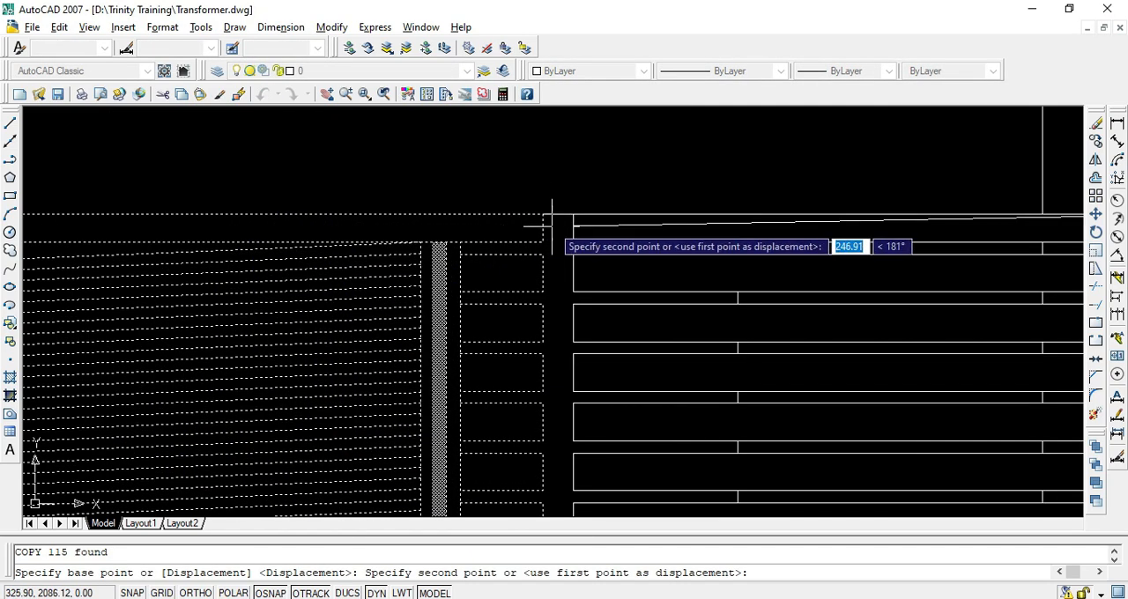
pyautogui.click(553, 226)
pyautogui.press('Return')
# Erase the leftover outline line at the left winding and draw a line closing its bottom edge to the bottom-left corner
pyautogui.scroll(-5, 447, 379)
pyautogui.press('Delete')
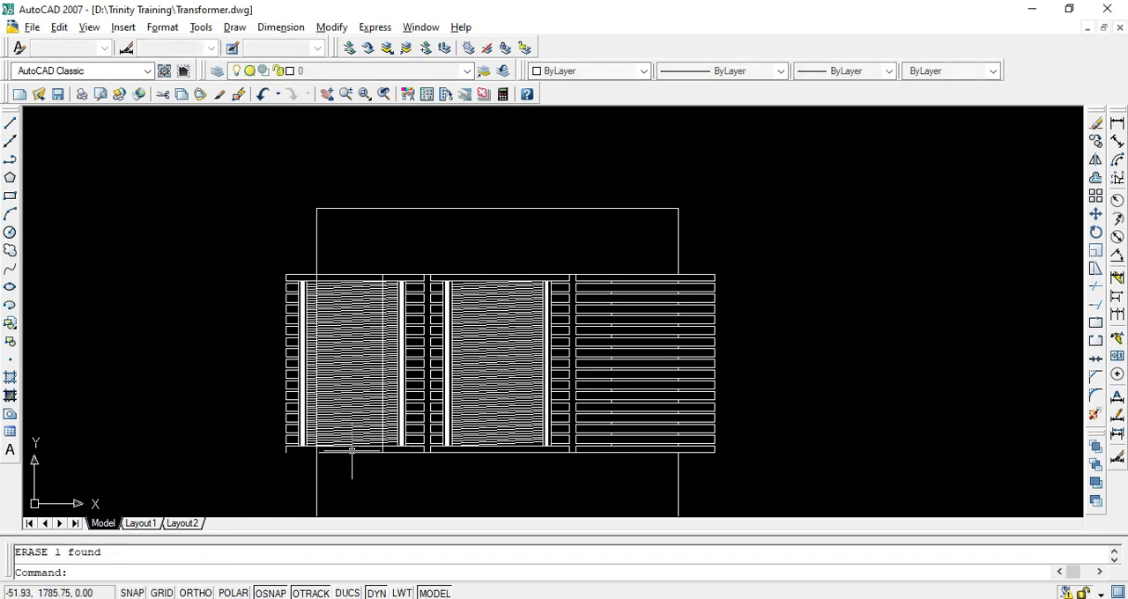
pyautogui.press('Escape')
pyautogui.scroll(4, 335, 470)
pyautogui.write('l')
pyautogui.press('Return')
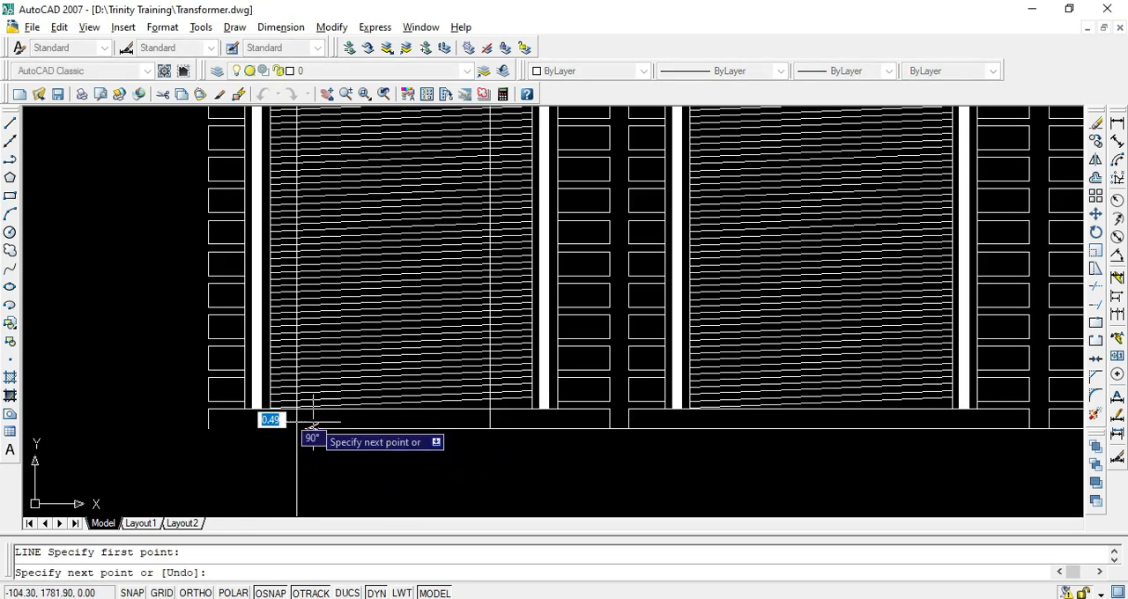
pyautogui.press('Escape')
pyautogui.press('Return')
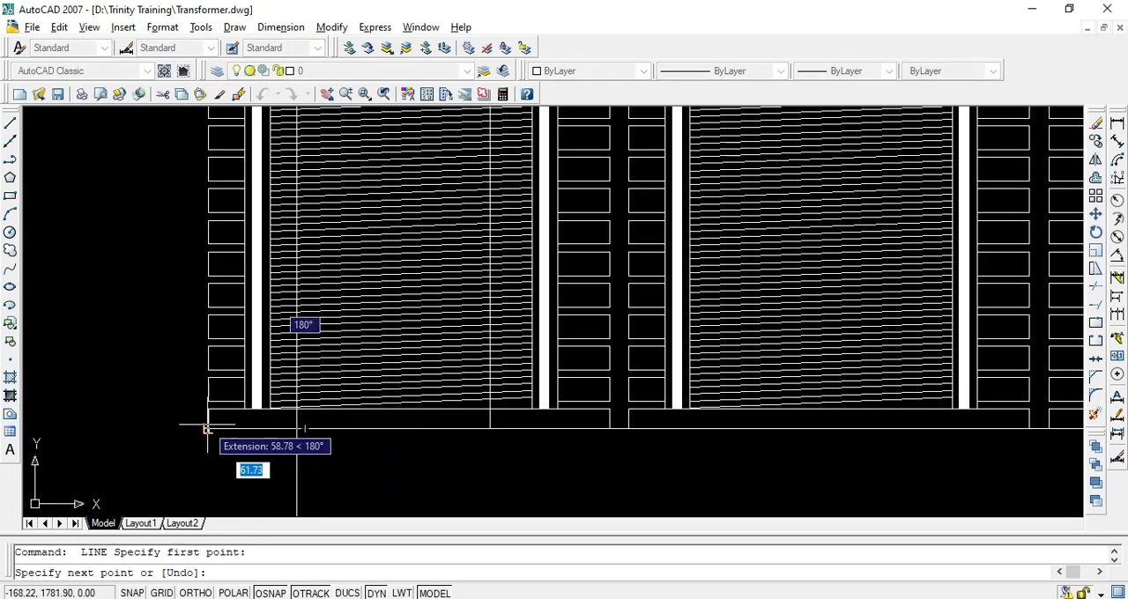
pyautogui.click(207, 429)
pyautogui.press('Escape')
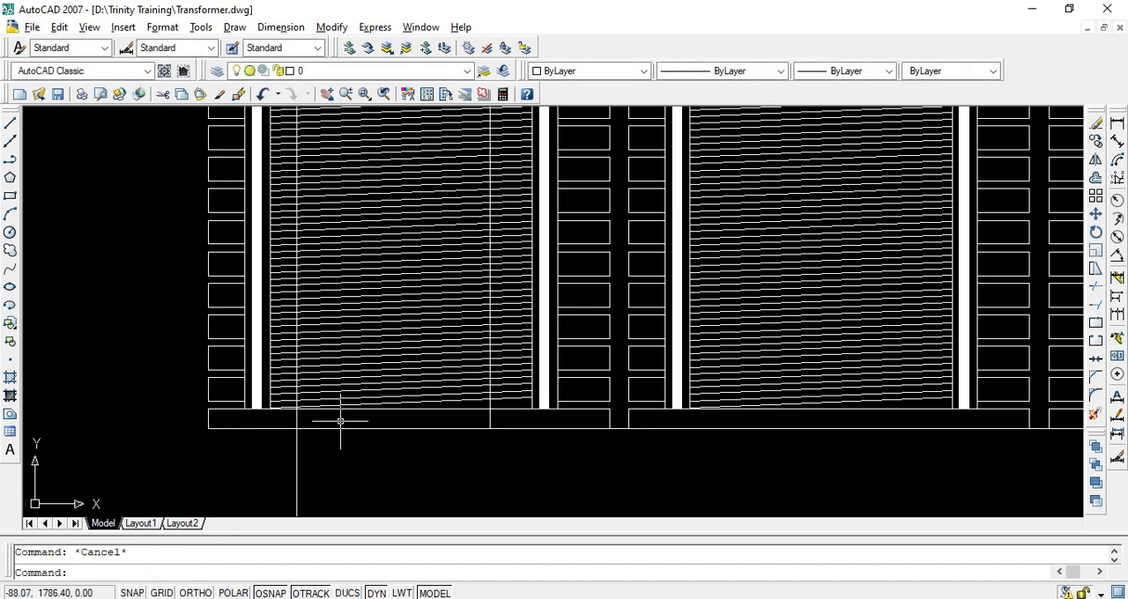
# Check how the reference PDF shows the left limb against the copied winding, and return to the drawing
pyautogui.scroll(-5, 340, 421)
pyautogui.scroll(5, 357, 415)
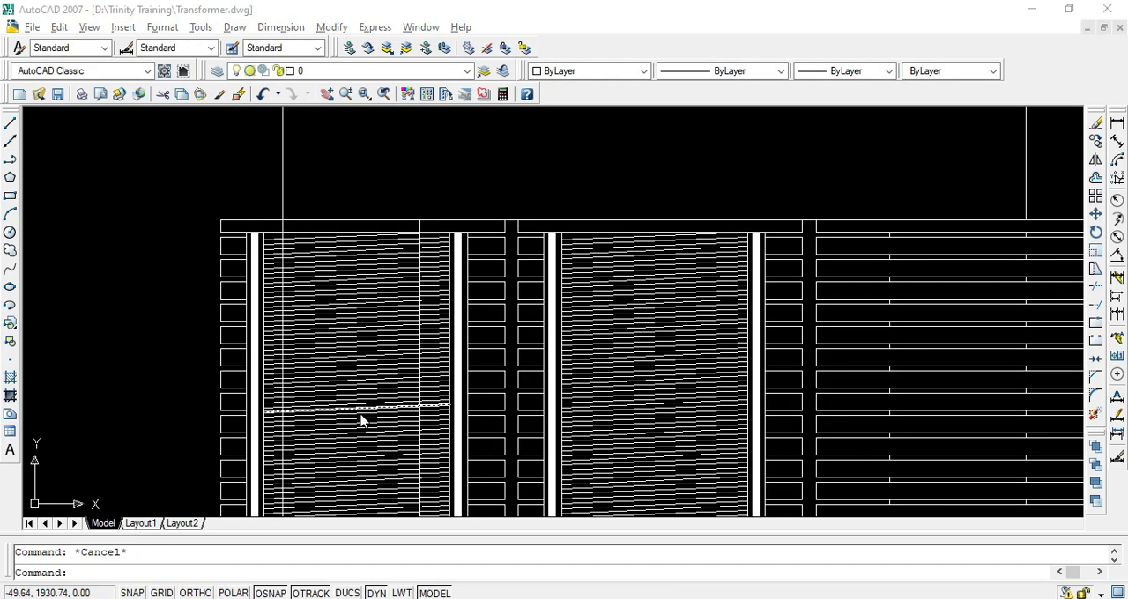
pyautogui.hotkey('alt', 'Tab')
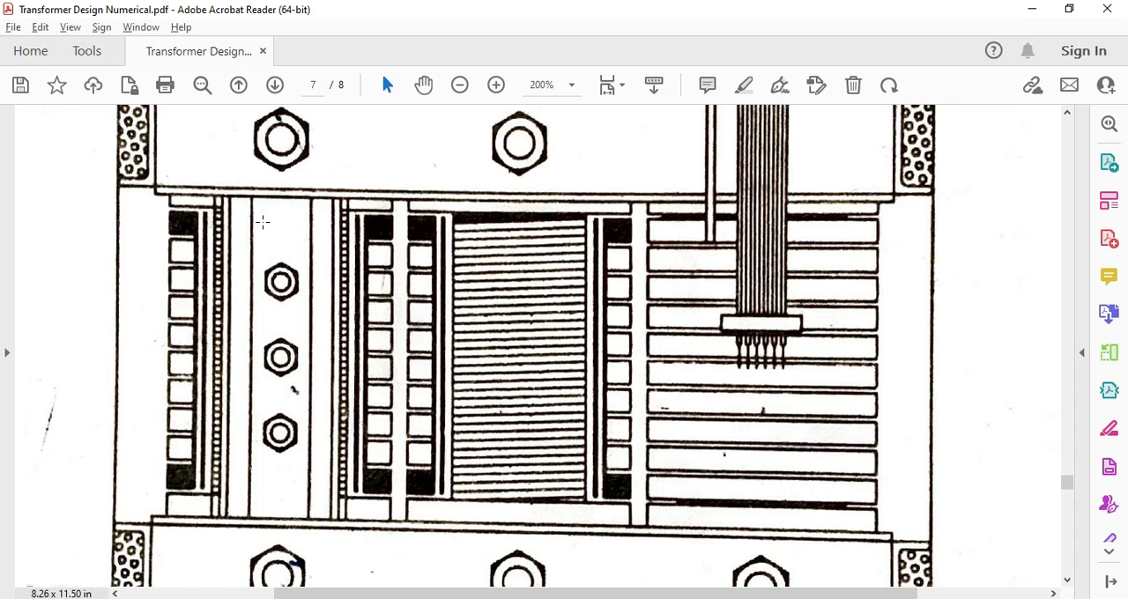
pyautogui.hotkey('alt', 'Tab')
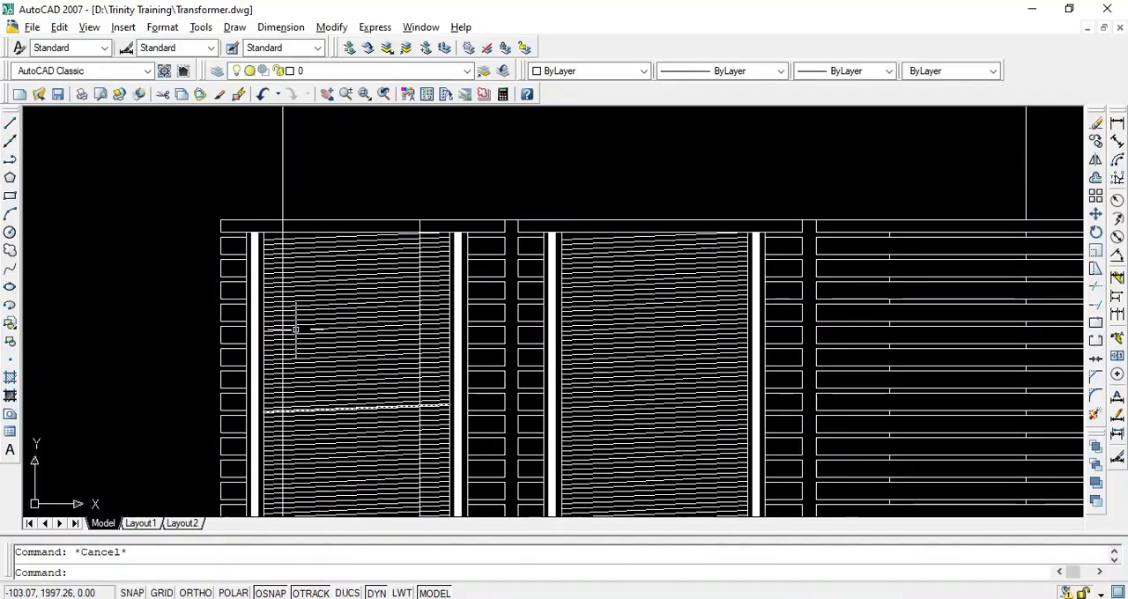
pyautogui.scroll(-5, 297, 327)
pyautogui.scroll(-2, 384, 266)
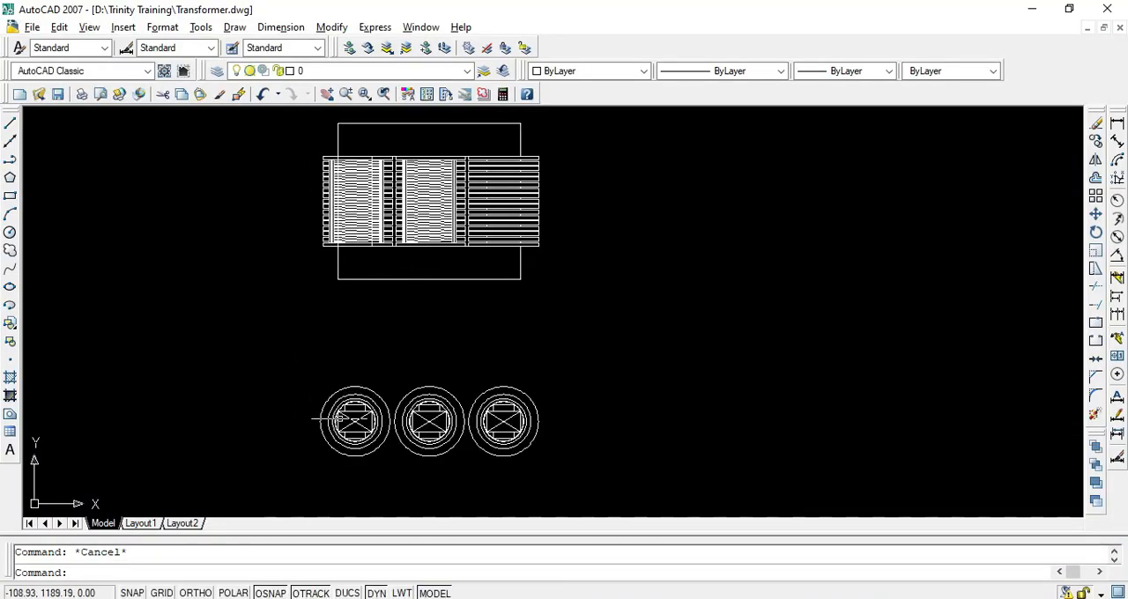
# Make Projection the current layer
pyautogui.scroll(4, 352, 419)
pyautogui.write('l')
pyautogui.press('Return')
pyautogui.press('Escape')
pyautogui.click(339, 71)
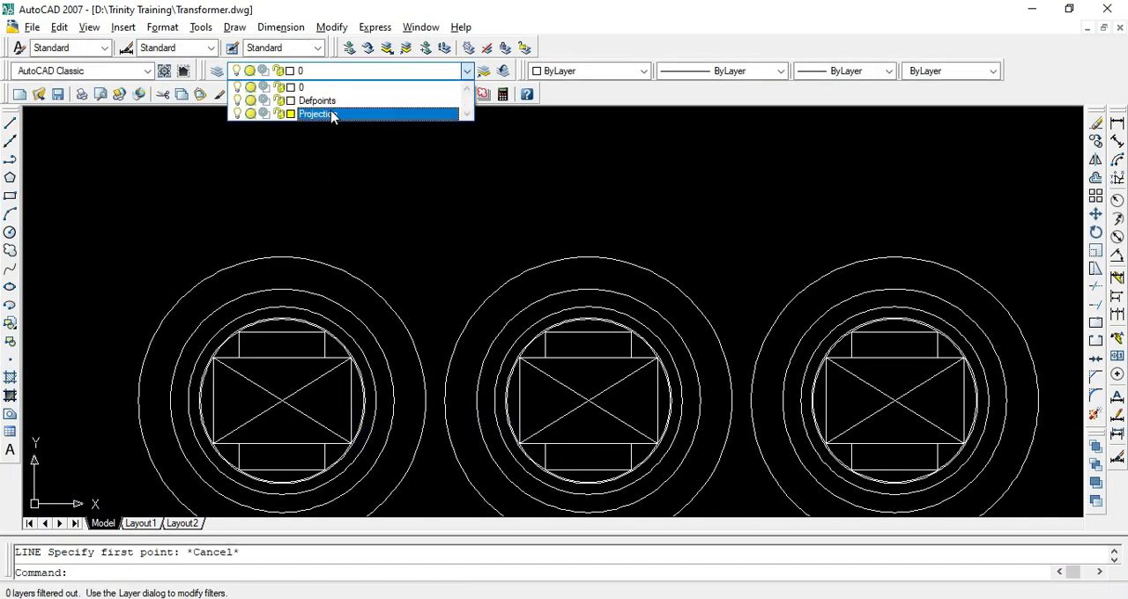
pyautogui.click(332, 115)
# Draw a vertical projection line from the top-right corner of the left core's rectangle up past the front view
pyautogui.write('l')
pyautogui.press('Return')
pyautogui.click(365, 397)
pyautogui.scroll(-5, 335, 436)
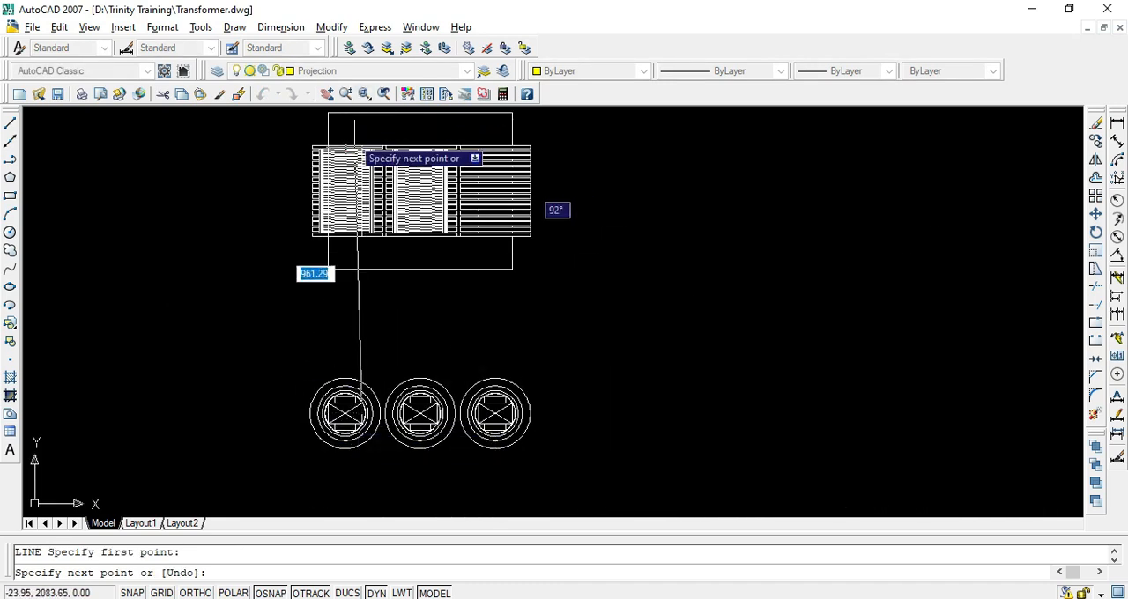
pyautogui.moveTo(354, 148); pyautogui.dragTo(320, 322, button='middle')
pyautogui.press('F8')
pyautogui.click(319, 233)
pyautogui.press('Return')
pyautogui.scroll(-4, 351, 363)
pyautogui.scroll(7, 255, 268)
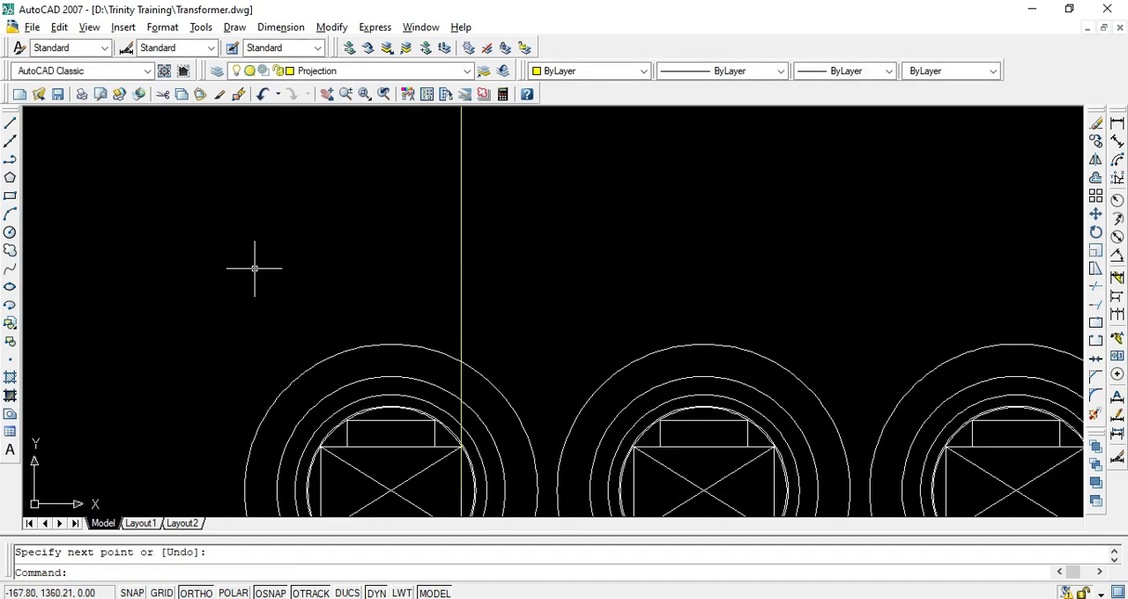
# Copy the projection line from the right edge to the left edge of the left core's rectangle
pyautogui.write('co')
pyautogui.press('Return')
pyautogui.scroll(3, 445, 414)
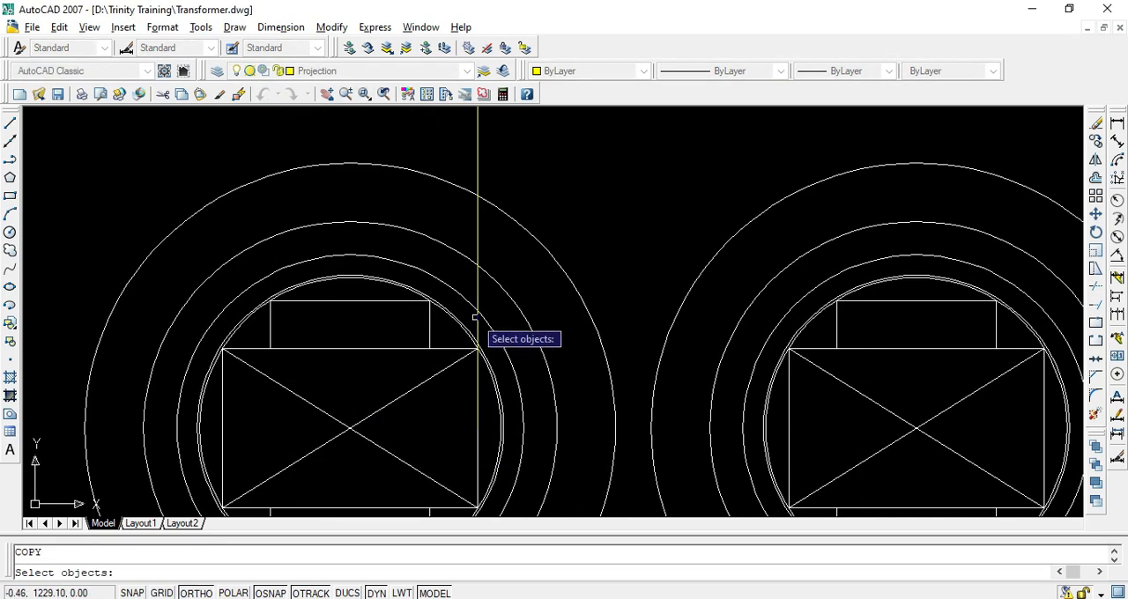
pyautogui.press('Return')
pyautogui.click(477, 430)
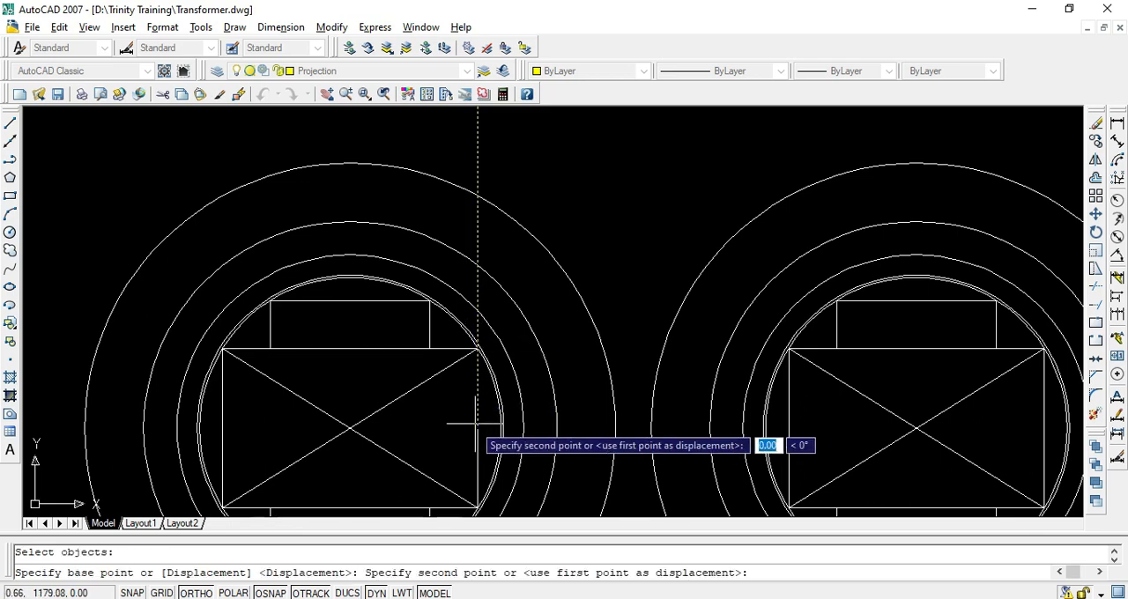
pyautogui.click(225, 433)
pyautogui.scroll(-4, 340, 398)
pyautogui.press('Return')
# Examine the projection lines across the left winding and the matching limb in the reference PDF, and return to the drawing
pyautogui.moveTo(346, 167); pyautogui.dragTo(393, 446, button='middle')
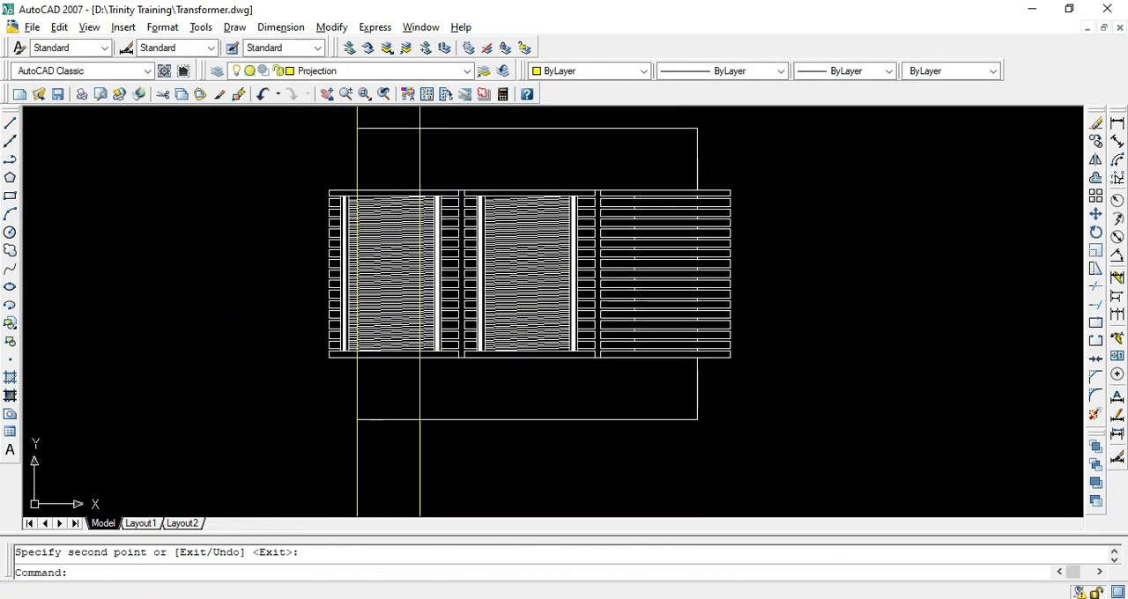
pyautogui.scroll(3, 393, 298)
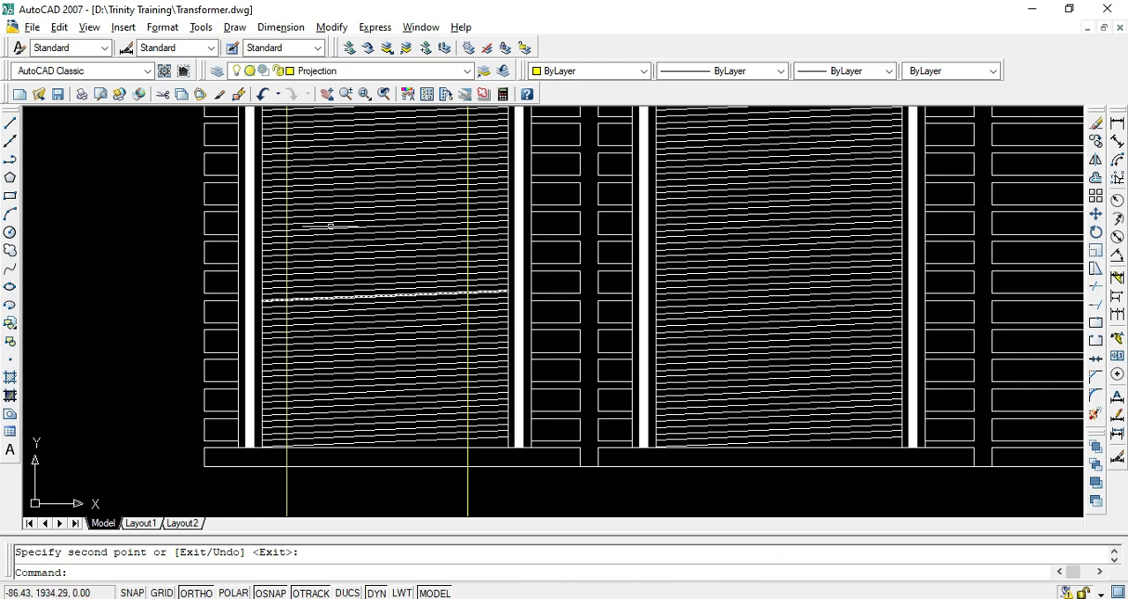
pyautogui.scroll(-4, 369, 278)
pyautogui.moveTo(396, 414); pyautogui.dragTo(396, 261, button='middle')
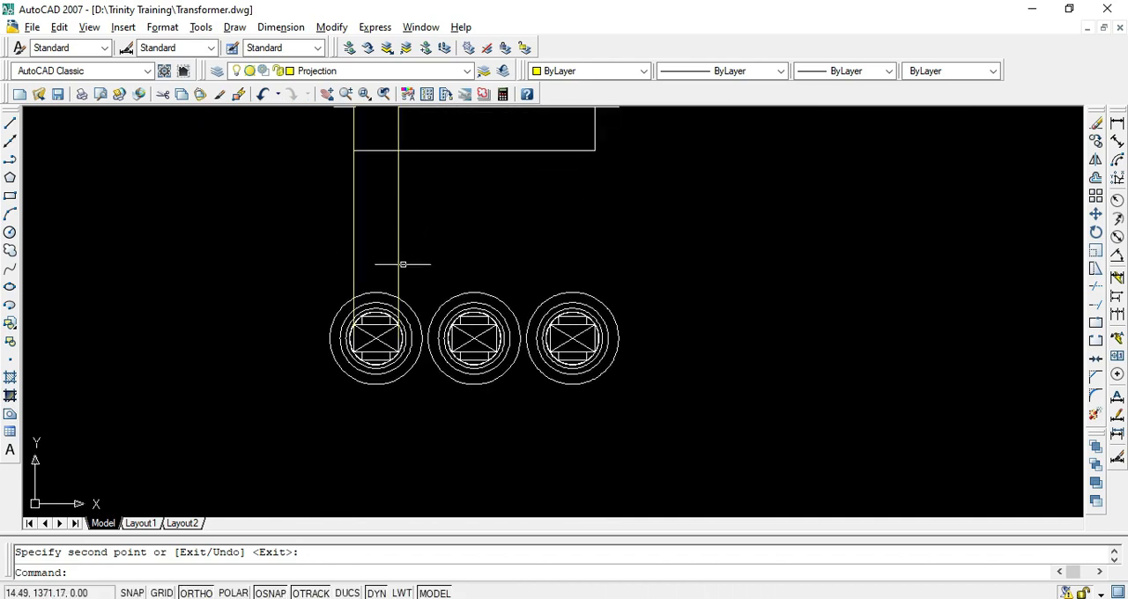
pyautogui.scroll(5, 404, 380)
pyautogui.moveTo(403, 381); pyautogui.dragTo(406, 244, button='middle')
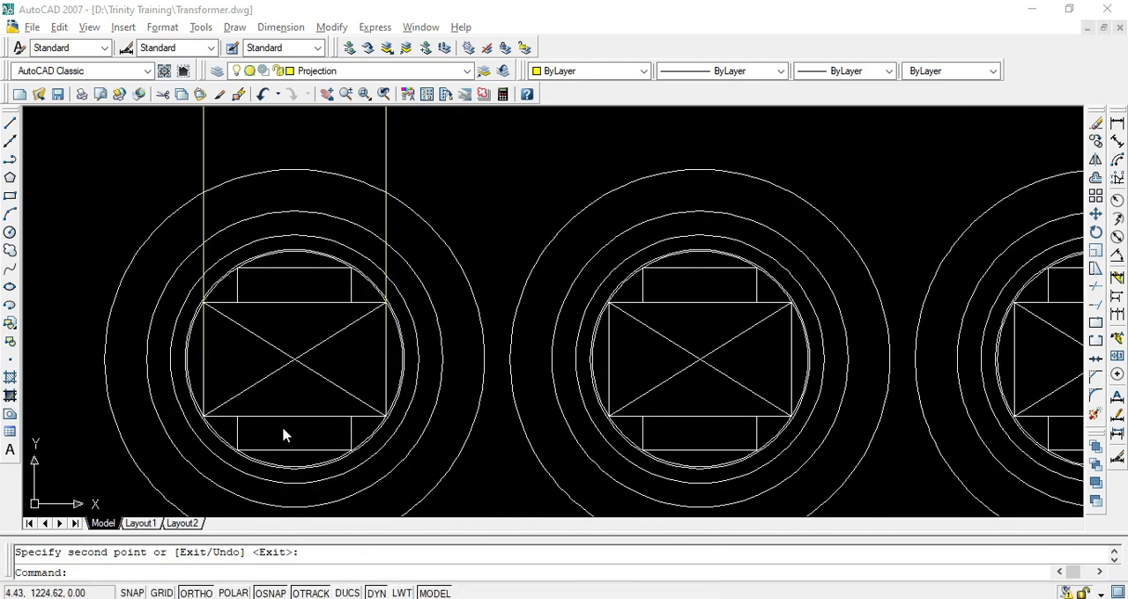
pyautogui.hotkey('alt', 'Tab')
pyautogui.scroll(5, 393, 282)
pyautogui.scroll(-1, 407, 202)
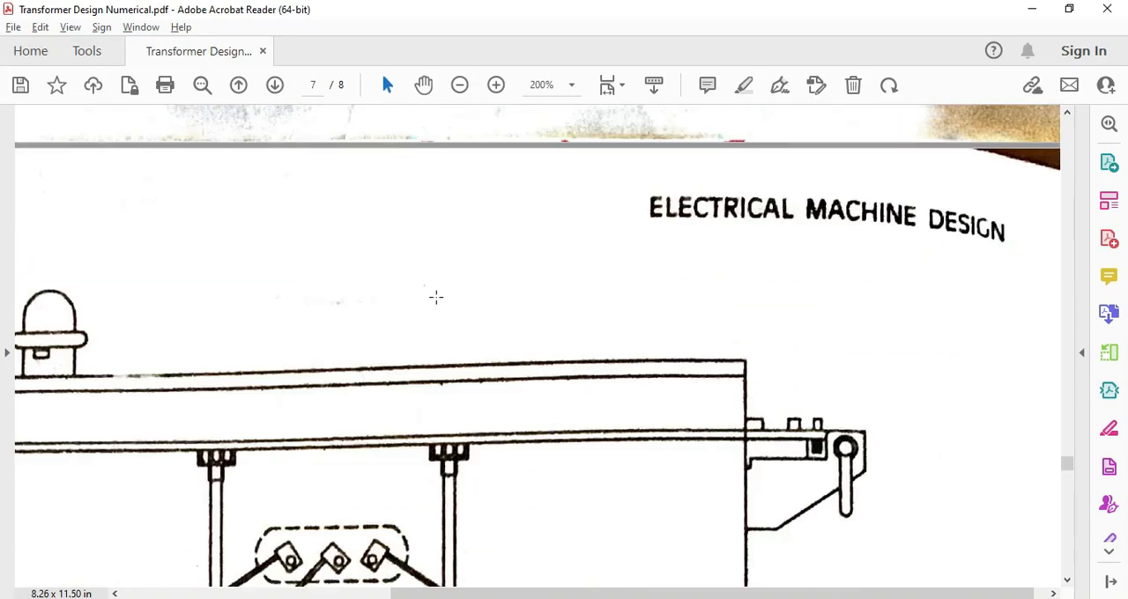
pyautogui.keyDown('ctrl'); pyautogui.scroll(-2, 435, 297); pyautogui.keyUp('ctrl')
pyautogui.hotkey('alt', 'Tab')
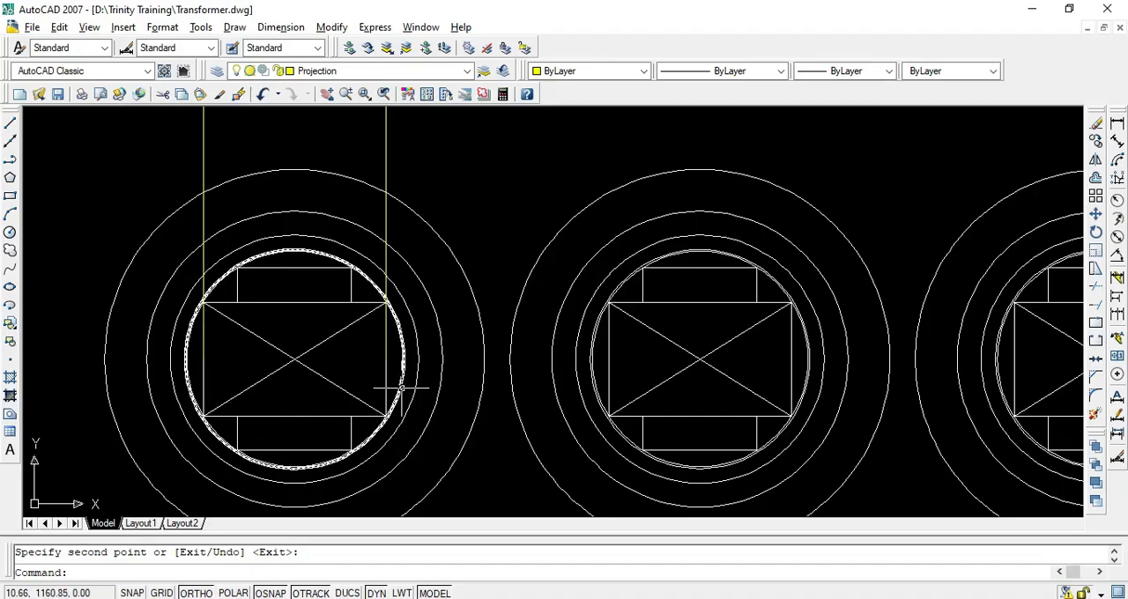
pyautogui.write('l')
pyautogui.press('Return')
pyautogui.scroll(6, 401, 388)
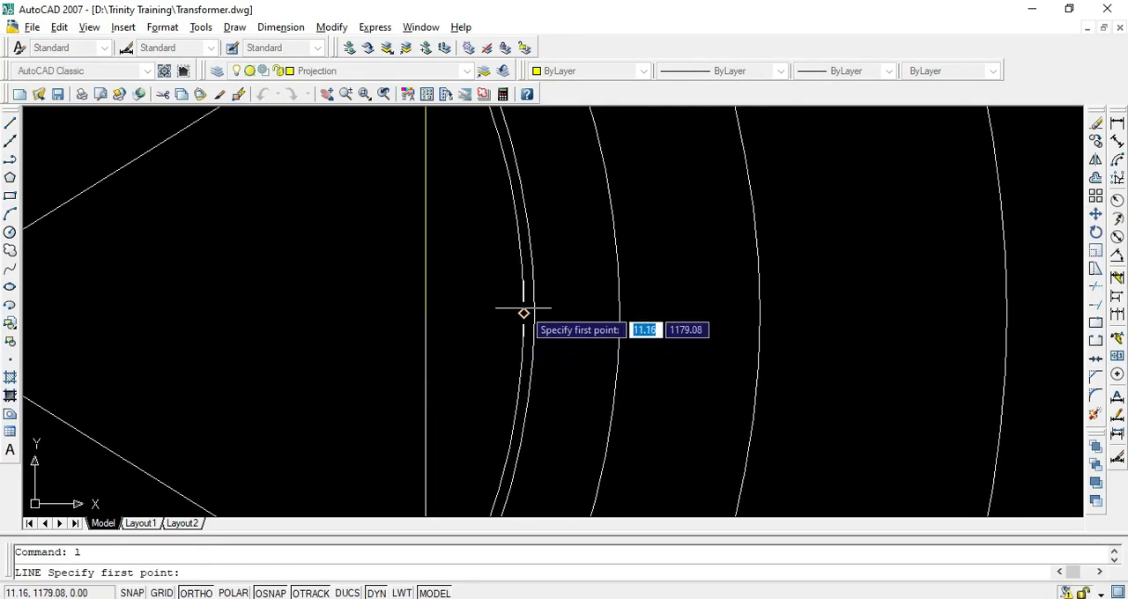
pyautogui.click(523, 313)
pyautogui.scroll(-6, 529, 314)
pyautogui.scroll(4, 476, 255)
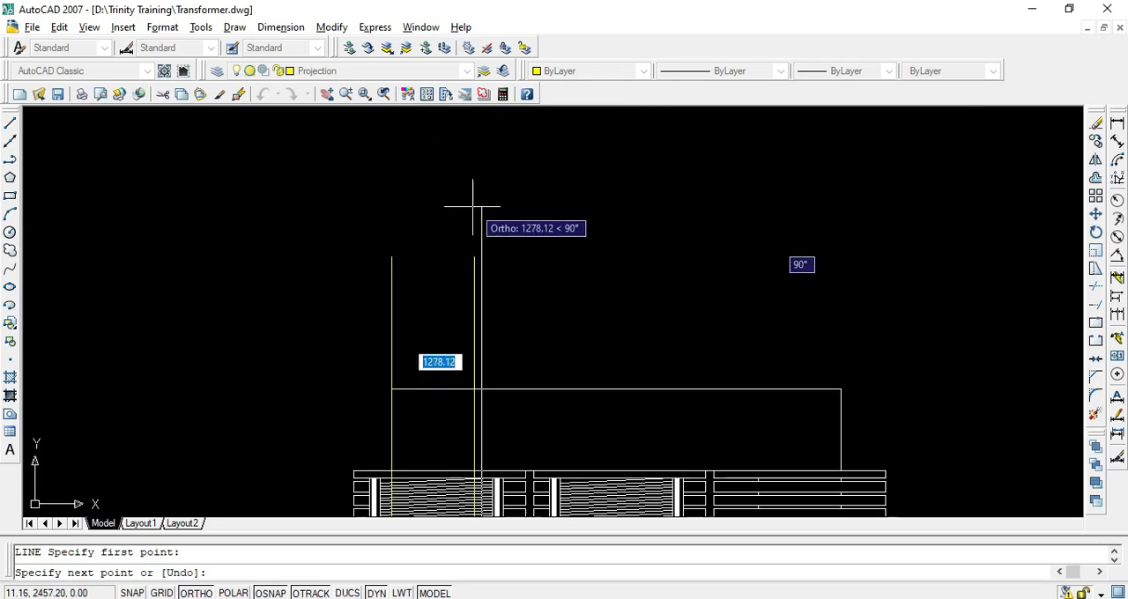
pyautogui.press('Return')
# Draw a vertical projection line from the right quadrant of the outer of the left core's two closely spaced circles past the front view
pyautogui.scroll(-6, 487, 260)
pyautogui.scroll(3, 522, 364)
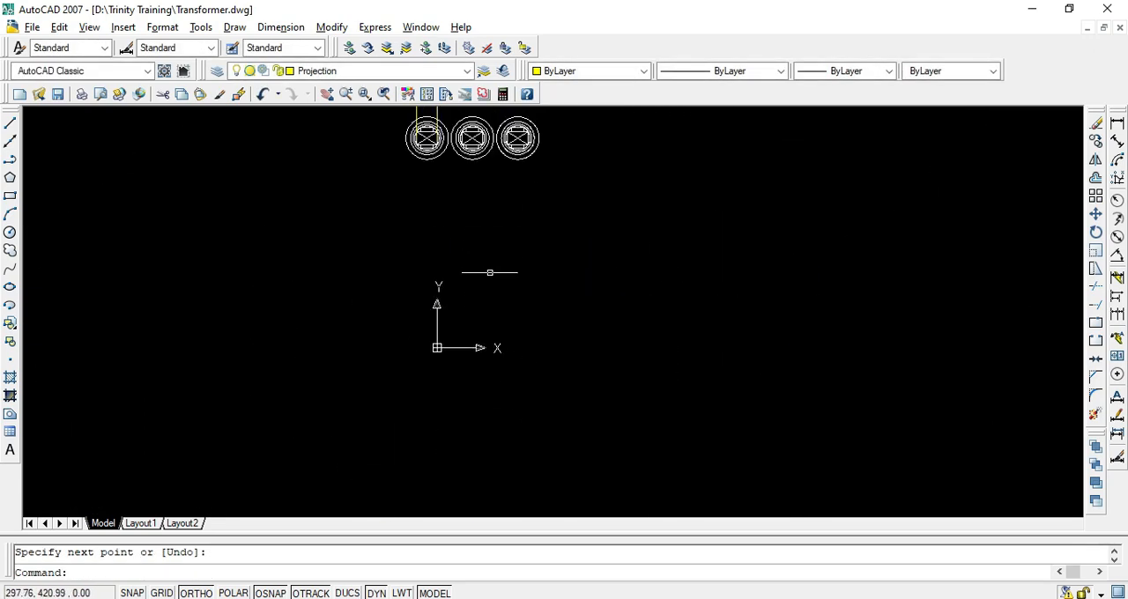
pyautogui.moveTo(449, 134); pyautogui.dragTo(509, 277, button='middle')
pyautogui.scroll(3, 509, 278)
pyautogui.press('Return')
pyautogui.scroll(3, 510, 277)
pyautogui.scroll(3, 491, 278)
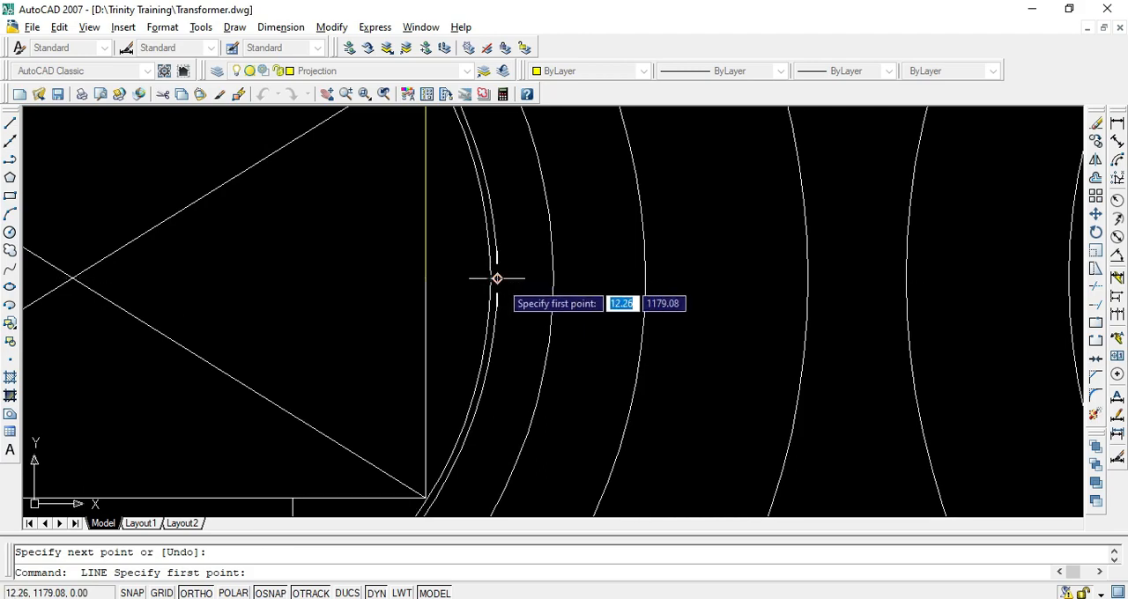
pyautogui.click(497, 279)
pyautogui.scroll(-8, 512, 306)
pyautogui.moveTo(499, 167); pyautogui.dragTo(480, 317, button='middle')
pyautogui.scroll(1, 494, 215)
pyautogui.click(498, 141)
pyautogui.press('Return')
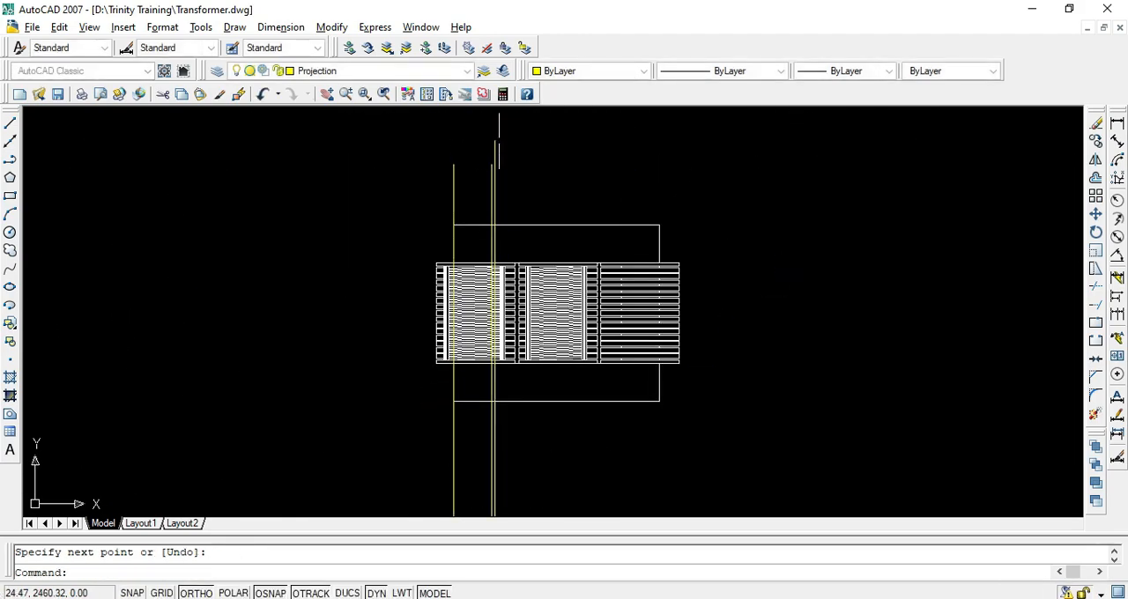
pyautogui.press('Return')
pyautogui.scroll(-3, 498, 141)
pyautogui.scroll(9, 481, 302)
pyautogui.click(463, 275)
pyautogui.scroll(-4, 466, 289)
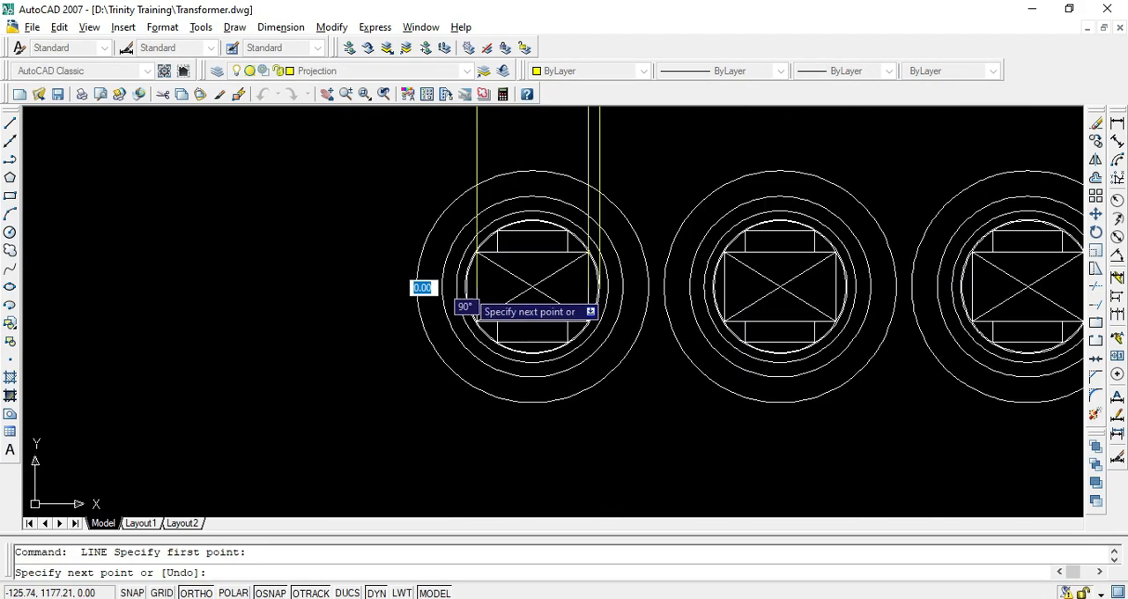
pyautogui.scroll(-8, 469, 295)
pyautogui.moveTo(461, 111); pyautogui.dragTo(458, 216, button='middle')
pyautogui.scroll(2, 465, 212)
pyautogui.press('Return')
pyautogui.press('Return')
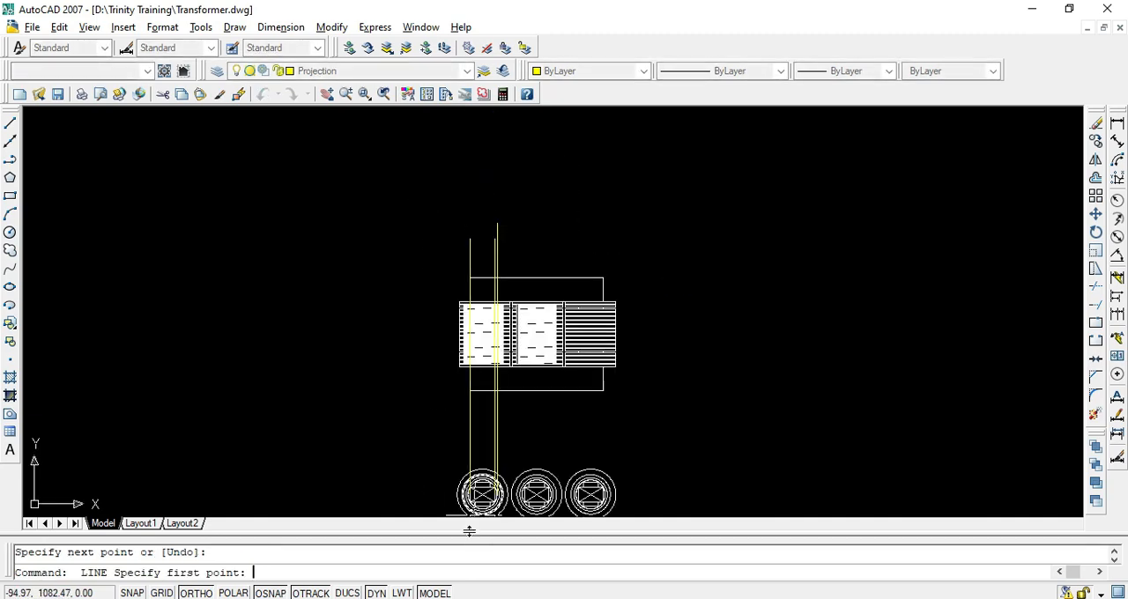
# Draw a vertical projection line from the left quadrant of the left core's closely spaced circles up past the front view
pyautogui.scroll(10, 459, 507)
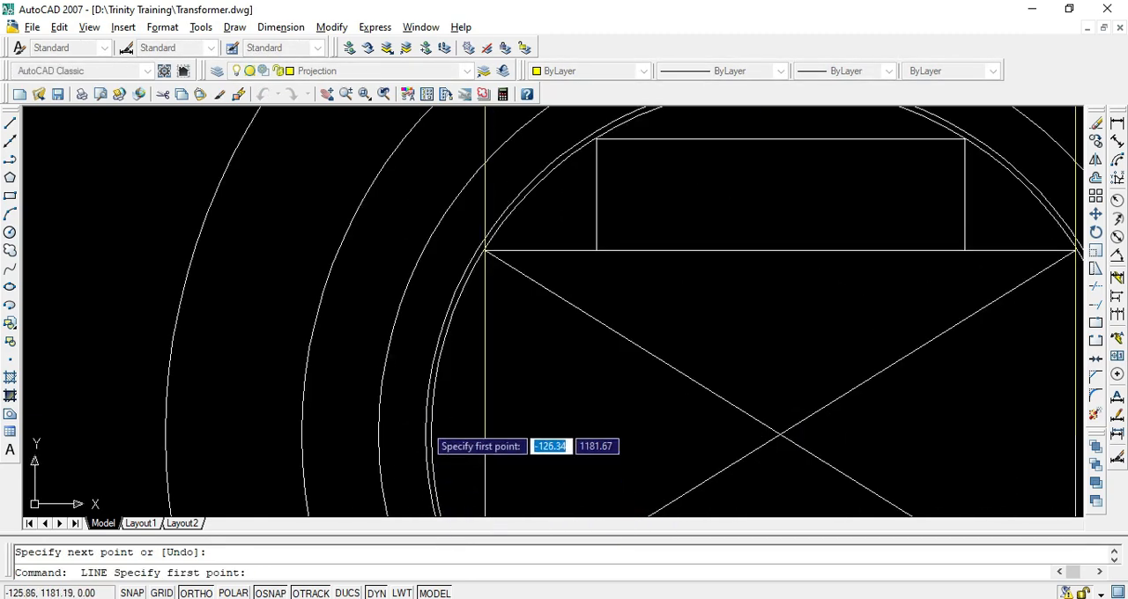
pyautogui.click(428, 432)
pyautogui.scroll(-10, 414, 406)
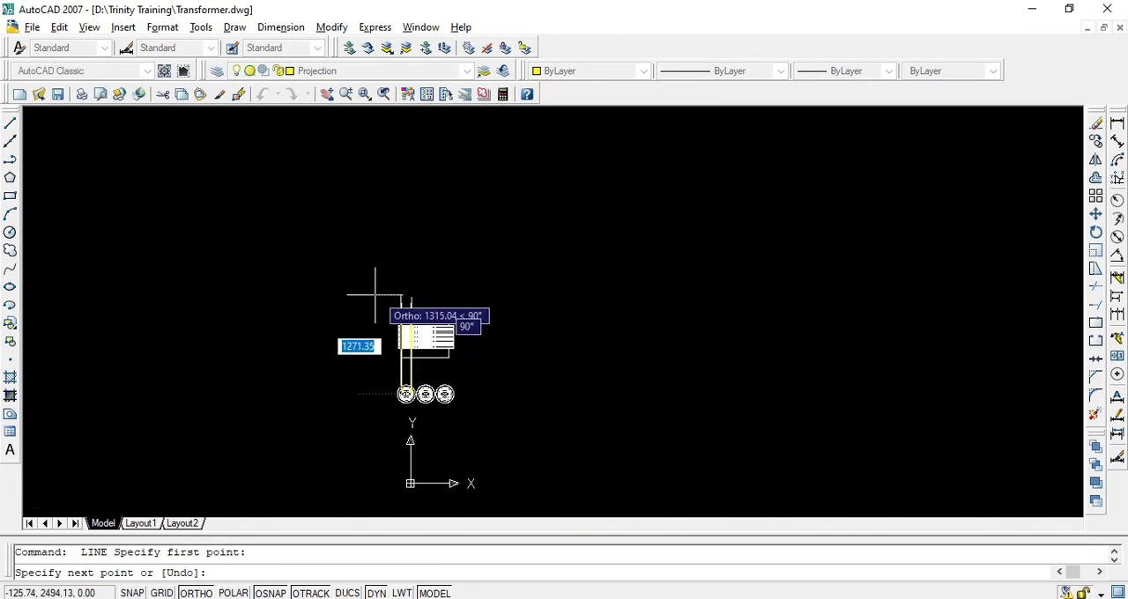
pyautogui.press('Escape')
# Trim the slanted turn lines of the left winding between its two right-hand projection lines over the full winding height
pyautogui.scroll(10, 390, 284)
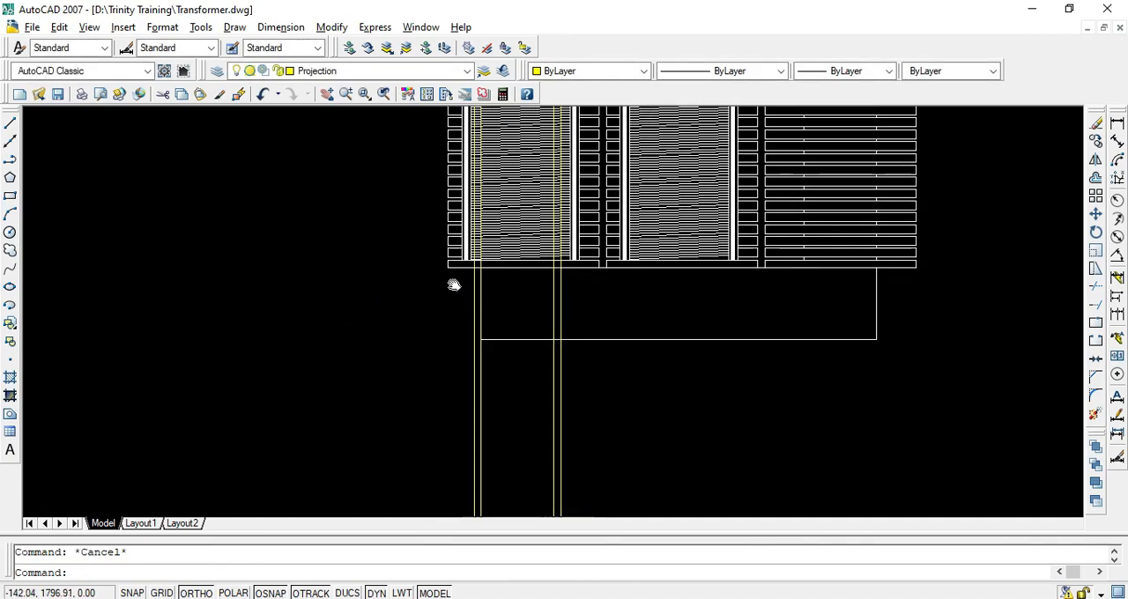
pyautogui.scroll(-3, 431, 344)
pyautogui.moveTo(437, 348); pyautogui.dragTo(412, 419, button='middle')
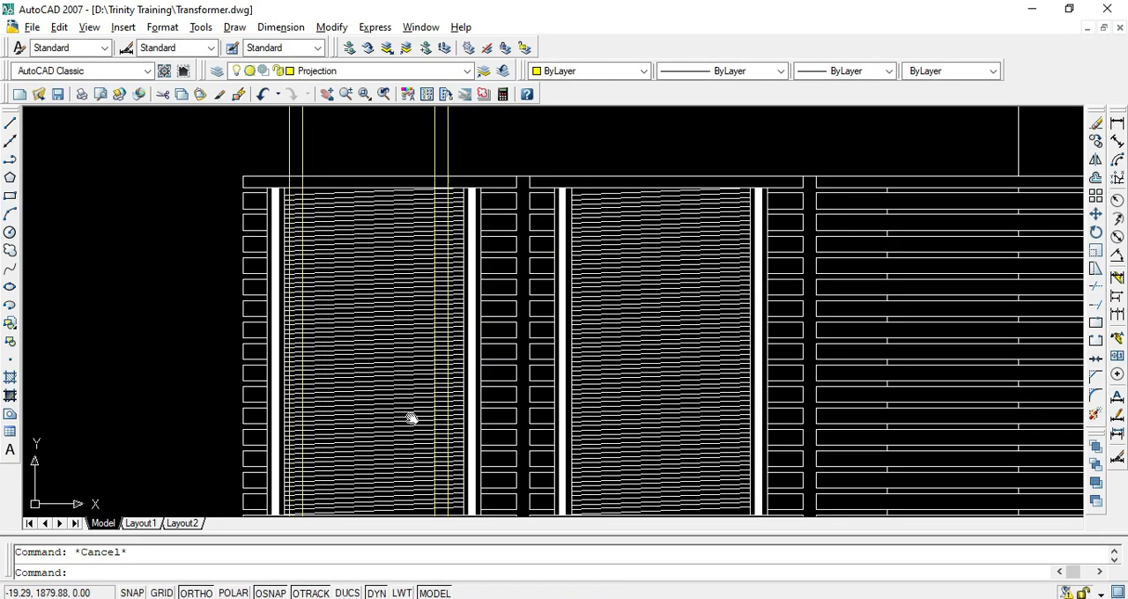
pyautogui.press('Return')
pyautogui.scroll(5, 430, 254)
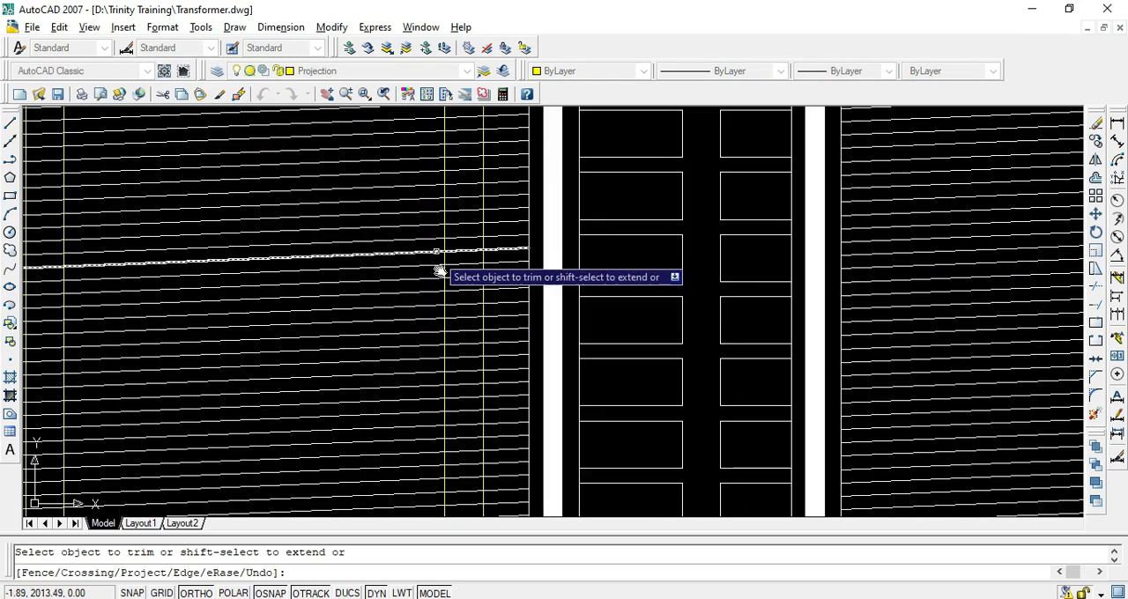
pyautogui.moveTo(436, 257); pyautogui.dragTo(458, 486, button='middle')
pyautogui.click(491, 300)
pyautogui.click(490, 313)
pyautogui.click(491, 321)
pyautogui.scroll(-6, 492, 410)
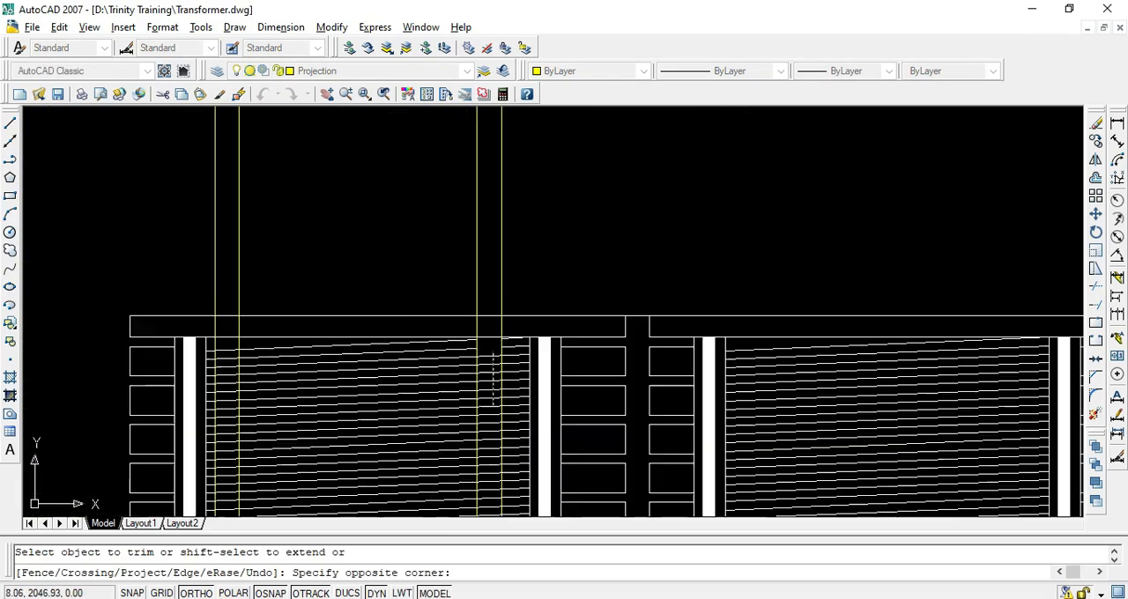
pyautogui.moveTo(489, 425); pyautogui.dragTo(464, 293, button='middle')
pyautogui.scroll(6, 464, 478)
pyautogui.click(458, 467)
pyautogui.scroll(-5, 465, 460)
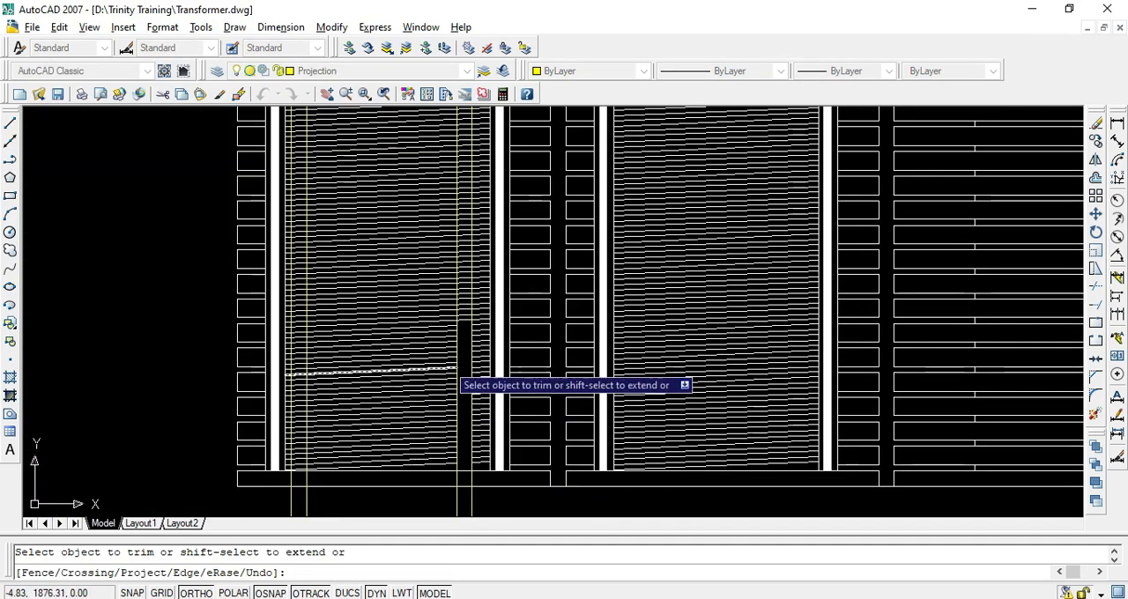
pyautogui.click(467, 331)
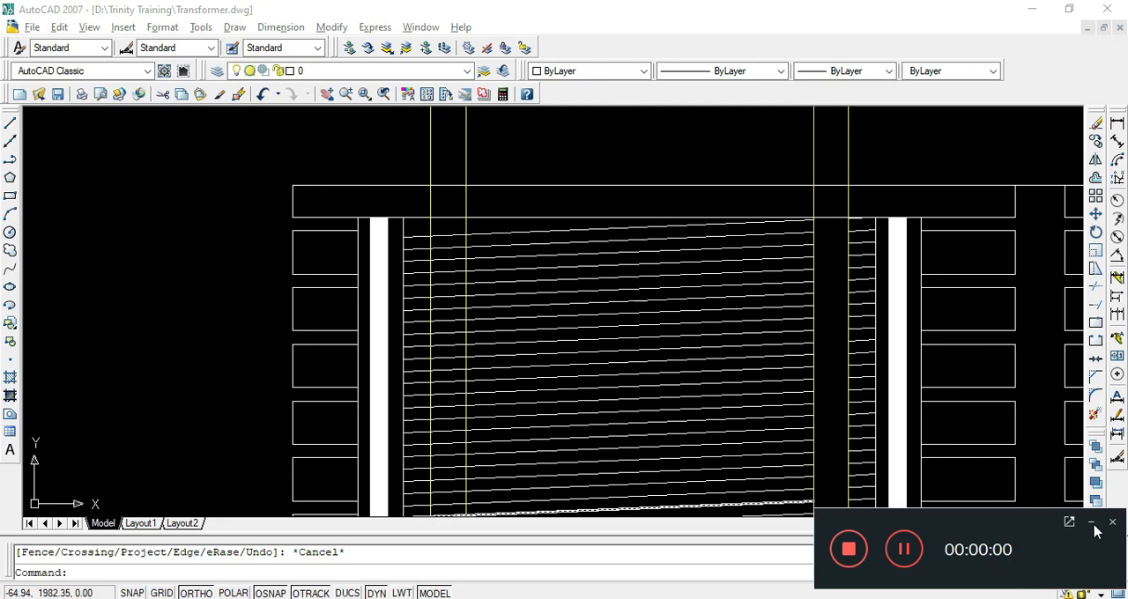
pyautogui.click(1092, 524)
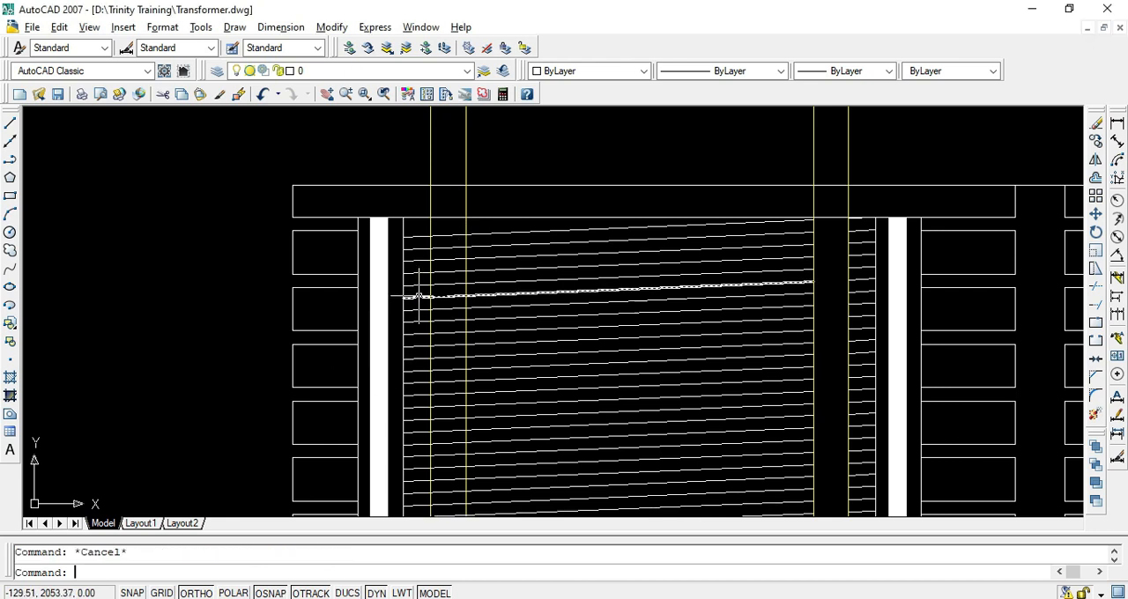
# Trim the slanted turn lines of the left winding between its two left-hand projection lines, from upper to lower end
pyautogui.write('tr')
pyautogui.press('Return')
pyautogui.press('Return')
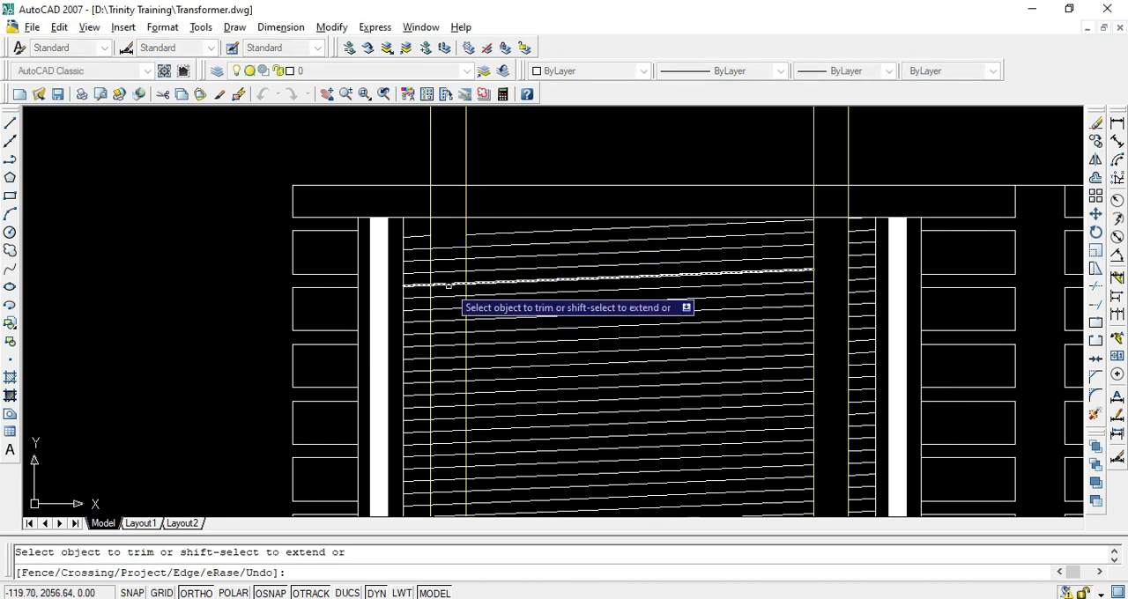
pyautogui.click(455, 234)
pyautogui.moveTo(443, 414); pyautogui.dragTo(434, 326, button='middle')
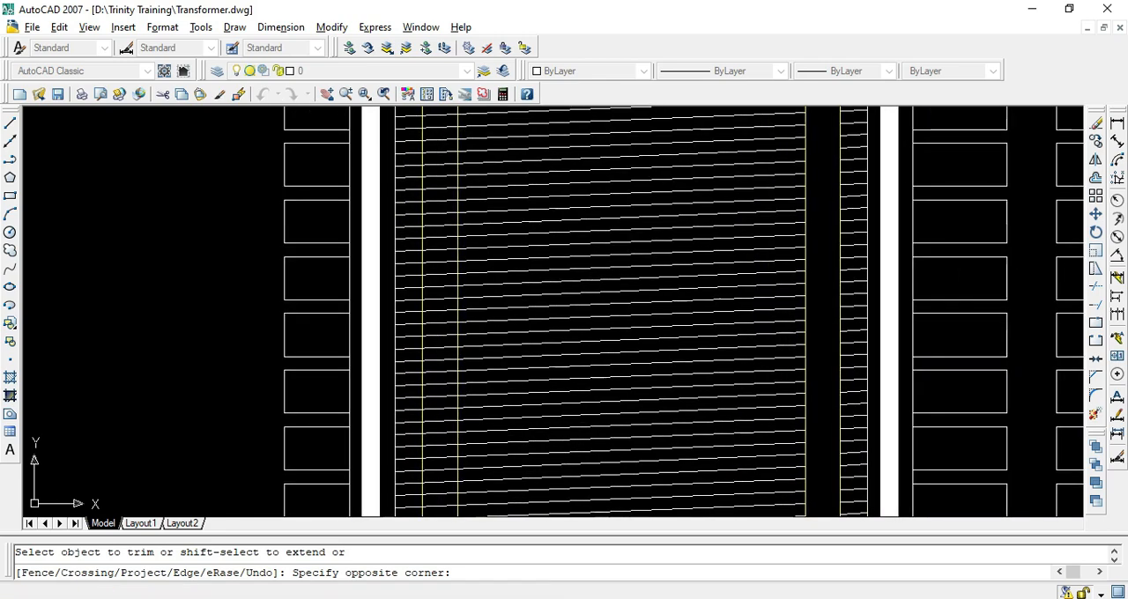
pyautogui.click(430, 403)
pyautogui.moveTo(434, 399); pyautogui.dragTo(441, 386, button='middle')
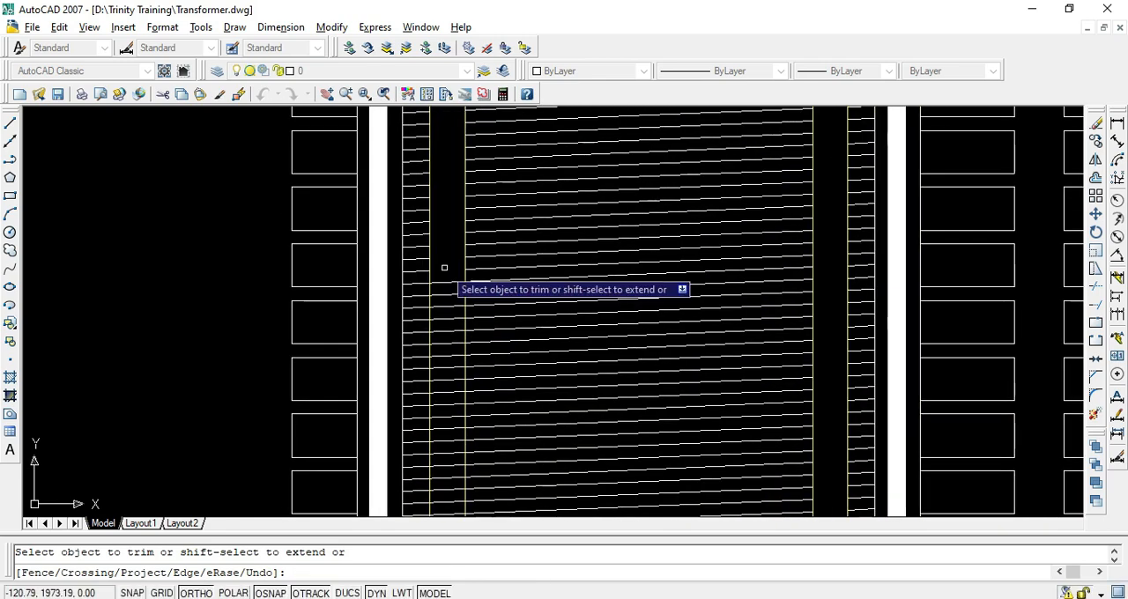
pyautogui.click(452, 264)
pyautogui.click(428, 398)
pyautogui.moveTo(442, 284); pyautogui.dragTo(464, 287, button='middle')
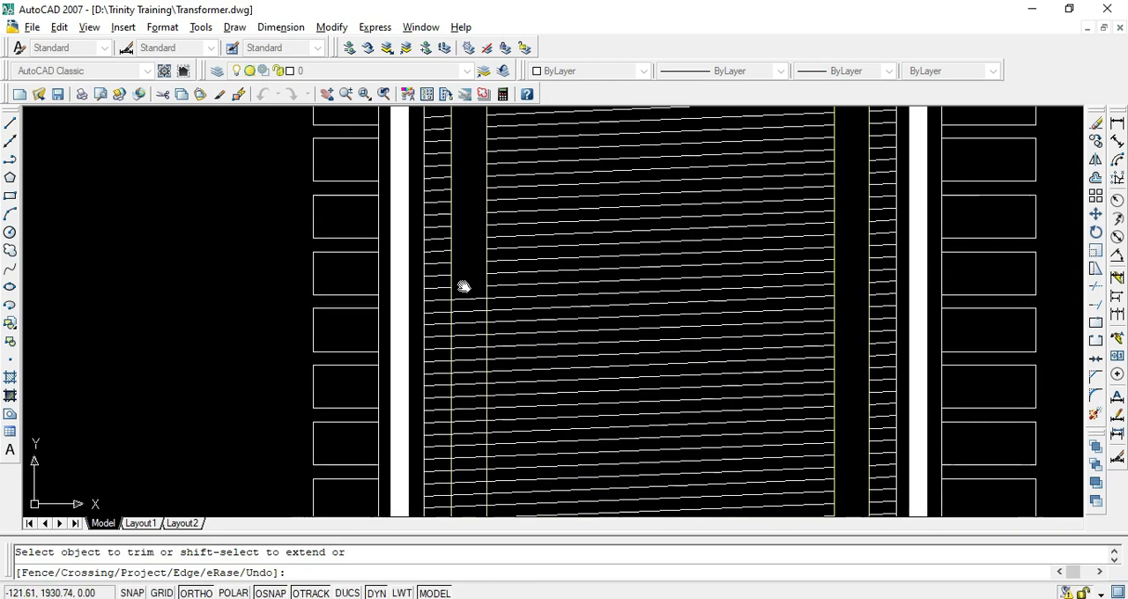
pyautogui.click(469, 280)
pyautogui.click(466, 419)
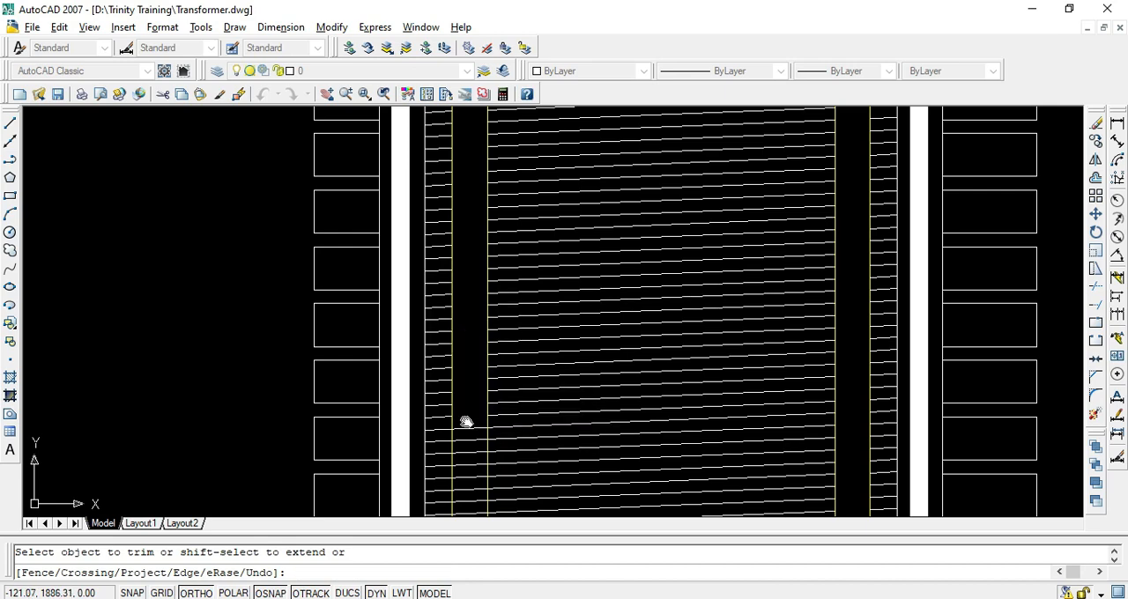
pyautogui.moveTo(465, 421); pyautogui.dragTo(467, 374, button='middle')
pyautogui.click(478, 311)
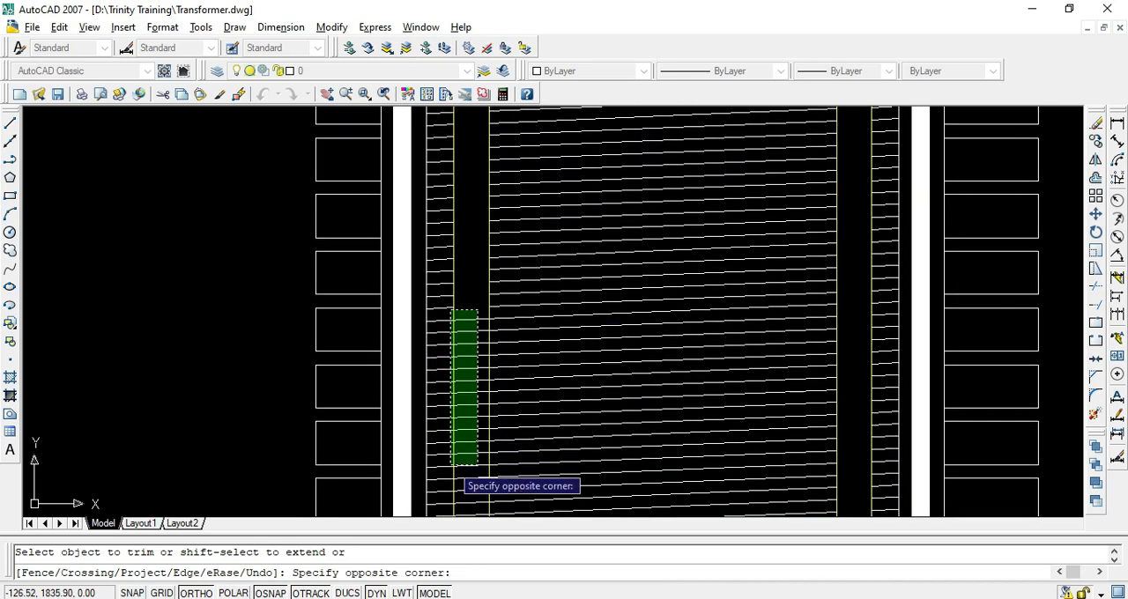
pyautogui.click(451, 465)
pyautogui.moveTo(461, 453); pyautogui.dragTo(465, 426, button='middle')
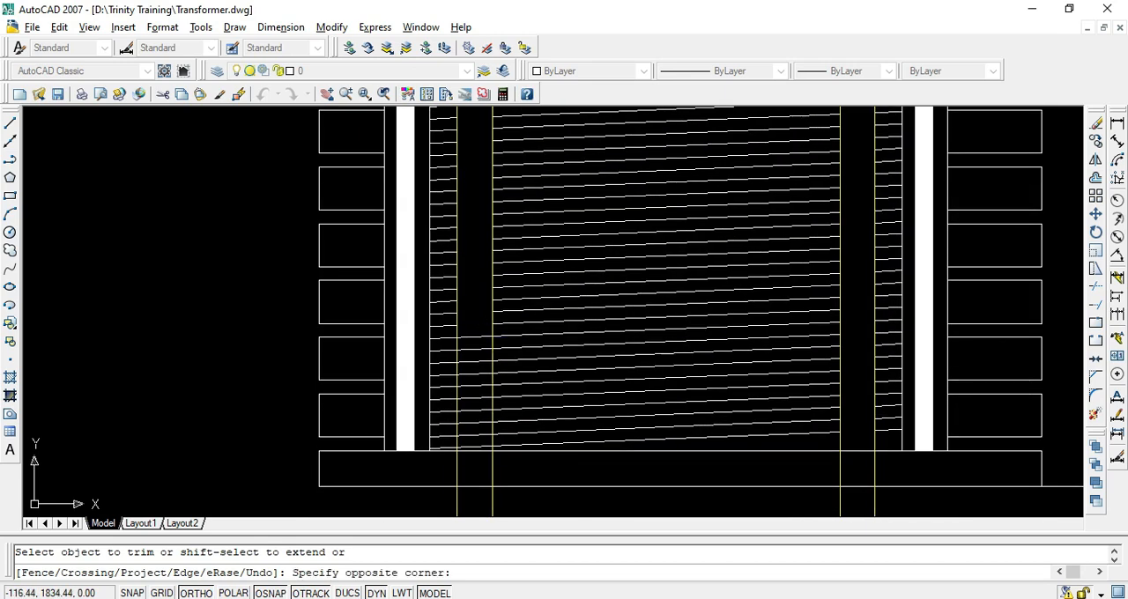
pyautogui.click(460, 453)
pyautogui.press('Escape')
pyautogui.scroll(-3, 488, 358)
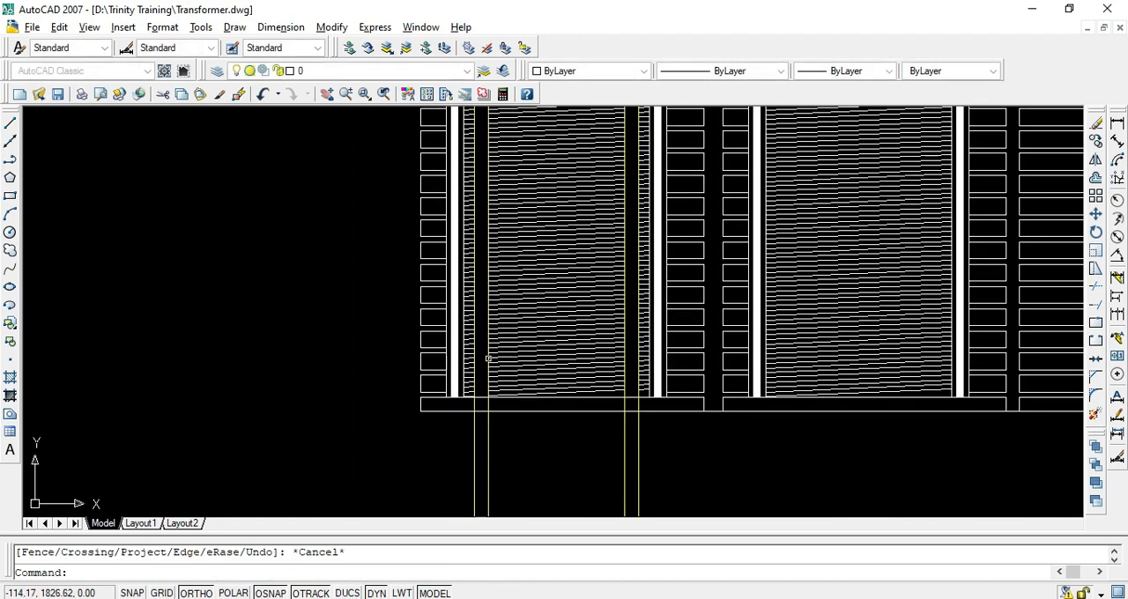
pyautogui.press('Escape')
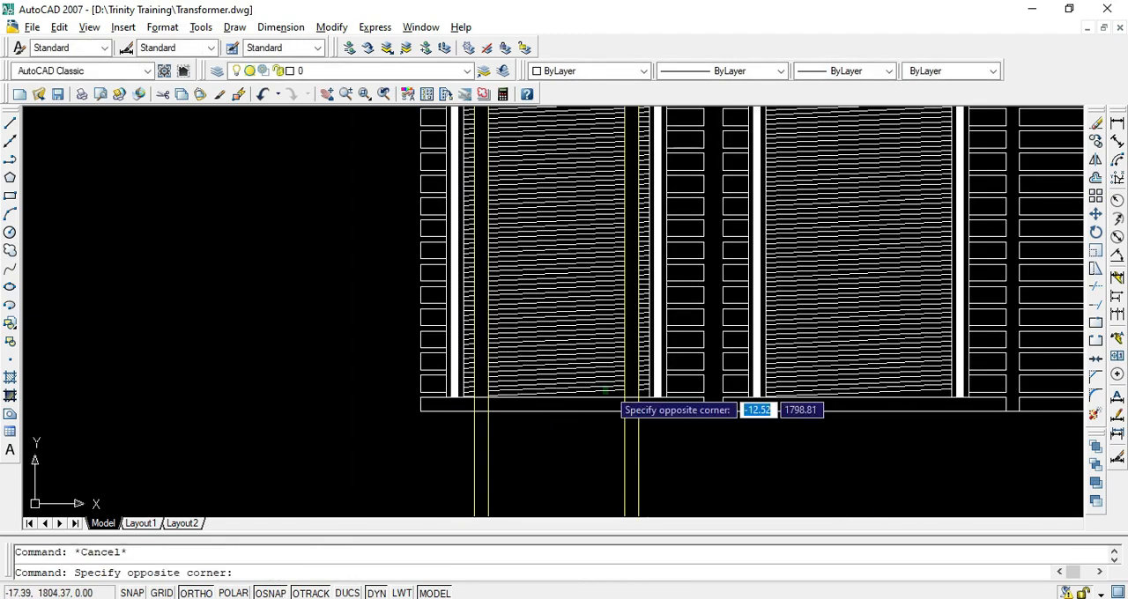
# Erase all remaining slanted turn lines between the inner projection lines of the left winding to open up the limb area
pyautogui.scroll(5, 491, 330)
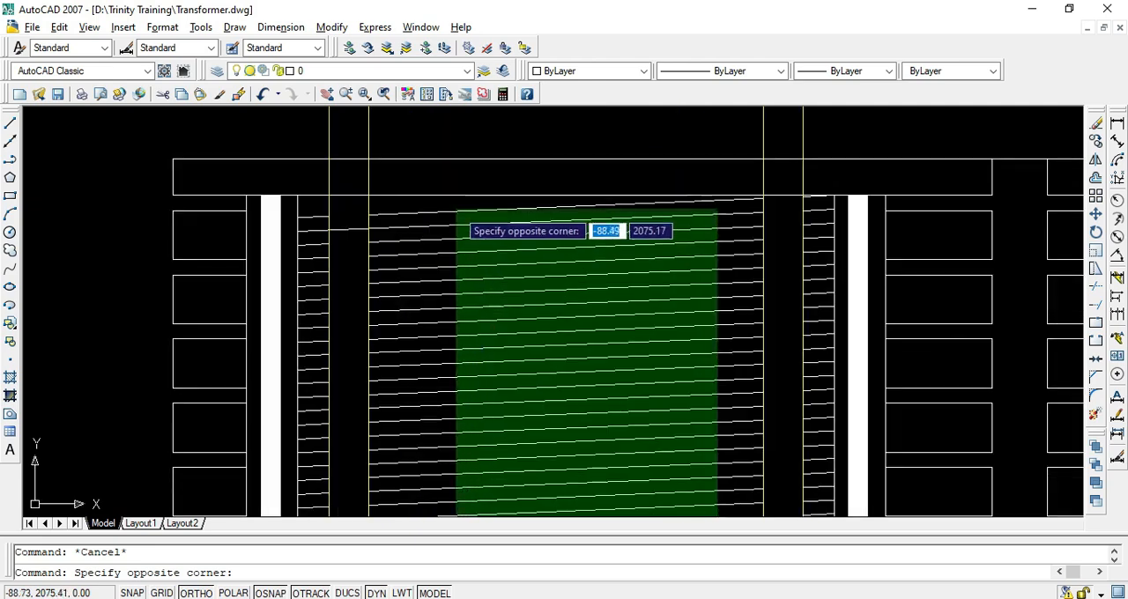
pyautogui.click(455, 209)
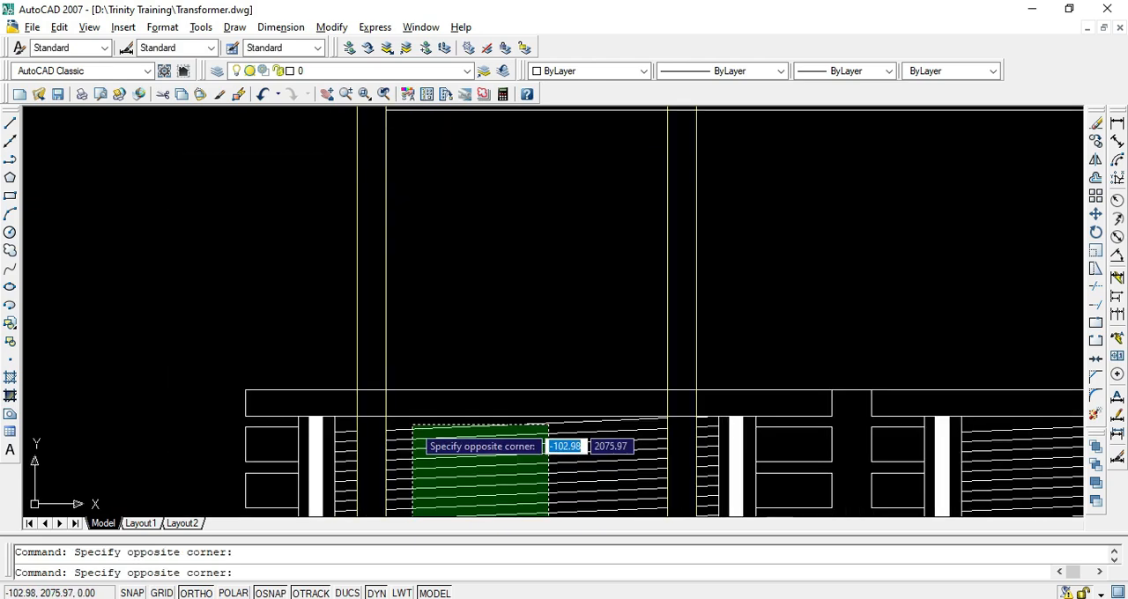
pyautogui.click(413, 424)
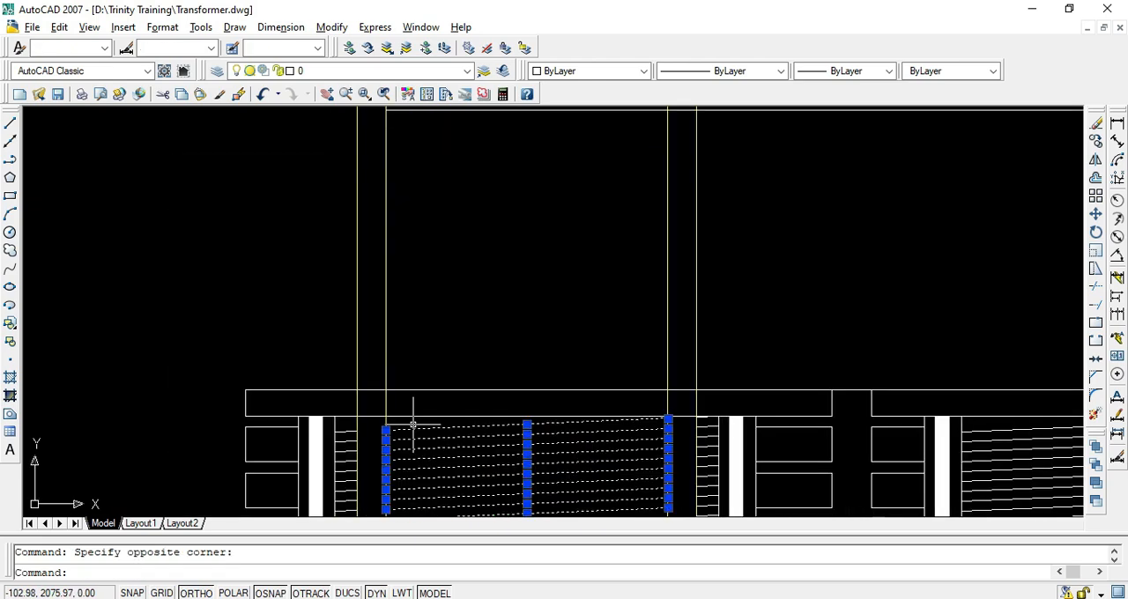
pyautogui.write('e')
pyautogui.press('space')
pyautogui.scroll(-6, 431, 419)
pyautogui.moveTo(487, 436); pyautogui.dragTo(456, 302, button='middle')
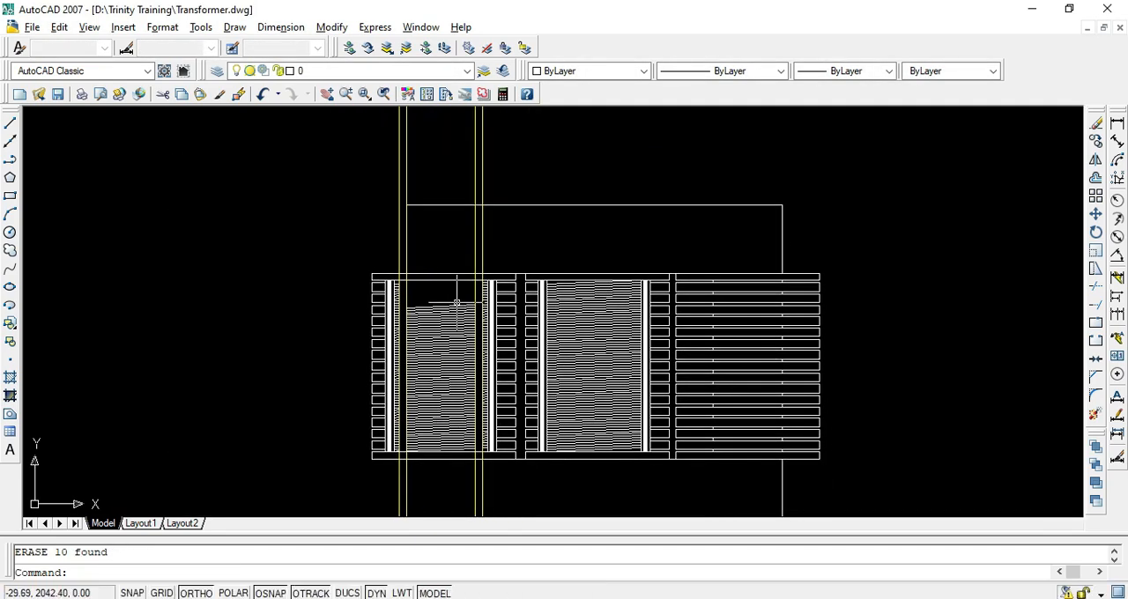
pyautogui.scroll(8, 463, 453)
pyautogui.scroll(-7, 487, 449)
pyautogui.click(463, 445)
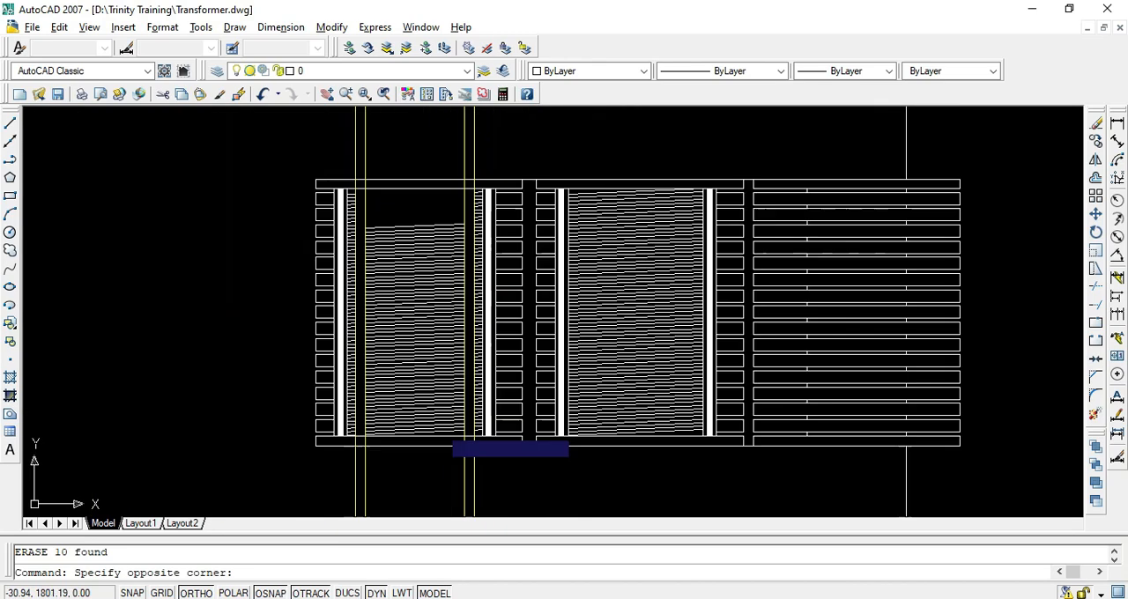
pyautogui.click(391, 208)
pyautogui.press('Delete')
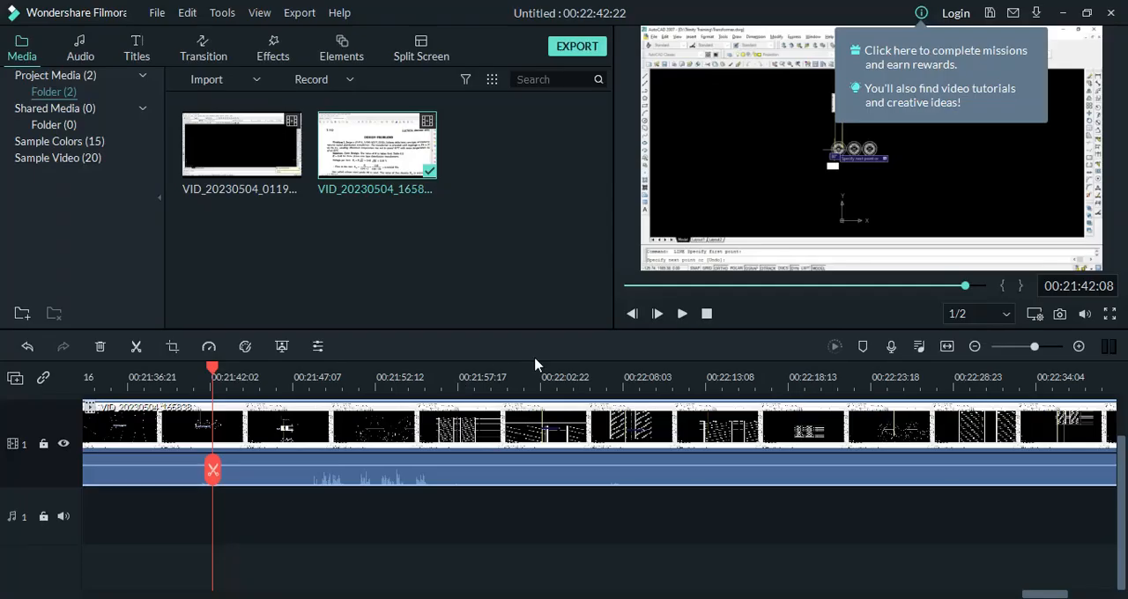
# Switch to the reference PDF, examine the exposed left core limb in the front view, and return to the drawing
pyautogui.hotkey('alt', 'Tab')
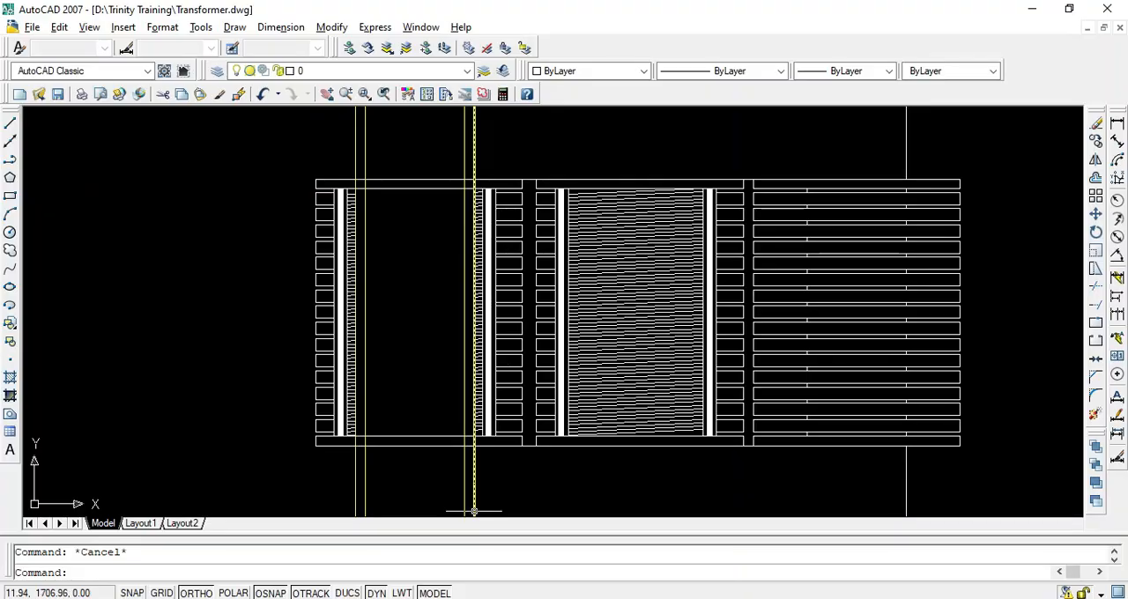
pyautogui.hotkey('alt', 'Tab')
pyautogui.scroll(-13, 408, 244)
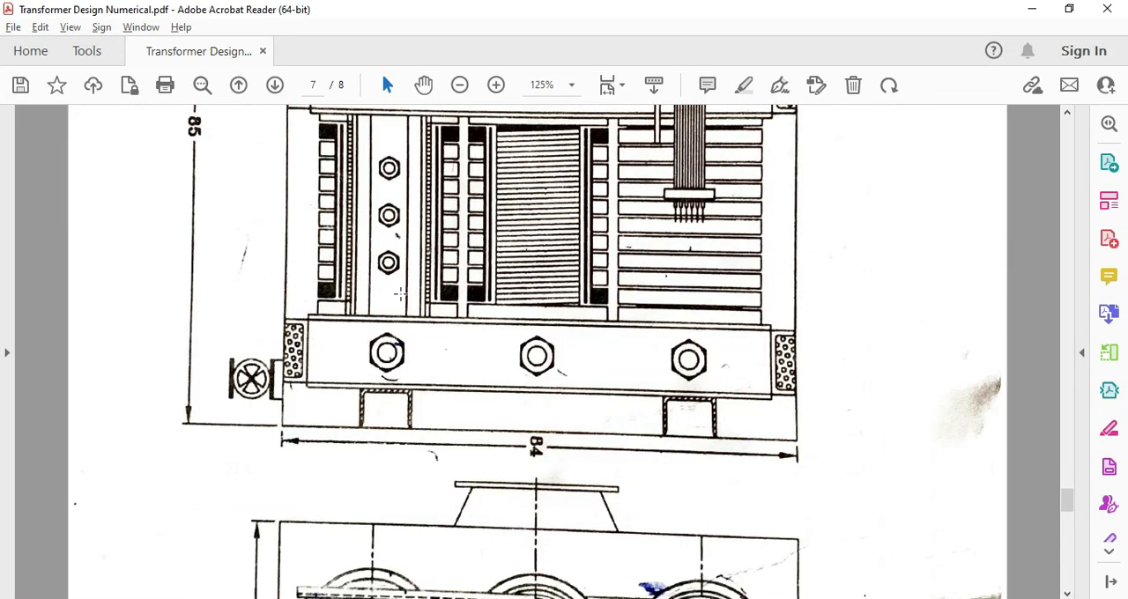
pyautogui.scroll(1, 408, 243)
pyautogui.scroll(3, 408, 243)
pyautogui.keyDown('ctrl'); pyautogui.scroll(1, 388, 257); pyautogui.keyUp('ctrl')
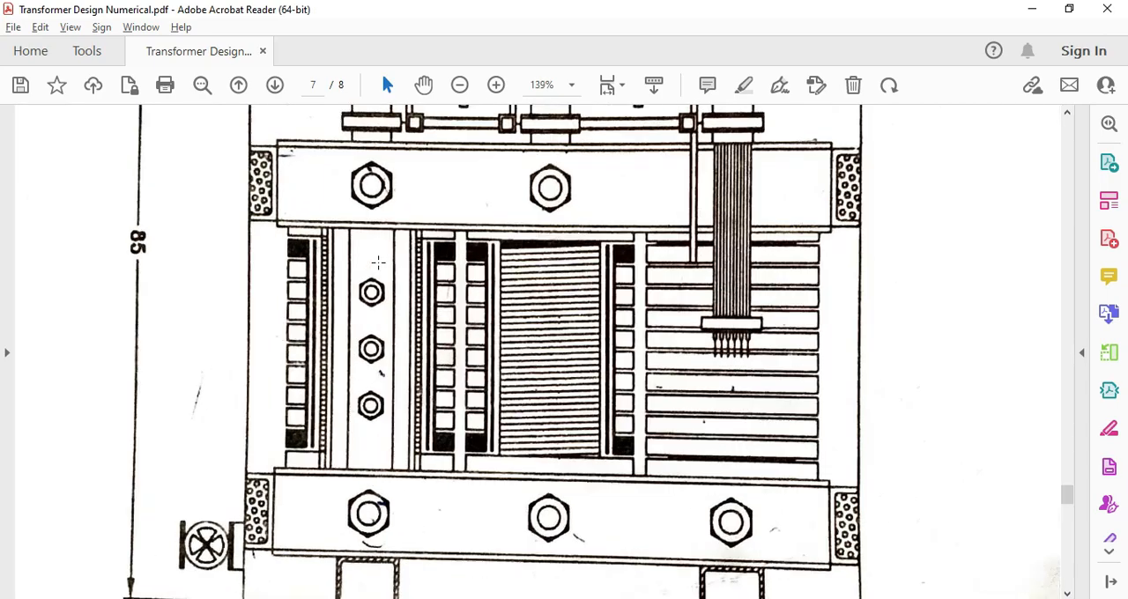
pyautogui.hotkey('alt', 'Tab')
# Draw a vertical line from the upper right corner of the left core's upper small rectangle up past the front view
pyautogui.scroll(-4, 403, 378)
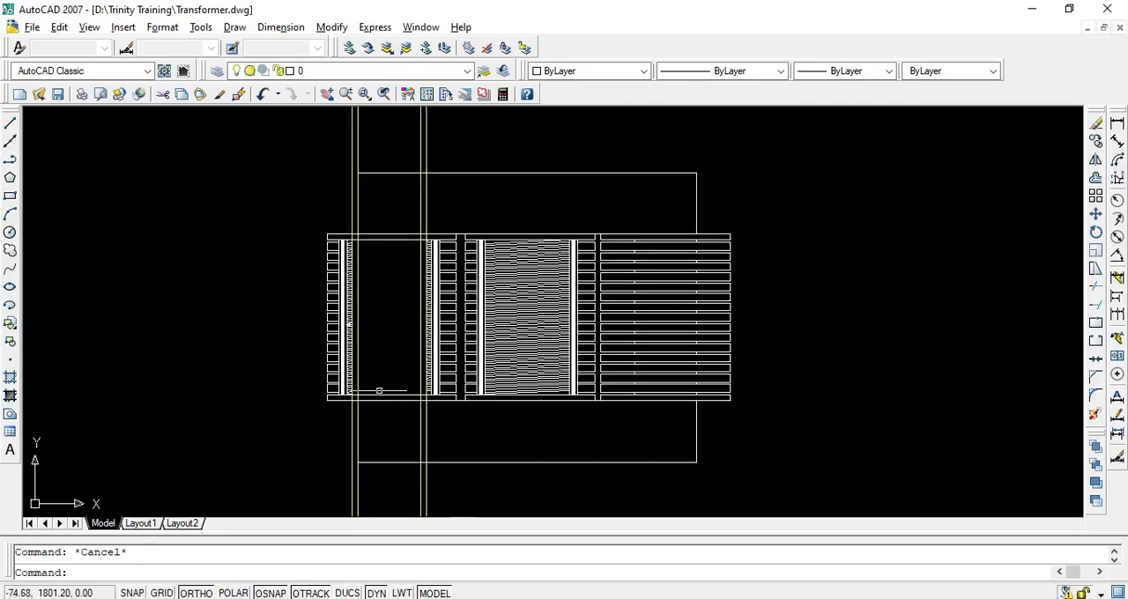
pyautogui.scroll(8, 360, 429)
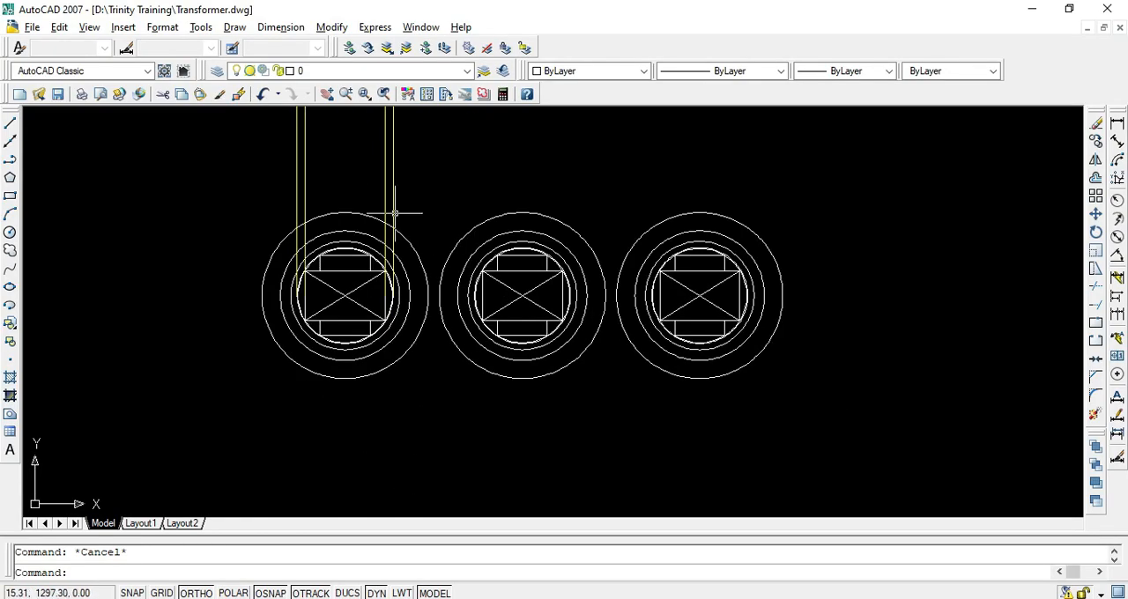
pyautogui.write('l')
pyautogui.press('Return')
pyautogui.scroll(5, 372, 284)
pyautogui.click(372, 277)
pyautogui.scroll(-8, 371, 278)
pyautogui.moveTo(362, 200); pyautogui.dragTo(366, 363, button='middle')
pyautogui.scroll(5, 354, 176)
pyautogui.click(354, 141)
pyautogui.press('Return')
pyautogui.press('Return')
# Draw a vertical line from the upper left corner of the left core's upper small rectangle up past the front view
pyautogui.scroll(-5, 423, 224)
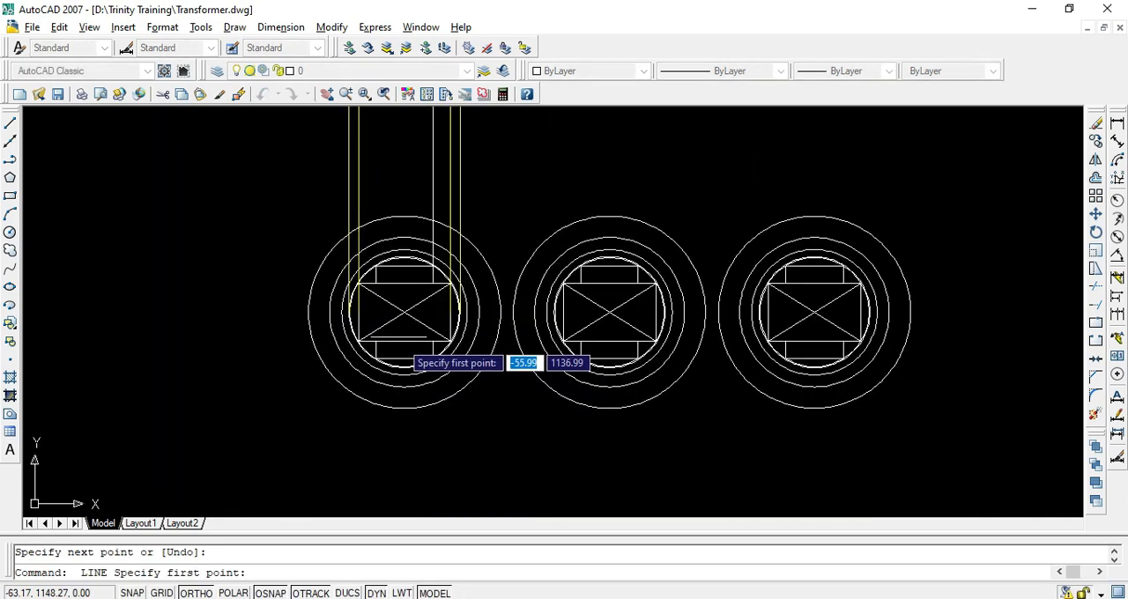
pyautogui.click(376, 266)
pyautogui.scroll(-9, 388, 266)
pyautogui.scroll(7, 393, 154)
pyautogui.click(364, 323)
pyautogui.press('Return')
# Trim the left limb's vertical lines below the winding and erase their leftover segments running down to the plan view
pyautogui.scroll(-6, 398, 315)
pyautogui.moveTo(397, 355); pyautogui.dragTo(403, 265, button='middle')
pyautogui.scroll(5, 403, 264)
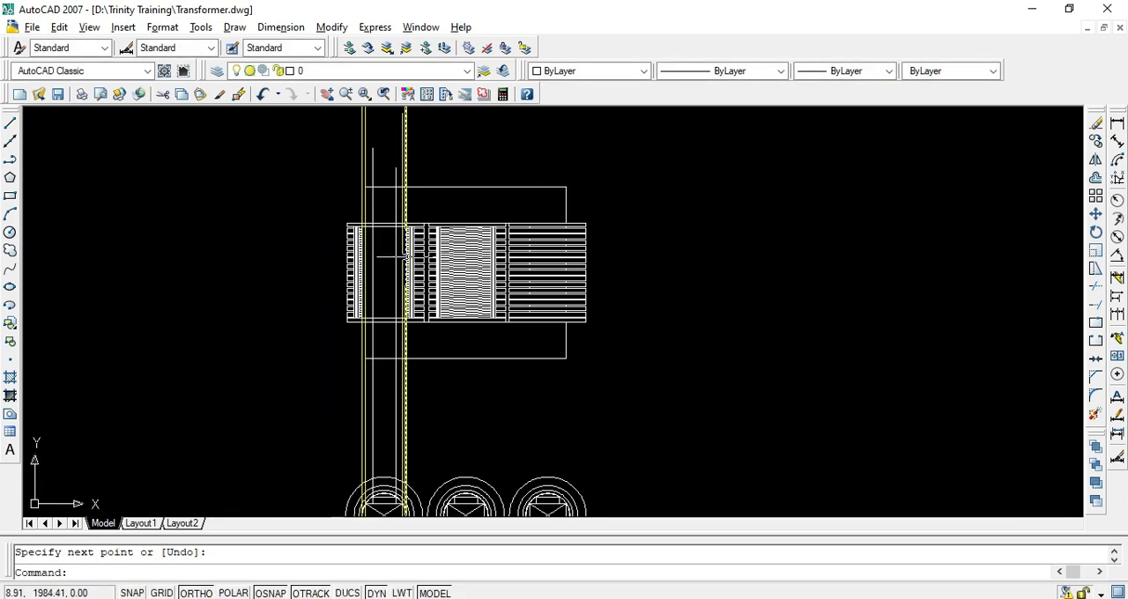
pyautogui.press('Escape')
pyautogui.scroll(6, 381, 342)
pyautogui.moveTo(380, 337); pyautogui.dragTo(383, 301, button='middle')
pyautogui.write('tr')
pyautogui.press('Return')
pyautogui.press('Return')
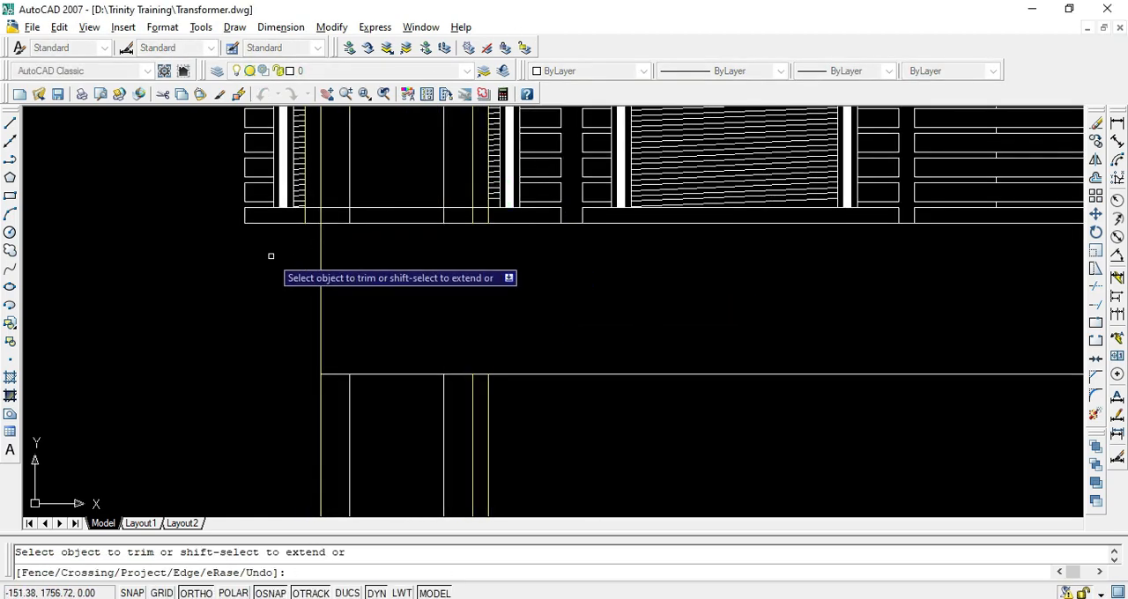
pyautogui.press('Escape')
pyautogui.click(522, 409)
pyautogui.click(228, 455)
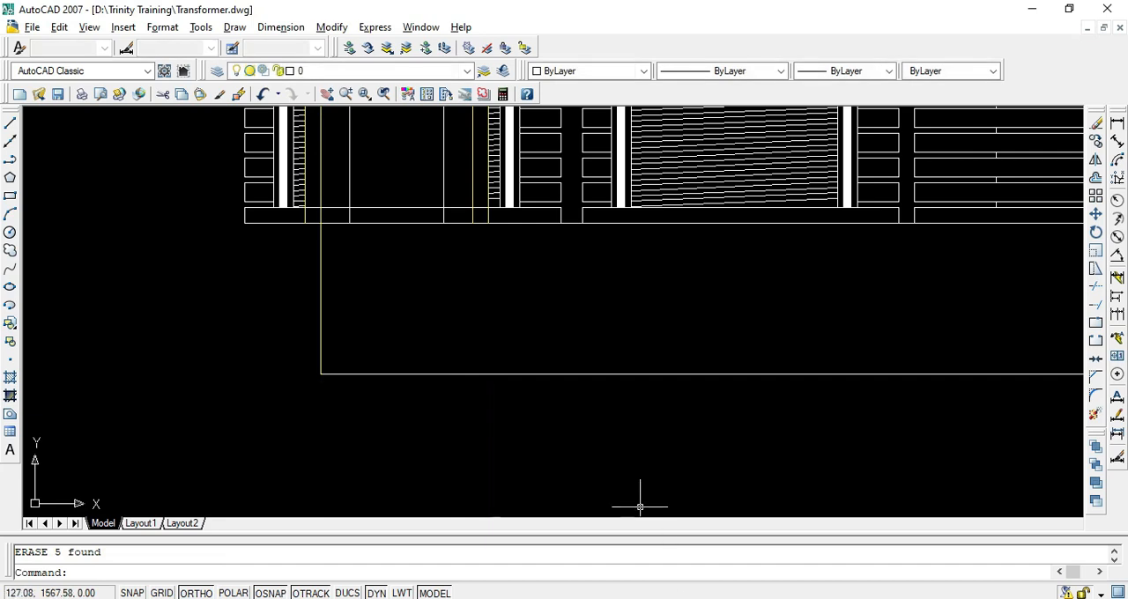
pyautogui.click(847, 598)
pyautogui.click(813, 583)
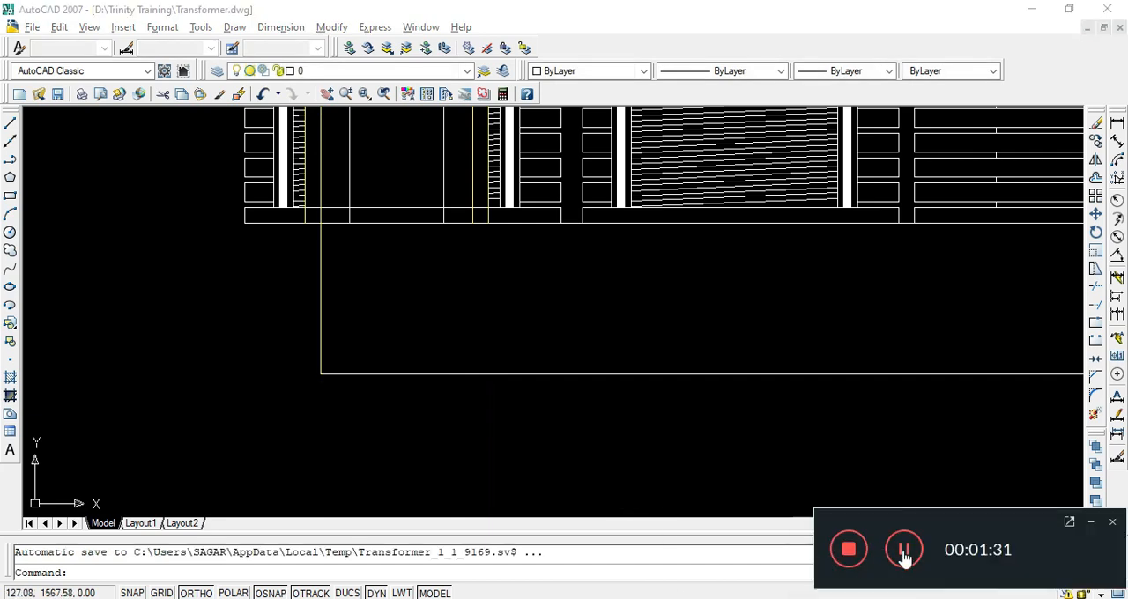
pyautogui.scroll(-2, 357, 401)
pyautogui.click(1087, 515)
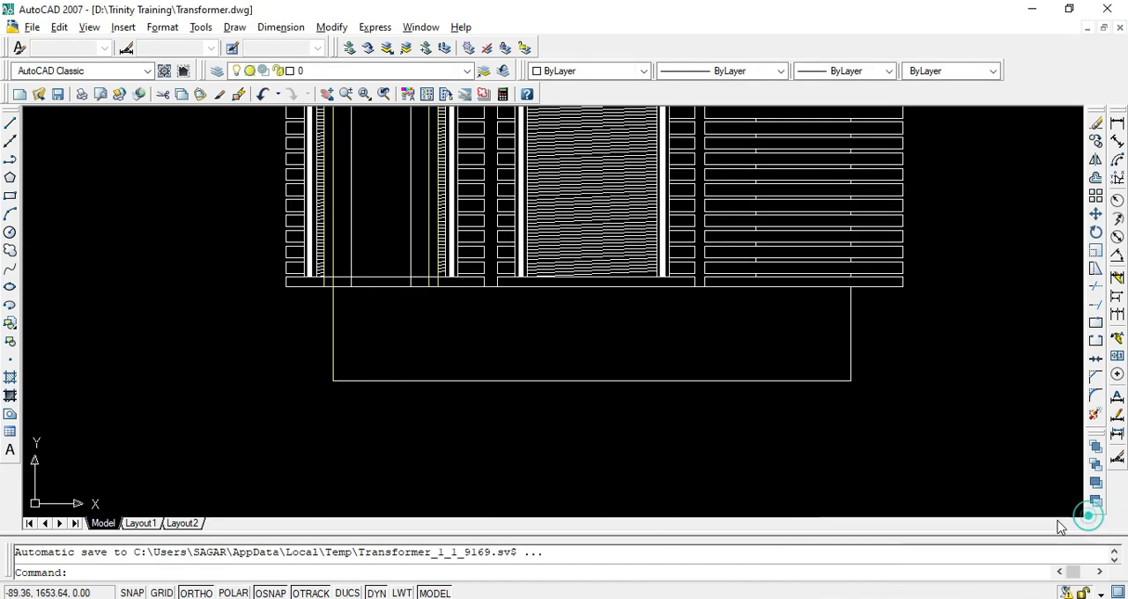
# Try to erase the yellow vertical line at the left edge of the lower yoke outline, and undo the deletion
pyautogui.scroll(5, 300, 350)
pyautogui.click(358, 355)
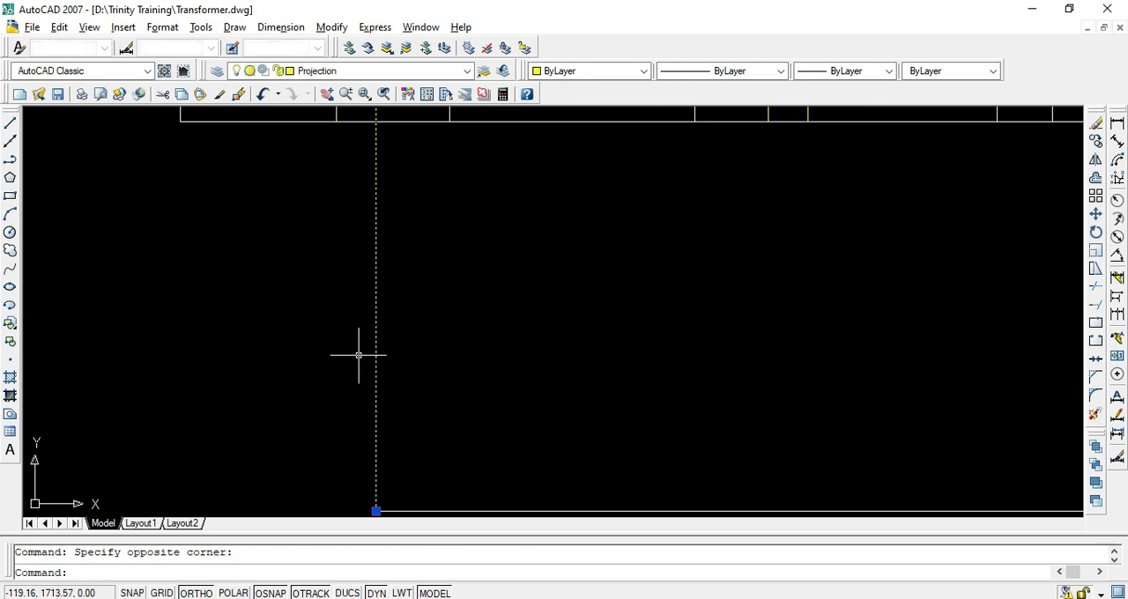
pyautogui.hotkey('ctrl', 'z')
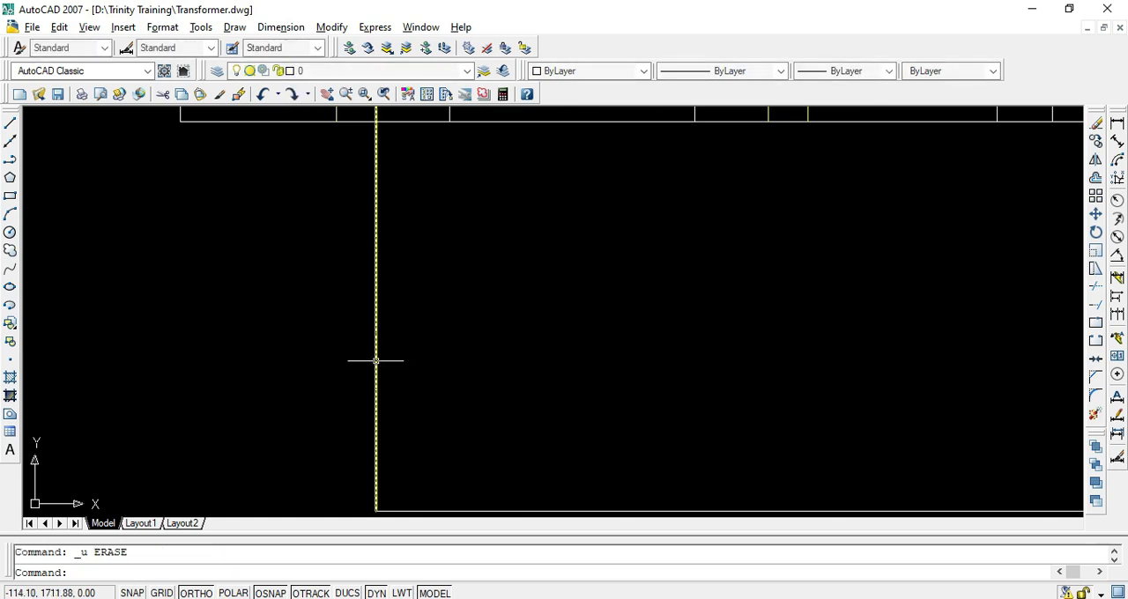
# Match the yellow vertical line at the left edge of the lower yoke to the properties of the yoke's white lower edge
pyautogui.scroll(-1, 394, 354)
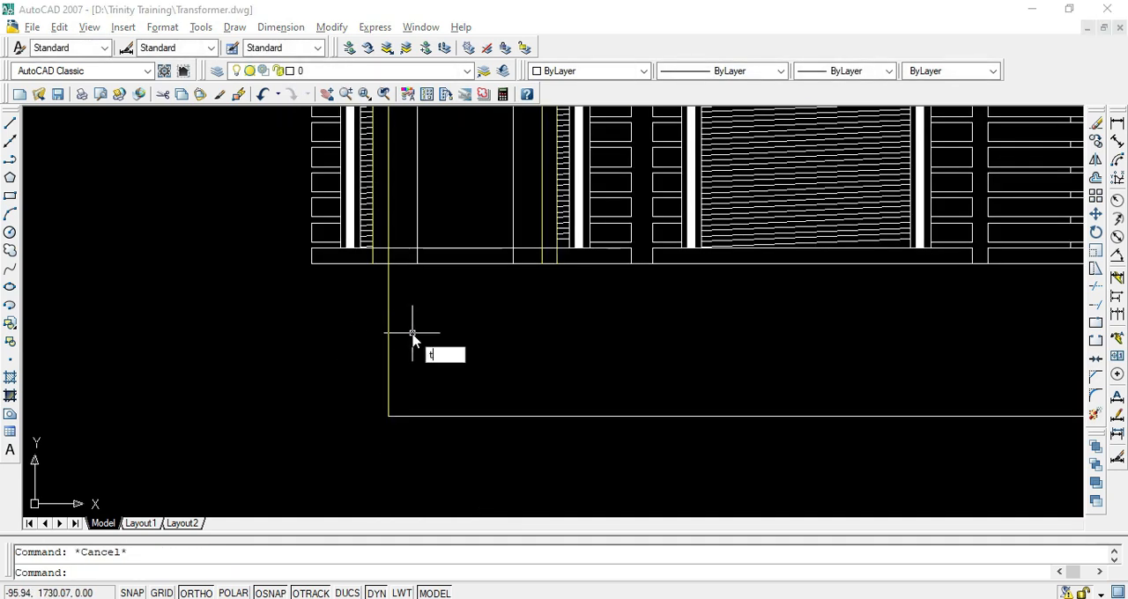
pyautogui.write('ma')
pyautogui.press('space')
pyautogui.click(456, 415)
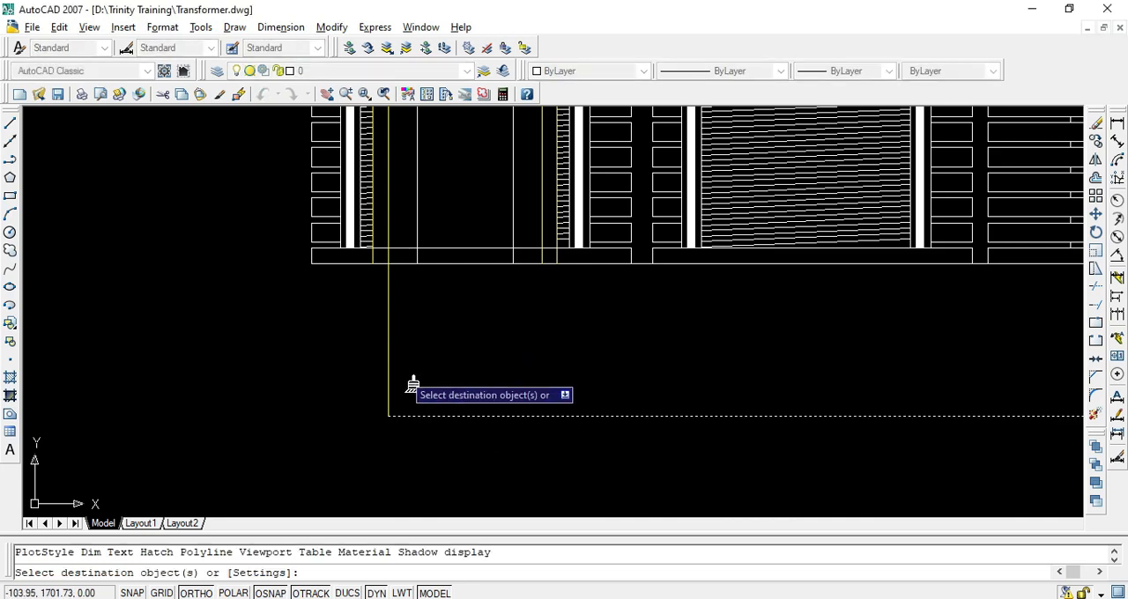
pyautogui.click(390, 362)
pyautogui.press('Escape')
# Trim the left limb's vertical lines where they run up through the upper yoke outline above the left winding
pyautogui.scroll(-3, 425, 340)
pyautogui.scroll(1, 428, 192)
pyautogui.write('tr')
pyautogui.press('space')
pyautogui.press('space')
pyautogui.click(486, 196)
pyautogui.click(404, 210)
pyautogui.press('Escape')
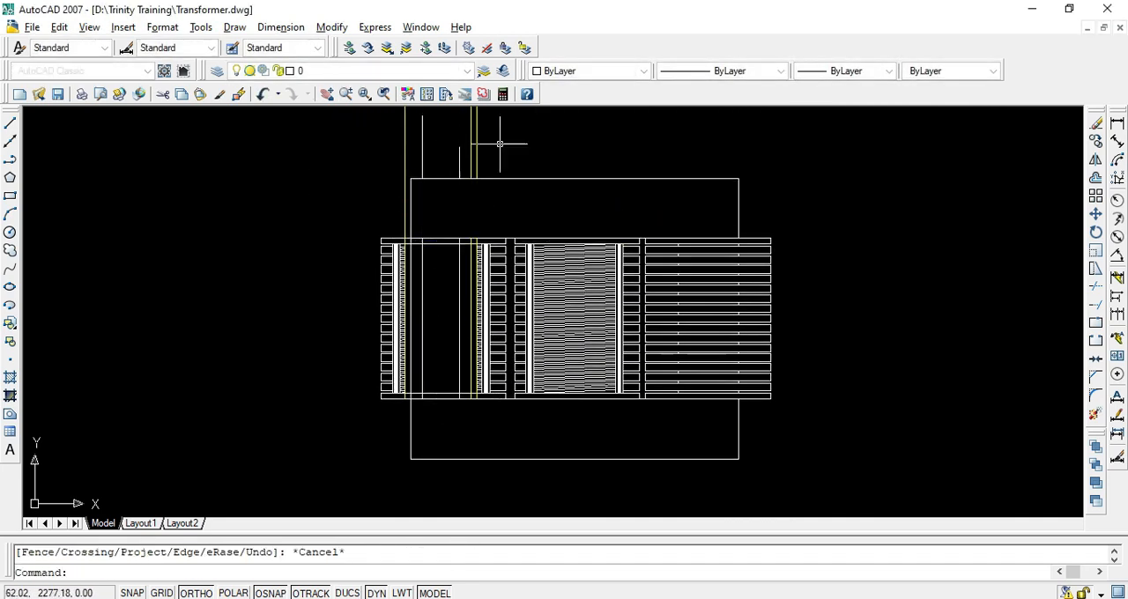
# Remove the left limb's leftover vertical line segments above the front view
pyautogui.click(499, 144)
pyautogui.click(361, 160)
pyautogui.press('Escape')
pyautogui.press('space')
pyautogui.click(407, 166)
pyautogui.press('Escape')
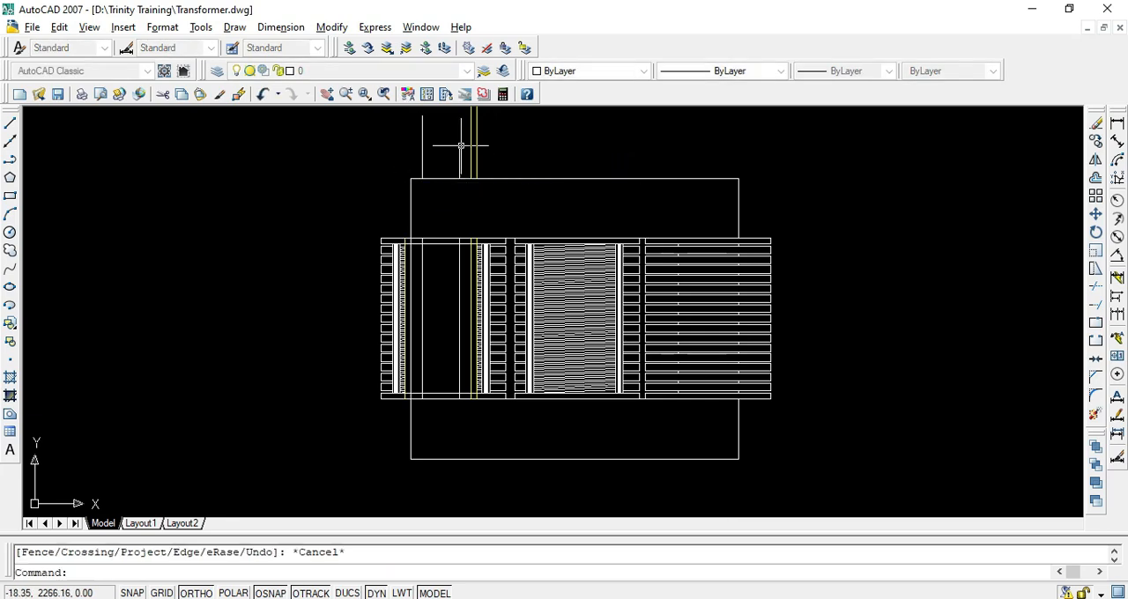
pyautogui.click(494, 142)
pyautogui.click(395, 162)
pyautogui.write('e')
# Trim the inner edges of the left winding's upper and lower end rings where they cross the core limb
pyautogui.scroll(5, 438, 273)
pyautogui.write('tr')
pyautogui.click(443, 175)
pyautogui.scroll(-4, 454, 218)
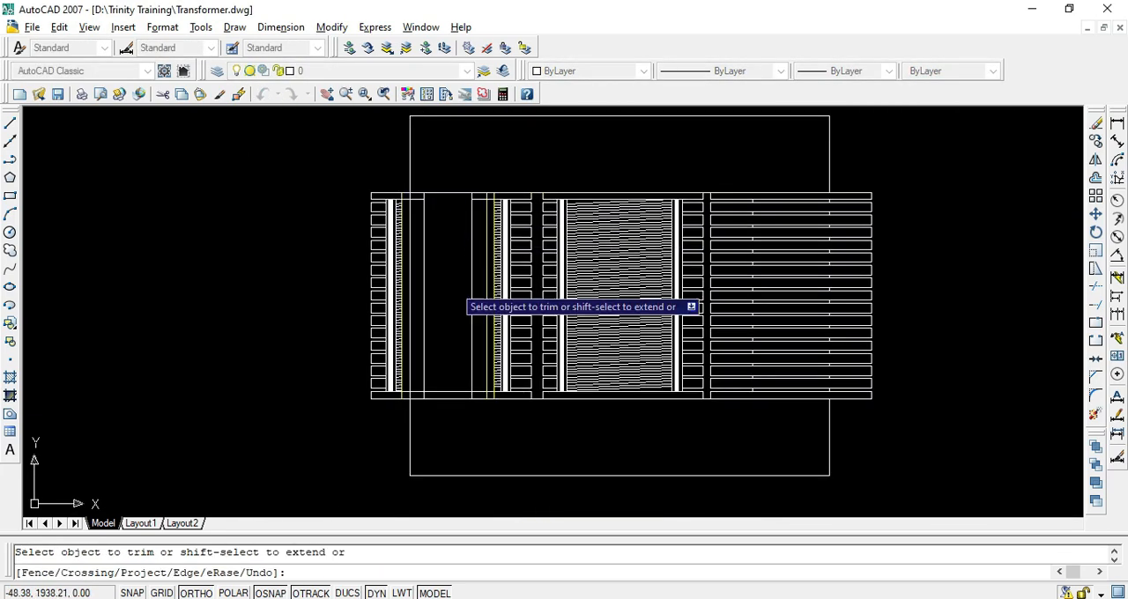
pyautogui.scroll(4, 468, 401)
pyautogui.click(458, 354)
pyautogui.click(495, 355)
pyautogui.click(525, 352)
pyautogui.click(520, 356)
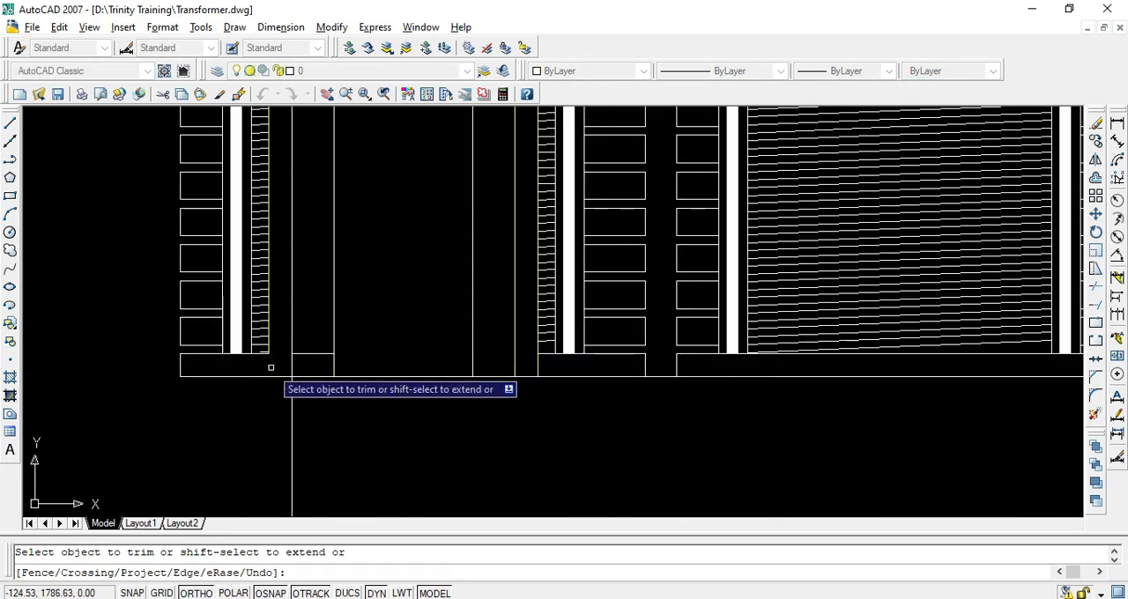
pyautogui.press('Escape')
# Match the remaining yellow vertical lines in the left core limb and winding opening to the white lines' properties
pyautogui.scroll(-4, 379, 379)
pyautogui.scroll(3, 511, 317)
pyautogui.write('ma')
pyautogui.click(534, 323)
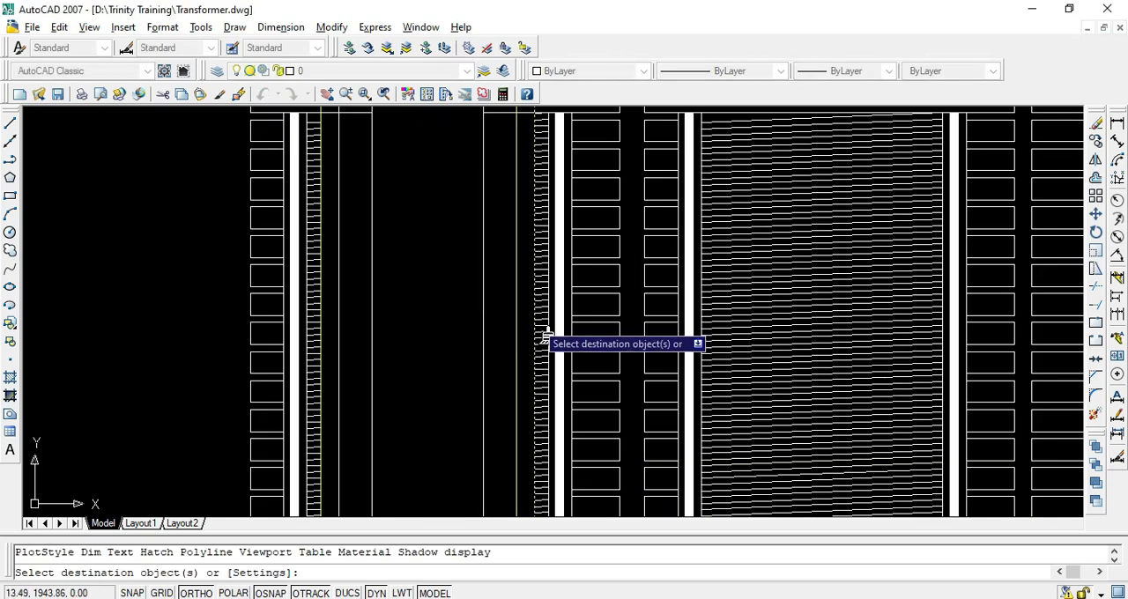
pyautogui.press('space')
pyautogui.press('space')
pyautogui.click(536, 322)
pyautogui.click(527, 324)
pyautogui.click(509, 327)
pyautogui.click(329, 324)
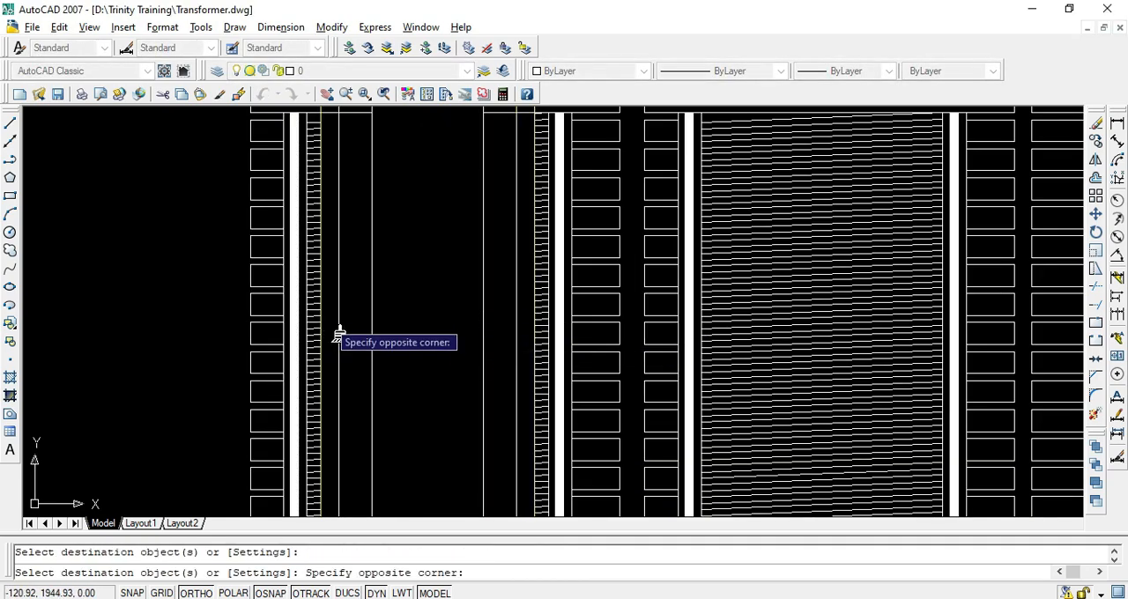
pyautogui.press('Escape')
pyautogui.scroll(-5, 407, 341)
pyautogui.scroll(5, 407, 341)
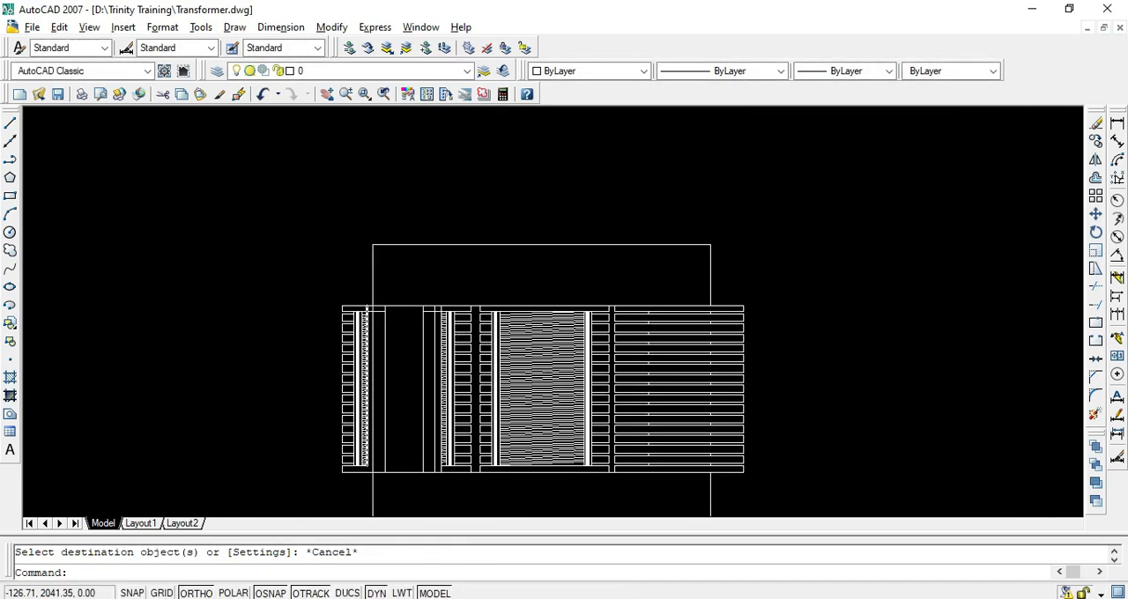
pyautogui.press('space')
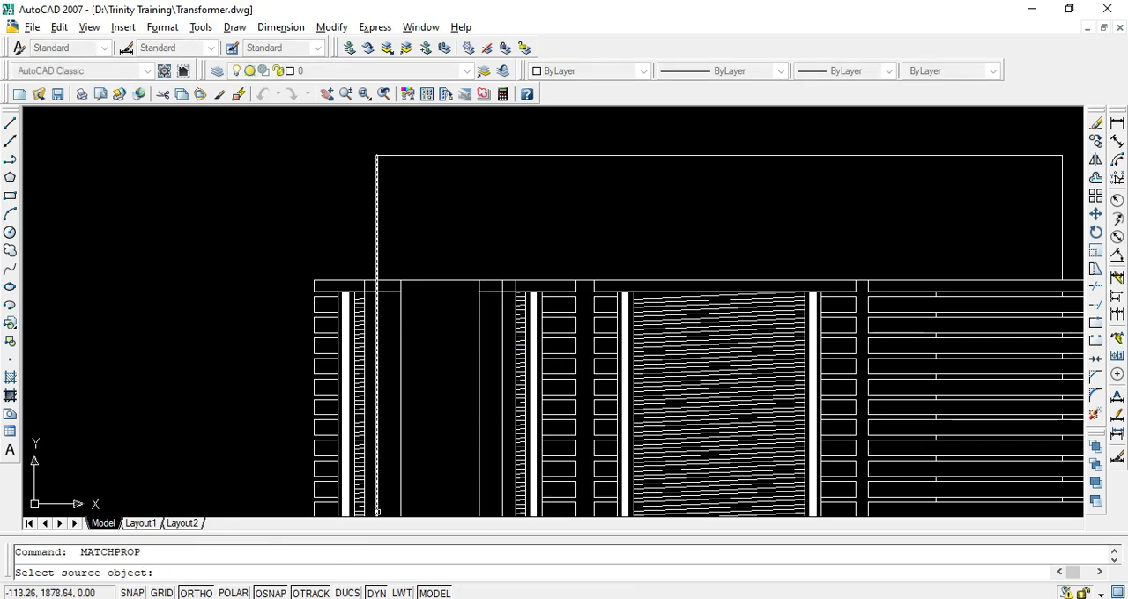
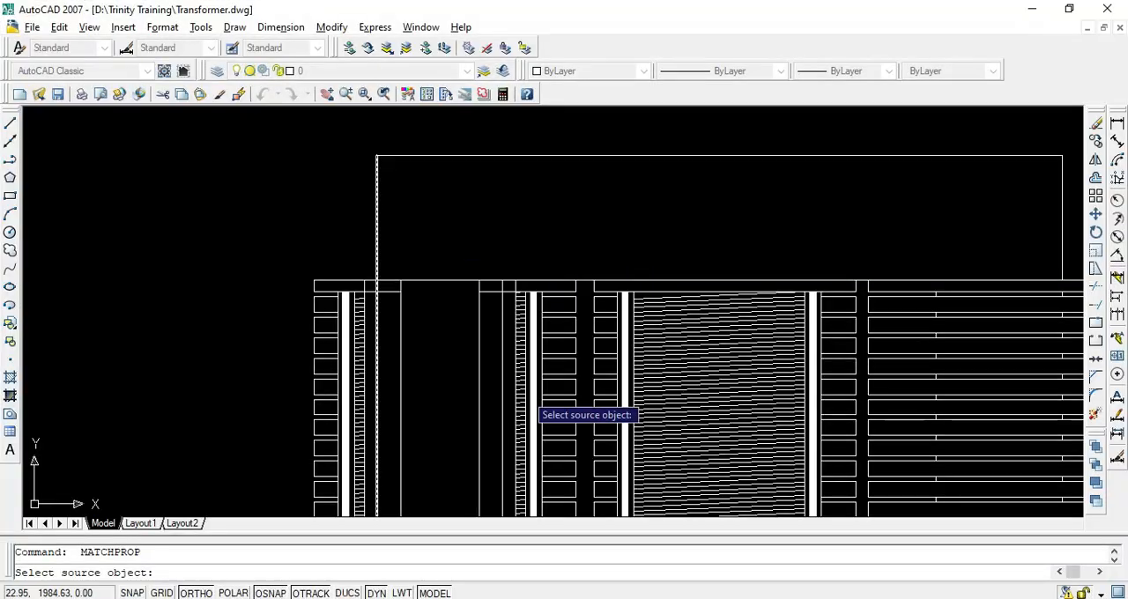
# Trim the leftover inner edges of the left winding's end rings where they still cross the steps of the core limb
pyautogui.scroll(-4, 494, 352)
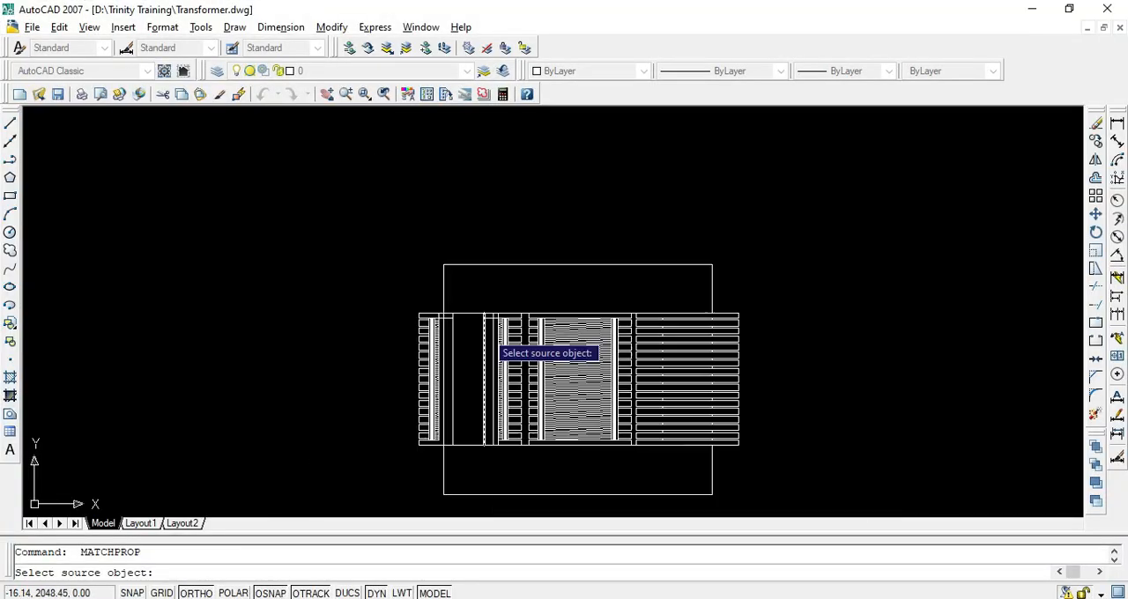
pyautogui.moveTo(477, 392); pyautogui.dragTo(474, 370, button='middle')
pyautogui.scroll(5, 471, 304)
pyautogui.press('Escape')
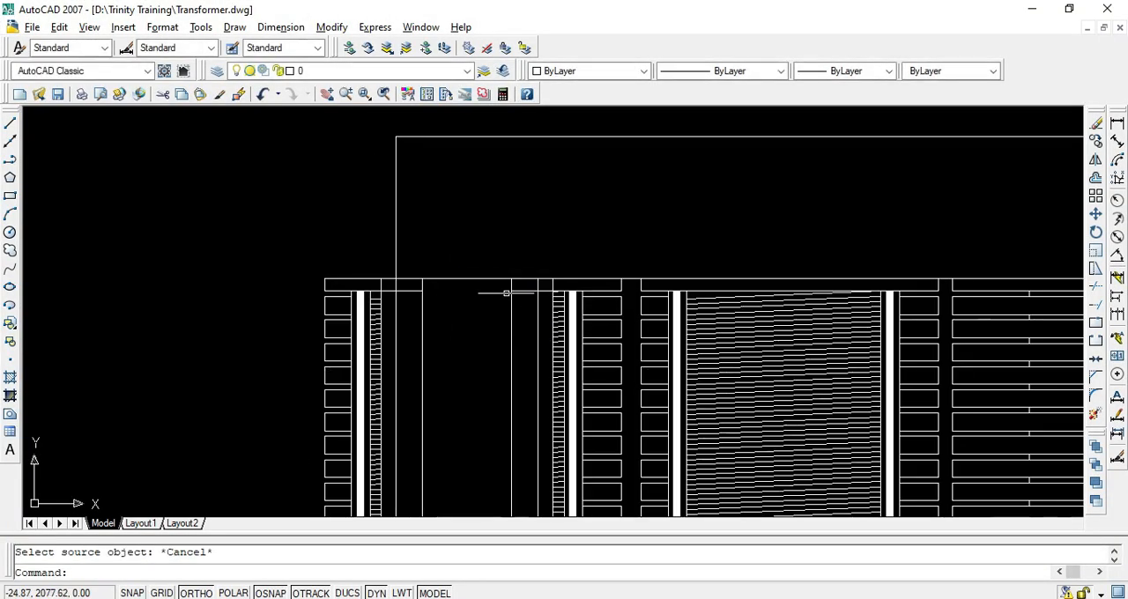
pyautogui.press('Return')
pyautogui.press('Escape')
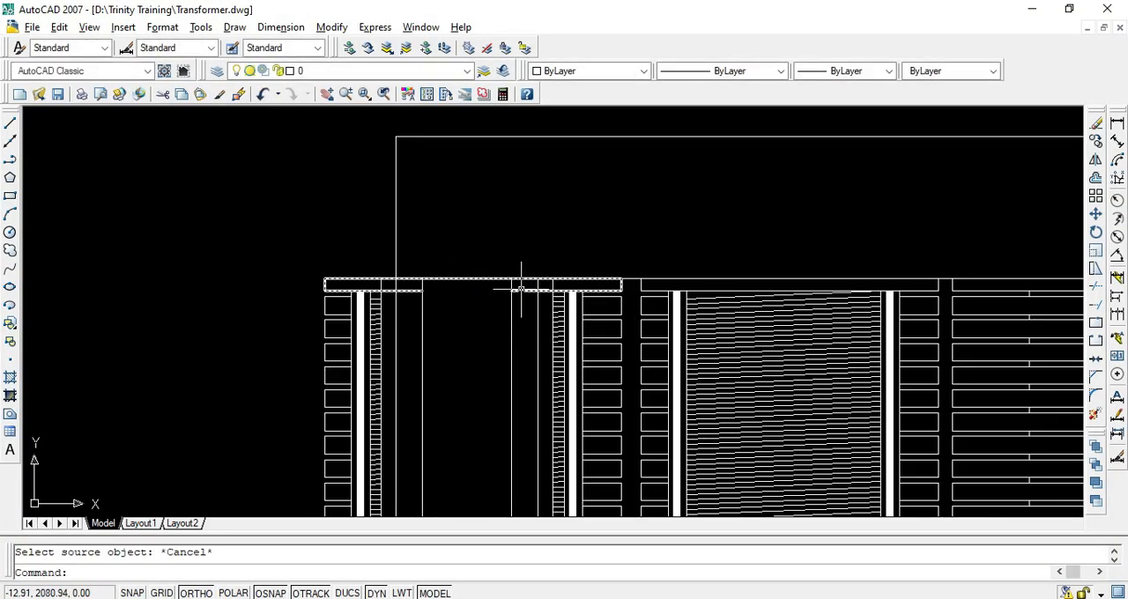
pyautogui.write('tr')
pyautogui.press('Return')
pyautogui.press('Return')
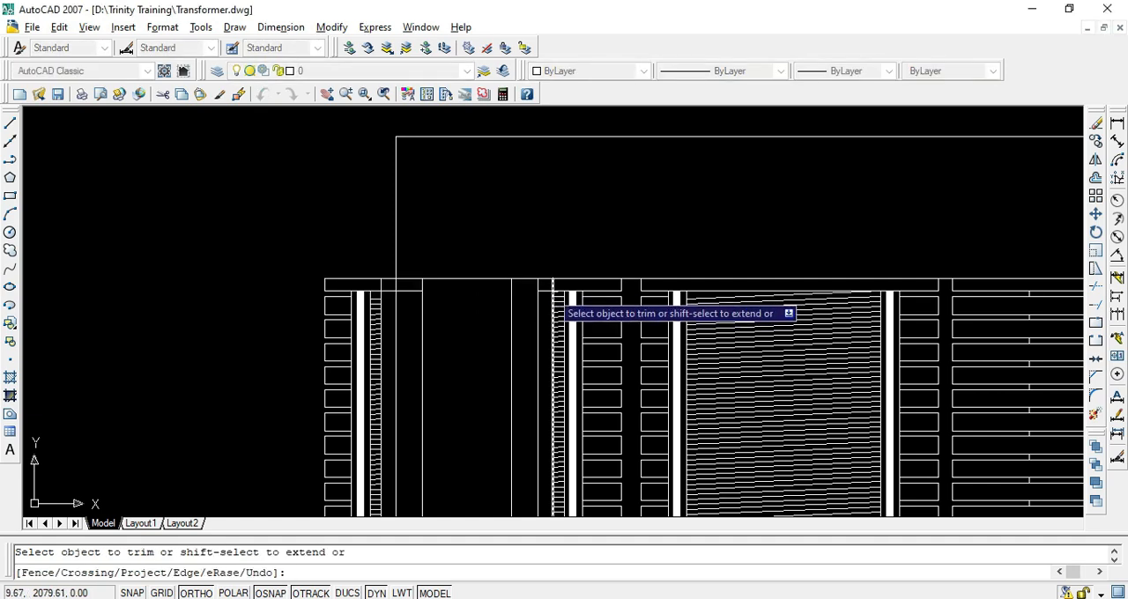
pyautogui.scroll(-3, 529, 300)
pyautogui.scroll(4, 511, 287)
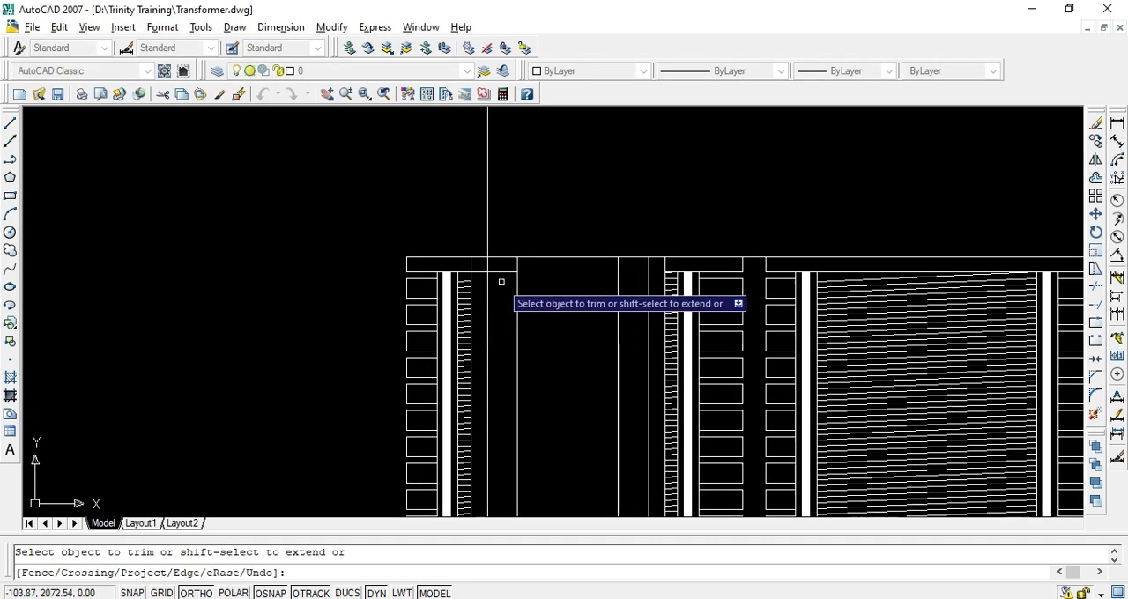
pyautogui.press('Escape')
# Draw a horizontal line across the top of the left core limb's central step, between its two vertical edges
pyautogui.scroll(-3, 485, 275)
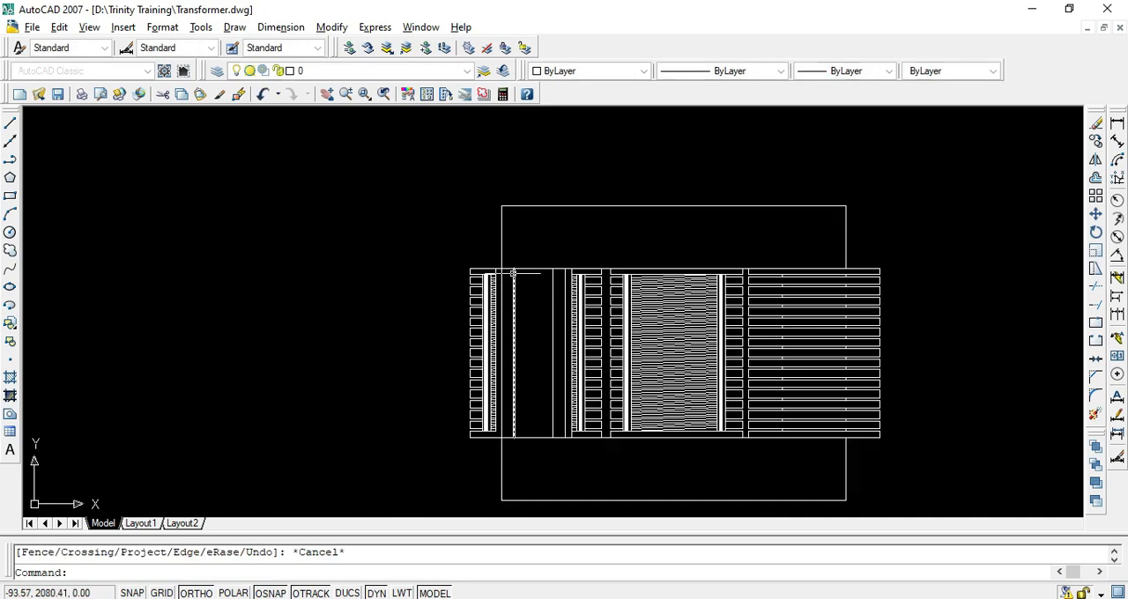
pyautogui.moveTo(533, 339); pyautogui.dragTo(515, 285, button='middle')
pyautogui.scroll(3, 528, 282)
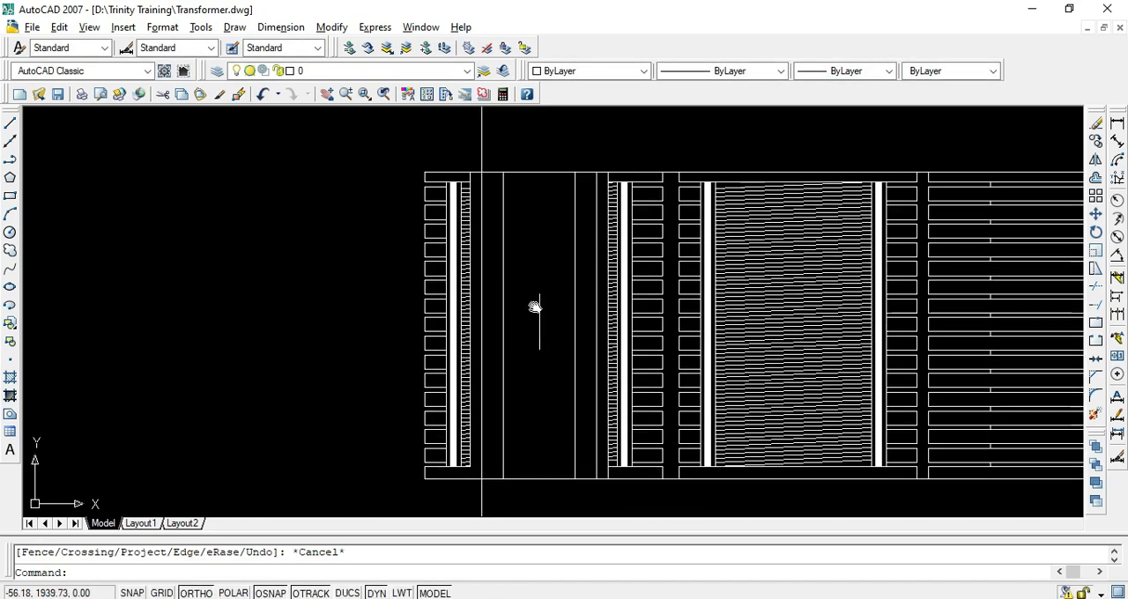
pyautogui.scroll(-2, 525, 289)
pyautogui.press('Escape')
pyautogui.write('l')
pyautogui.press('Return')
pyautogui.scroll(6, 526, 259)
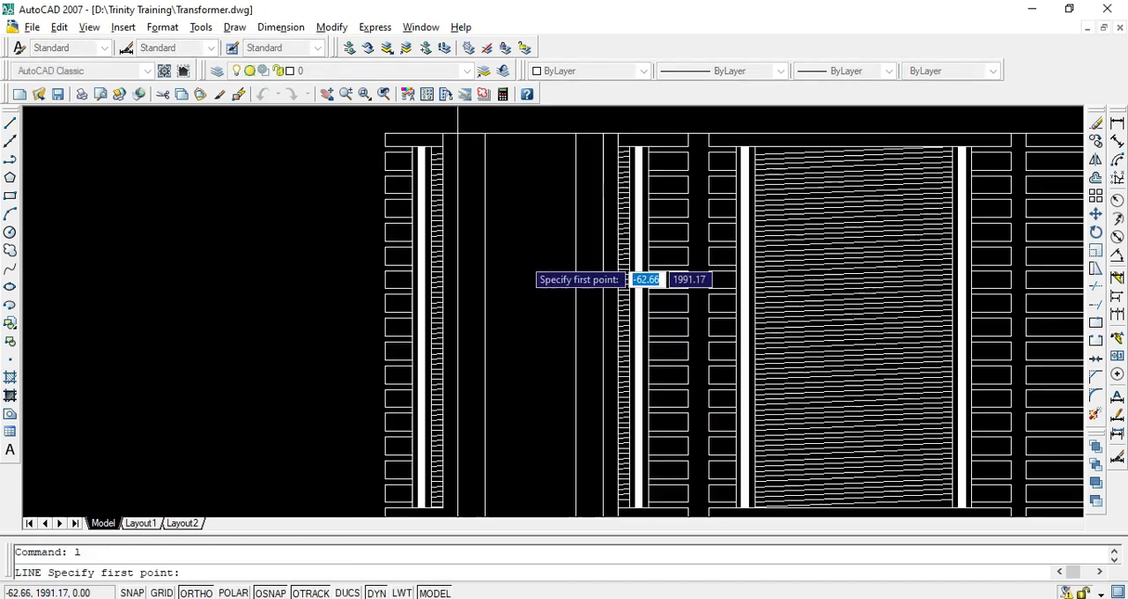
pyautogui.moveTo(536, 240); pyautogui.dragTo(533, 348, button='middle')
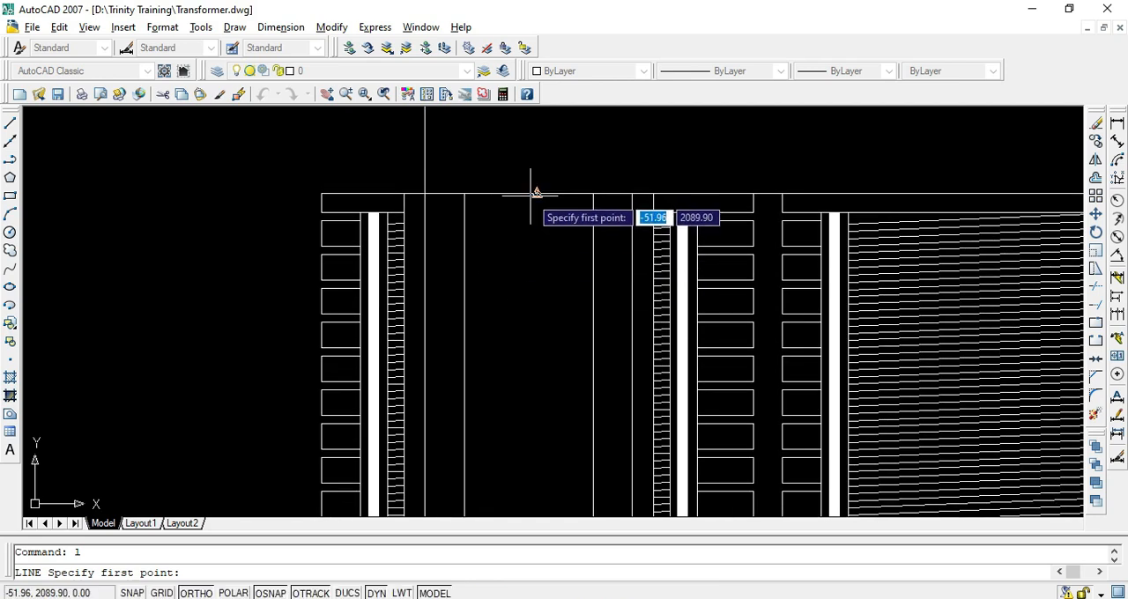
pyautogui.press('Escape')
pyautogui.press('Return')
pyautogui.click(479, 192)
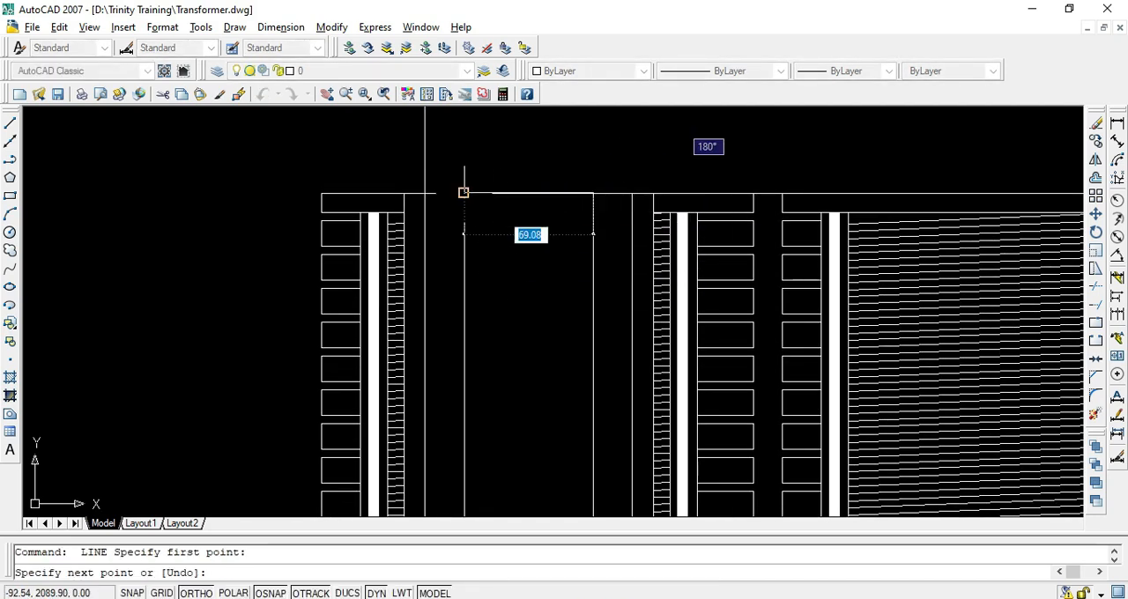
pyautogui.press('Return')
pyautogui.press('Return')
# Draw a vertical centre line down the left core limb, from the midpoint of its top line to its lower edge
pyautogui.click(528, 194)
pyautogui.scroll(-5, 528, 221)
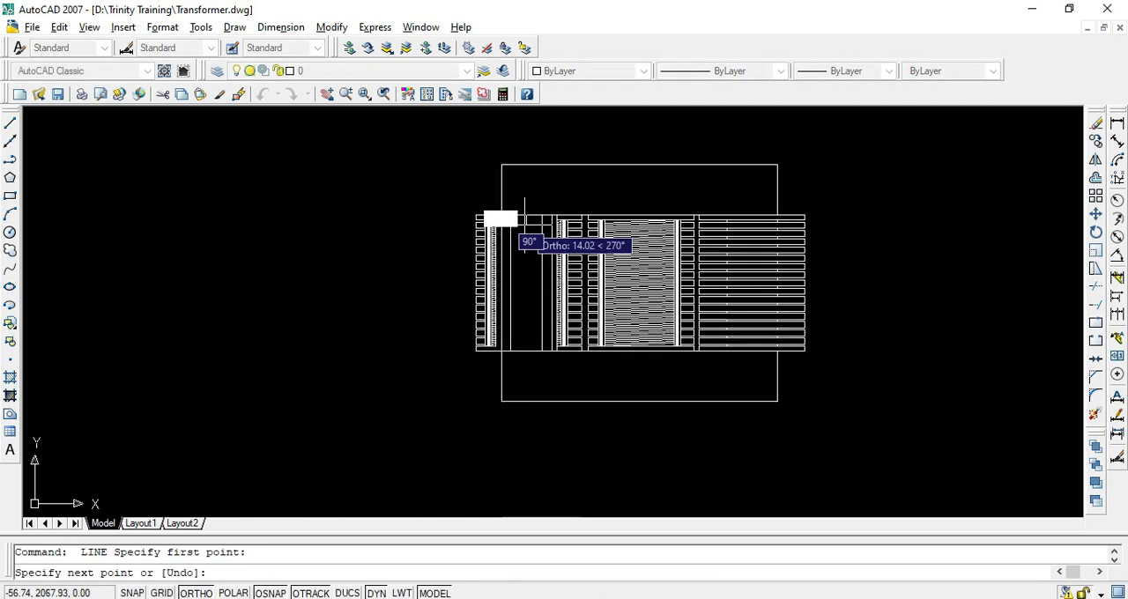
pyautogui.scroll(3, 547, 351)
pyautogui.scroll(2, 542, 334)
pyautogui.press('Return')
pyautogui.press('Return')
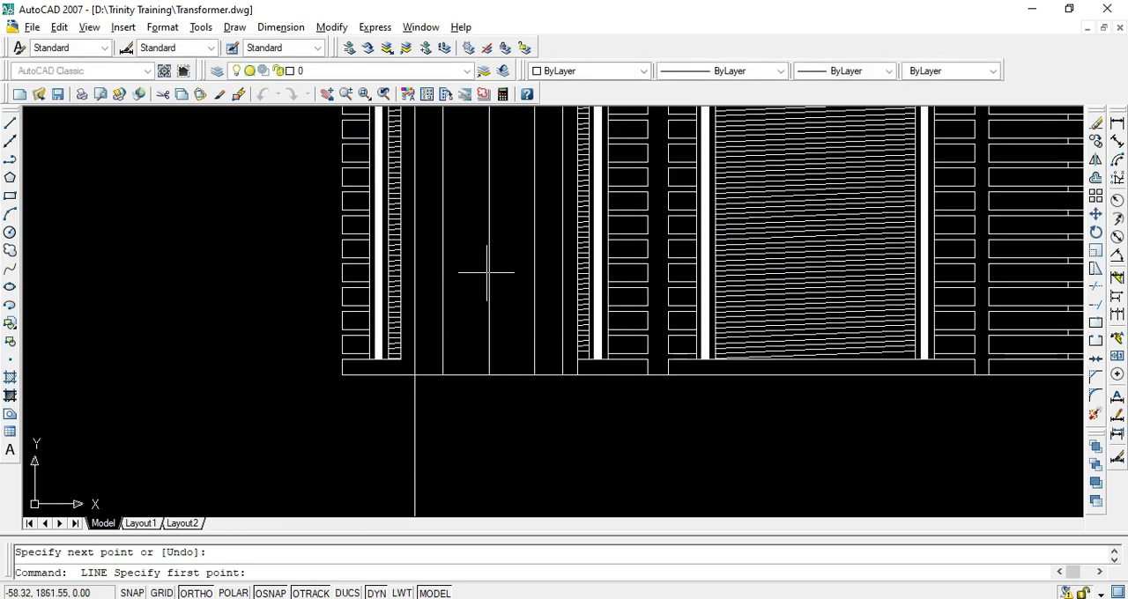
# Draw a short horizontal marker line starting at the midpoint of the left limb's vertical centre line
pyautogui.scroll(-3, 491, 183)
pyautogui.scroll(3, 485, 183)
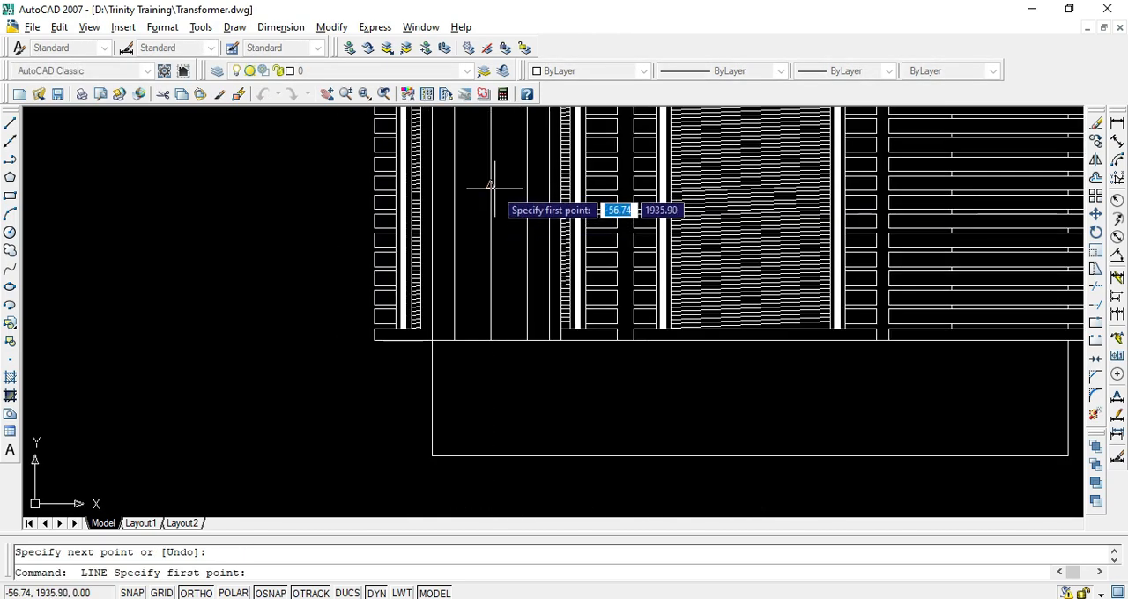
pyautogui.click(492, 184)
pyautogui.click(512, 184)
pyautogui.press('Return')
# Draw a line from the centre line's midpoint to its lower end, and add a short horizontal marker at that line's midpoint
pyautogui.press('Return')
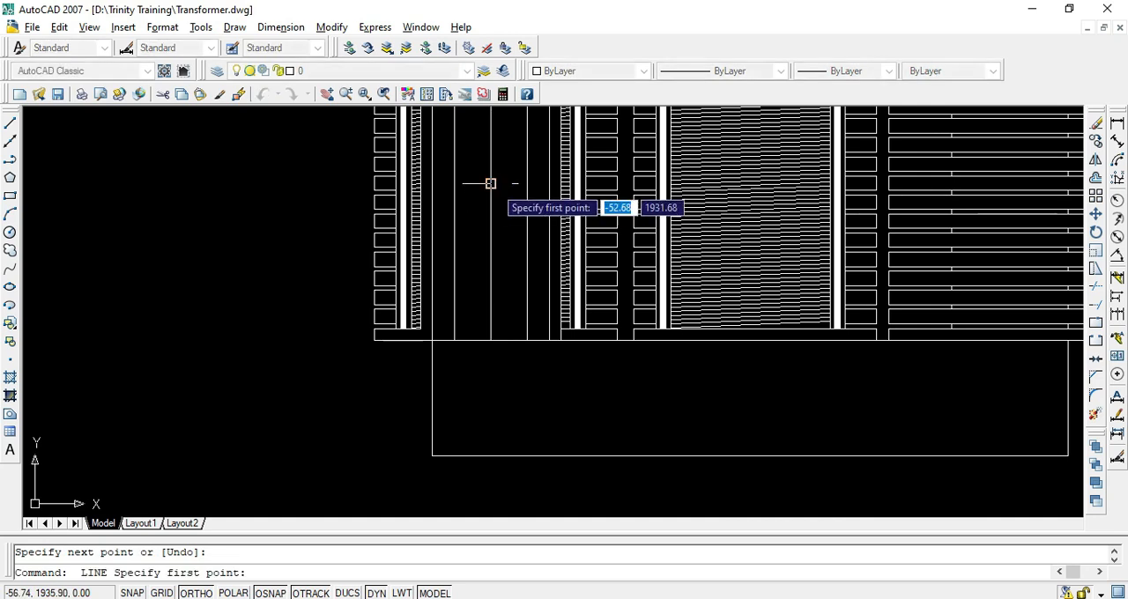
pyautogui.click(491, 183)
pyautogui.click(491, 340)
pyautogui.press('Return')
pyautogui.press('Return')
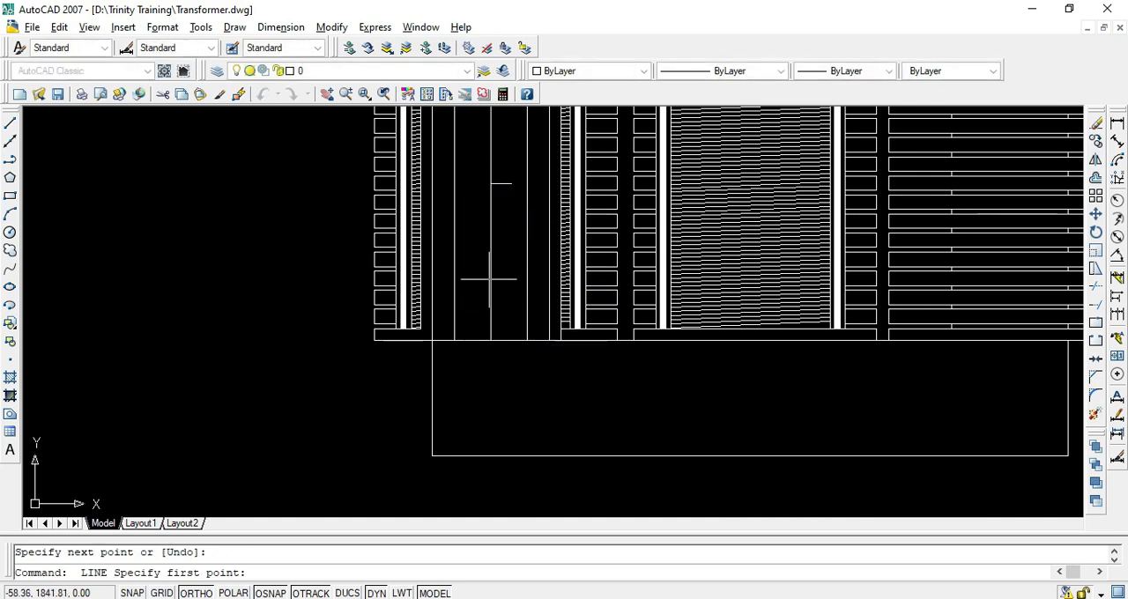
pyautogui.click(491, 262)
pyautogui.click(507, 262)
# Draw a line from the centre line's midpoint to its upper end, and add a short horizontal marker at that line's midpoint
pyautogui.press('Return')
pyautogui.scroll(-2, 503, 265)
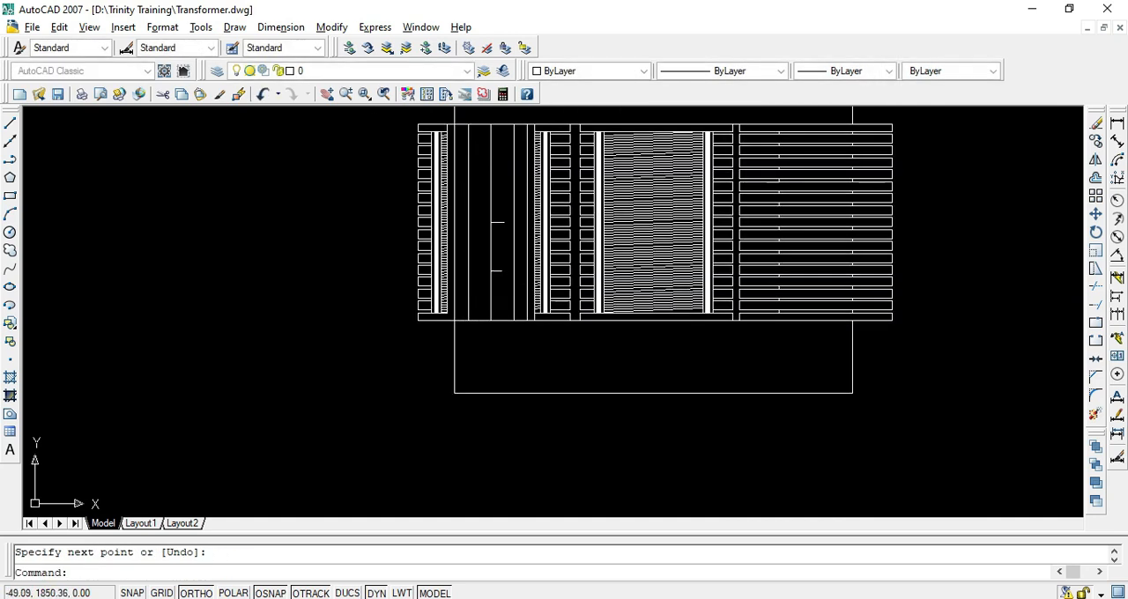
pyautogui.scroll(2, 491, 184)
pyautogui.press('Return')
pyautogui.click(491, 239)
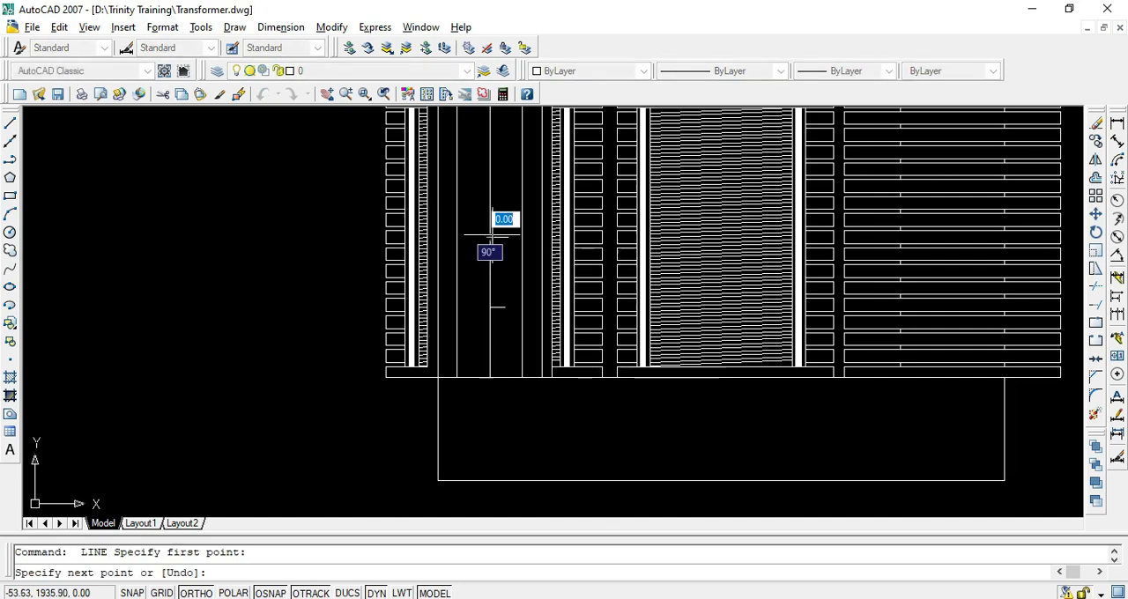
pyautogui.scroll(-2, 489, 212)
pyautogui.click(488, 138)
pyautogui.press('Return')
pyautogui.press('Return')
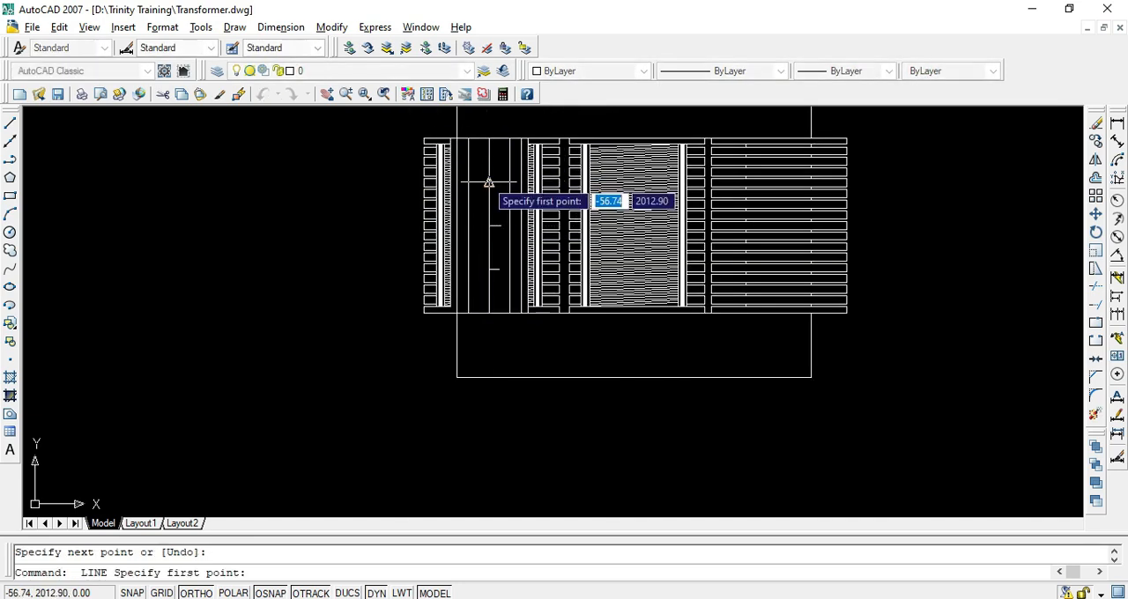
pyautogui.click(489, 181)
pyautogui.click(499, 181)
pyautogui.press('Return')
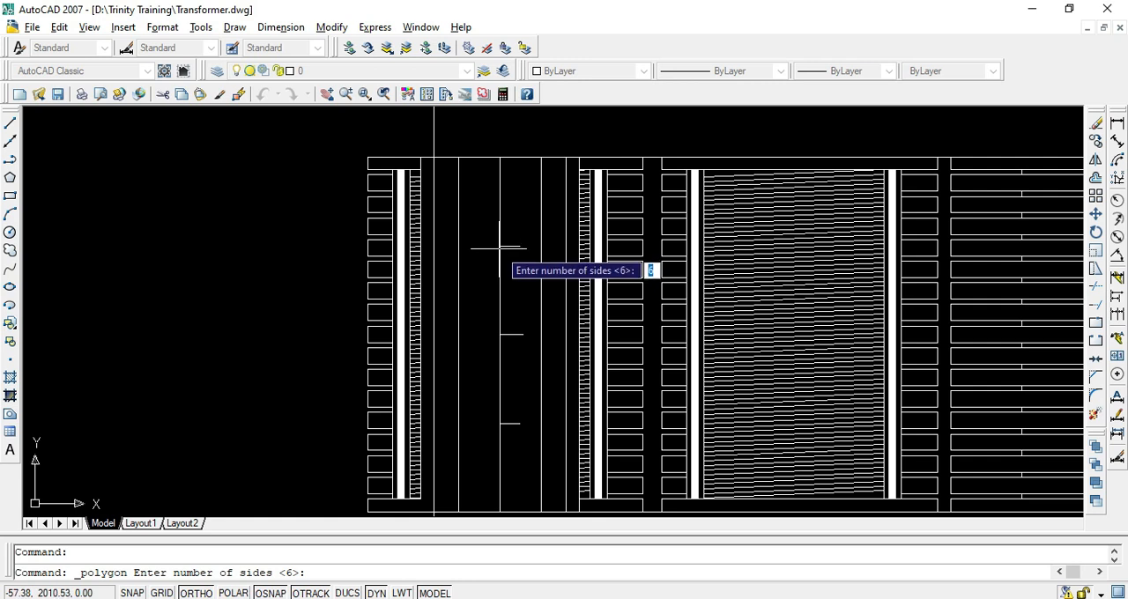
# Draw a 6-sided polygon inscribed in a circle, centred on the upper marker with one vertex up on the centre line
pyautogui.press('Return')
pyautogui.click(500, 247)
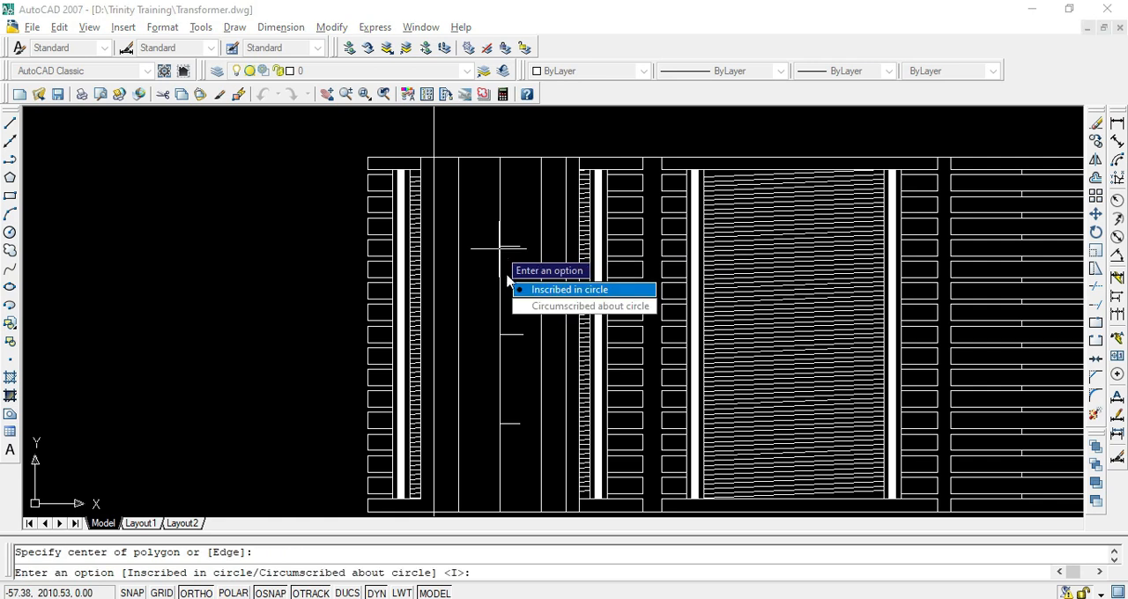
pyautogui.click(533, 287)
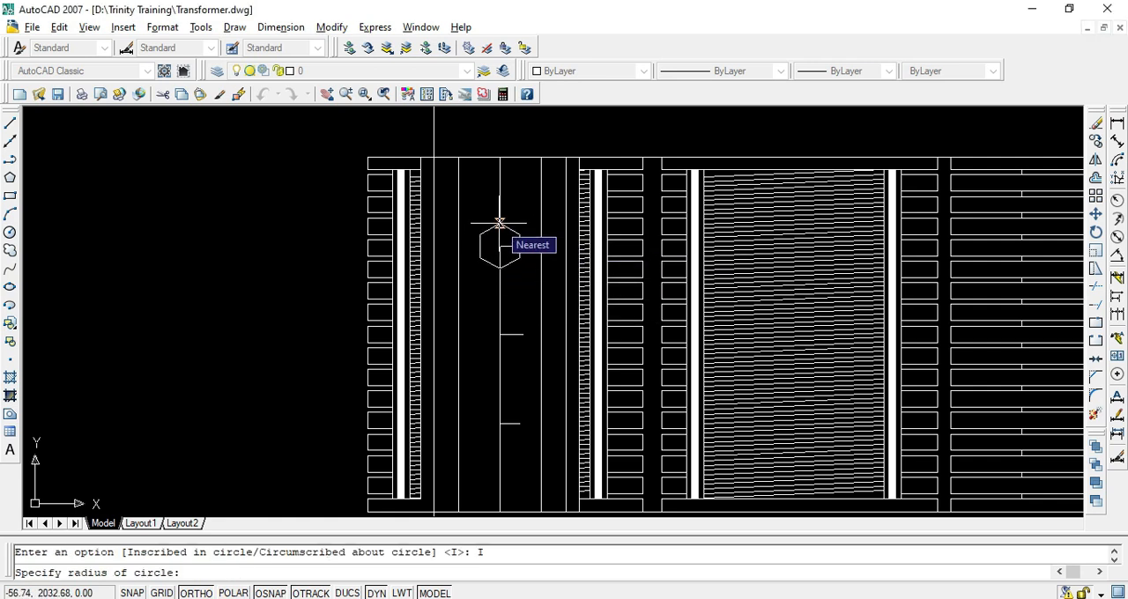
pyautogui.click(500, 223)
pyautogui.scroll(3, 505, 242)
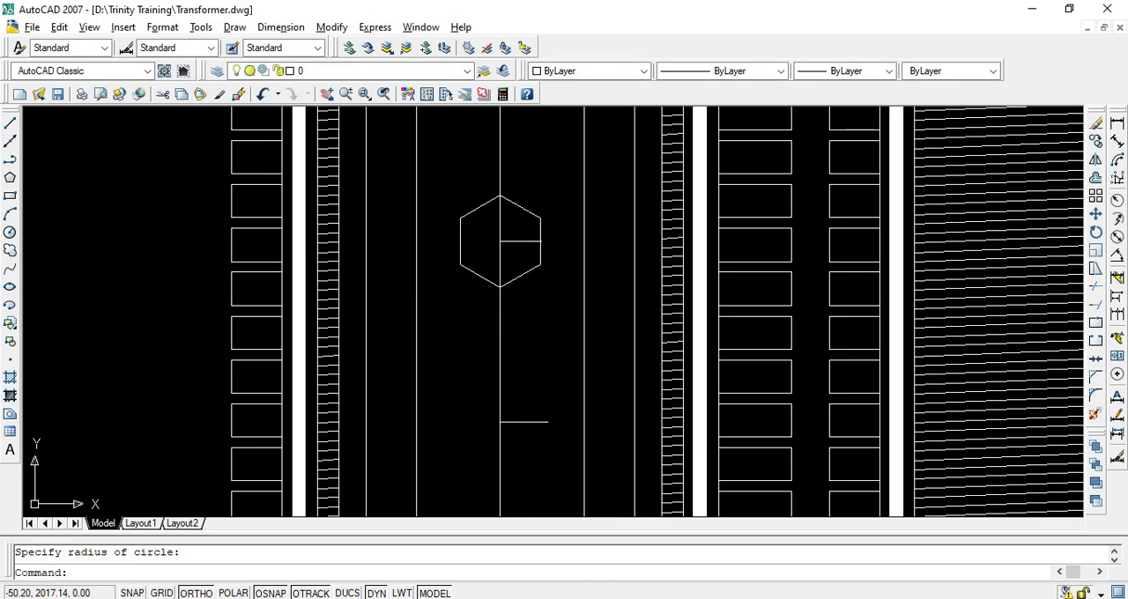
# Draw a circle with a radius of about 15.4 inside the hexagon, centred on the upper marker point
pyautogui.click(504, 236)
pyautogui.press('Escape')
pyautogui.scroll(4, 497, 235)
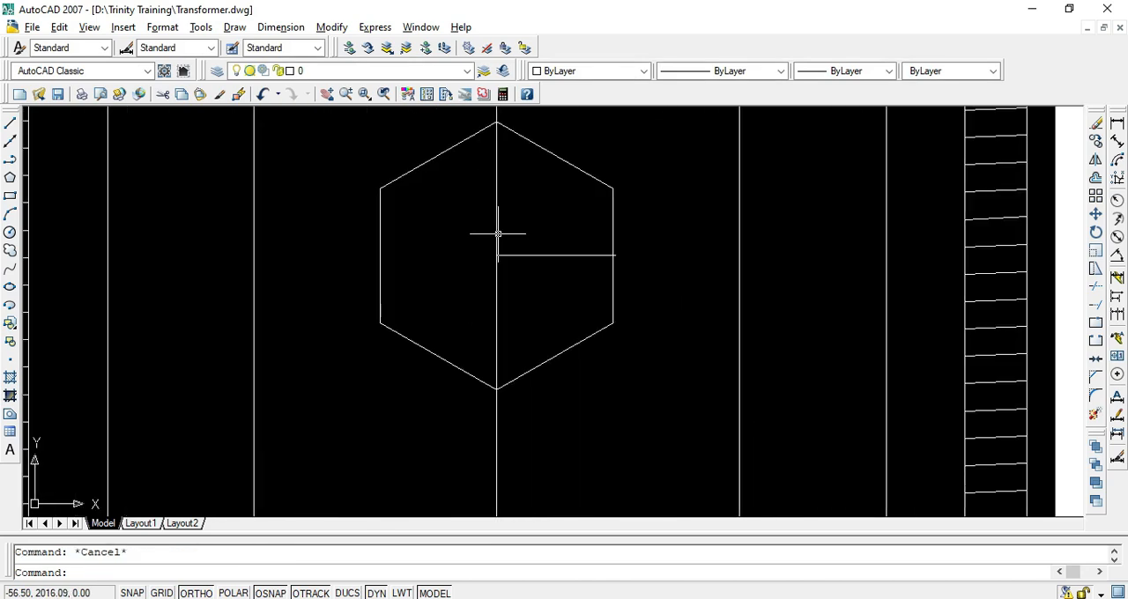
pyautogui.write('c')
pyautogui.press('Return')
pyautogui.click(496, 255)
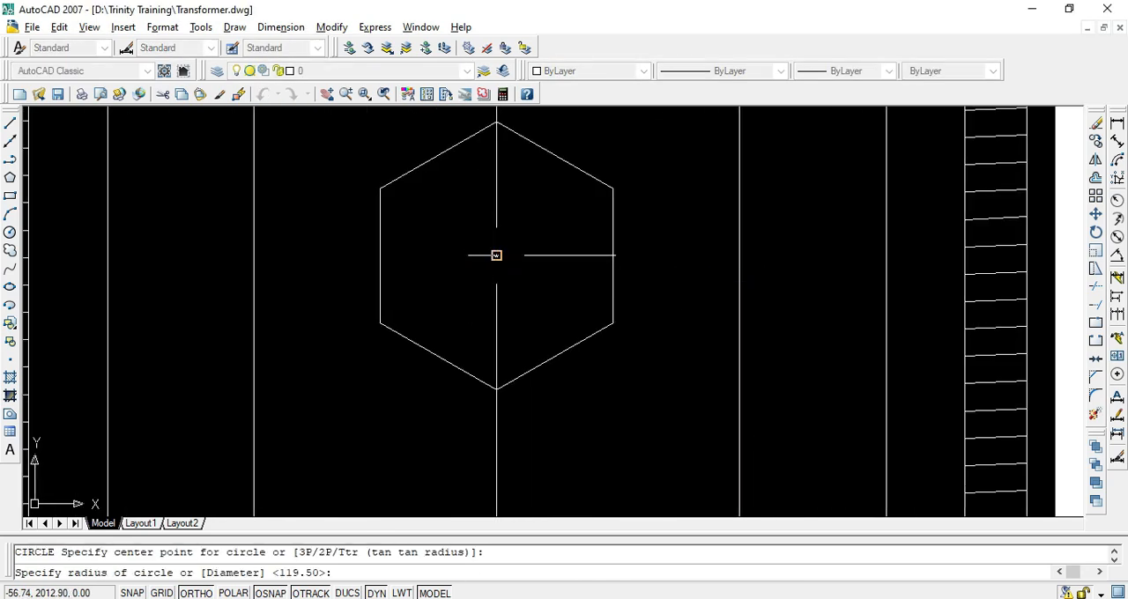
pyautogui.click(601, 255)
# Check the bolt shape in the PDF and draw a second concentric circle with a radius of about 10.7 in the hexagon
pyautogui.press('Return')
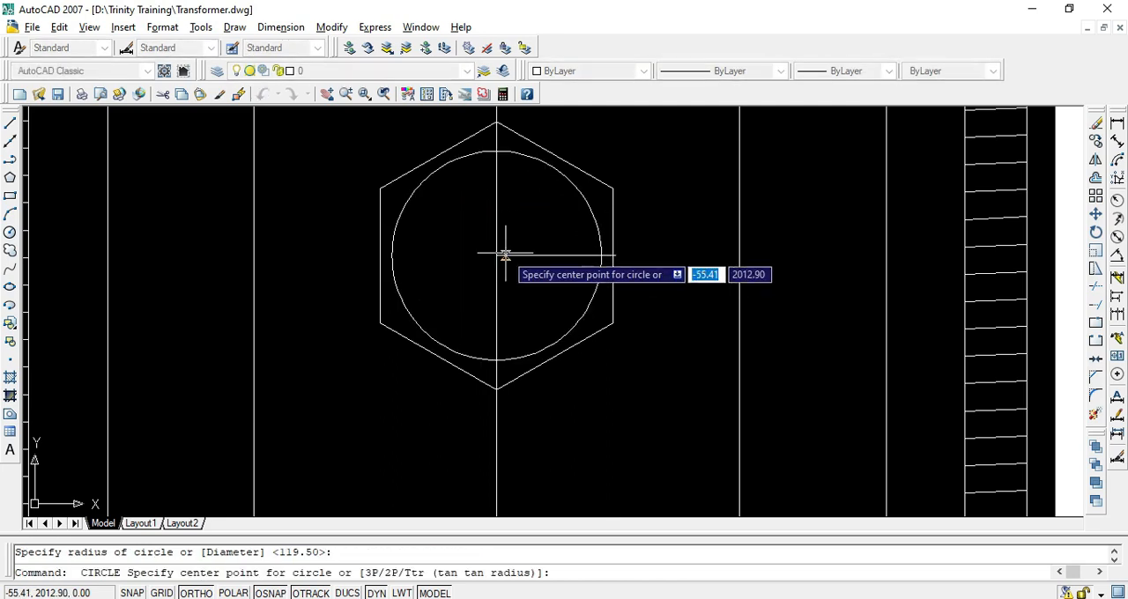
pyautogui.click(496, 254)
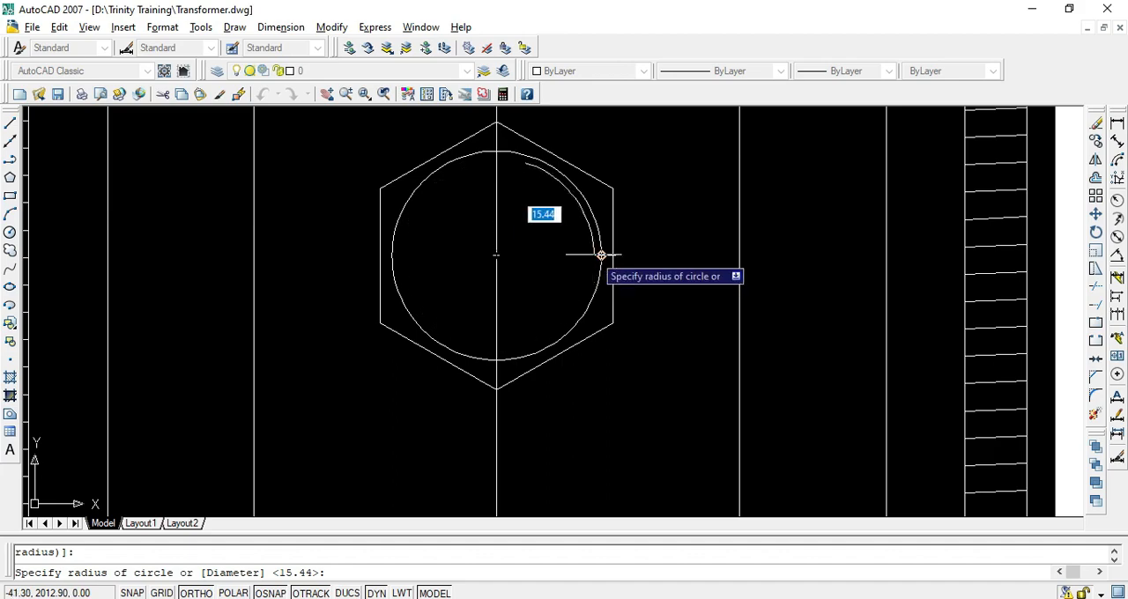
pyautogui.hotkey('alt', 'Tab')
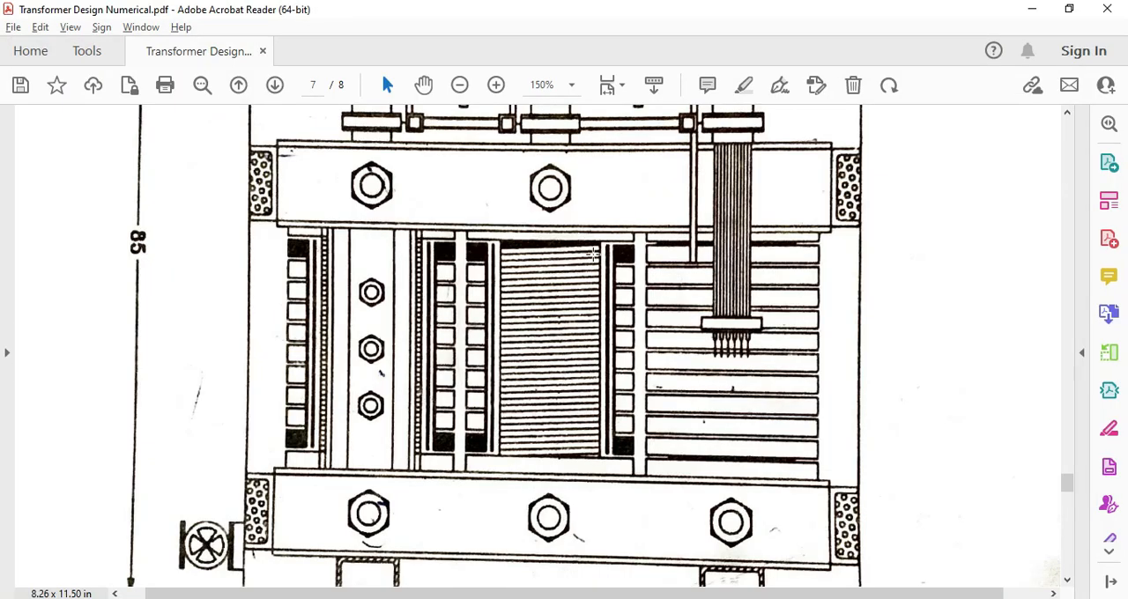
pyautogui.hotkey('alt', 'Tab')
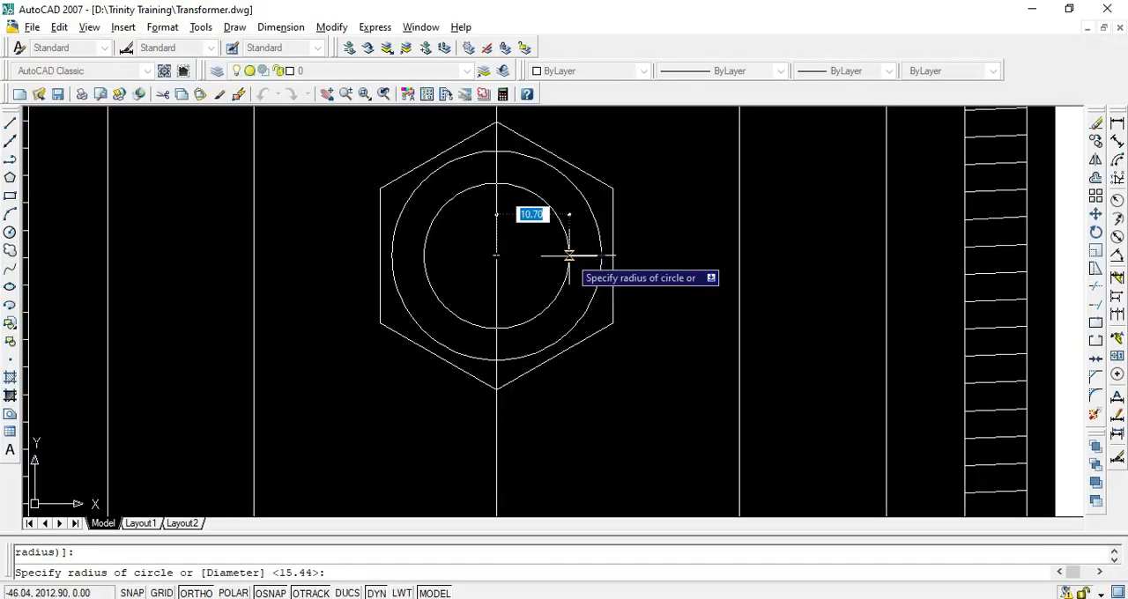
pyautogui.click(569, 254)
# Draw a third concentric circle with a radius of about 8.75 inside the two existing circles of the bolt
pyautogui.press('Return')
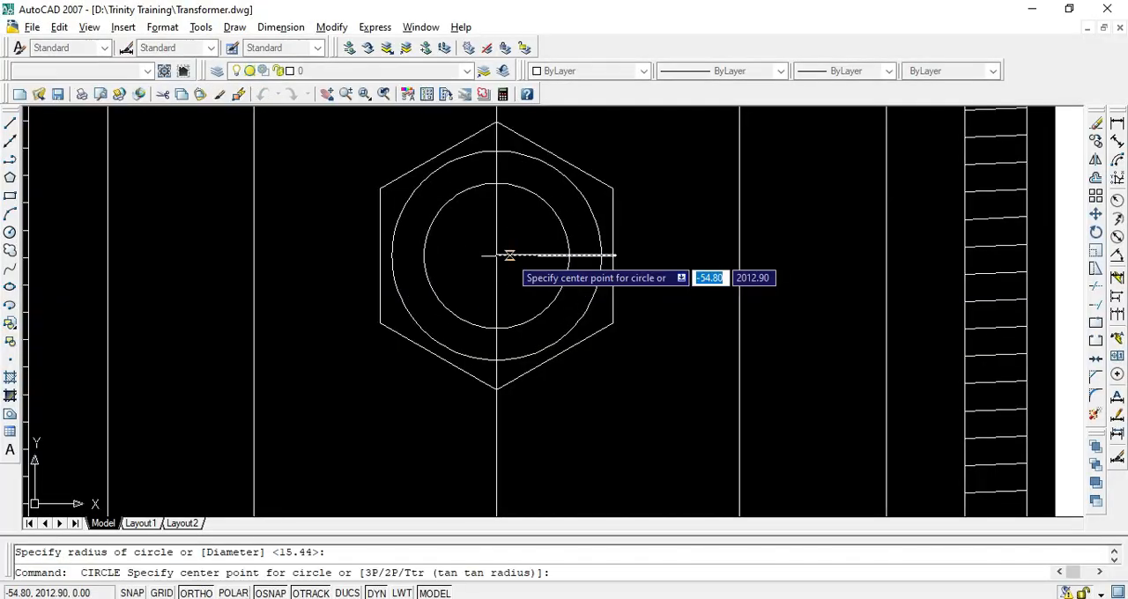
pyautogui.click(496, 255)
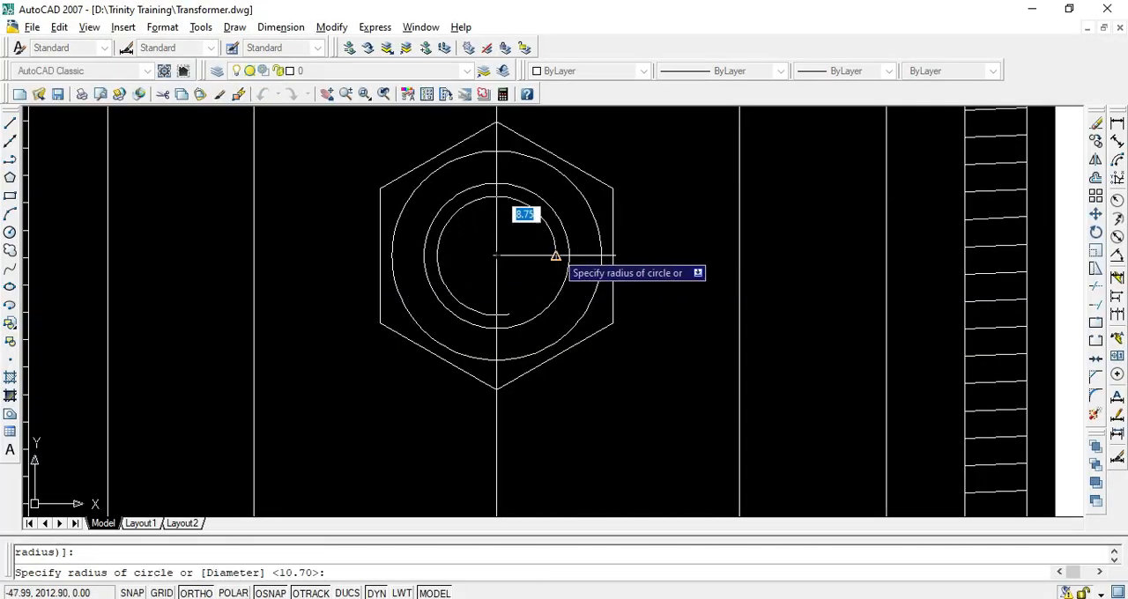
pyautogui.click(556, 256)
pyautogui.hotkey('ctrl', 'z')
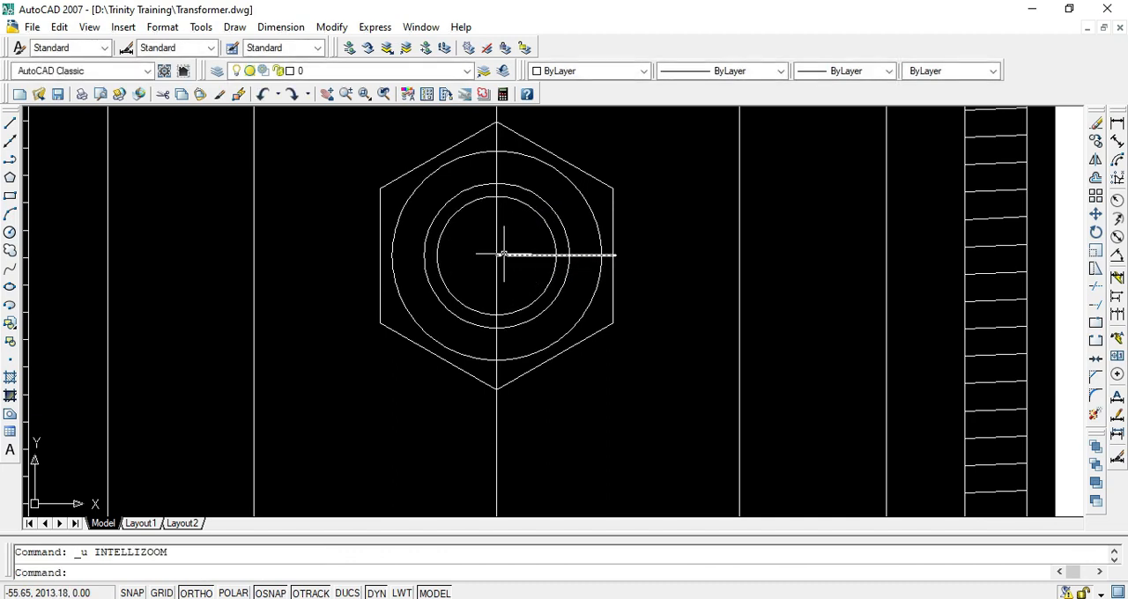
# Fill the area between the hexagon and outer circle, and the ring between the two inner circles, with a SOLID hatch
pyautogui.scroll(-5, 523, 256)
pyautogui.scroll(5, 522, 258)
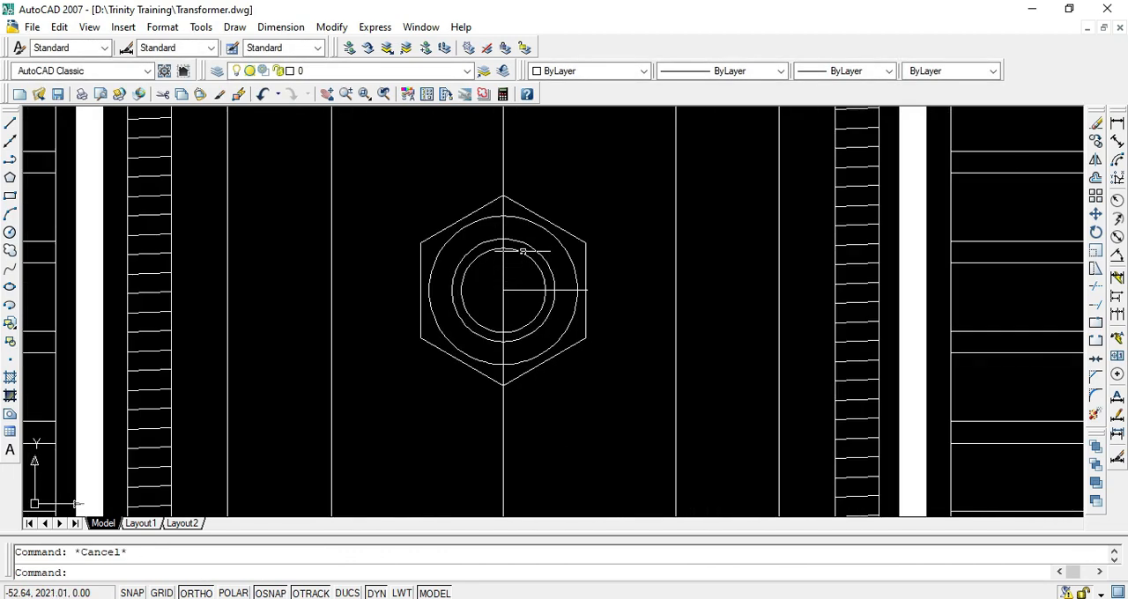
pyautogui.write('h')
pyautogui.press('Return')
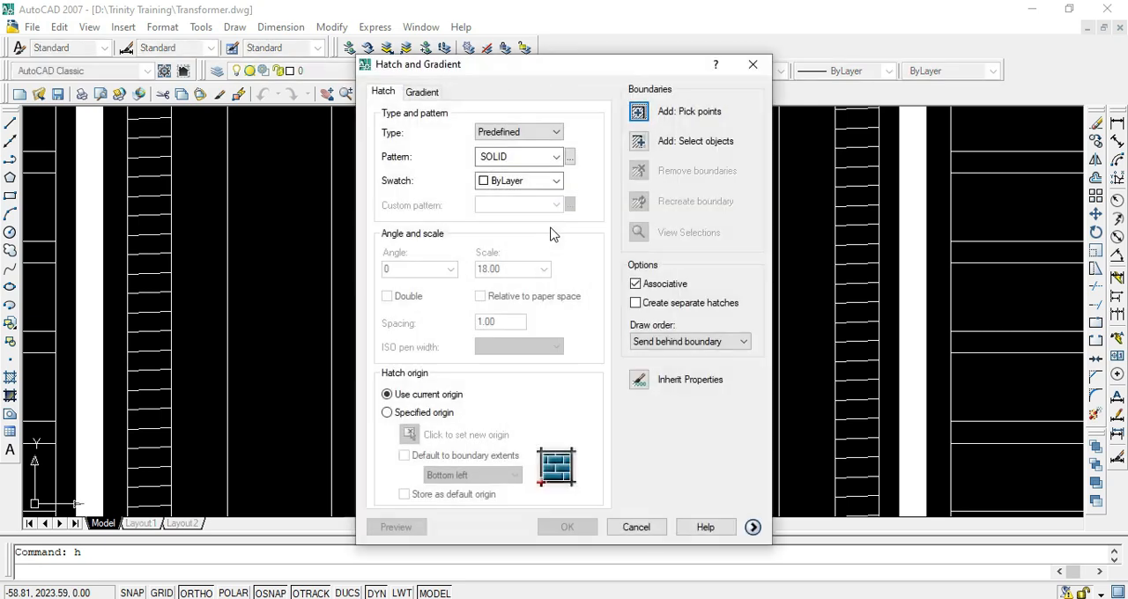
pyautogui.click(638, 114)
pyautogui.scroll(2, 493, 251)
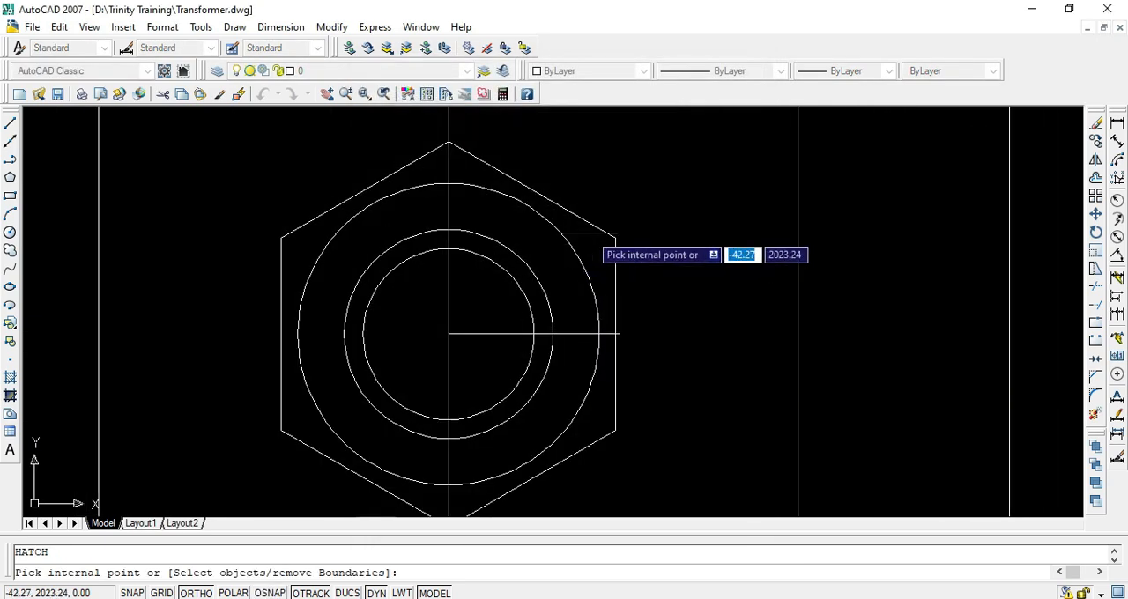
pyautogui.click(584, 234)
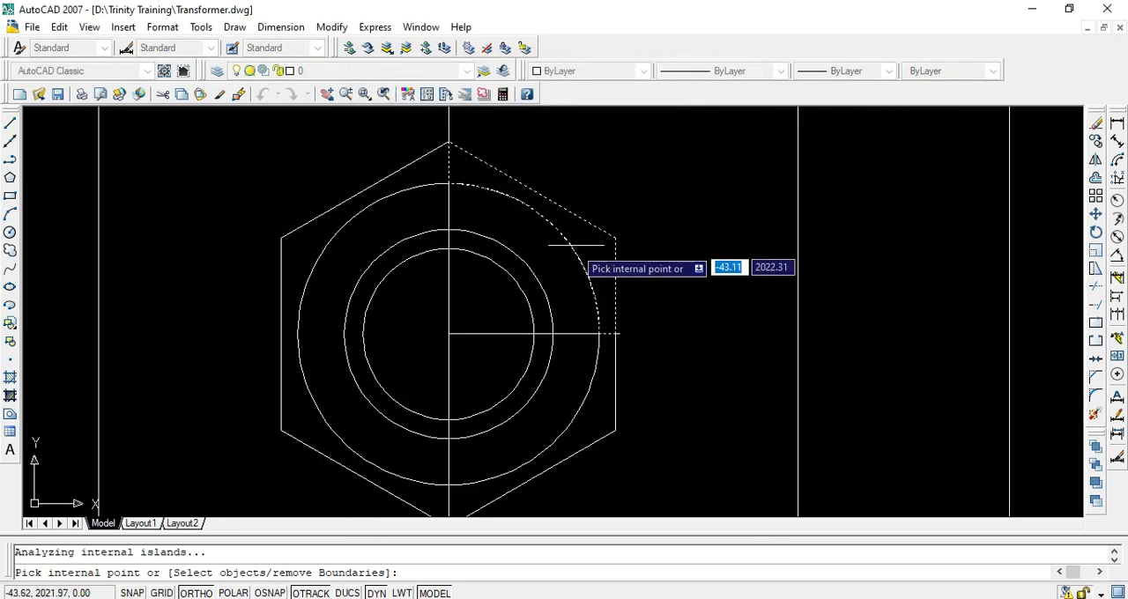
pyautogui.click(408, 253)
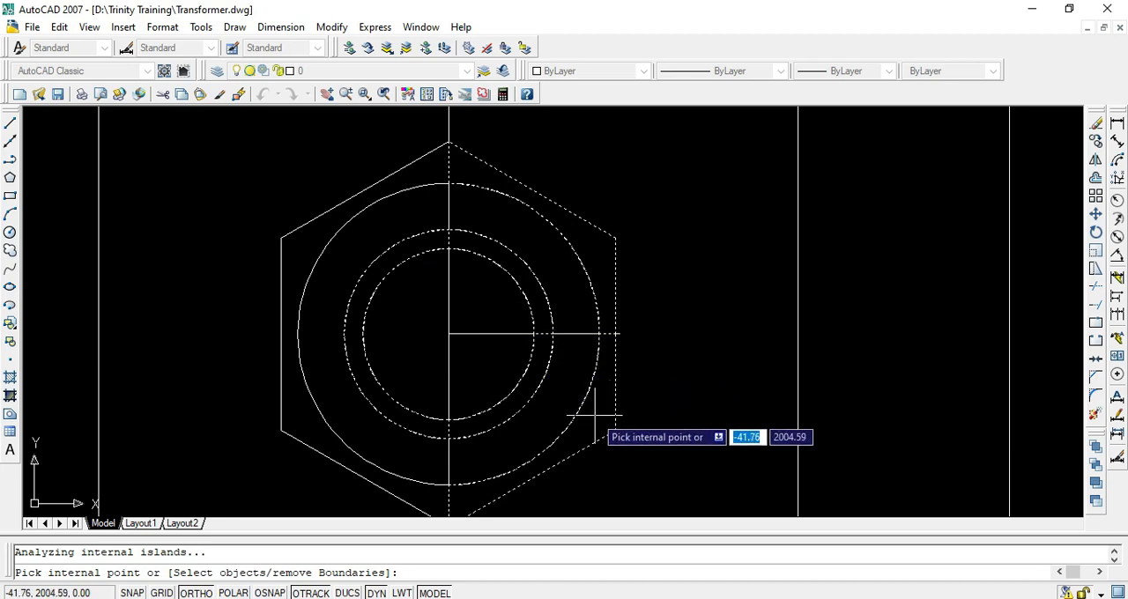
pyautogui.click(300, 262)
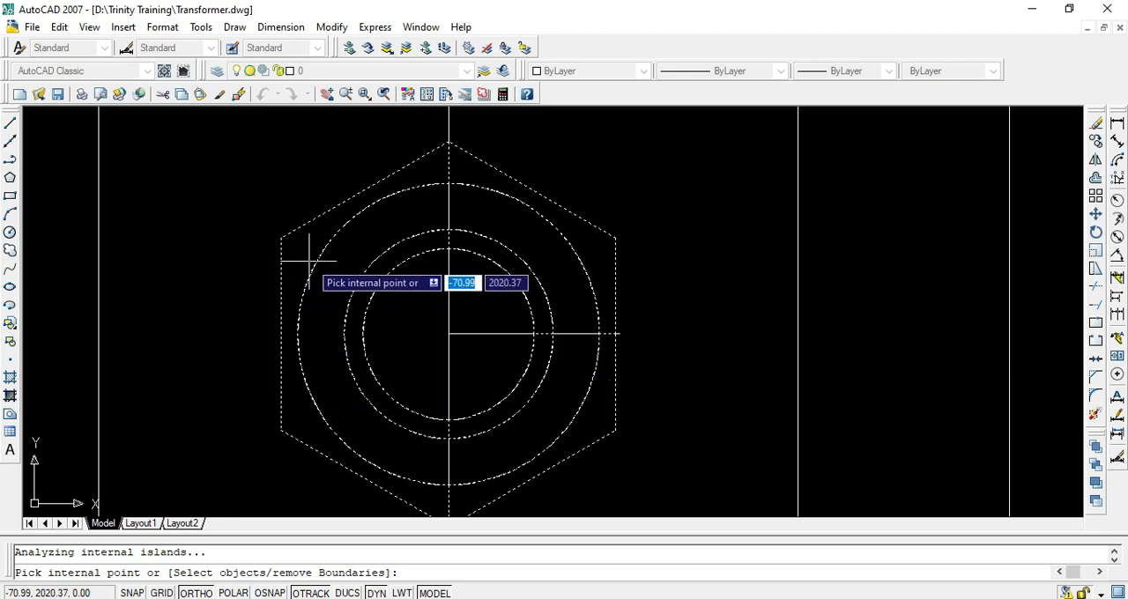
pyautogui.press('Return')
pyautogui.press('Return')
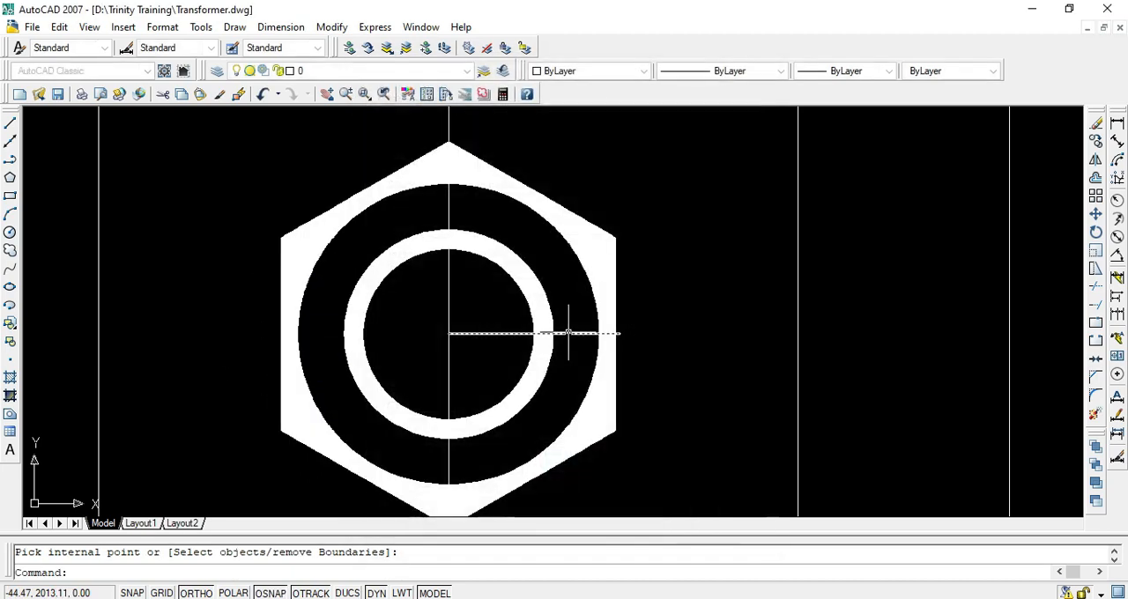
# Erase the three construction circles of the upper bolt, keeping its hexagon and solid fill
pyautogui.scroll(-1, 578, 322)
pyautogui.scroll(-1, 577, 325)
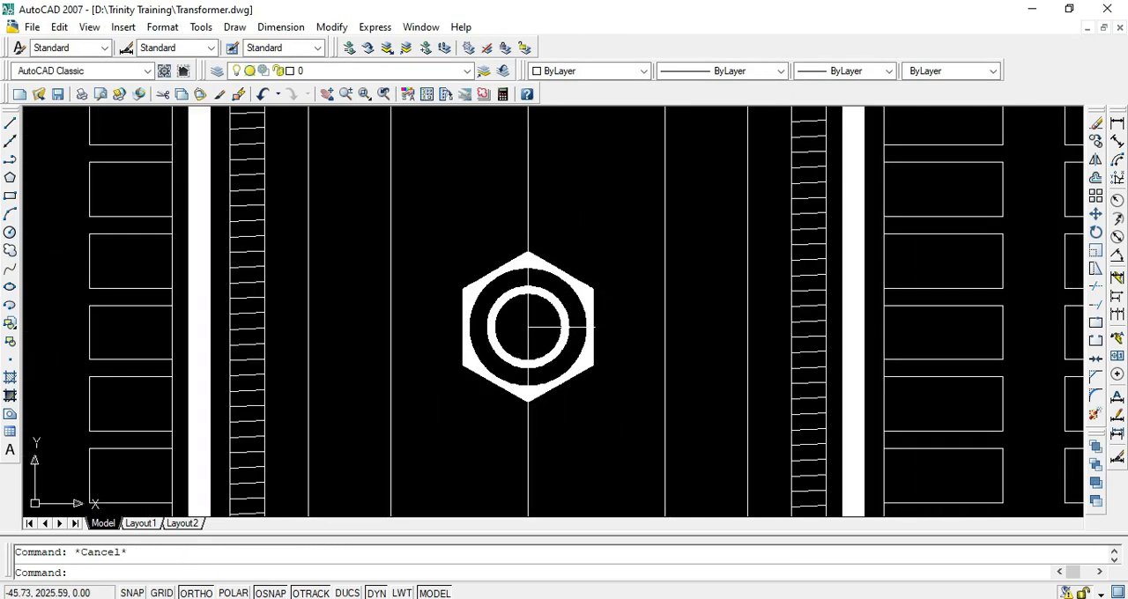
pyautogui.click(445, 240)
pyautogui.click(593, 432)
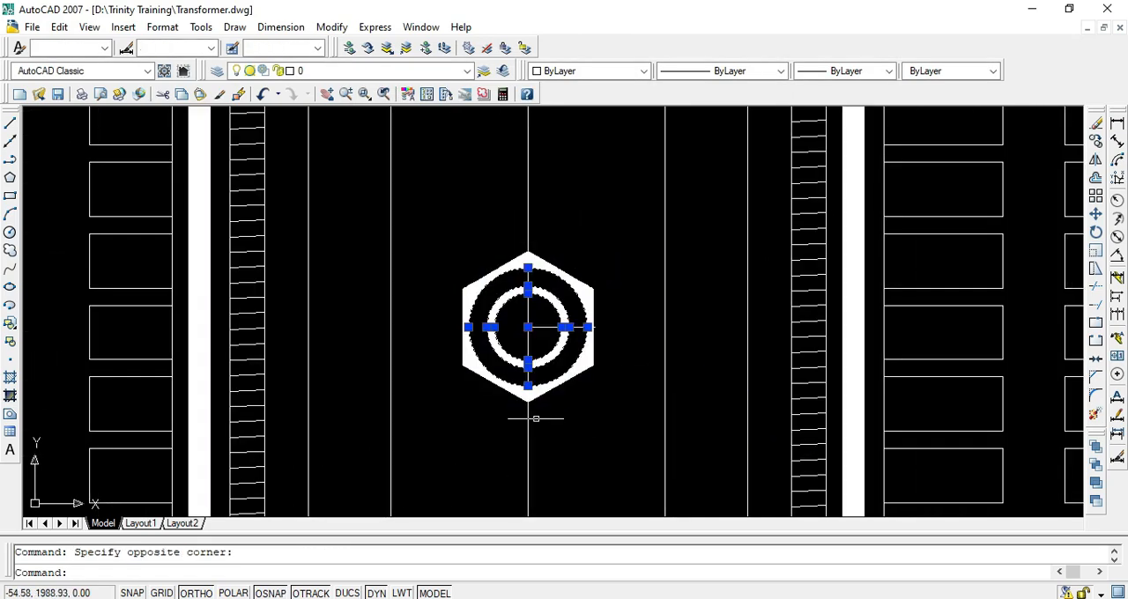
pyautogui.scroll(5, 578, 304)
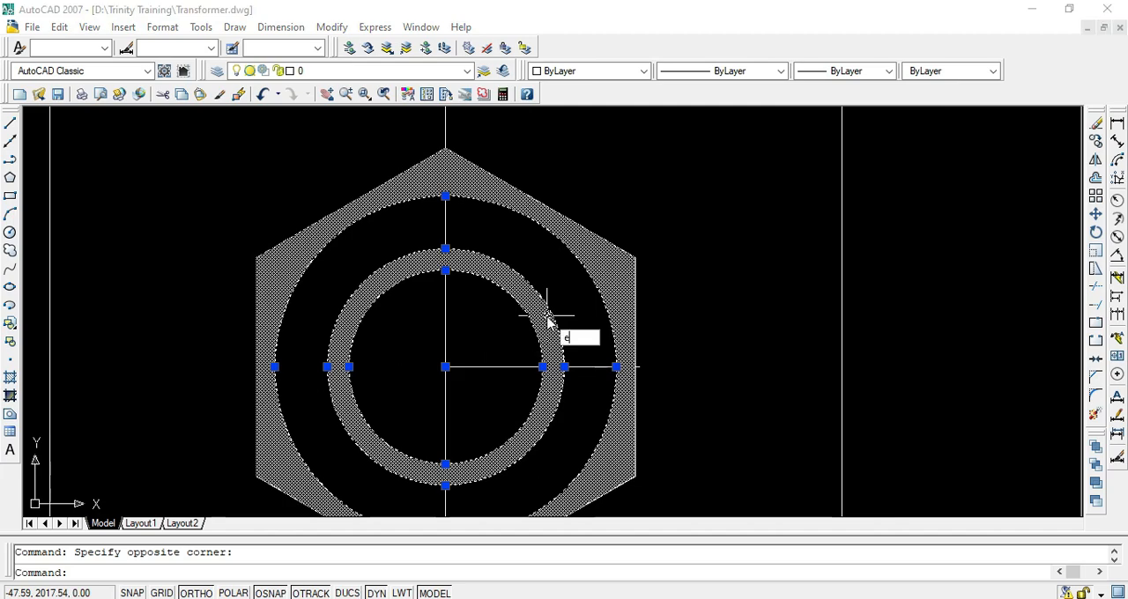
pyautogui.press('Delete')
# Copy the bolt's hexagon and solid fill from the upper marker point to the middle and lower markers on the left limb
pyautogui.scroll(-2, 546, 304)
pyautogui.scroll(-2, 550, 308)
pyautogui.click(593, 264)
pyautogui.click(537, 321)
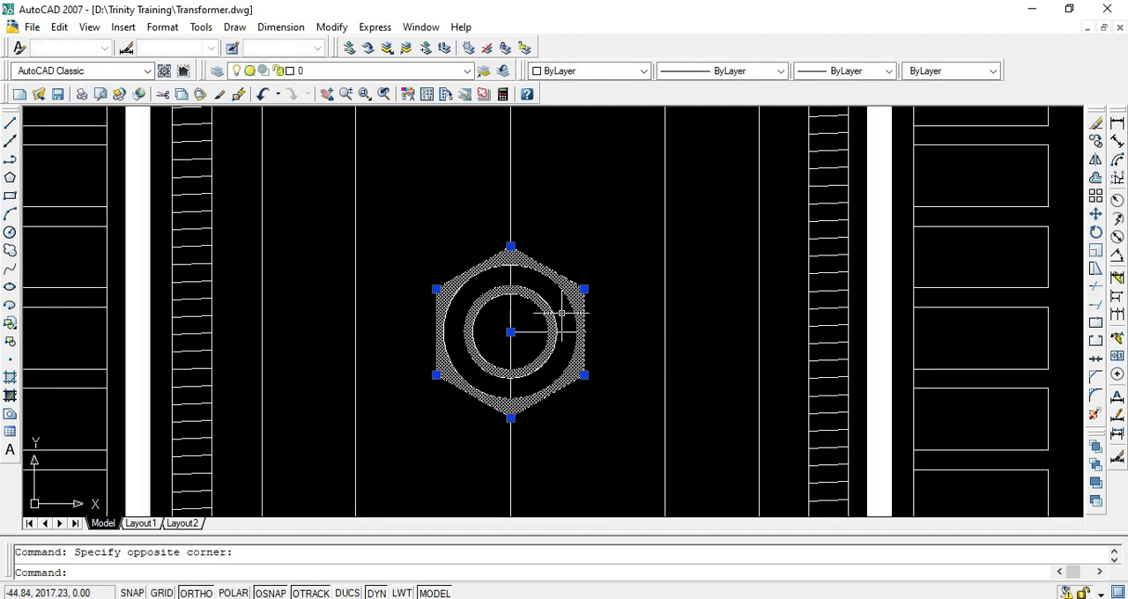
pyautogui.write('co')
pyautogui.press('Return')
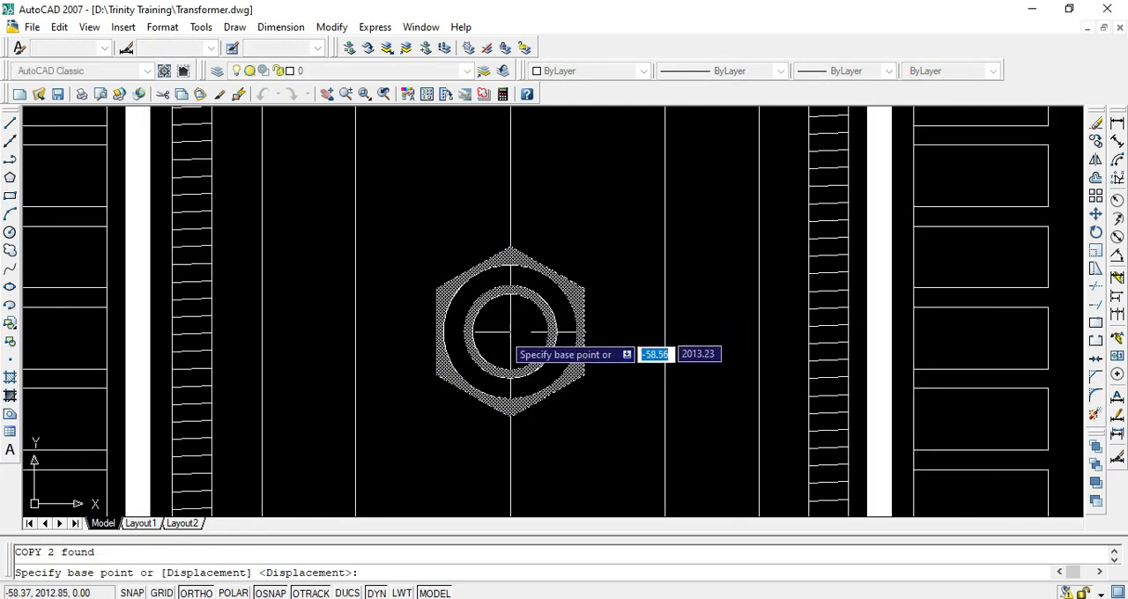
pyautogui.click(511, 332)
pyautogui.scroll(-3, 528, 370)
pyautogui.scroll(2, 541, 441)
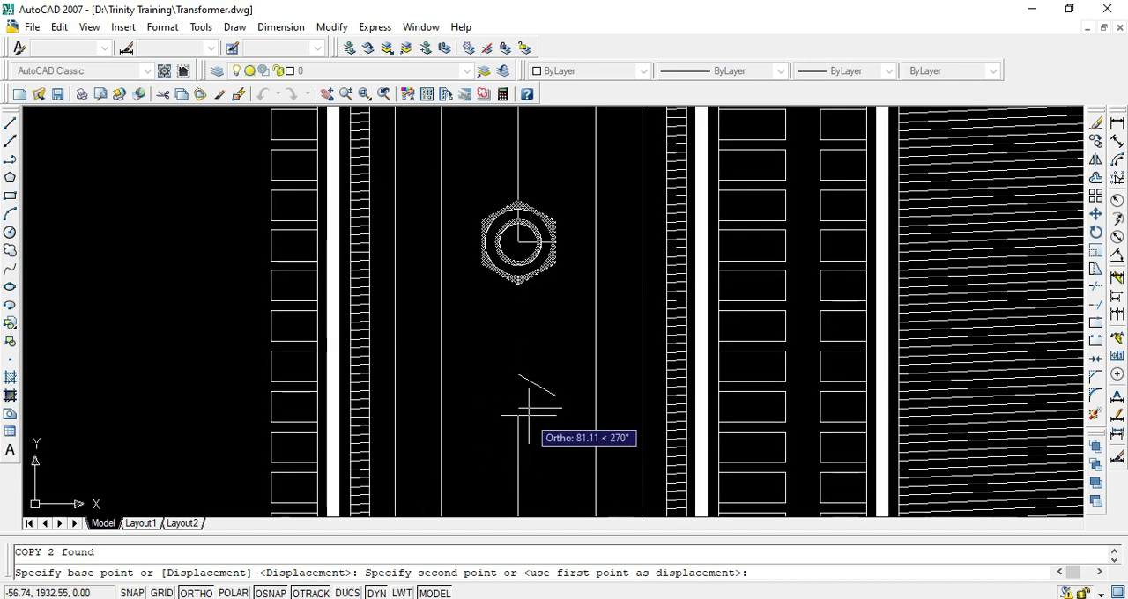
pyautogui.click(552, 402)
pyautogui.scroll(-2, 564, 405)
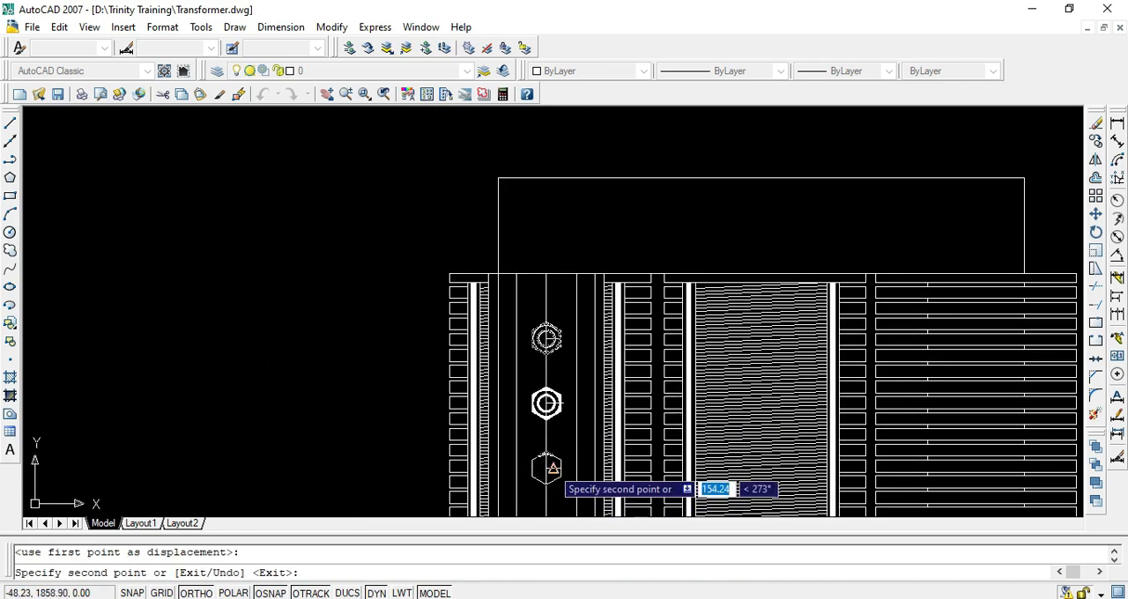
pyautogui.press('Return')
# Erase the vertical centre line segments and the short horizontal marker lines at the three bolts on the left limb
pyautogui.click(560, 305)
pyautogui.click(533, 308)
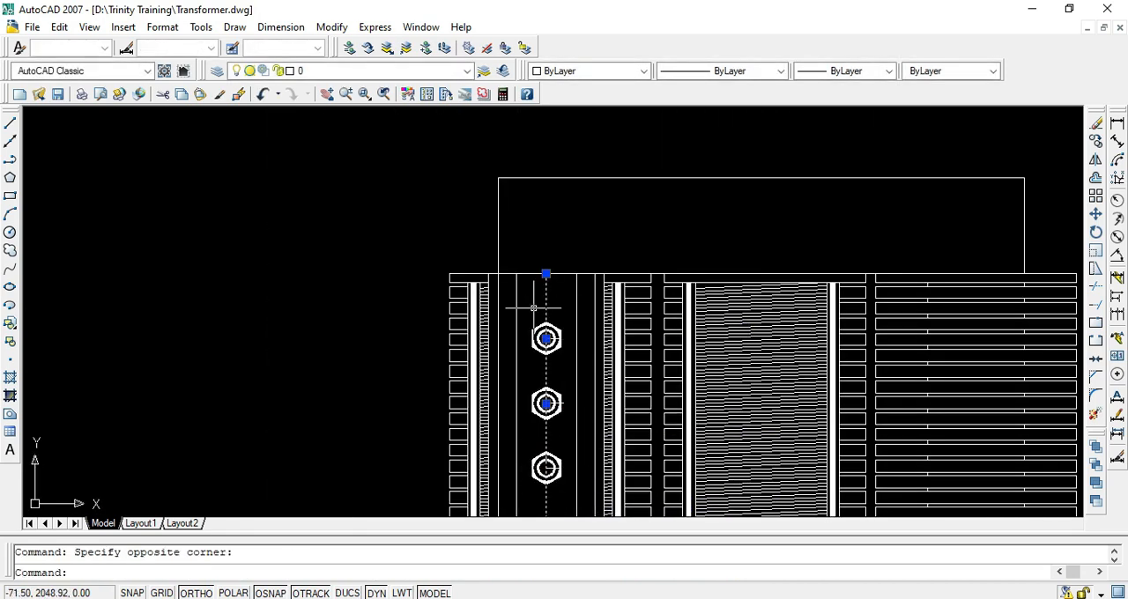
pyautogui.write('e')
pyautogui.press('Return')
pyautogui.scroll(-1, 533, 309)
pyautogui.scroll(3, 546, 343)
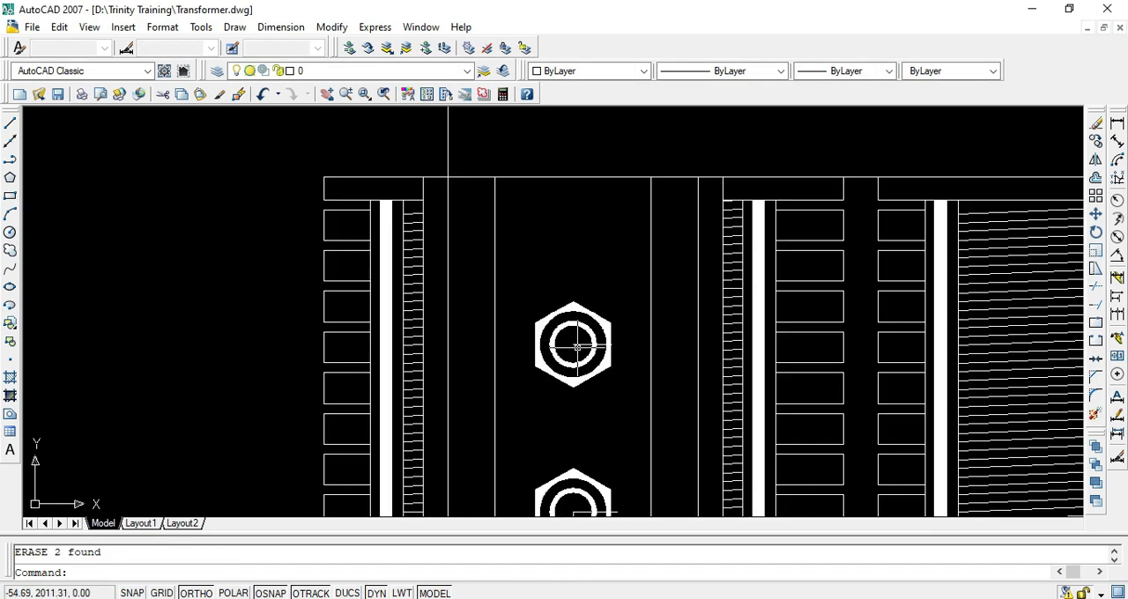
pyautogui.press('Return')
pyautogui.scroll(-5, 573, 346)
pyautogui.scroll(5, 598, 340)
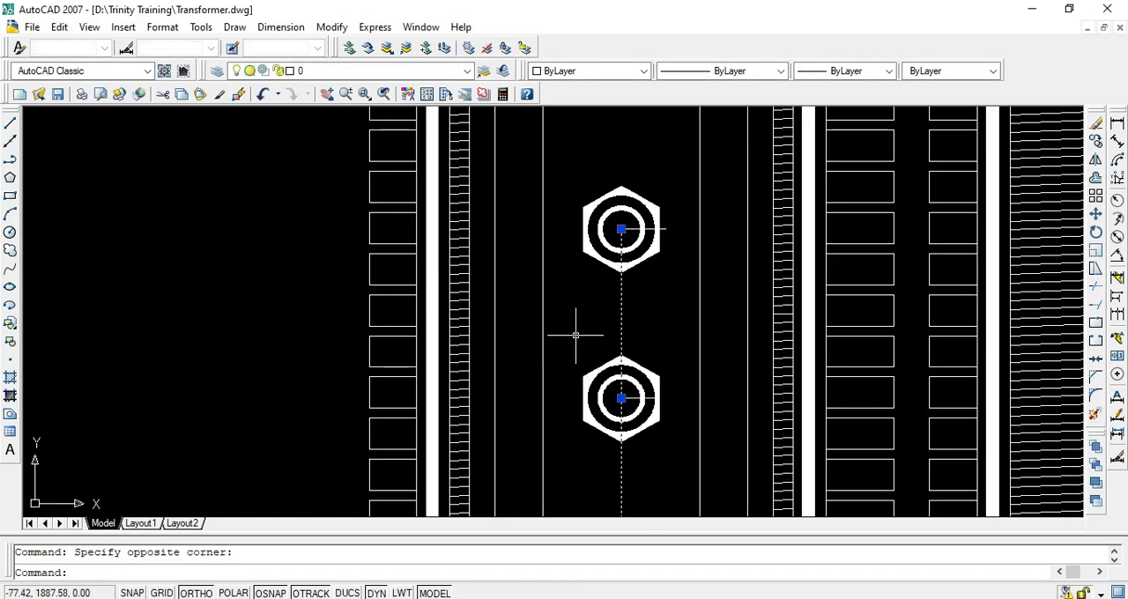
pyautogui.press('Return')
pyautogui.scroll(-3, 635, 348)
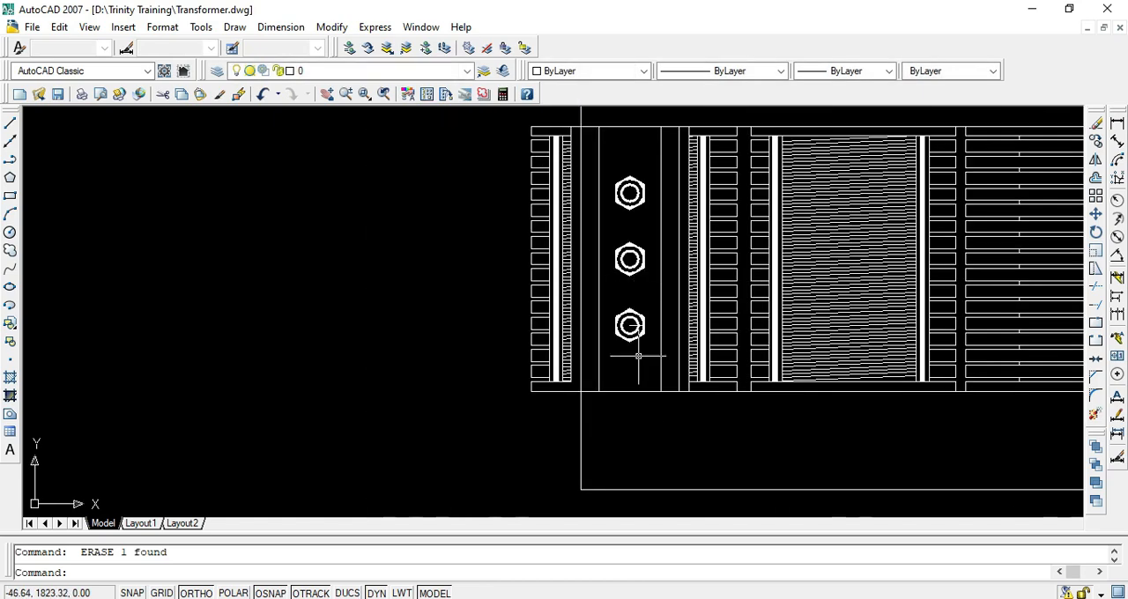
pyautogui.scroll(5, 618, 279)
pyautogui.press('Delete')
pyautogui.scroll(-4, 623, 257)
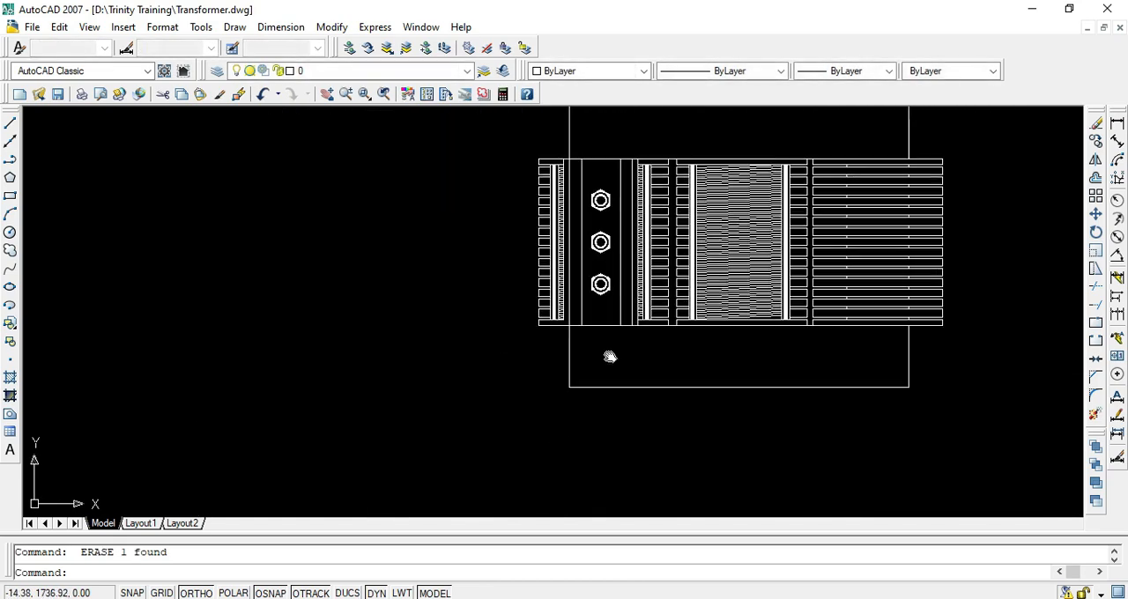
pyautogui.scroll(-3, 609, 358)
pyautogui.scroll(3, 543, 454)
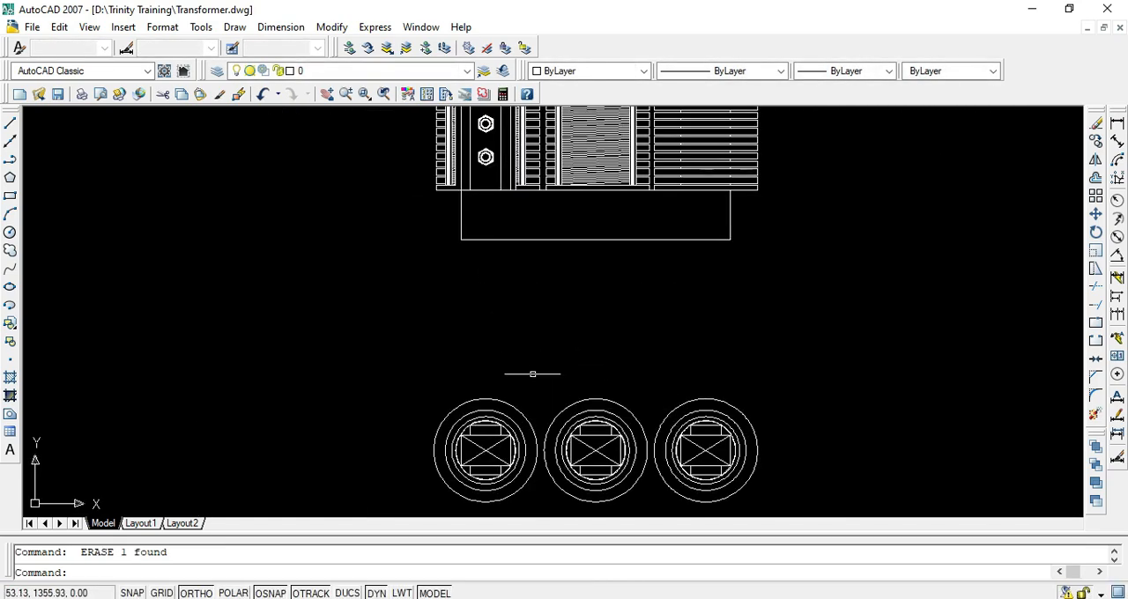